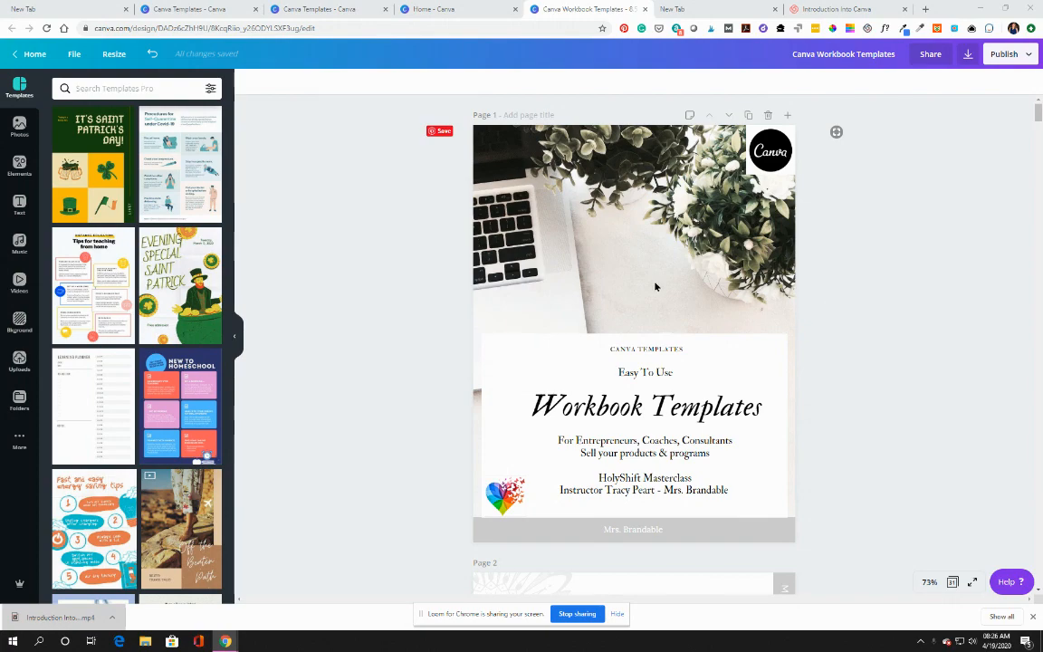
- Look through the workbook template's pages, from the cover to the Resource Guide page and back
scroll(596, 301, down, 2)
scroll(595, 301, down, 15)
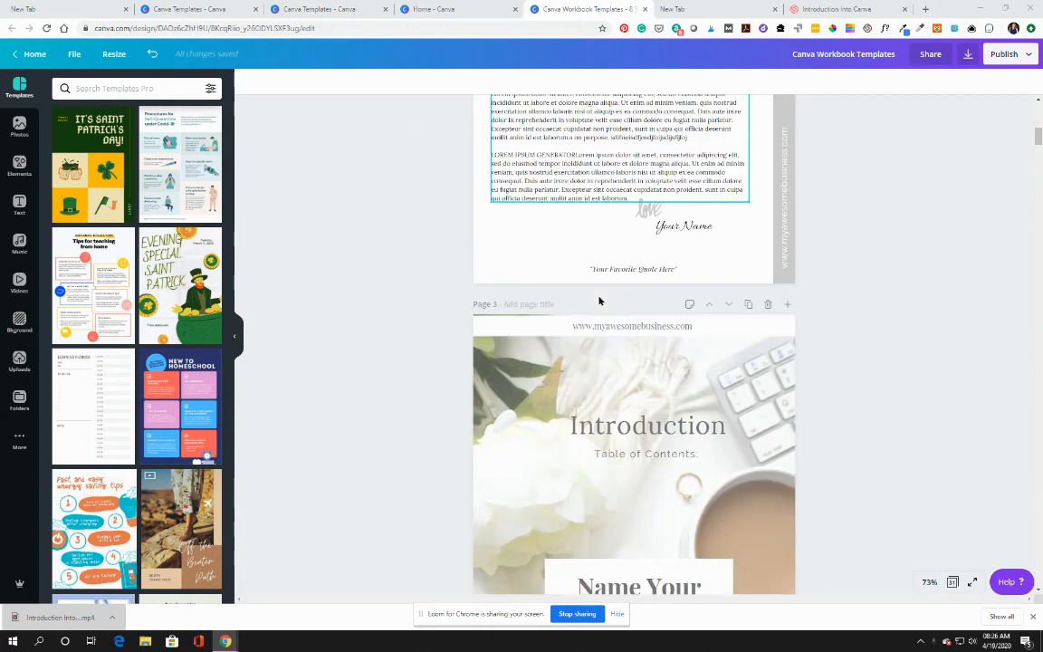
scroll(600, 301, down, 12)
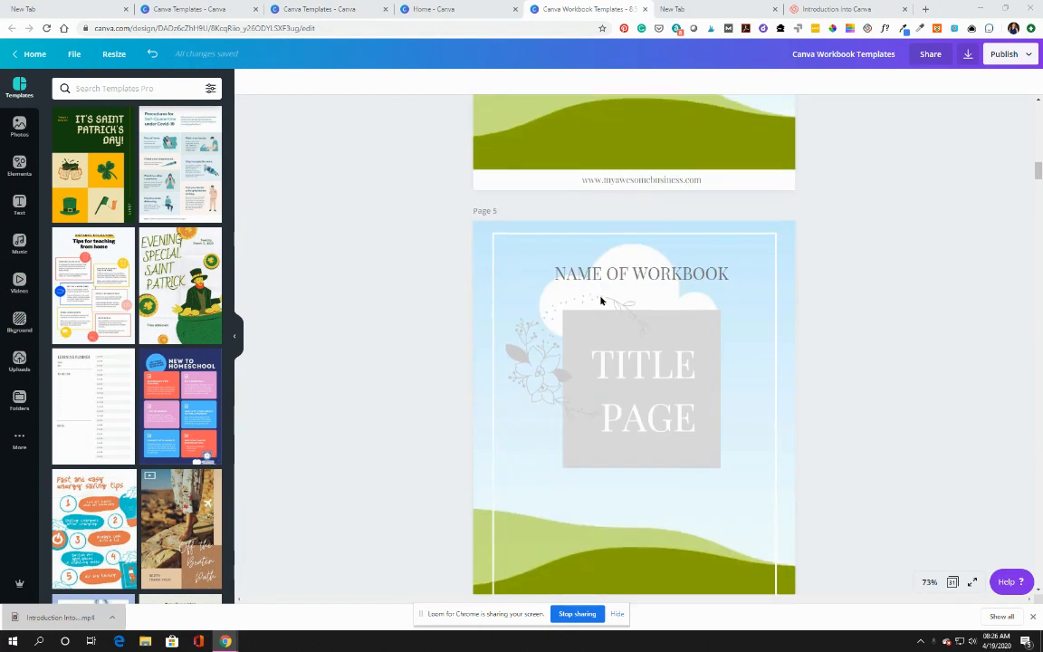
scroll(603, 300, down, 4)
scroll(606, 298, up, 18)
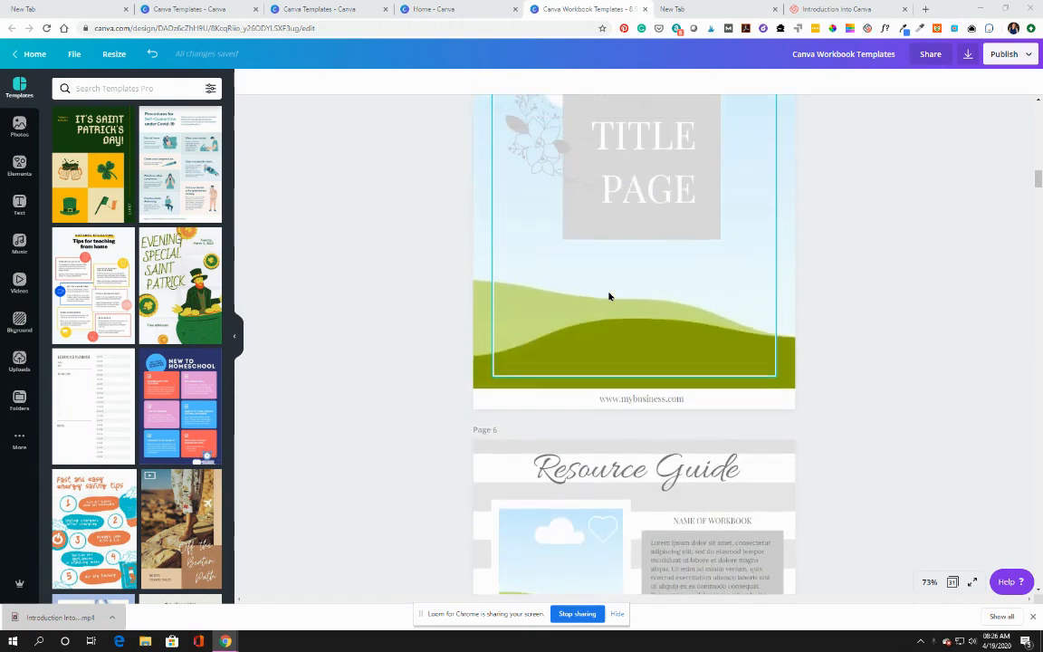
scroll(610, 296, up, 15)
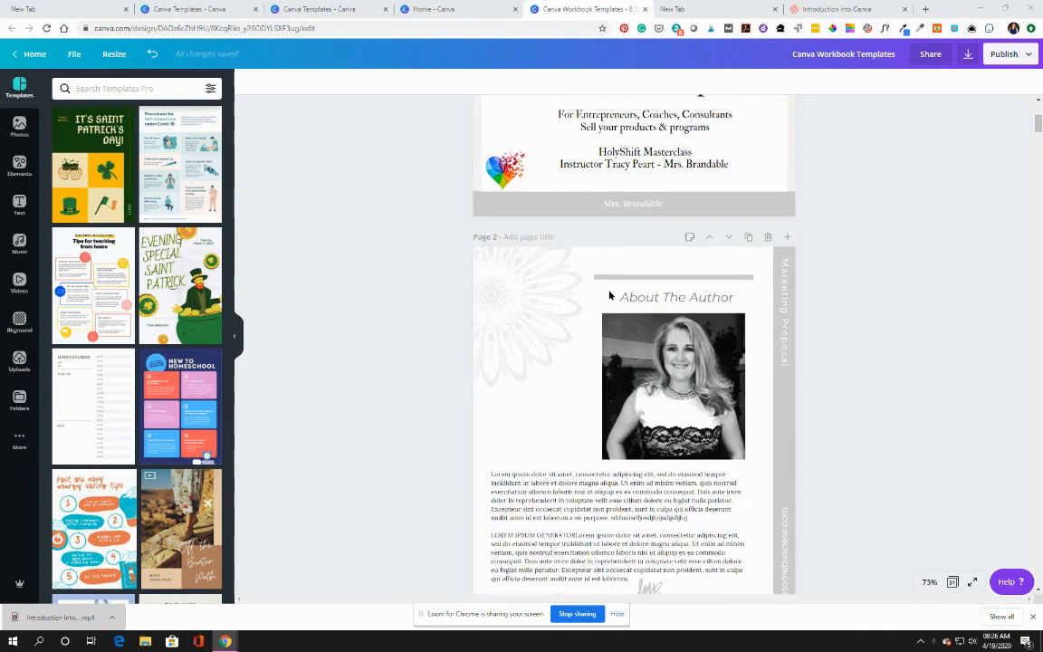
- Select the cover's background photo and search the photo library for "computer"
click(653, 242)
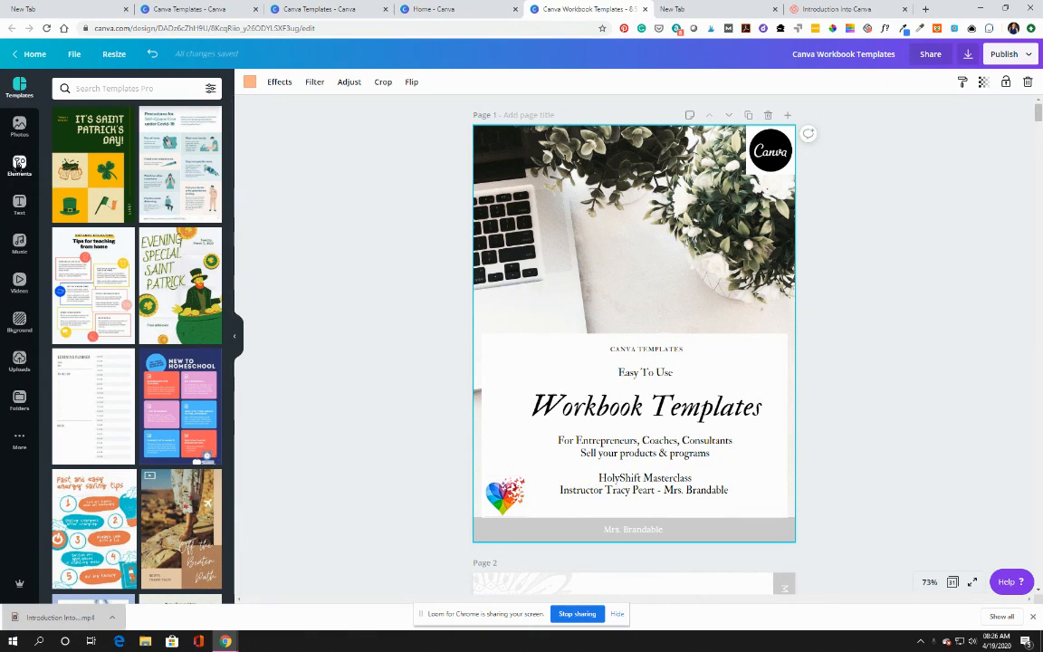
click(19, 126)
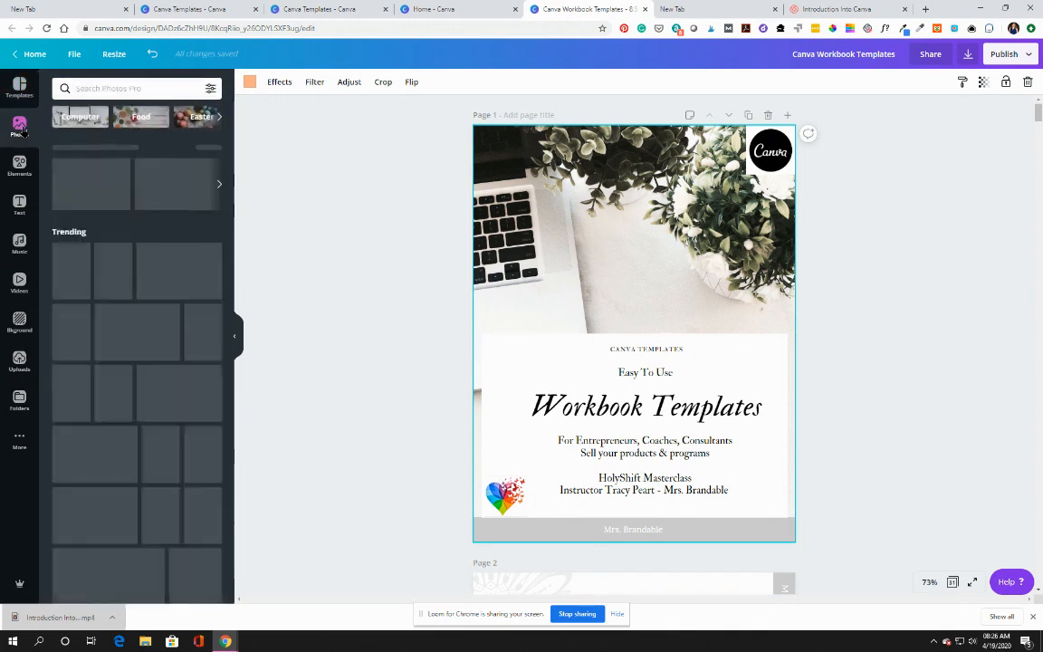
click(88, 88)
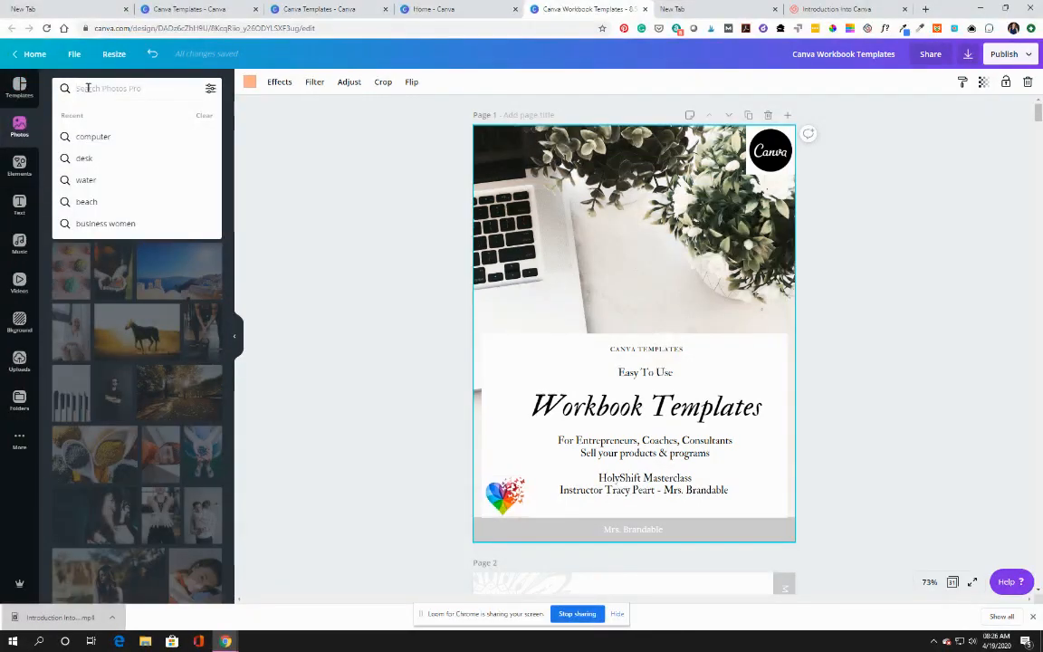
click(106, 143)
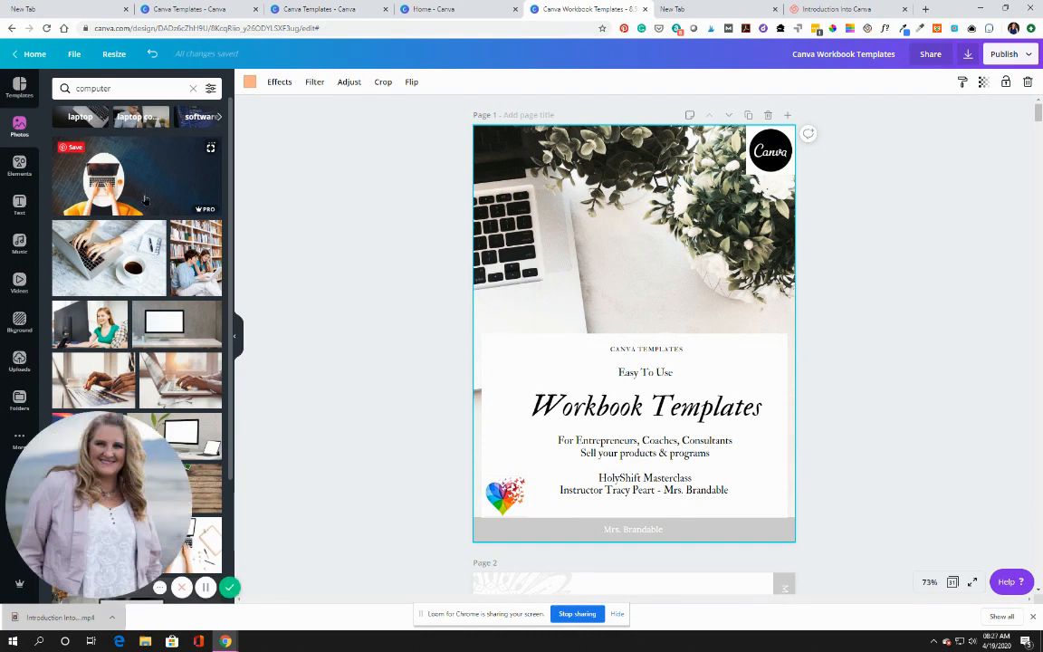
- Replace the cover background with the photo of hands typing on a laptop beside a coffee cup
scroll(123, 235, down, 2)
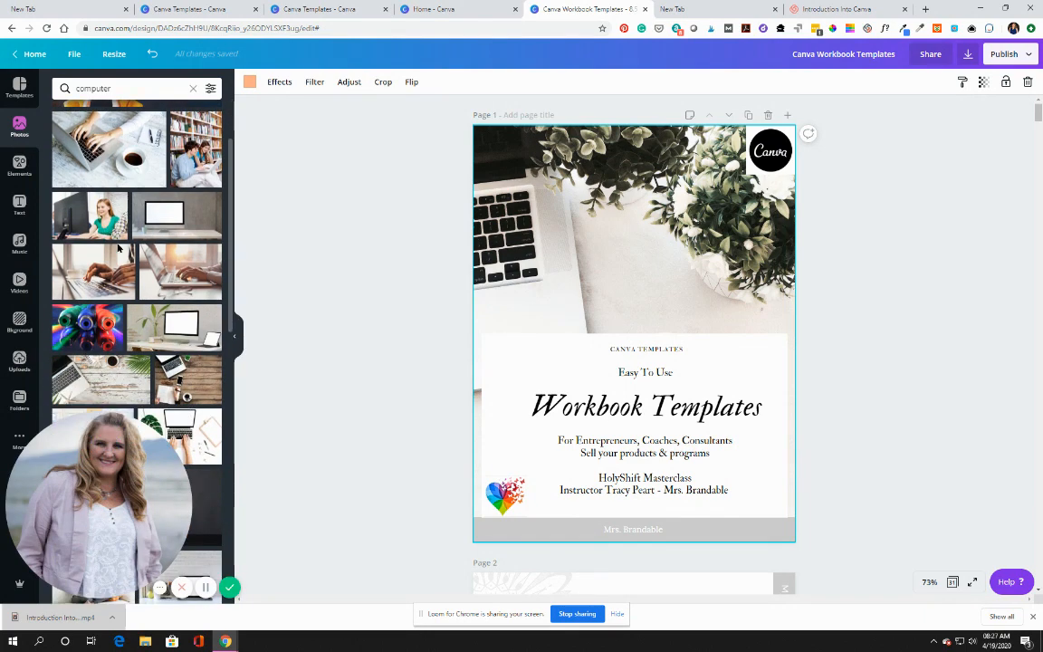
scroll(119, 246, down, 2)
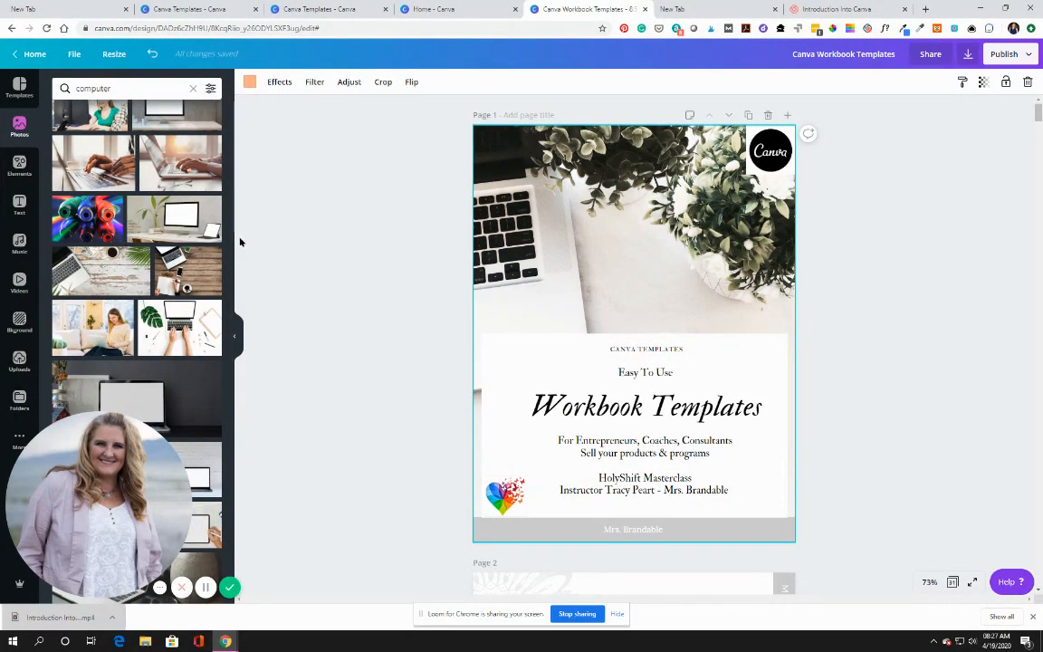
scroll(145, 208, up, 2)
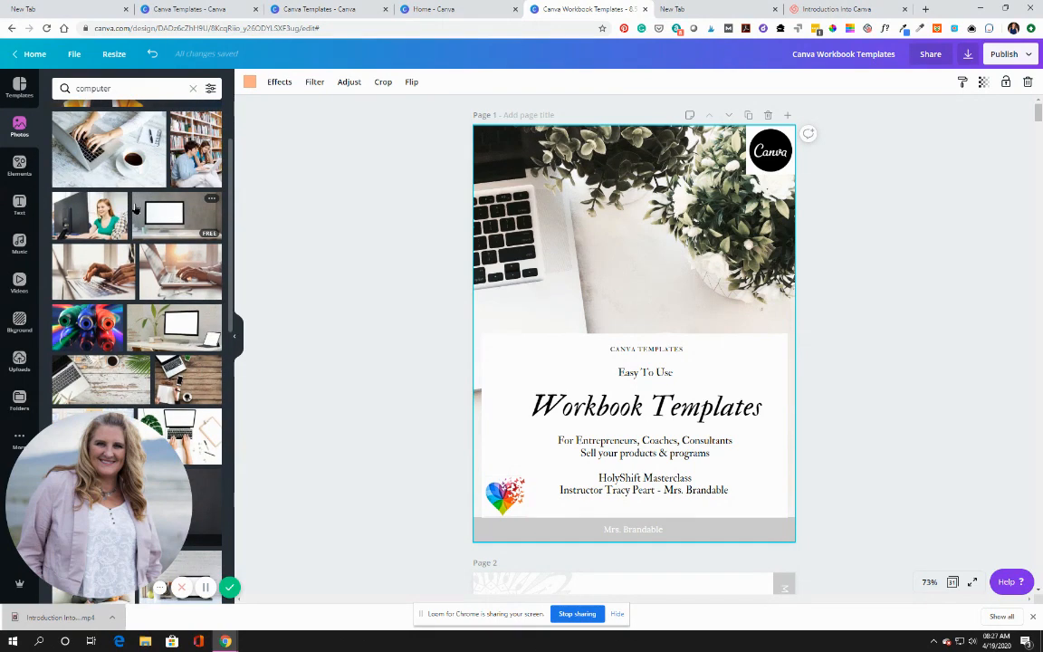
scroll(124, 189, up, 1)
drag(72, 174, 499, 188)
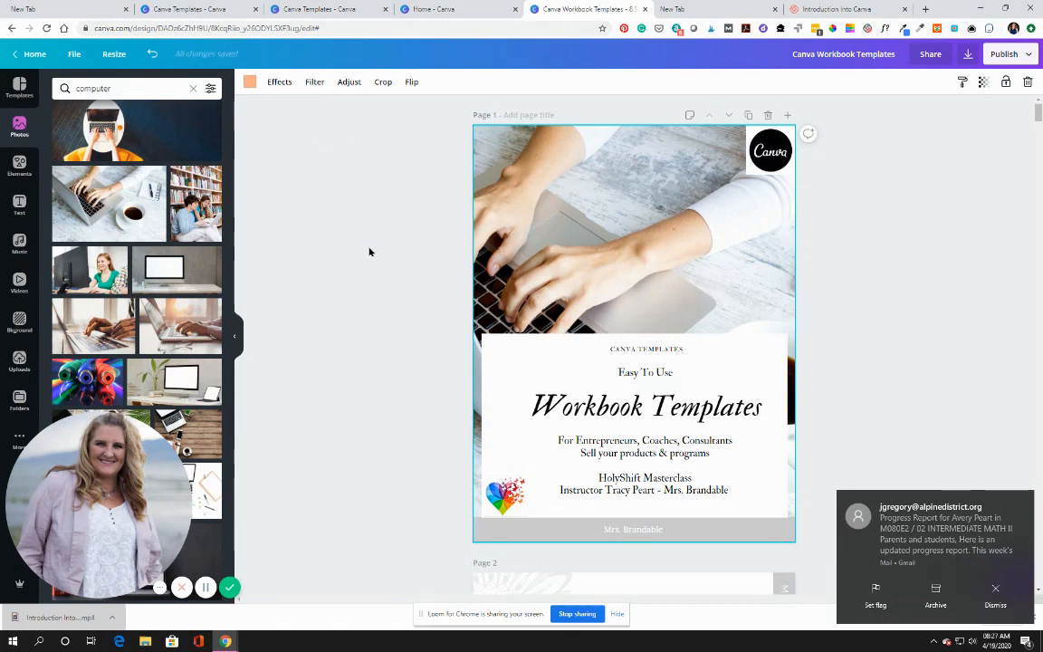
- Crop the coffee-cup background photo on the cover, shifting it to the right and scaling it down slightly
double_click(594, 294)
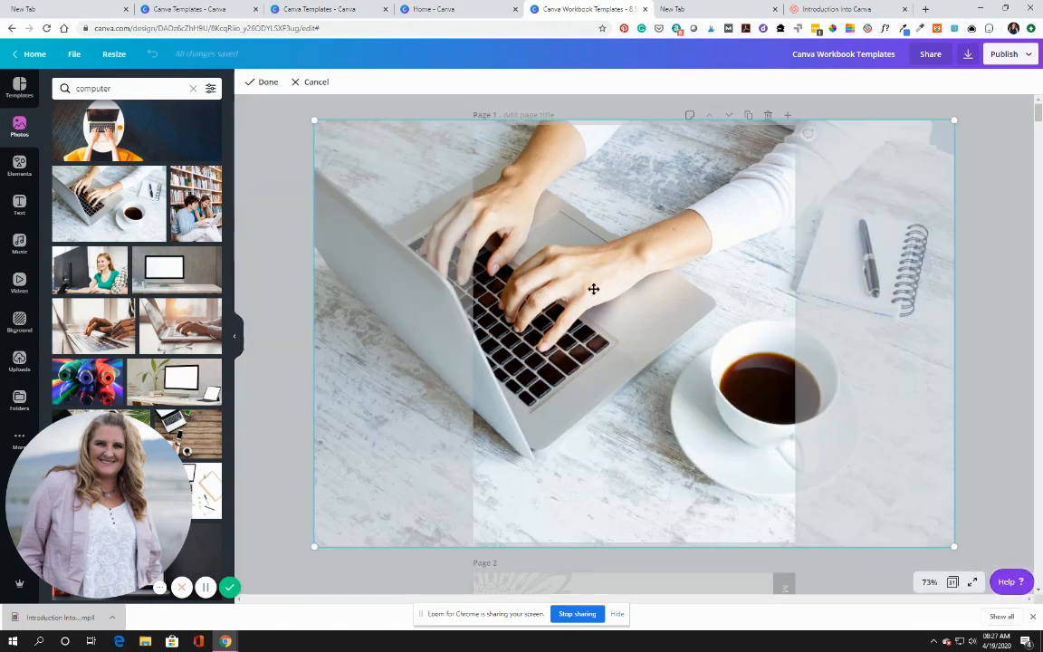
drag(594, 289, 628, 303)
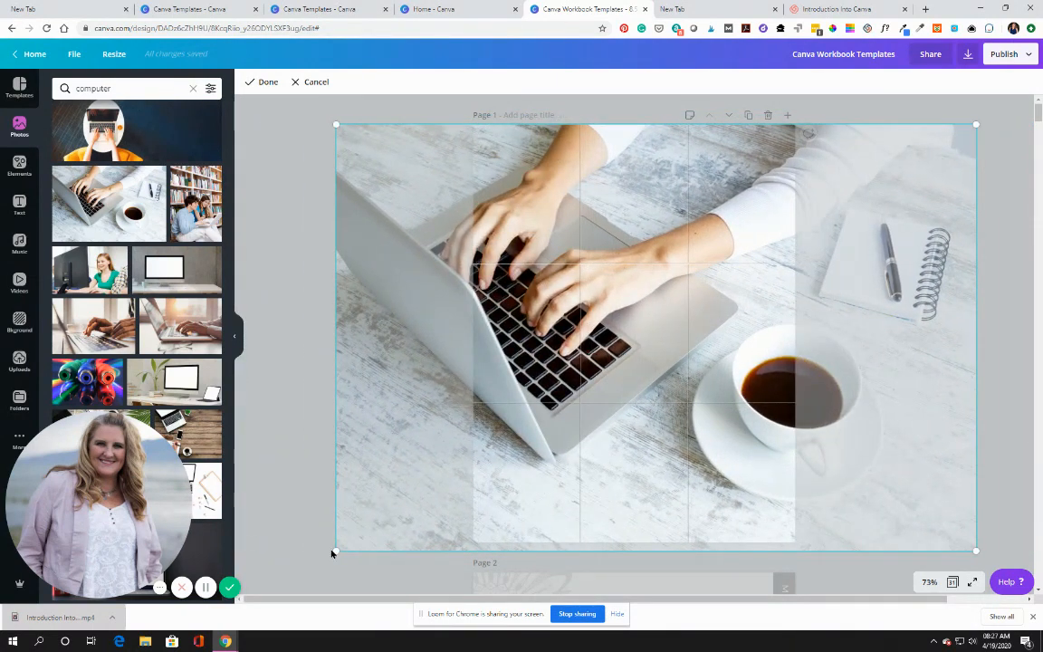
drag(330, 551, 411, 526)
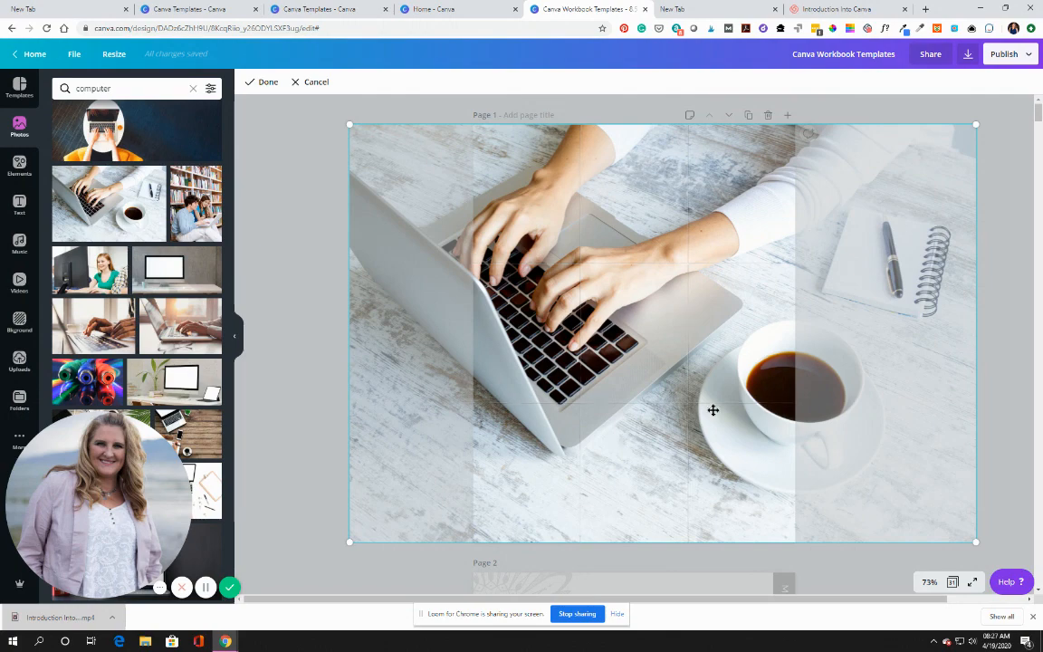
click(1016, 252)
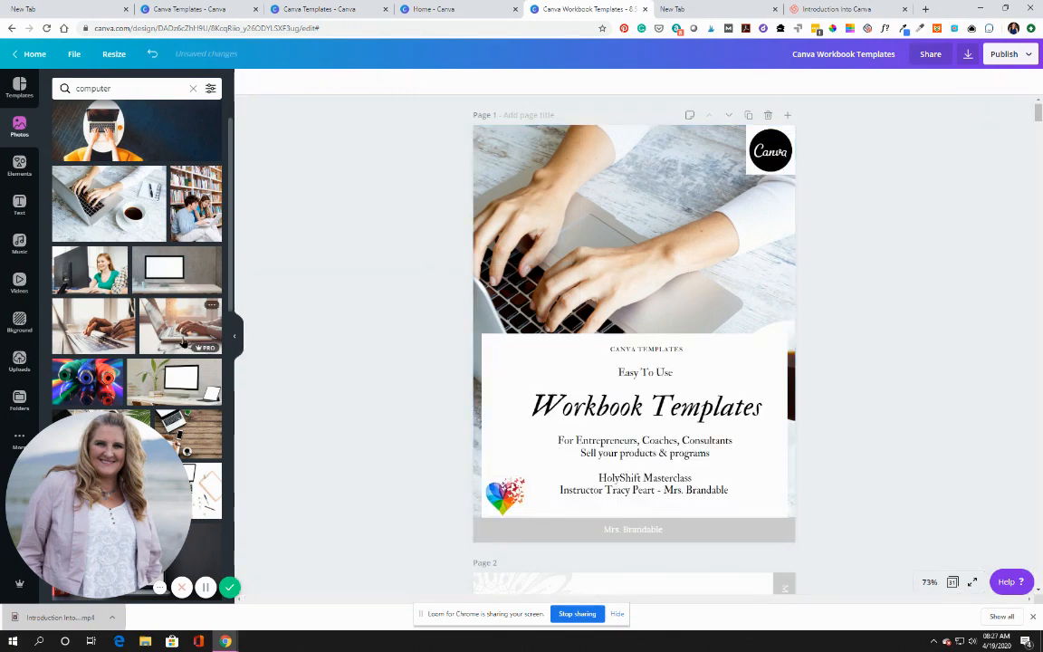
- Replace the cover background with the sunlit laptop typing photo and shift it right within its crop
drag(172, 332, 502, 163)
double_click(514, 174)
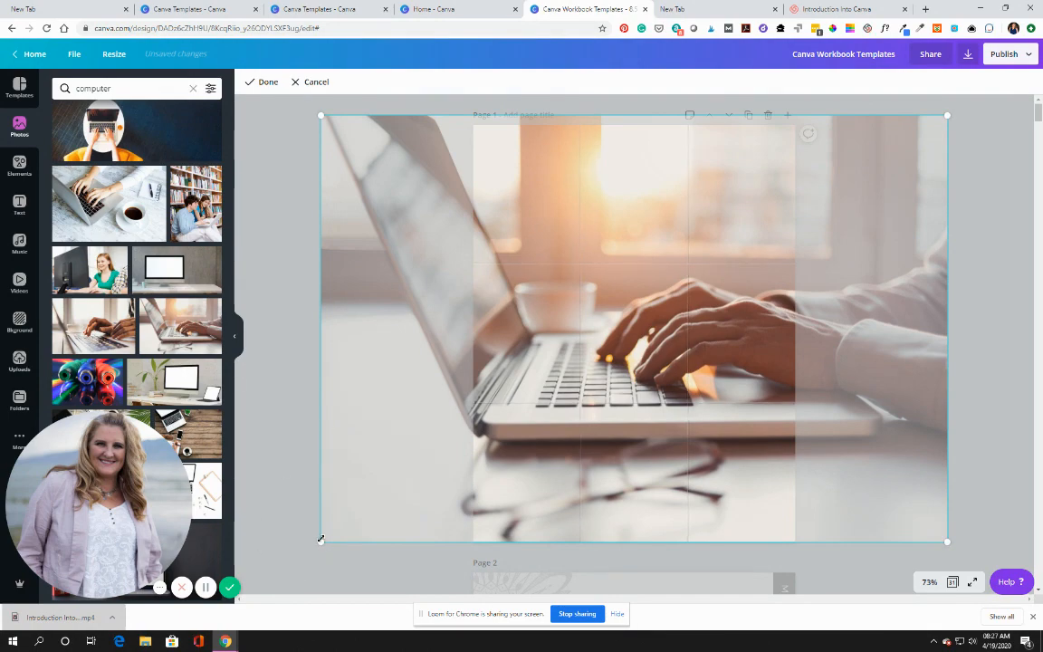
drag(321, 539, 521, 397)
drag(593, 394, 615, 379)
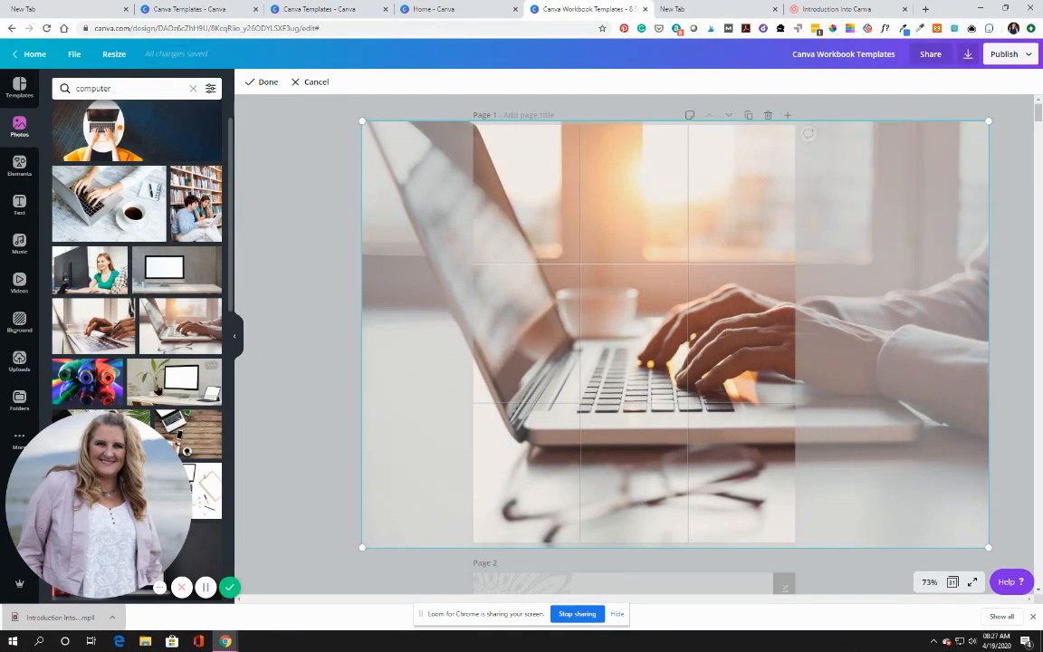
- Replace the cover background with the white-desk photo of hands on a laptop between a green leaf and a clipboard
scroll(158, 385, down, 1)
scroll(158, 385, down, 2)
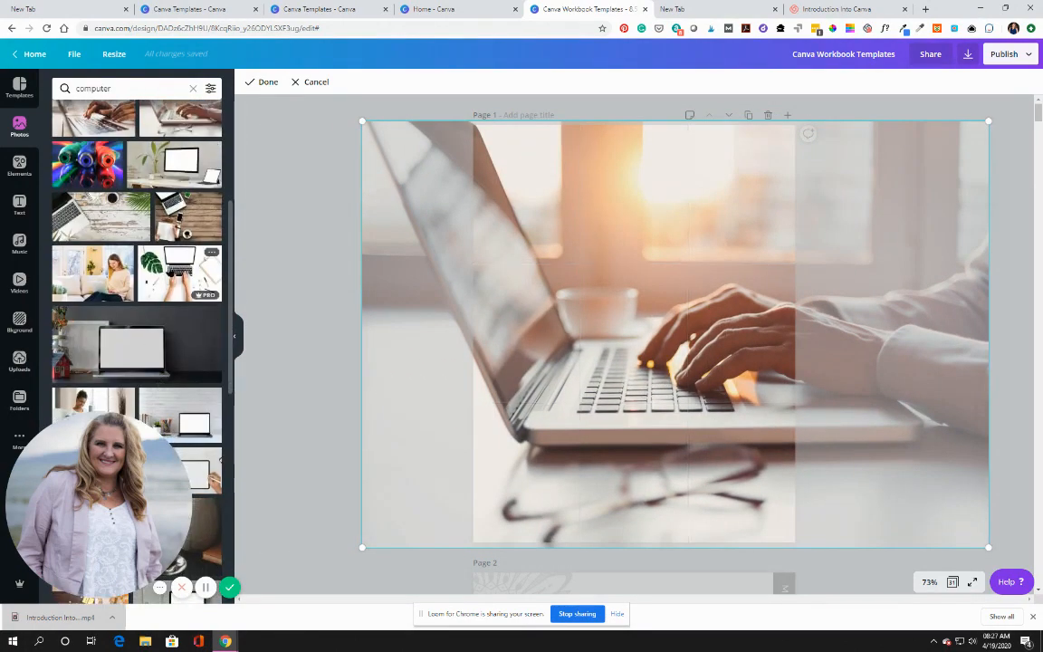
click(170, 270)
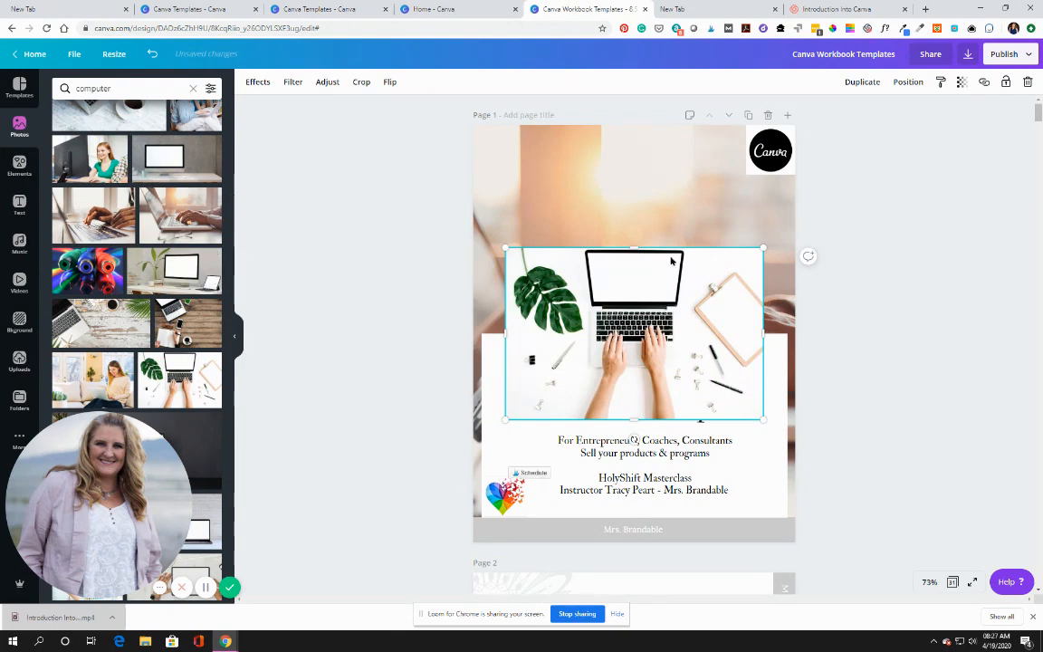
click(152, 55)
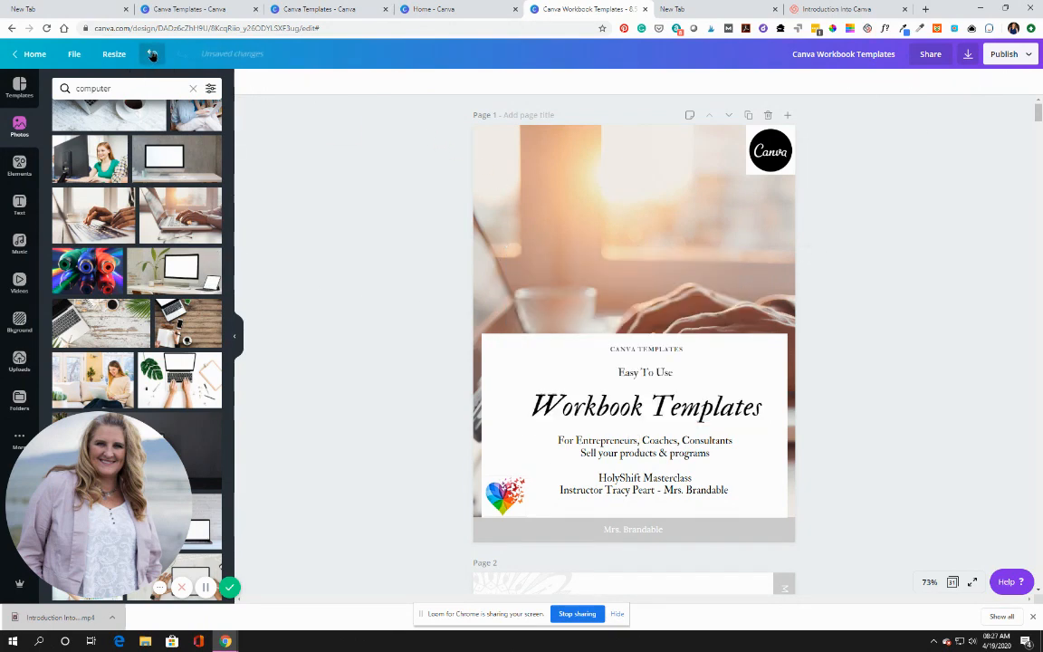
click(610, 237)
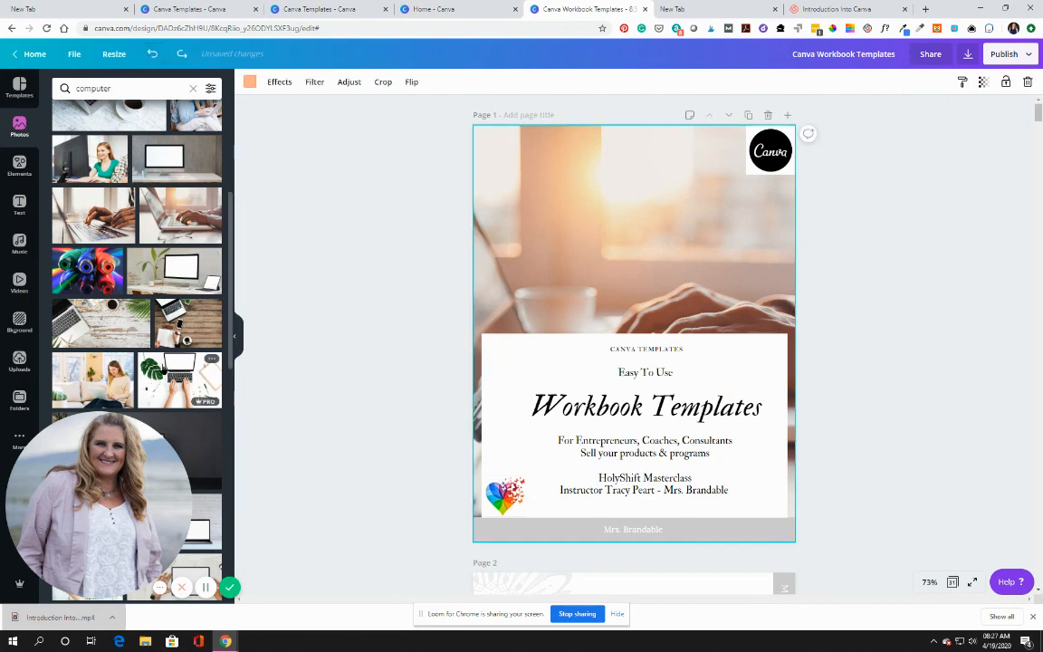
drag(168, 367, 491, 159)
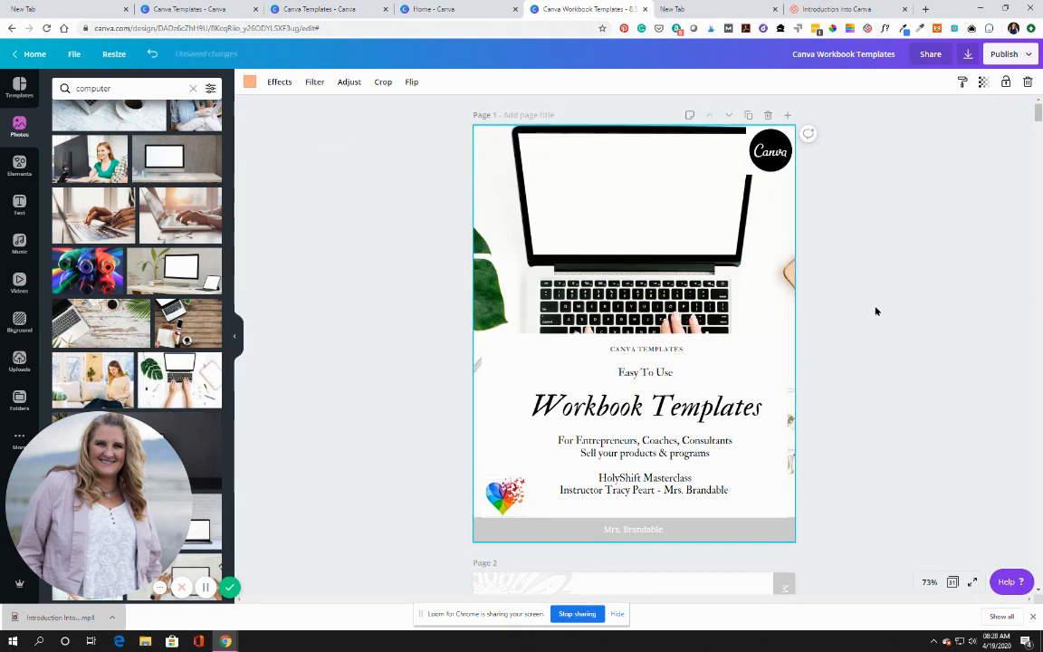
- Fill the About The Author photo on page 2 with the black-and-white portrait from the uploaded images
scroll(860, 324, down, 2)
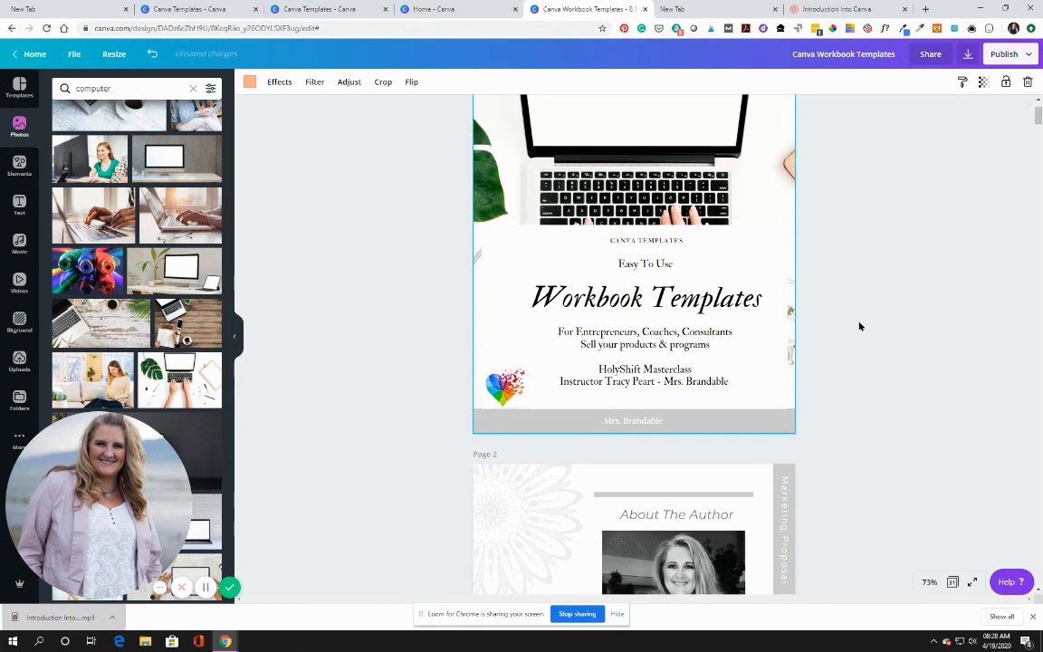
scroll(594, 189, down, 5)
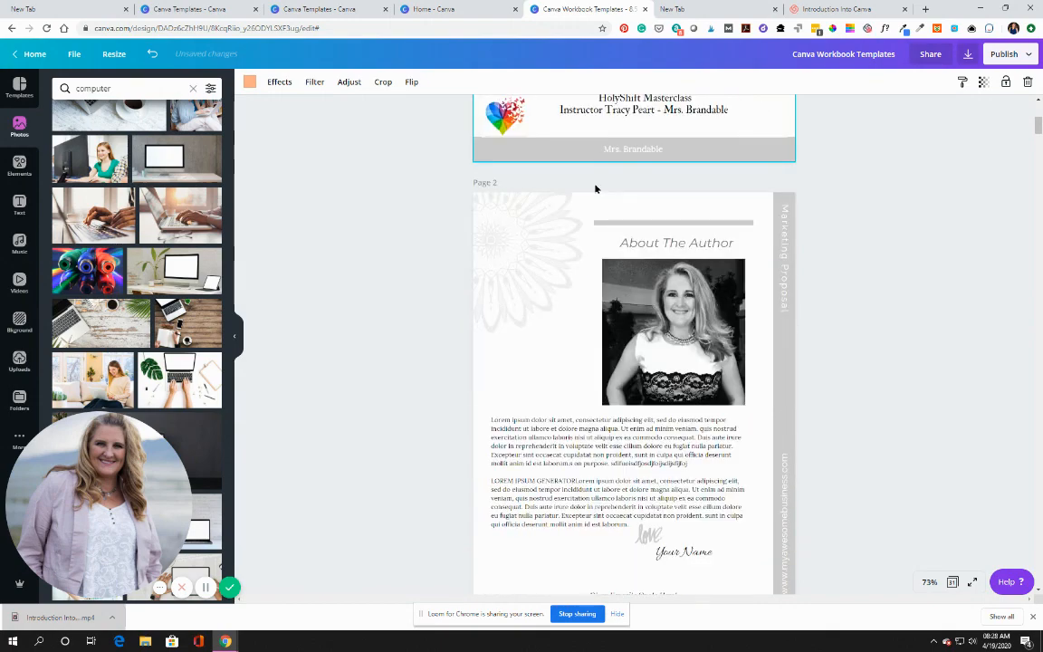
scroll(598, 188, down, 3)
click(623, 181)
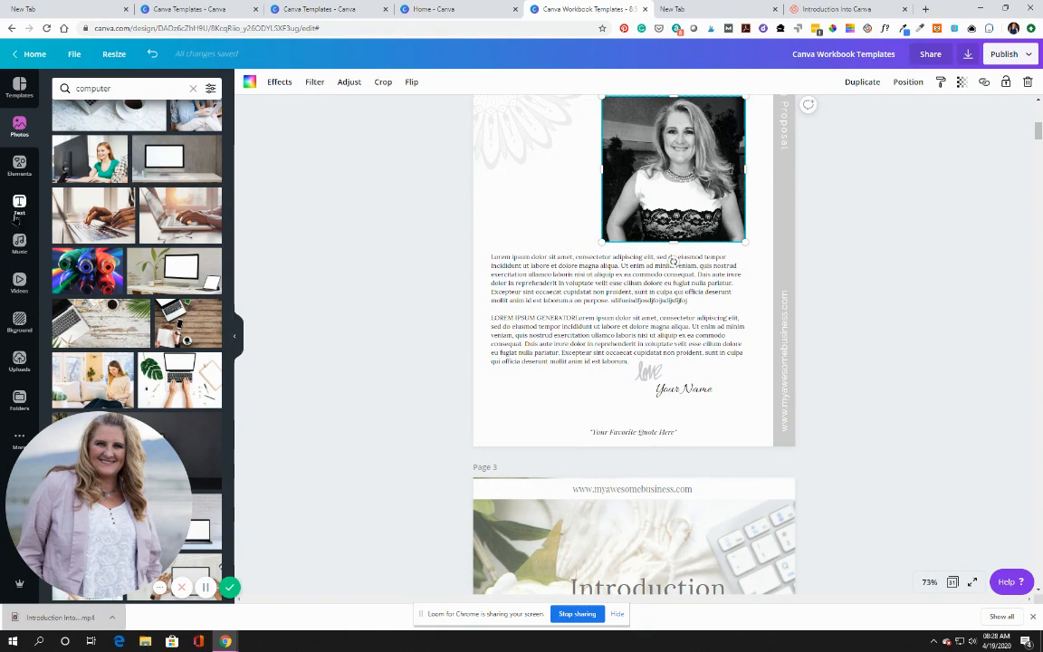
click(20, 361)
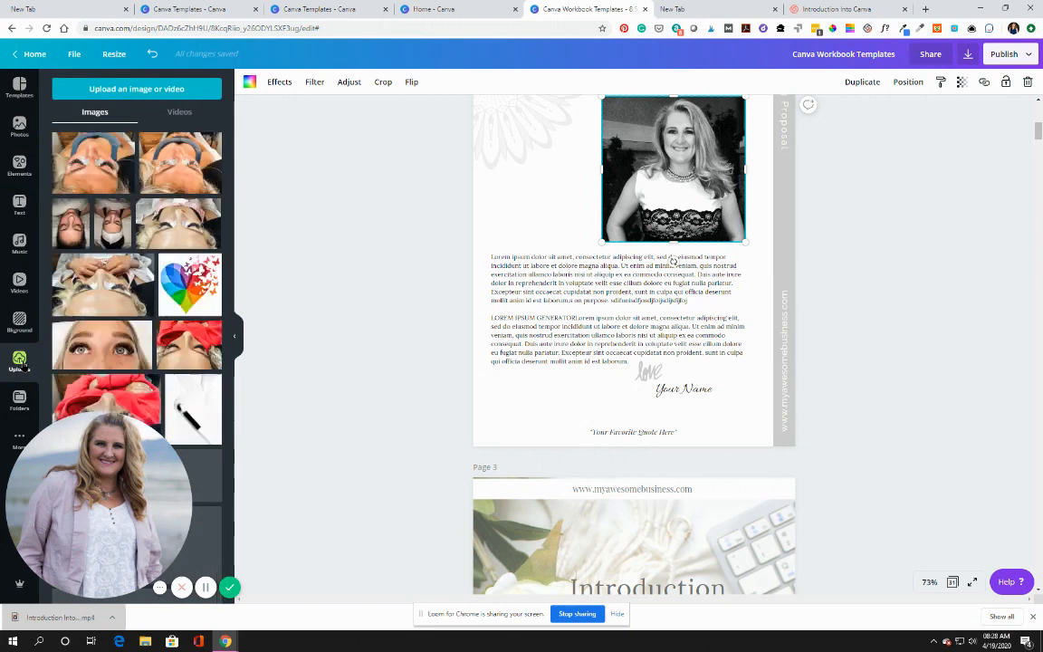
scroll(88, 326, down, 10)
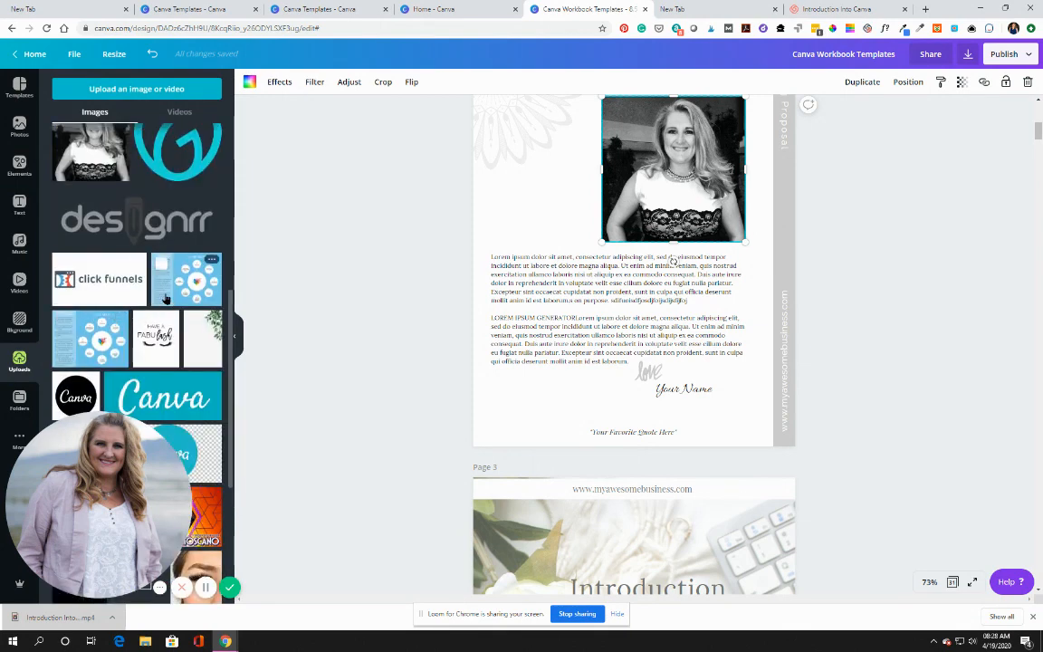
scroll(145, 237, up, 1)
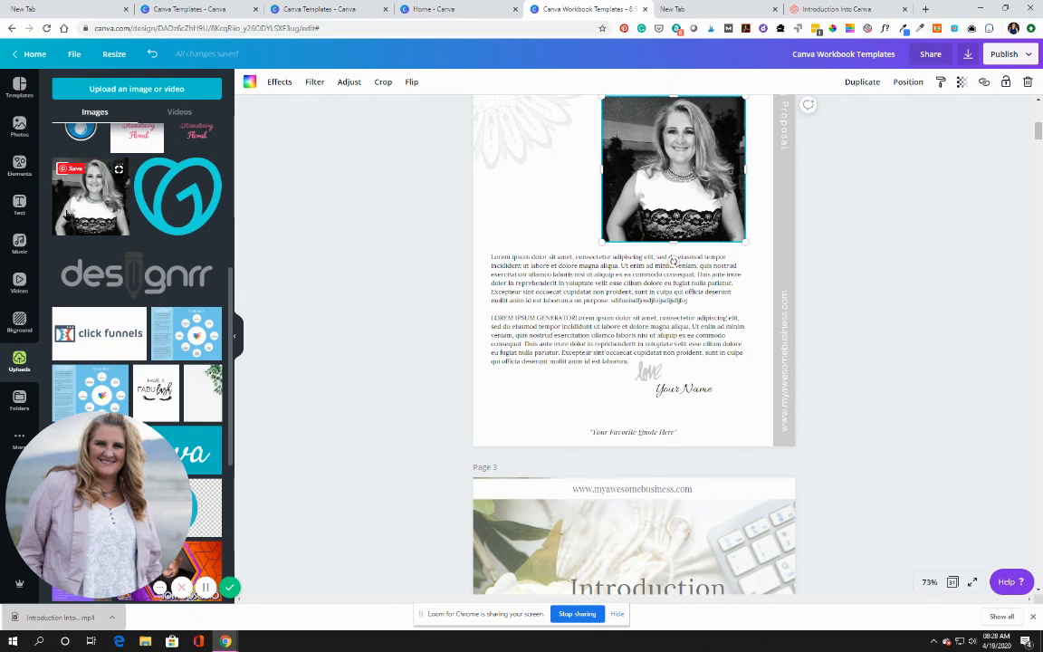
drag(68, 214, 634, 177)
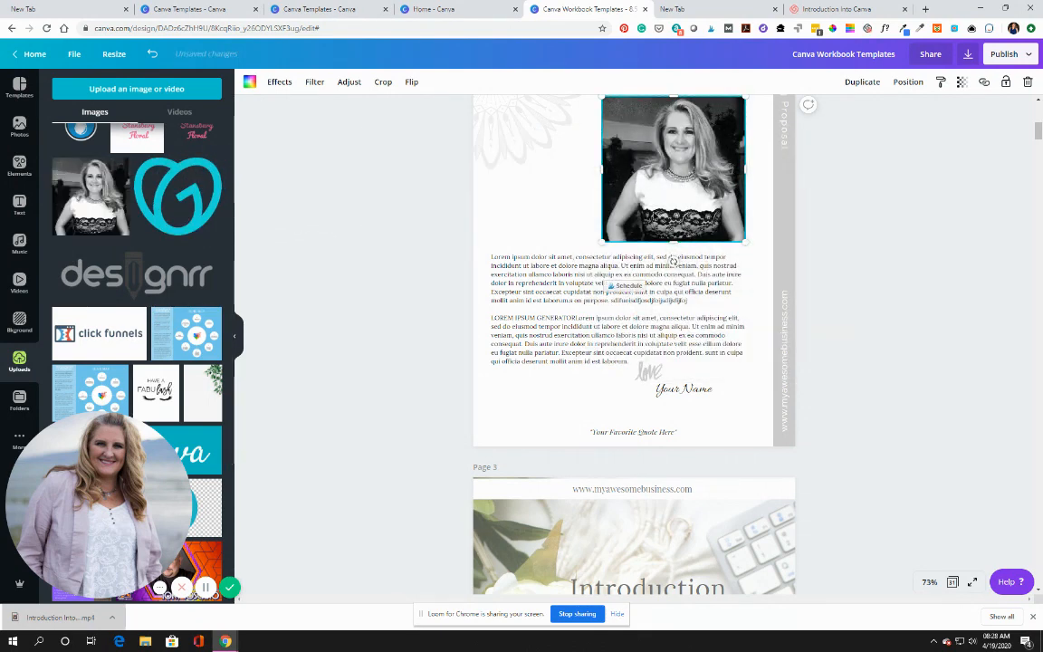
- Enlarge the author portrait on page 2 to about 7 × 5.4 and move the grey bar above it off the page
scroll(611, 306, up, 3)
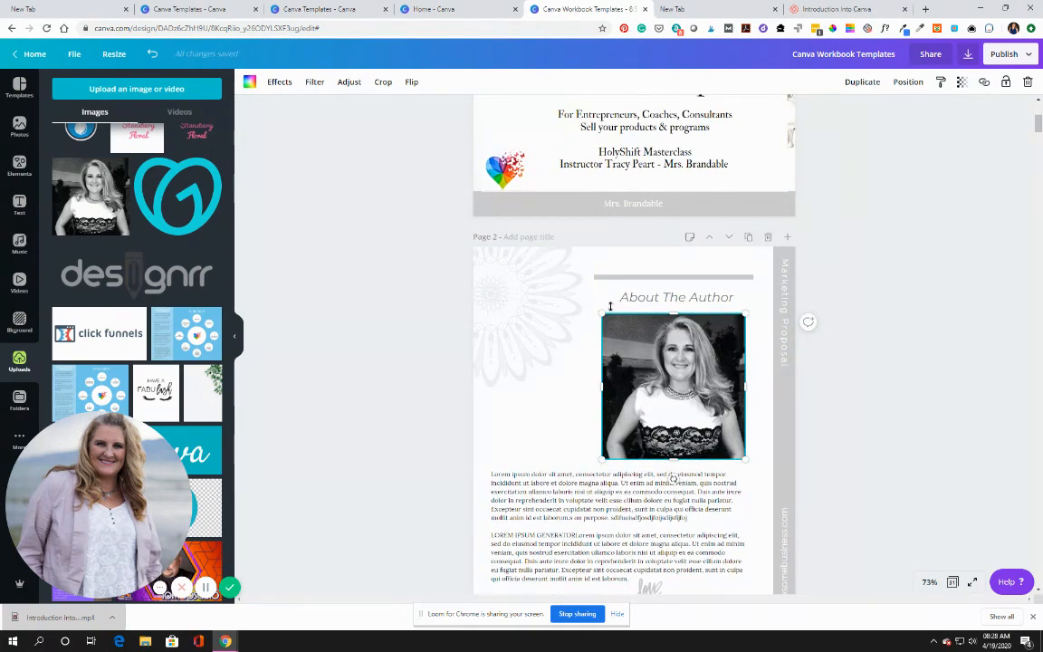
drag(598, 314, 484, 260)
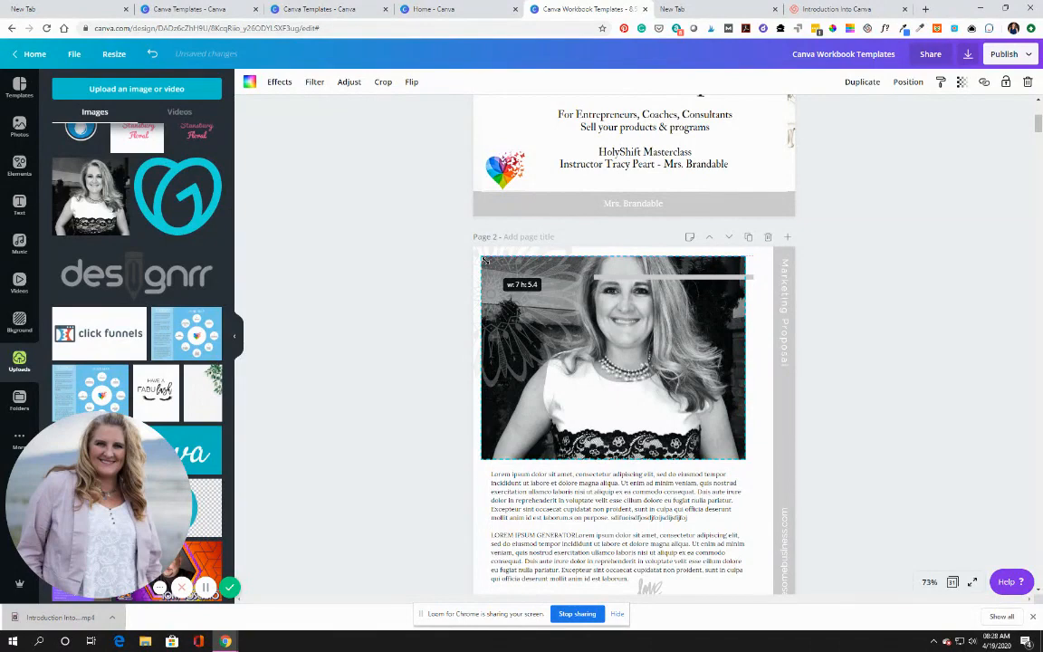
drag(718, 277, 943, 283)
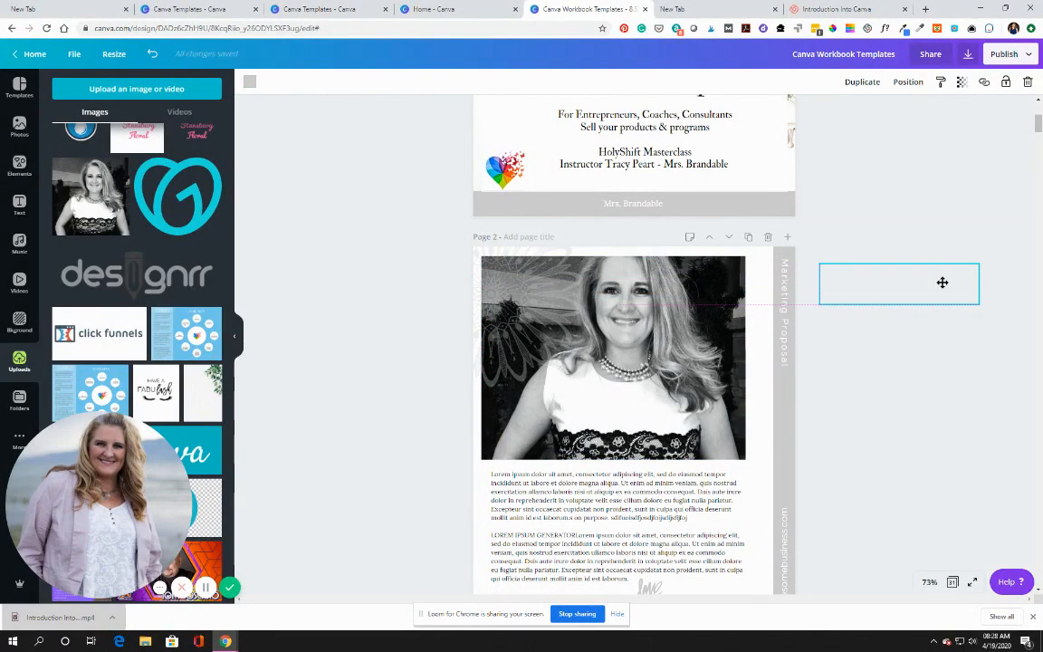
- Shift the enlarged portrait slightly right and the flower graphic slightly up and left on page 2
drag(699, 409, 713, 410)
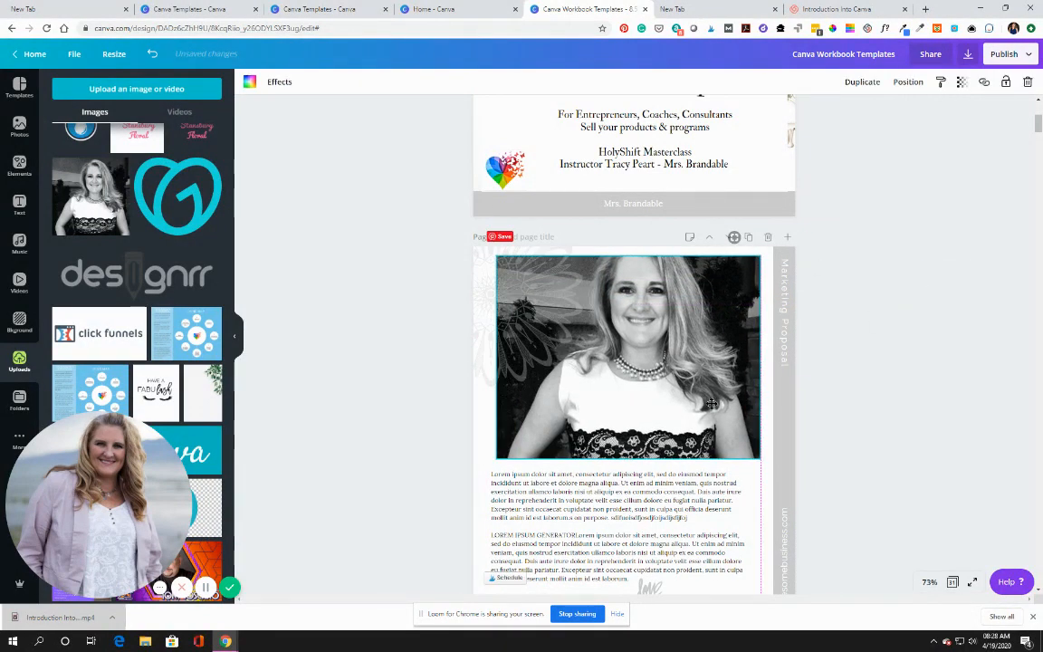
mouse_move(537, 333)
mouse_down()
mouse_move(590, 366)
mouse_move(526, 329)
mouse_up()
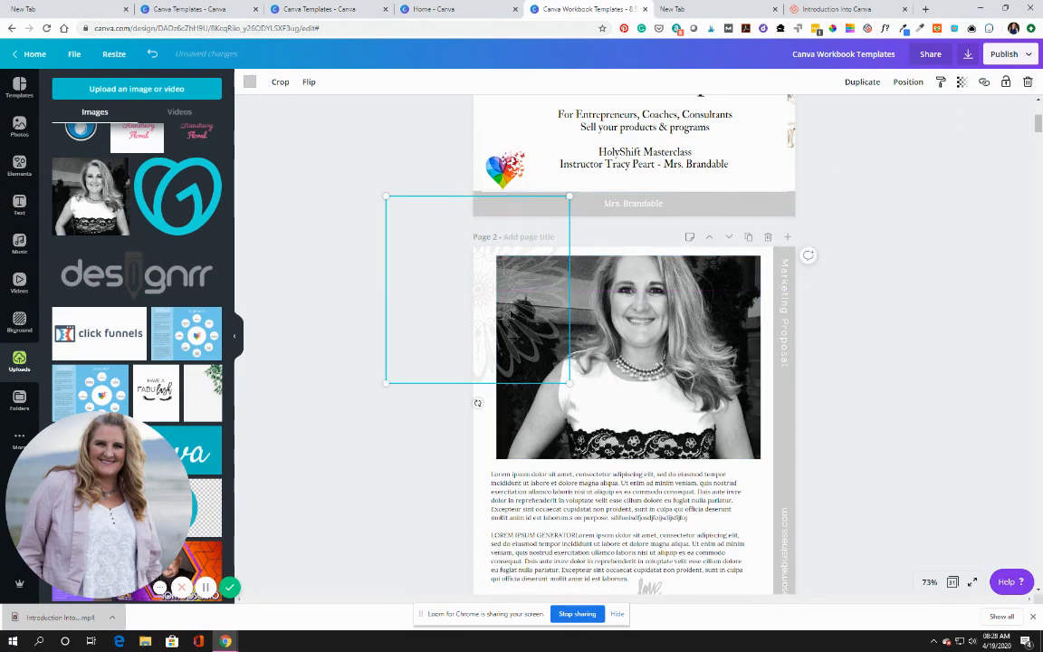
- Undo the flower graphic's deletion and the earlier portrait, grey bar and flower rearrangement on page 2
click(1027, 82)
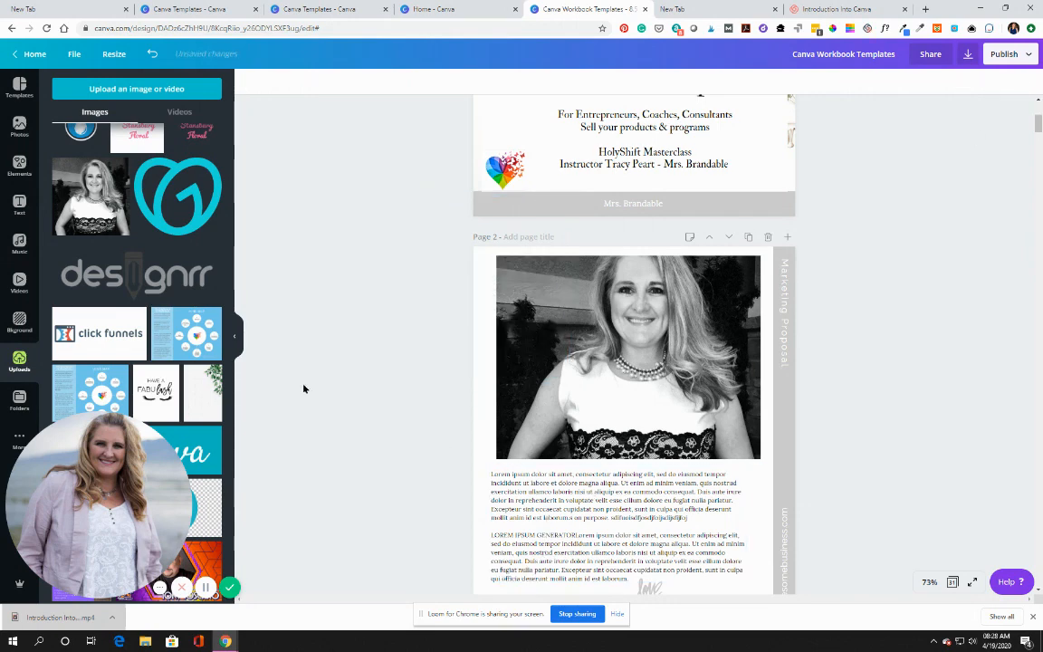
click(152, 55)
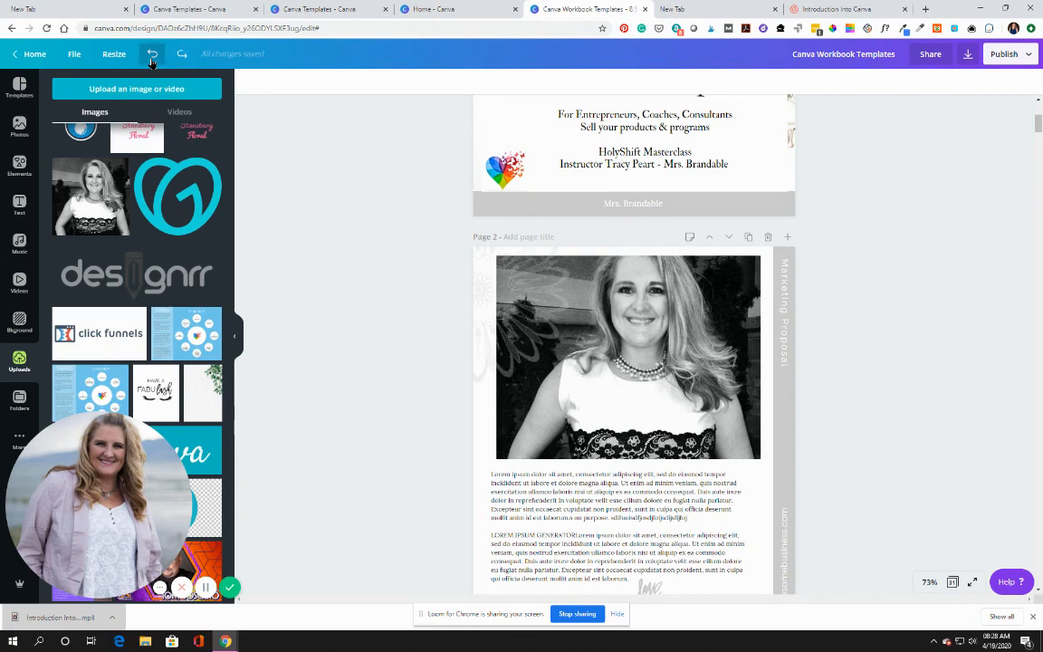
click(152, 56)
click(152, 55)
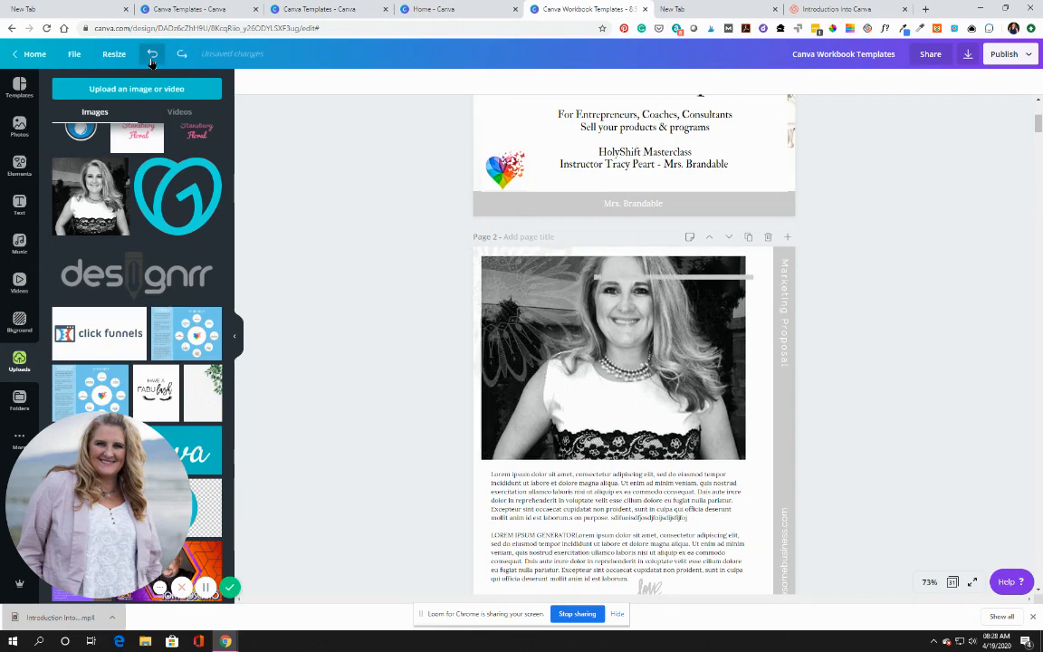
click(152, 55)
- Try font sizes 14 and 21 on the first About The Author paragraph and undo both changes
scroll(546, 309, down, 6)
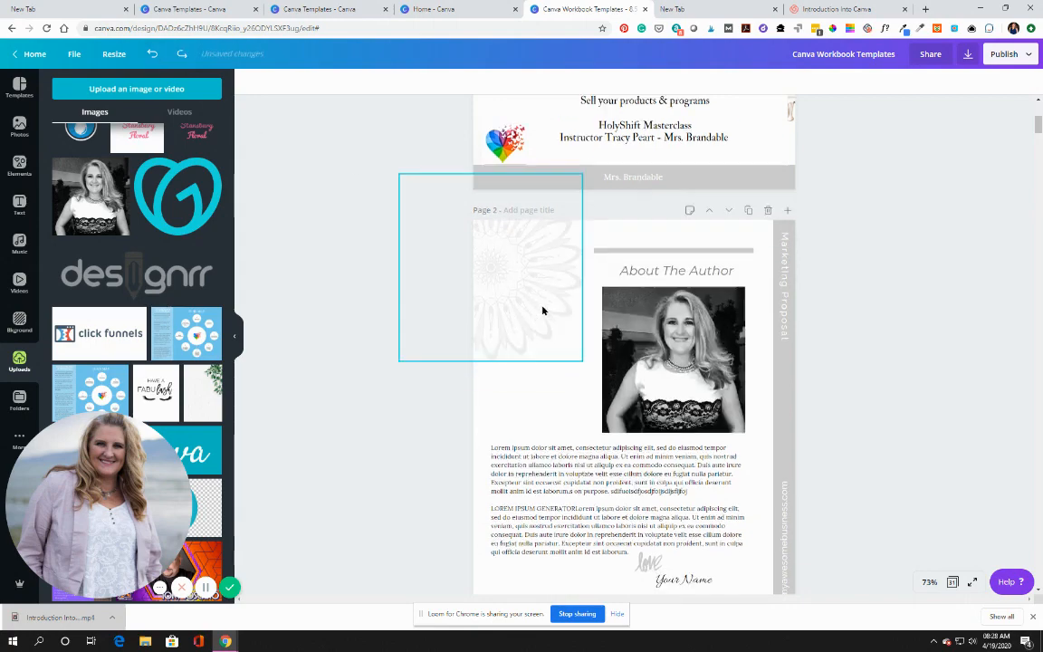
click(657, 192)
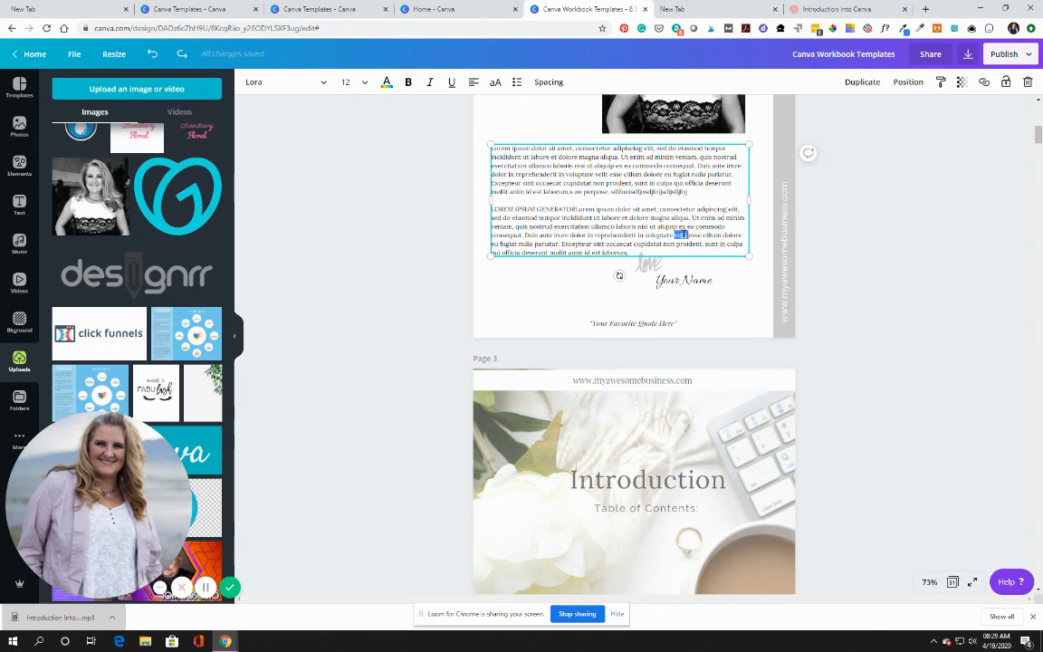
click(564, 163)
click(364, 82)
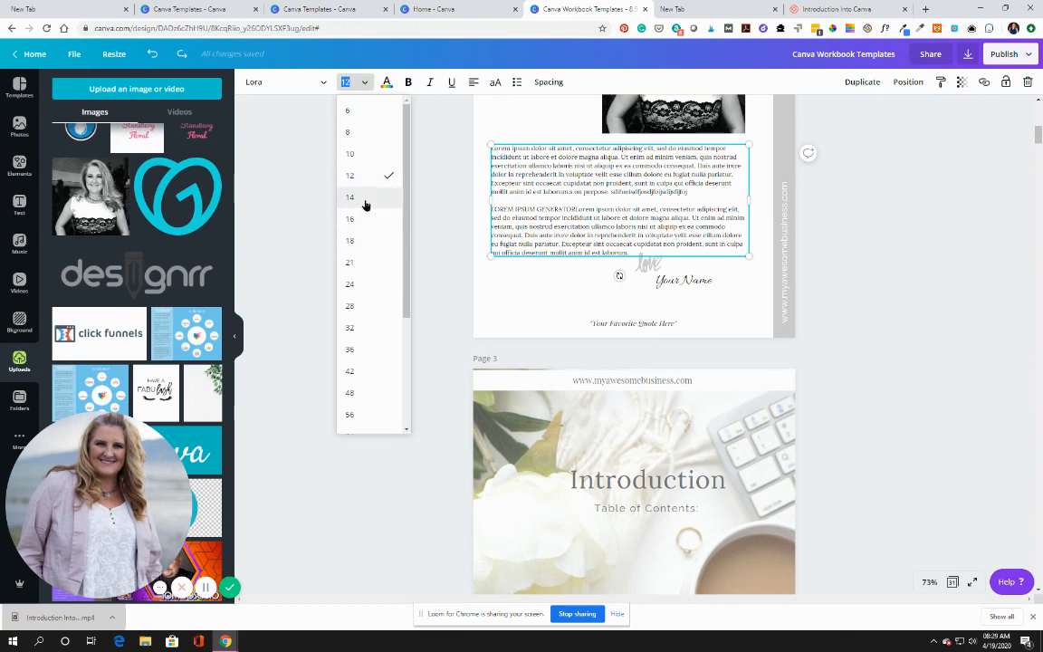
click(364, 203)
click(356, 82)
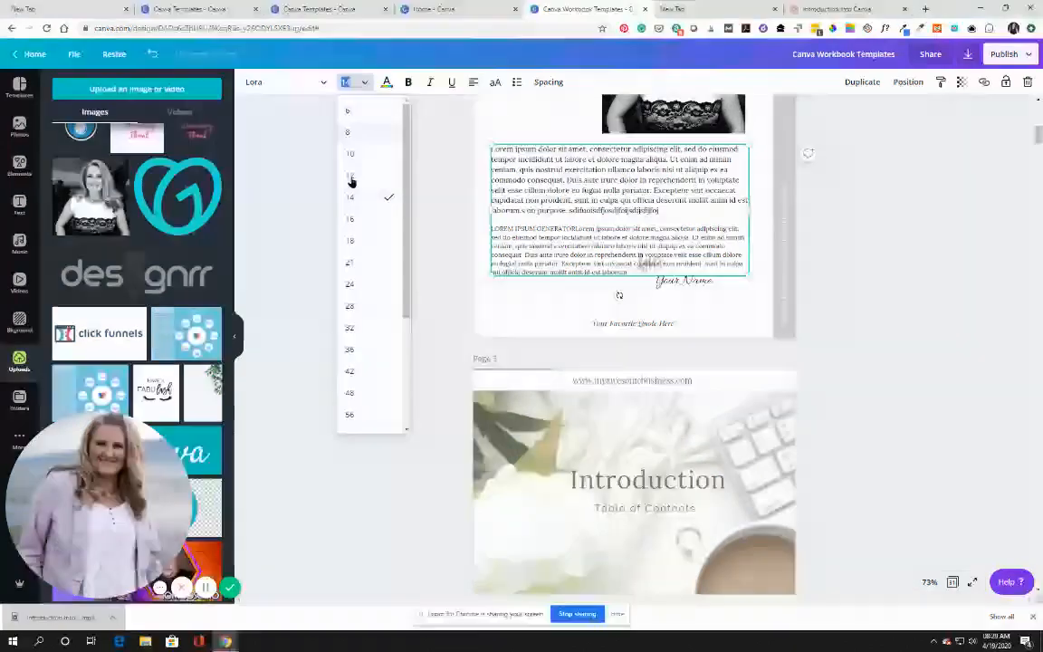
click(375, 277)
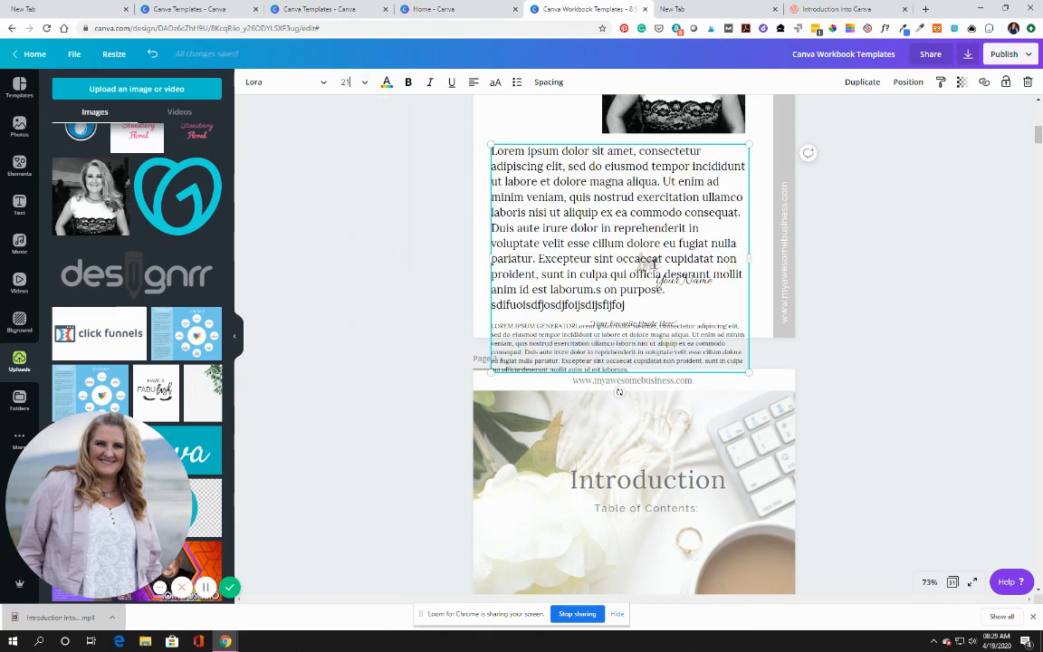
click(153, 54)
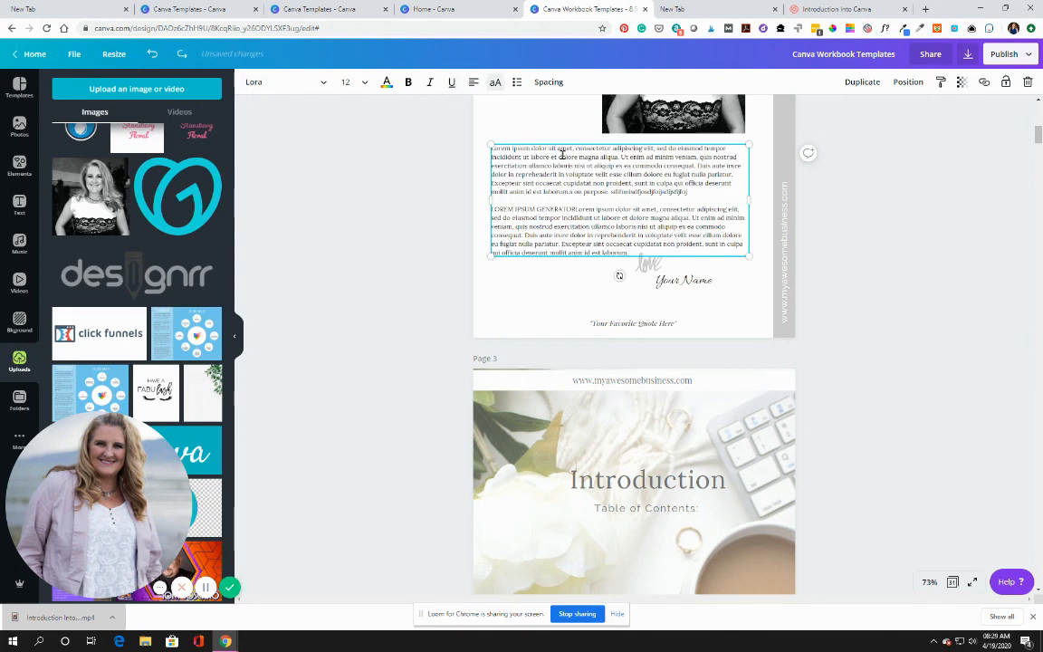
- Shorten the About The Author body text by replacing the passage from "voluptate velit" in the first paragraph to the final "cupidatat" with random filler letters
drag(573, 174, 596, 195)
click(667, 226)
drag(662, 244, 571, 175)
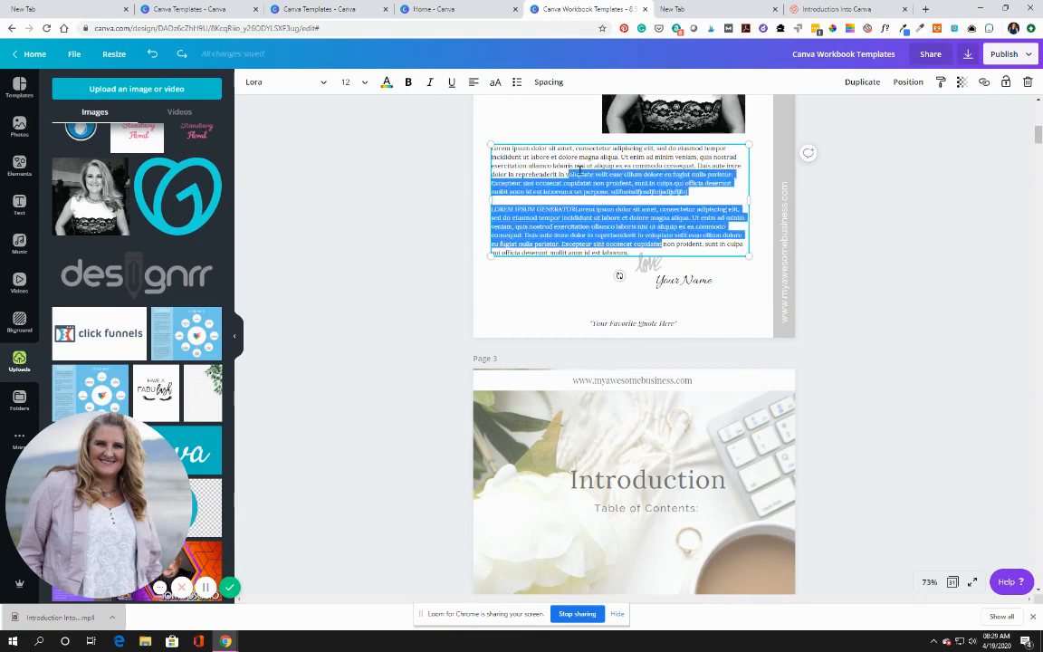
text(visjfjsdfjdjsdkfjsdkfjsdkfj non proident, sunt in culpa qui)
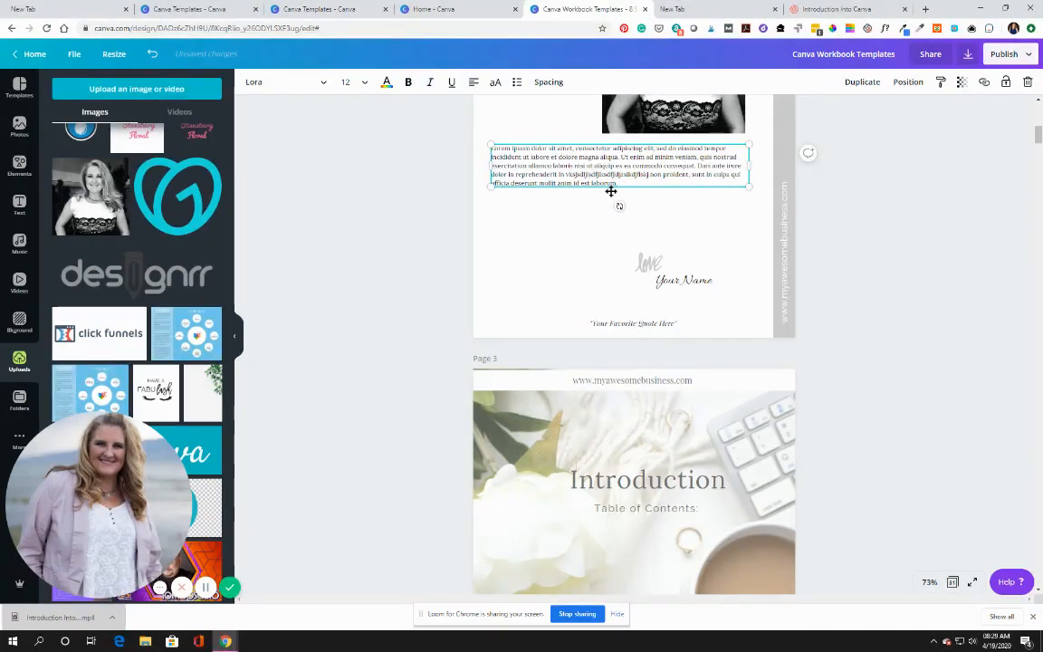
- Move the "Your Name" signature and the "love" graphic down and right, closer to the side bar on page 2
drag(694, 290, 736, 303)
drag(652, 263, 714, 304)
- Try brown and dark grey #555555 from the document colors on page 2's vertical side bar
scroll(714, 304, up, 3)
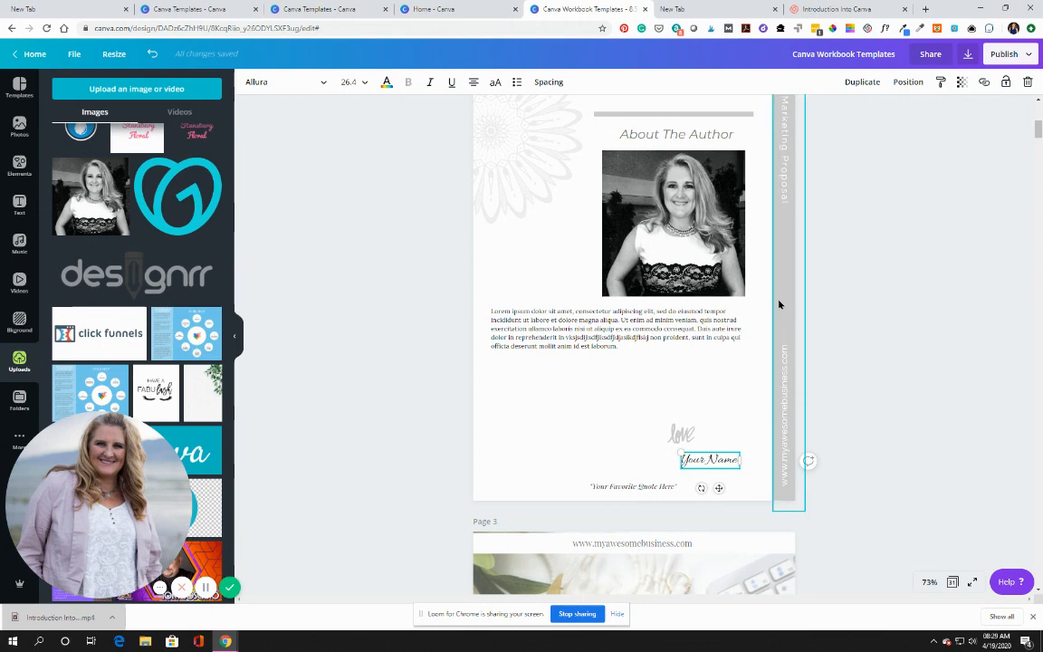
click(779, 304)
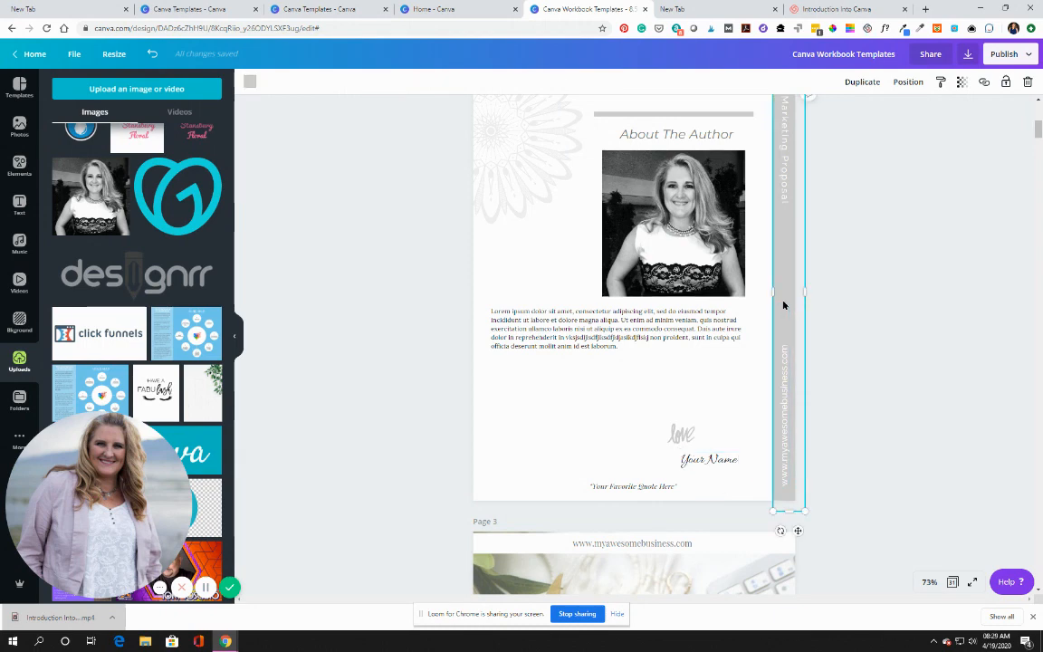
click(251, 83)
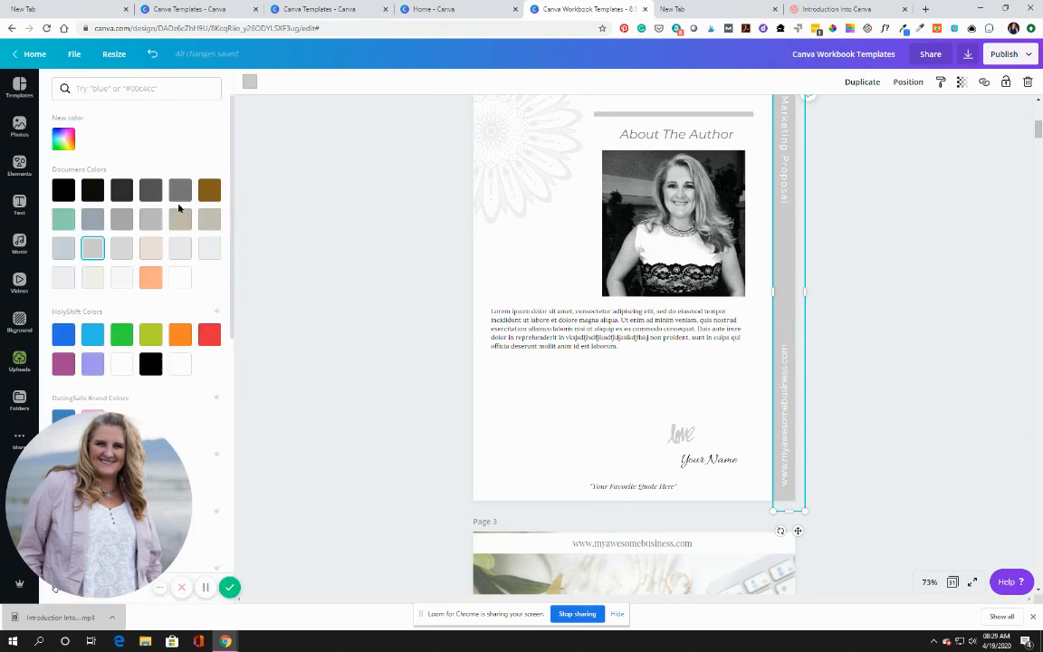
scroll(163, 225, down, 5)
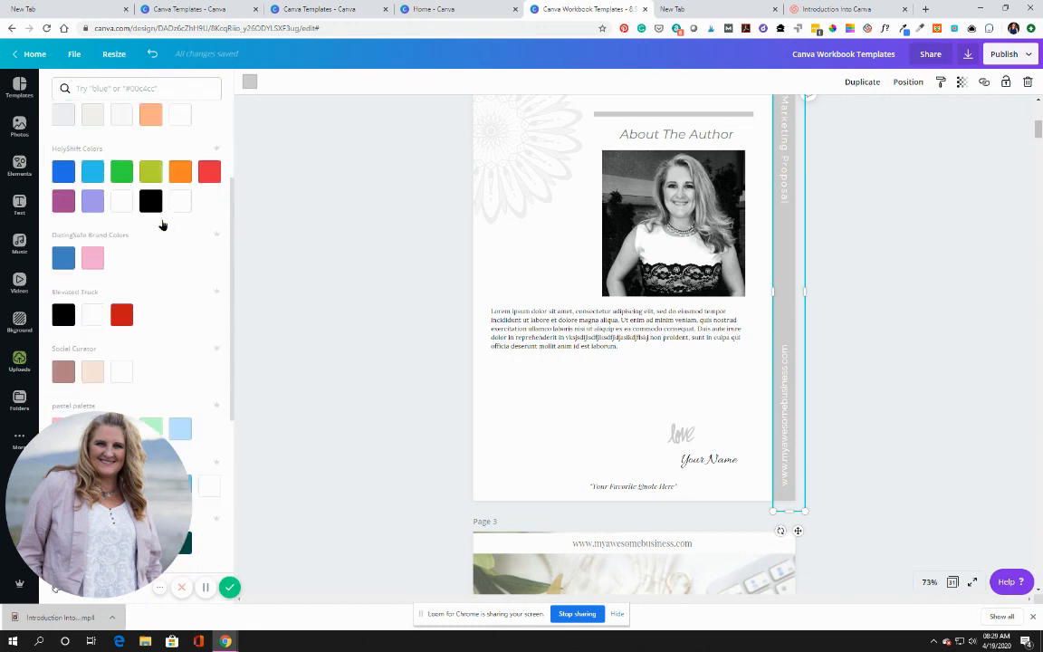
scroll(163, 224, down, 5)
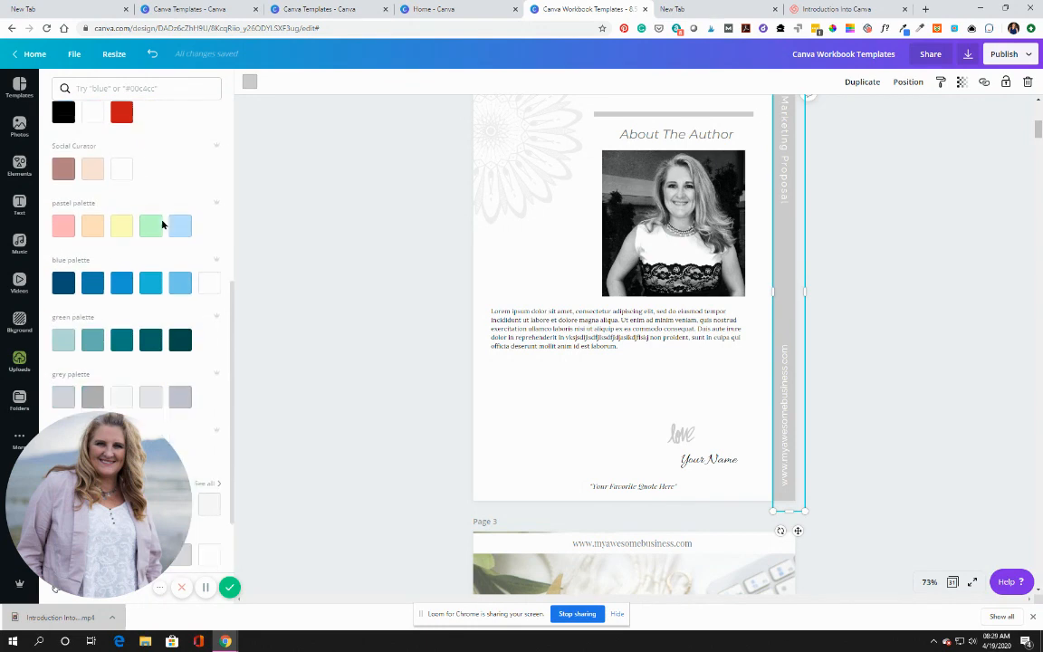
scroll(163, 225, down, 1)
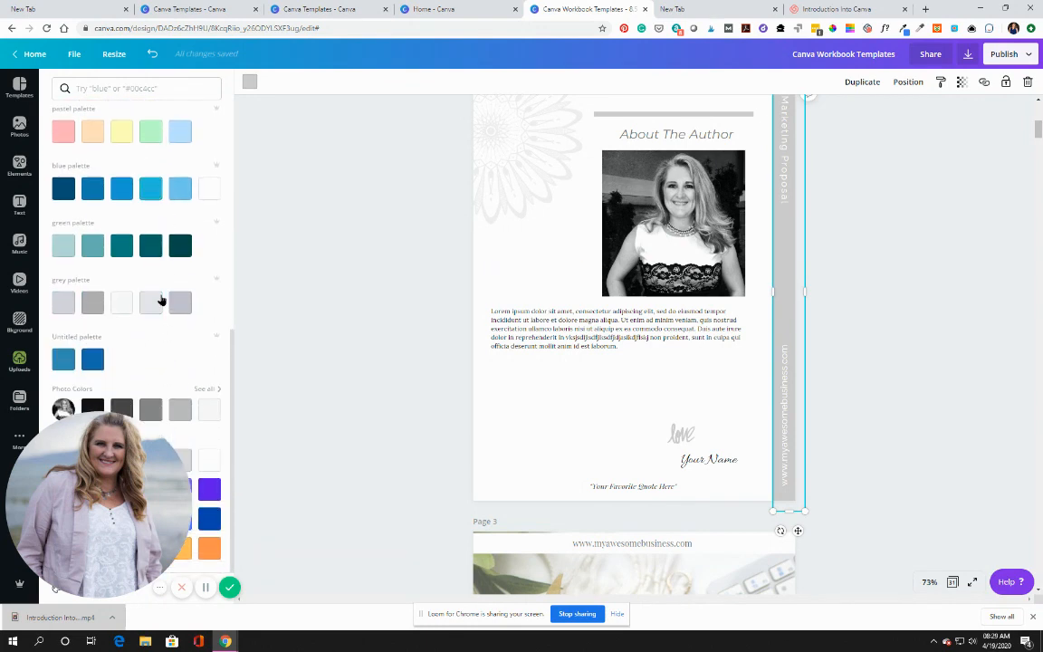
scroll(131, 339, up, 10)
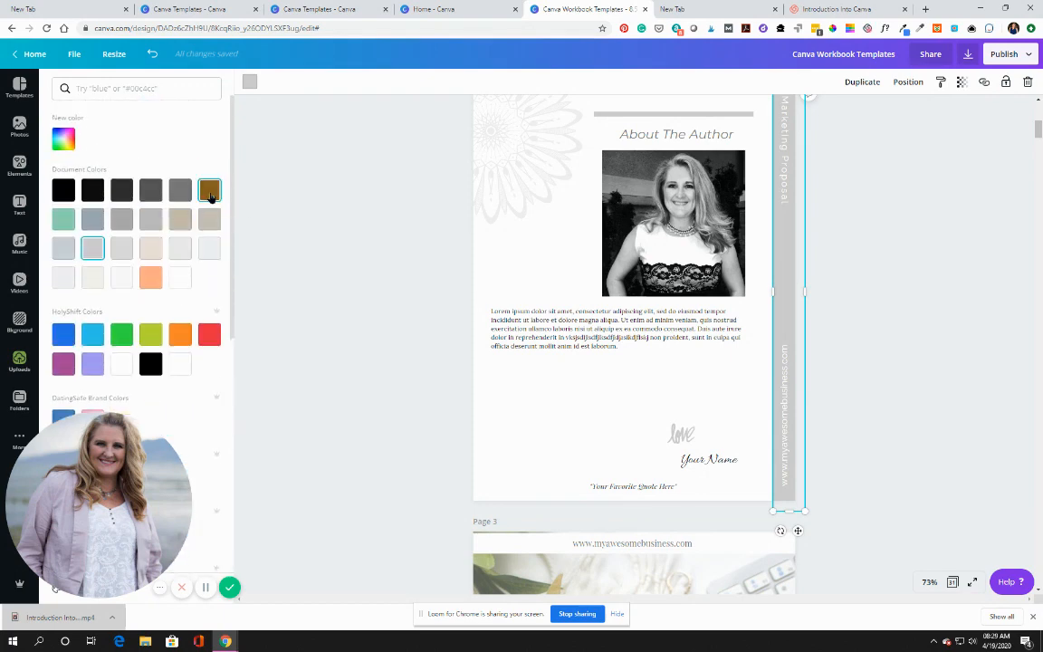
click(209, 192)
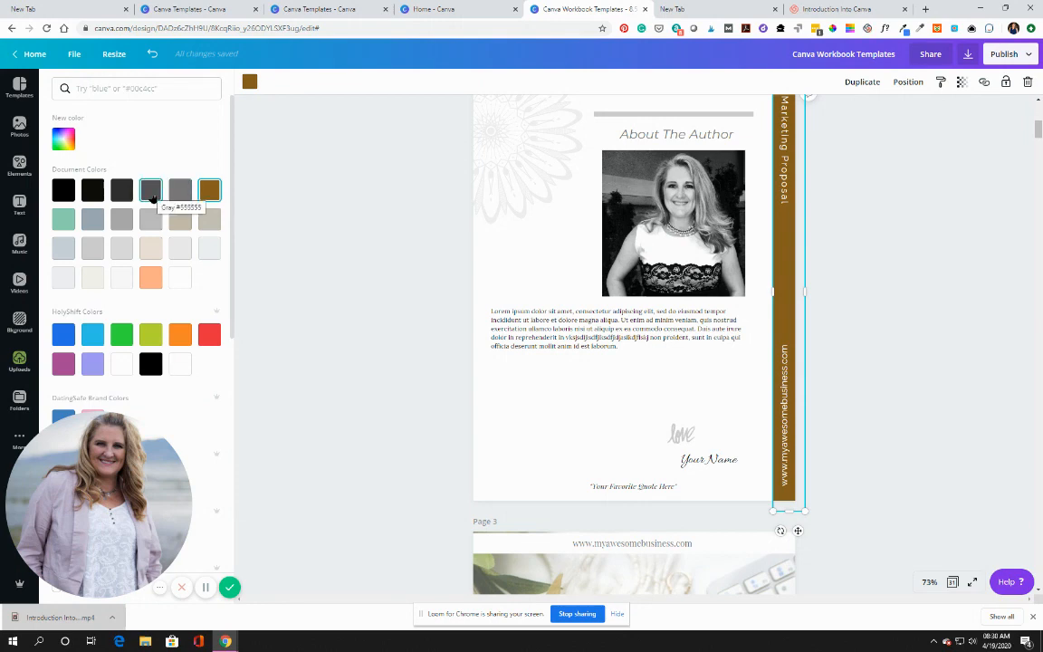
click(151, 192)
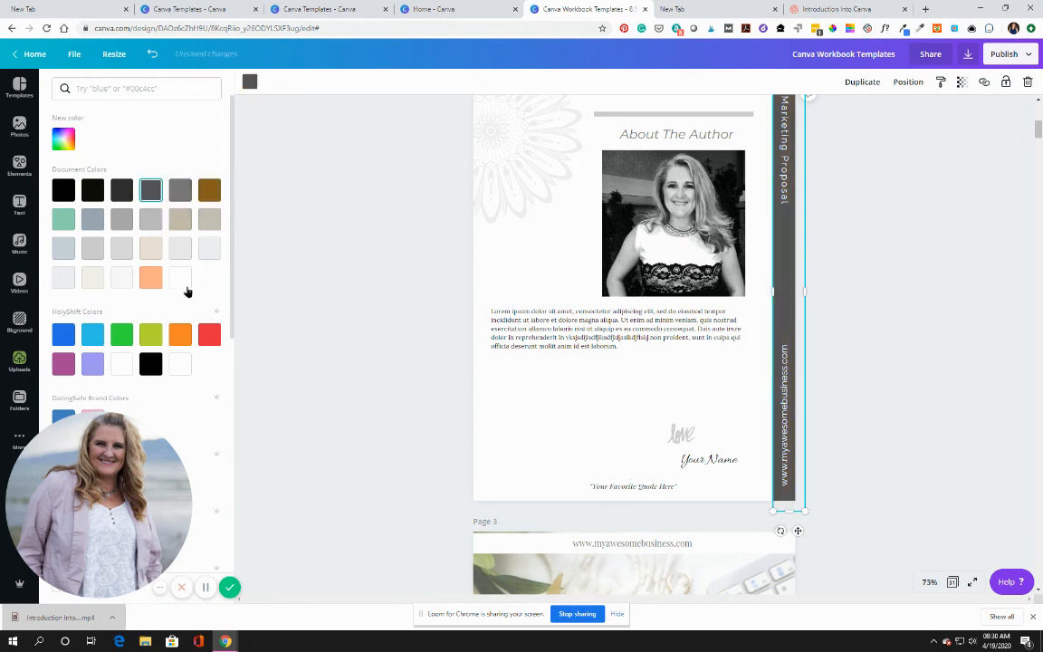
scroll(195, 313, down, 2)
scroll(183, 239, up, 2)
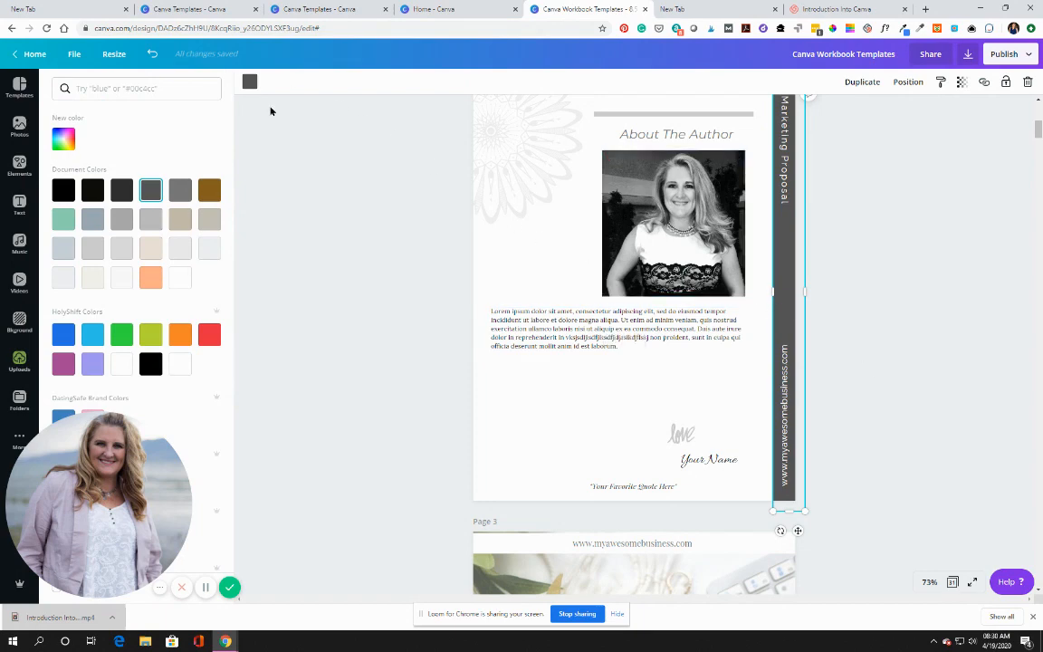
- Set page 2's vertical side bar to the custom pink color #efa1a1
click(251, 85)
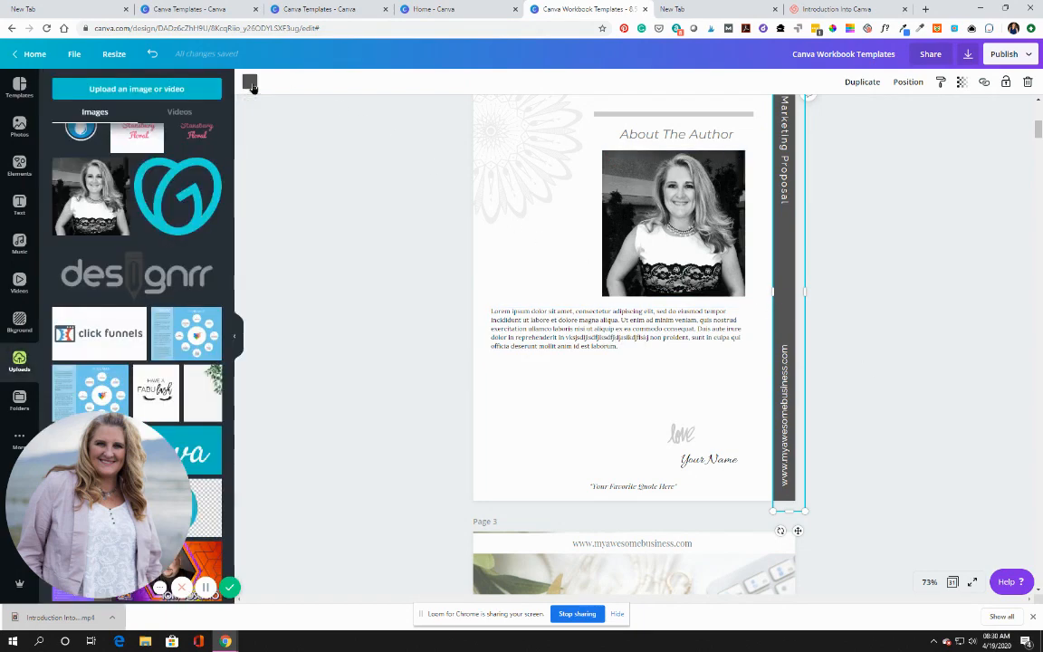
click(251, 84)
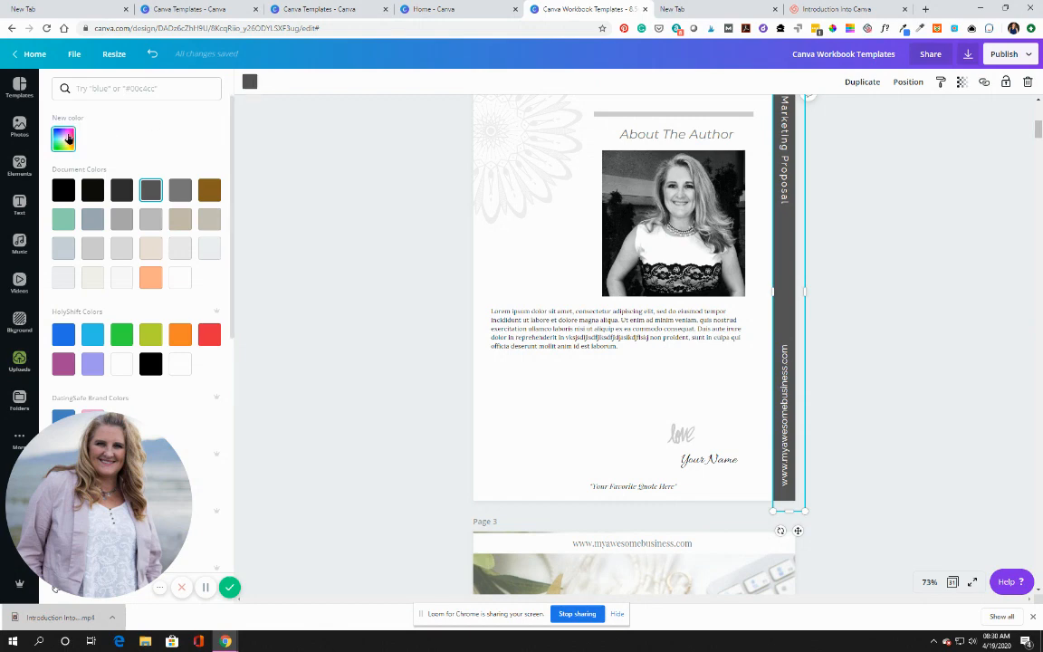
click(64, 139)
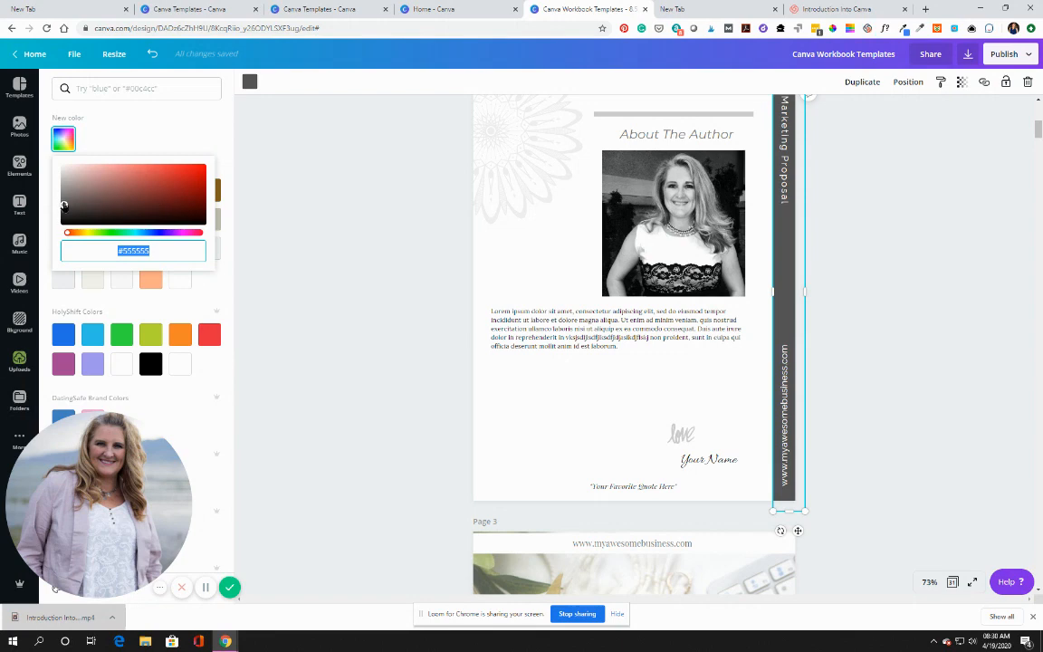
mouse_move(64, 205)
mouse_down()
mouse_move(144, 203)
mouse_move(158, 186)
mouse_move(195, 217)
mouse_move(109, 188)
mouse_move(109, 168)
mouse_up()
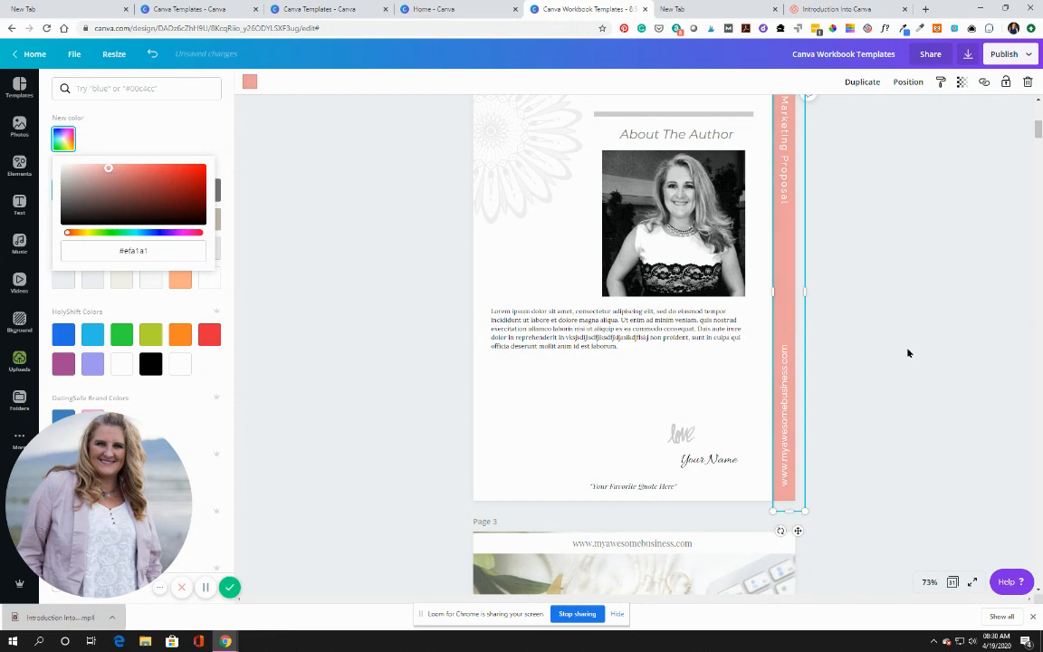
- Shift the "Your Favorite Quote Here" text slightly left at the foot of page 2
click(633, 488)
mouse_move(686, 490)
mouse_down()
mouse_move(649, 464)
mouse_move(692, 405)
mouse_move(662, 405)
mouse_move(666, 491)
mouse_move(681, 487)
mouse_up()
scroll(681, 490, up, 2)
- Move the Introduction heading and the Table of Contents line slightly up on page 3, and delete the Introduction heading
scroll(666, 476, down, 5)
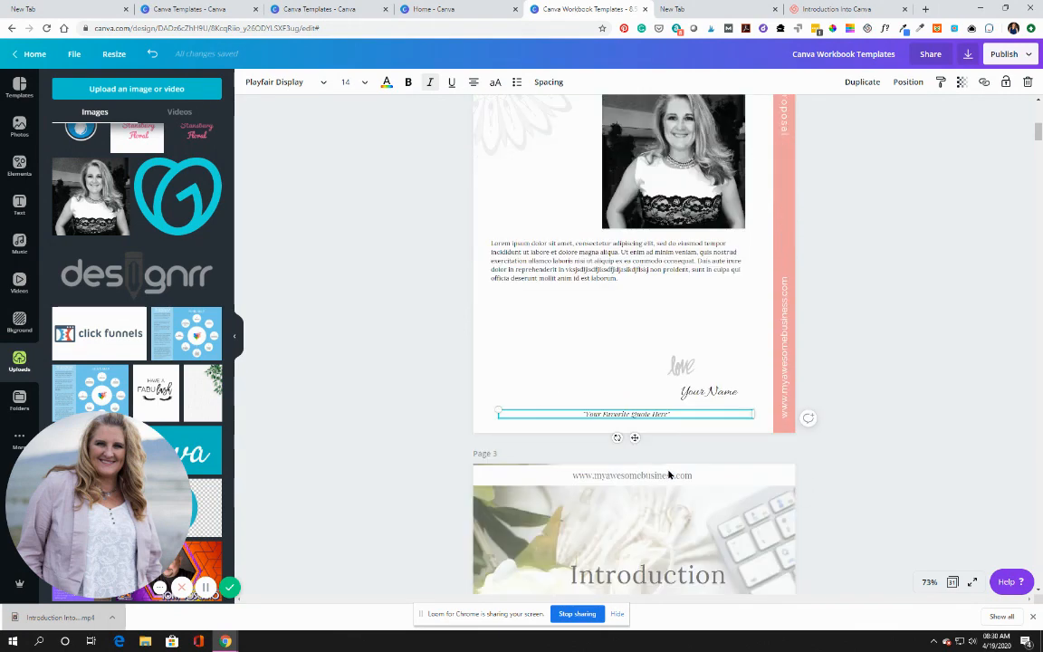
scroll(757, 457, down, 1)
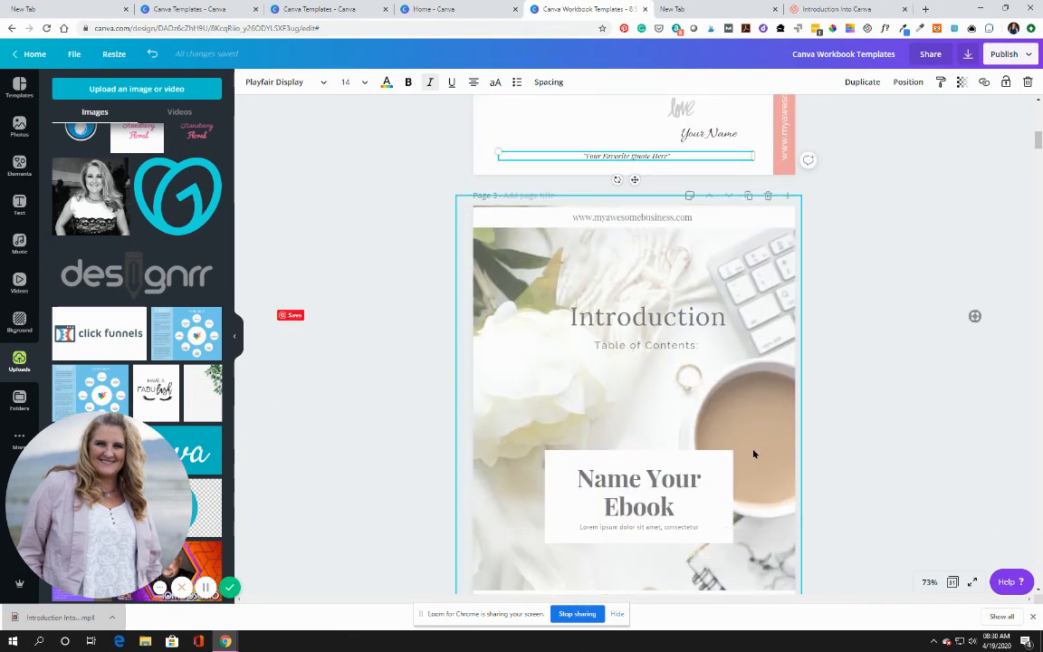
click(751, 416)
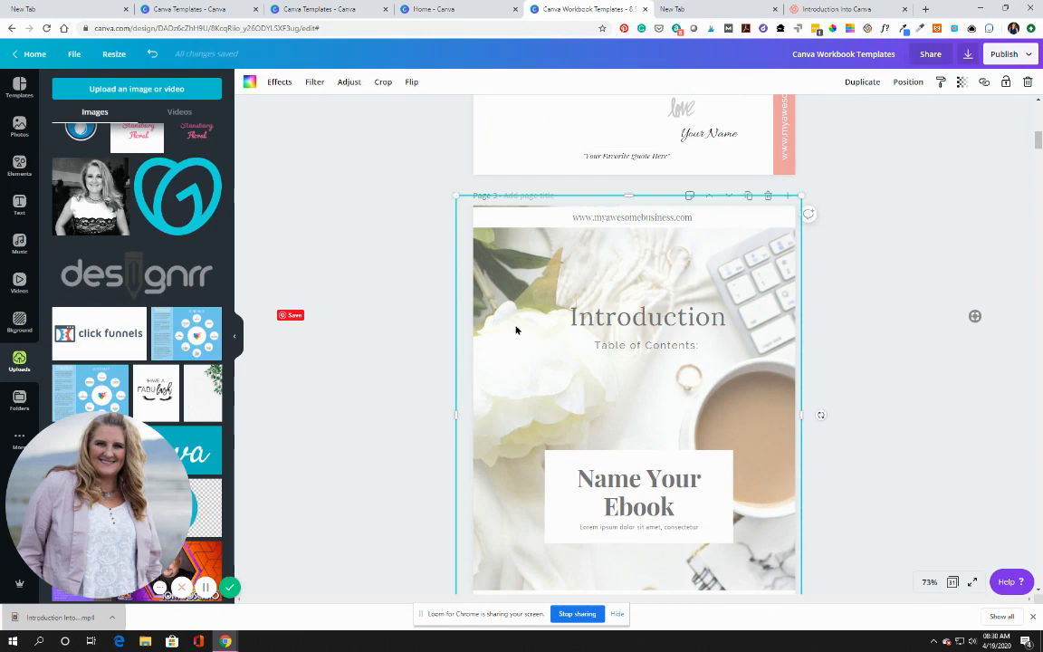
scroll(576, 366, down, 1)
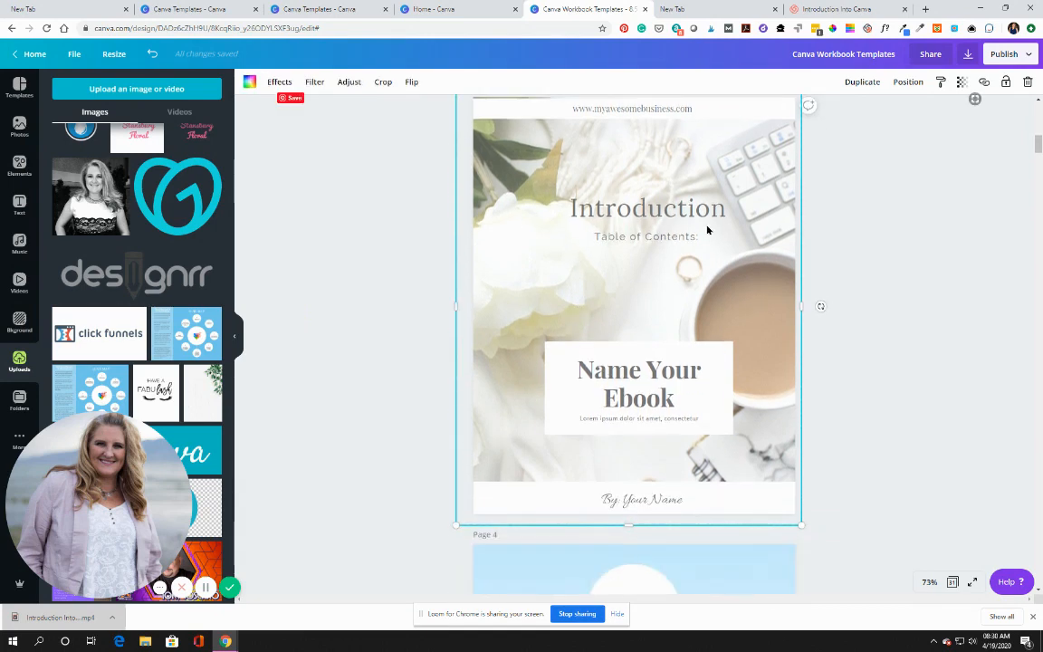
scroll(722, 280, up, 1)
drag(668, 319, 663, 294)
mouse_move(658, 346)
mouse_down()
mouse_move(663, 371)
mouse_move(656, 326)
mouse_up()
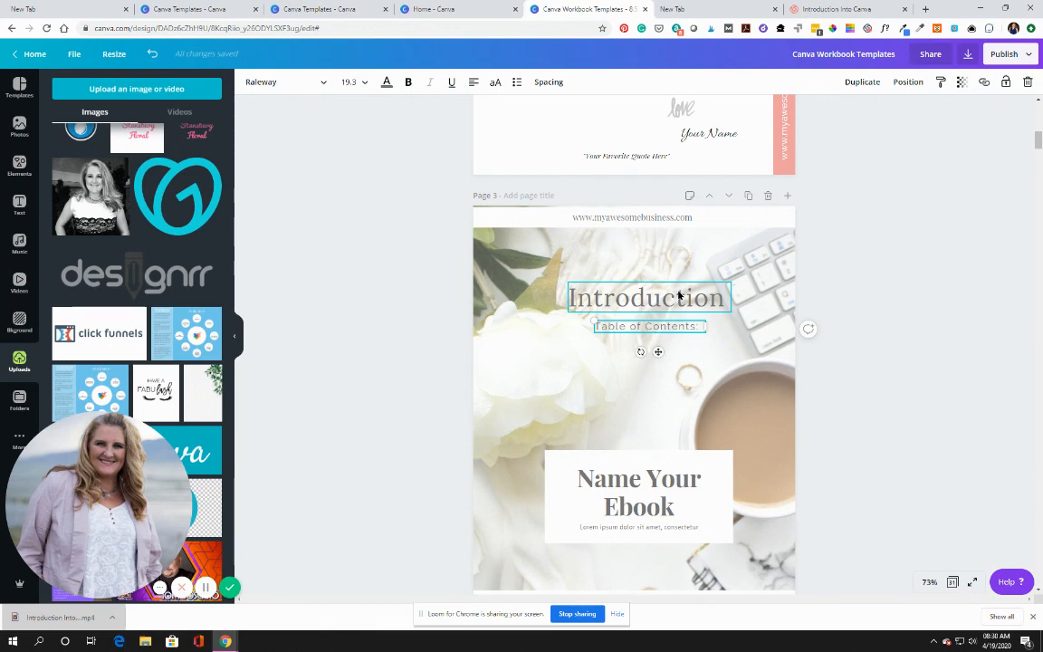
click(679, 295)
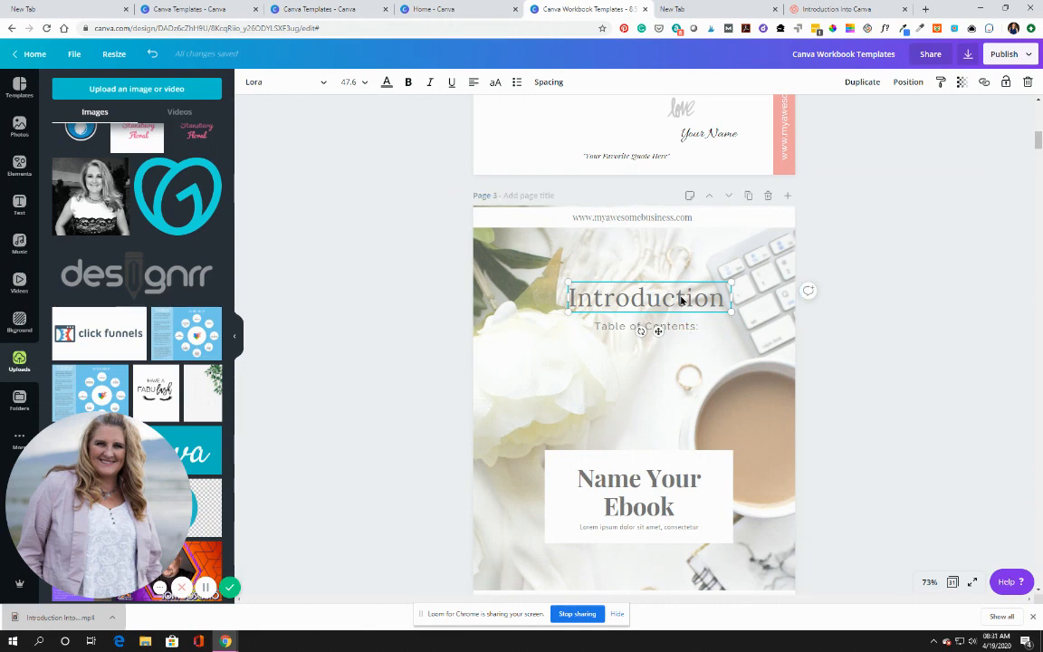
key(Delete)
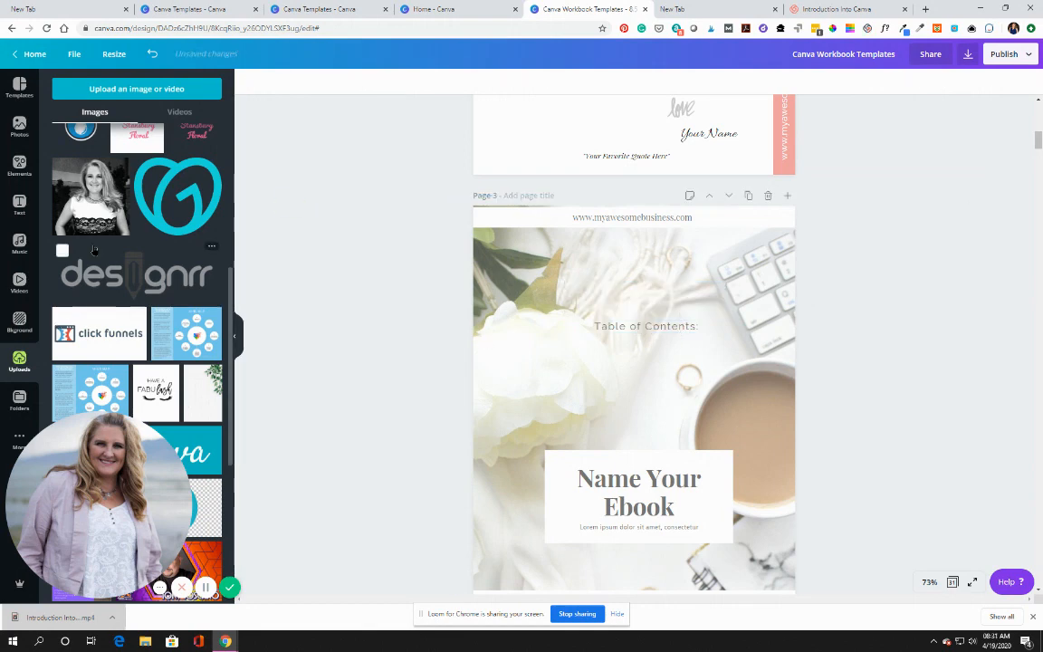
- Try adding the recently used white-desk laptop photo to page 3 and delete it again
click(28, 127)
scroll(58, 228, up, 5)
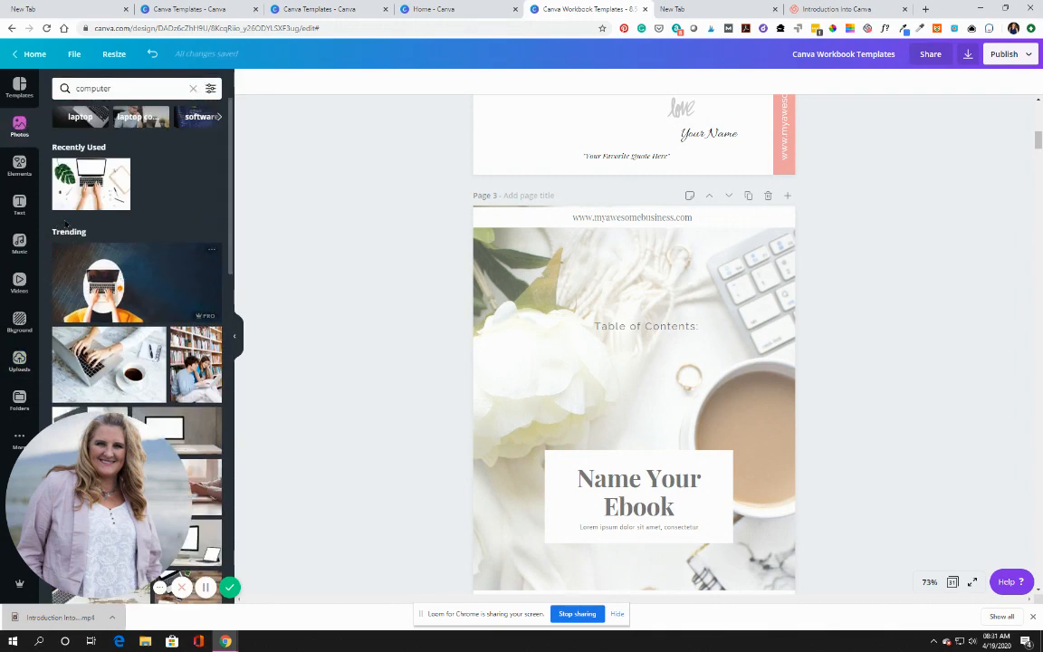
click(114, 187)
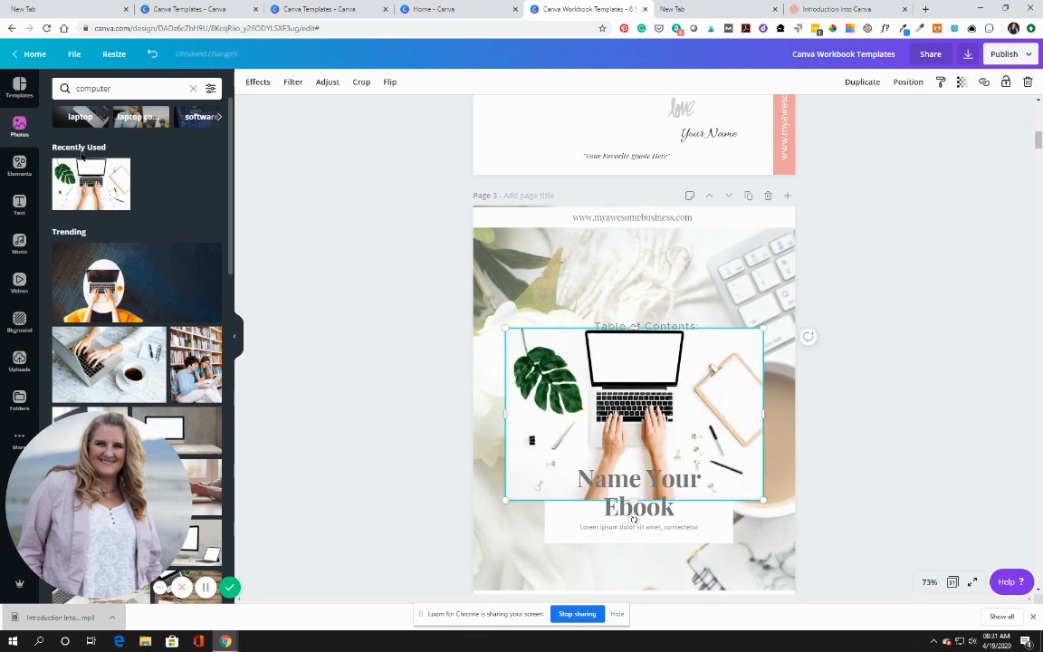
key(Delete)
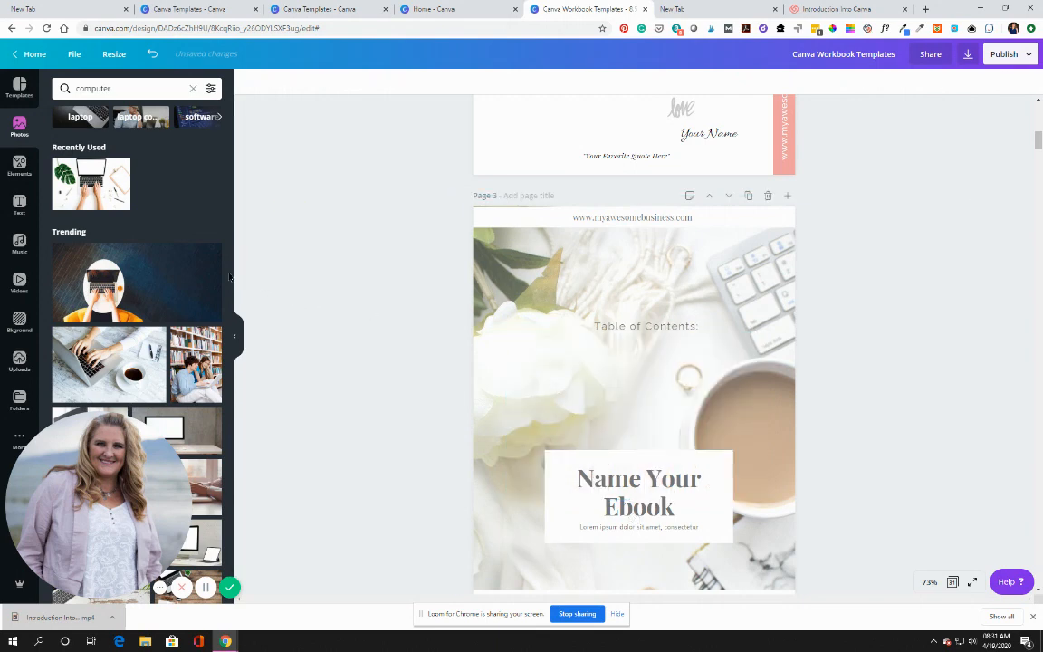
- Browse the computer photo results and the saved folders, and examine the pictures stored in Main Photos Folder
scroll(163, 274, down, 2)
scroll(163, 274, down, 10)
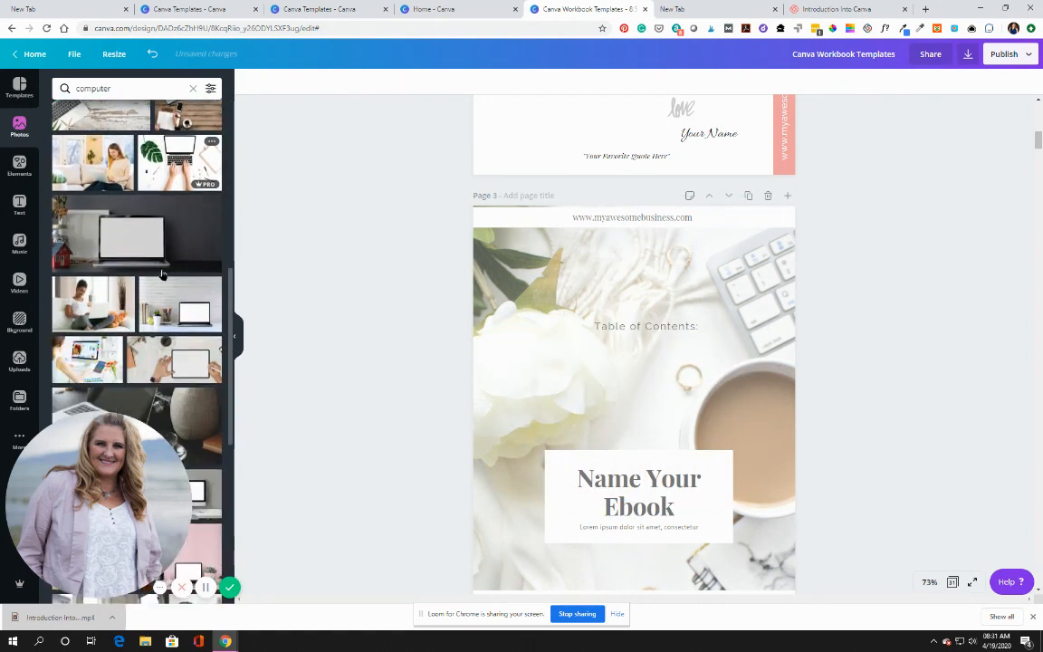
scroll(163, 273, down, 1)
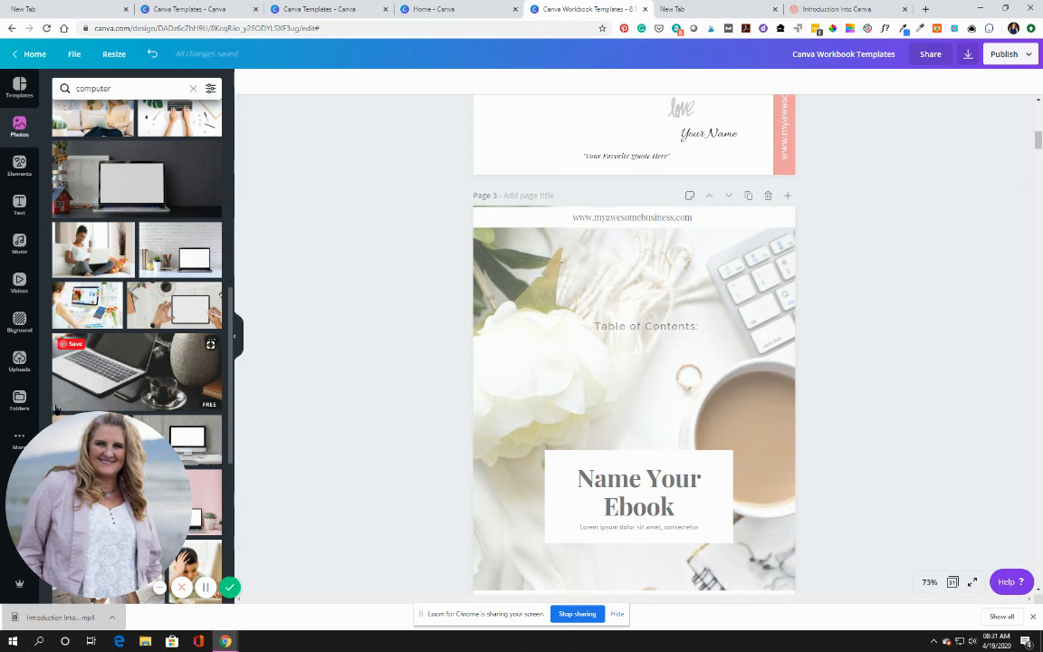
click(19, 398)
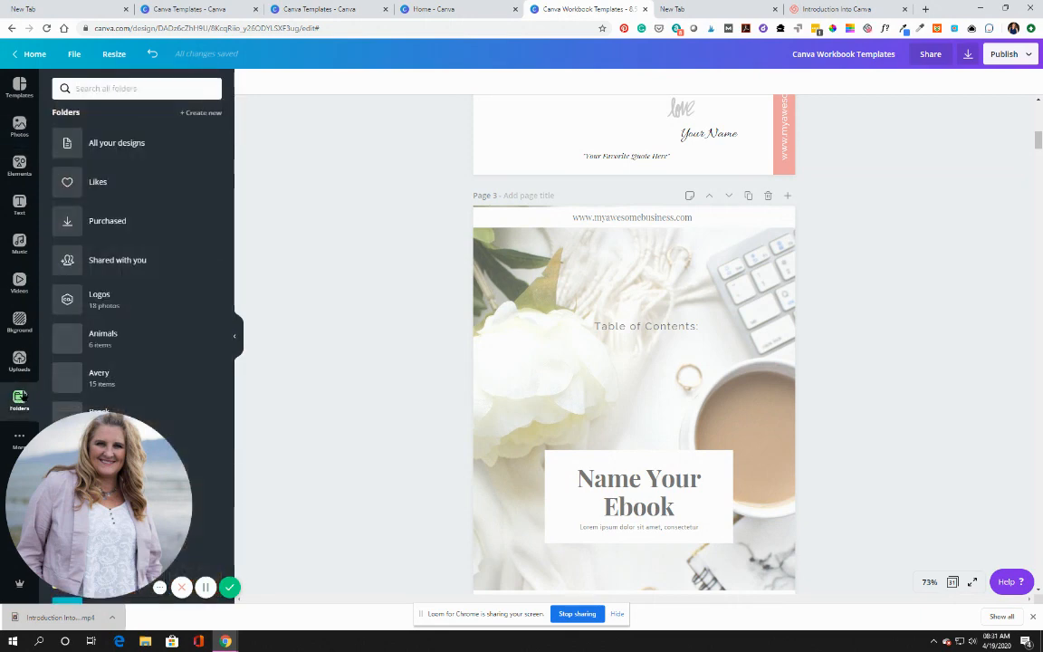
scroll(158, 353, down, 8)
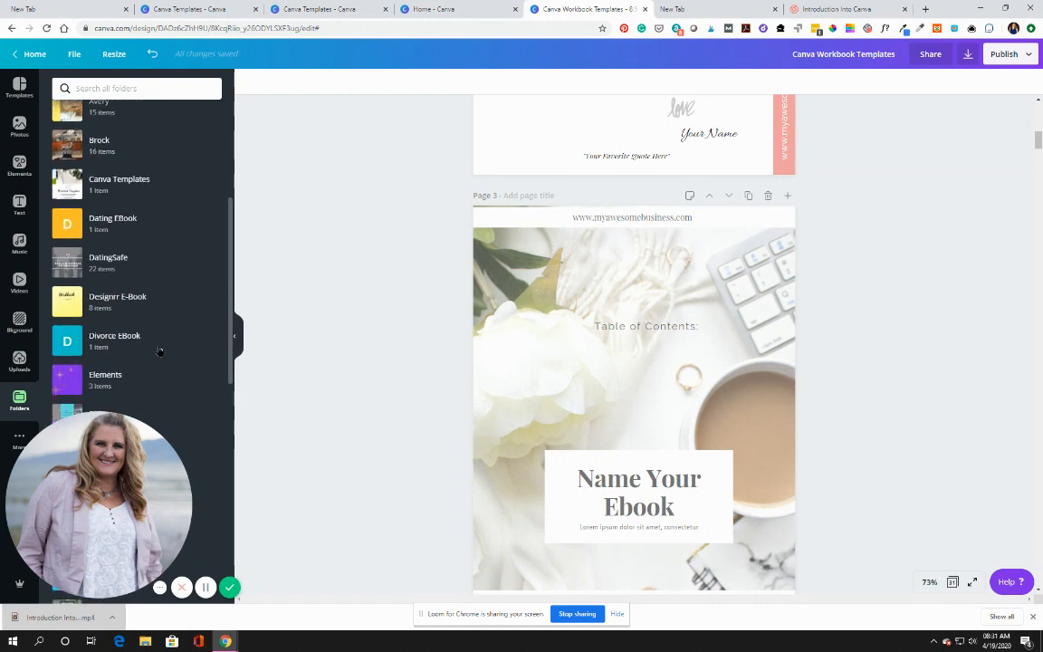
scroll(161, 350, down, 5)
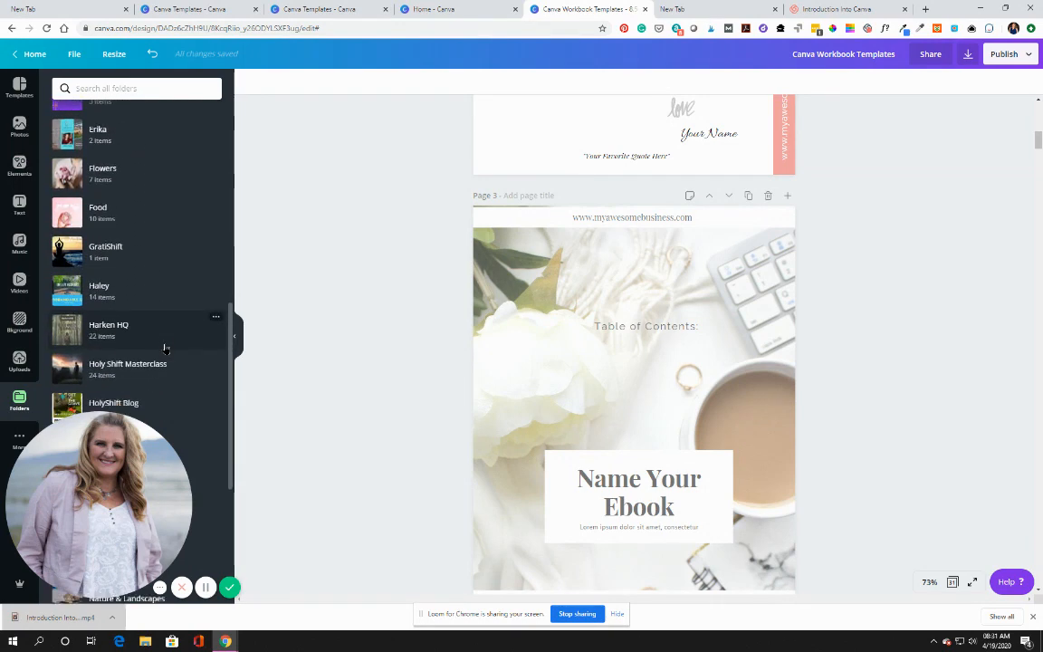
scroll(166, 348, down, 4)
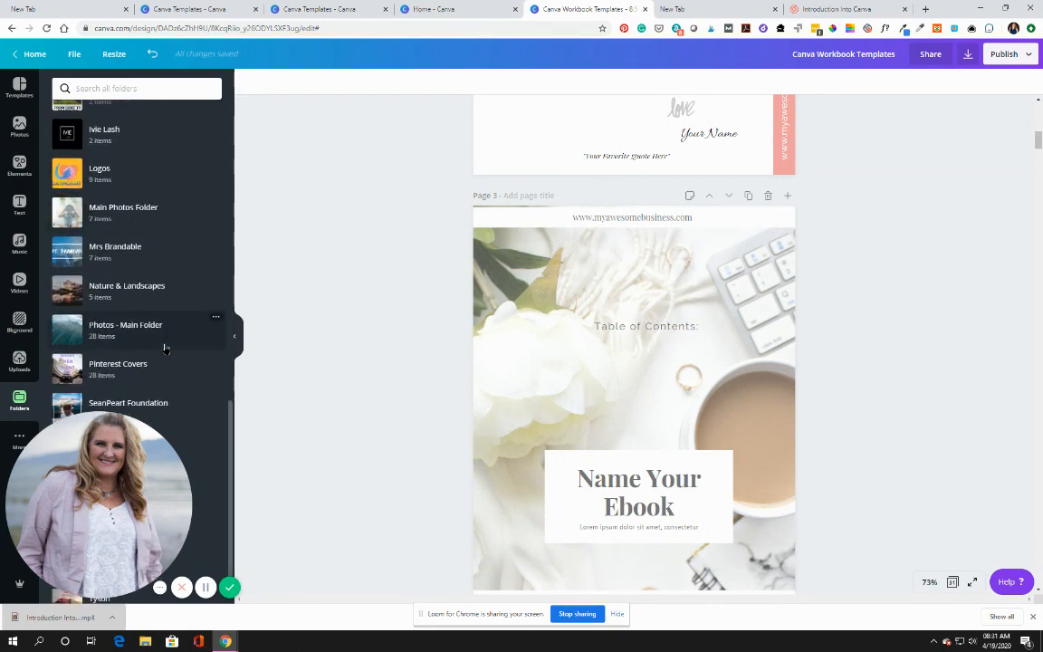
scroll(164, 347, down, 2)
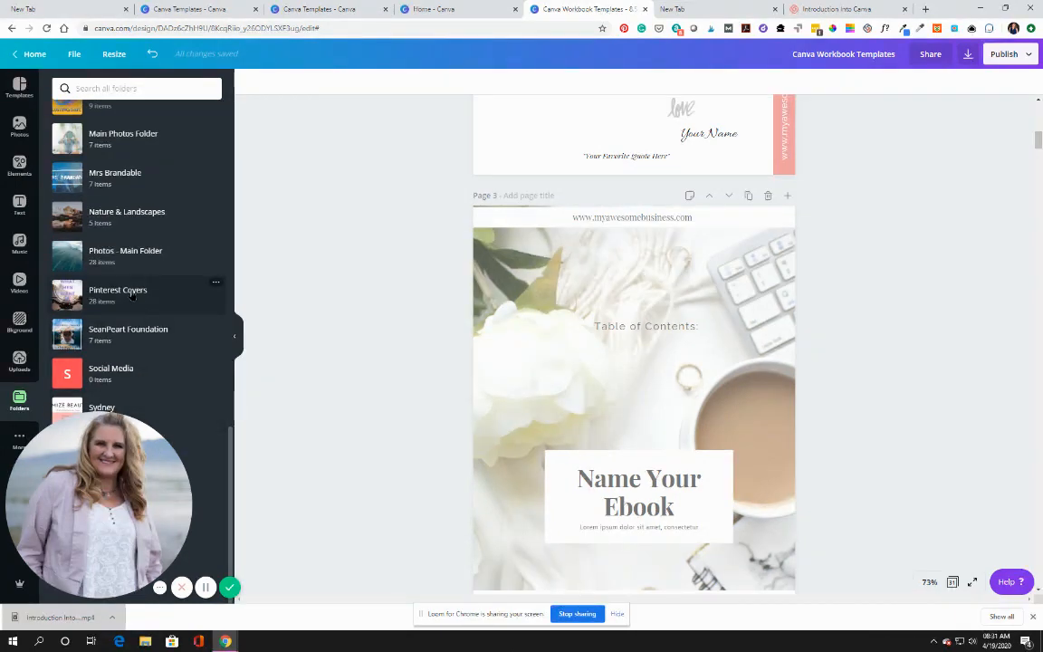
scroll(132, 295, up, 3)
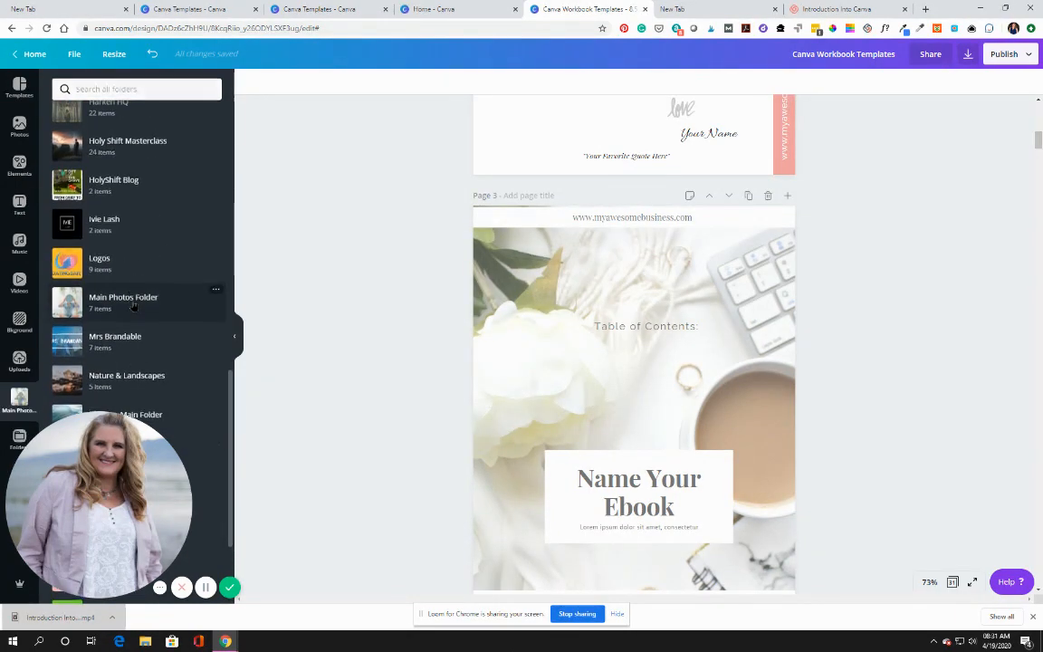
click(134, 305)
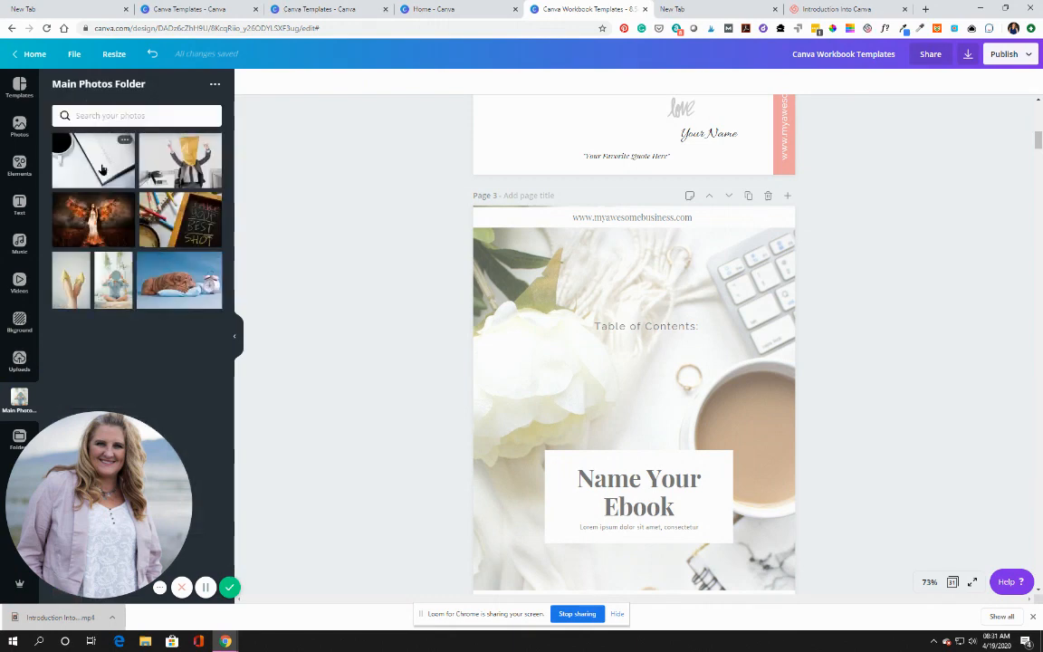
drag(103, 167, 263, 208)
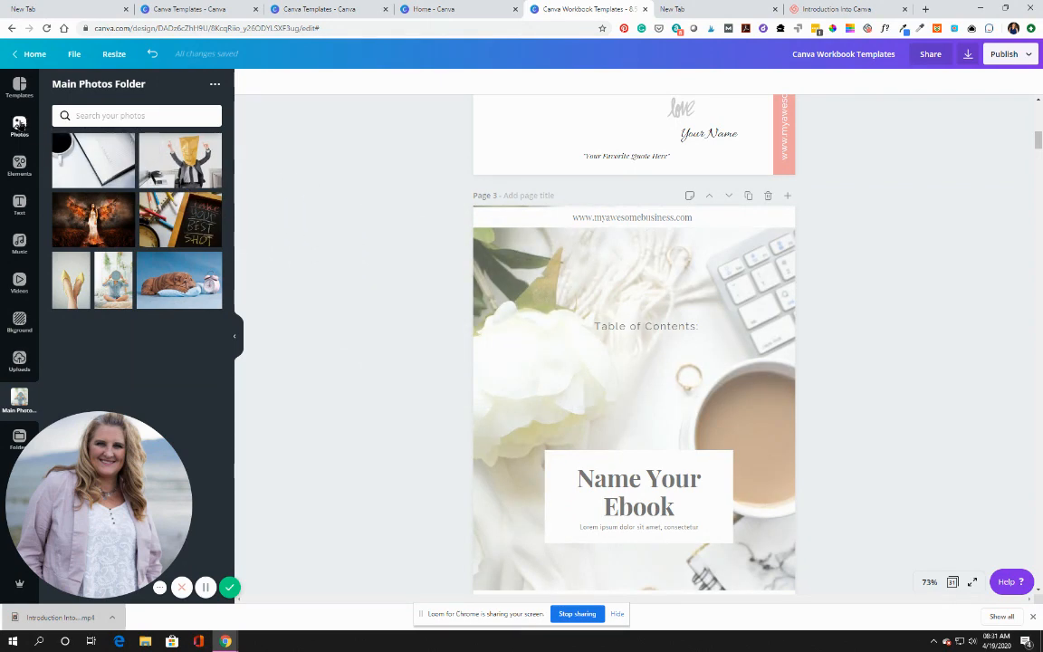
- Return to the computer photo results and examine the details of the pink Laptop with Decors photo
click(19, 126)
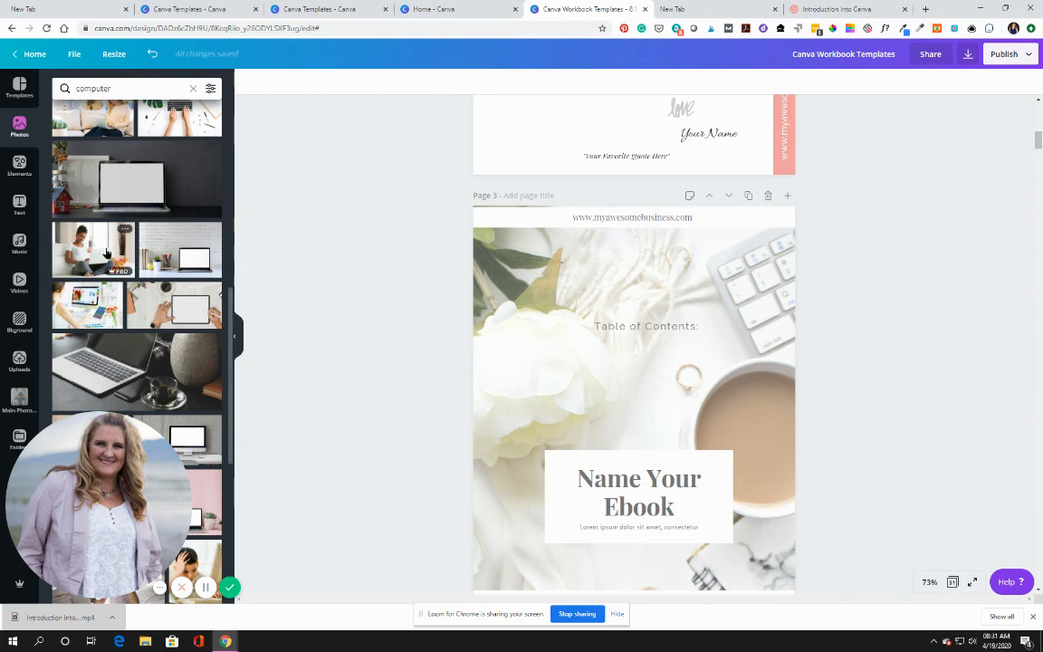
scroll(95, 236, down, 5)
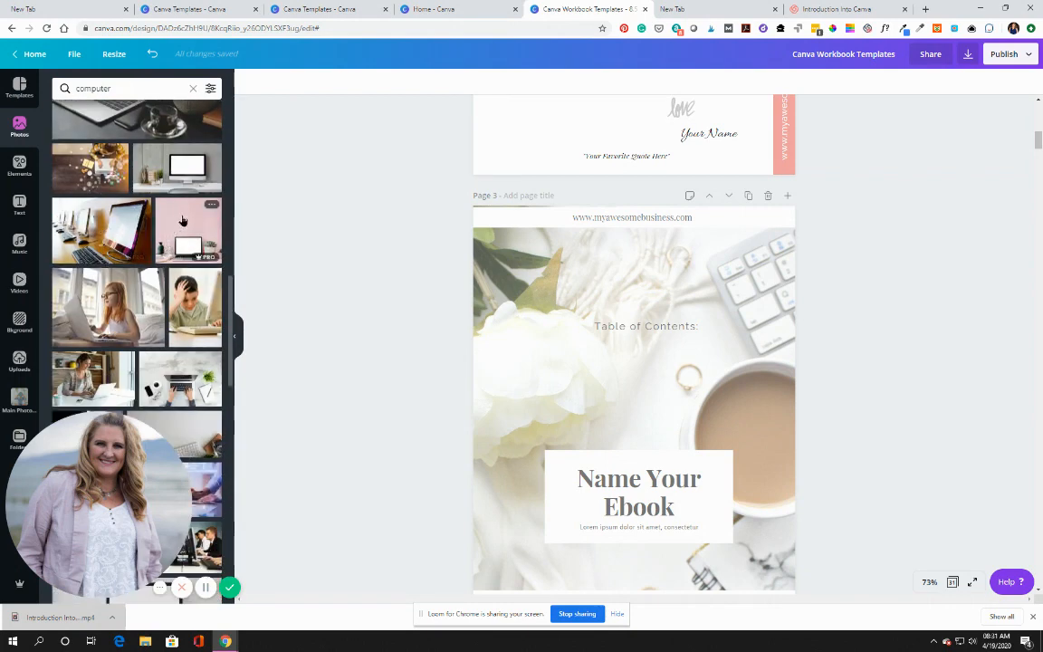
click(211, 206)
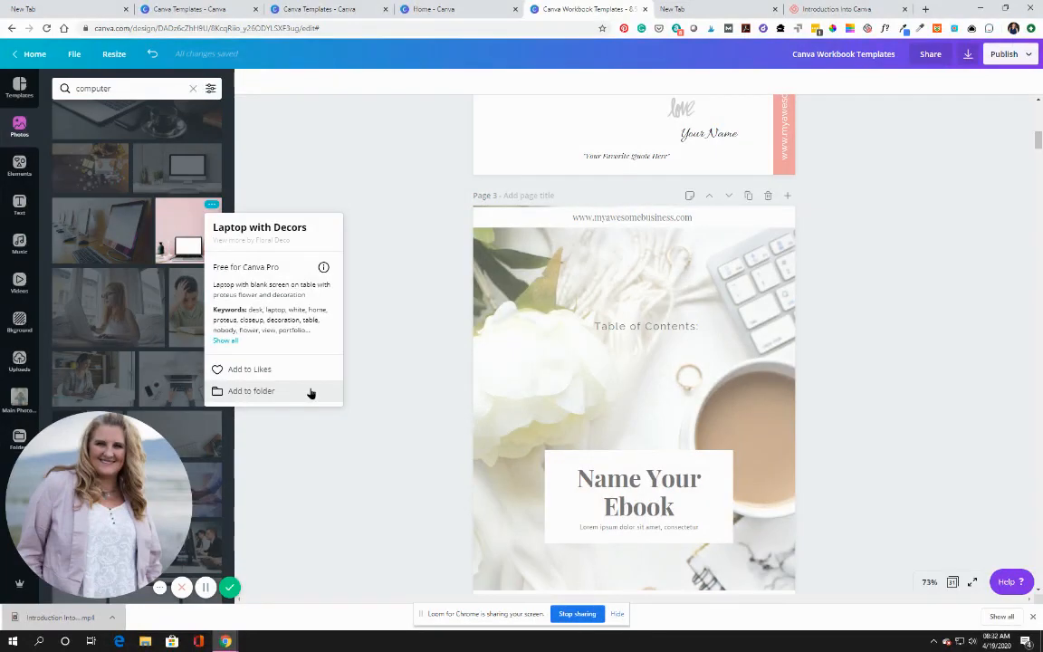
click(371, 360)
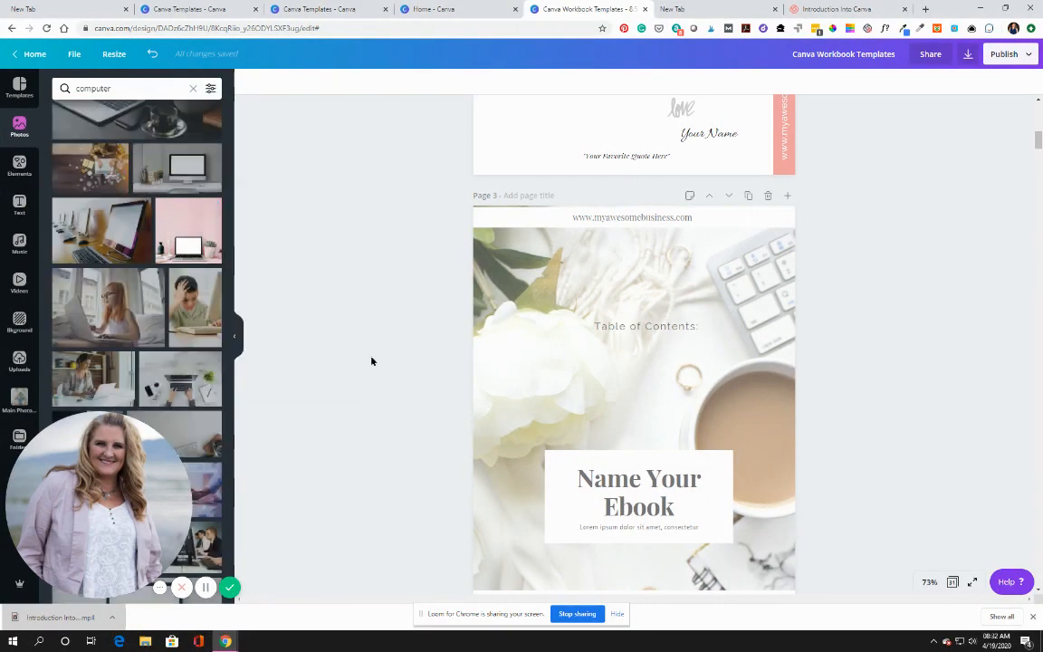
- Replace page 3's flower and coffee photo with the pink Laptop with Decors photo
click(576, 356)
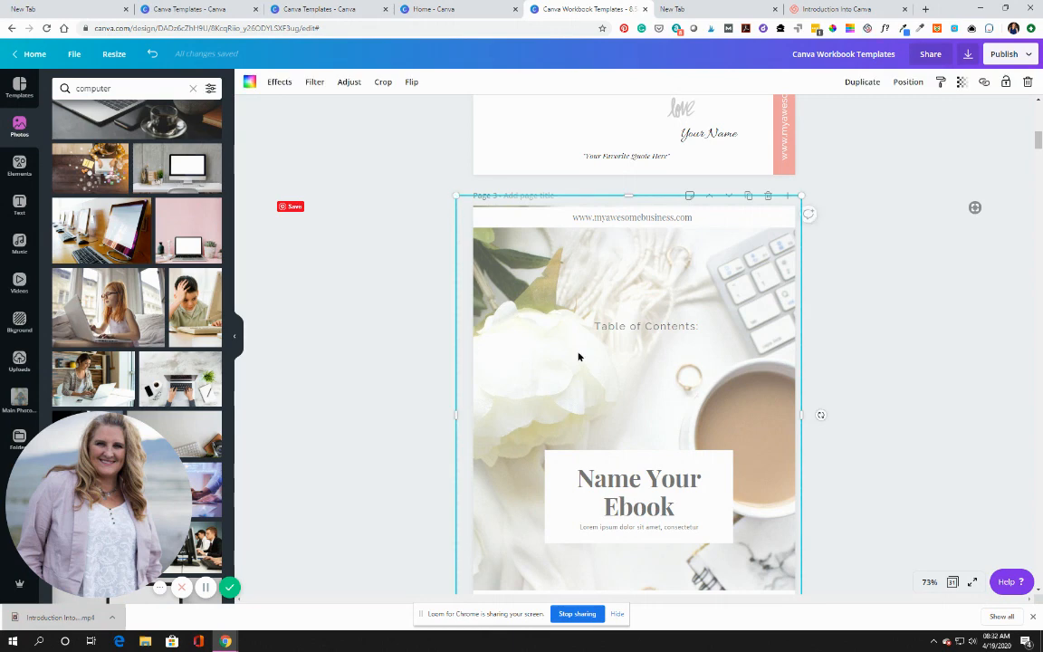
scroll(582, 356, down, 2)
scroll(584, 354, up, 1)
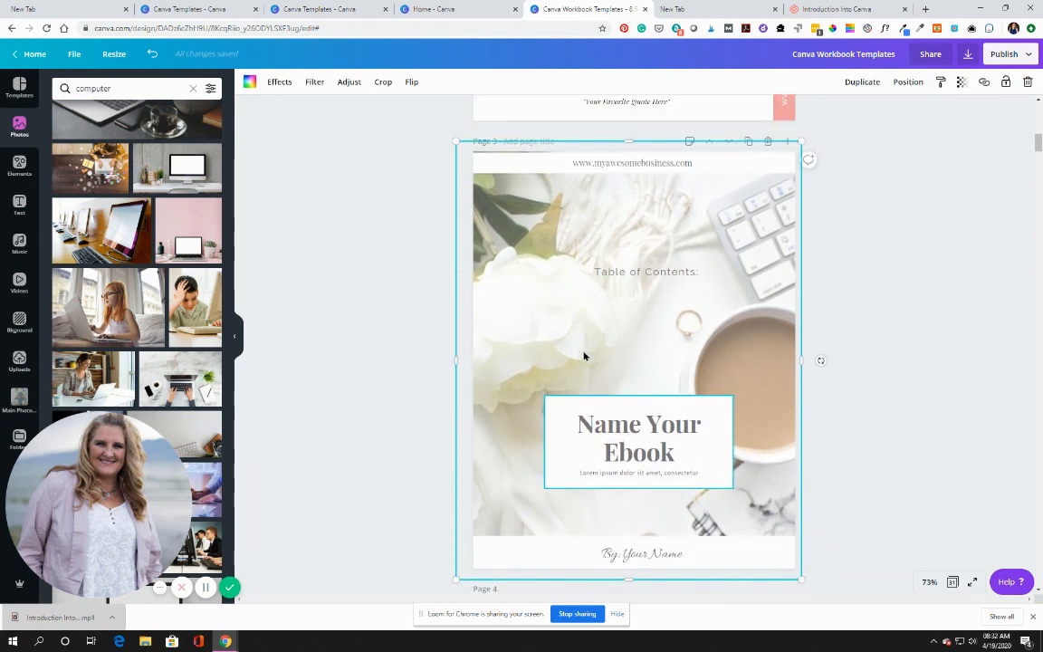
drag(172, 208, 486, 209)
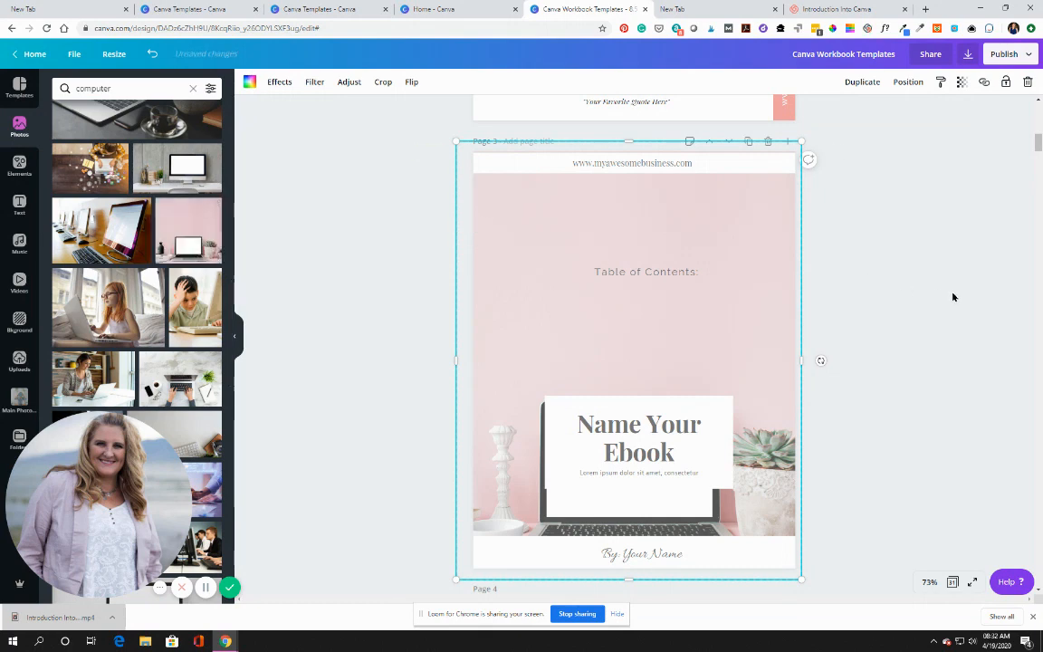
- Enlarge the white band behind the web address at the head of page 3 to a height of about 1.7
click(768, 161)
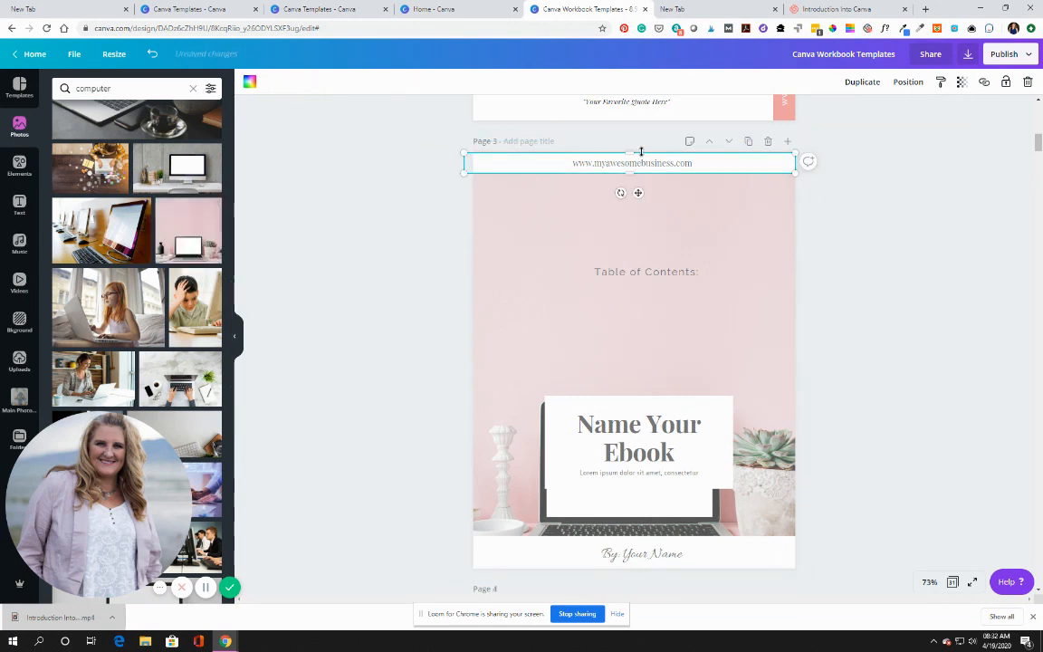
click(831, 200)
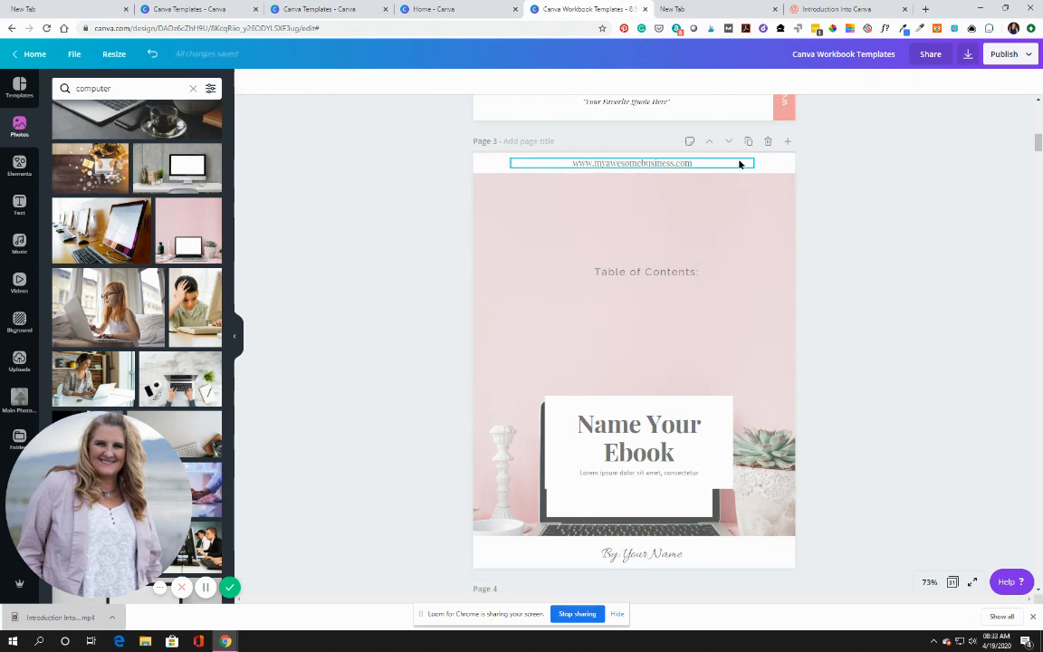
click(744, 163)
click(776, 168)
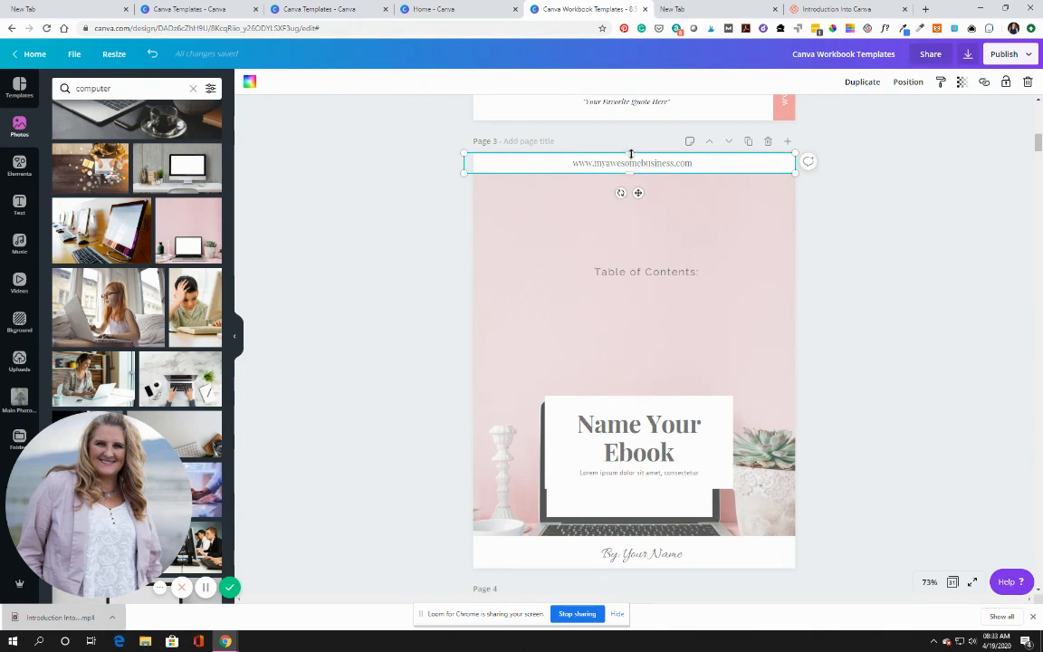
drag(630, 152, 630, 202)
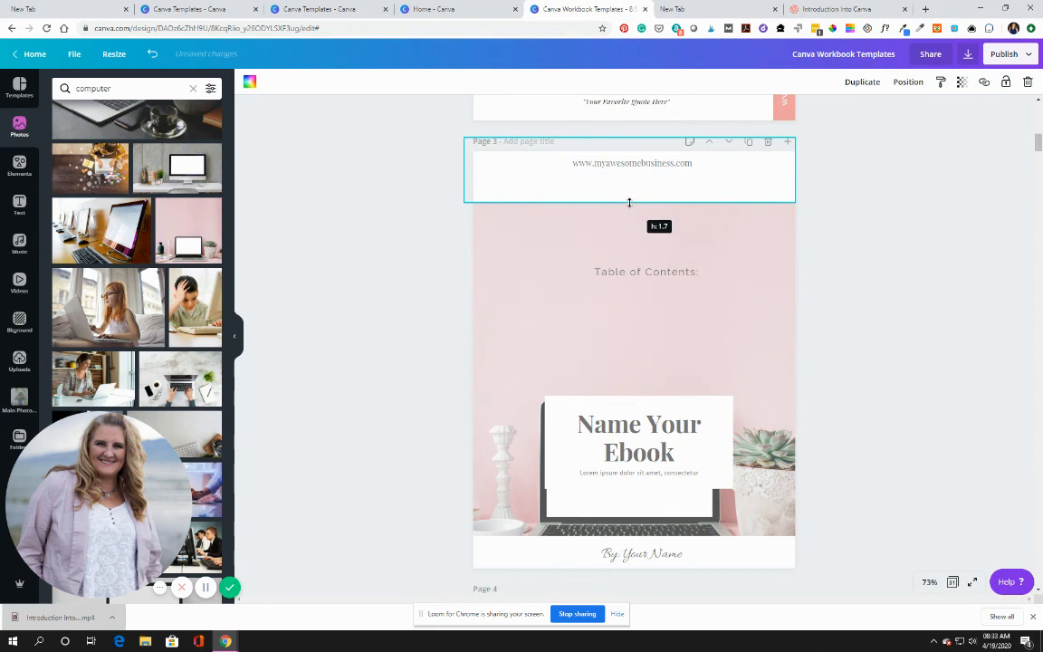
- Set page 3's web address text to size 24 and move it down to the middle of the white band
click(642, 164)
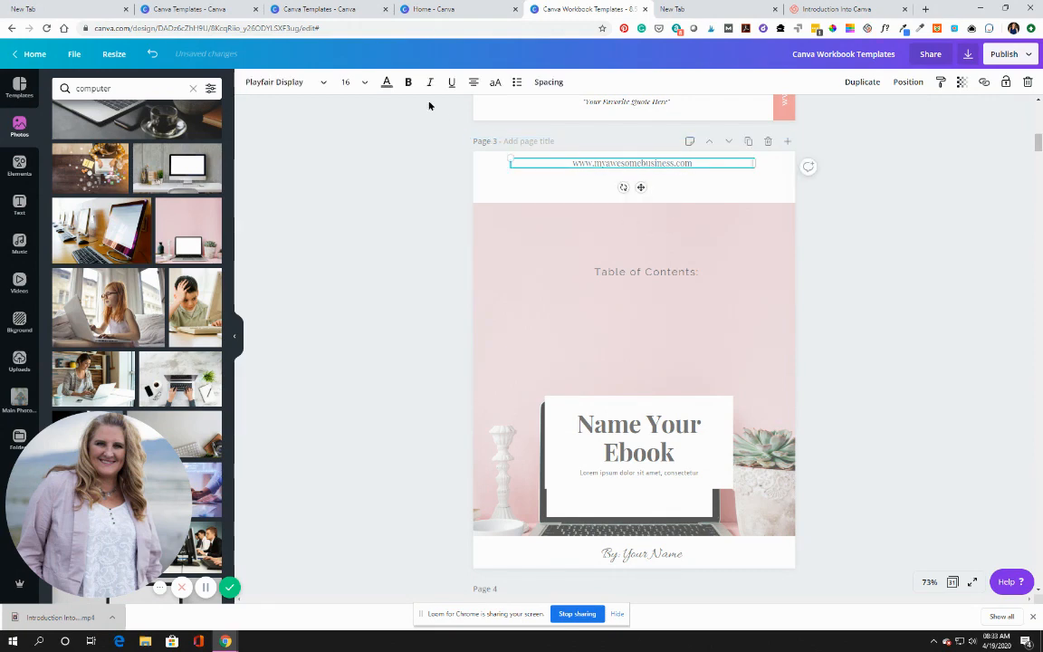
click(359, 84)
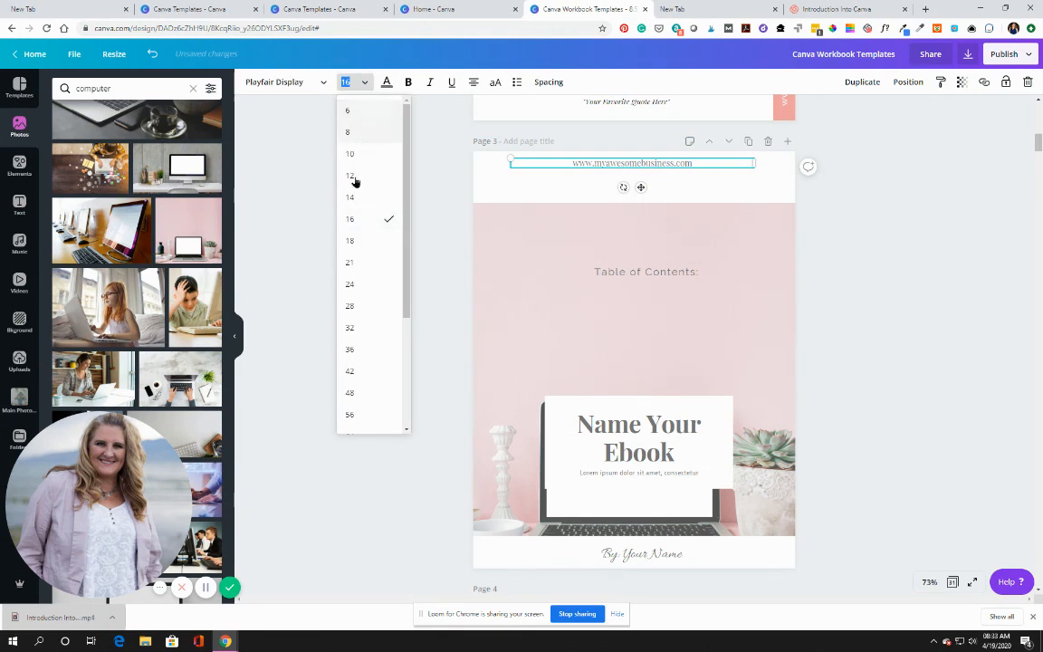
click(362, 261)
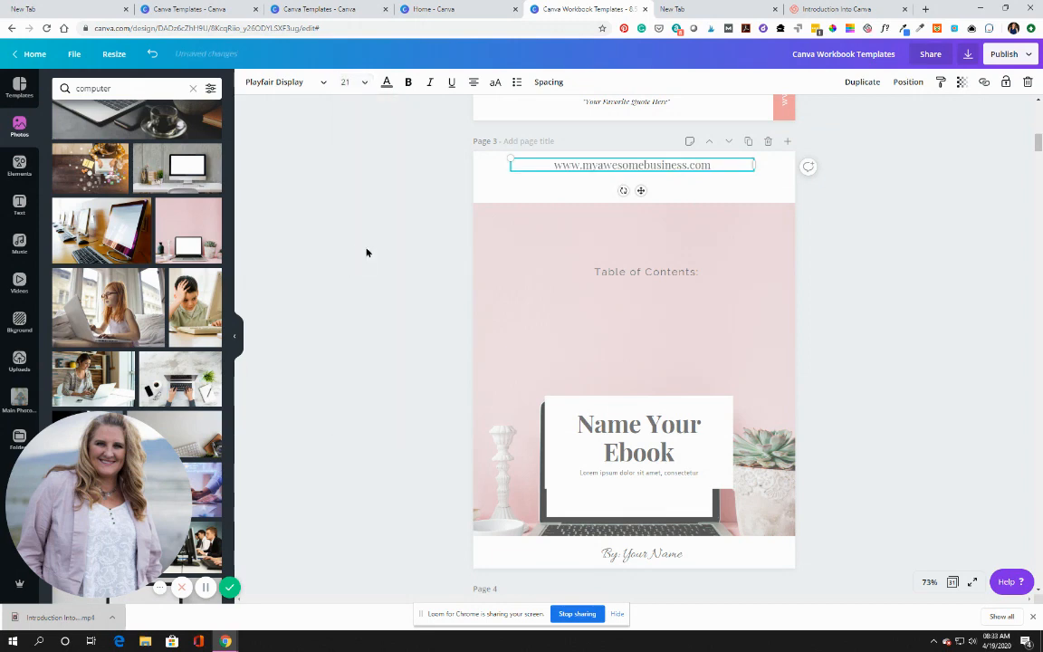
click(365, 83)
click(381, 289)
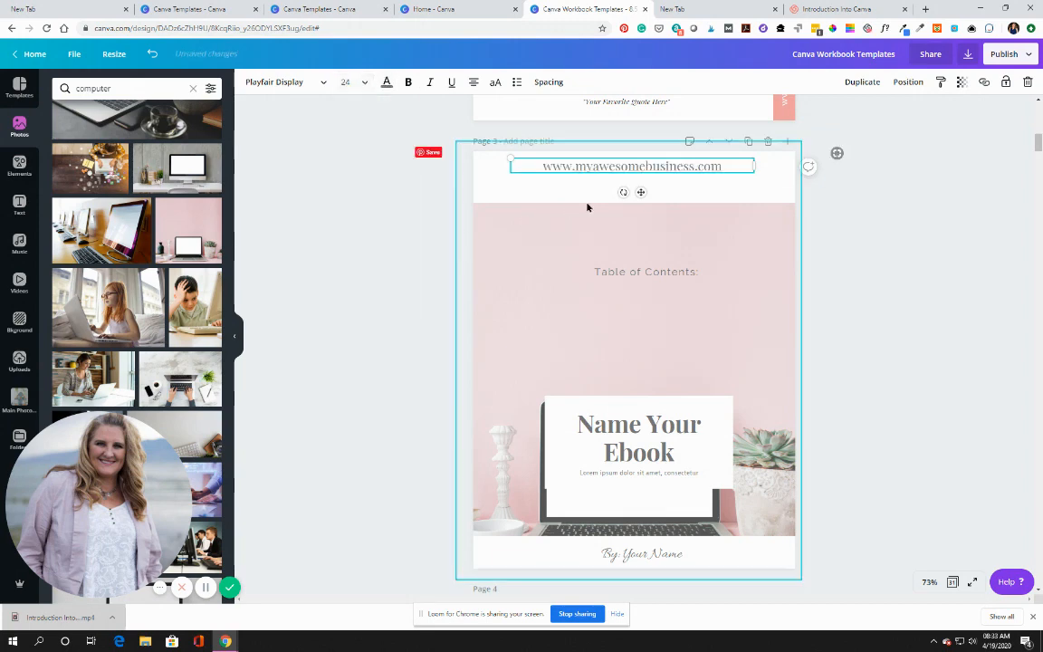
drag(633, 168, 635, 171)
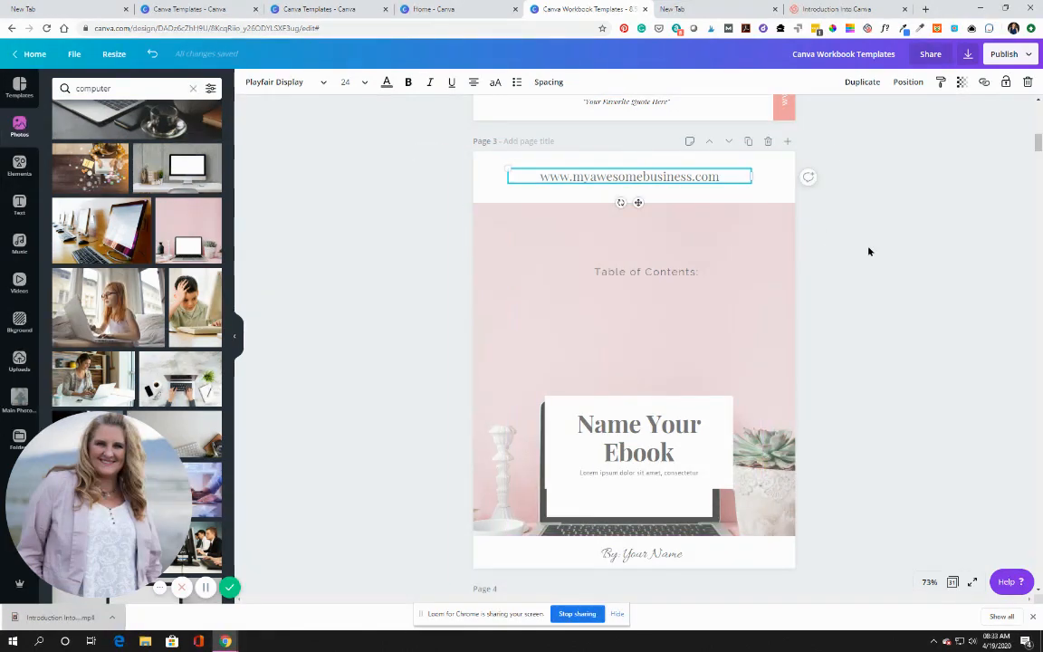
click(868, 249)
- Enlarge page 3's pink laptop photo slightly and lower its upper edge so it fills only the lower half of the page
scroll(868, 249, down, 2)
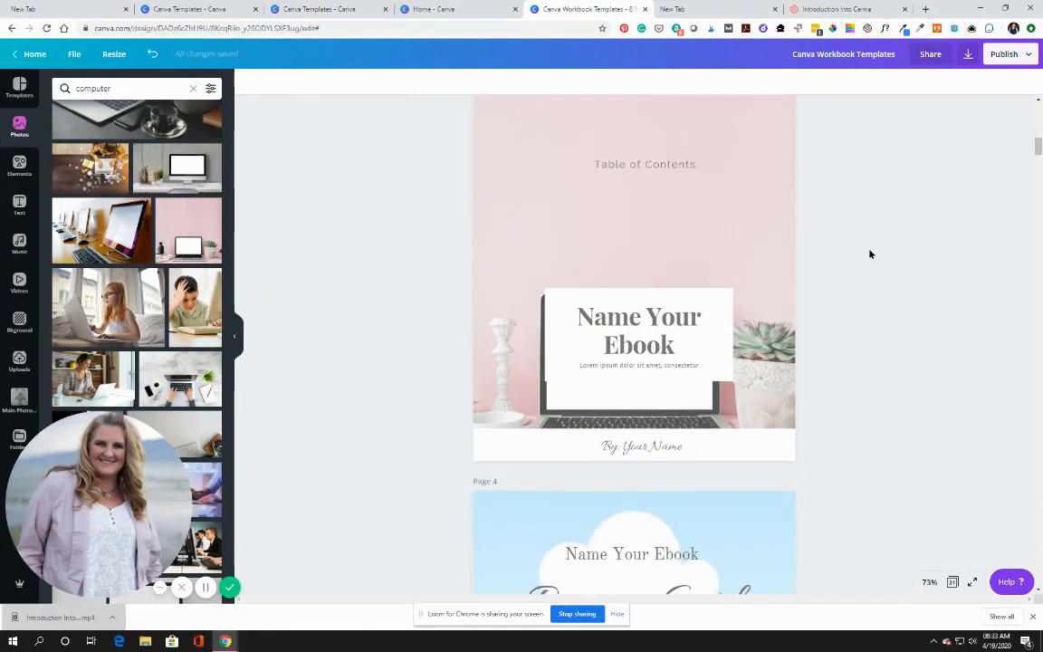
click(766, 321)
drag(772, 433, 818, 468)
scroll(755, 412, up, 3)
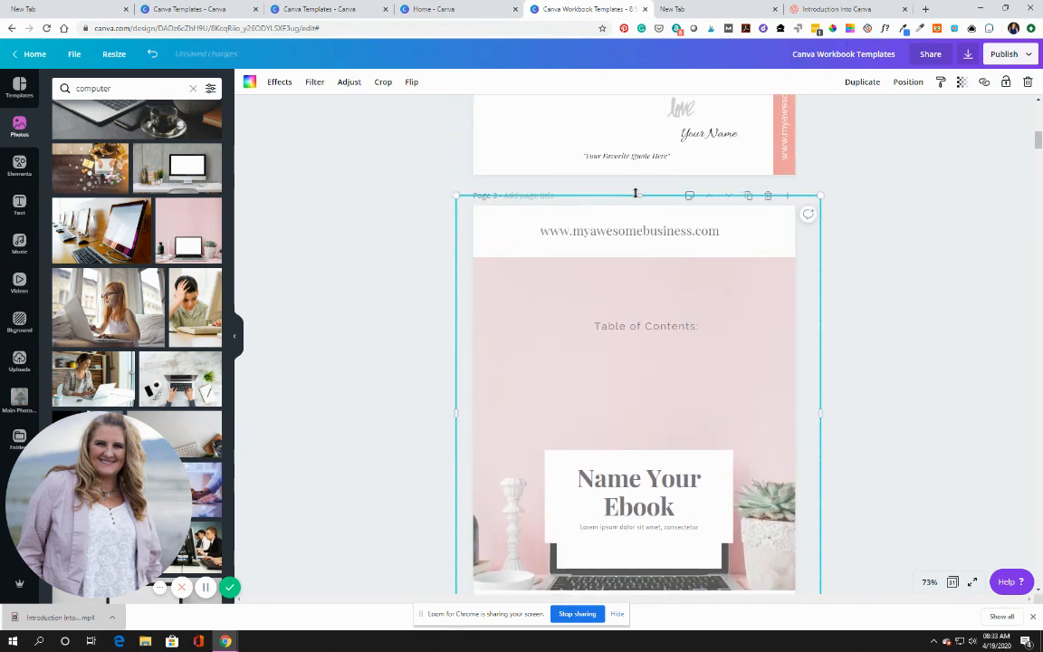
drag(636, 193, 648, 378)
scroll(654, 357, down, 3)
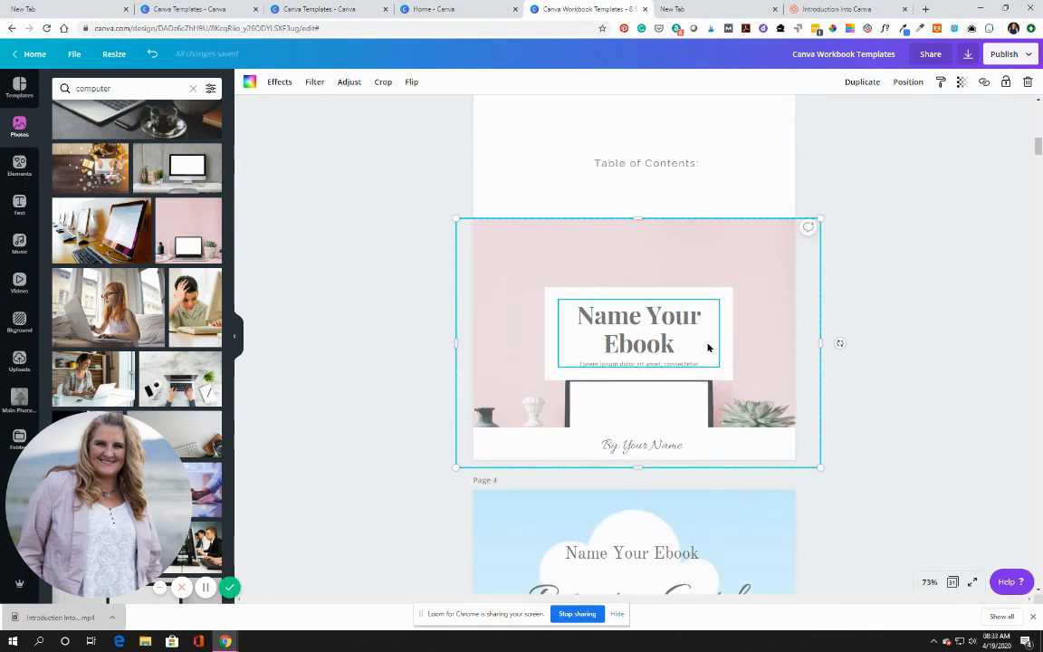
- Move the white title box and the grouped Name Your Ebook text up on page 3, above the laptop screen
drag(726, 342, 726, 306)
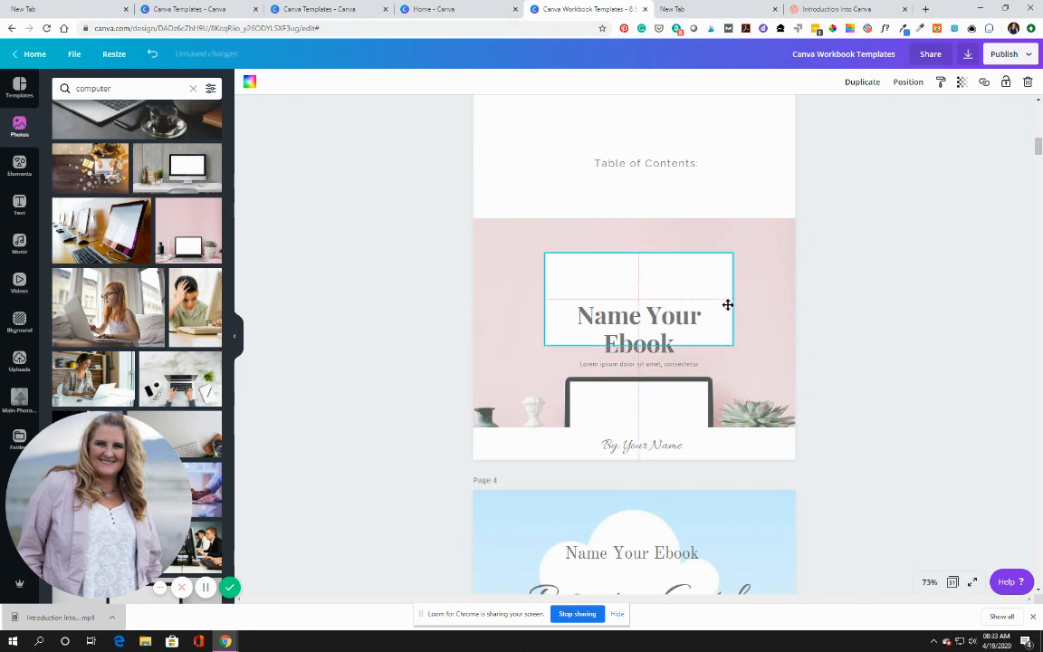
drag(673, 331, 671, 289)
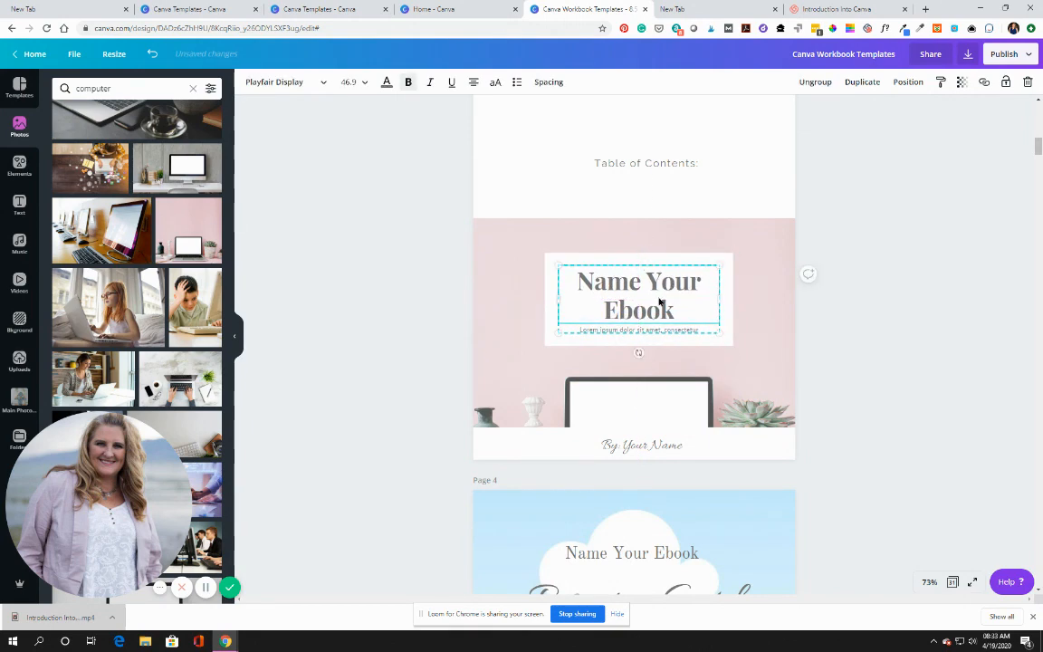
double_click(662, 303)
click(688, 308)
click(699, 332)
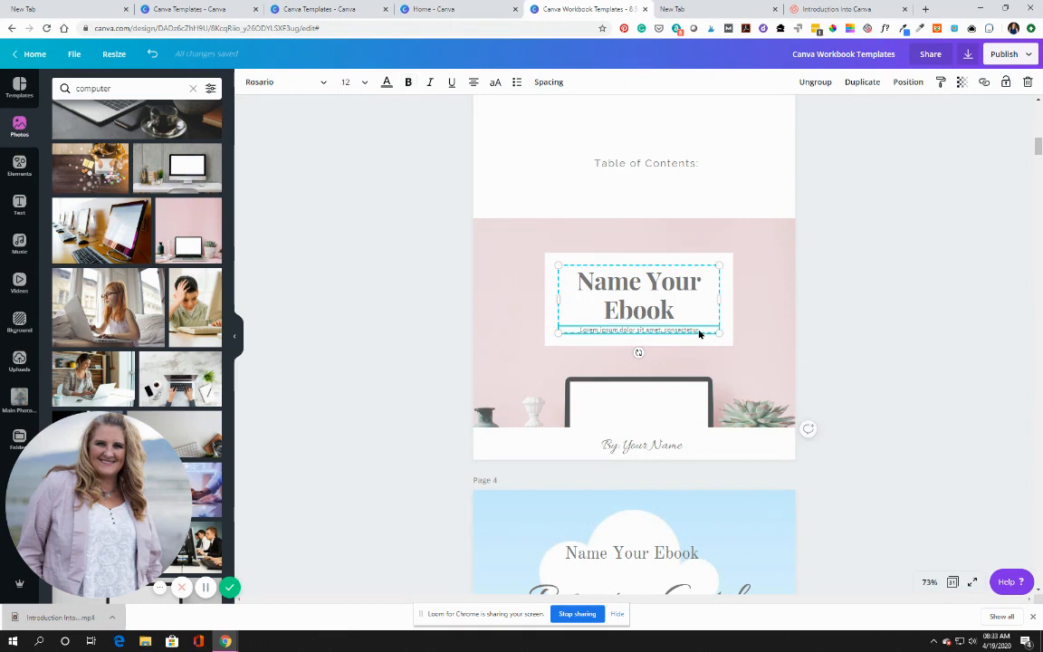
- Add a square shape to page 3 and enlarge it until it covers the whole page
scroll(763, 334, up, 2)
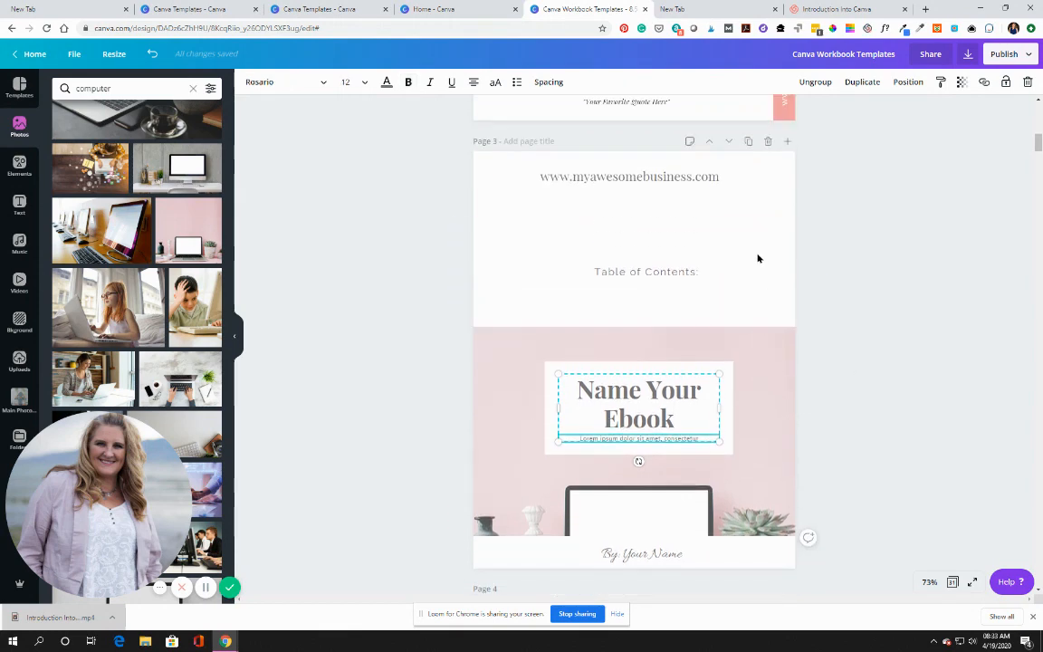
click(758, 258)
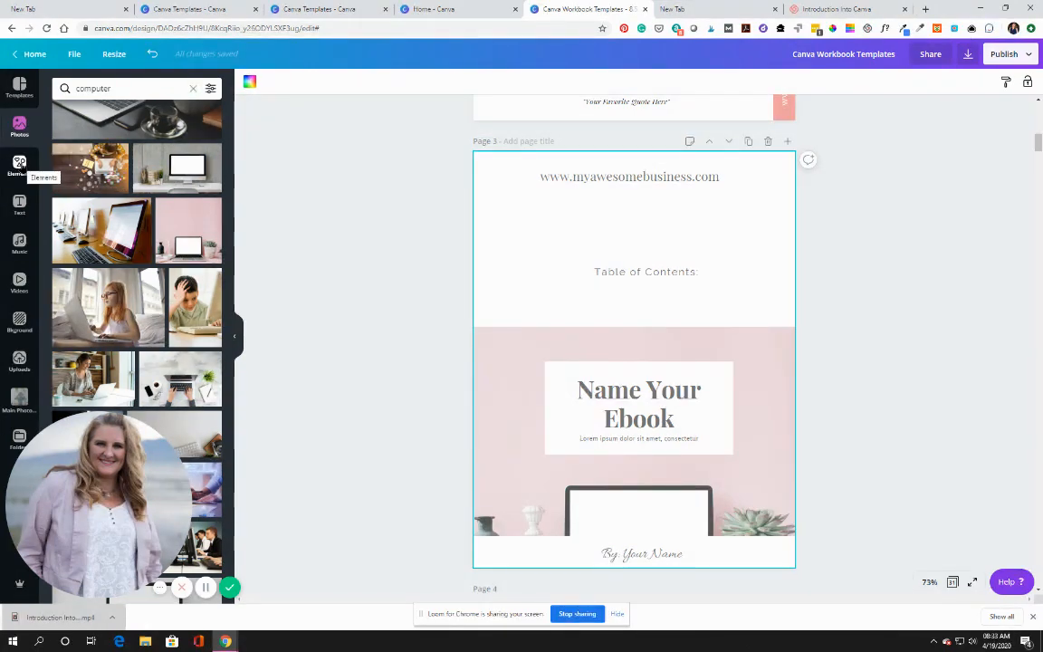
click(20, 166)
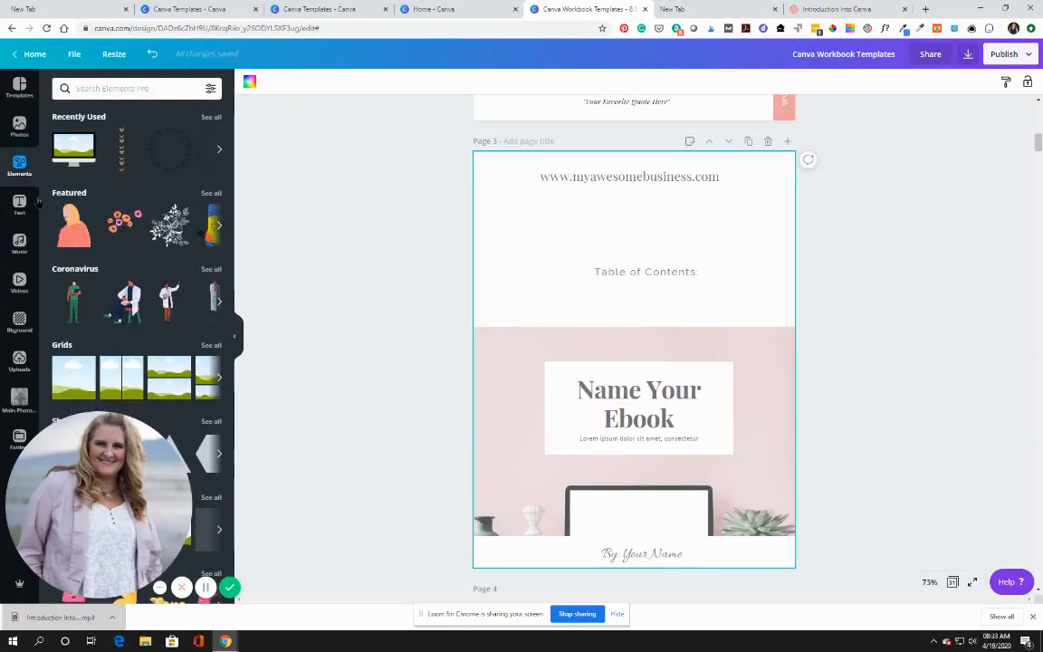
scroll(102, 262, down, 3)
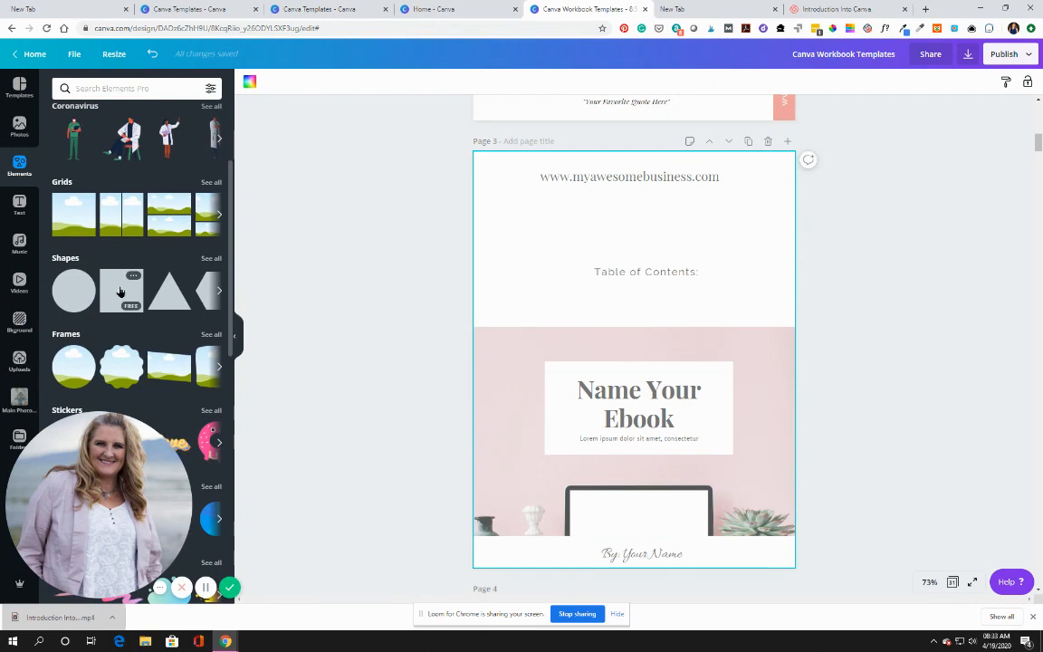
click(120, 291)
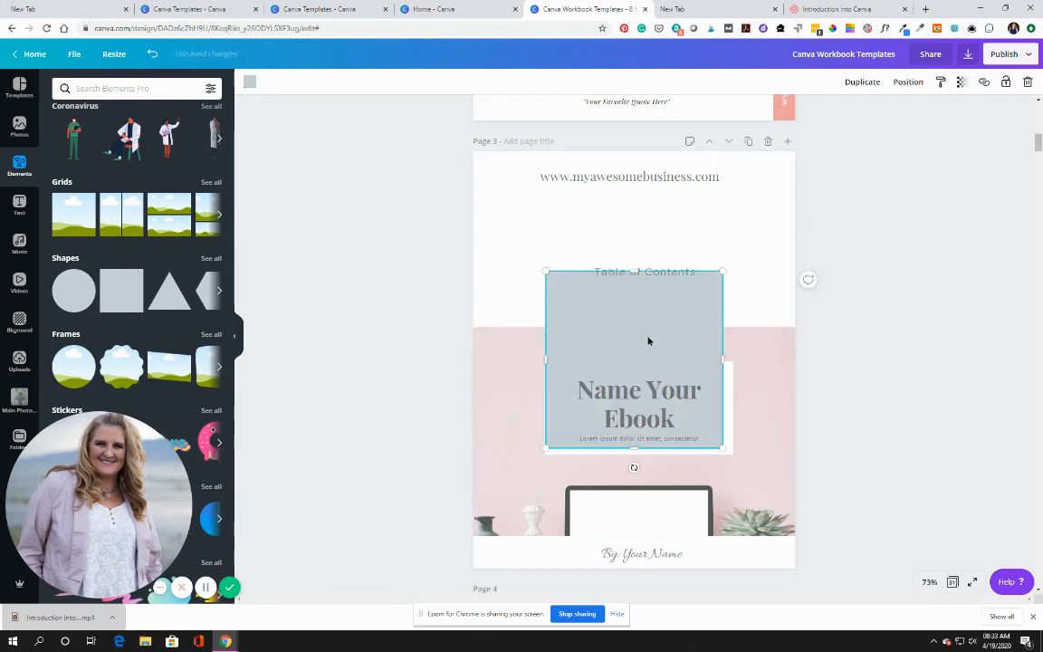
drag(639, 315, 544, 213)
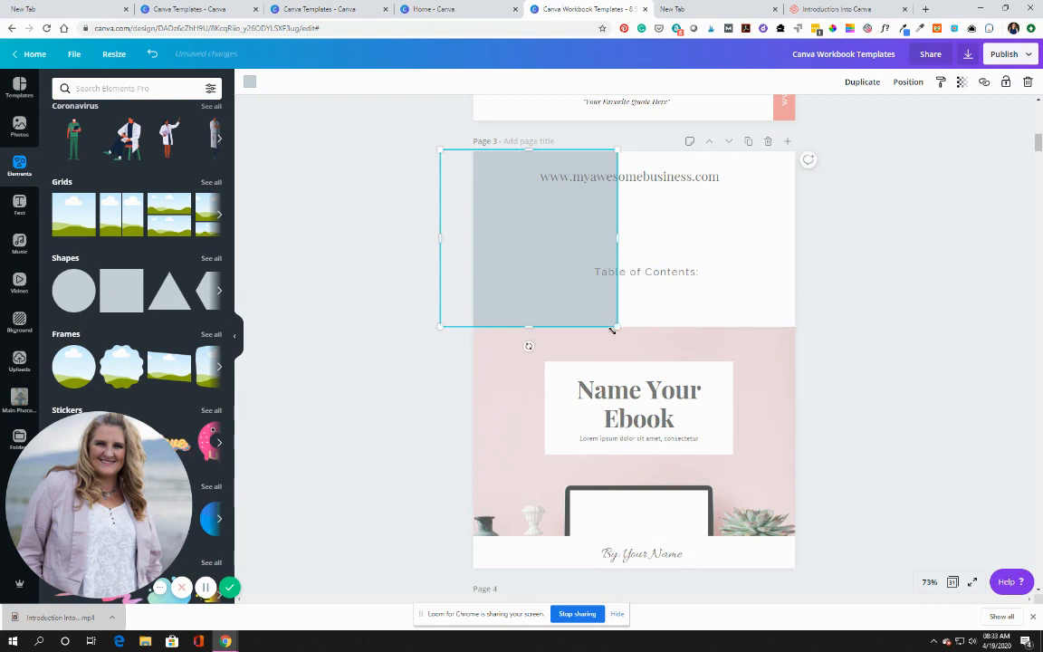
drag(617, 328, 785, 576)
drag(634, 537, 634, 575)
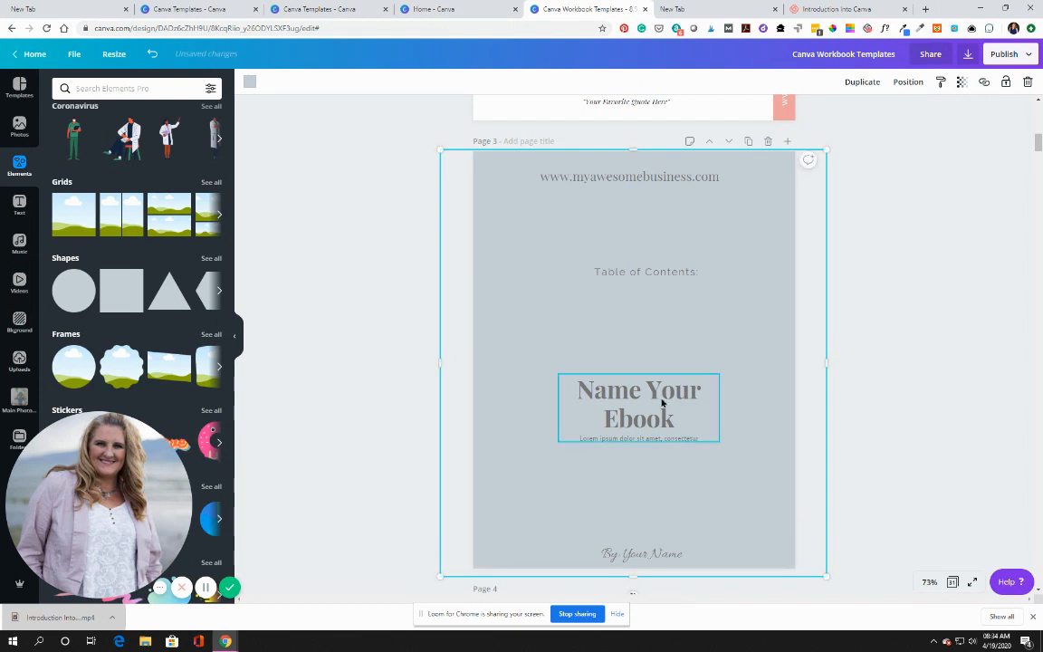
- Send page 3's grey square behind all other elements and shift it slightly up and to the right, keeping the page covered
click(909, 83)
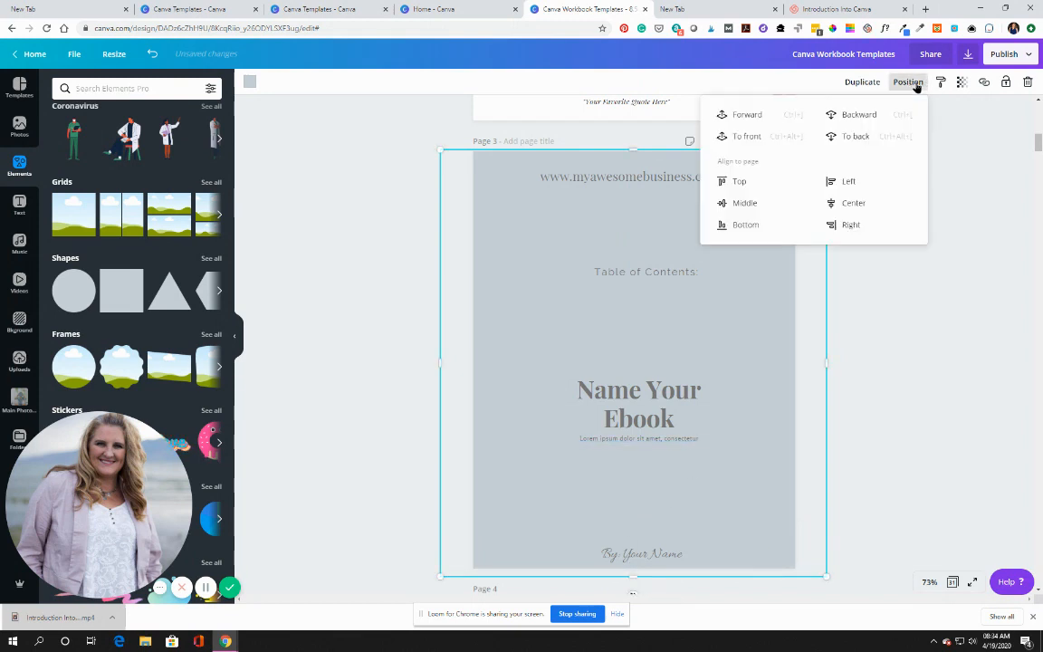
click(869, 121)
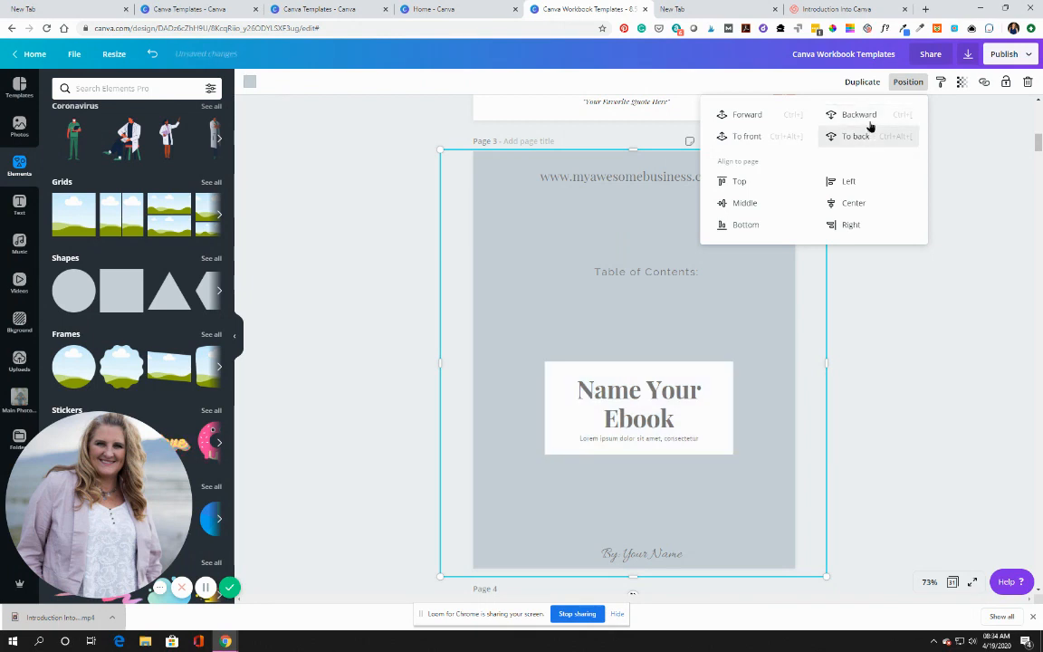
click(869, 121)
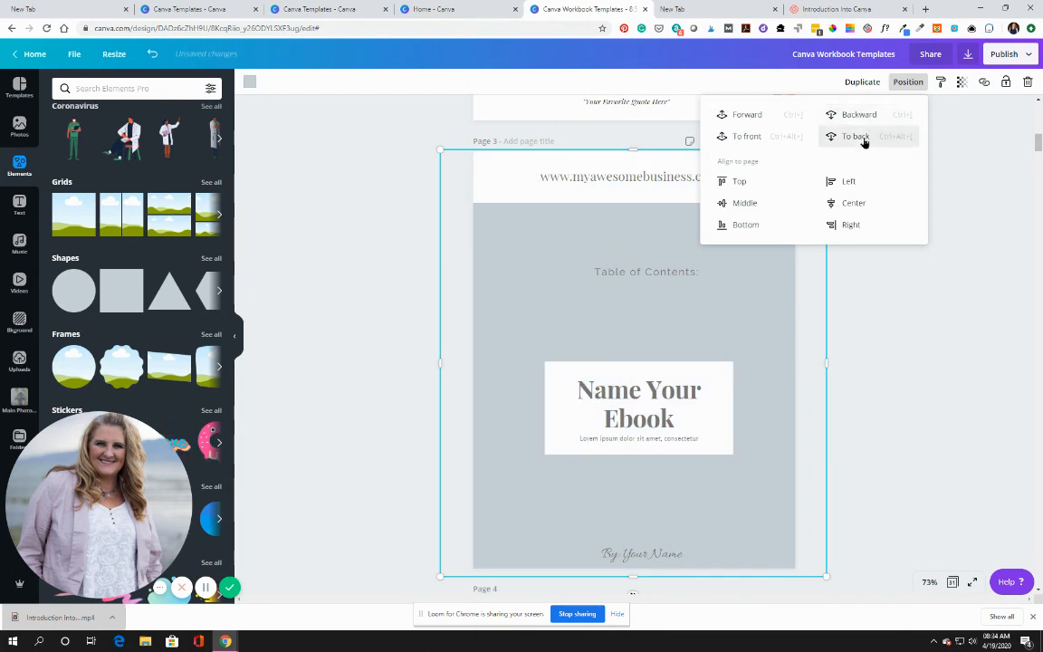
click(865, 137)
click(924, 353)
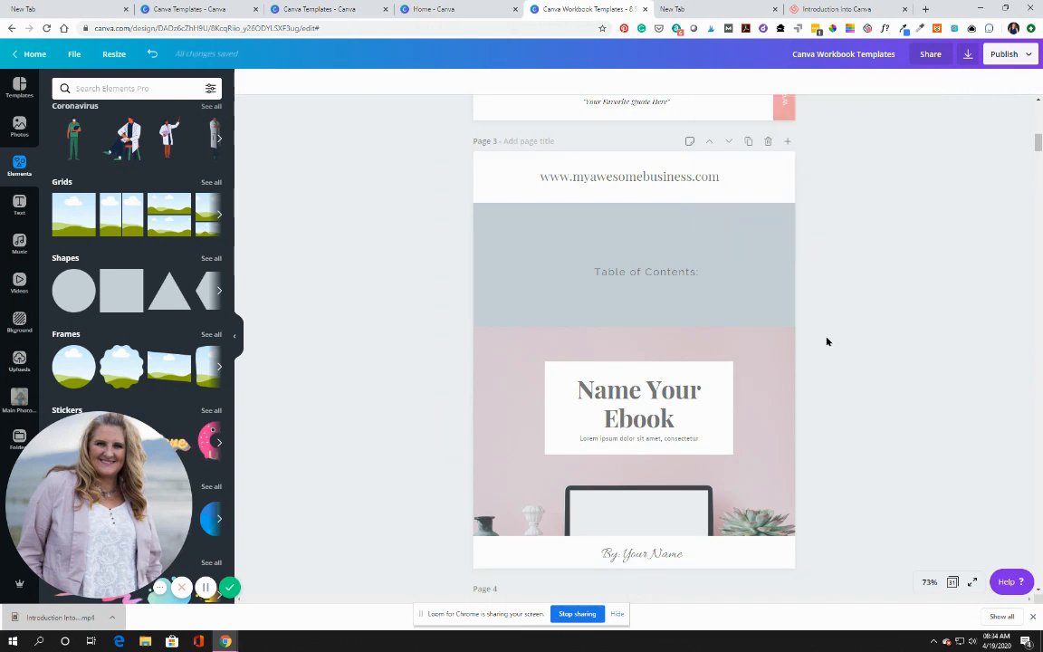
click(769, 310)
mouse_move(765, 291)
mouse_down()
mouse_move(883, 291)
mouse_move(781, 281)
mouse_up()
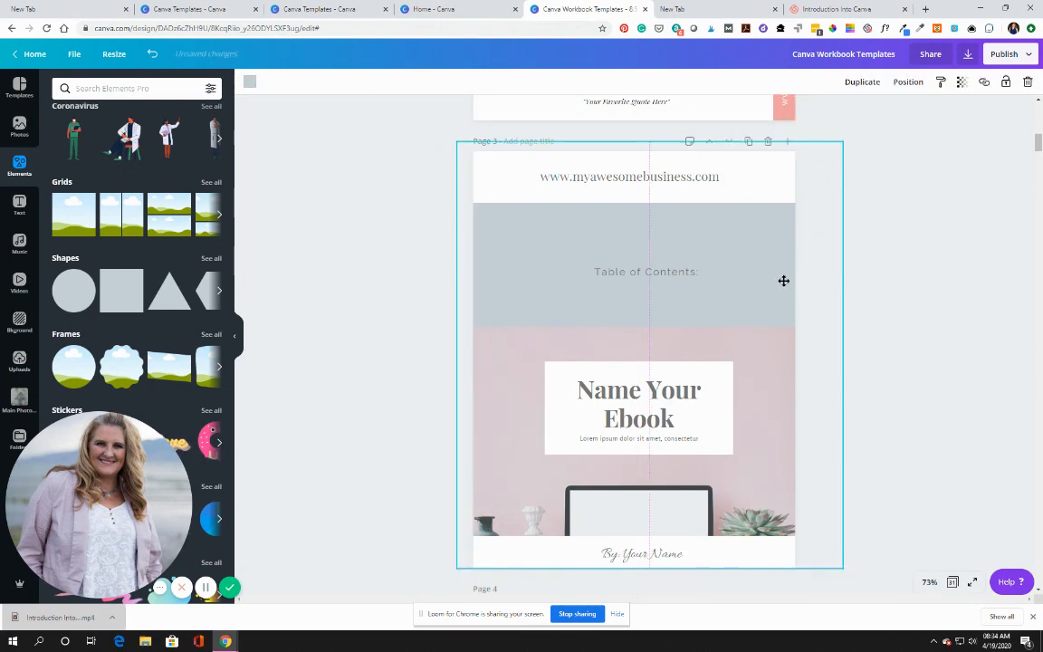
- Recolor page 3's grey background square with the salmon pink from the document colors
click(250, 81)
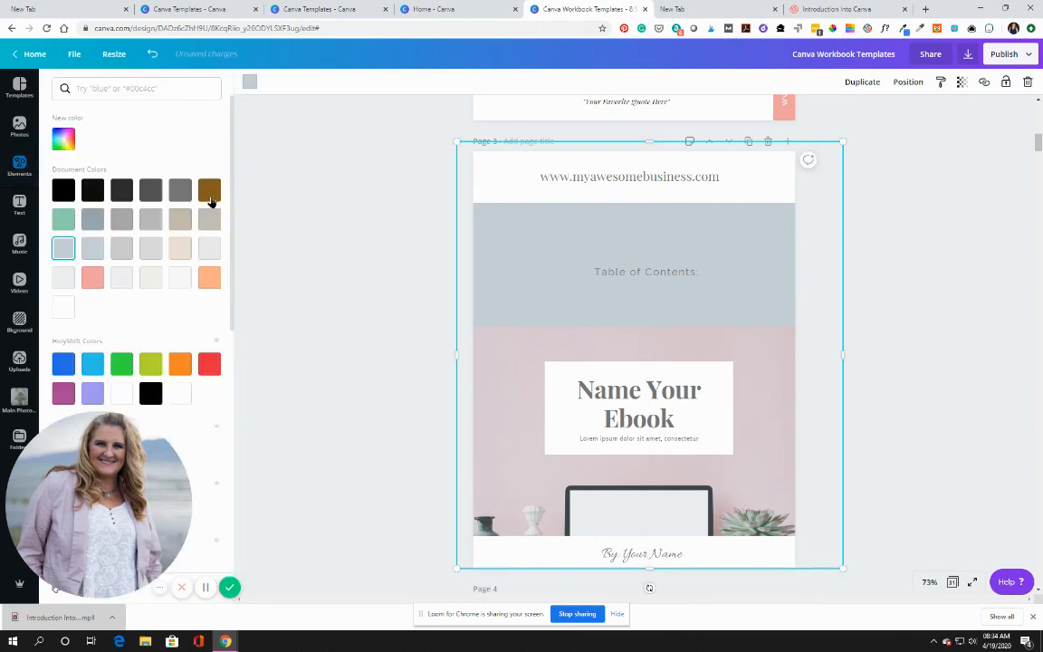
click(180, 277)
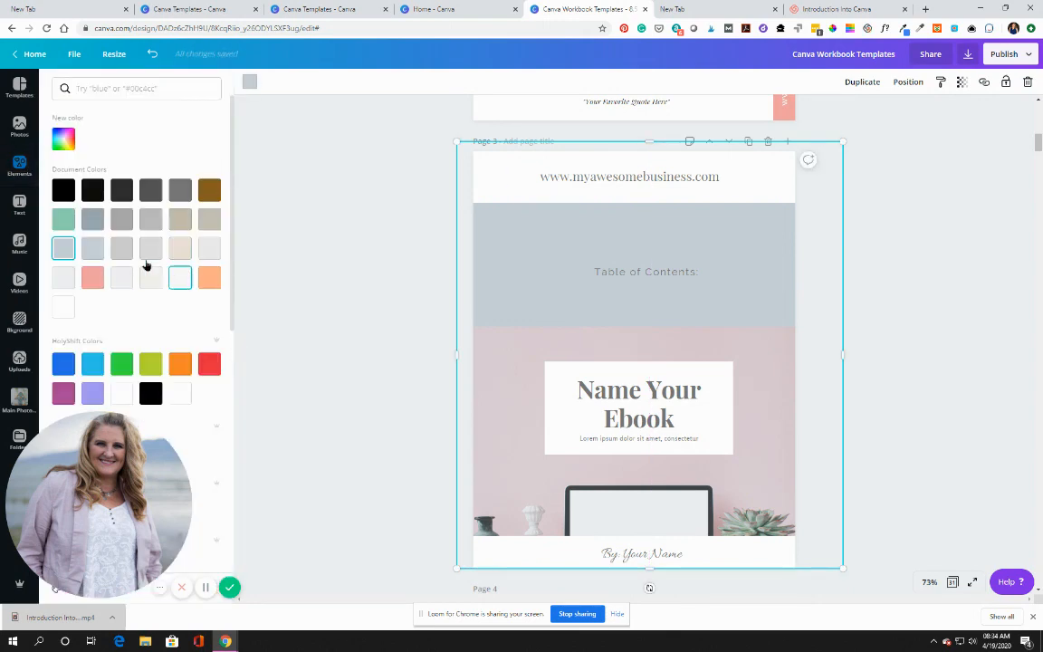
click(99, 282)
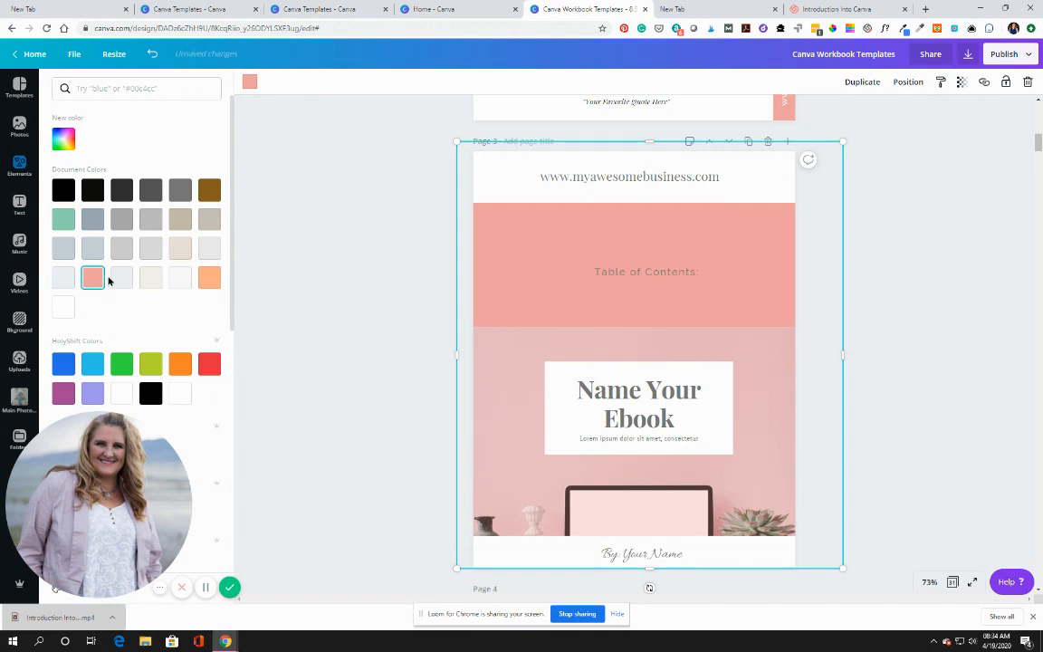
- Extend page 3's laptop photo up to the white band and set its transparency to 20
click(603, 346)
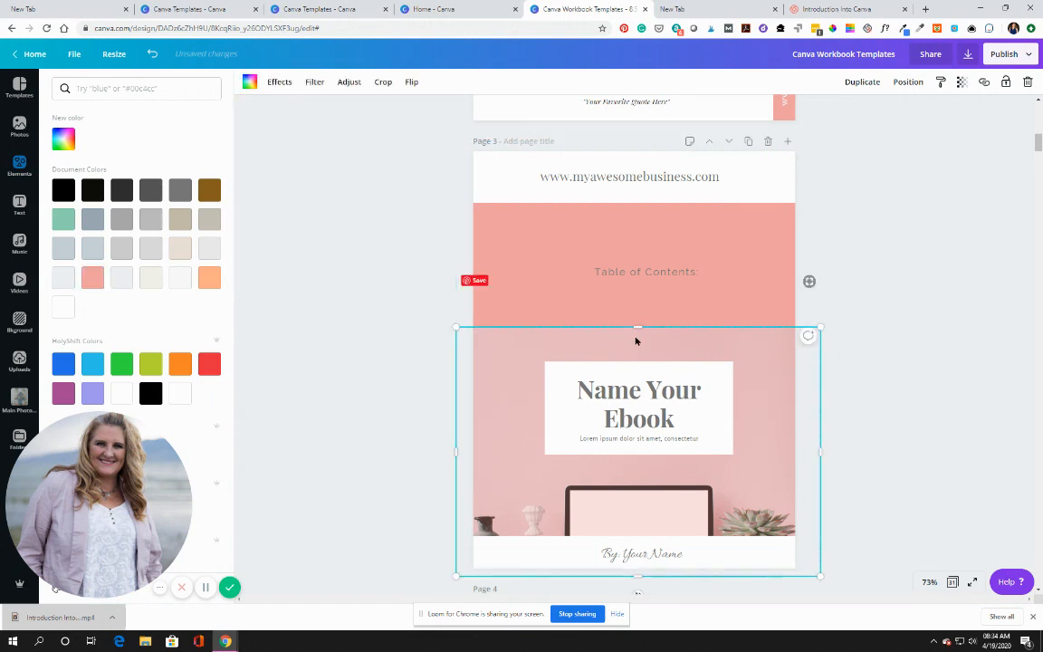
drag(635, 327, 664, 203)
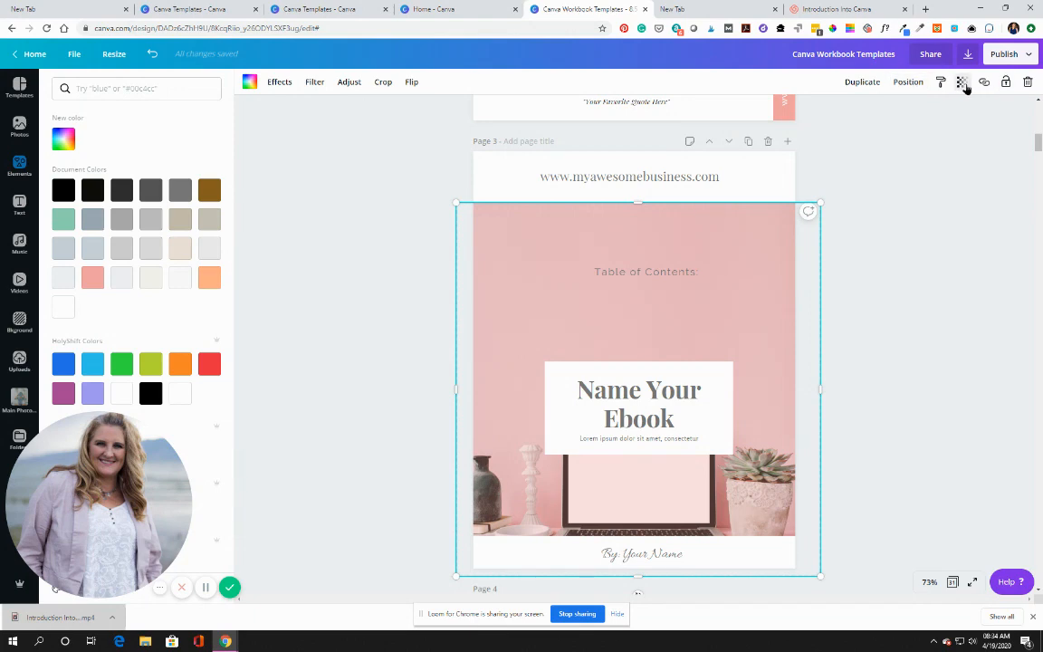
click(963, 83)
click(892, 111)
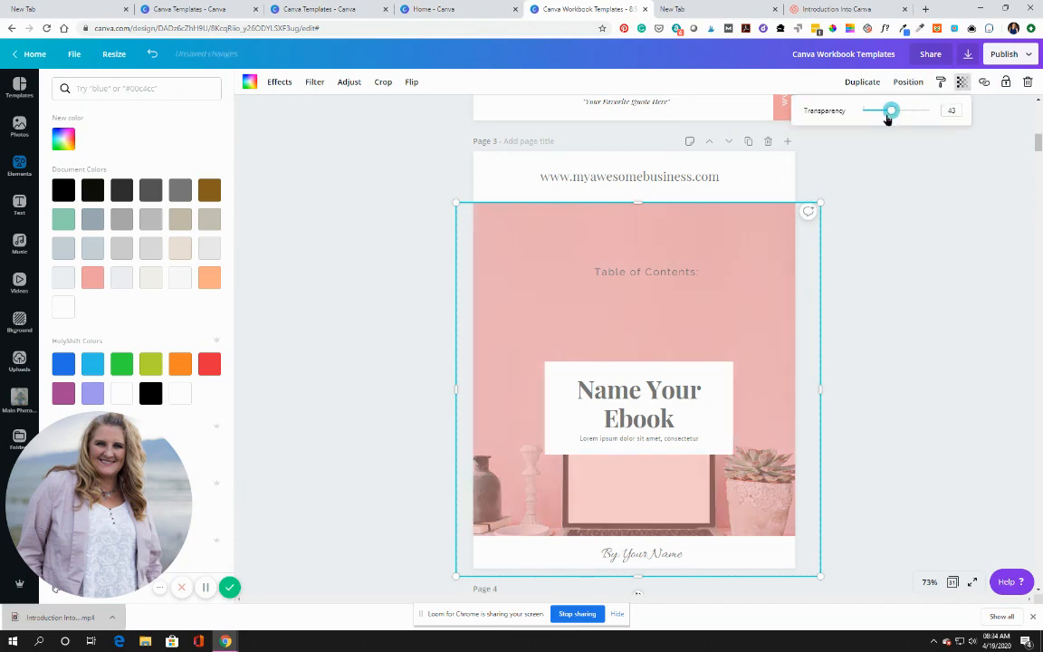
drag(881, 113, 874, 115)
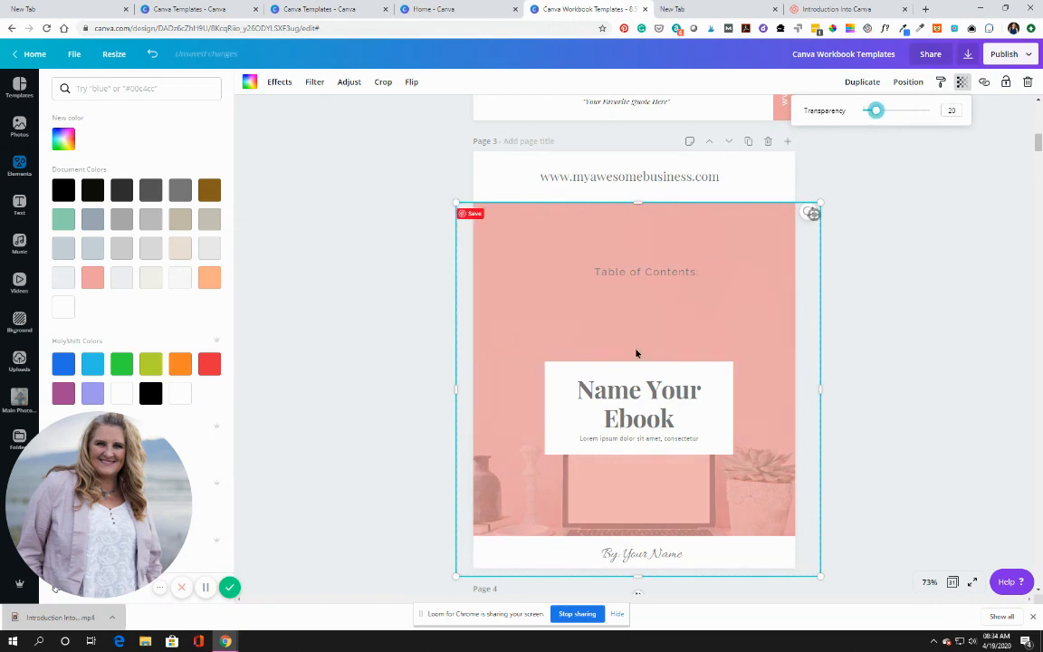
- Move page 3's white title box, its Name Your Ebook text and the Table of Contents heading up, clear of the laptop
drag(639, 448, 678, 284)
drag(673, 396, 673, 315)
drag(670, 274, 666, 240)
click(731, 455)
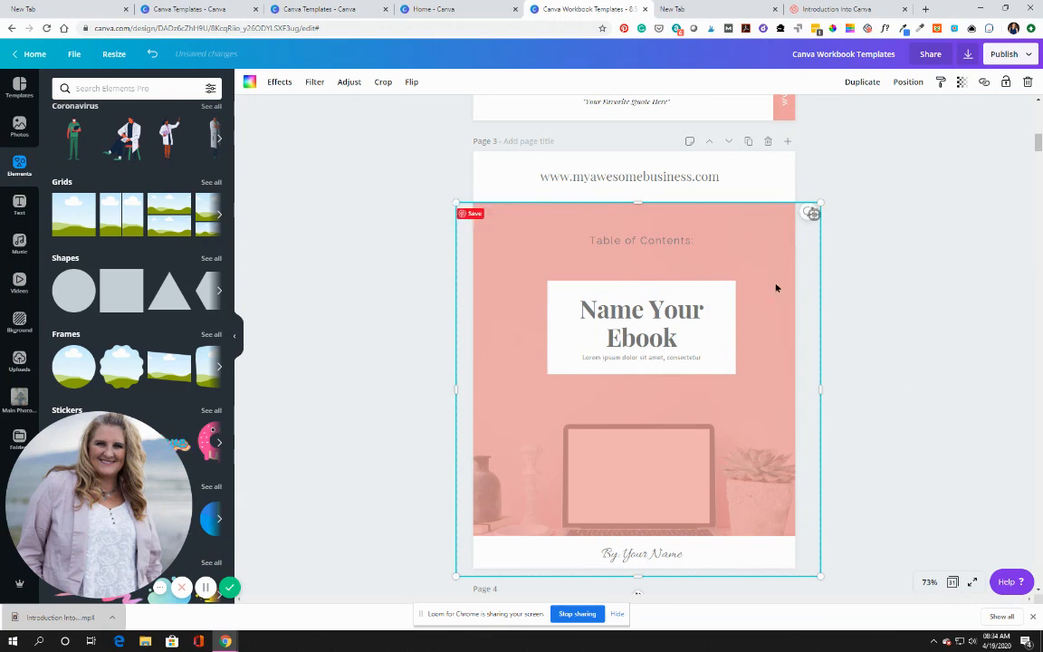
- Move page 3's white band and web address down so the band also sits behind the Table of Contents heading
drag(780, 188, 785, 228)
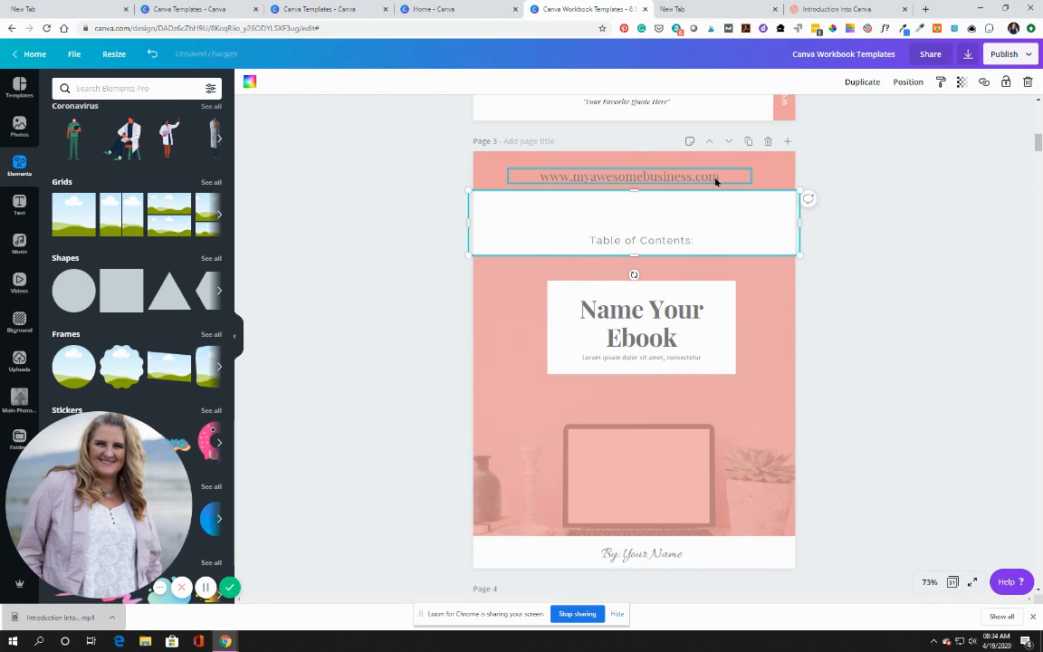
drag(717, 180, 716, 207)
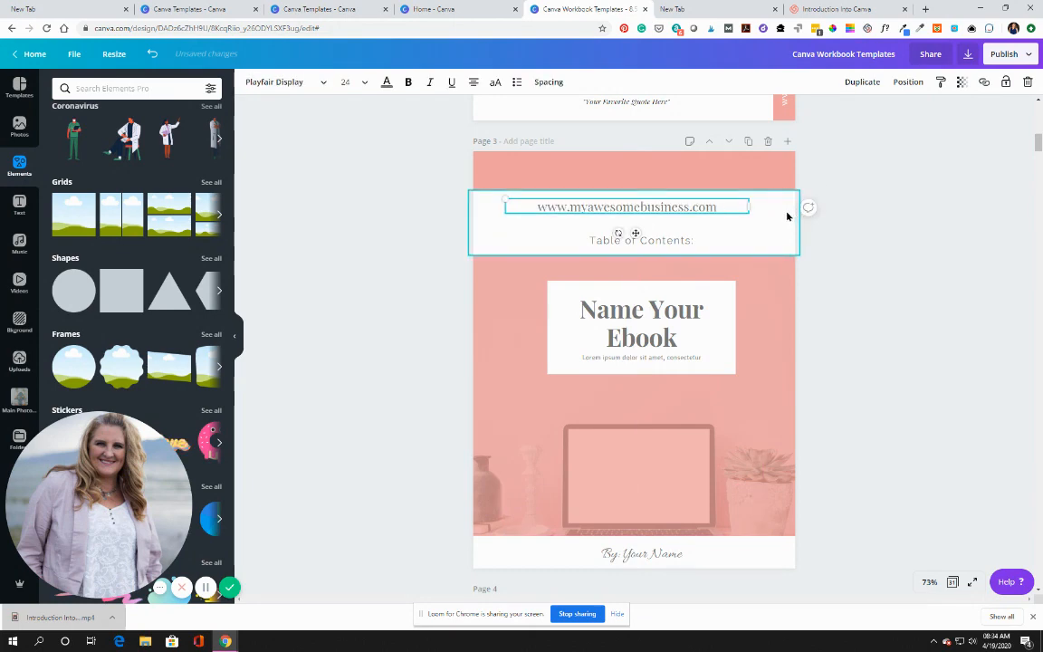
click(951, 272)
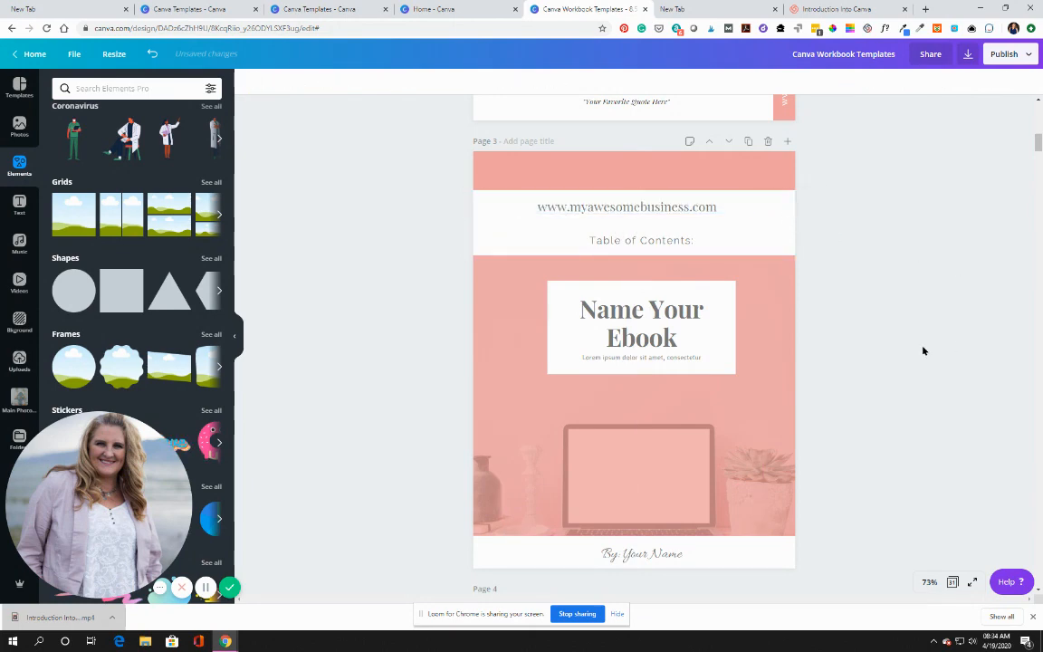
- Select page 4's background picture, find the pink Laptop with Decors photo among the computer photos, and add that photo to Likes
click(790, 403)
scroll(790, 405, down, 4)
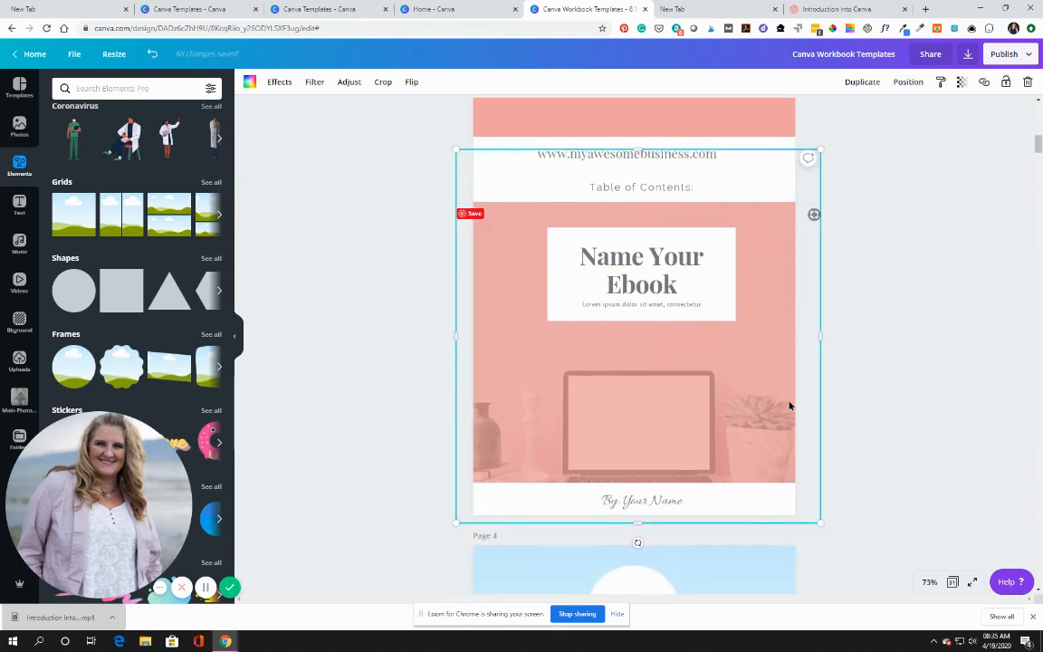
click(743, 423)
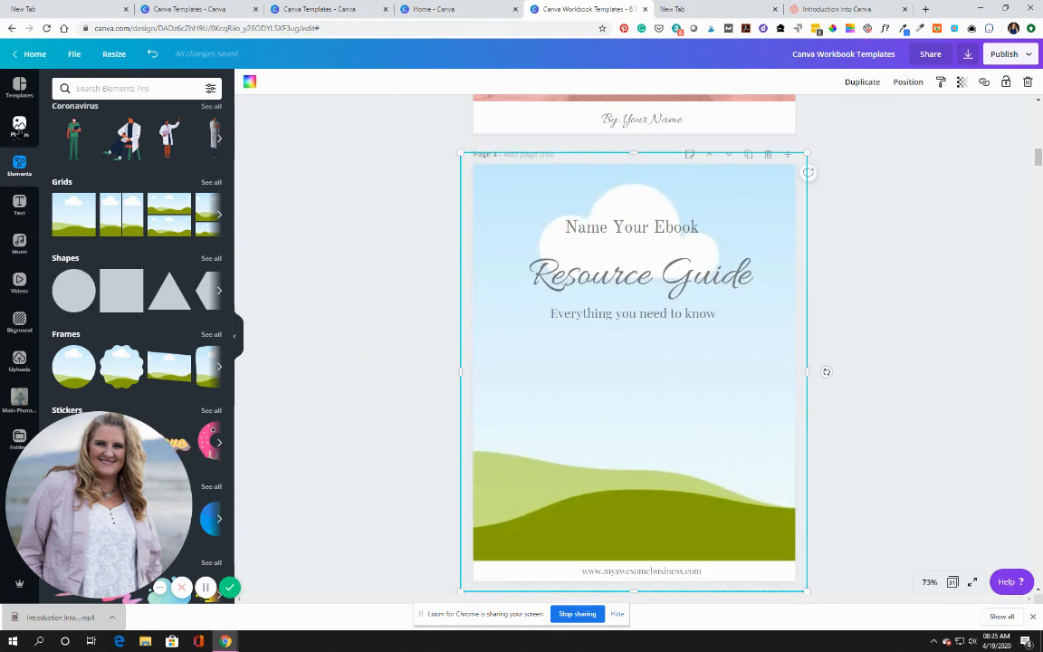
click(19, 128)
scroll(165, 216, down, 5)
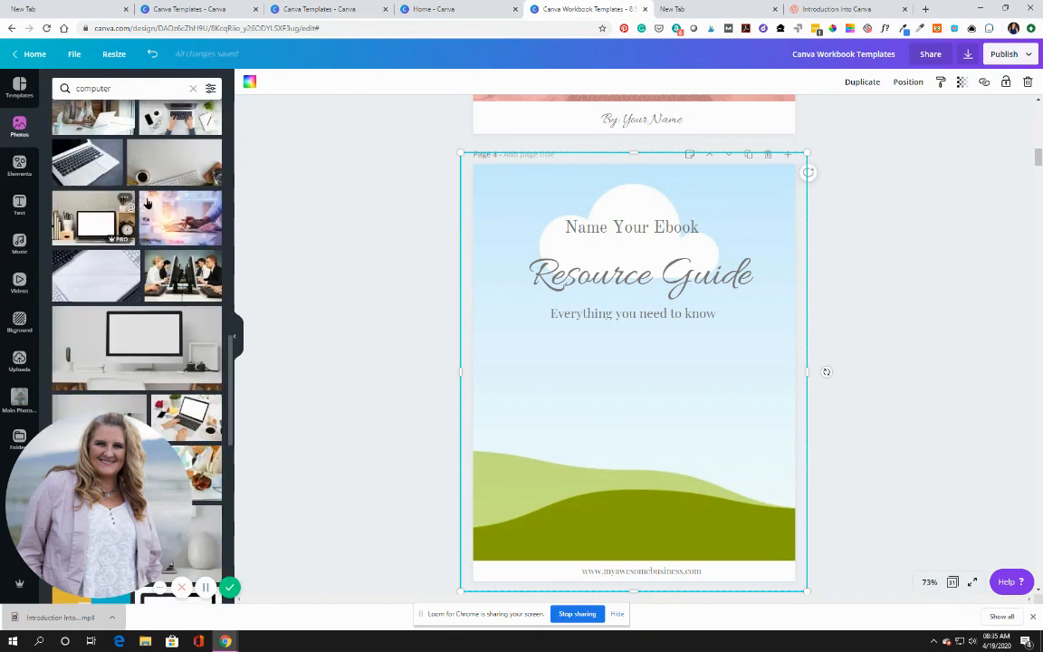
scroll(165, 215, down, 3)
scroll(205, 281, down, 4)
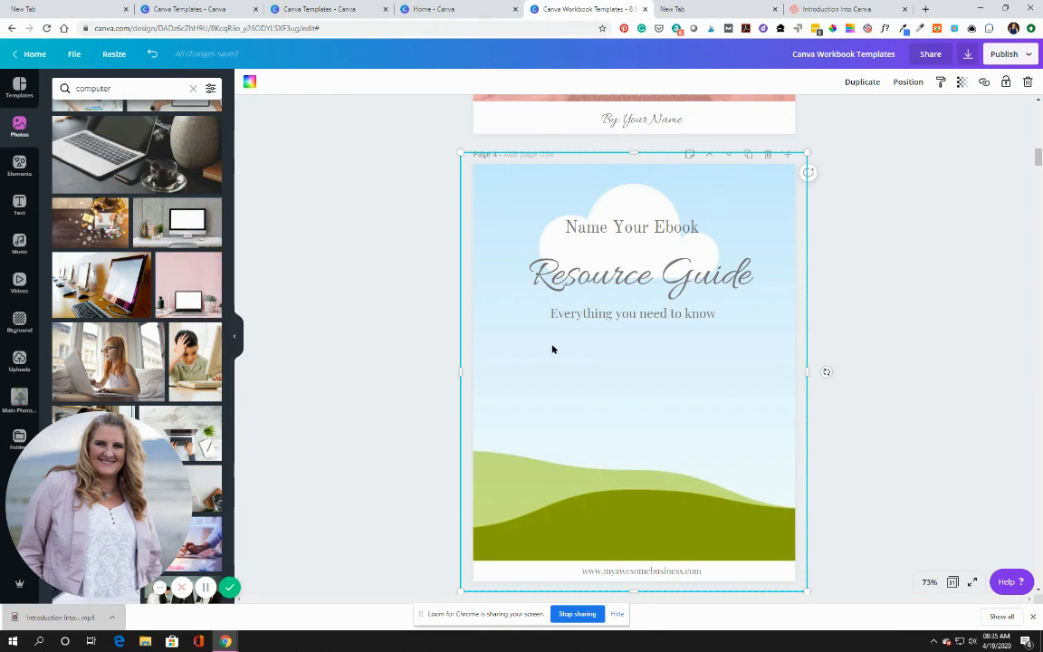
scroll(552, 349, up, 3)
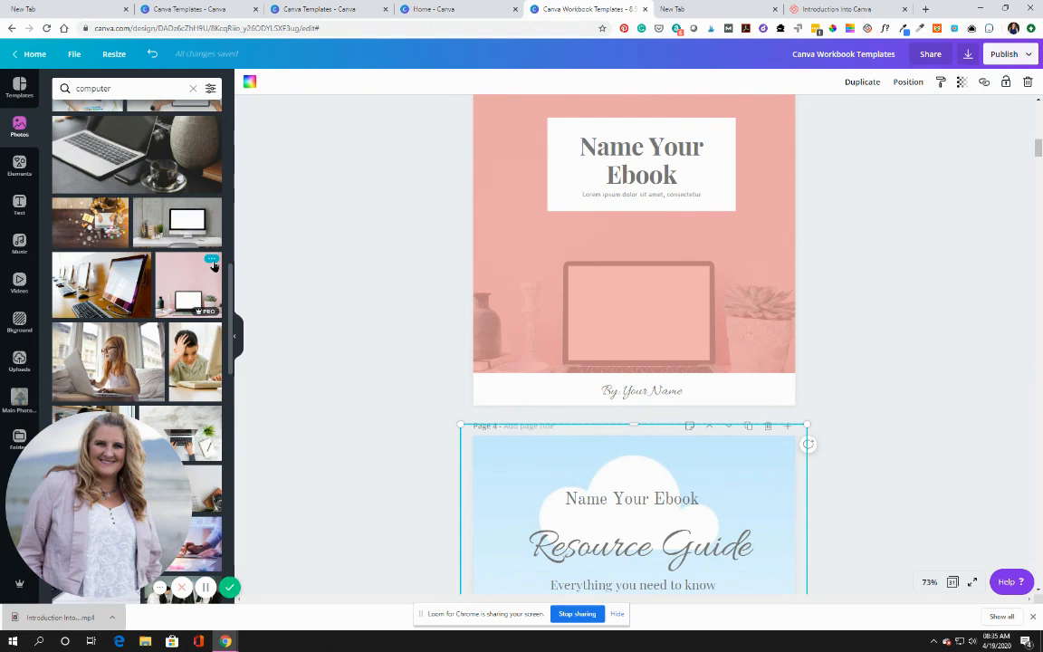
click(212, 260)
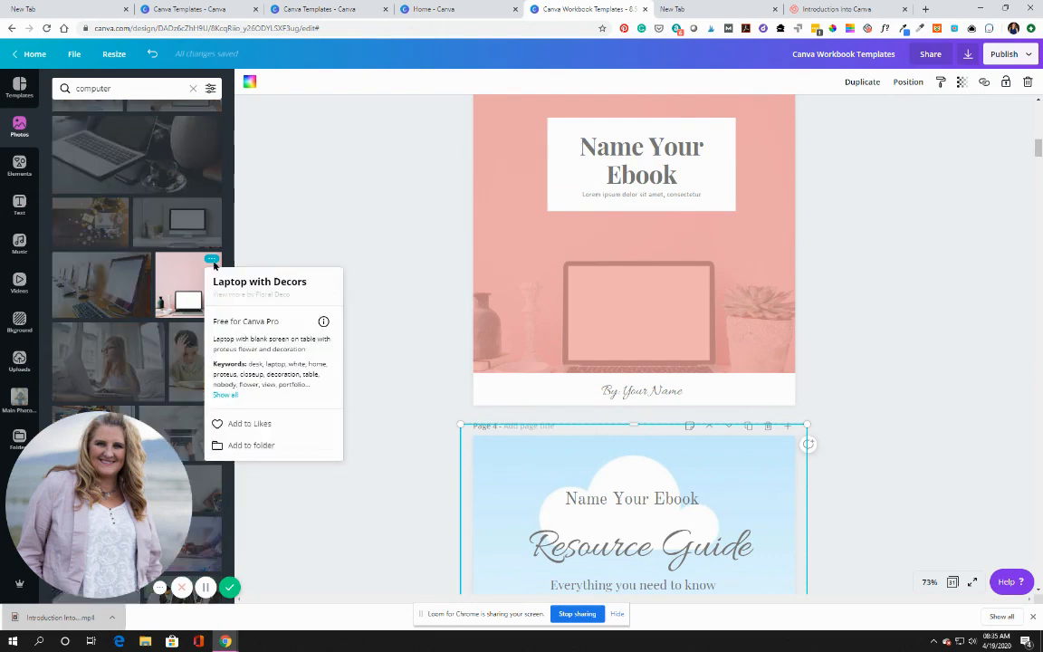
click(260, 425)
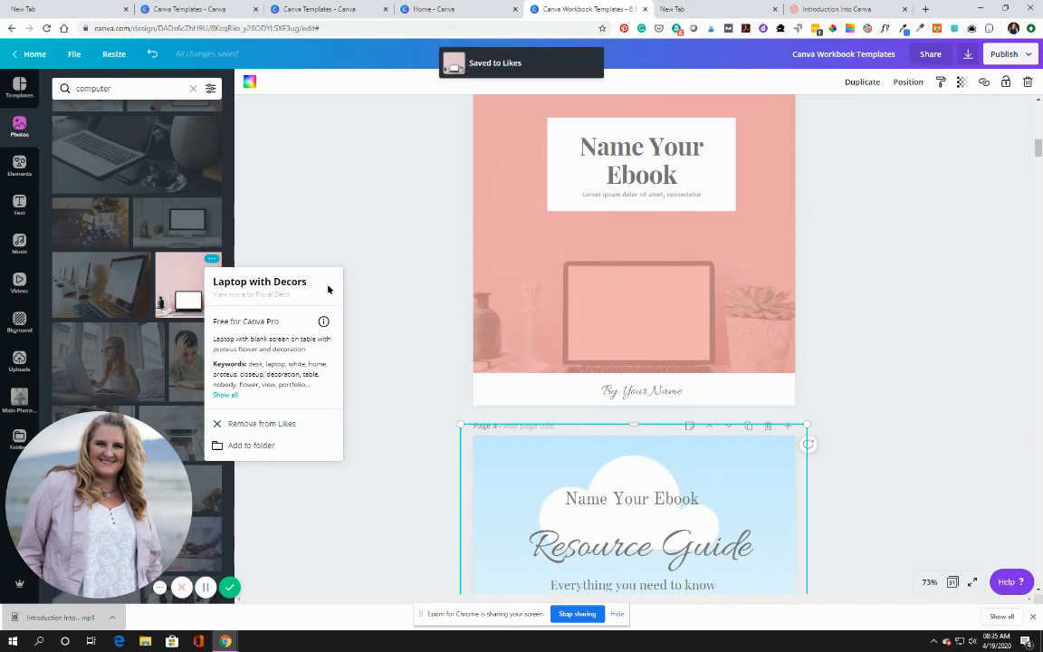
click(337, 250)
- Examine the details of the pink Laptop with Decors photo again, including its keywords and saving options
scroll(299, 282, down, 2)
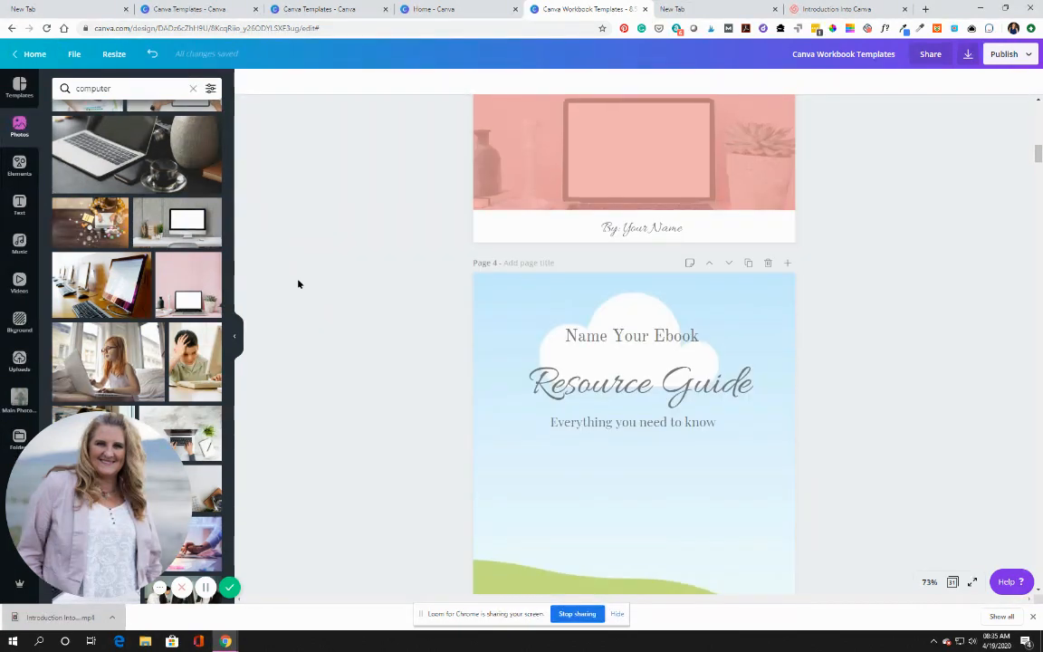
scroll(366, 318, down, 1)
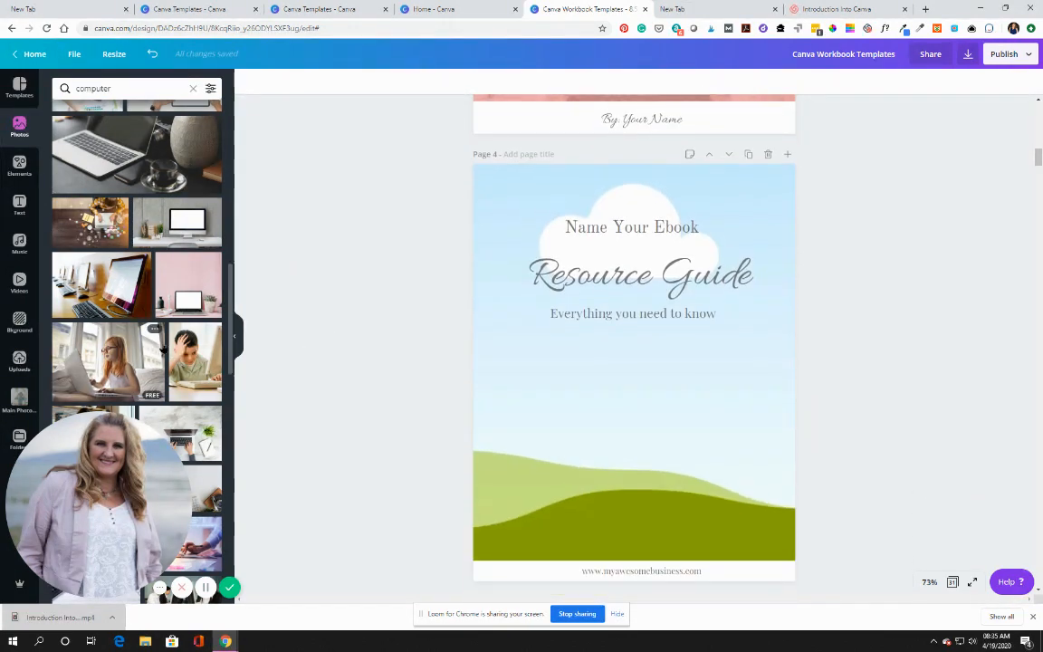
scroll(203, 212, down, 1)
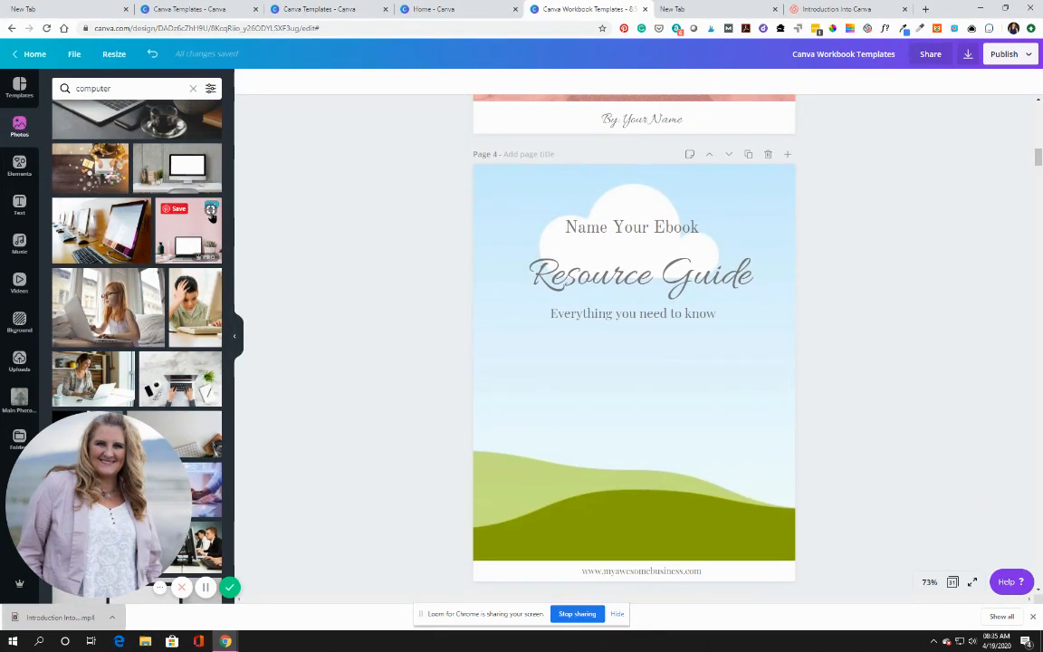
click(213, 207)
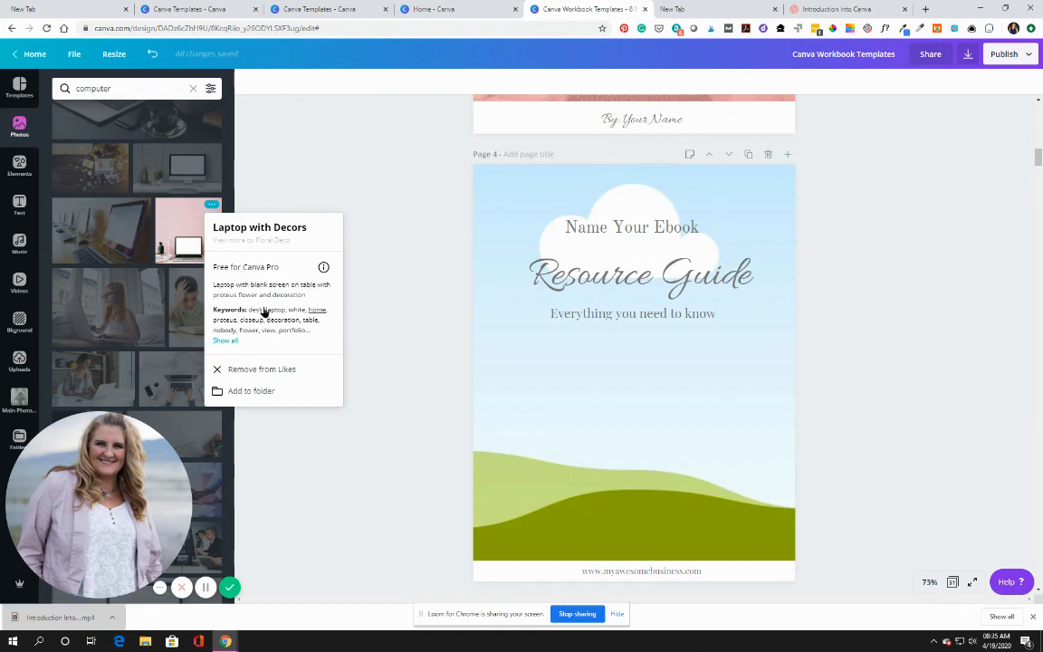
scroll(102, 273, down, 2)
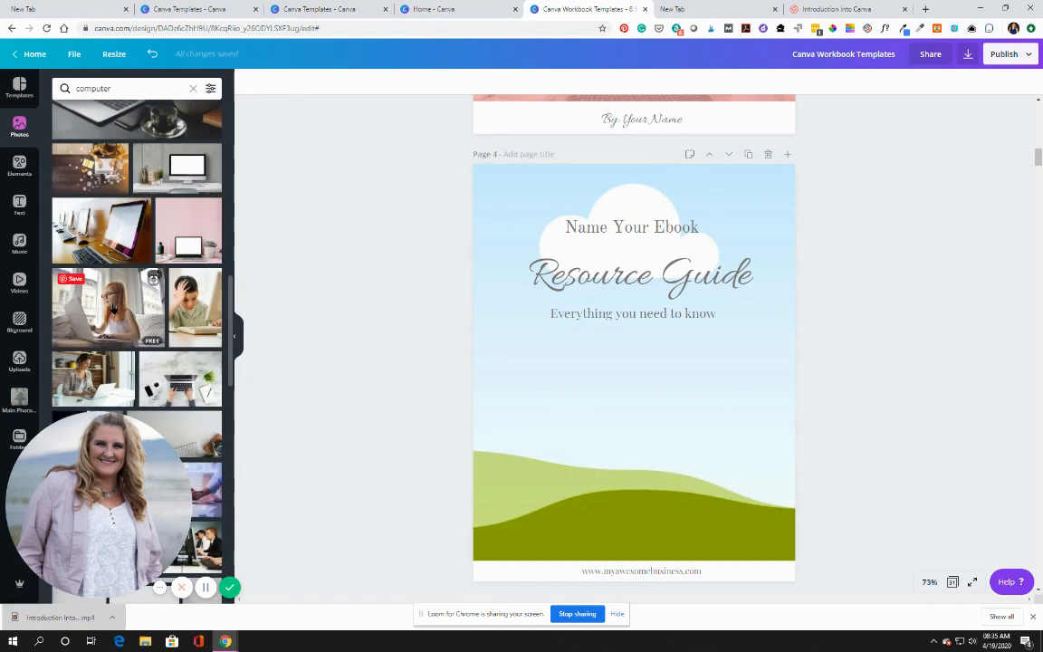
- Filter the computer photo results so that only free photos are shown
scroll(115, 308, down, 1)
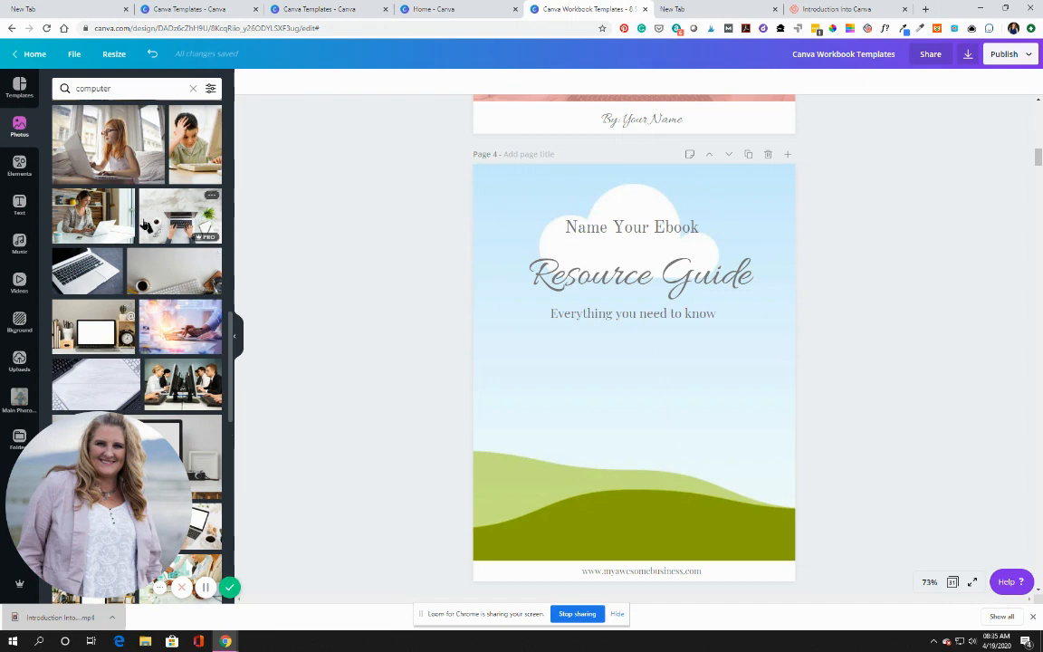
click(210, 87)
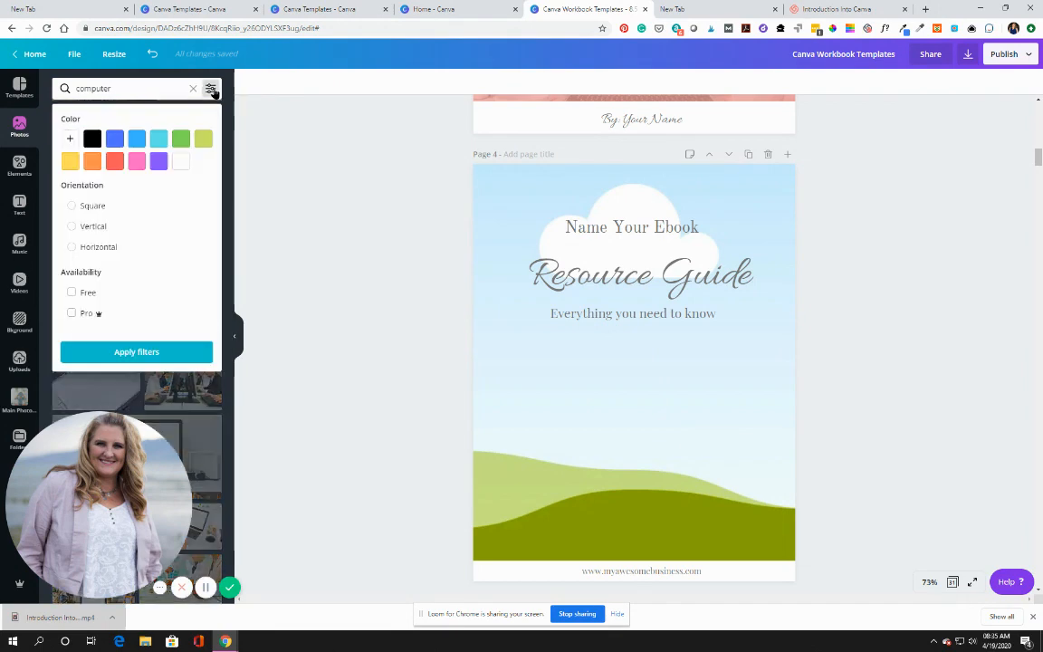
click(210, 90)
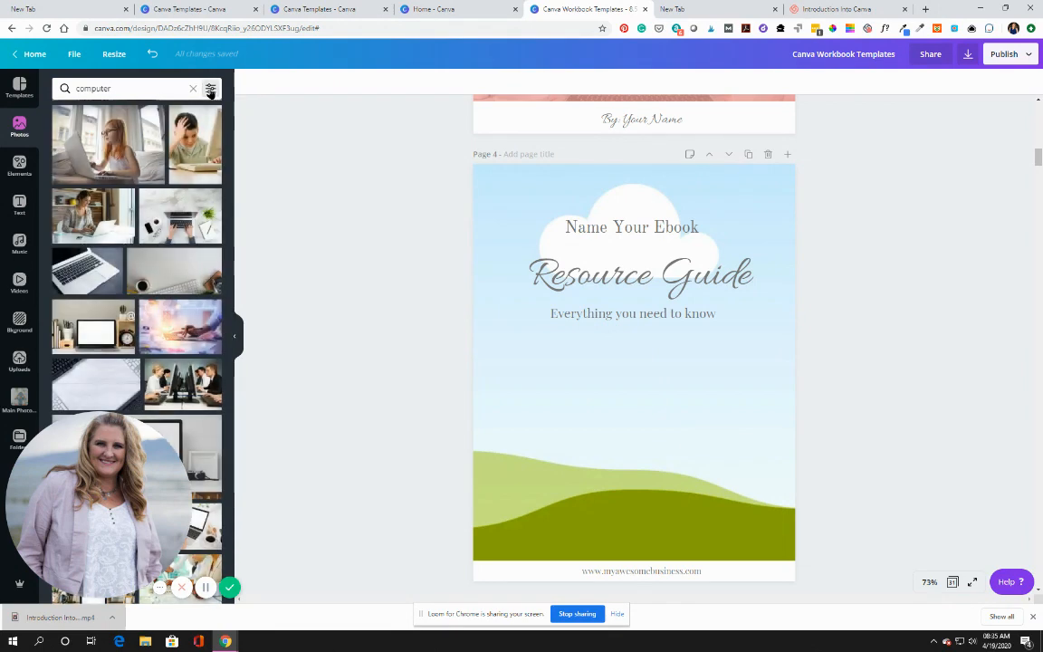
click(210, 89)
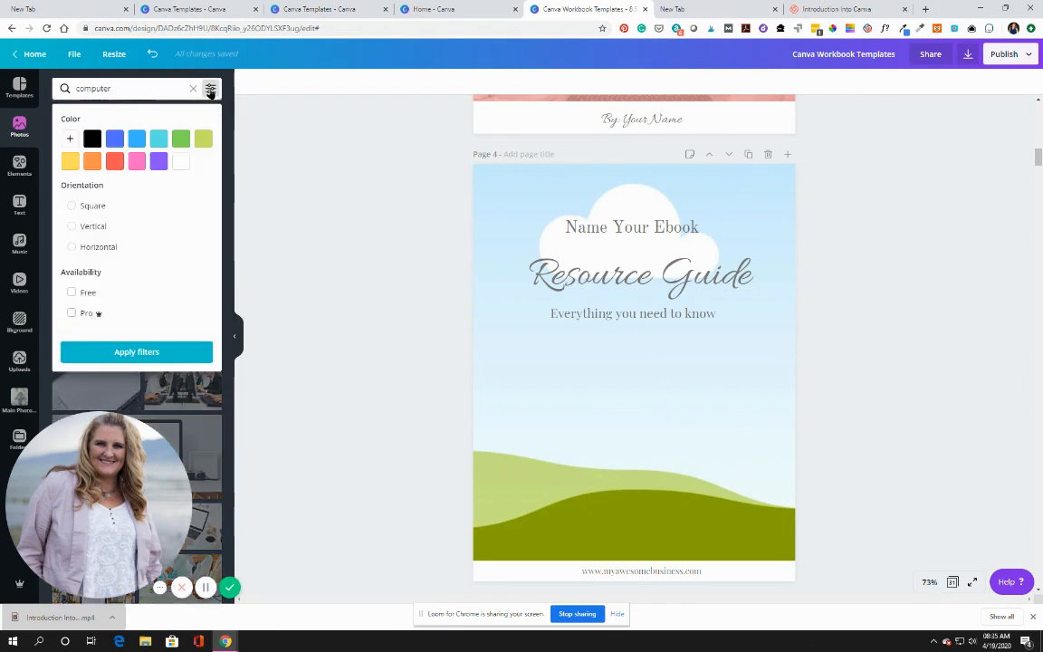
click(101, 292)
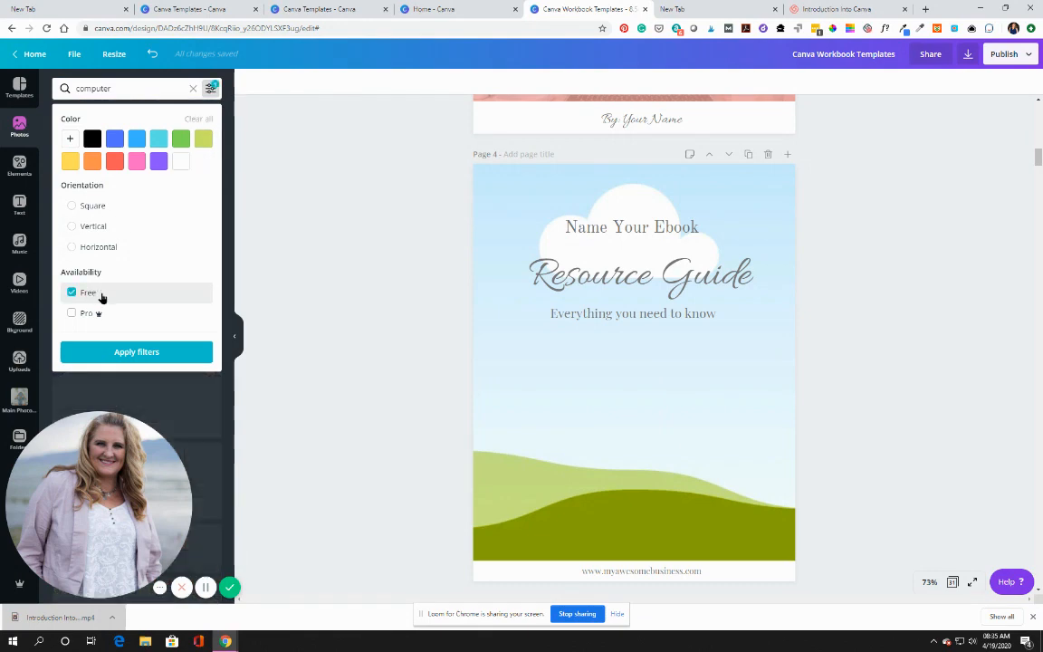
click(117, 355)
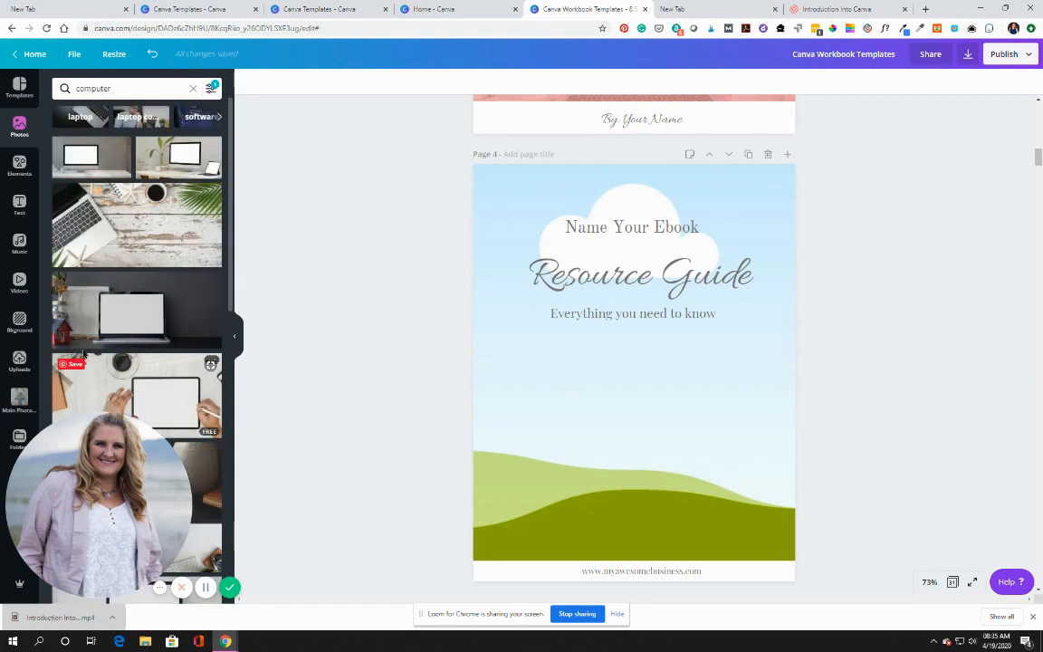
click(212, 89)
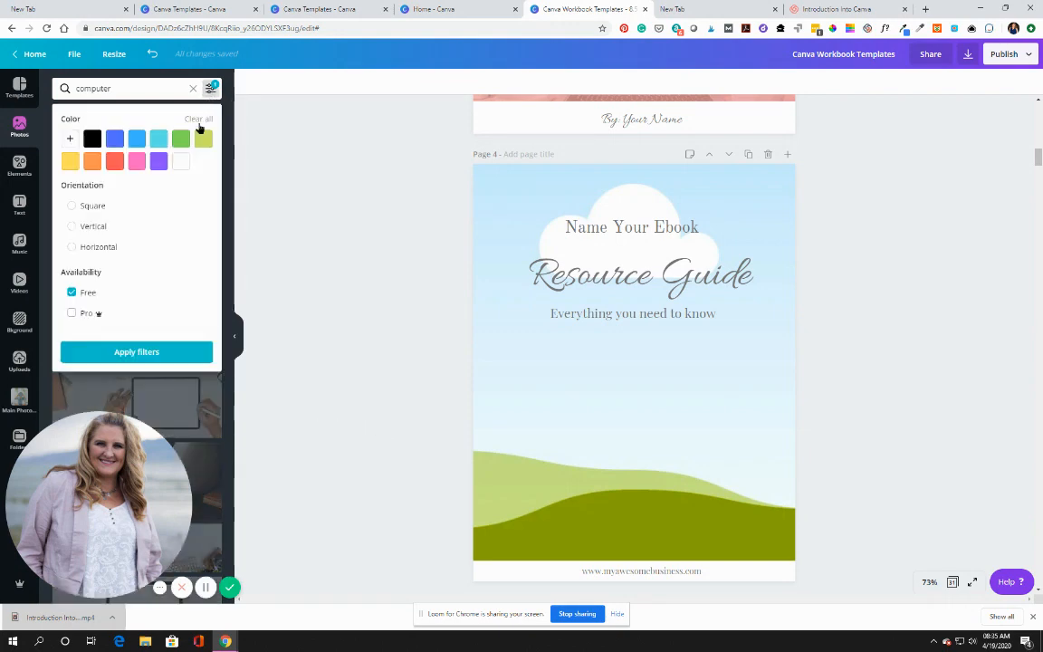
click(132, 359)
- Fill page 4's background with the free photo of white flowers, a coffee cup and a keyboard
scroll(141, 353, down, 5)
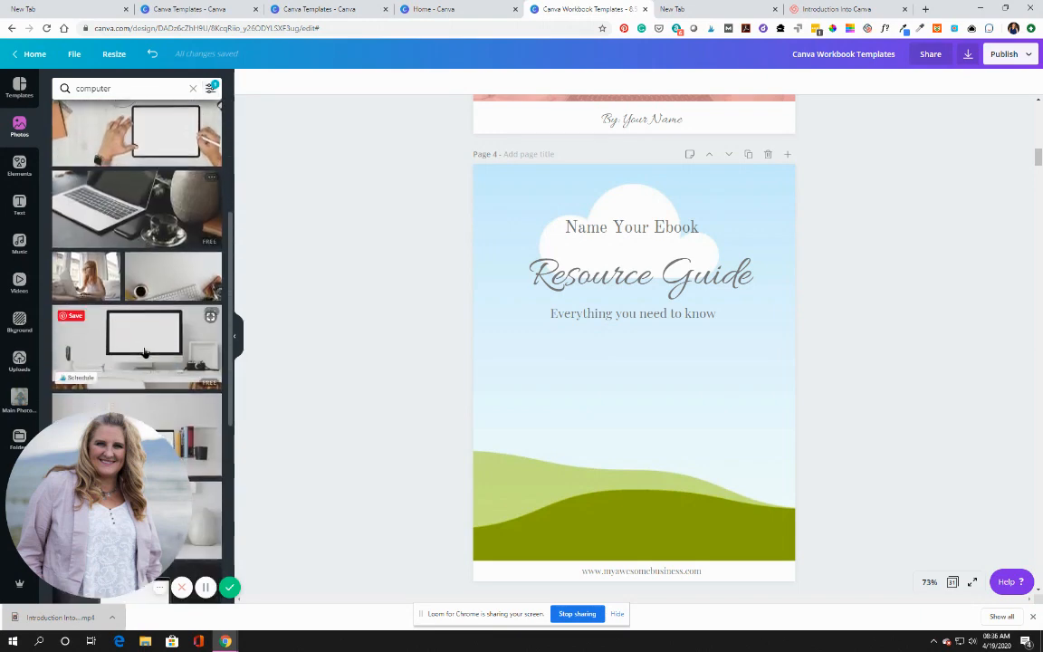
scroll(145, 352, down, 10)
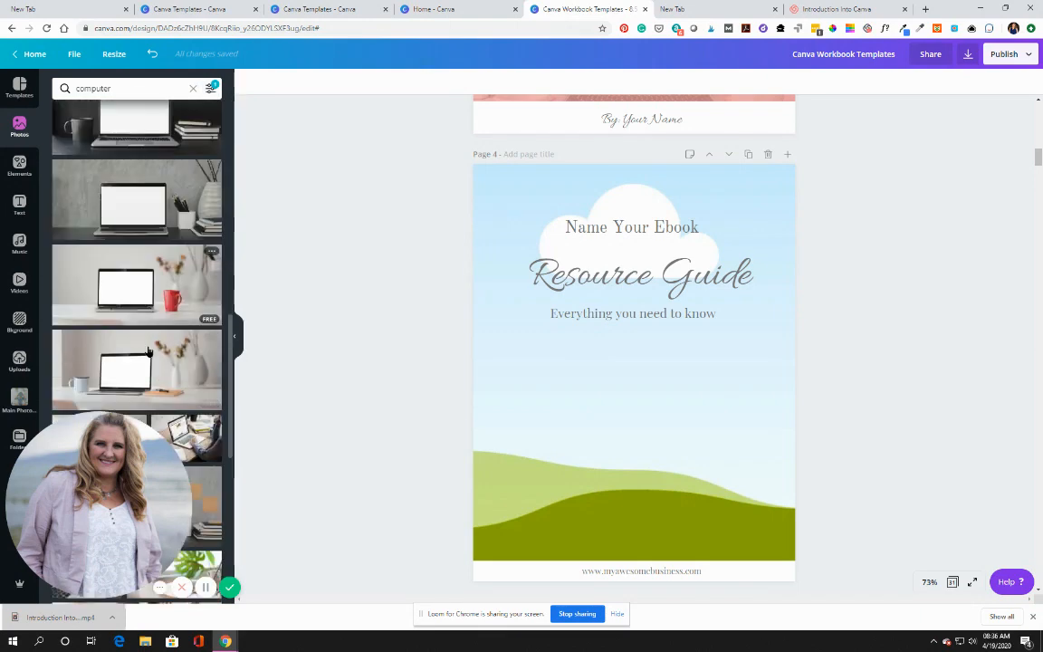
scroll(149, 350, down, 10)
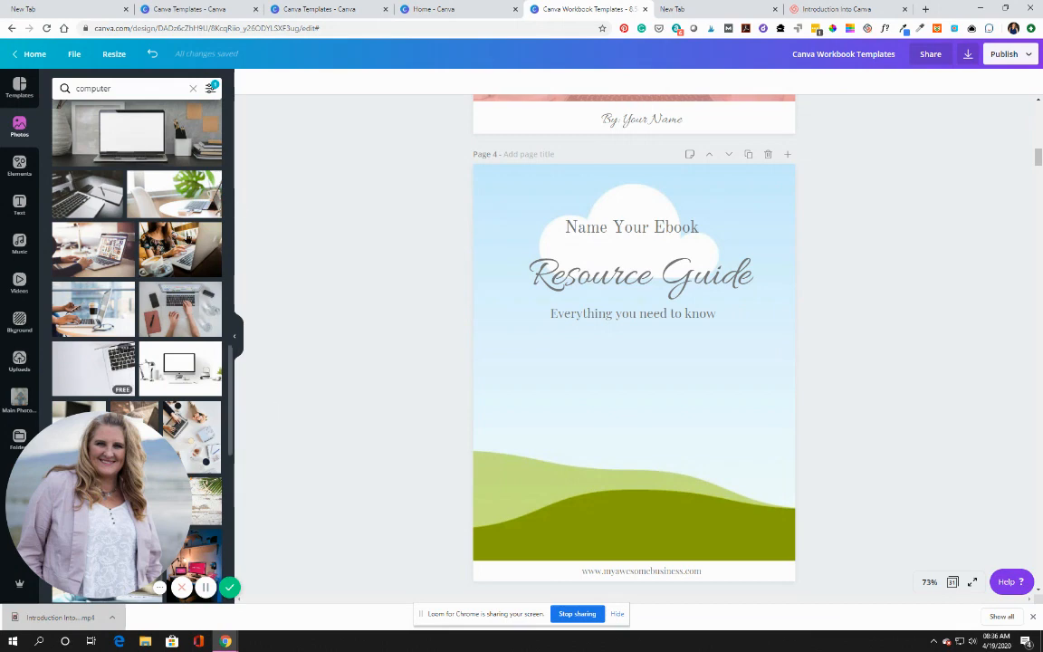
scroll(519, 404, down, 3)
scroll(519, 404, up, 3)
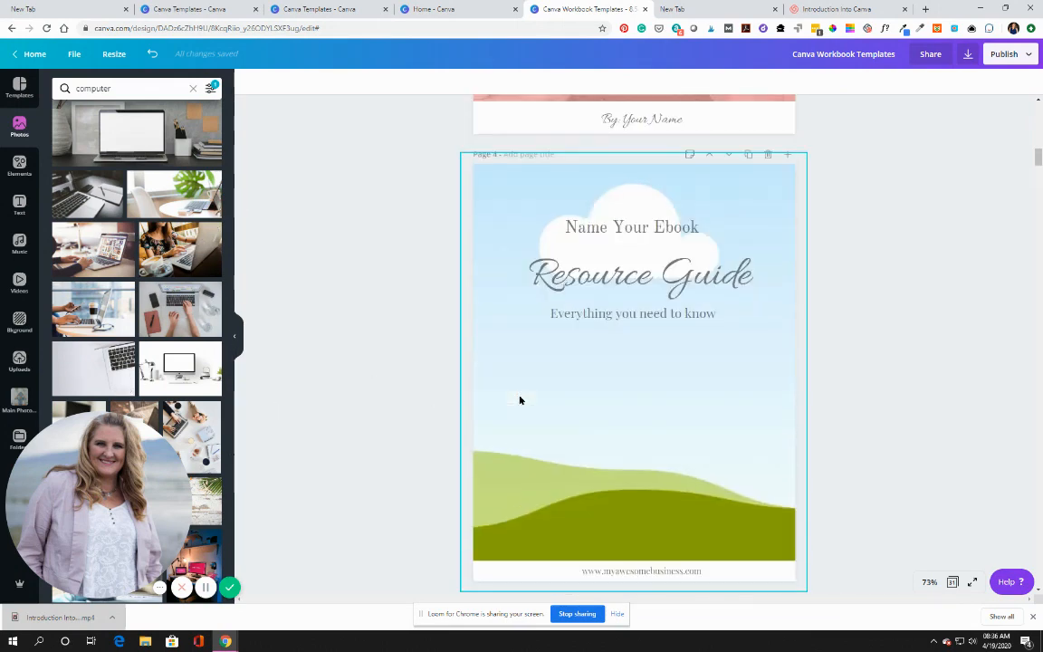
scroll(126, 304, down, 1)
scroll(127, 304, down, 4)
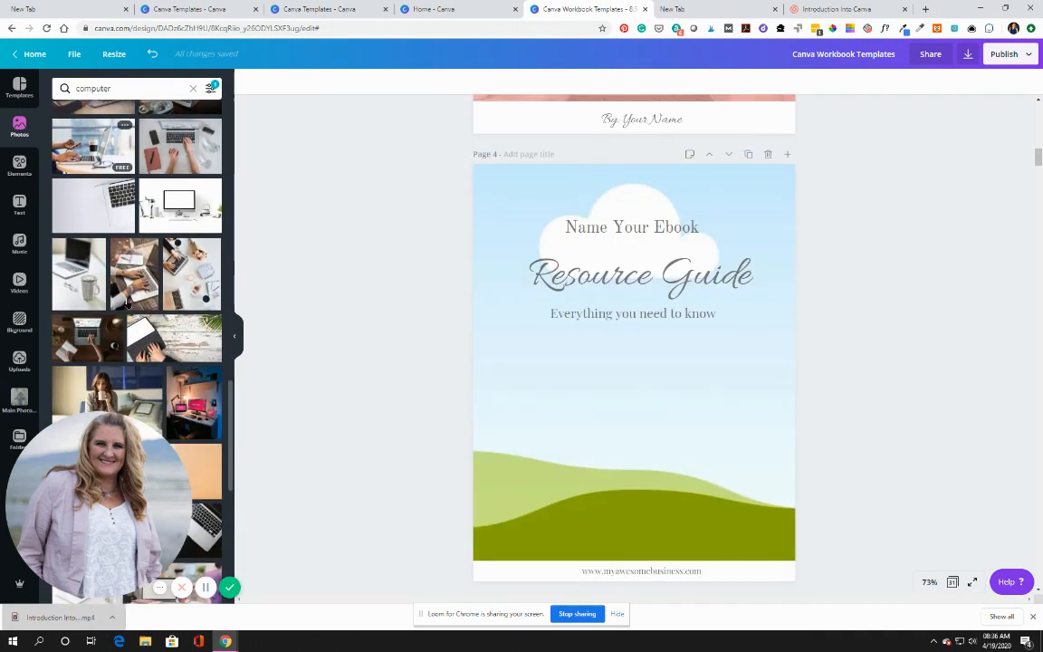
scroll(138, 302, down, 2)
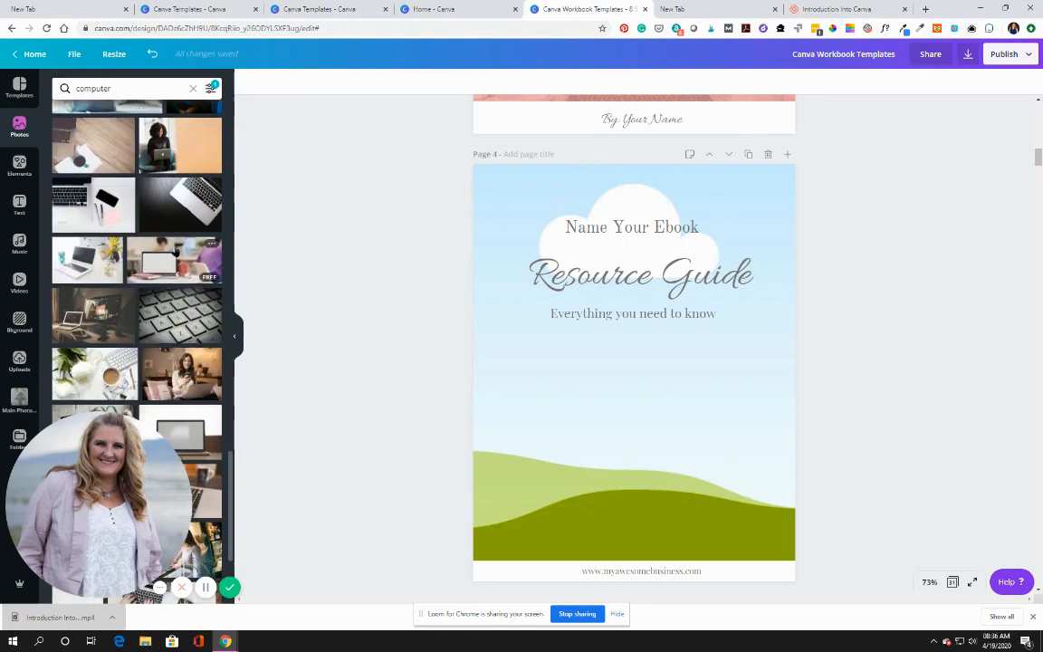
scroll(172, 258, down, 3)
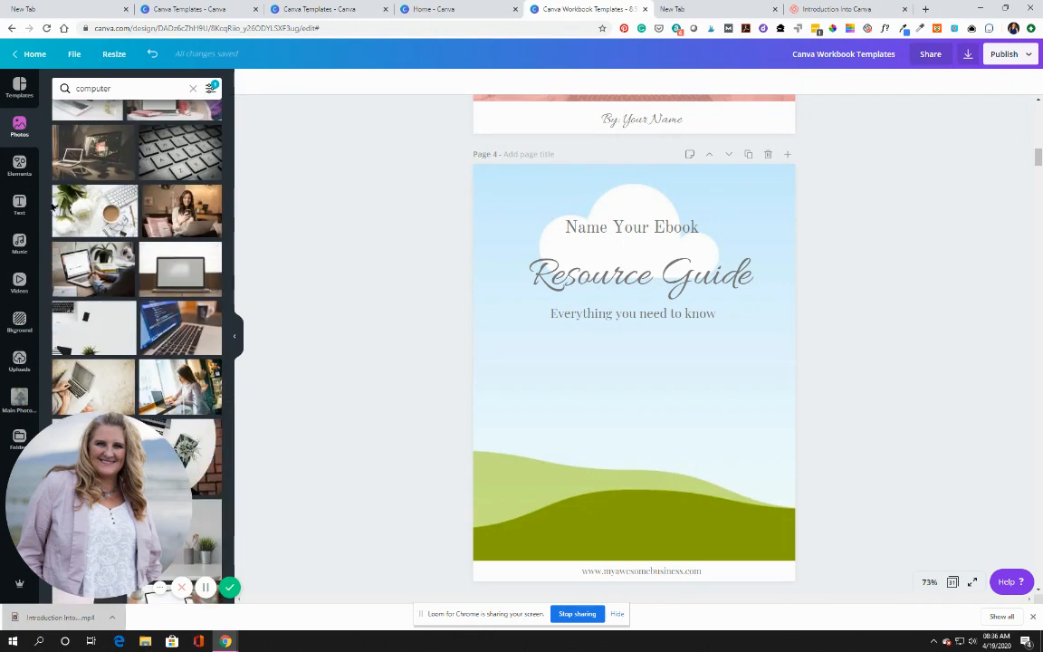
drag(79, 206, 482, 192)
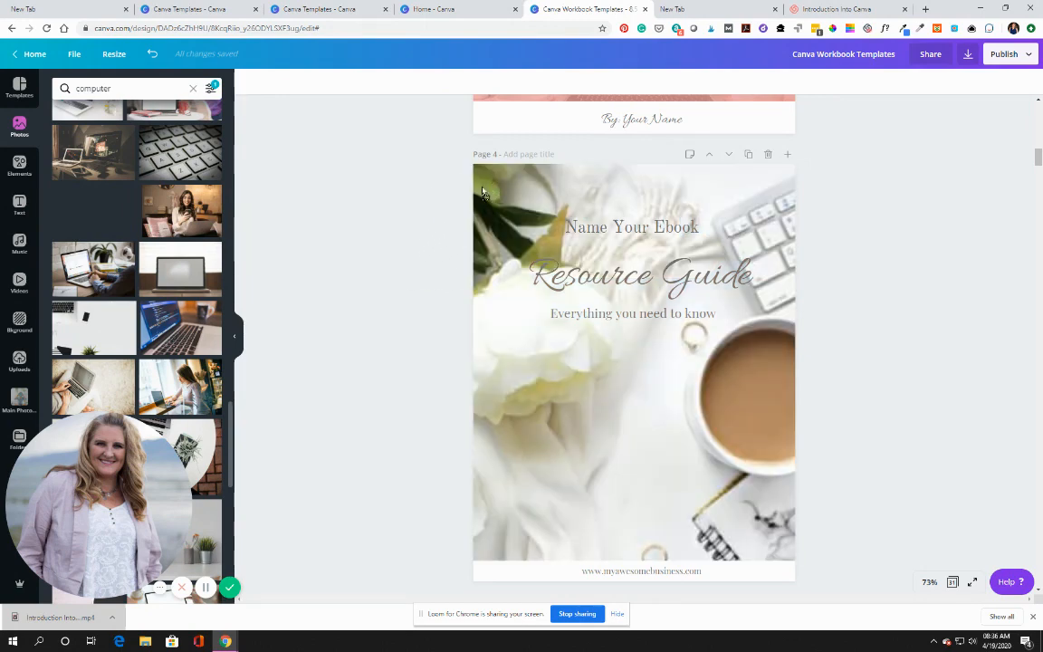
- Nudge page 4's Resource Guide heading slightly up and recolor it black
click(590, 280)
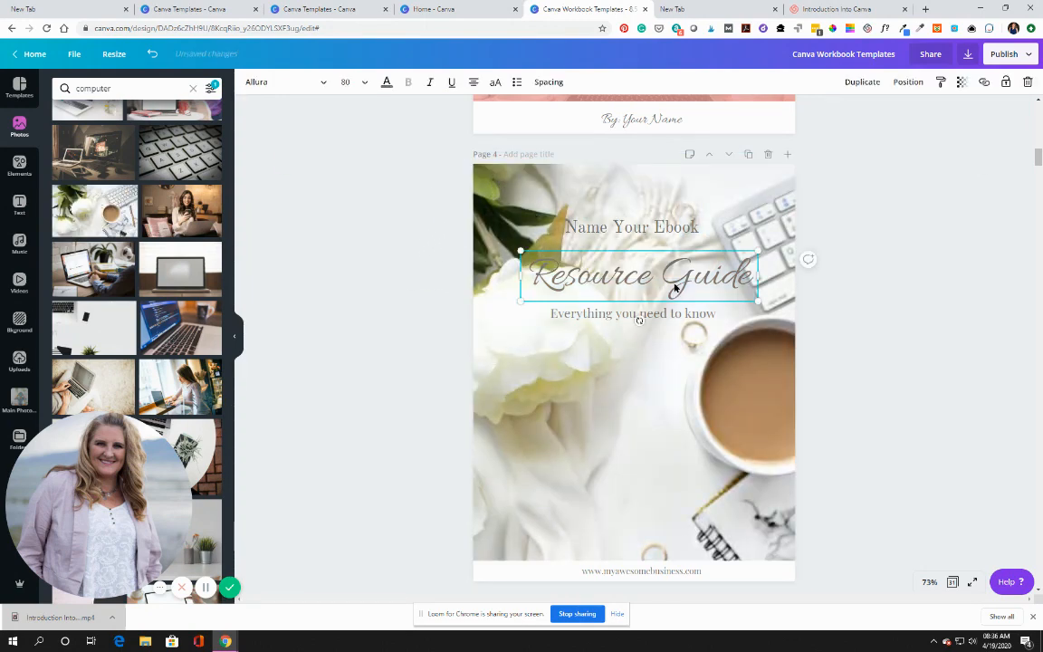
mouse_move(675, 288)
mouse_down()
mouse_move(675, 366)
mouse_move(680, 268)
mouse_move(681, 283)
mouse_up()
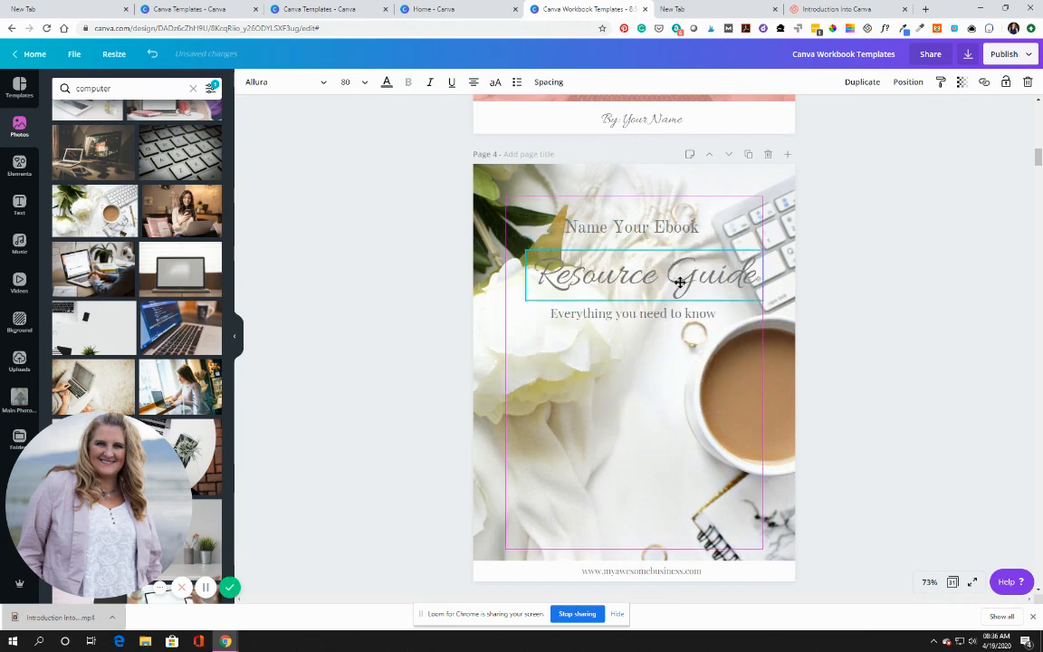
drag(613, 277, 608, 273)
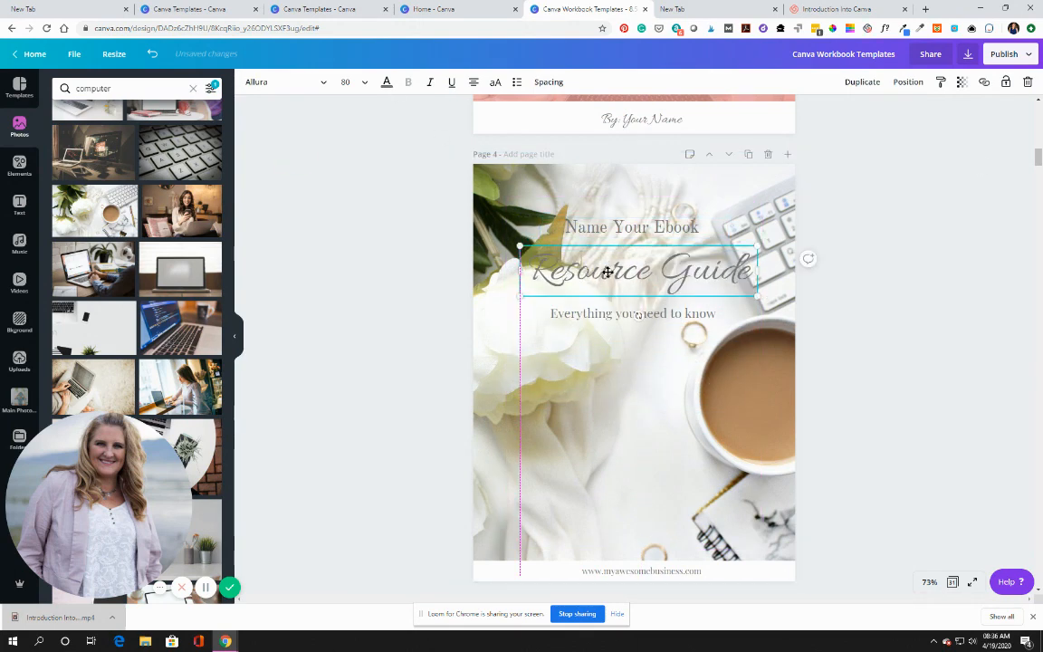
click(386, 83)
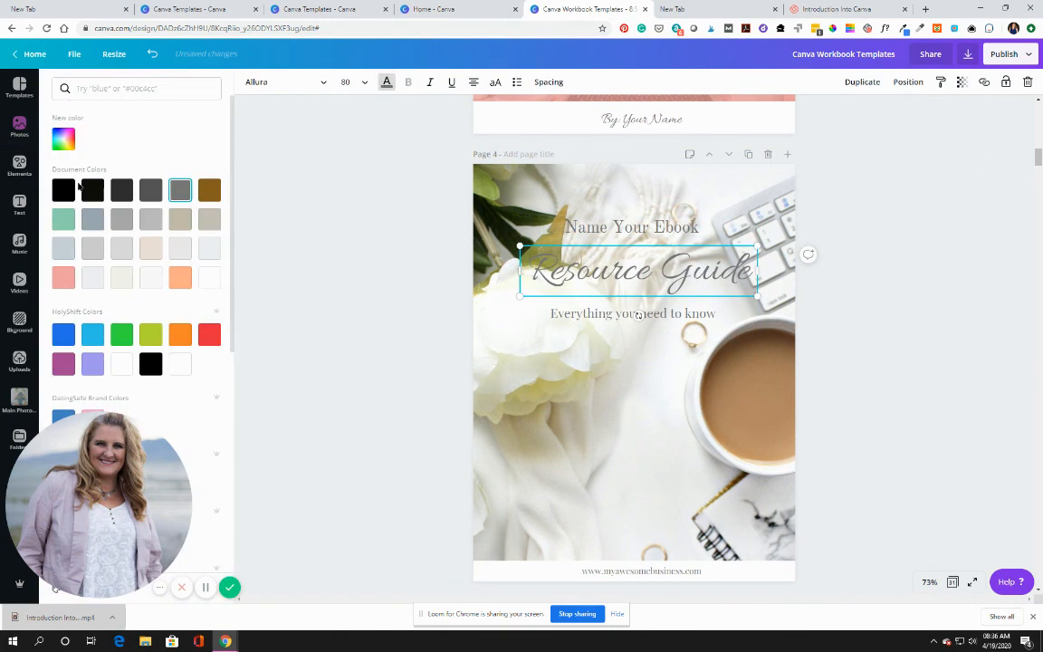
click(60, 193)
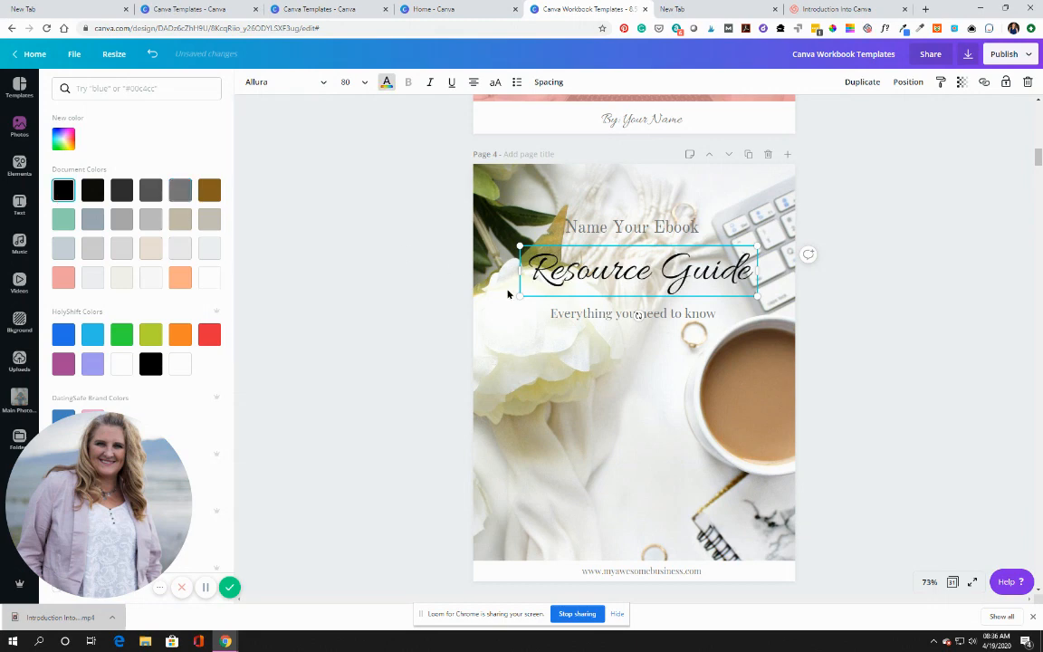
- Enlarge the Resource Guide heading to size 105 and place it below the Everything you need to know line, moved up under Name Your Ebook
drag(520, 297, 446, 312)
drag(586, 282, 613, 396)
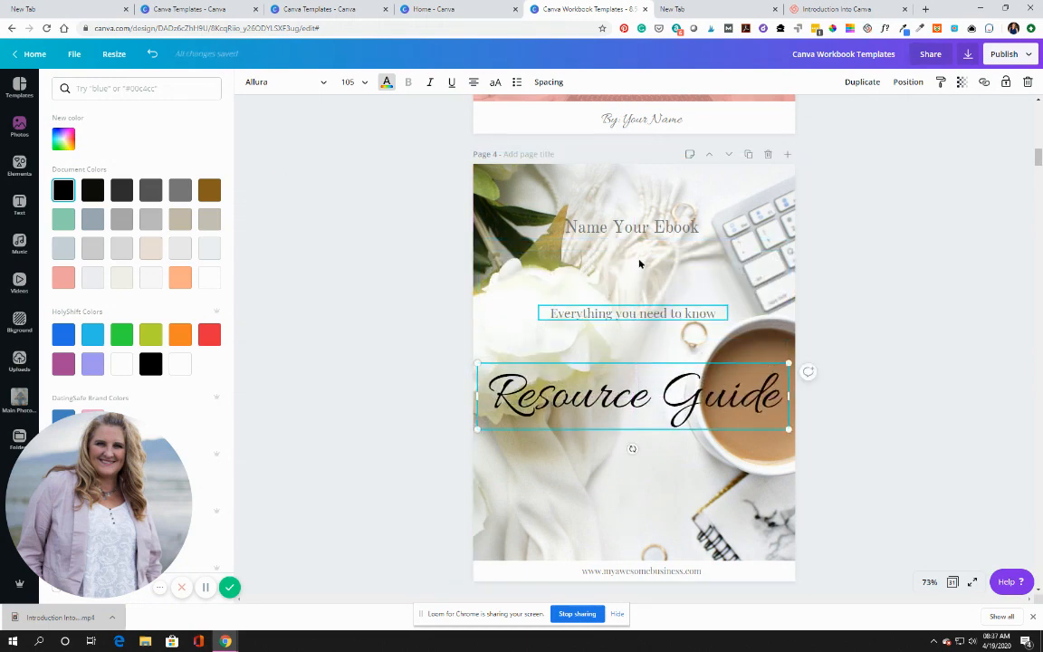
drag(629, 310, 635, 249)
click(650, 395)
drag(649, 396, 652, 308)
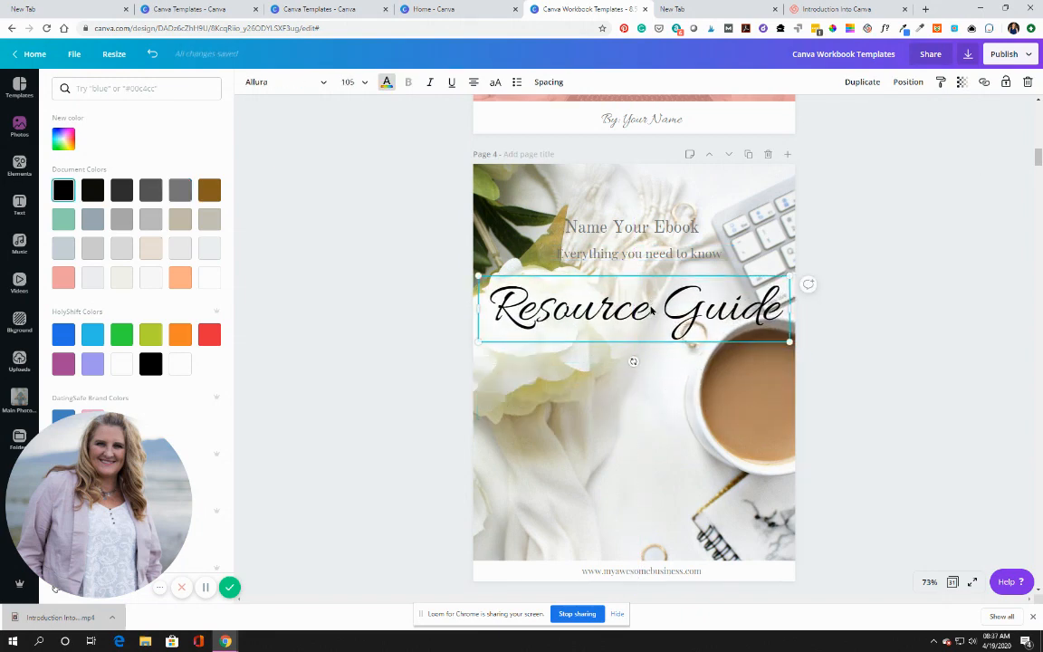
- Recolor page 4's Everything you need to know and Name Your Ebook texts near-black, and move Name Your Ebook slightly up
click(654, 255)
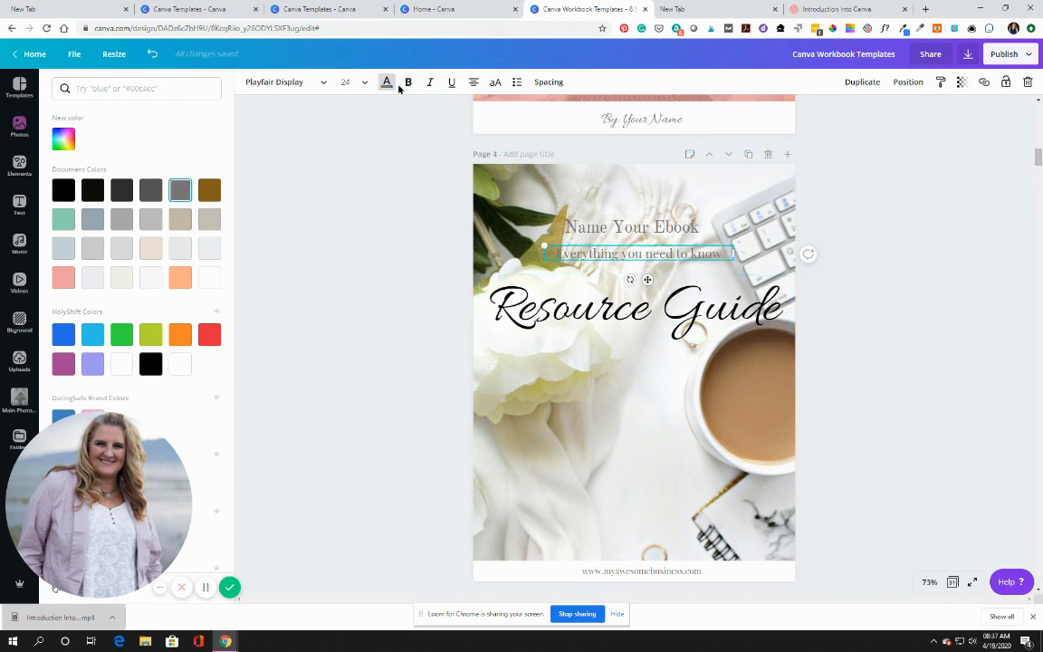
click(93, 189)
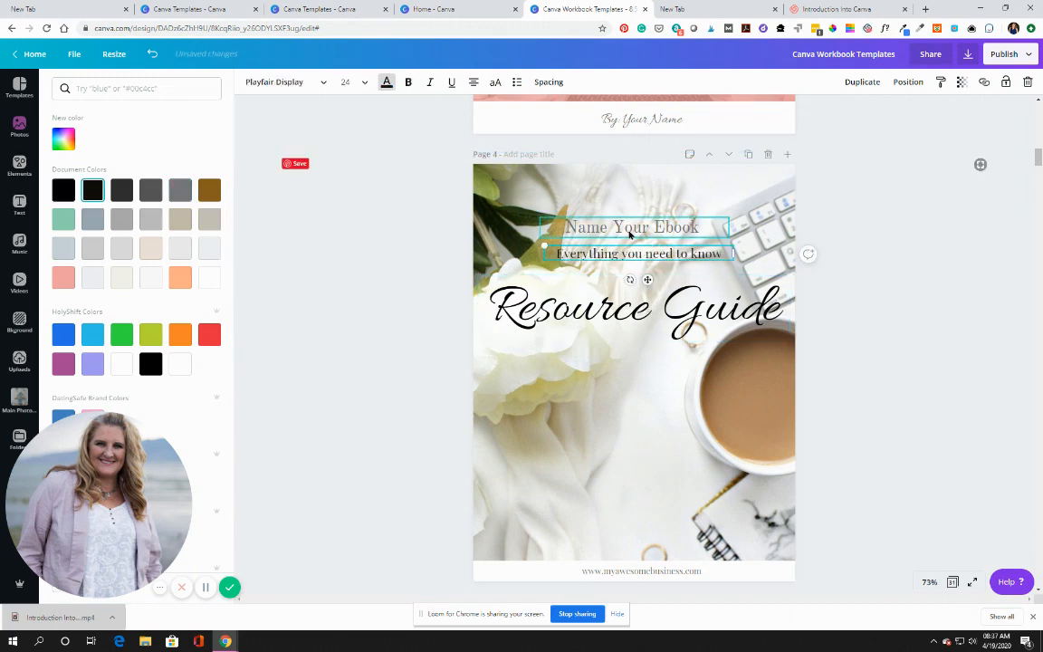
click(631, 229)
drag(631, 229, 634, 208)
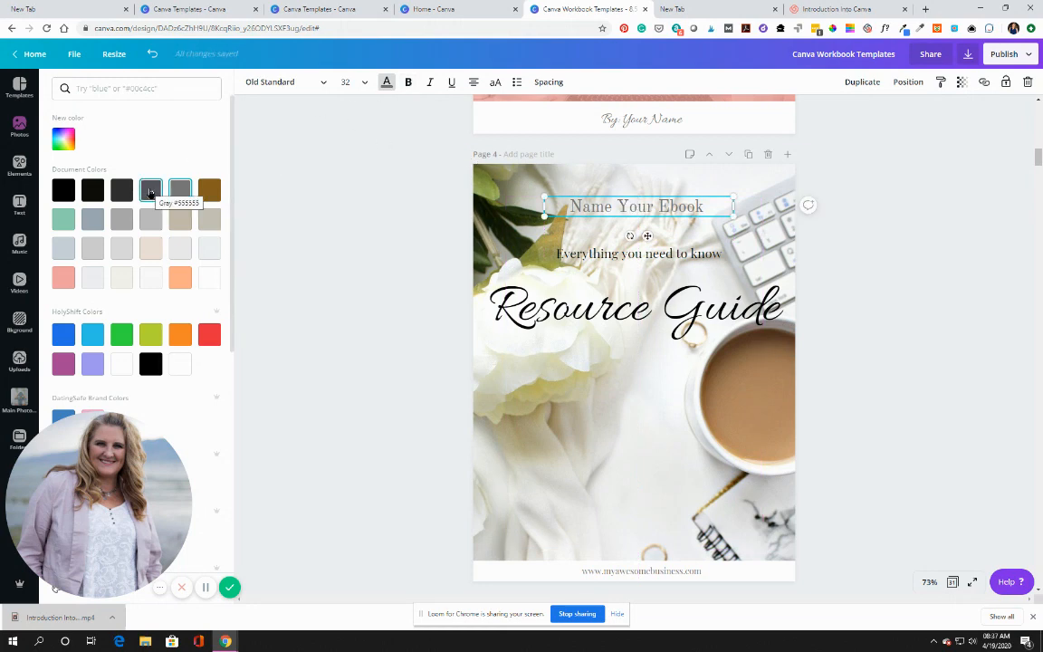
click(150, 191)
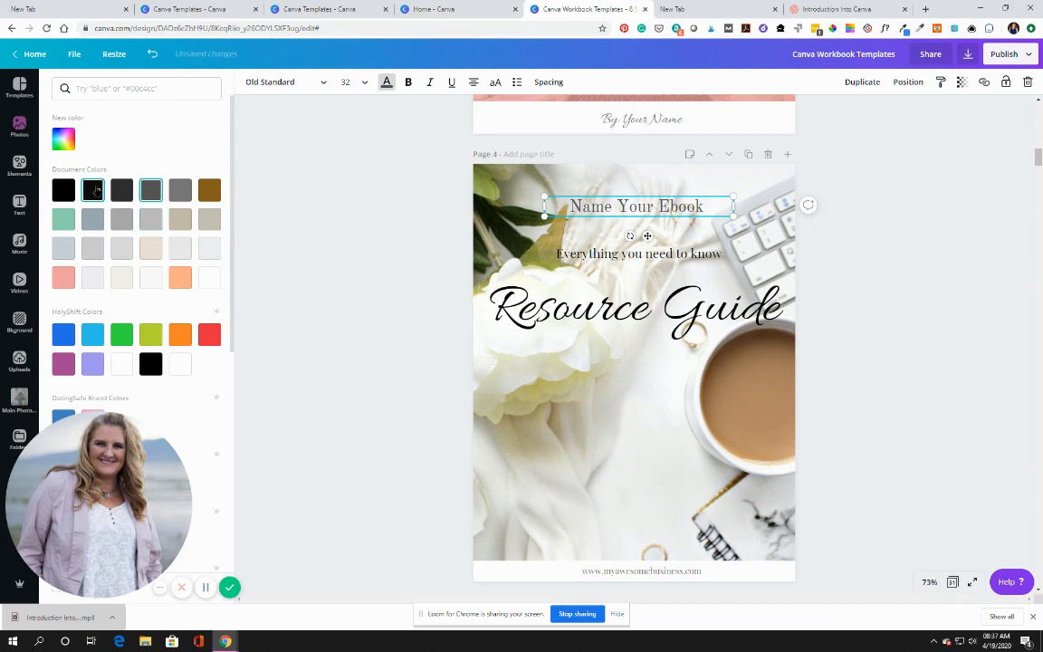
click(92, 190)
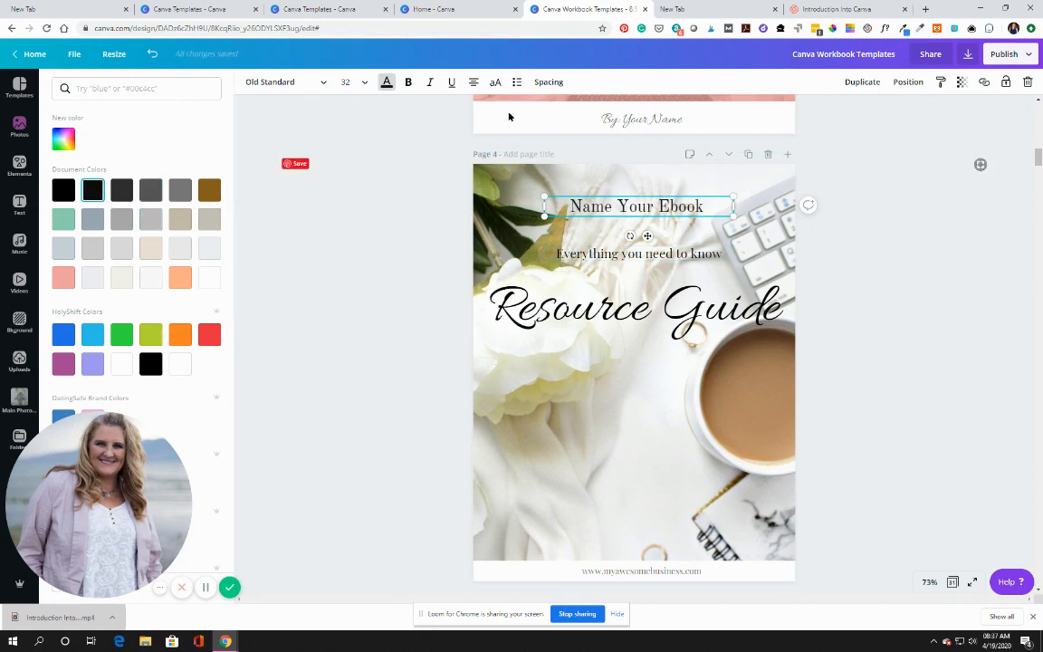
- Change the Name Your Ebook text's font to Yellowtail, then enlarge it and center it near the top of page 4
click(319, 87)
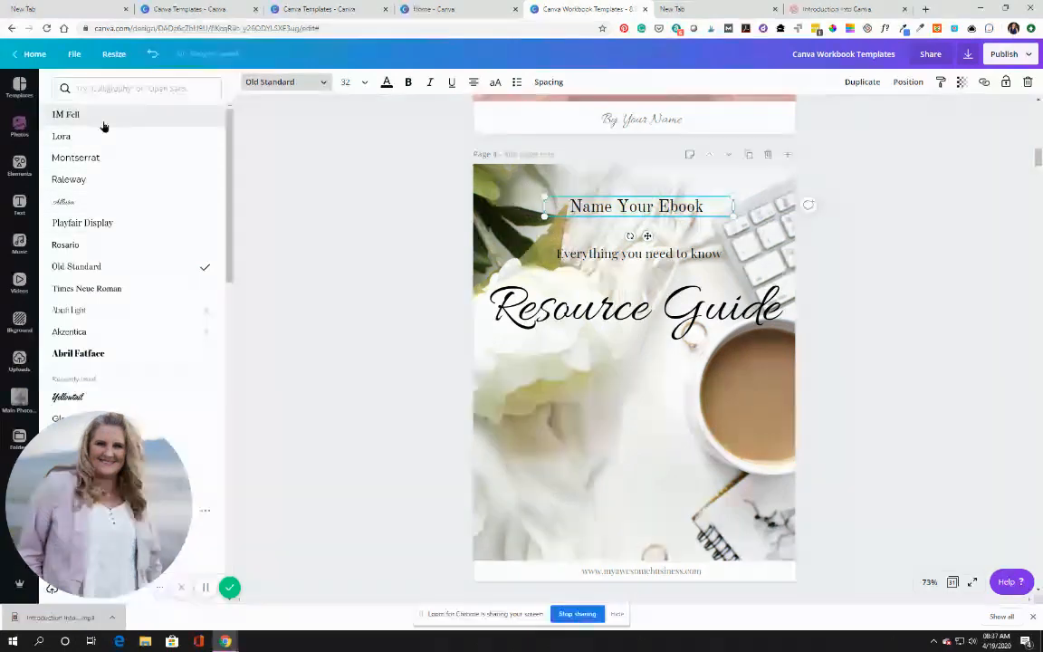
scroll(106, 266, down, 3)
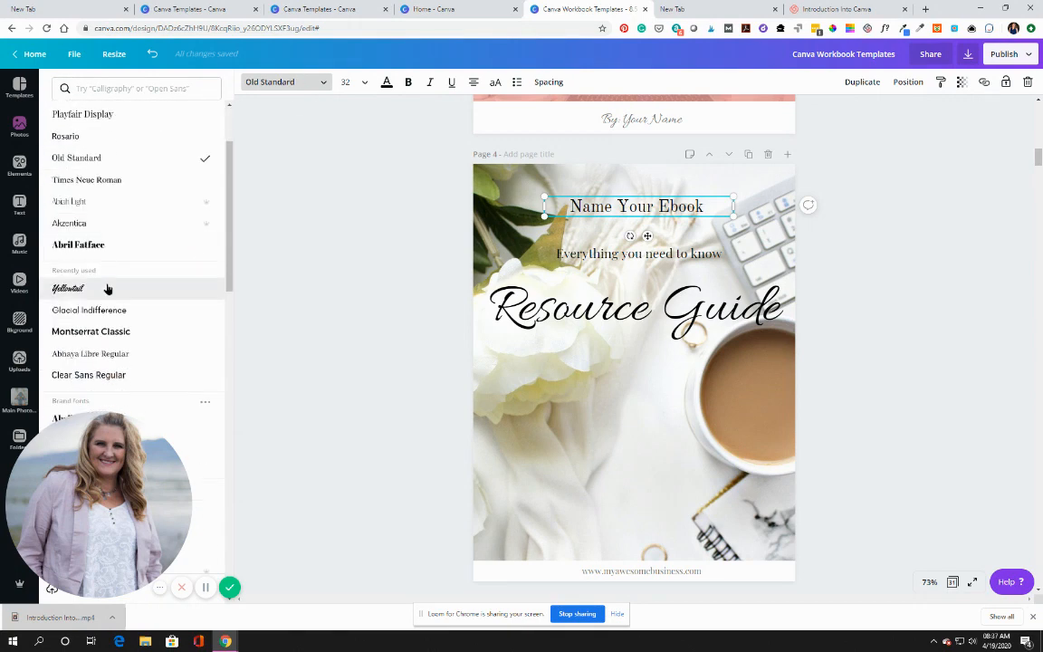
click(107, 288)
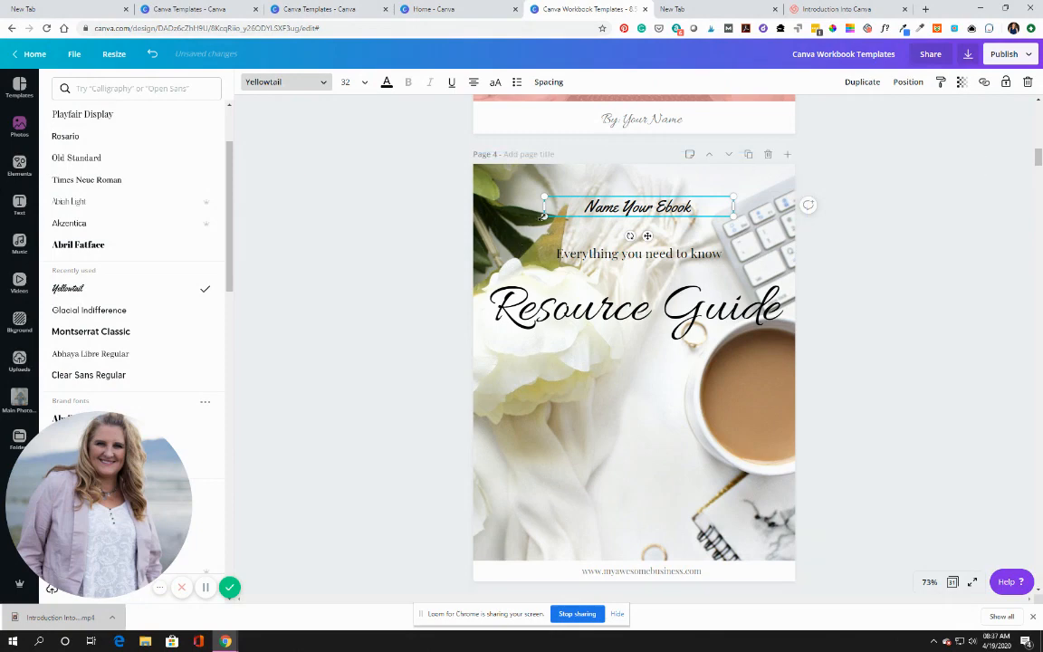
drag(543, 217, 430, 279)
drag(571, 217, 701, 195)
click(791, 238)
click(640, 458)
- Move page 5's floral illustration down to the grey title square's lower left corner, and select the white rectangle behind the page's background picture
scroll(638, 459, down, 2)
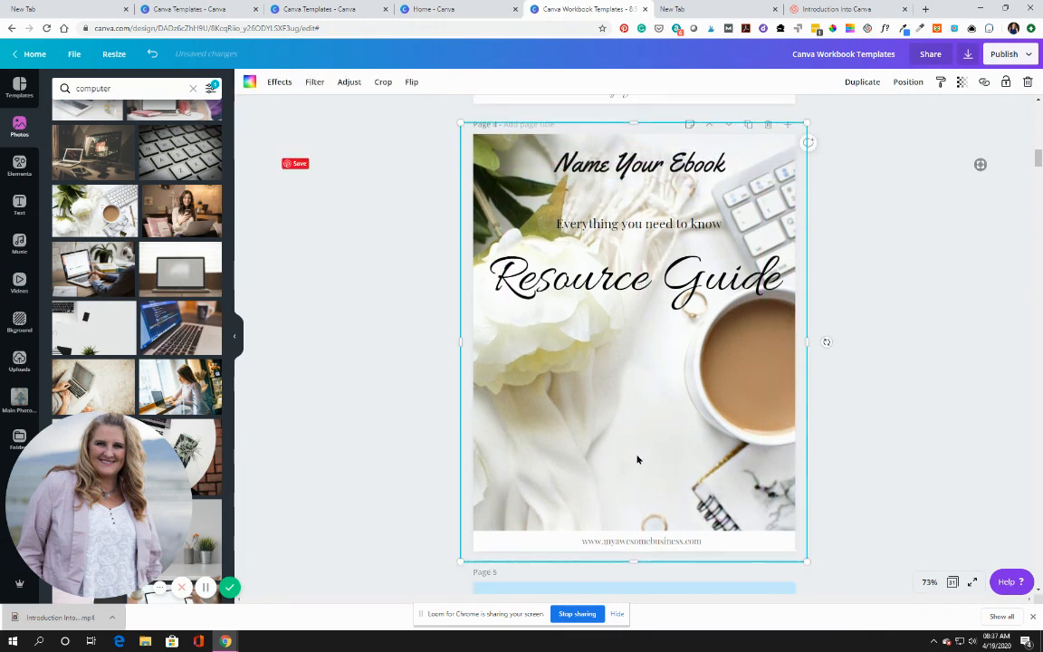
scroll(637, 459, down, 10)
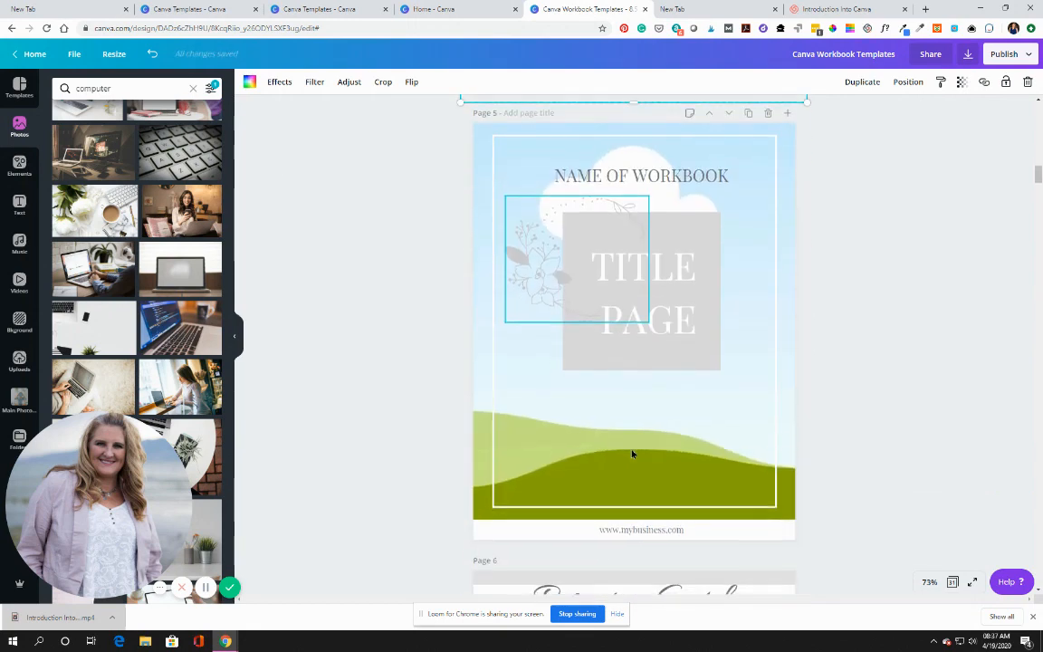
drag(545, 280, 551, 344)
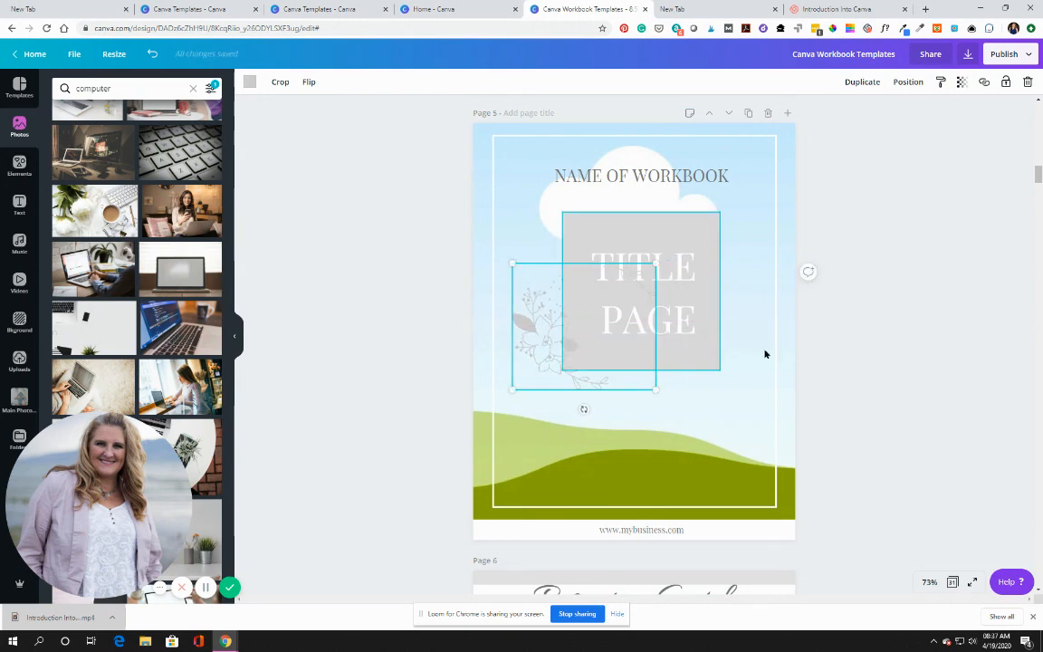
click(765, 354)
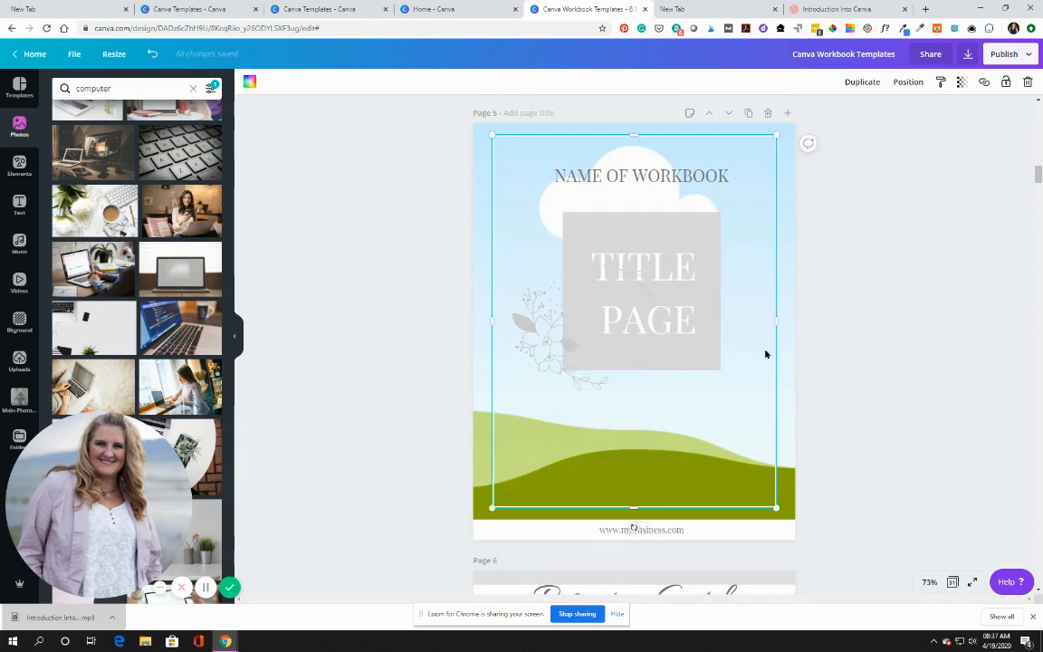
click(794, 506)
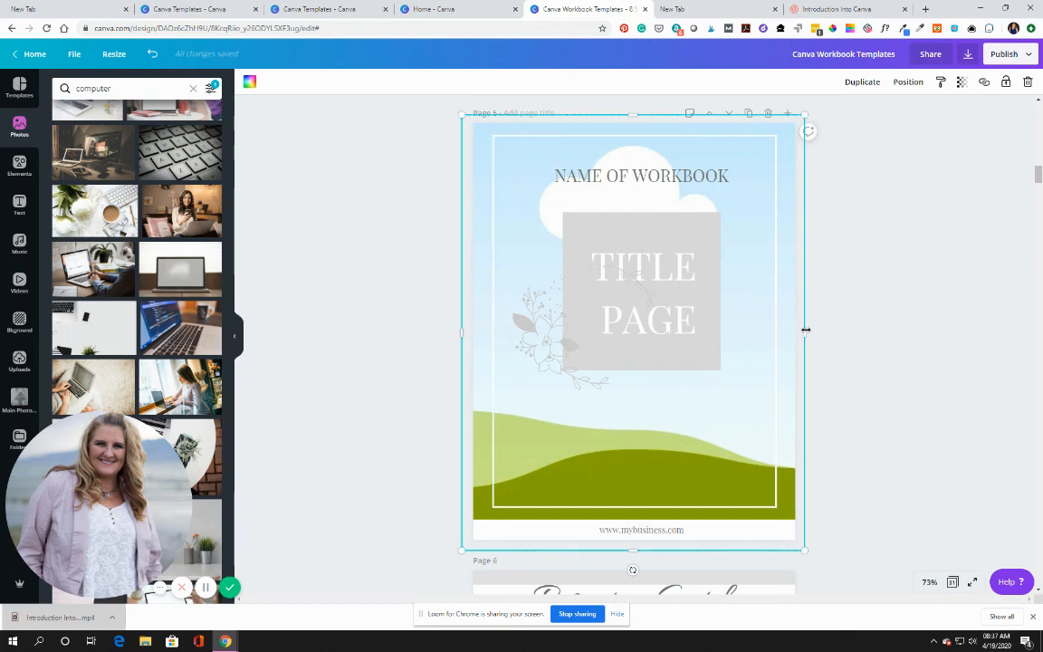
- Narrow page 5's background picture frame slightly and add a full-page single-image grid to the page
drag(781, 332, 798, 350)
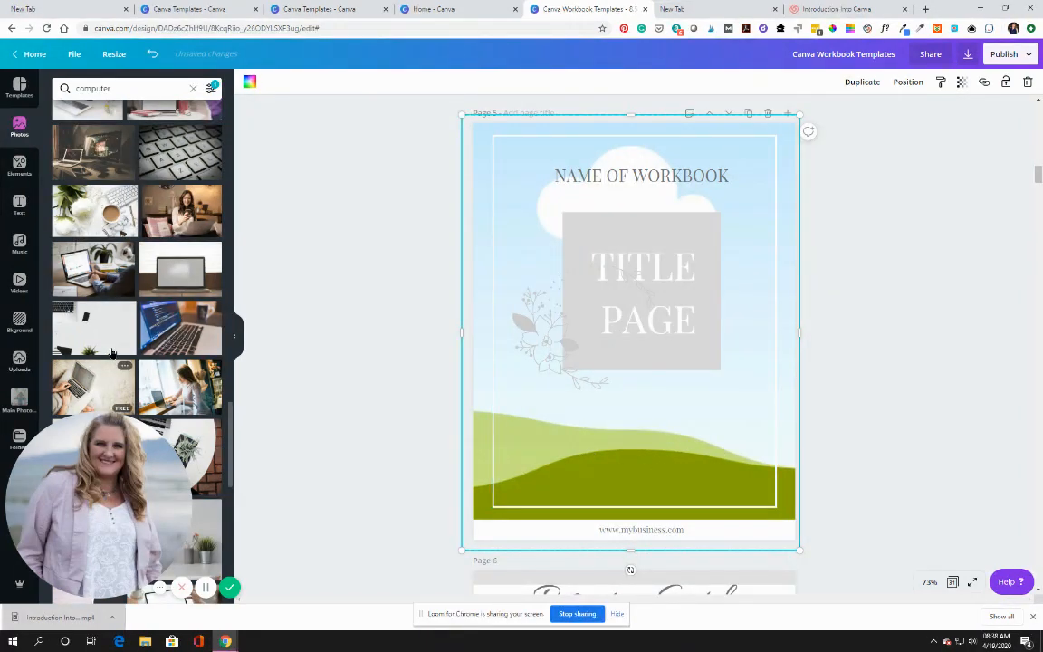
scroll(110, 344, up, 2)
click(19, 165)
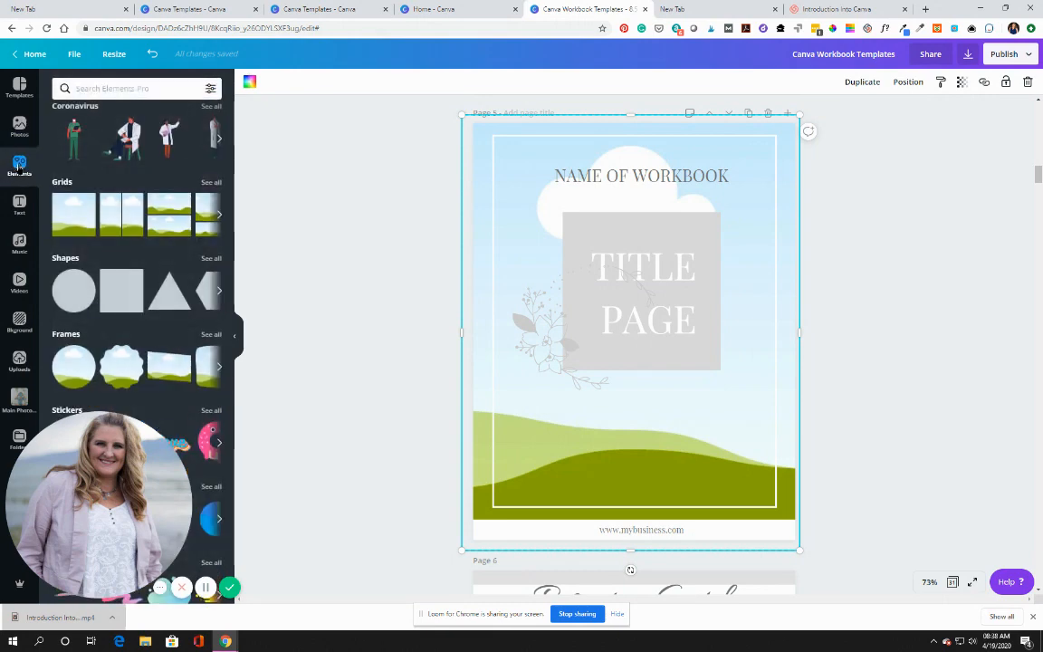
click(61, 186)
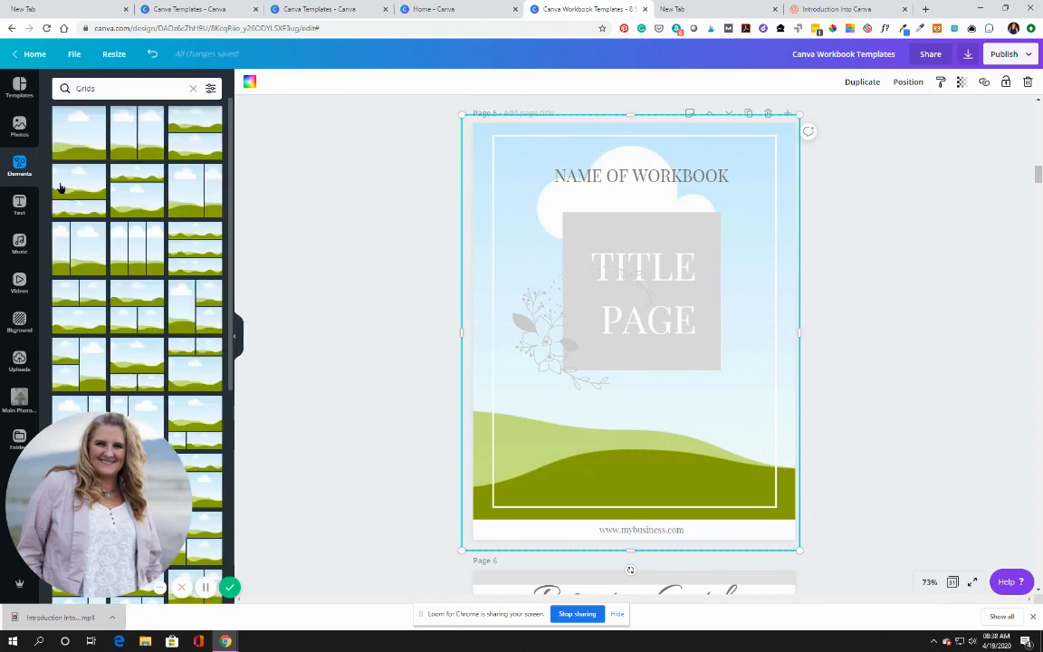
click(81, 143)
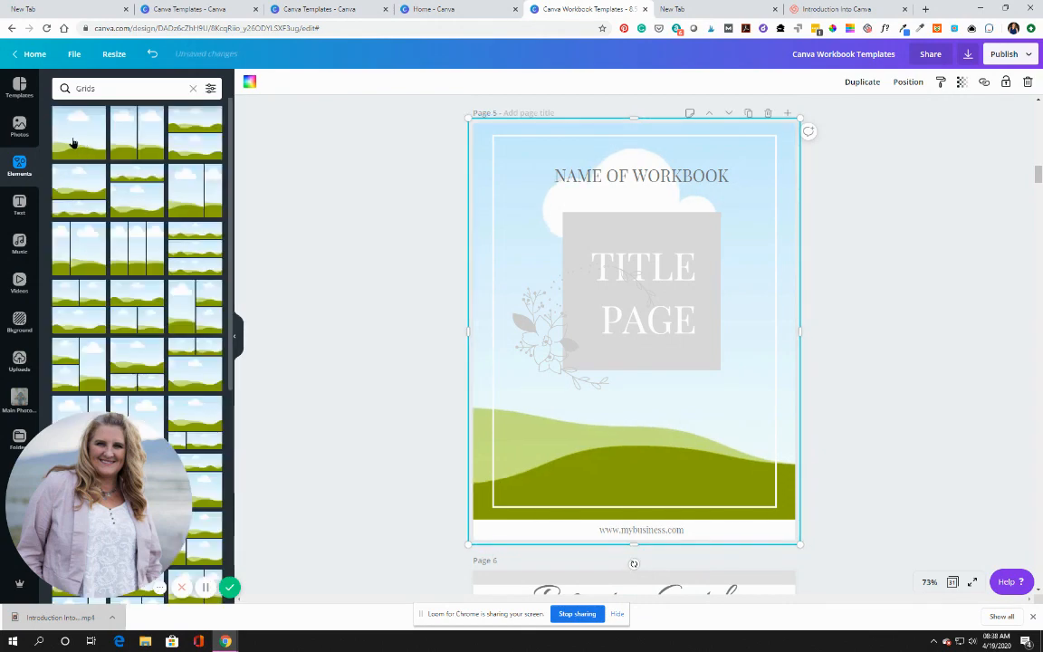
- Add another single-image grid to page 5, bring it to the front, and shrink it to a small frame near the page's lower right corner
drag(75, 142, 661, 290)
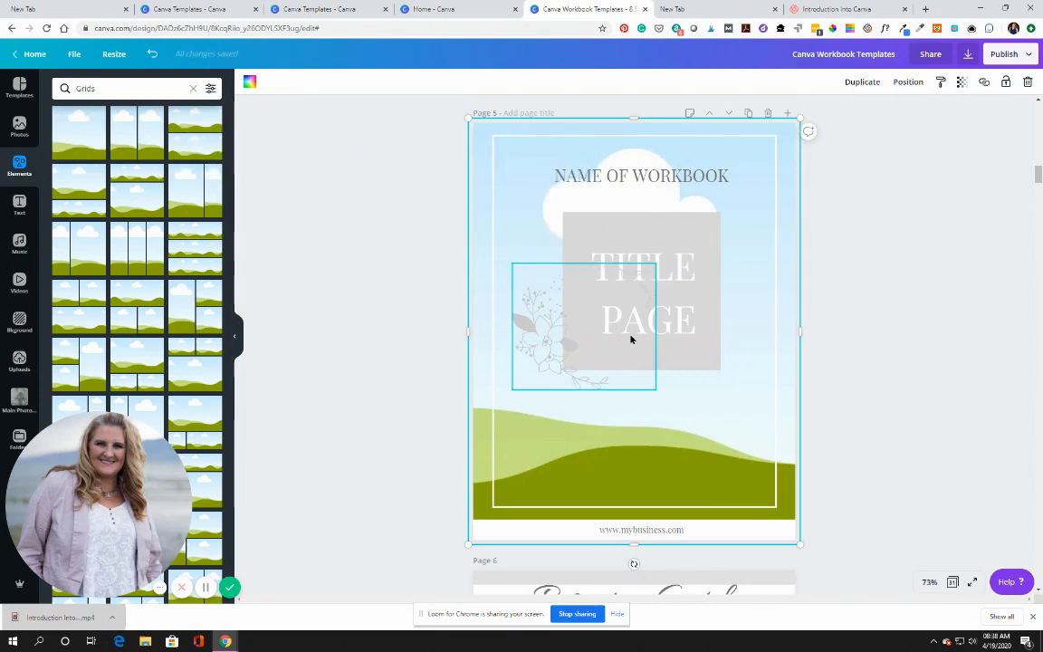
click(908, 82)
click(771, 121)
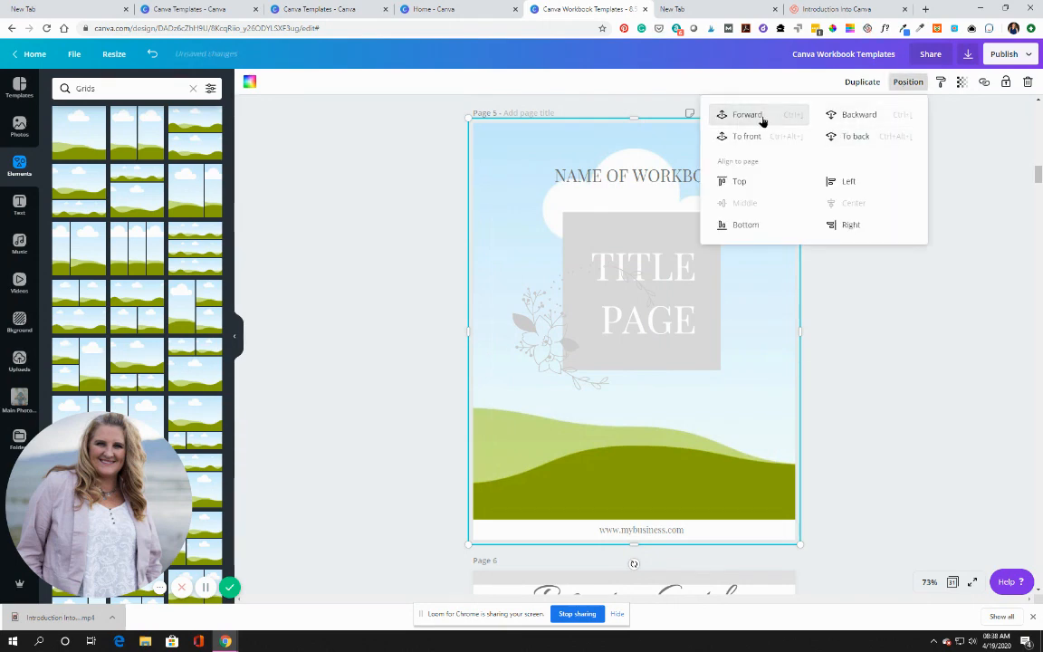
click(756, 137)
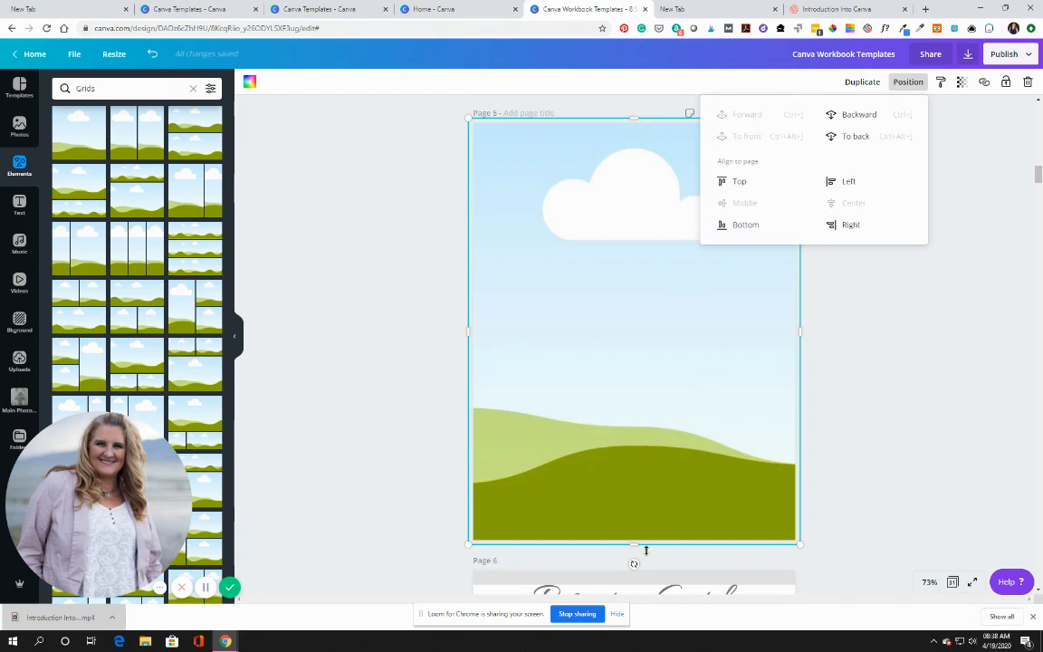
drag(636, 542, 725, 192)
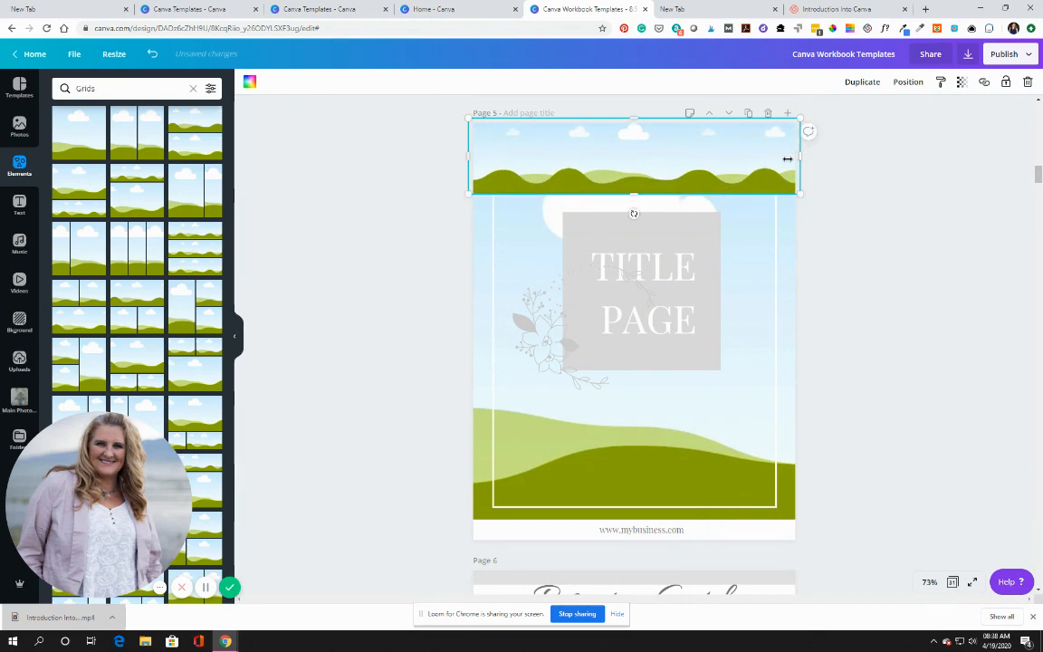
drag(790, 158, 727, 476)
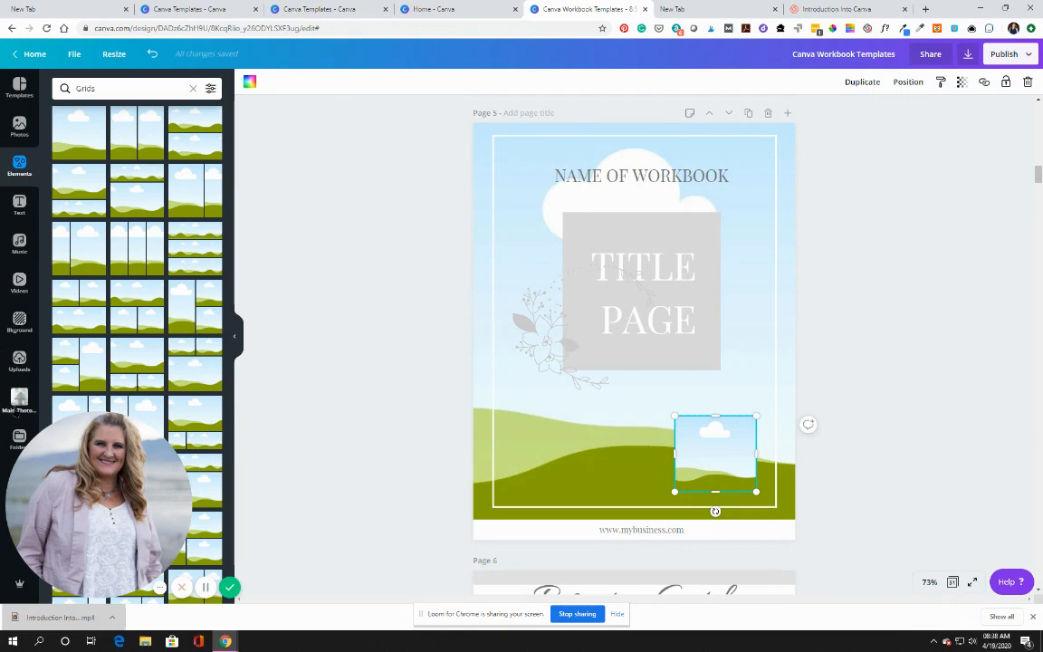
- Fill the small grid with the uploaded black-and-white portrait, enlarge it slightly and place it below the grey title square
click(19, 360)
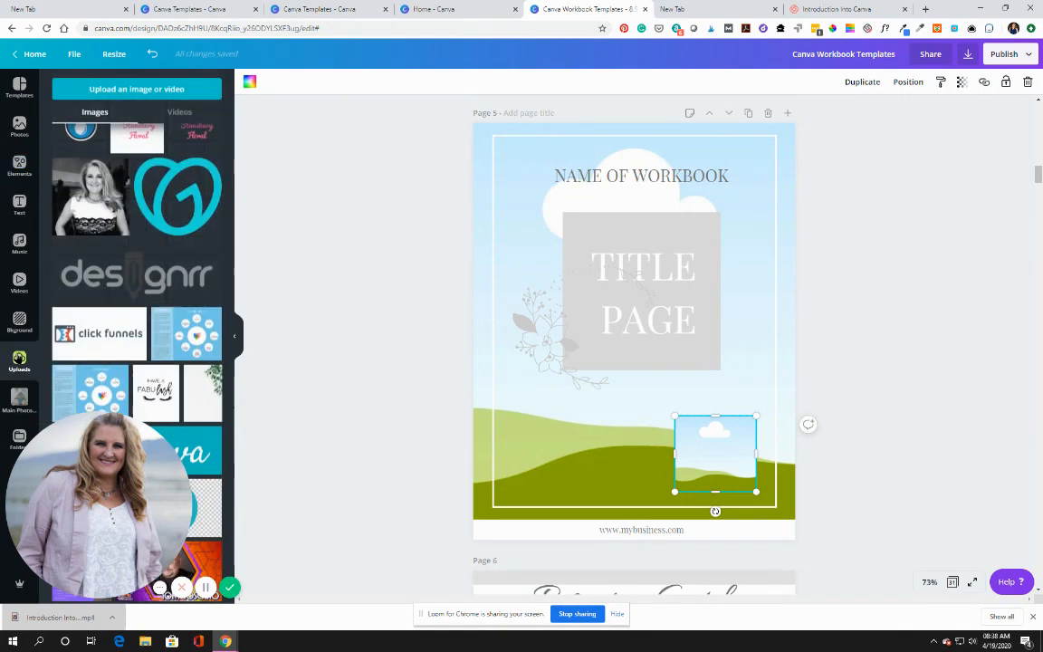
drag(81, 181, 700, 442)
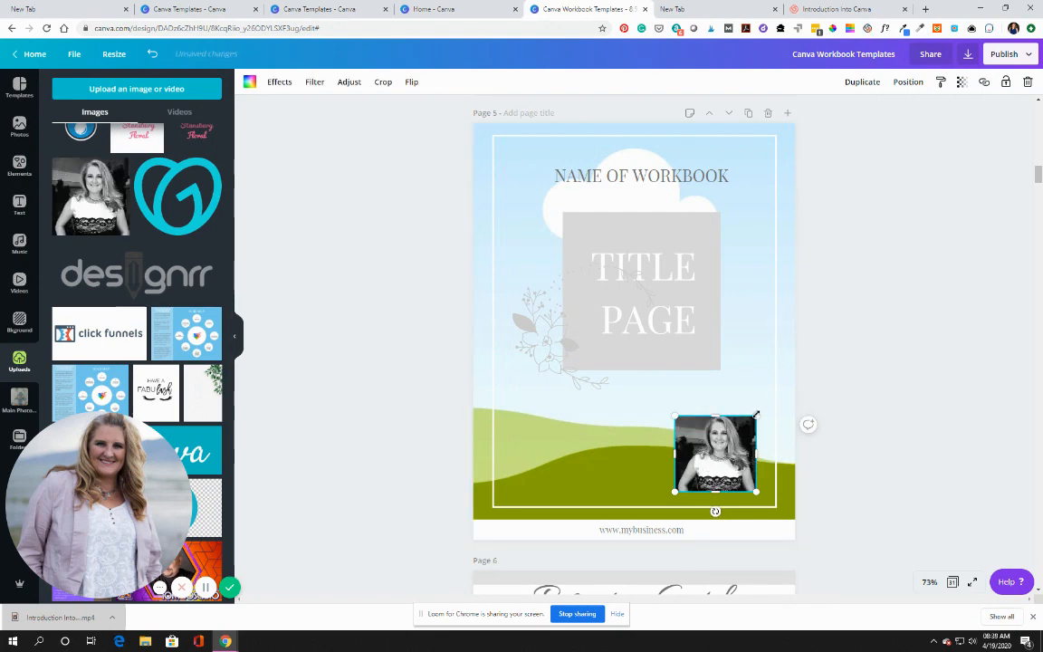
drag(767, 394, 756, 390)
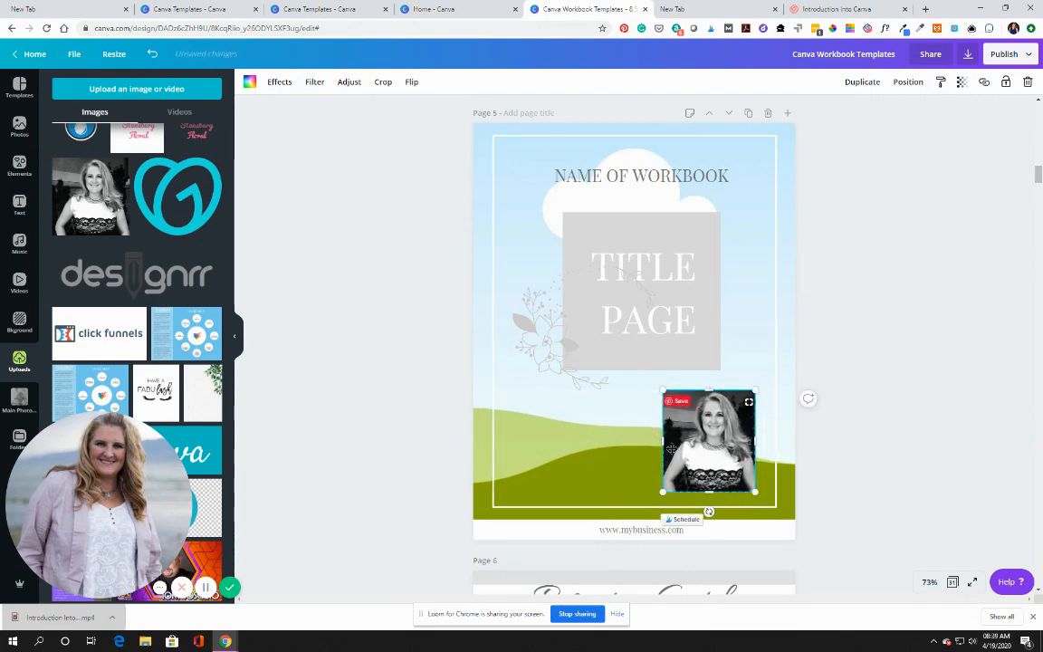
drag(712, 447, 641, 446)
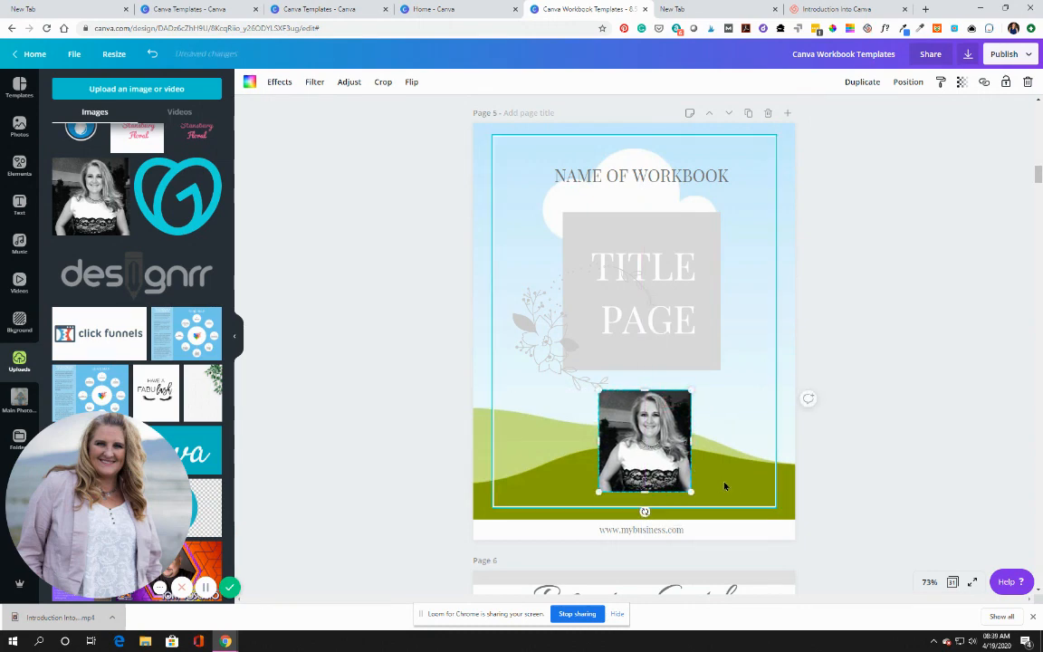
click(724, 486)
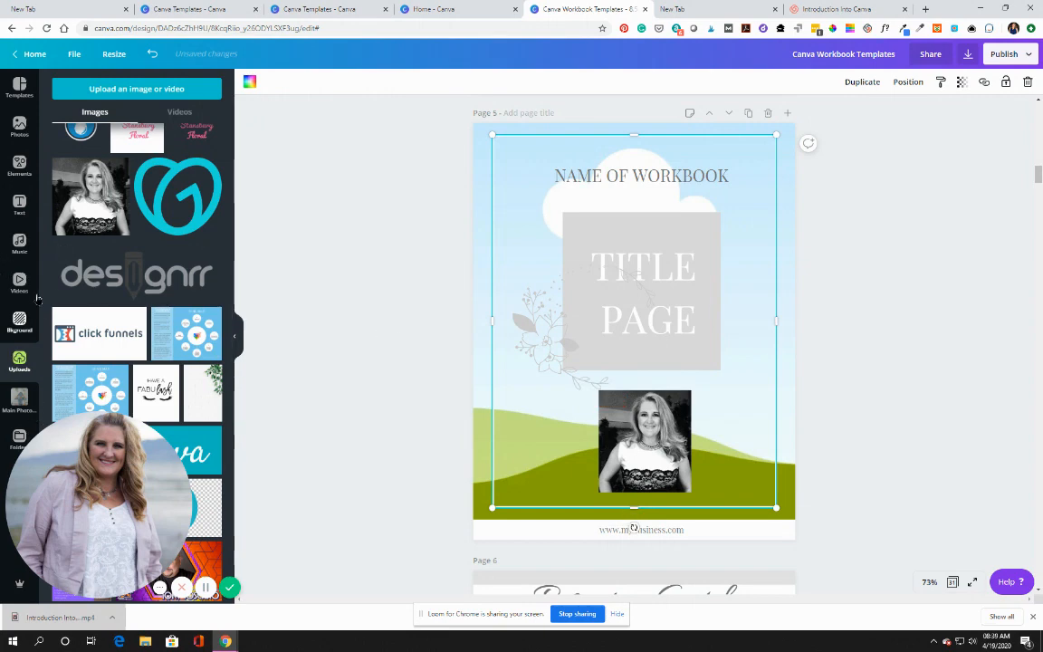
click(19, 164)
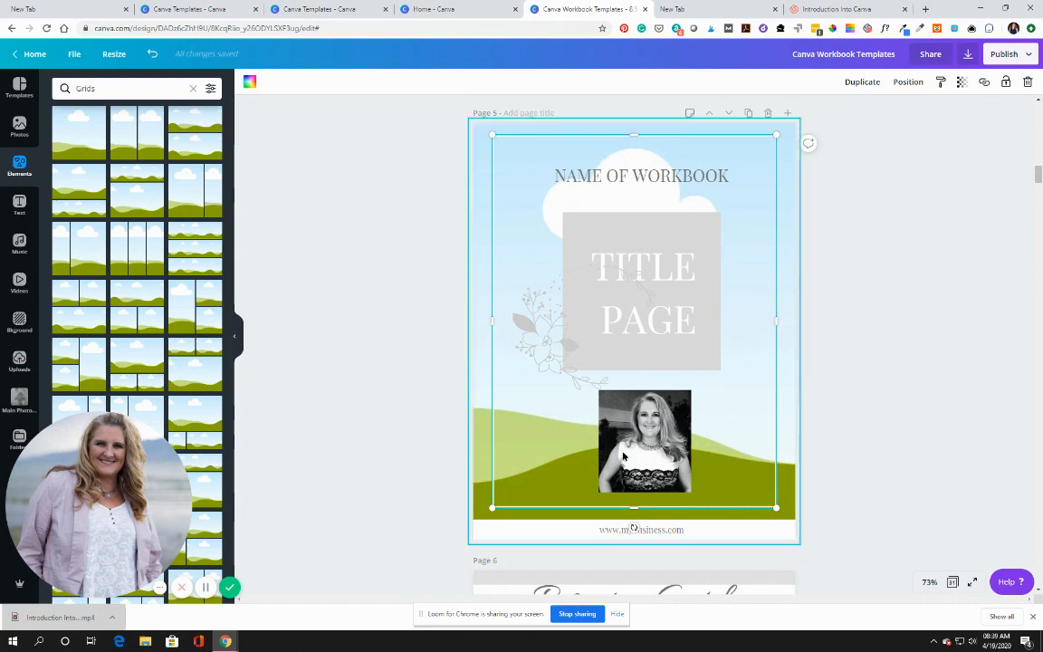
- Enlarge the portrait to about 2.5 wide by 3 high and re-center it under the title square
click(643, 490)
drag(656, 463, 672, 463)
mouse_move(707, 392)
mouse_down()
mouse_move(776, 353)
mouse_move(717, 367)
mouse_move(741, 364)
mouse_move(755, 388)
mouse_move(780, 386)
mouse_move(710, 379)
mouse_up()
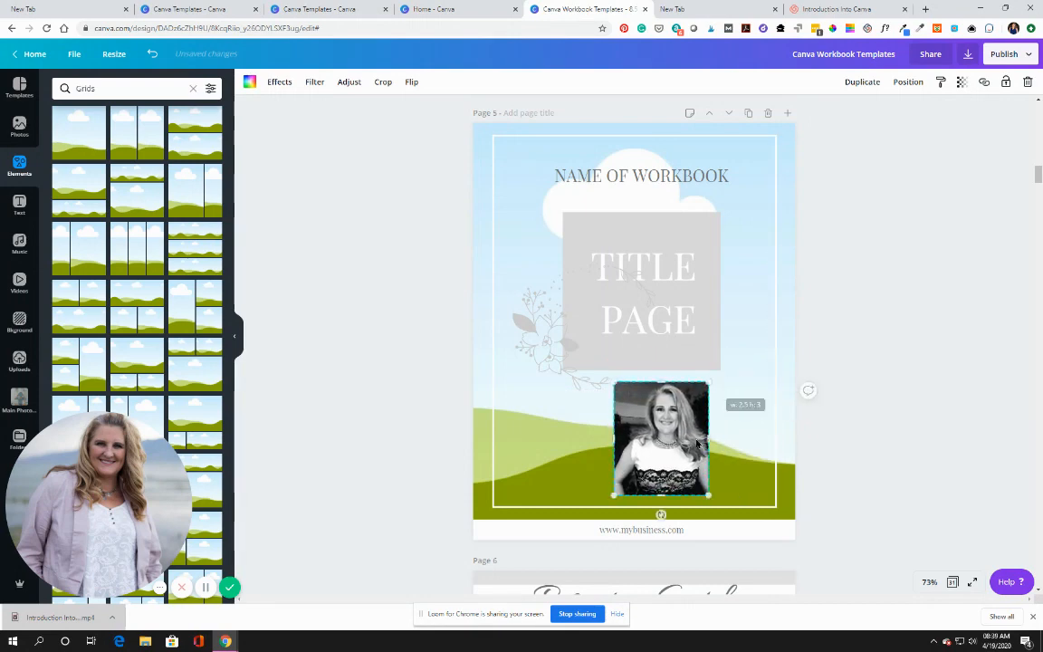
drag(663, 449, 650, 455)
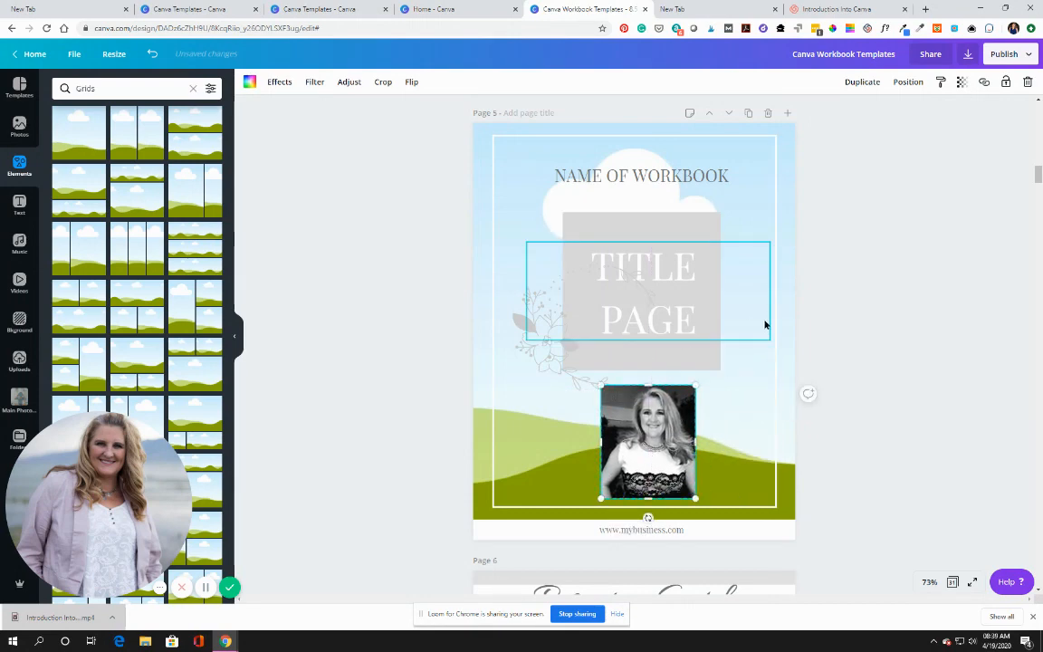
- Fill page 5's full-page grid with the computer photo showing an open laptop beside a coffee cup
click(772, 141)
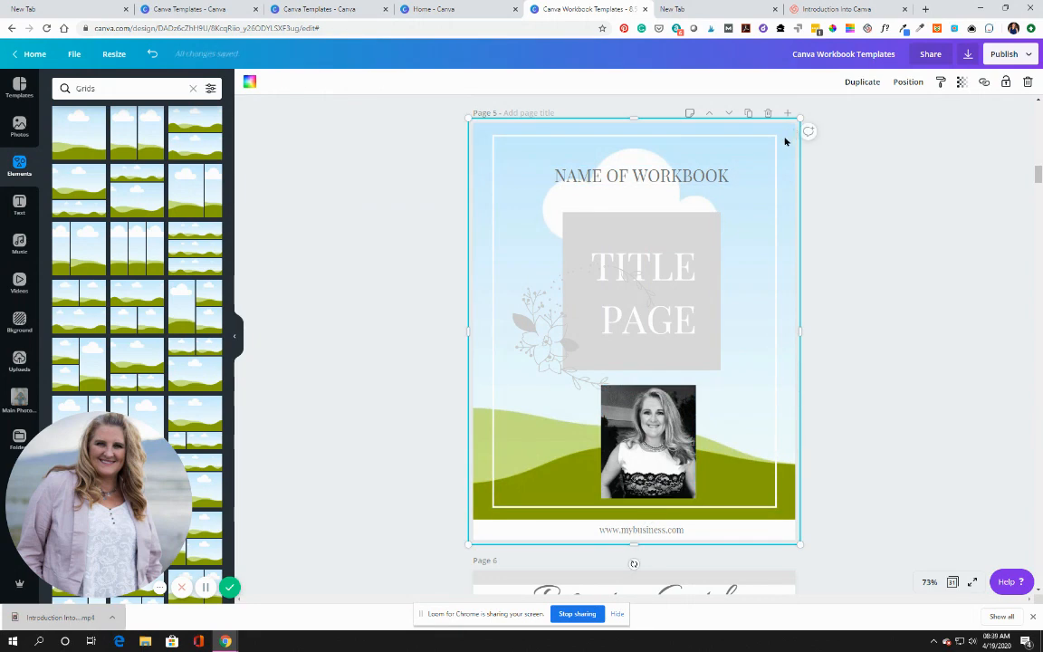
click(19, 127)
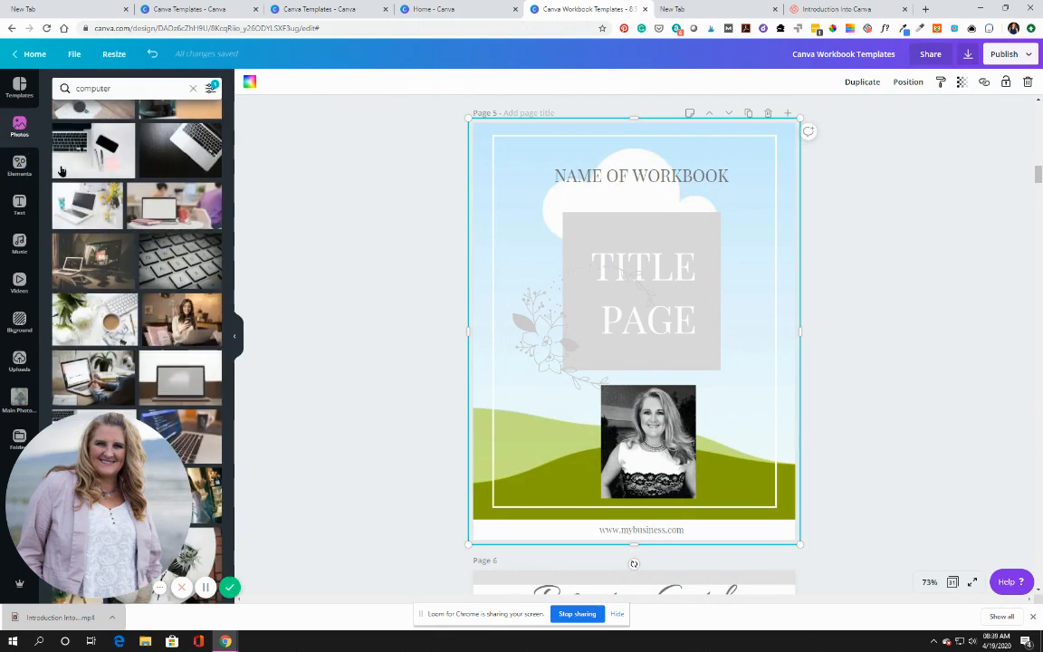
scroll(109, 352, down, 3)
scroll(107, 353, down, 5)
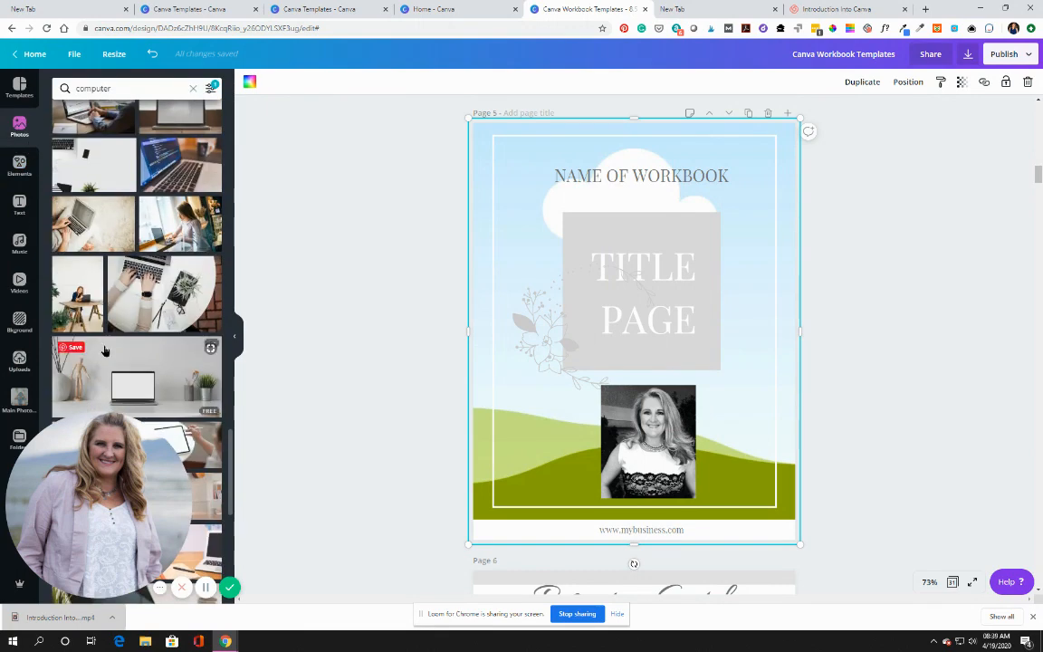
scroll(105, 346, down, 3)
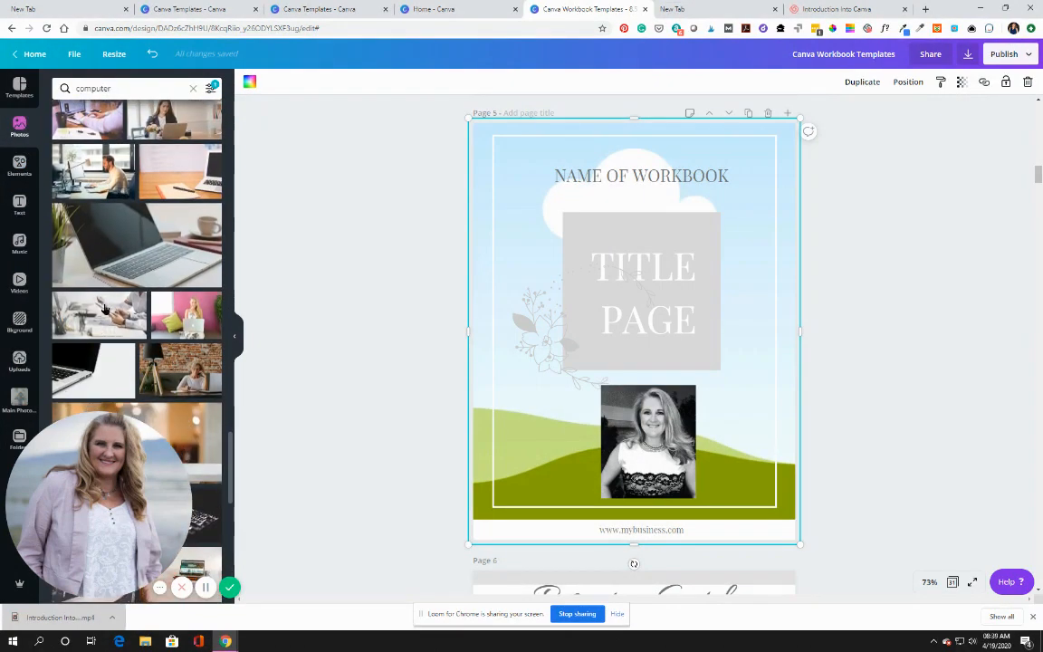
drag(134, 232, 501, 138)
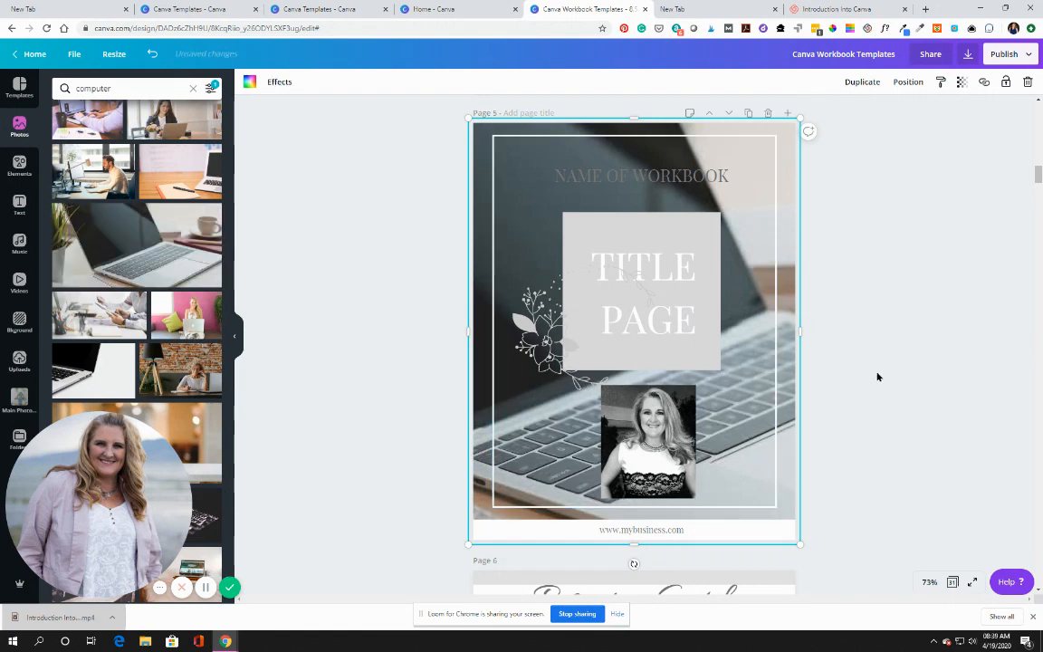
- Try shifting the laptop photo sideways within its full-page frame and discard the crop
double_click(785, 468)
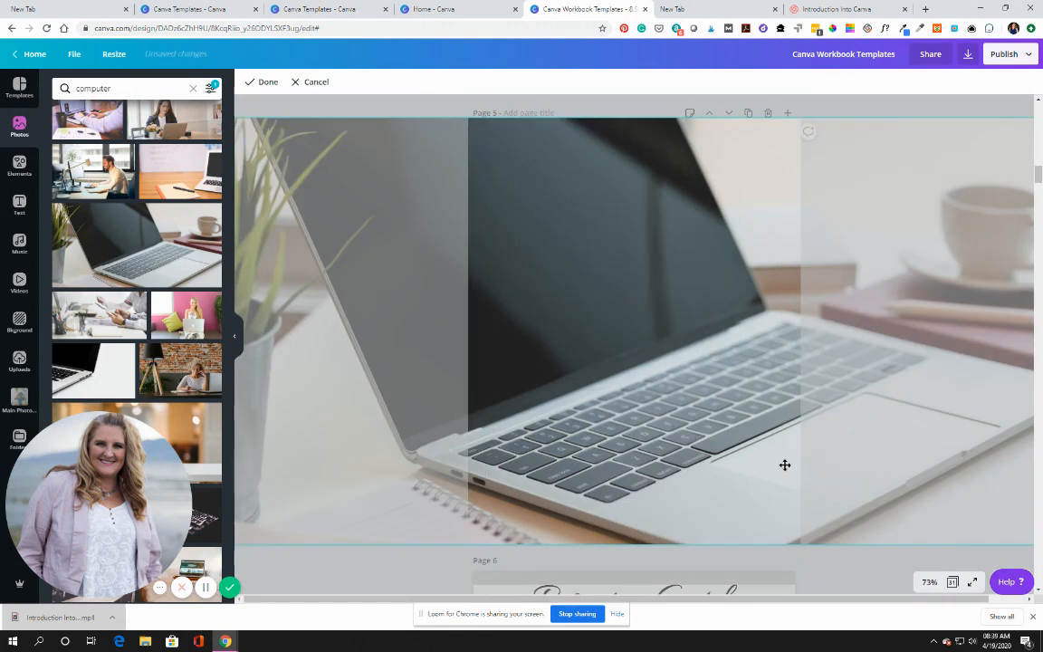
drag(779, 465, 592, 443)
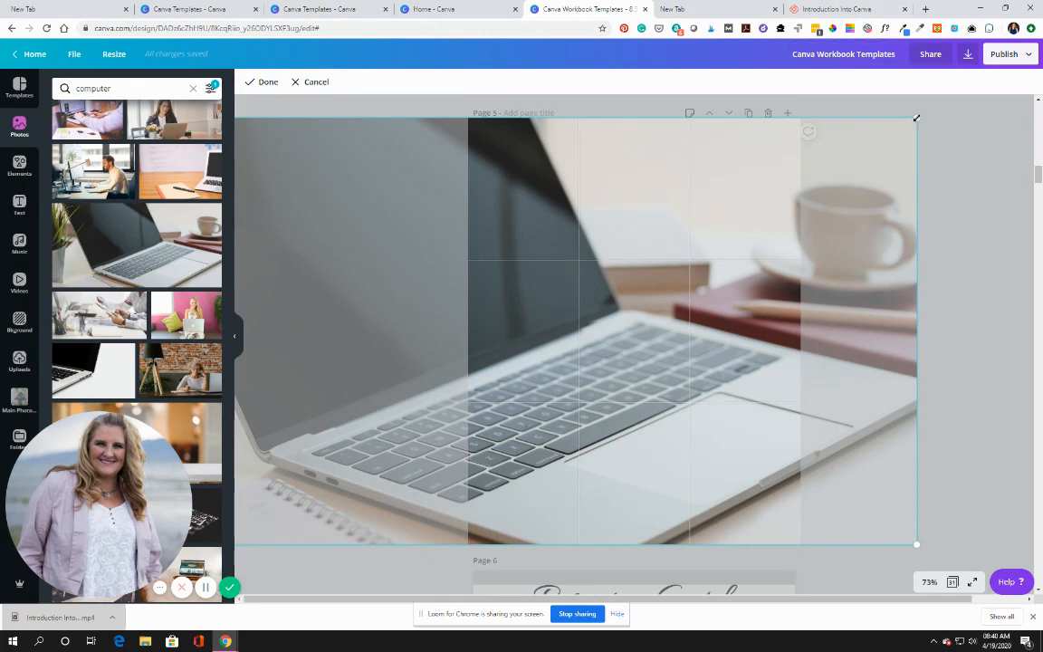
drag(694, 240, 855, 241)
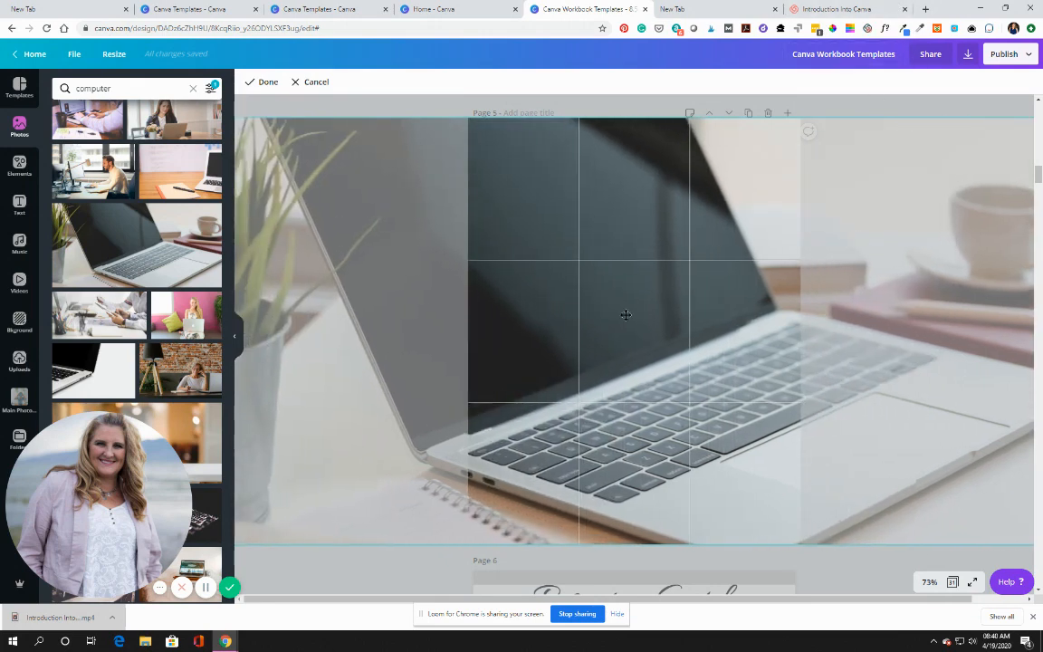
drag(626, 314, 590, 317)
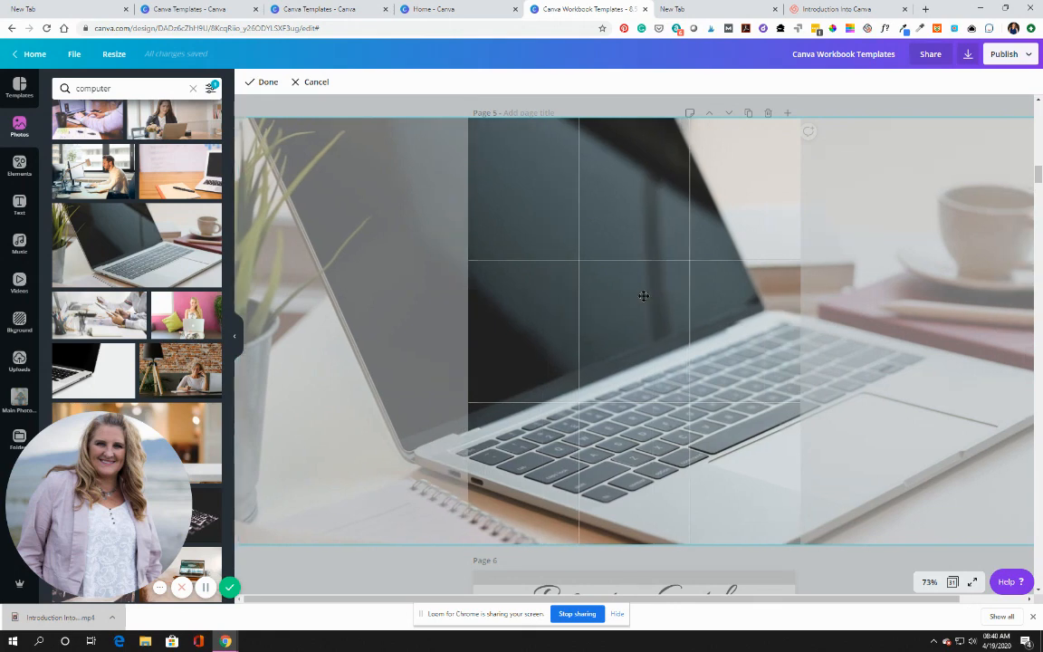
drag(917, 311, 901, 244)
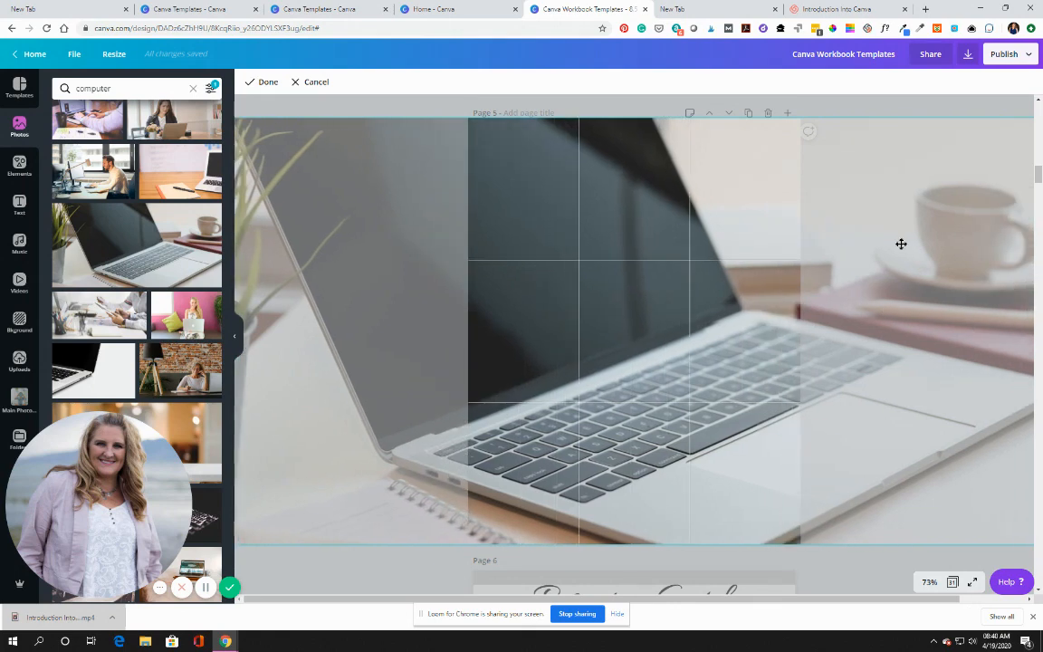
click(307, 87)
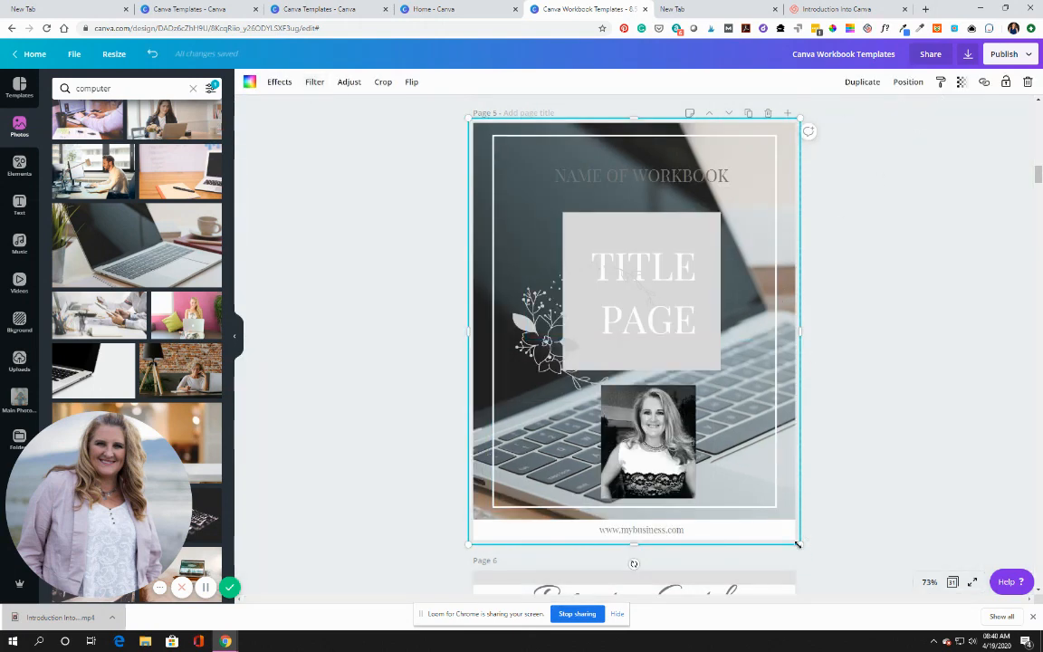
- Shrink and delete page 5's full-page laptop picture, shifting the white border frame slightly right
drag(797, 543, 664, 431)
drag(523, 406, 778, 442)
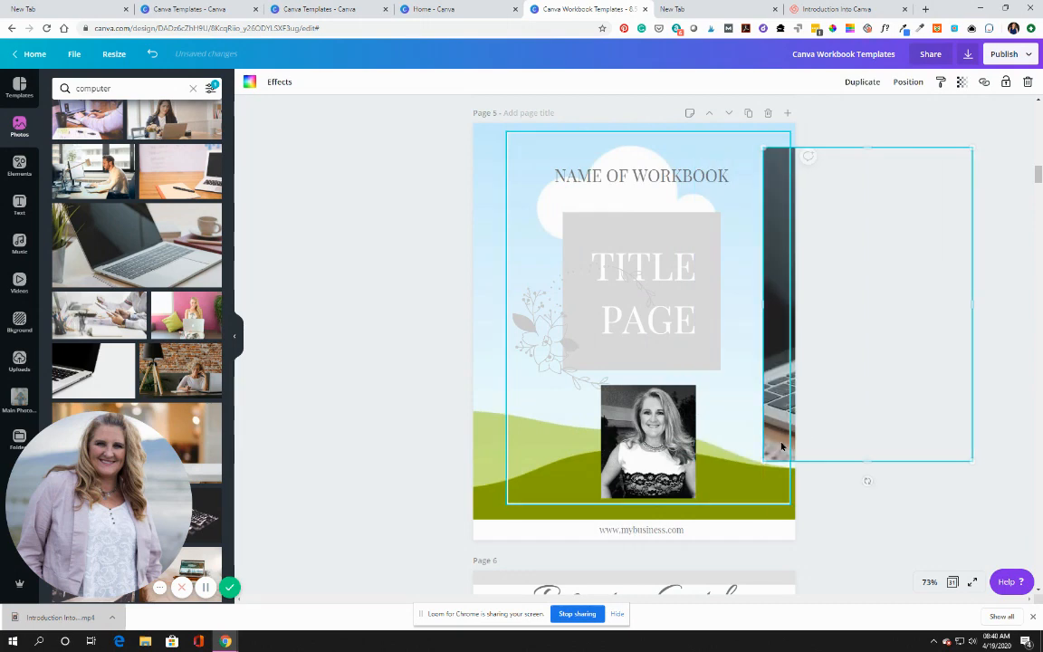
key(Delete)
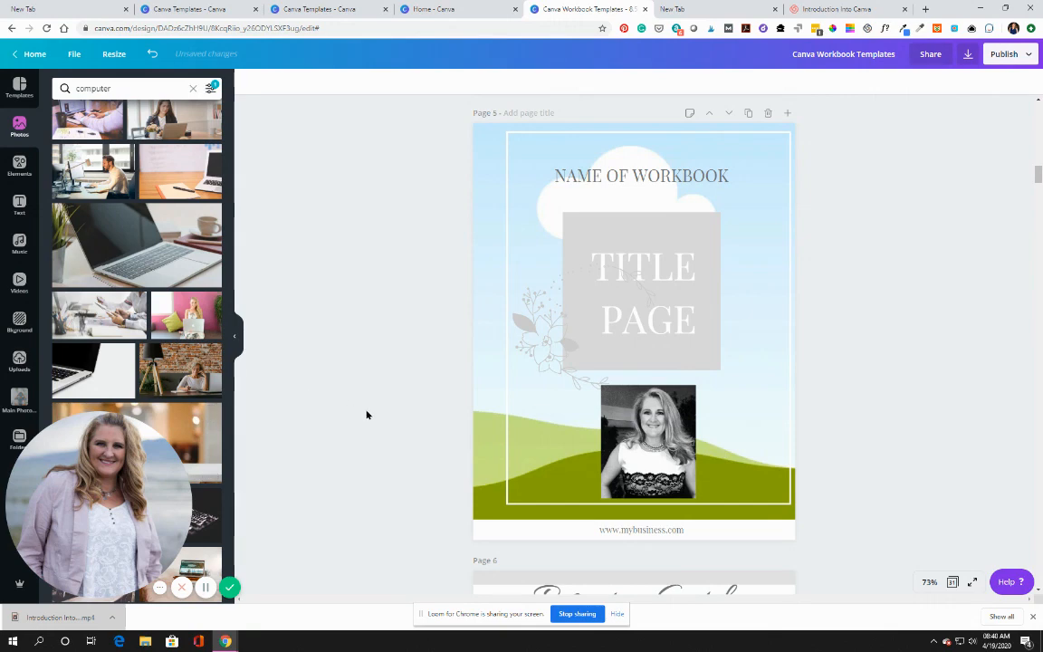
- Move the floral illustration up to the title square's upper left corner and layer it behind the grey square but above the background
drag(531, 351, 533, 284)
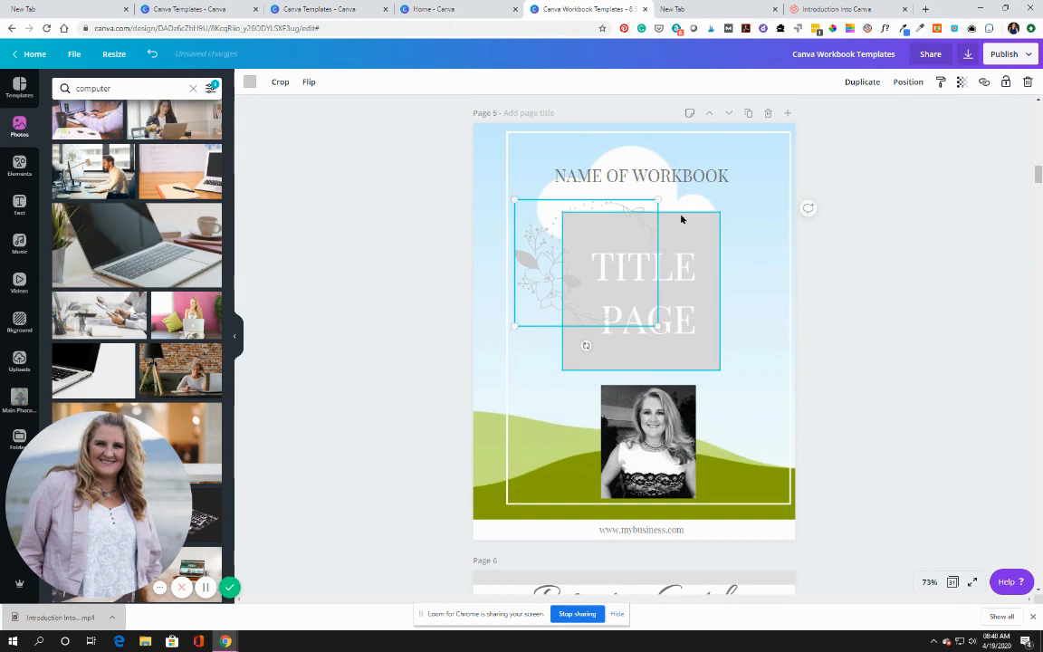
click(910, 84)
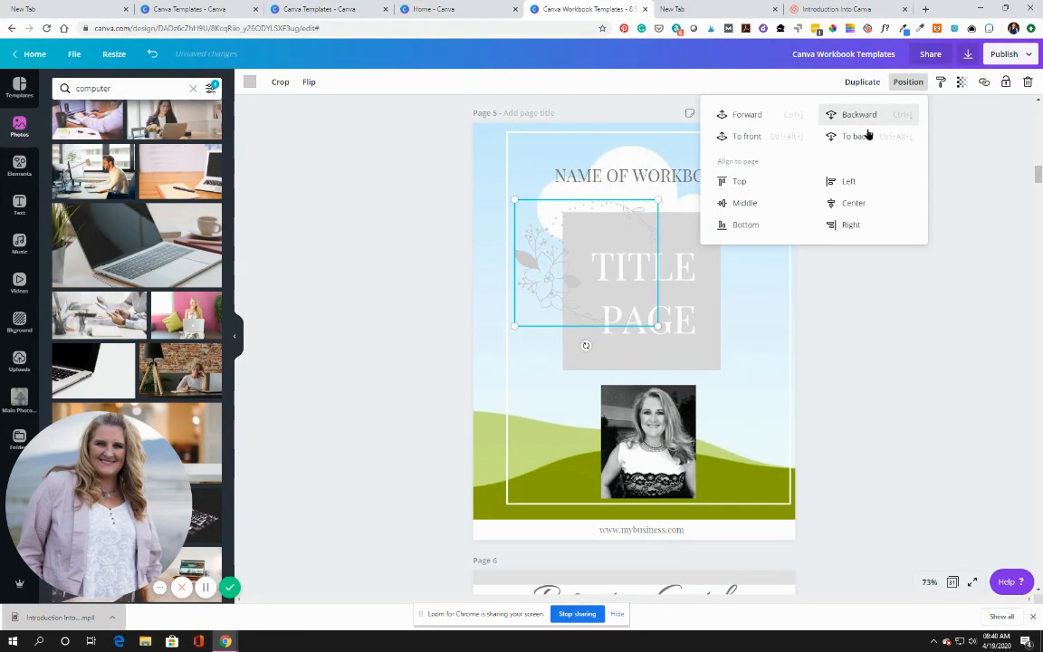
click(867, 135)
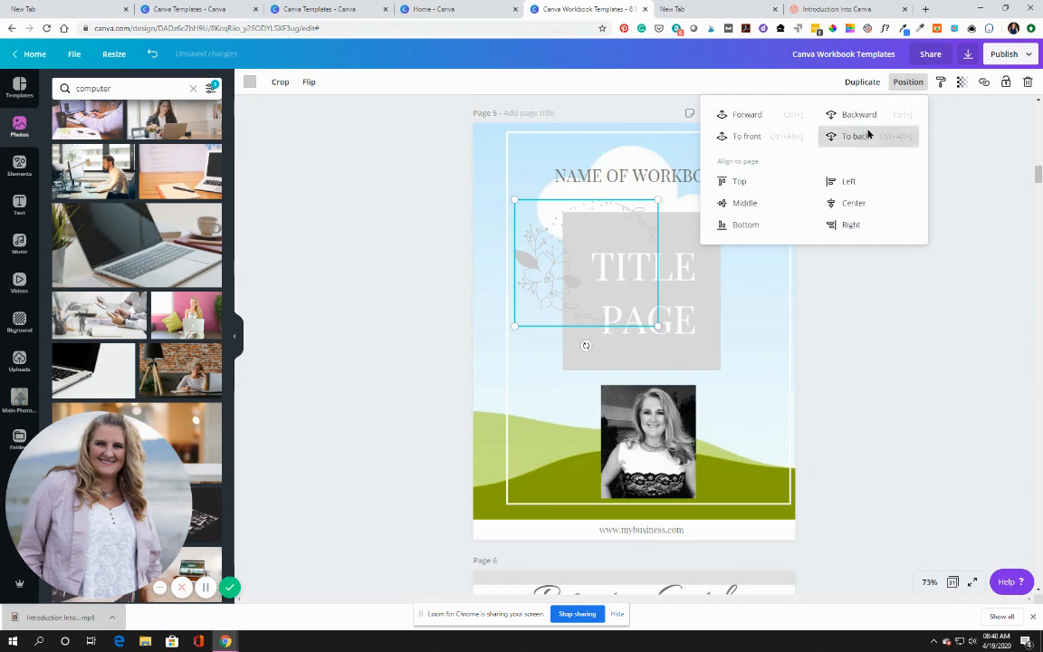
click(727, 115)
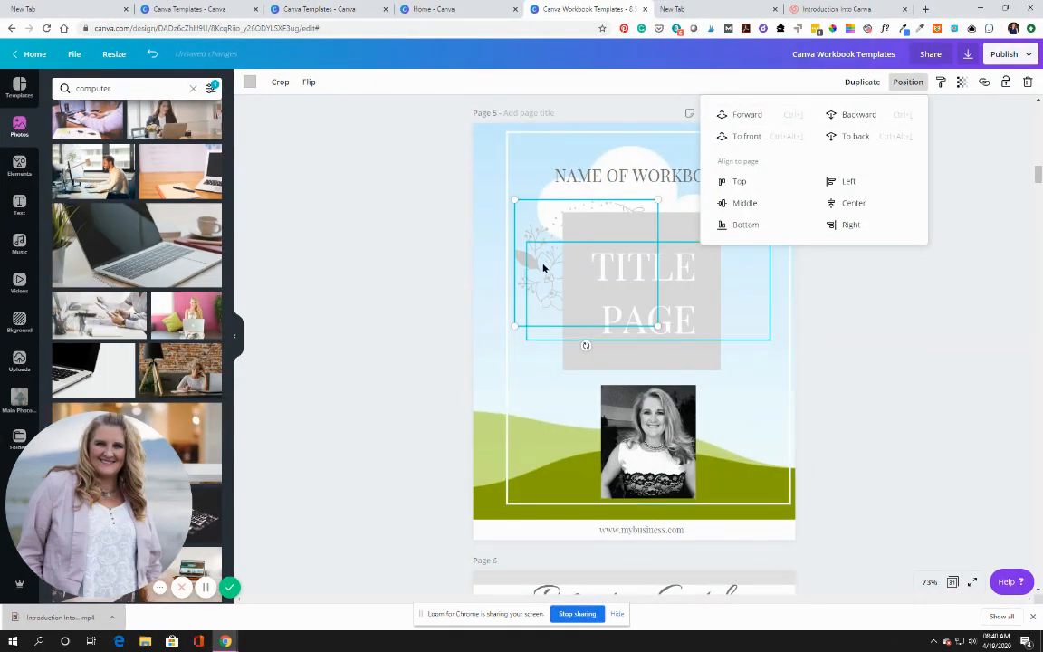
mouse_move(543, 268)
mouse_down()
mouse_move(528, 284)
mouse_move(564, 269)
mouse_move(543, 263)
mouse_up()
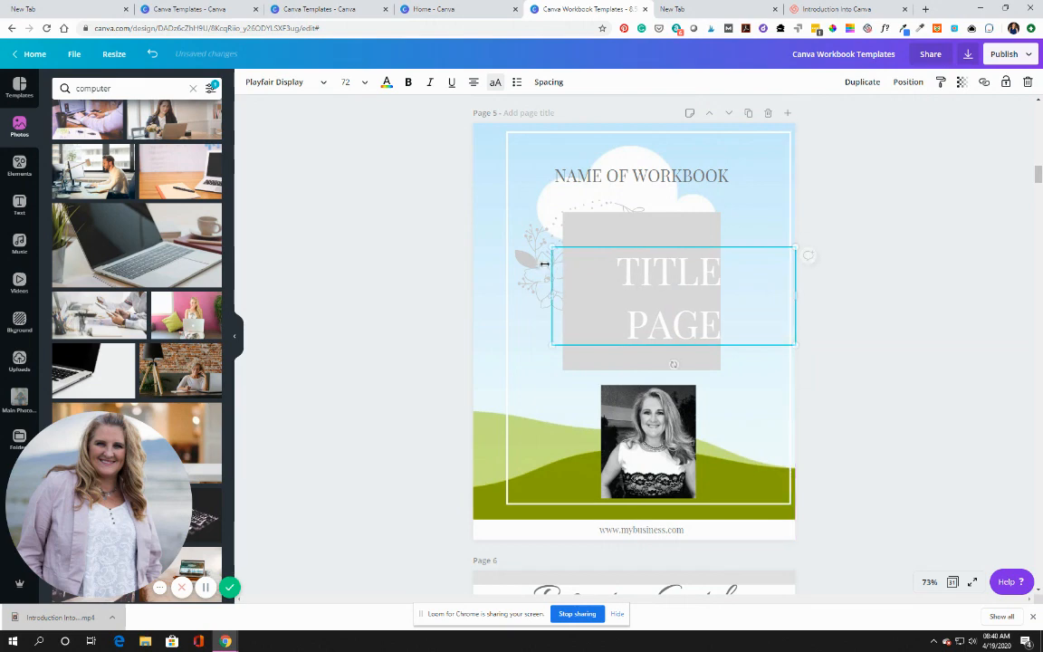
- Shift page 5's white border frame inward around the title content and centre the TITLE PAGE text on the grey square
click(528, 266)
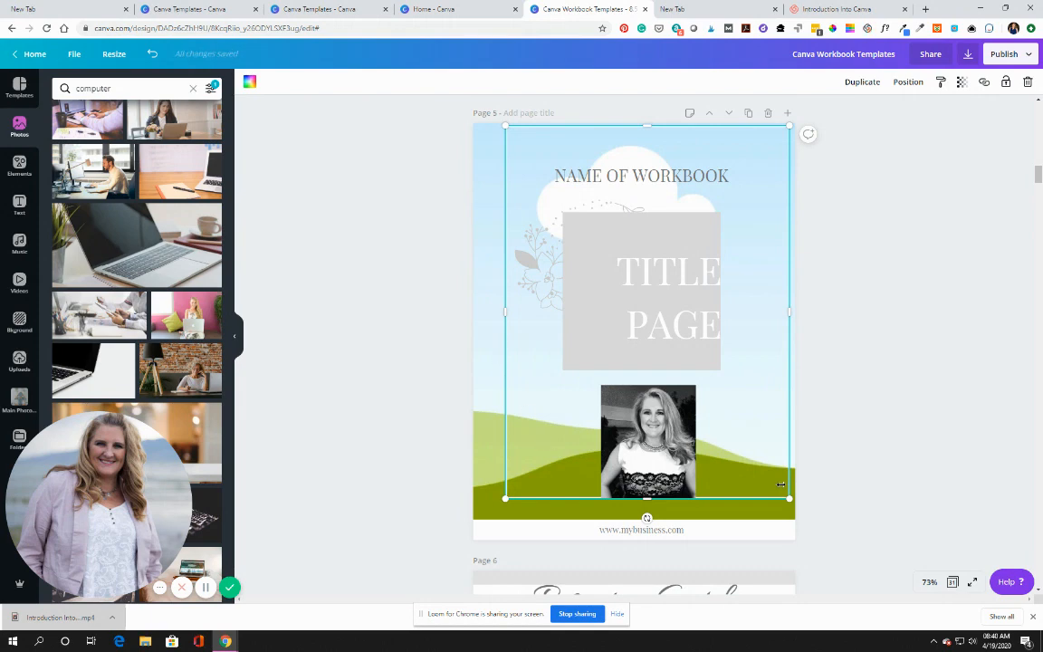
drag(763, 451, 906, 441)
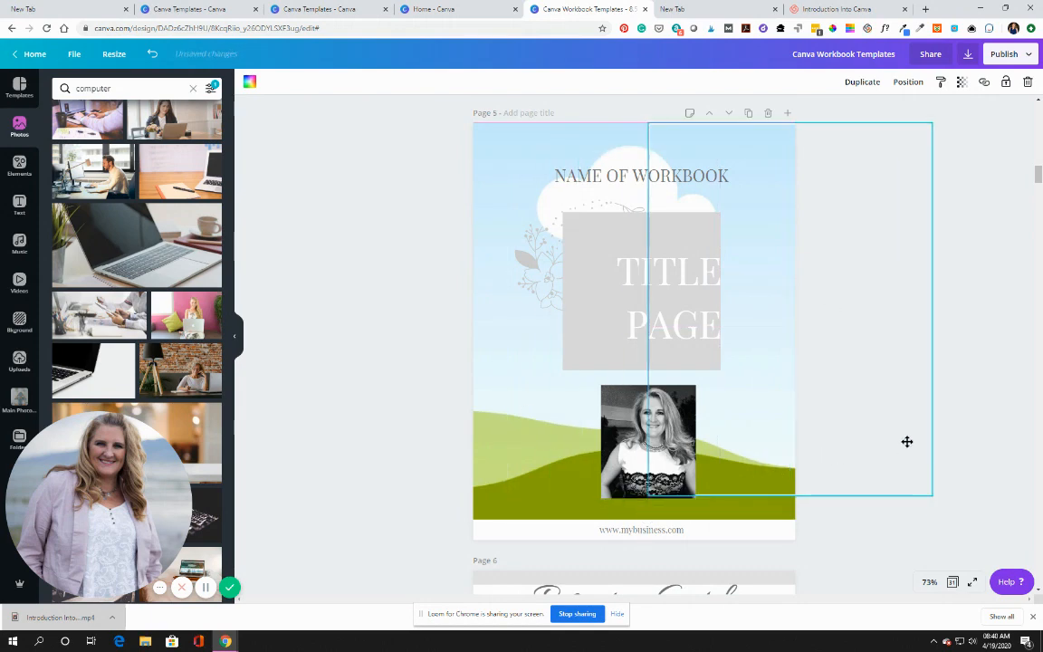
mouse_move(534, 284)
mouse_down()
mouse_move(543, 366)
mouse_move(555, 241)
mouse_move(542, 265)
mouse_up()
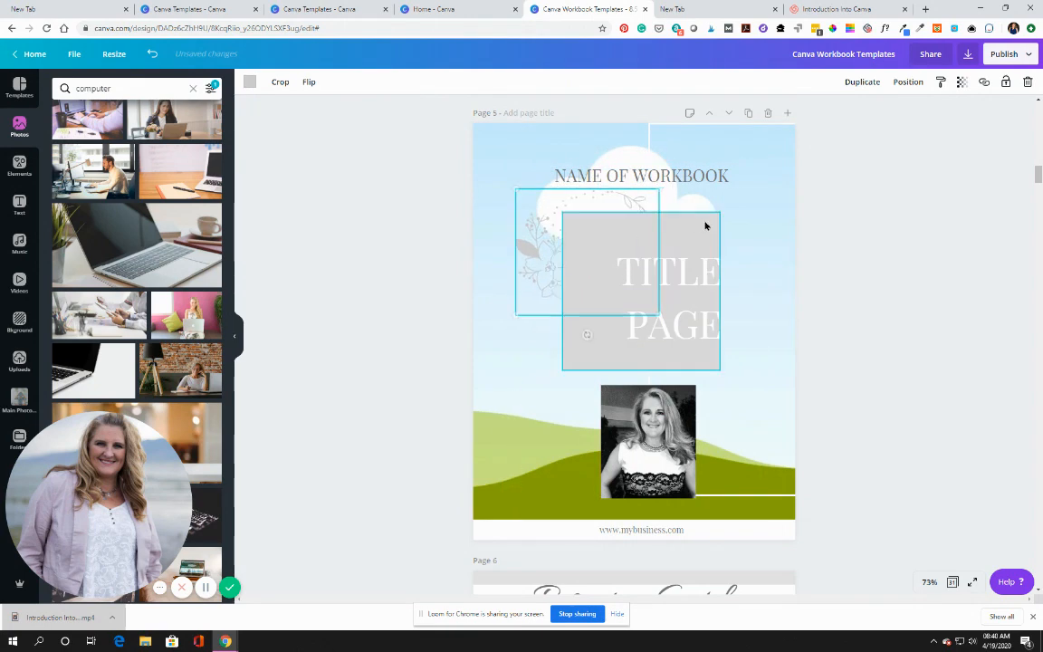
click(752, 498)
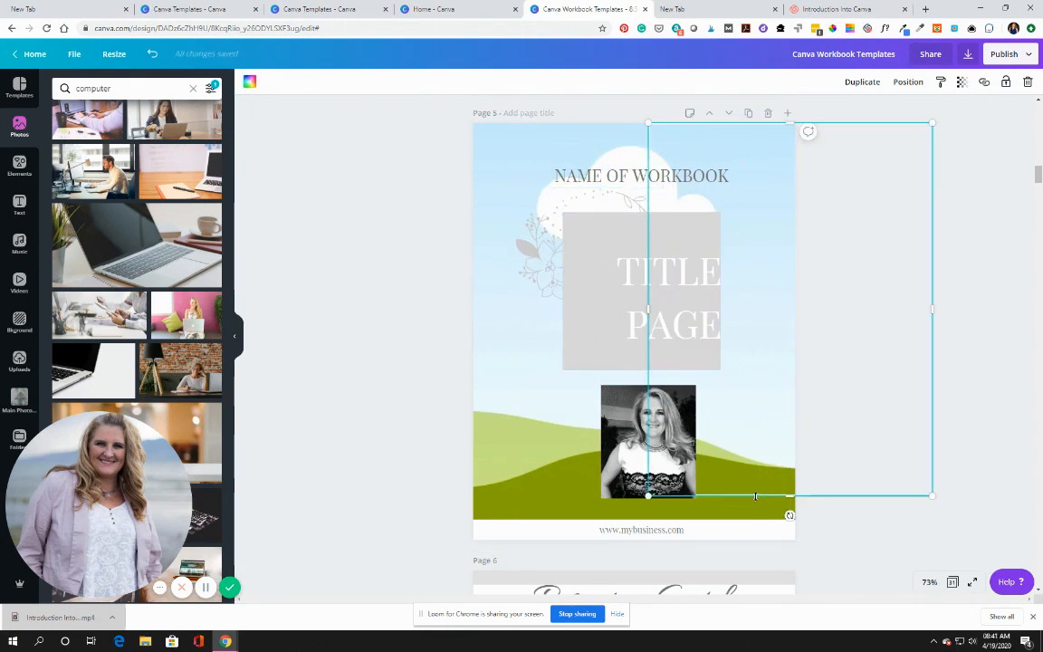
drag(752, 498, 608, 505)
click(650, 340)
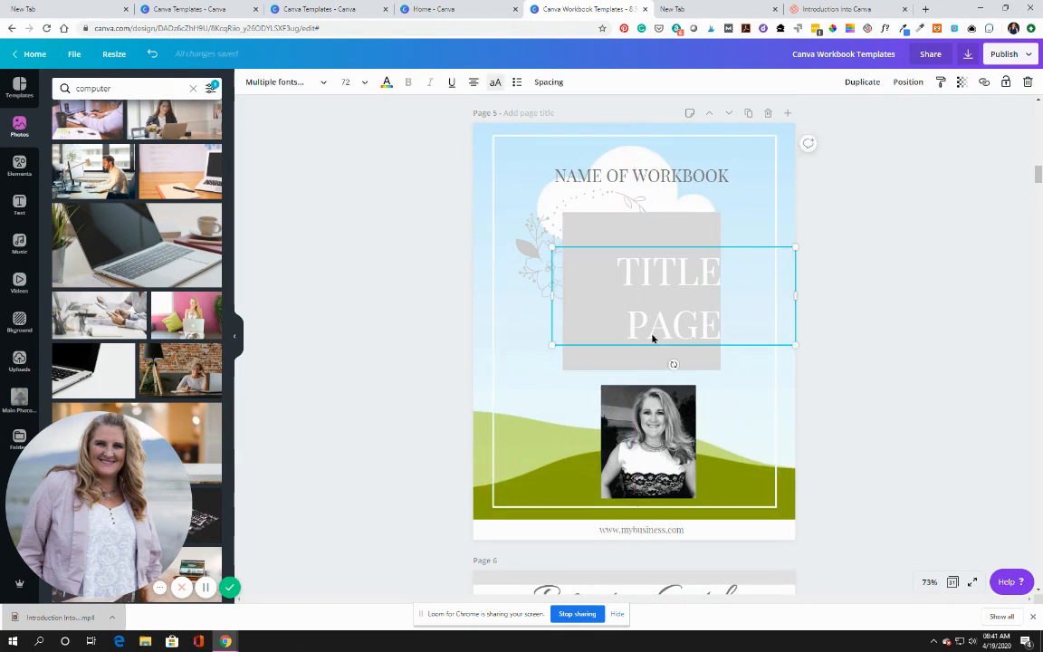
drag(650, 340, 624, 334)
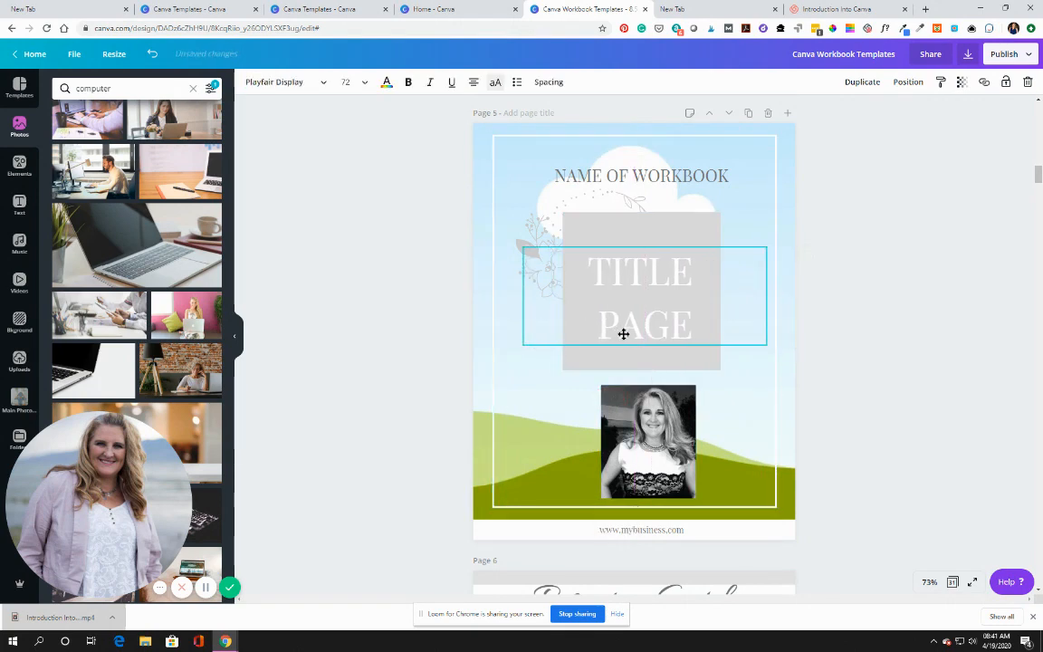
- Widen page 5's white border frame slightly and shorten it to a shallow box around the NAME OF WORKBOOK heading
click(771, 505)
mouse_move(776, 506)
mouse_down()
mouse_move(783, 524)
mouse_move(727, 443)
mouse_move(504, 277)
mouse_move(783, 513)
mouse_up()
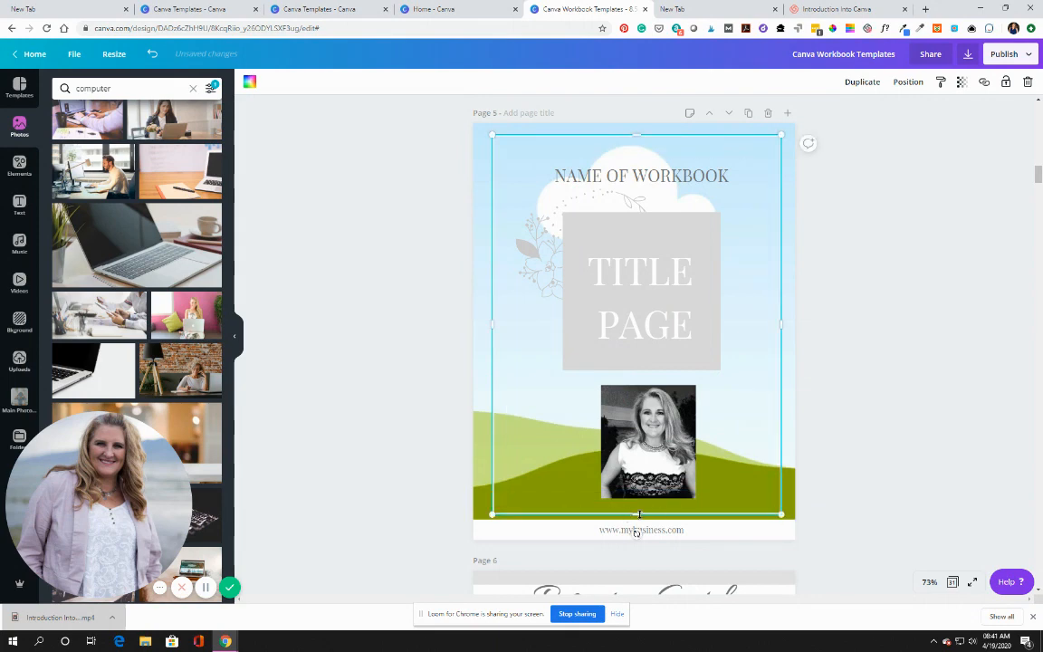
drag(636, 515, 655, 203)
- Nudge the NAME OF WORKBOOK heading up within its frame and move the floral illustration down to the title square's lower left corner
click(659, 169)
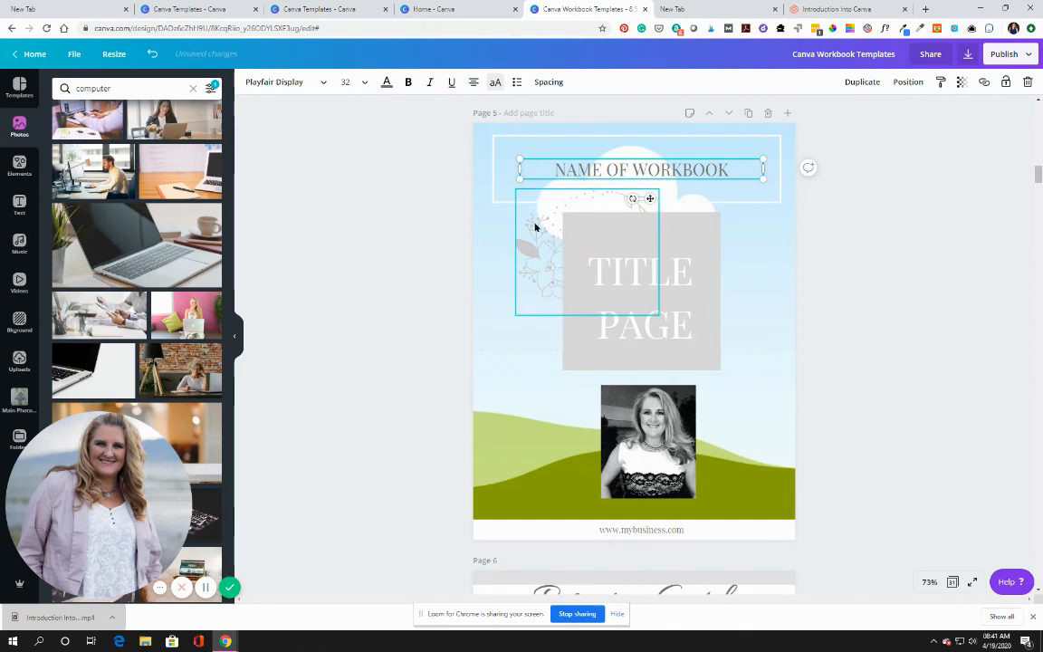
drag(530, 242, 529, 306)
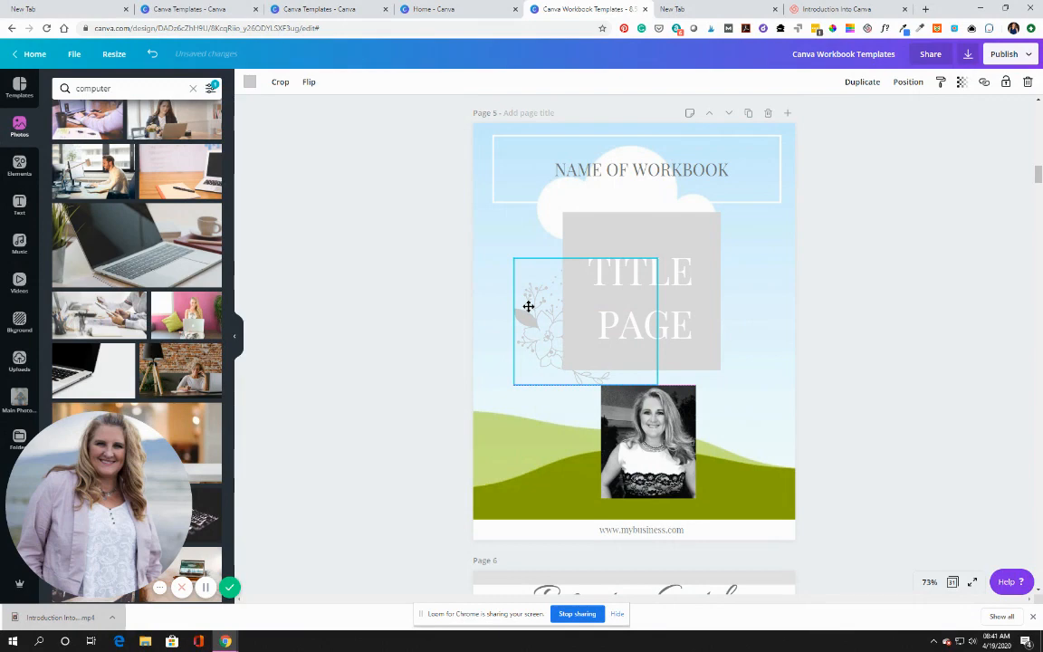
drag(528, 306, 528, 306)
scroll(256, 292, down, 2)
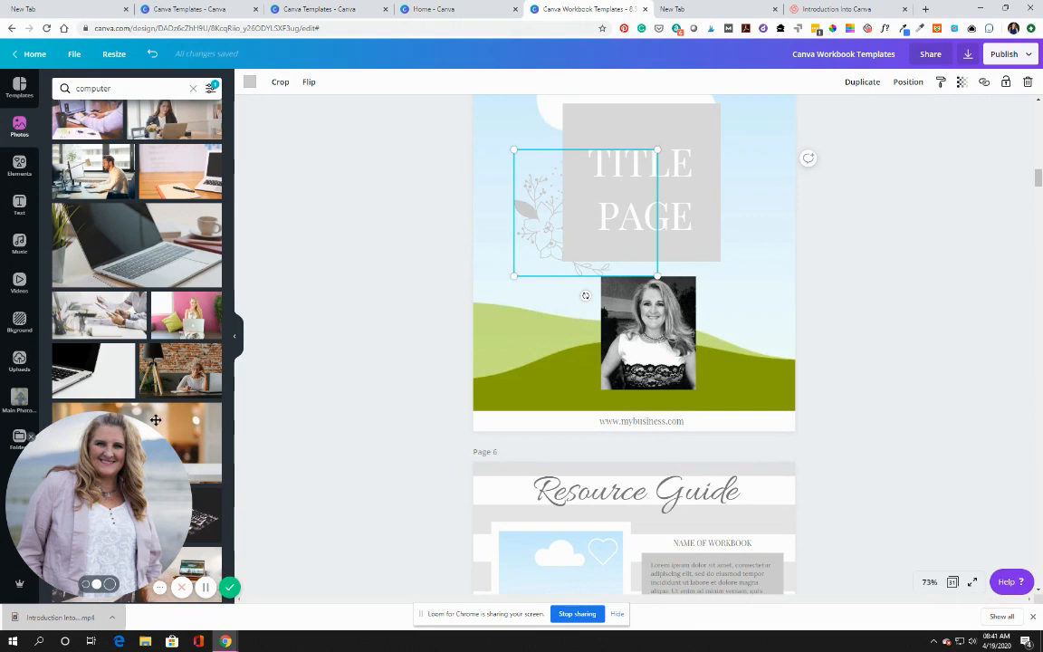
click(192, 432)
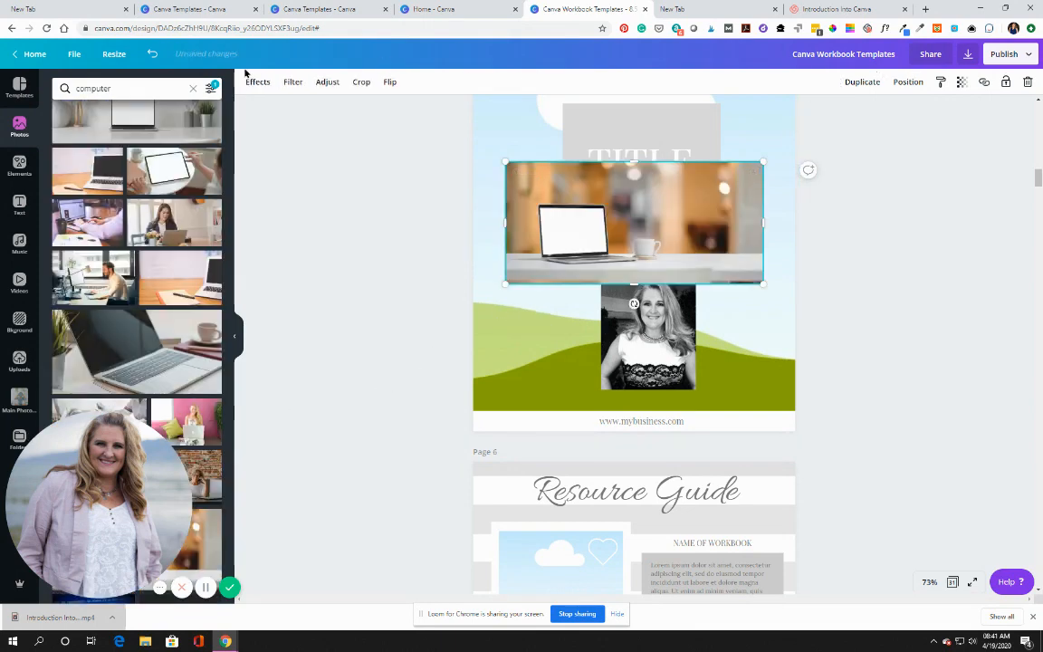
click(151, 54)
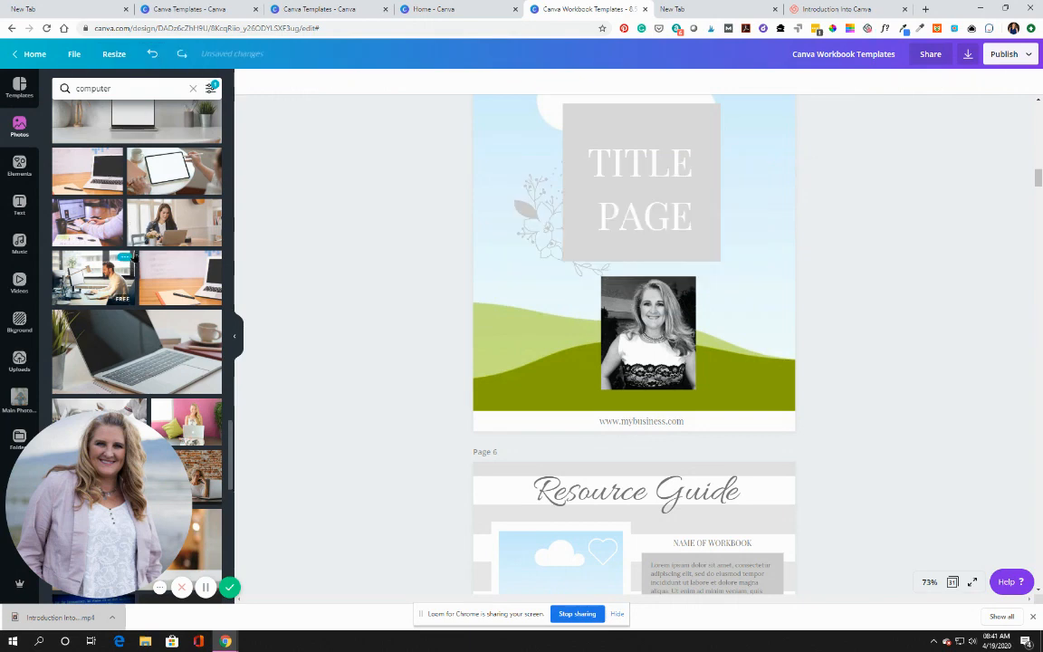
- Fill page 5's background with the computer photo showing a white keyboard and black mouse pad on a wooden desk
scroll(134, 257, down, 15)
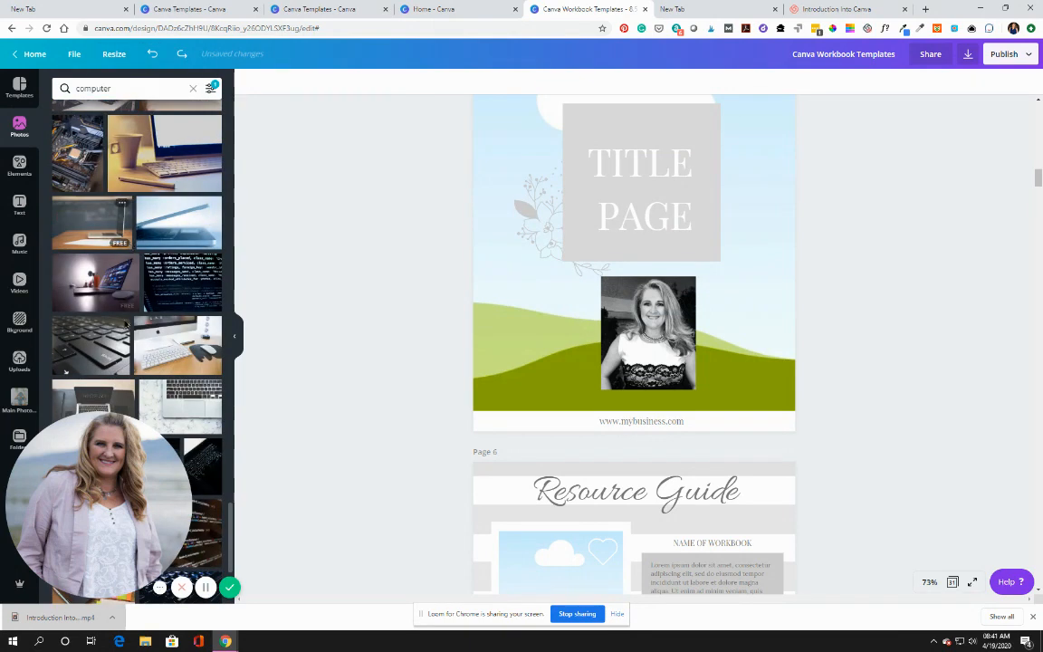
scroll(125, 323, down, 1)
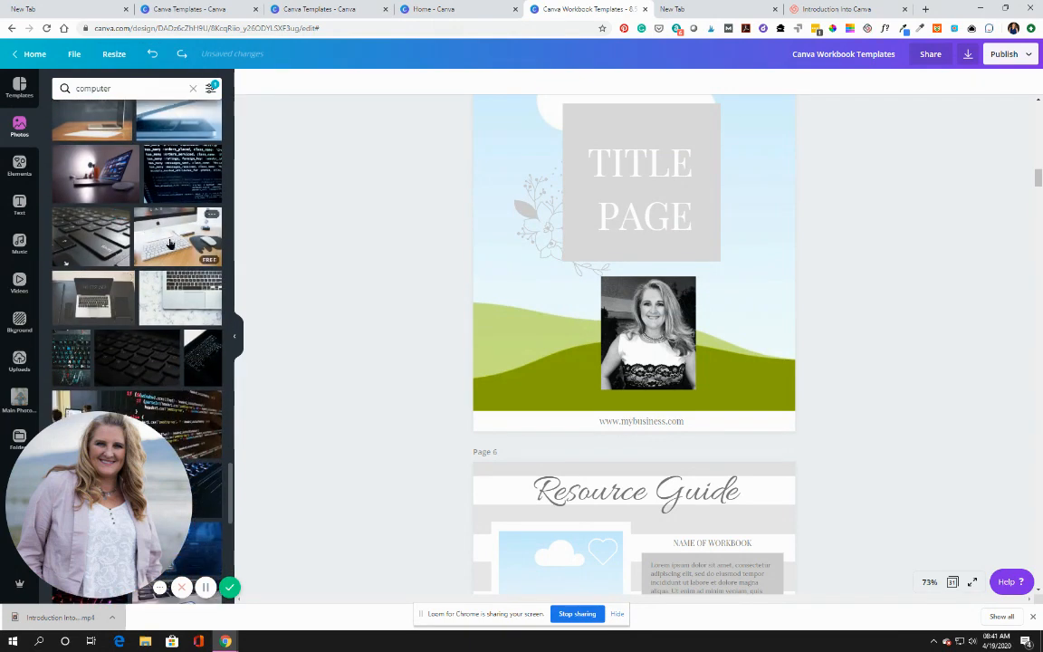
drag(169, 242, 490, 352)
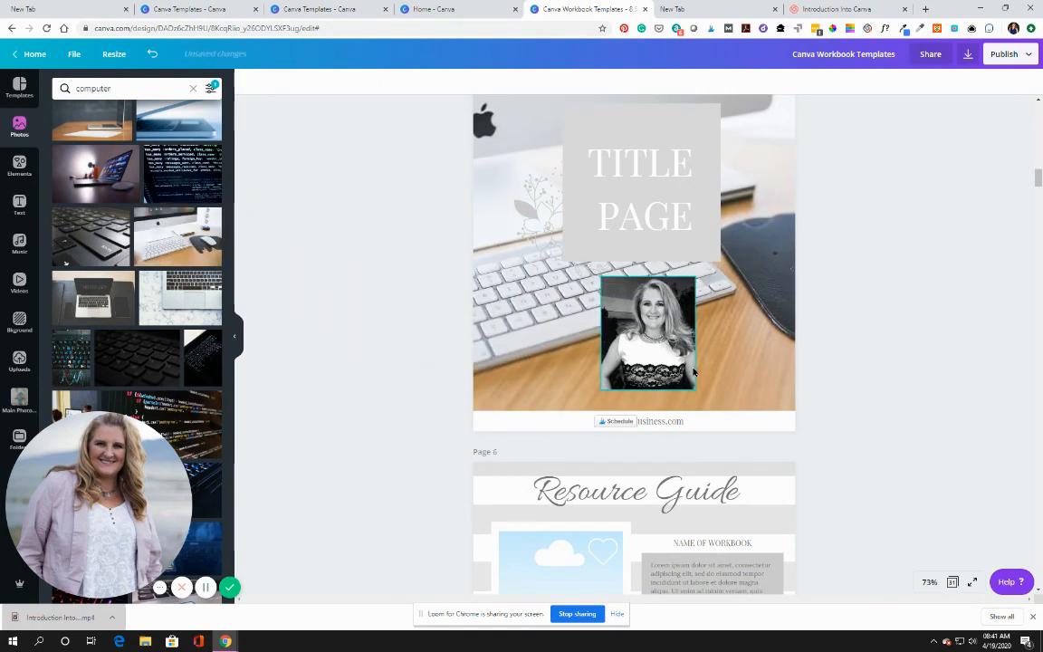
- Nudge page 5's NAME OF WORKBOOK heading slightly left and recolor its text white
scroll(688, 362, up, 2)
drag(686, 229, 681, 222)
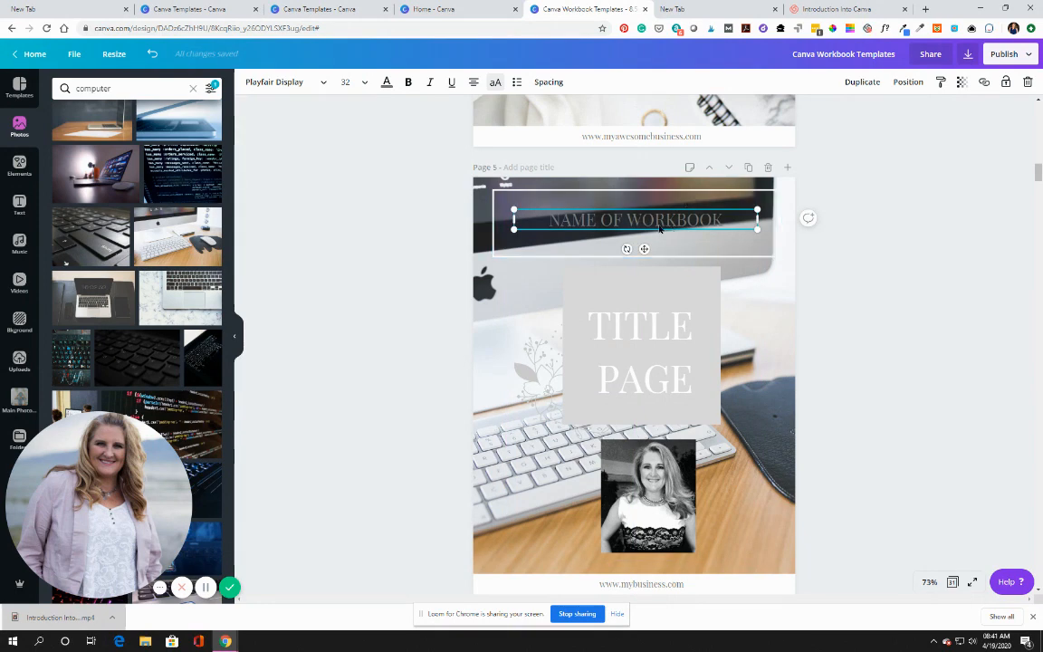
click(386, 82)
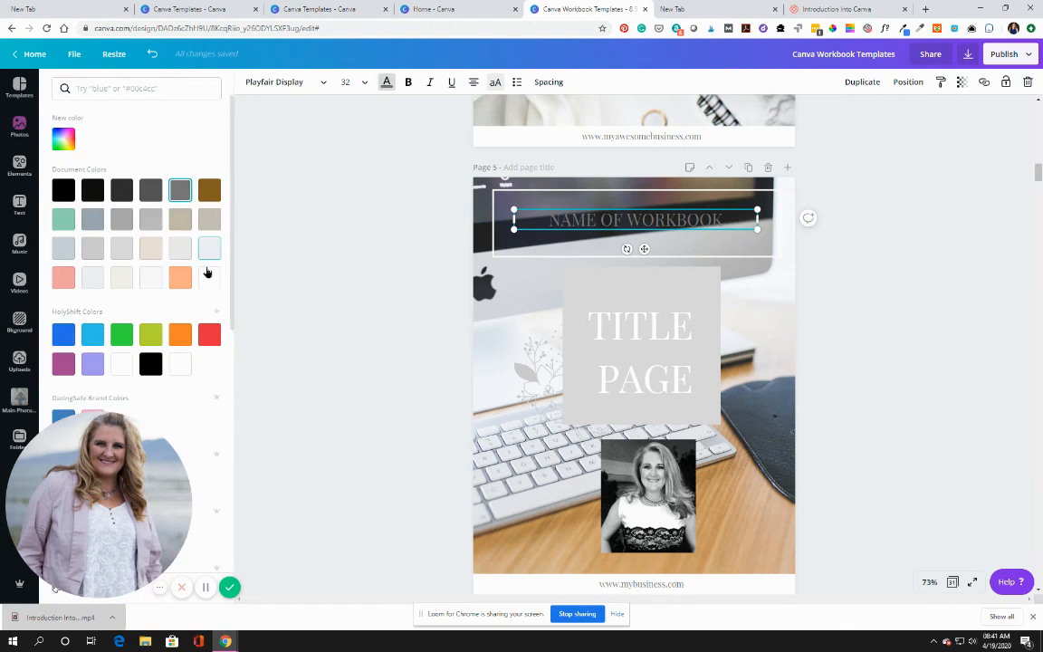
click(208, 280)
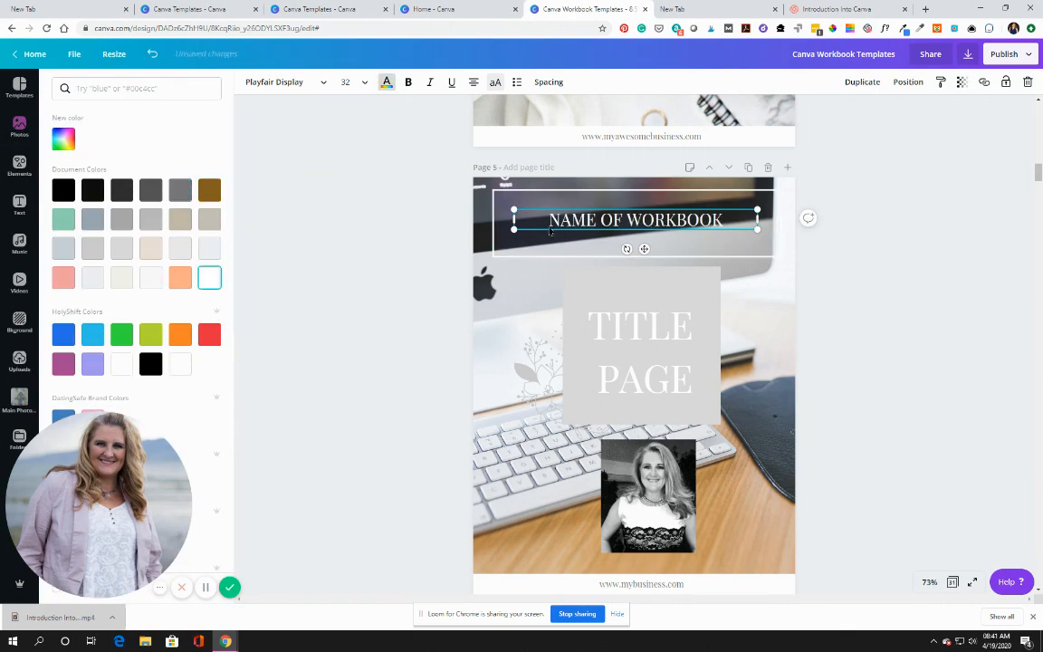
- Recolor the NAME OF WORKBOOK heading with the HolyShift purple and brighten it to the custom magenta #cb21ad
scroll(98, 335, down, 2)
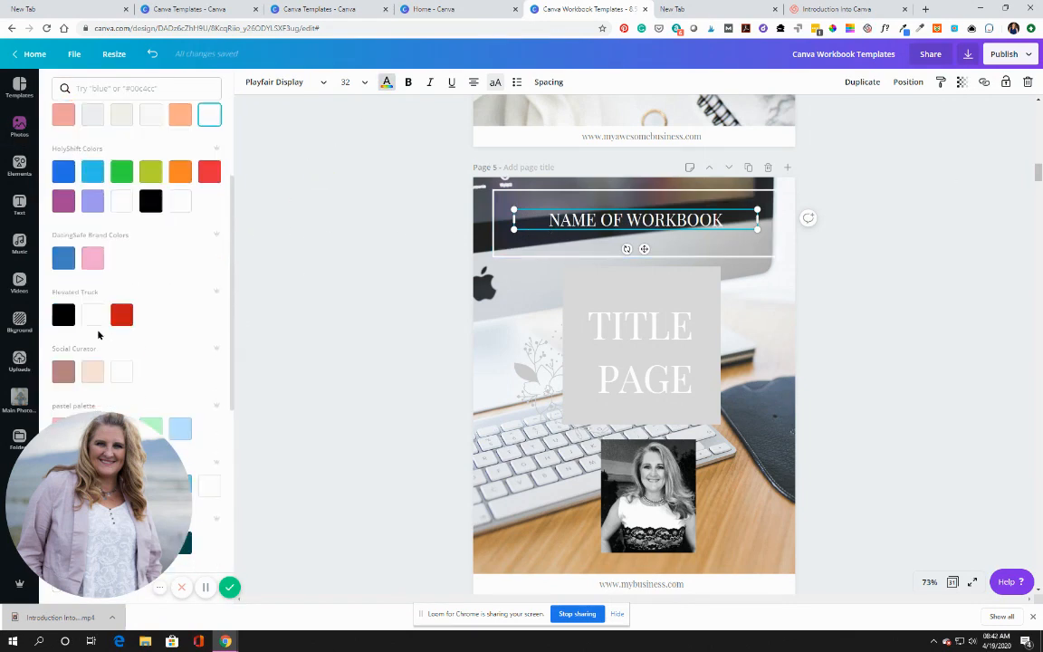
click(63, 202)
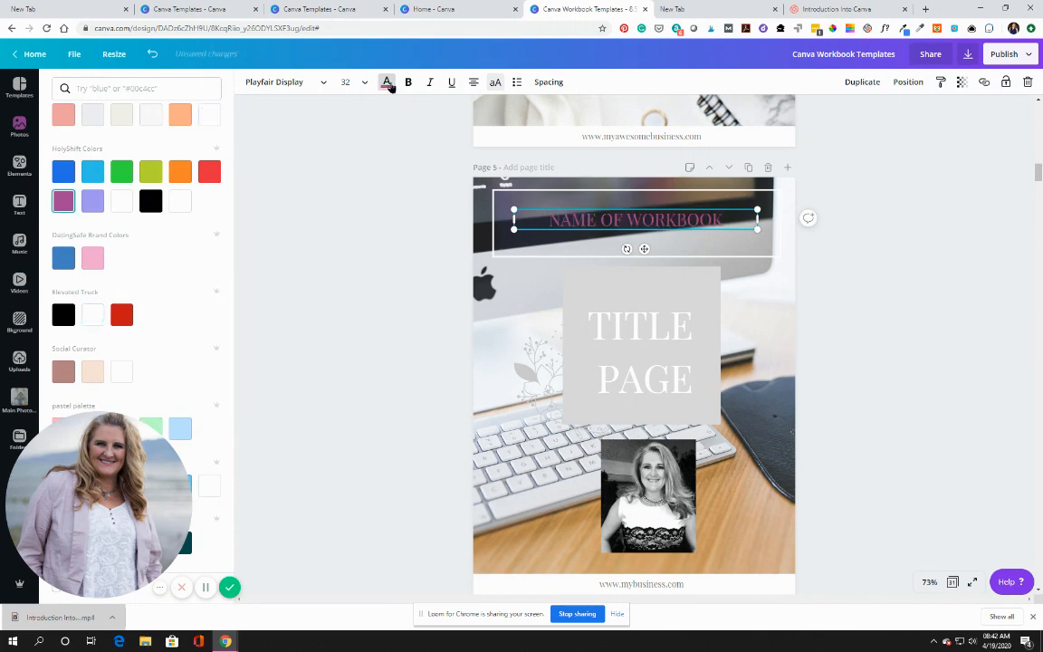
click(387, 83)
click(388, 83)
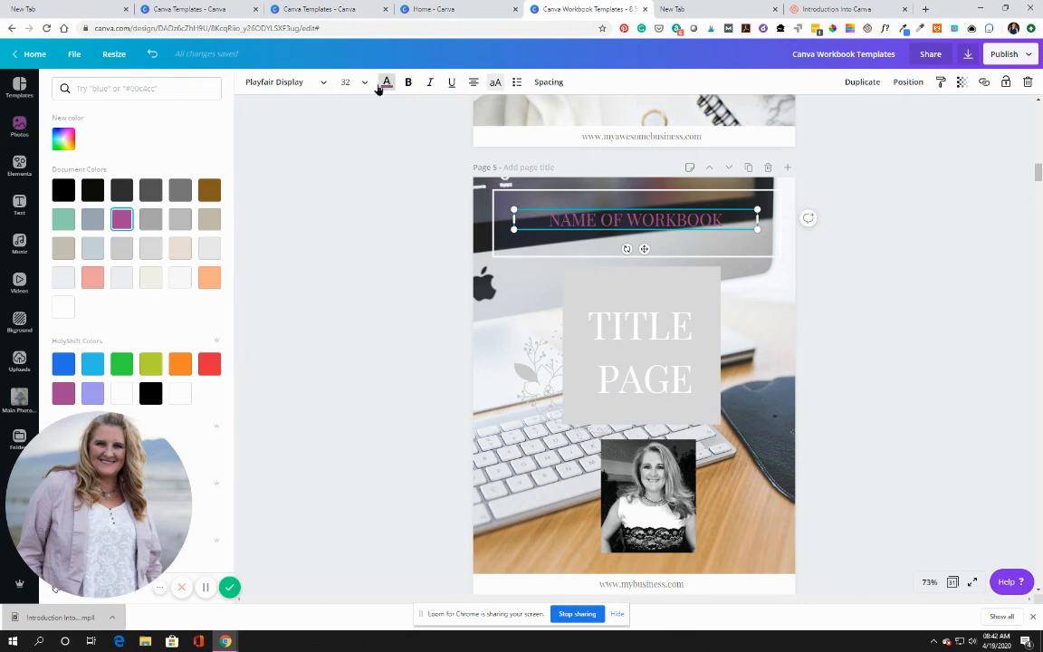
click(63, 139)
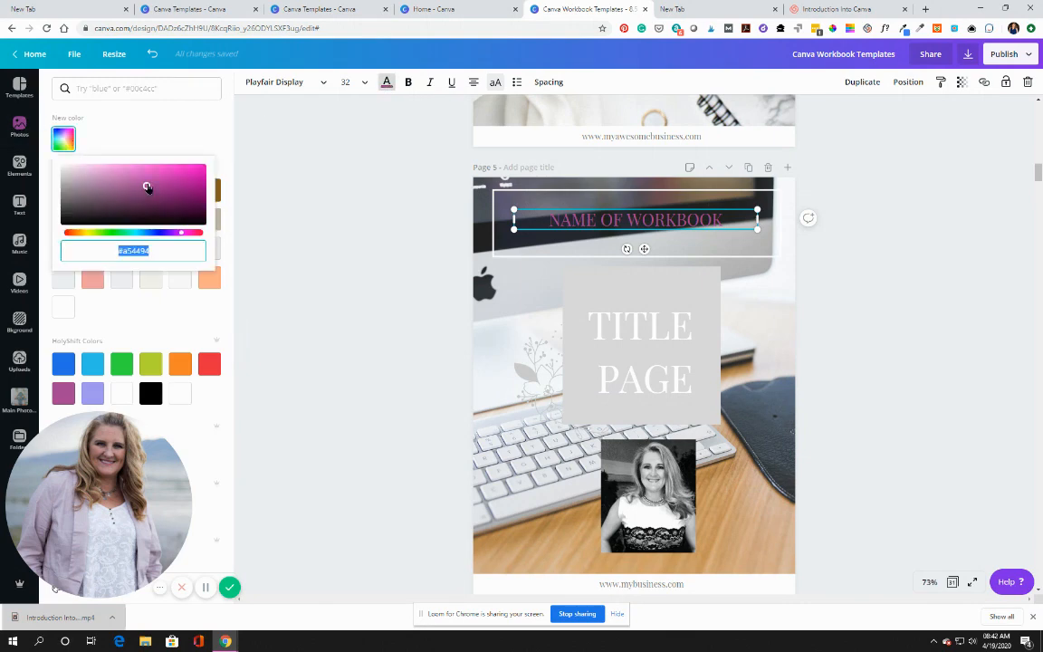
drag(147, 186, 183, 177)
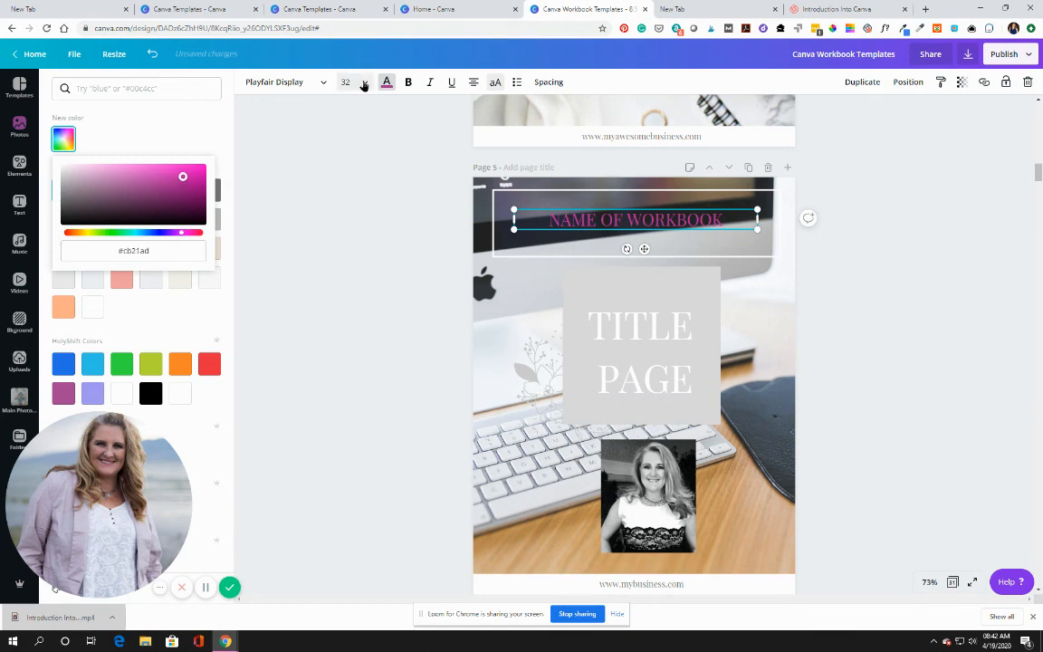
- Set the NAME OF WORKBOOK heading's font size to 48 and move the heading up inside the white frame
click(353, 83)
click(355, 337)
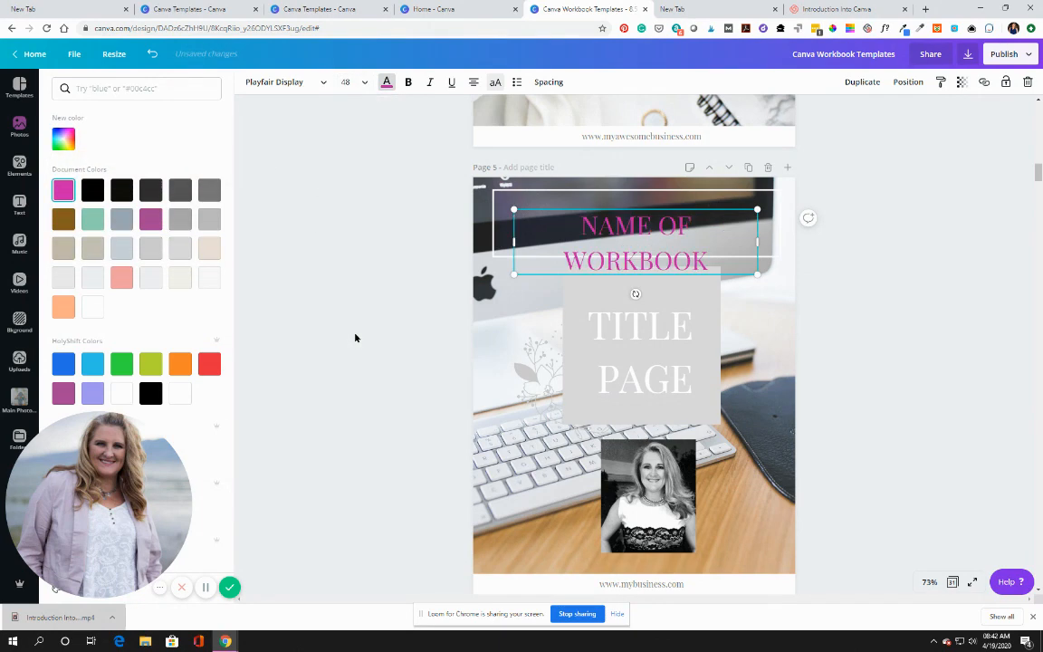
mouse_move(635, 227)
mouse_down()
mouse_move(637, 207)
mouse_move(638, 218)
mouse_up()
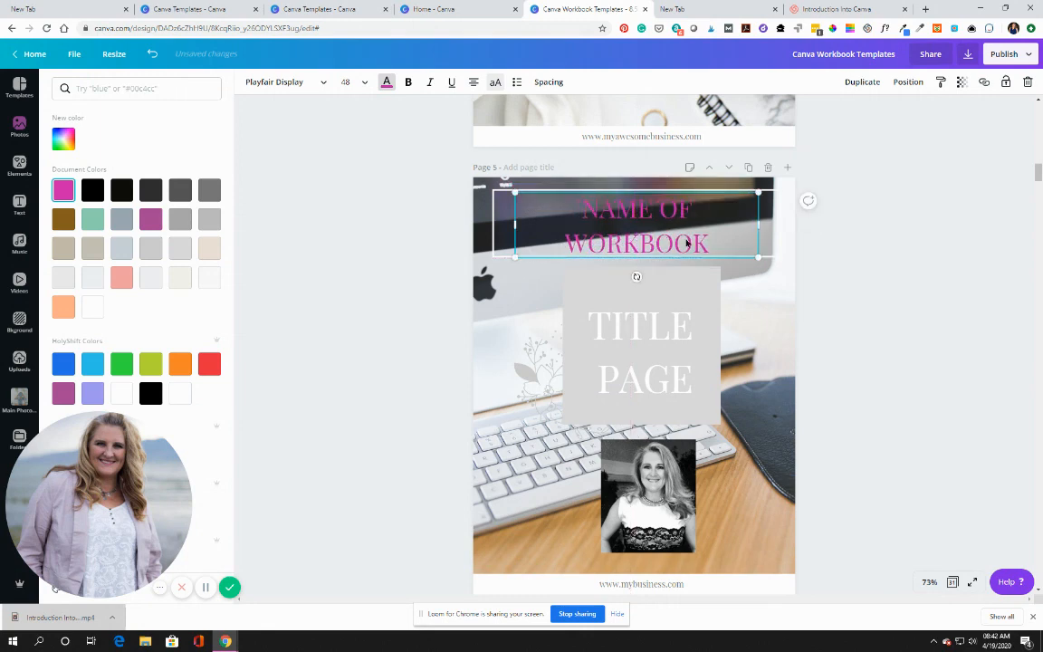
click(904, 318)
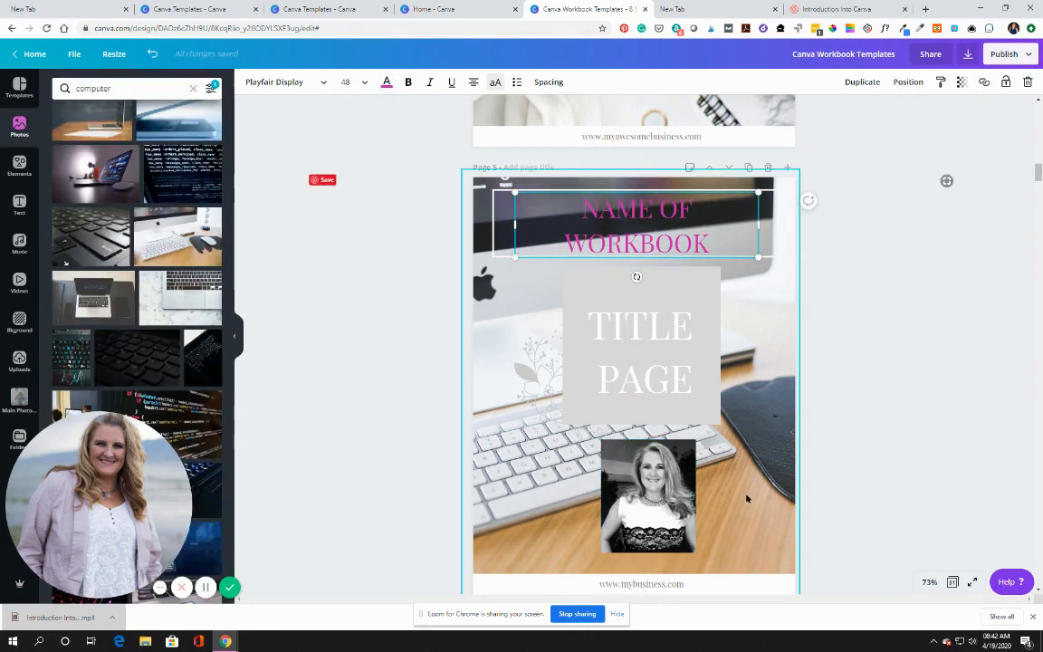
- Recolor the NAME OF WORKBOOK heading salmon pink from the document colors
click(384, 83)
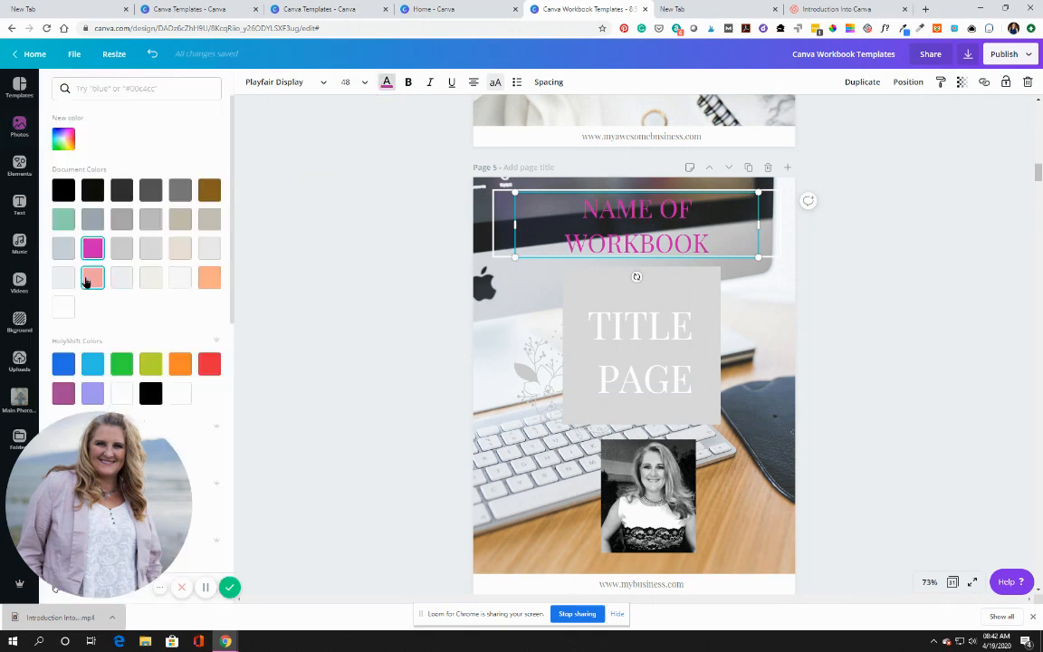
click(87, 282)
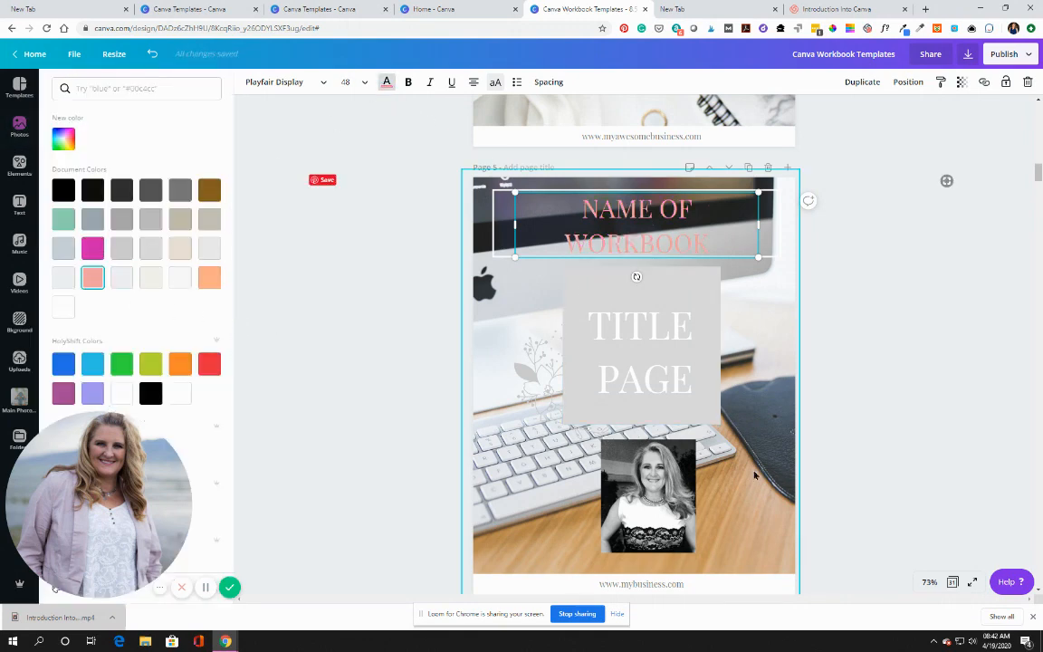
click(742, 397)
- Search the photos for "flowers" and replace page 5's background with the picture of a flower bunch on whitewashed wood planks
click(741, 496)
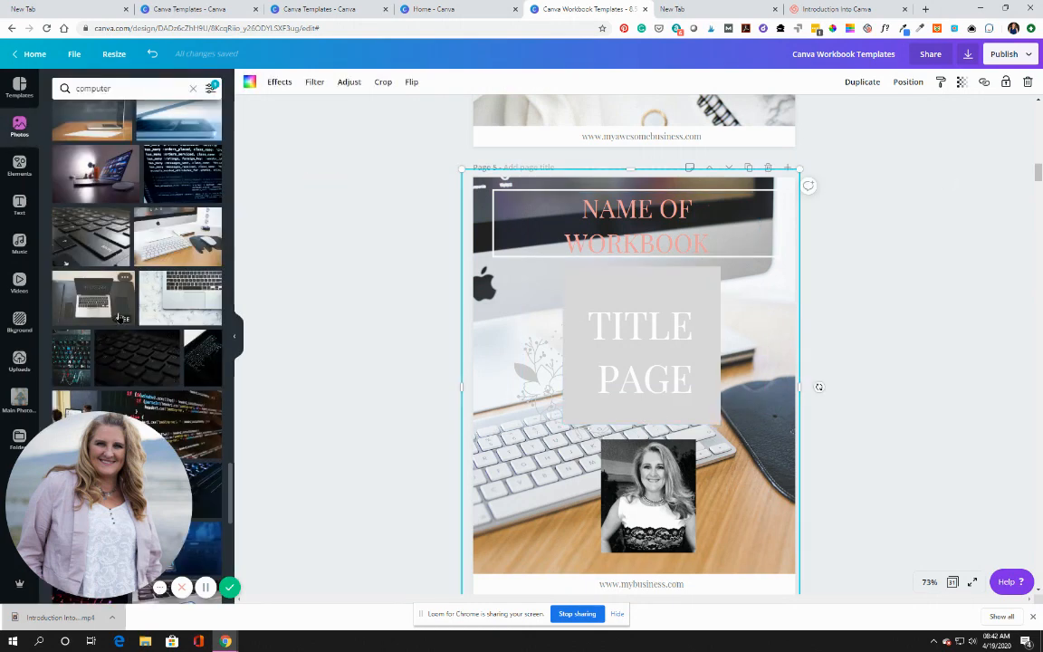
scroll(109, 287, down, 3)
scroll(144, 425, down, 4)
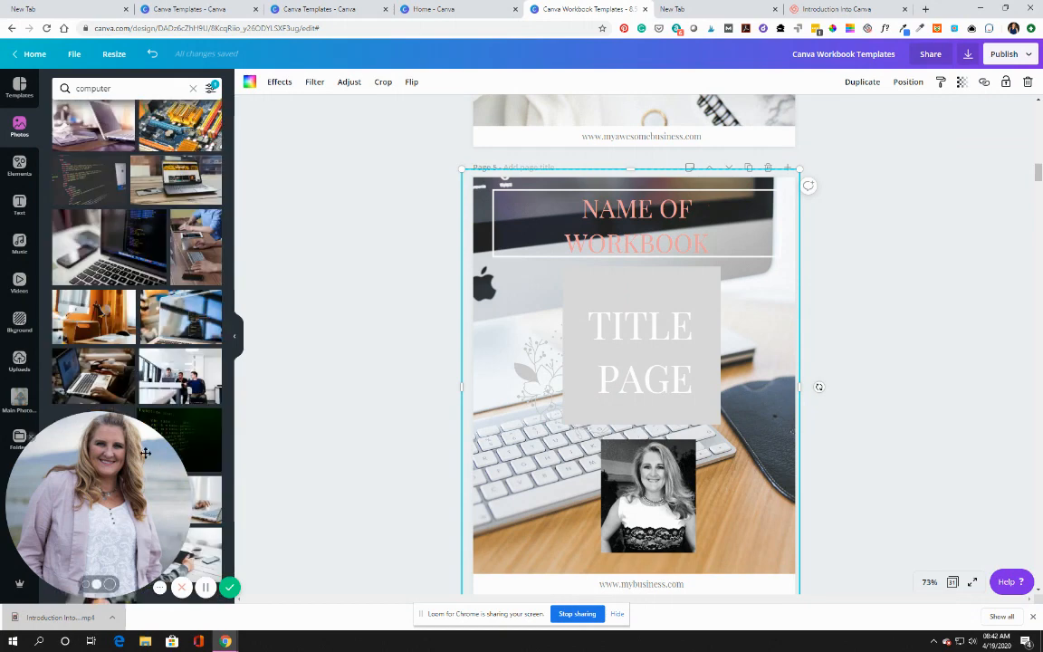
click(163, 89)
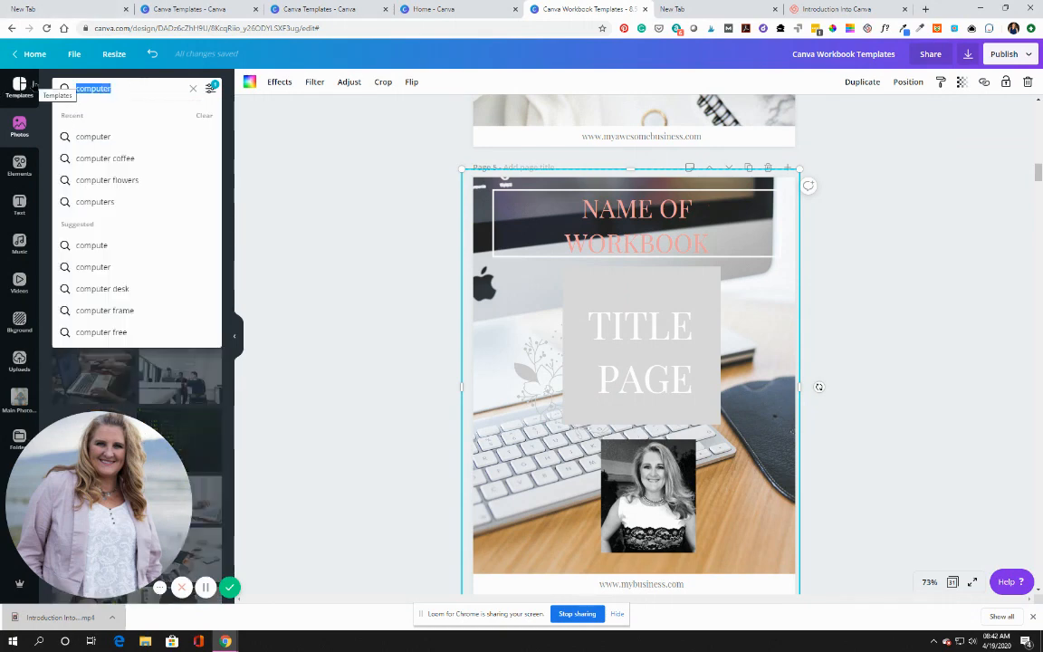
text(f)
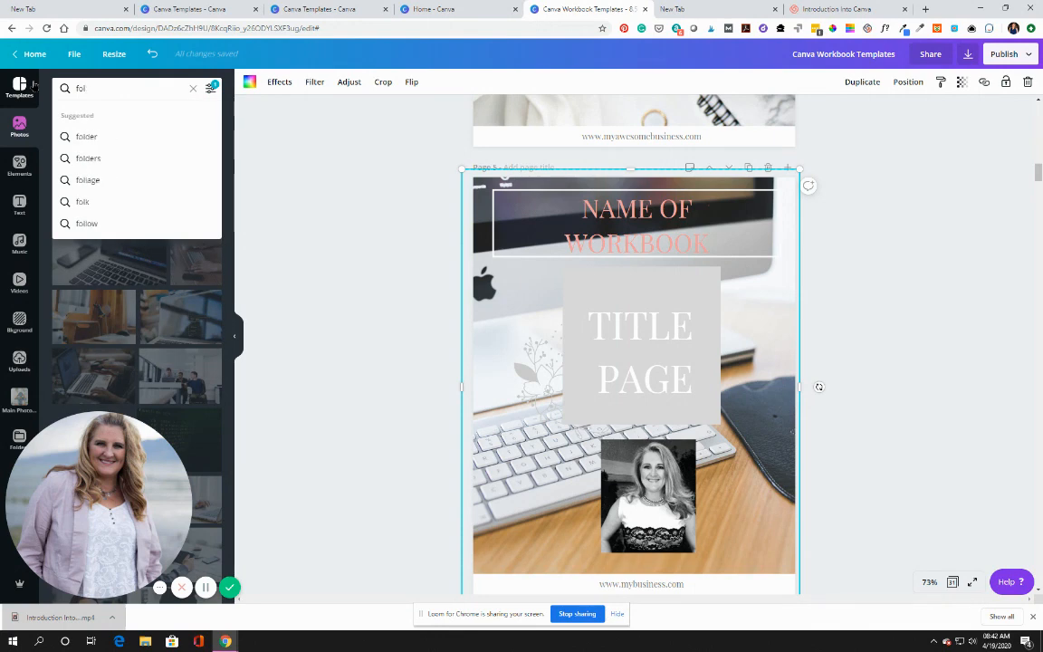
text(lowers)
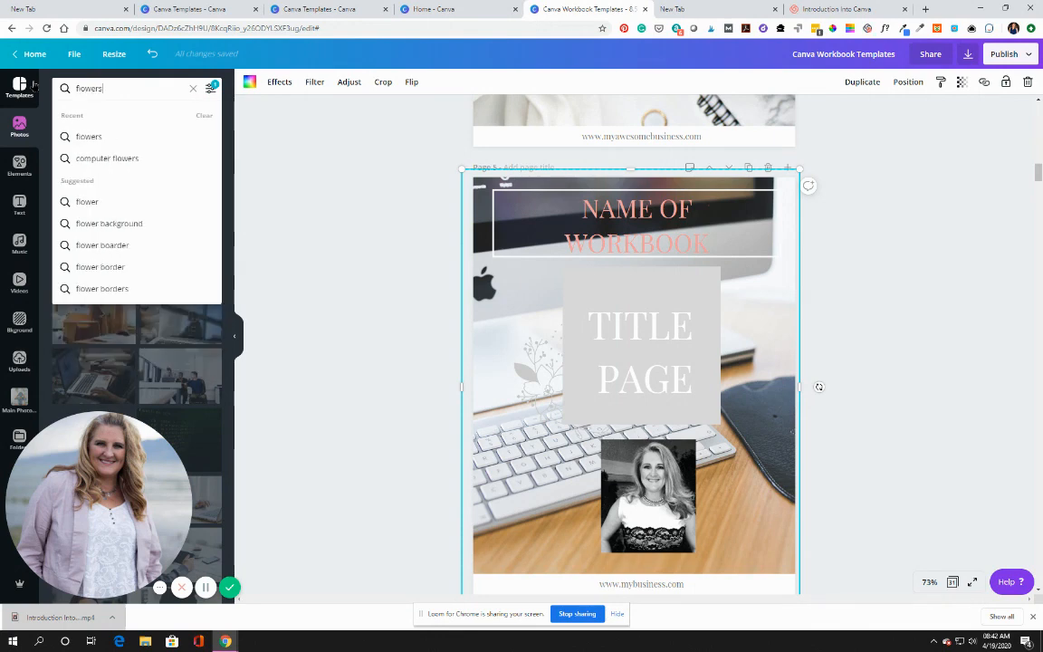
key(Return)
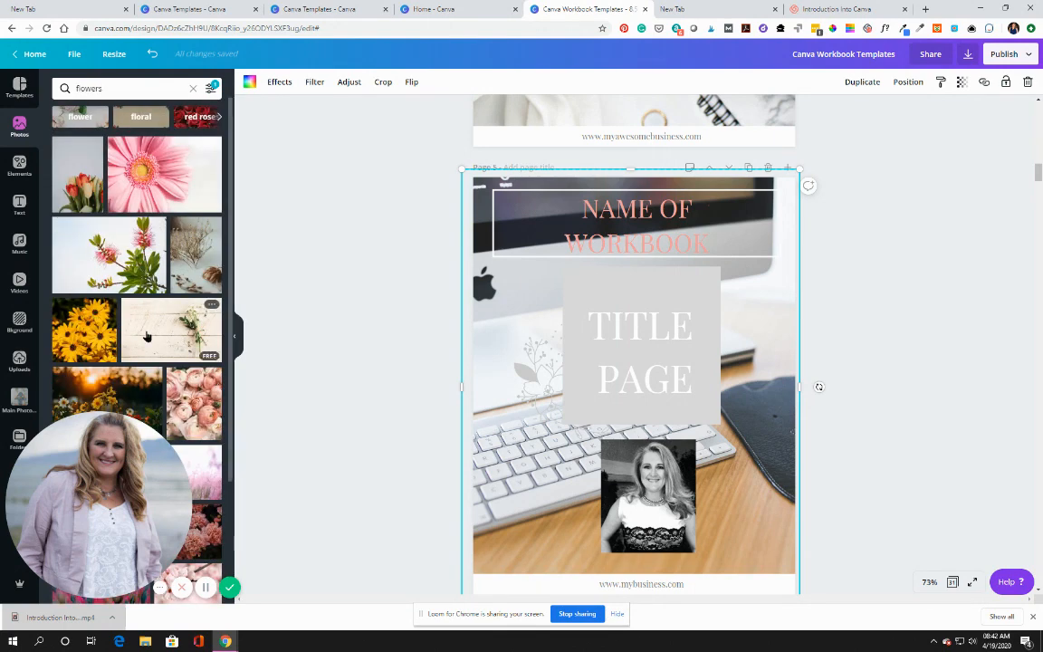
drag(146, 333, 479, 217)
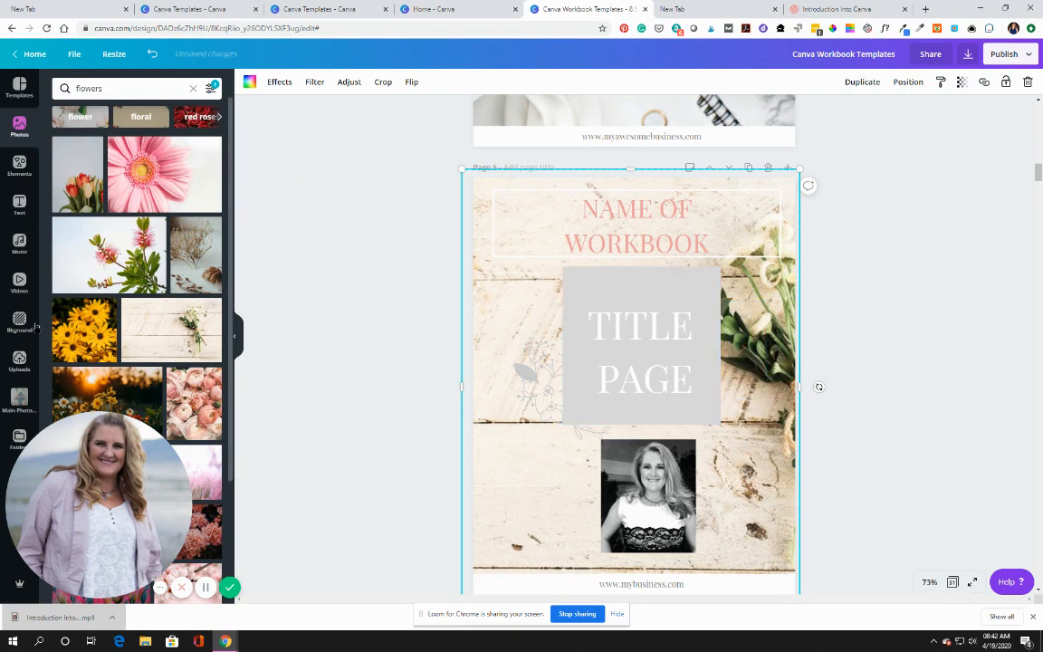
- Try the pink ranunculus photo as page 5's background, and replace it with the photo of pink wild grasses
drag(193, 398, 485, 215)
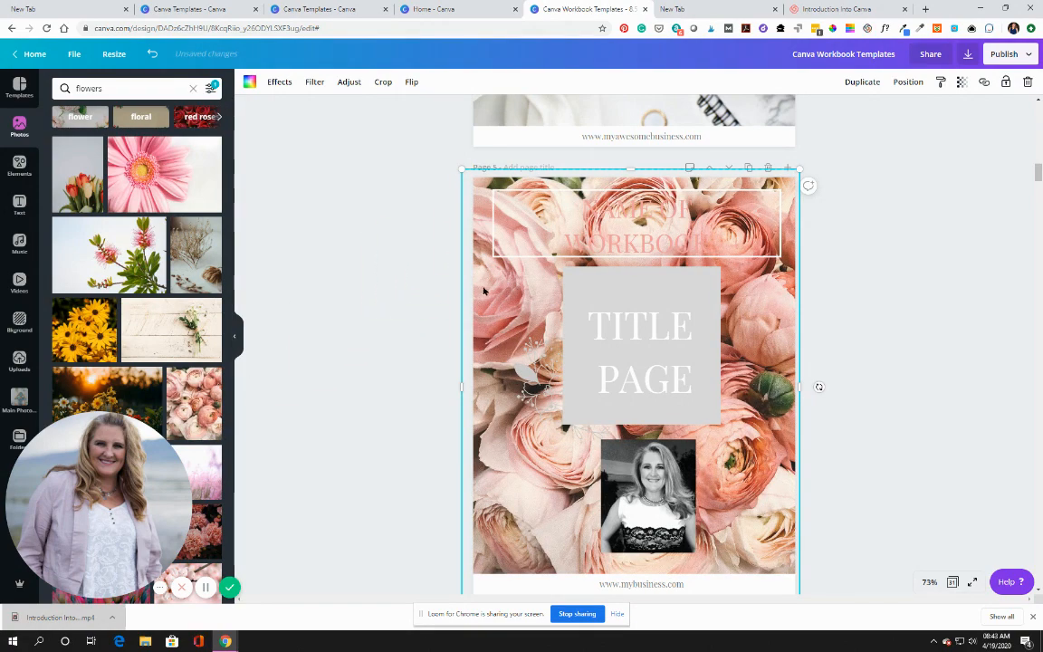
drag(205, 471, 523, 501)
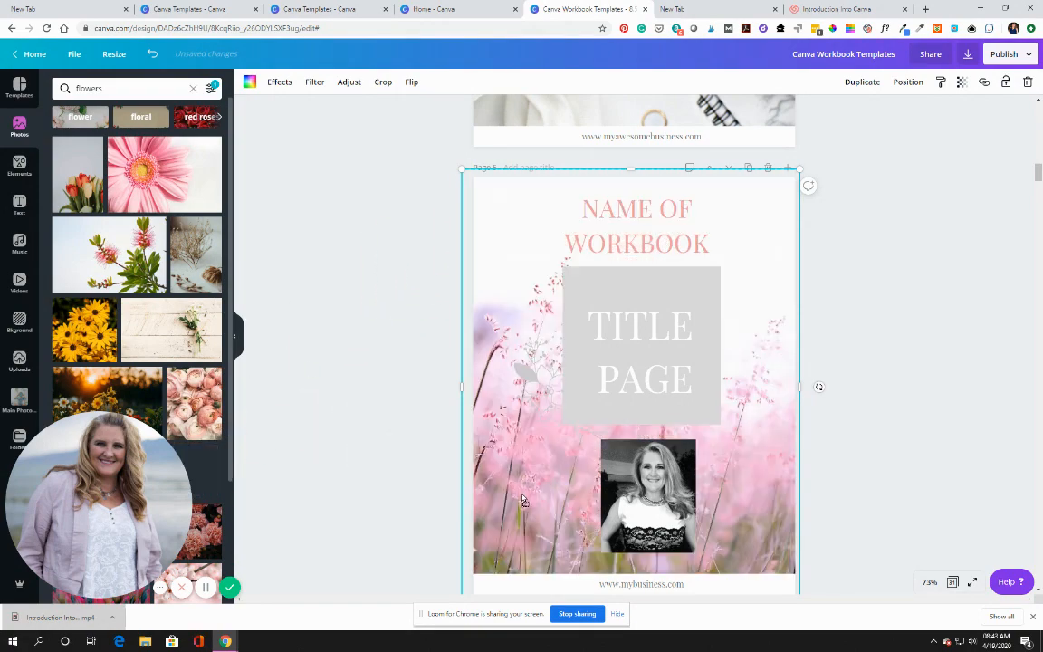
- Nudge the NAME OF WORKBOOK heading slightly right and up to center it, and recolor it dark gray from the document colors
click(661, 222)
drag(660, 223, 665, 224)
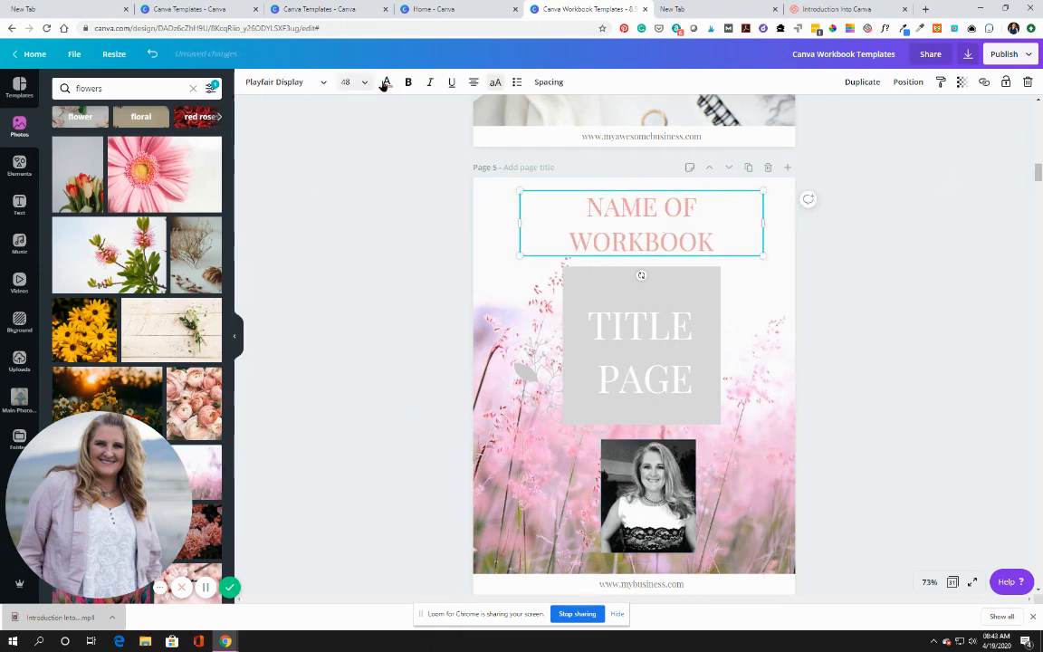
click(387, 82)
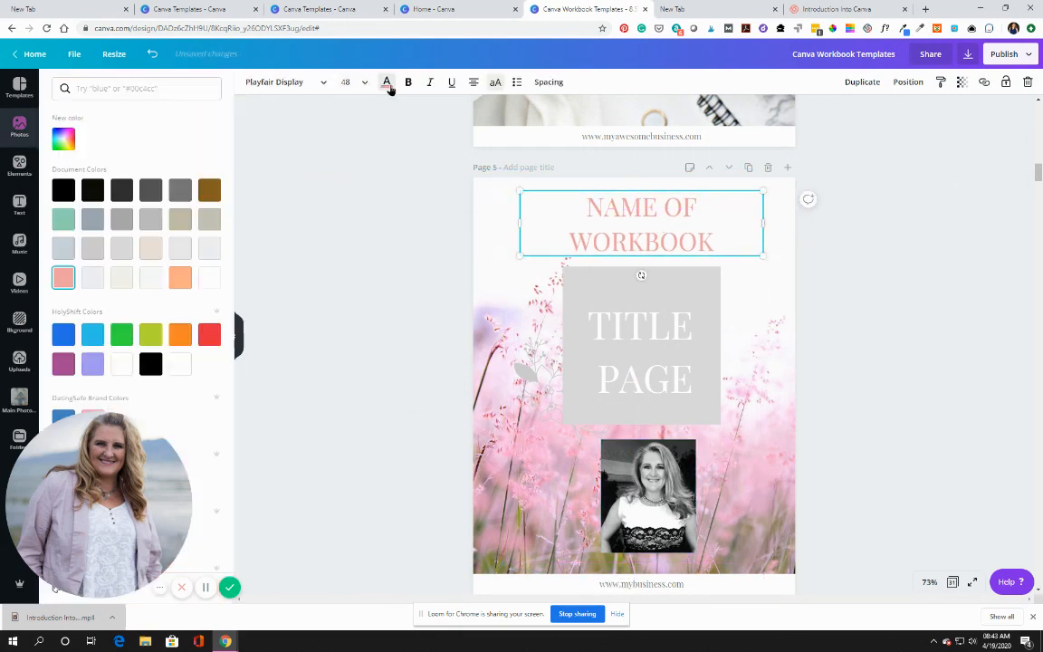
click(150, 190)
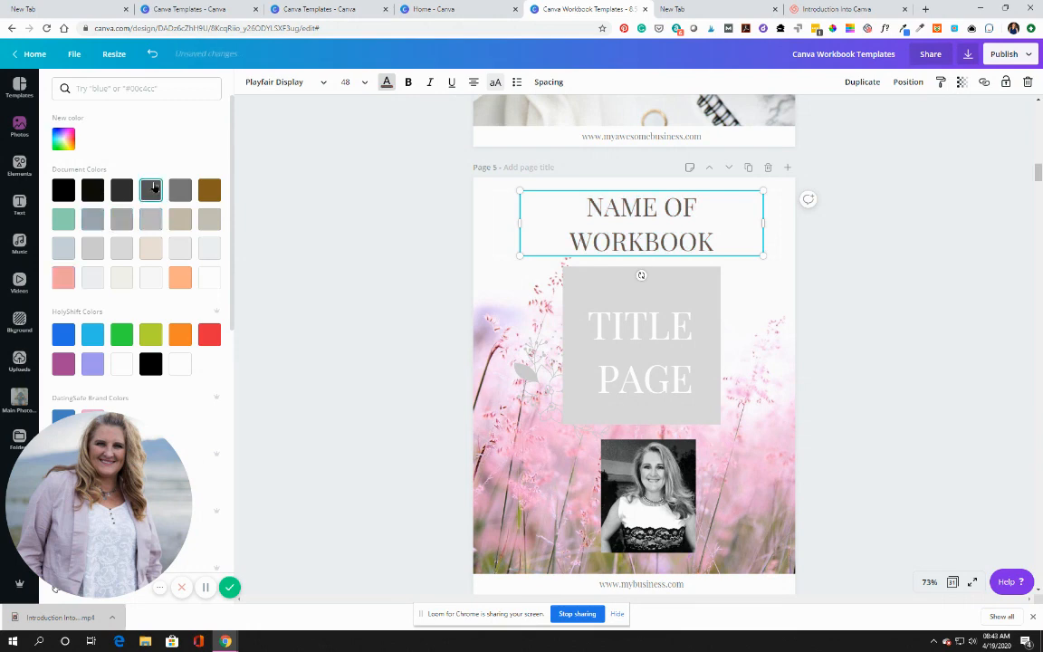
- Recolor the light gray square behind TITLE PAGE with the same dark gray document color as the heading
click(684, 287)
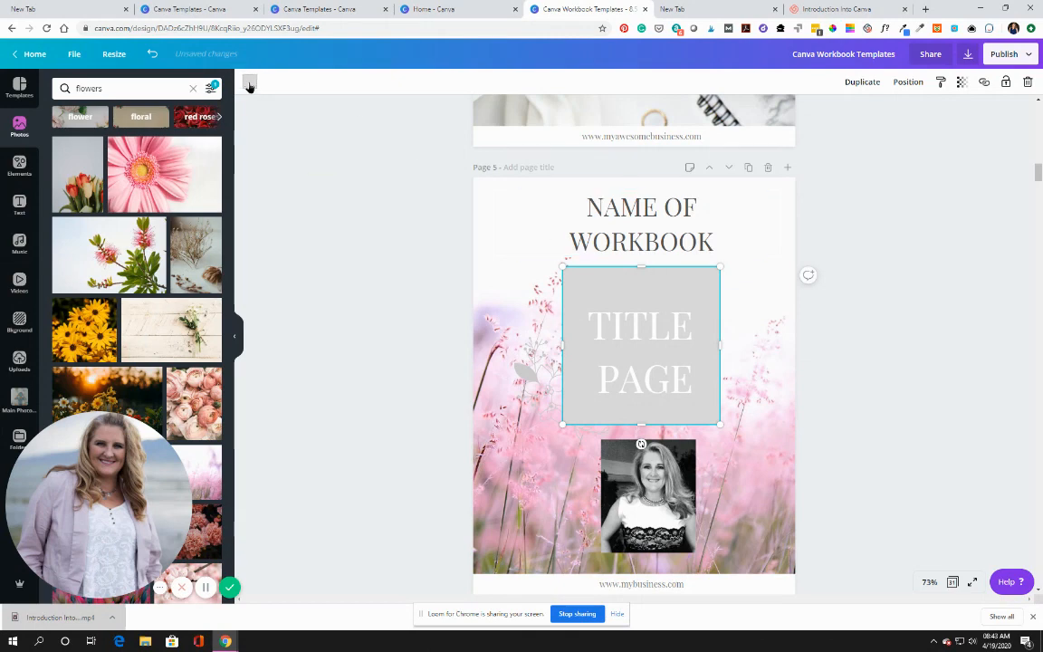
click(250, 84)
click(152, 191)
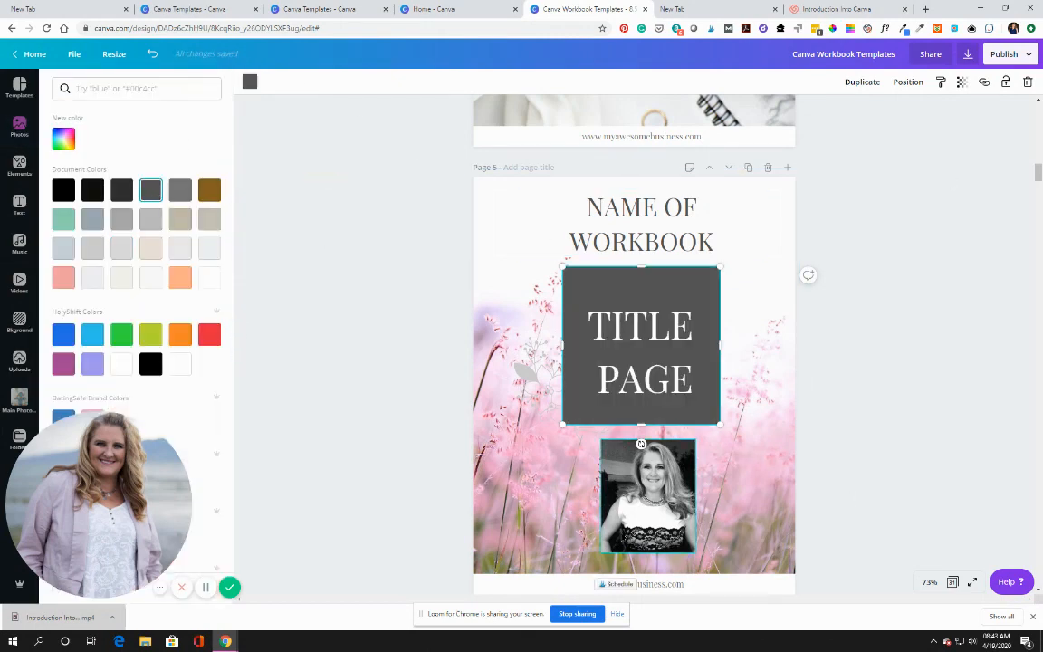
- Delete the black-and-white portrait below the square on page 5, together with its picture frame
click(650, 500)
key(Delete)
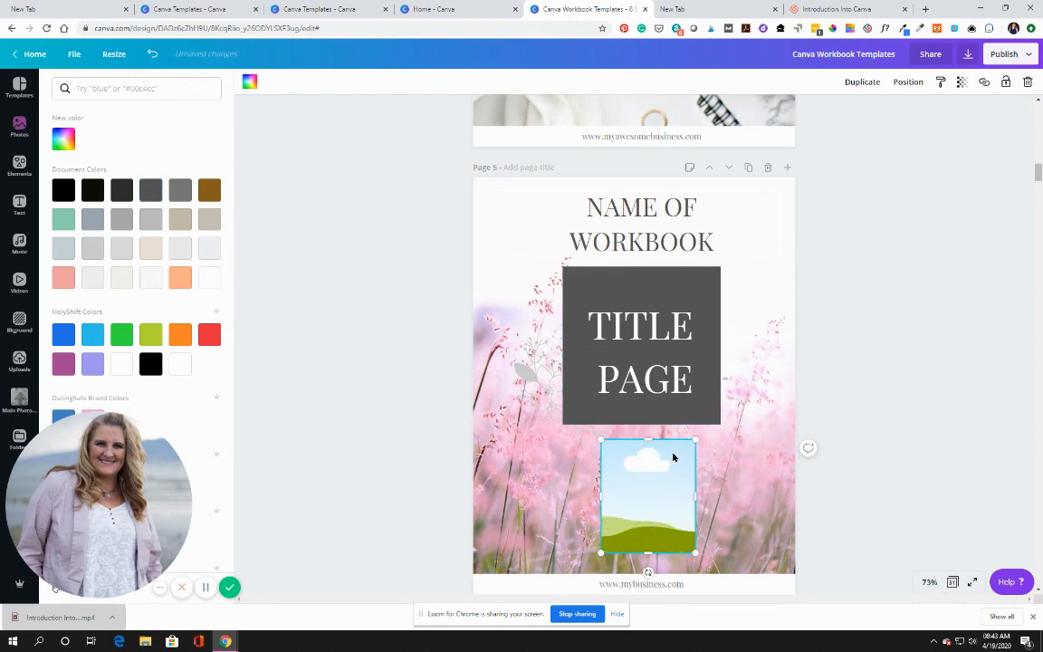
click(1027, 83)
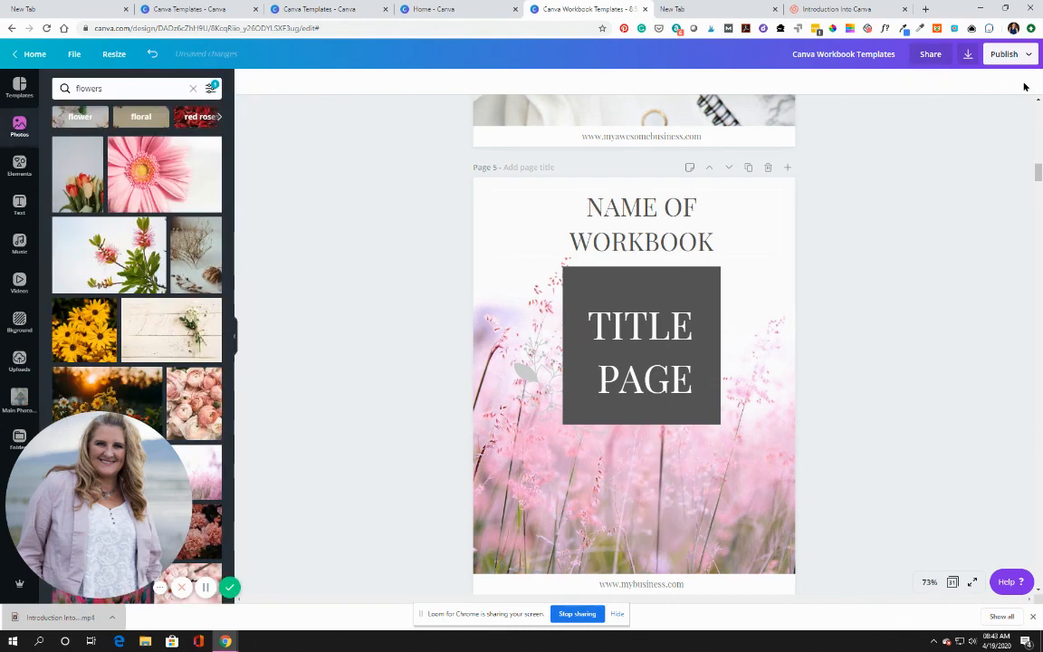
- Move the dark gray square and its TITLE PAGE text lower on page 5, and delete the leaf graphic beside them
drag(669, 412, 665, 441)
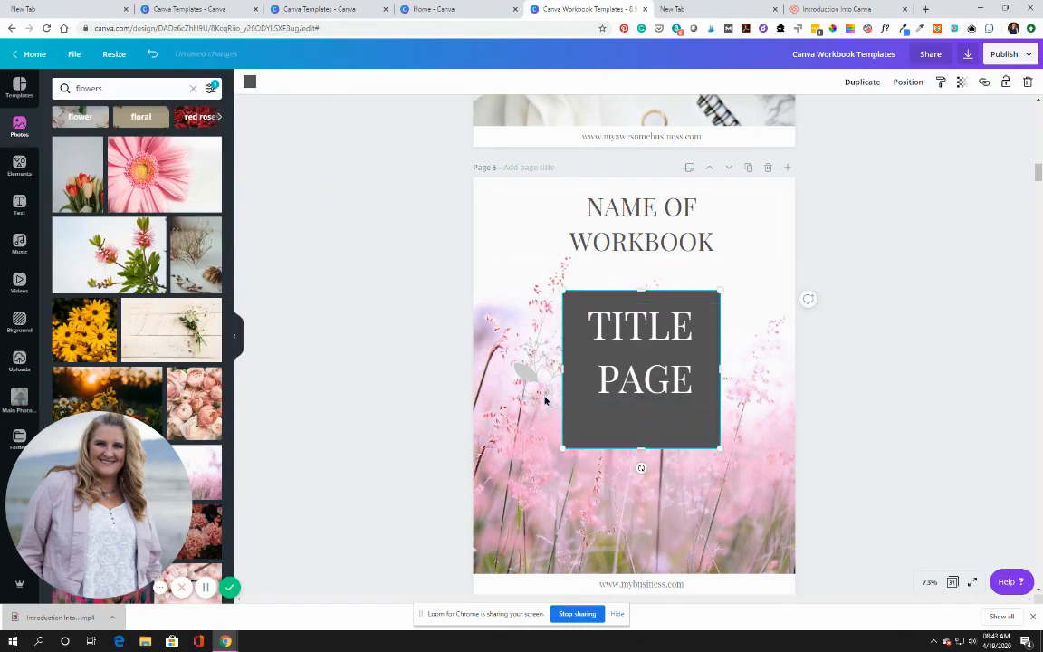
click(519, 372)
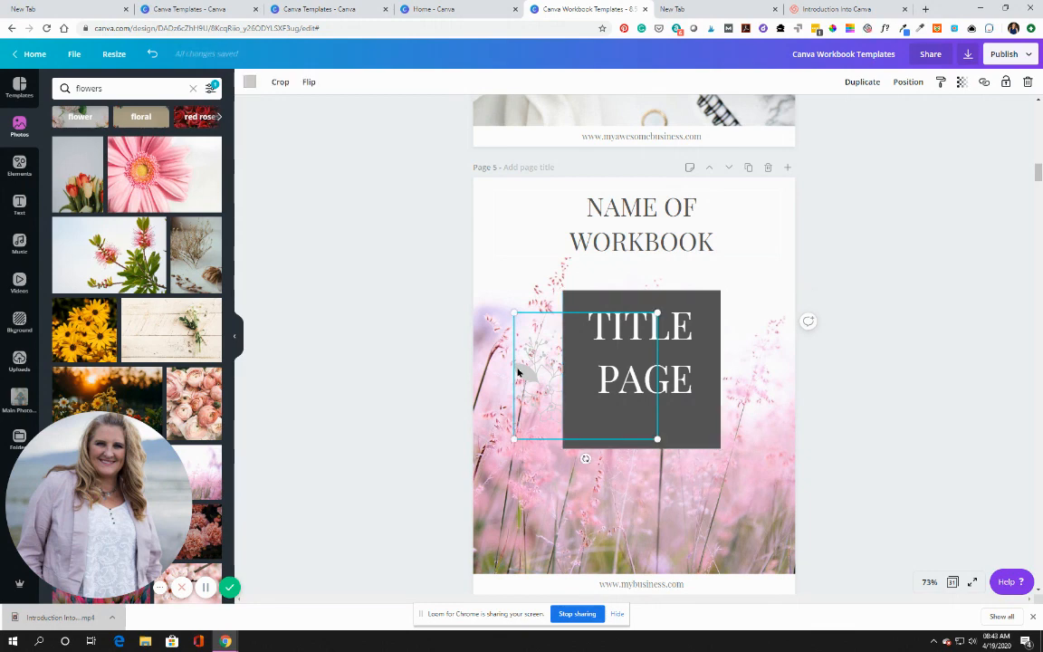
key(Delete)
drag(657, 342, 653, 355)
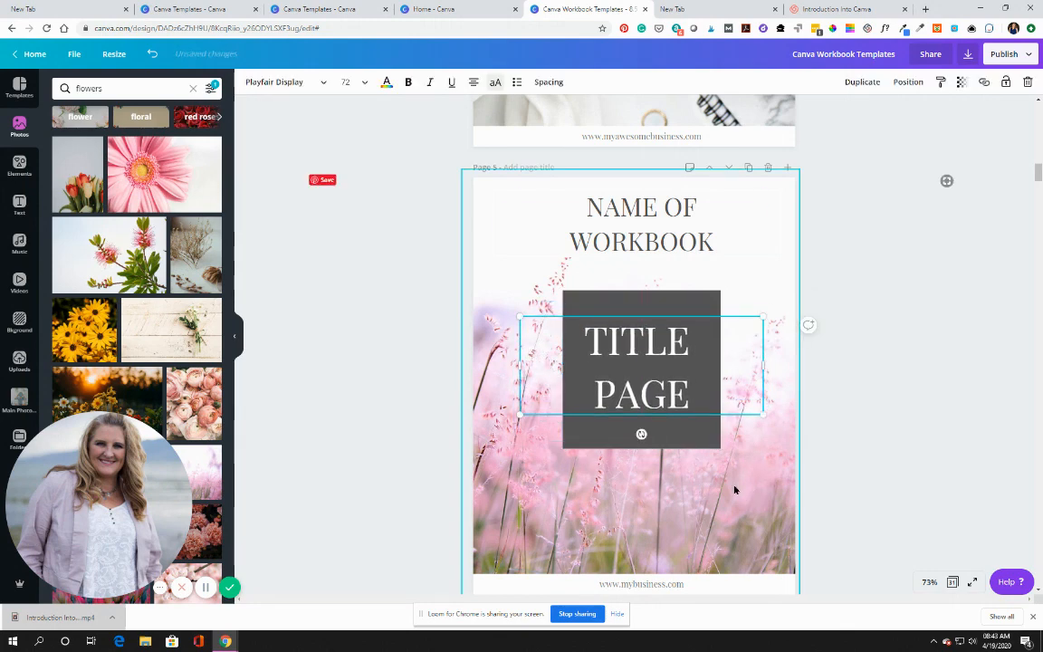
- Enlarge page 5's pink grass background photo beyond the page edges and shift it left and slightly up
scroll(734, 490, down, 2)
scroll(738, 488, up, 1)
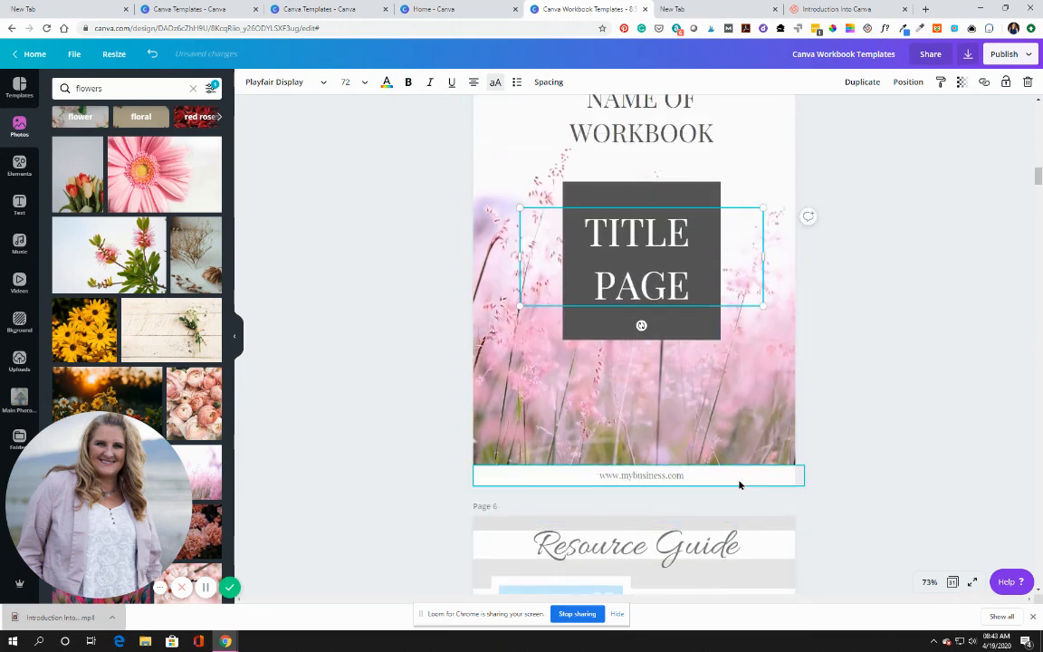
click(771, 457)
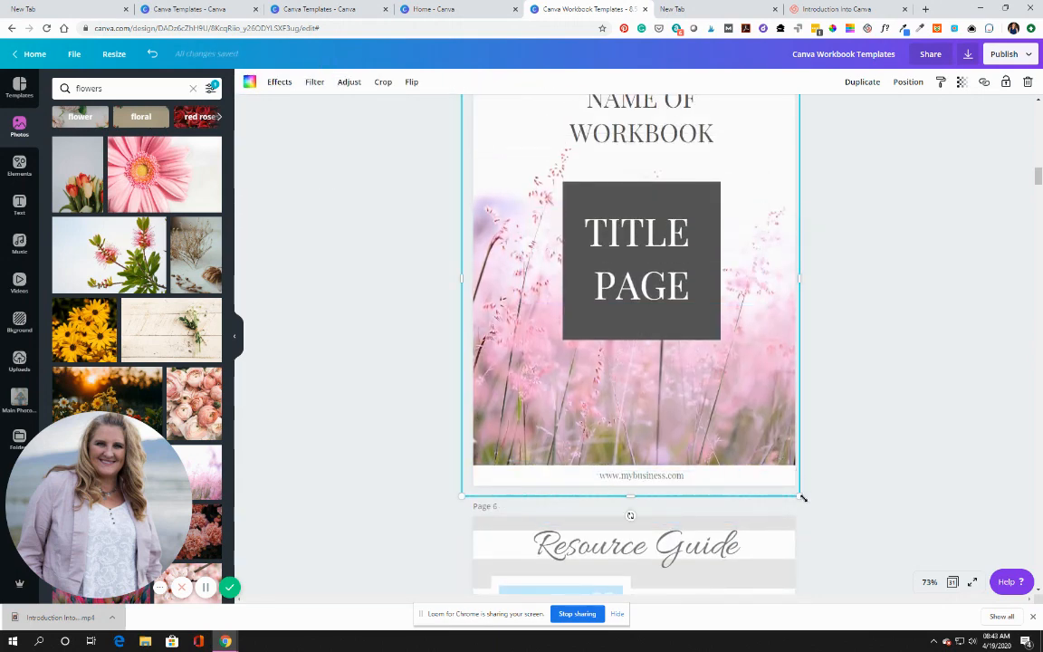
drag(828, 520, 848, 534)
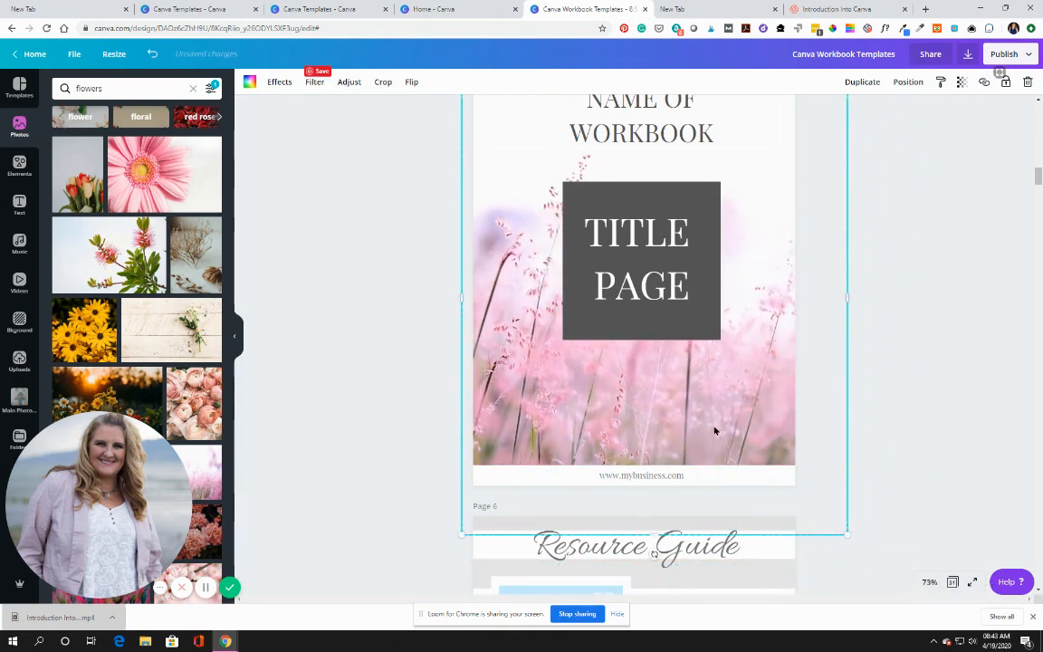
drag(731, 413, 704, 406)
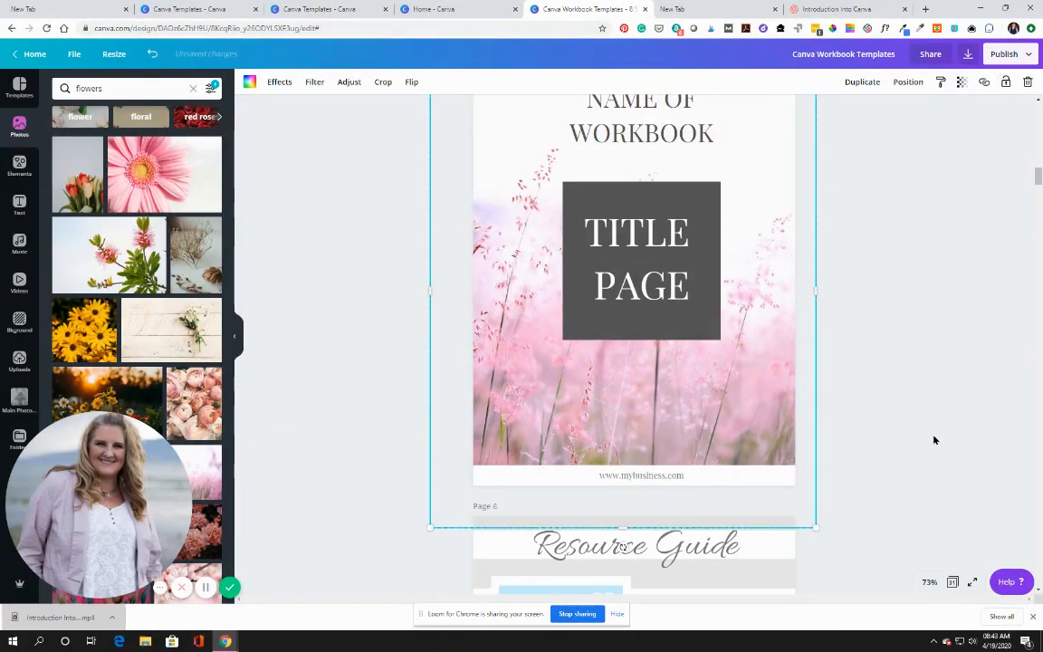
scroll(935, 440, up, 3)
- Search the photos for "journal", fill page 6's Resource Guide picture frame with the coffee cup and notebook photo, and browse more results
scroll(932, 440, down, 8)
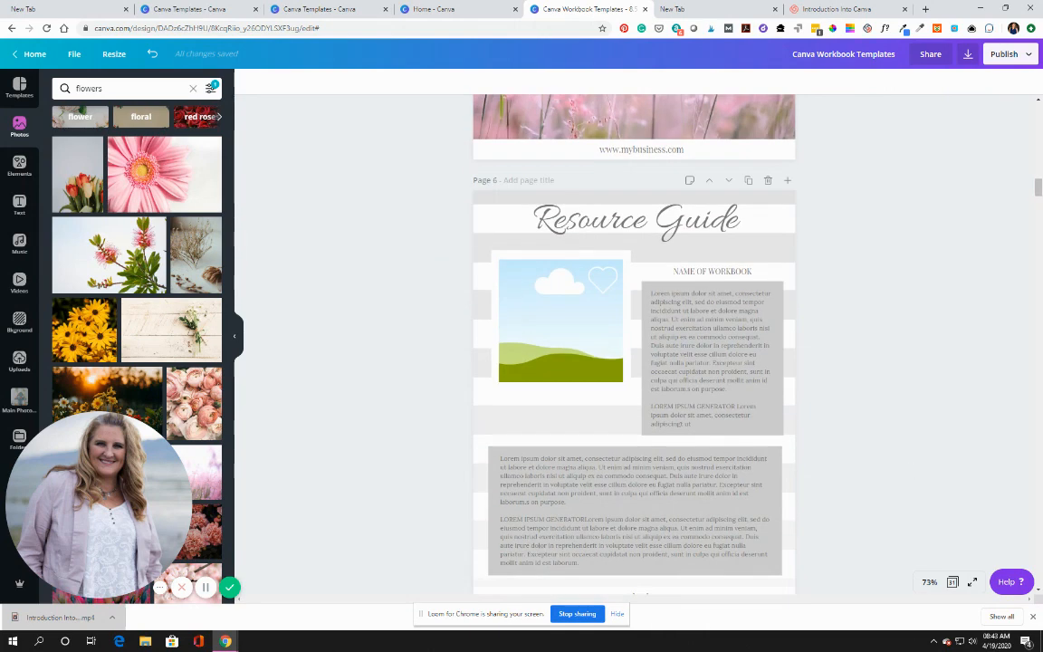
scroll(634, 362, down, 1)
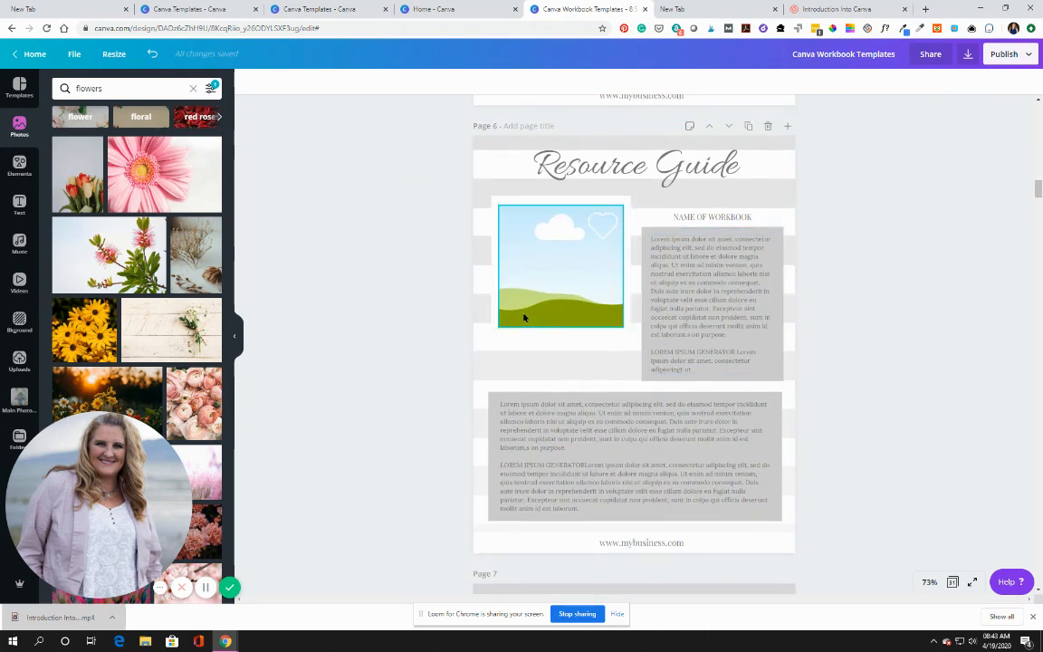
click(557, 280)
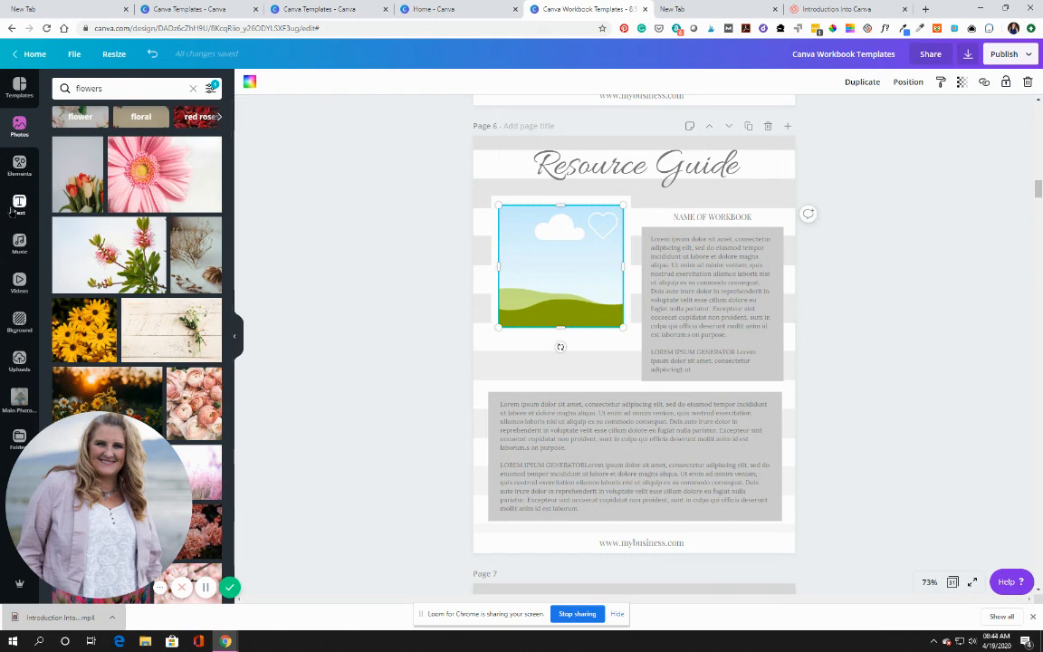
click(112, 88)
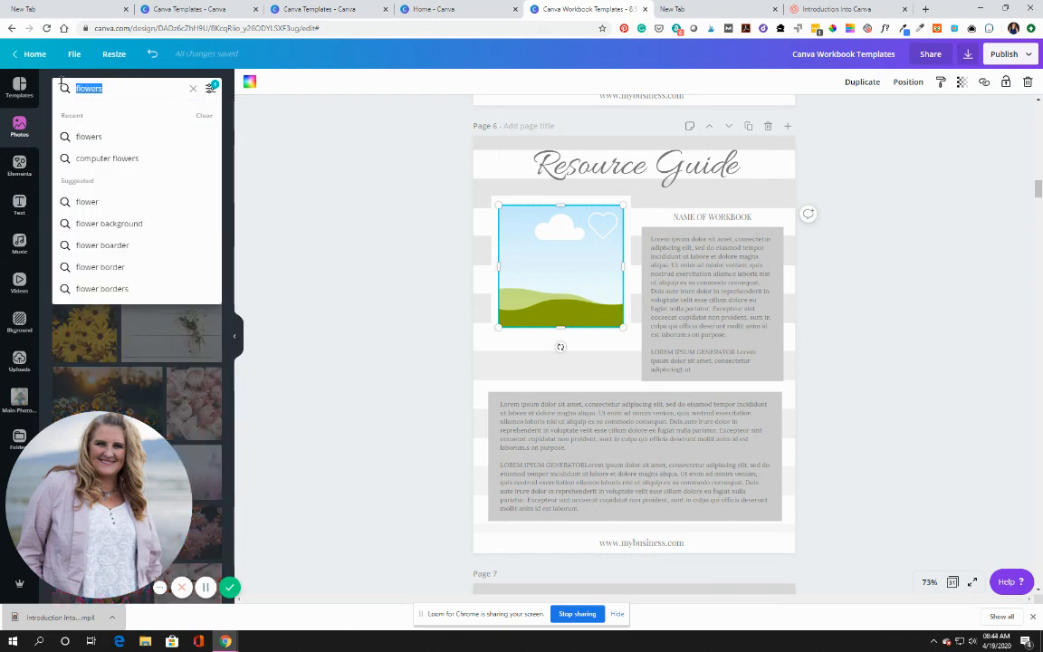
text(journ)
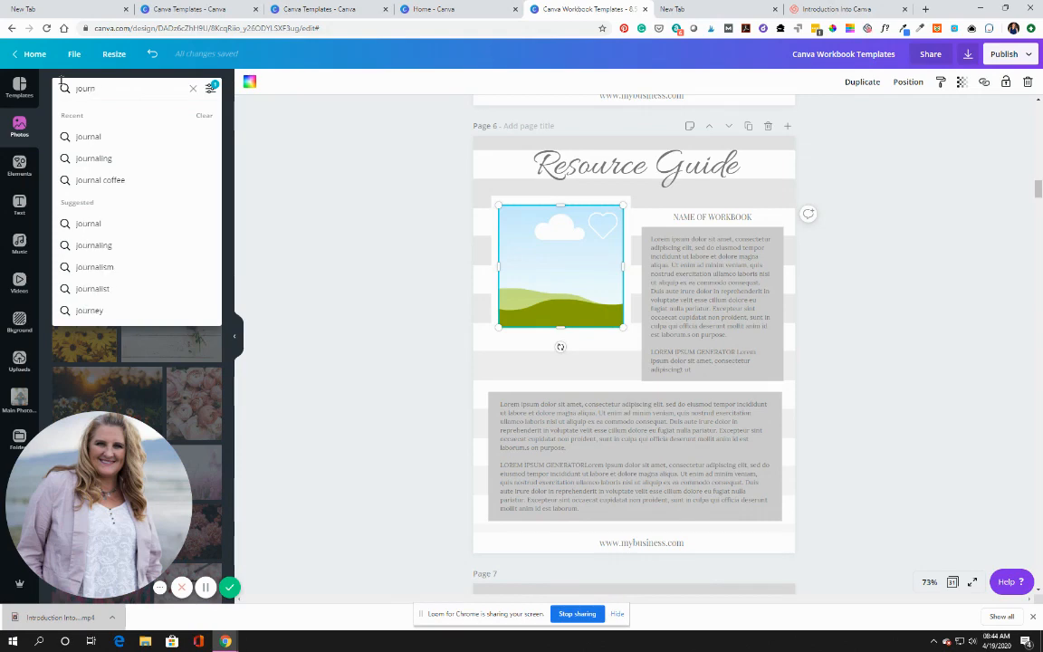
text(al)
key(Return)
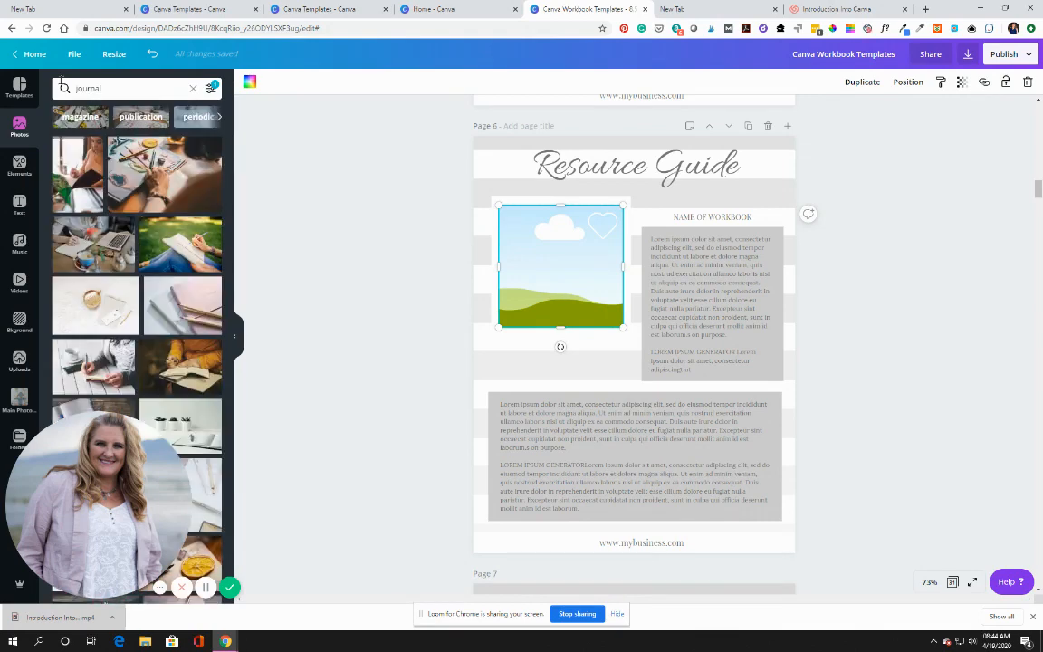
scroll(113, 290, down, 1)
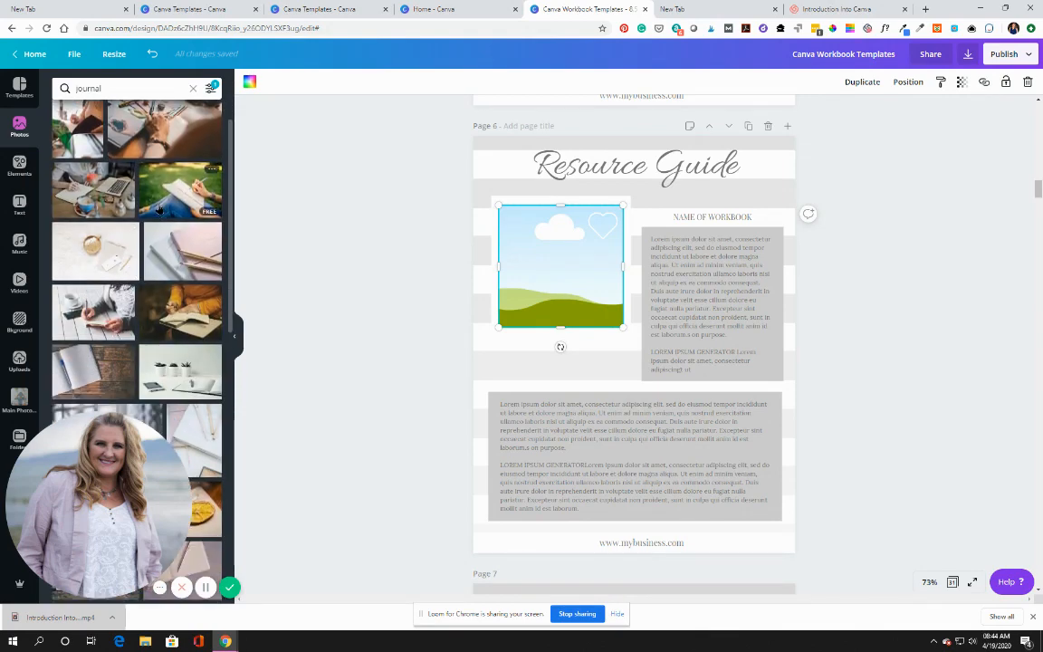
drag(116, 247, 553, 279)
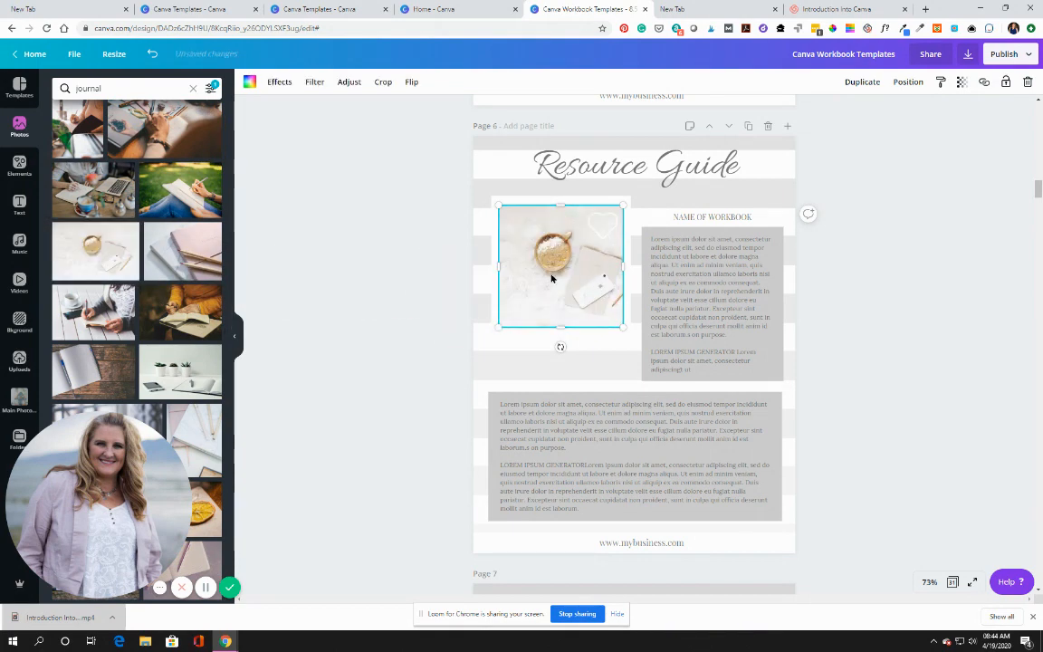
scroll(122, 326, down, 5)
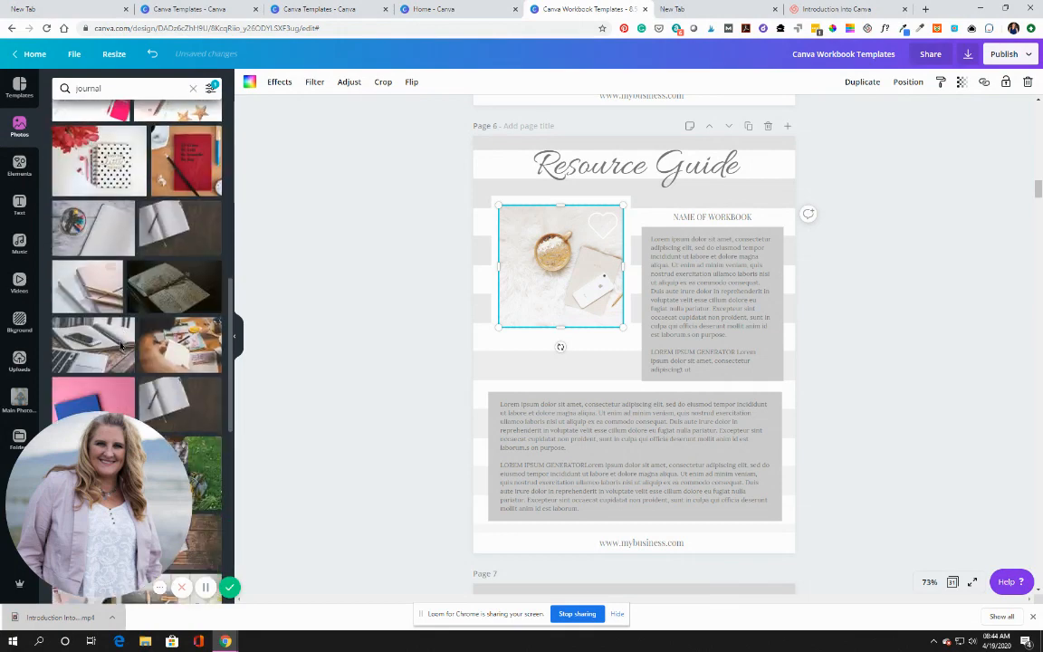
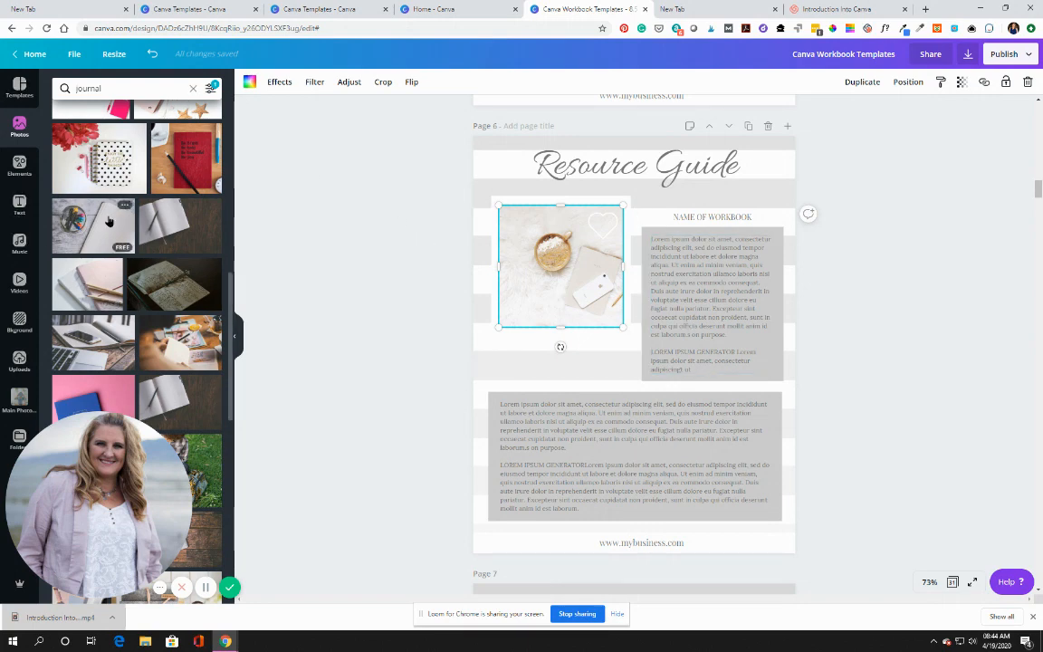
scroll(90, 200, down, 3)
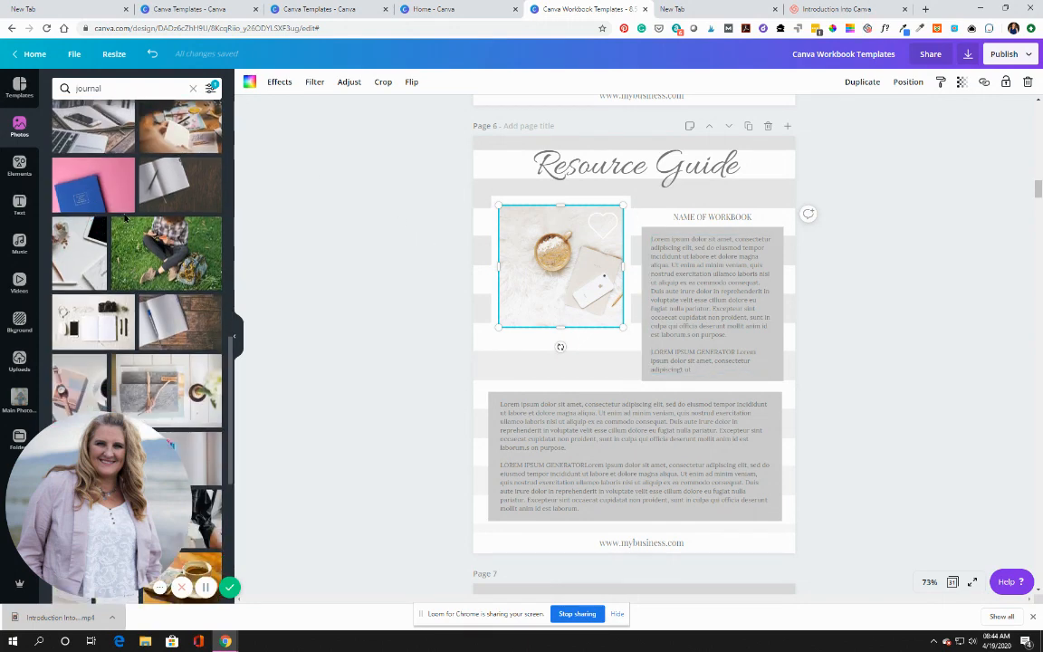
scroll(125, 218, down, 6)
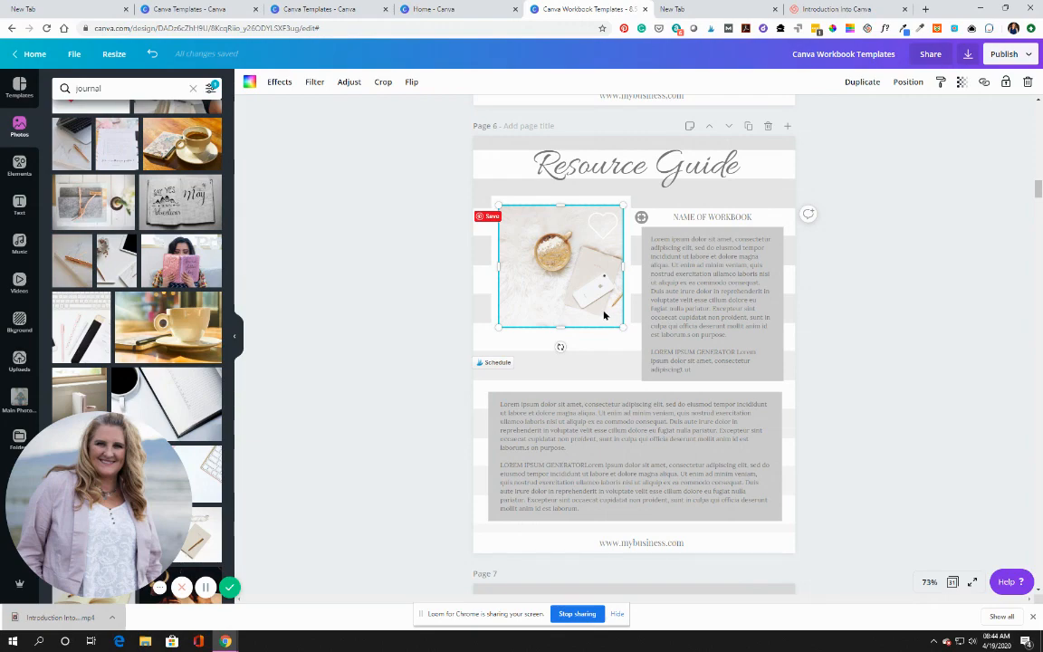
- Move page 7's WORKBOOK title up to the upper middle of the page and recolor it medium gray from the document colors
scroll(527, 289, down, 6)
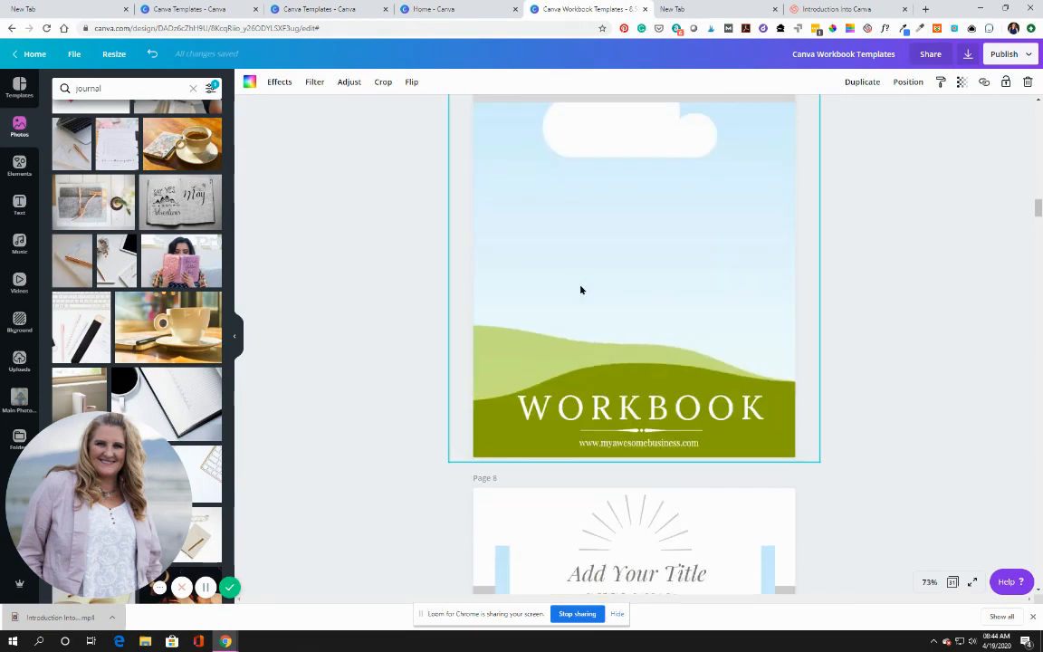
drag(650, 410, 650, 249)
scroll(465, 115, up, 1)
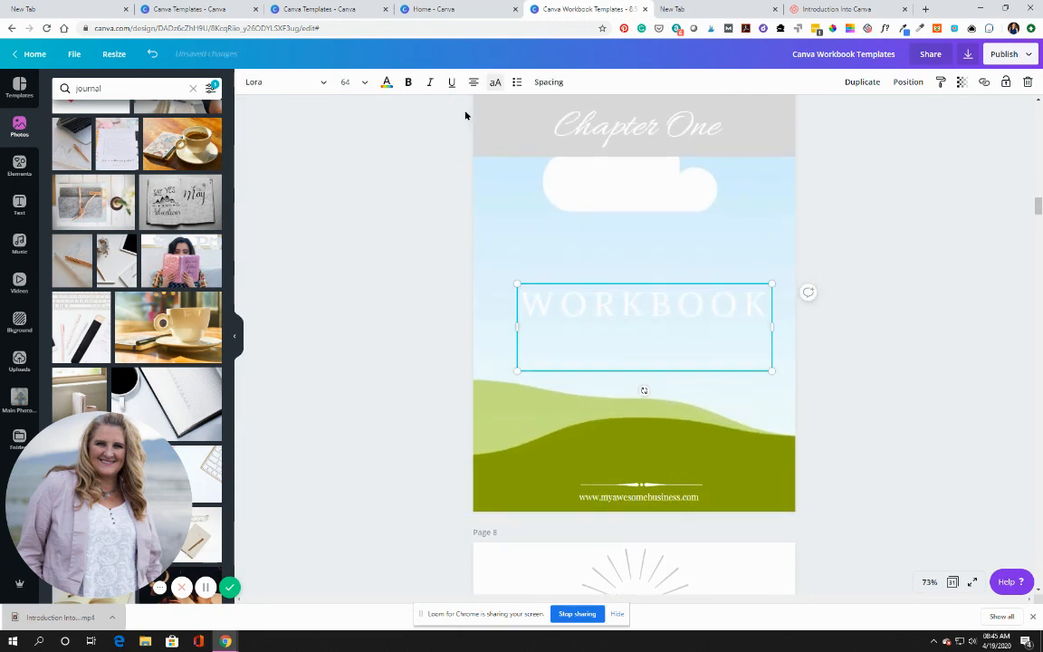
click(384, 84)
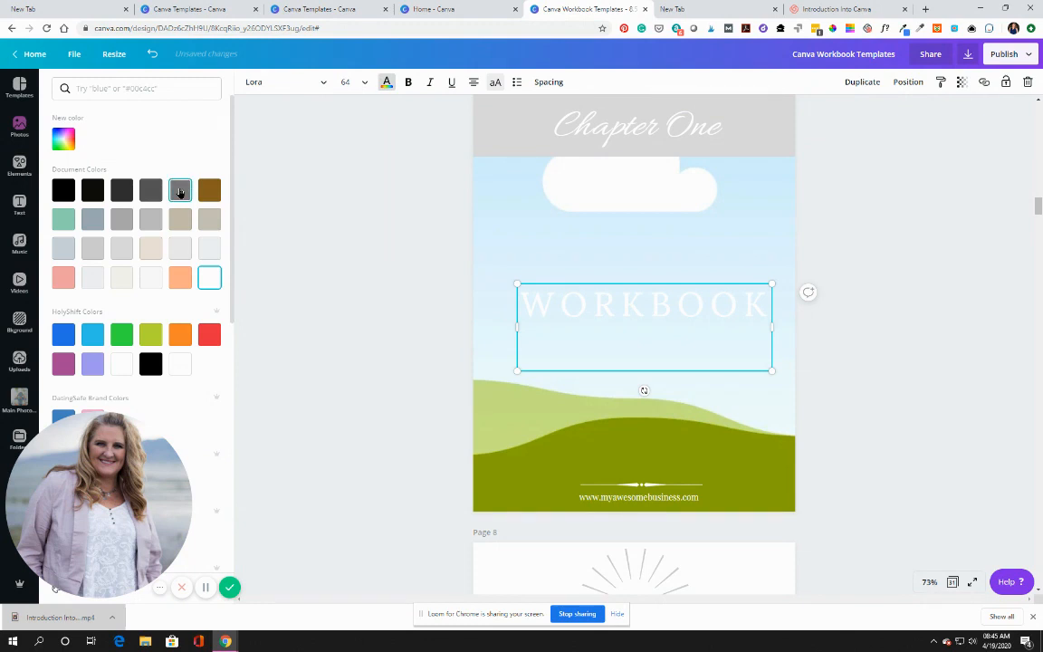
click(180, 189)
drag(668, 302, 665, 288)
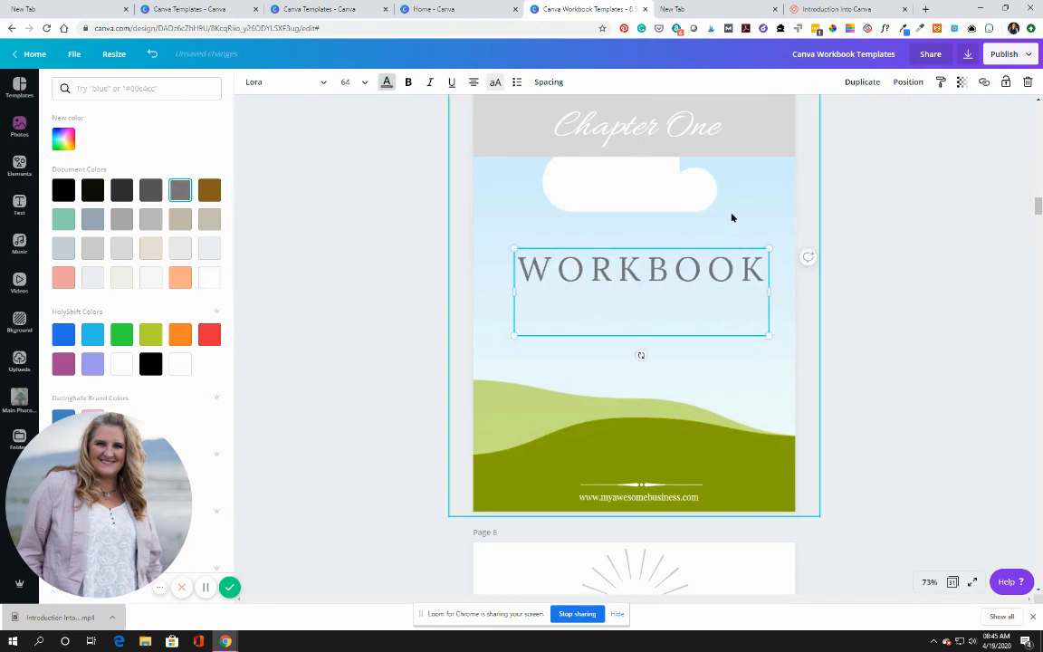
- Try to fill page 7's landscape placeholder with the tablet desk photo, and with the photo of a keyboard and pens
click(731, 217)
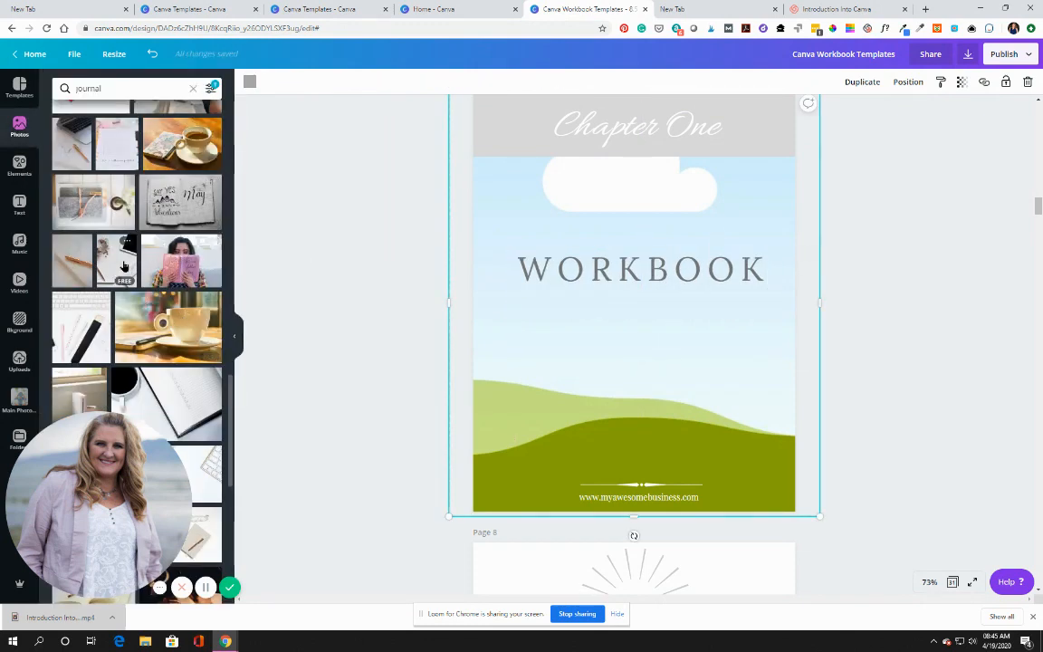
drag(114, 267, 547, 346)
drag(115, 264, 517, 170)
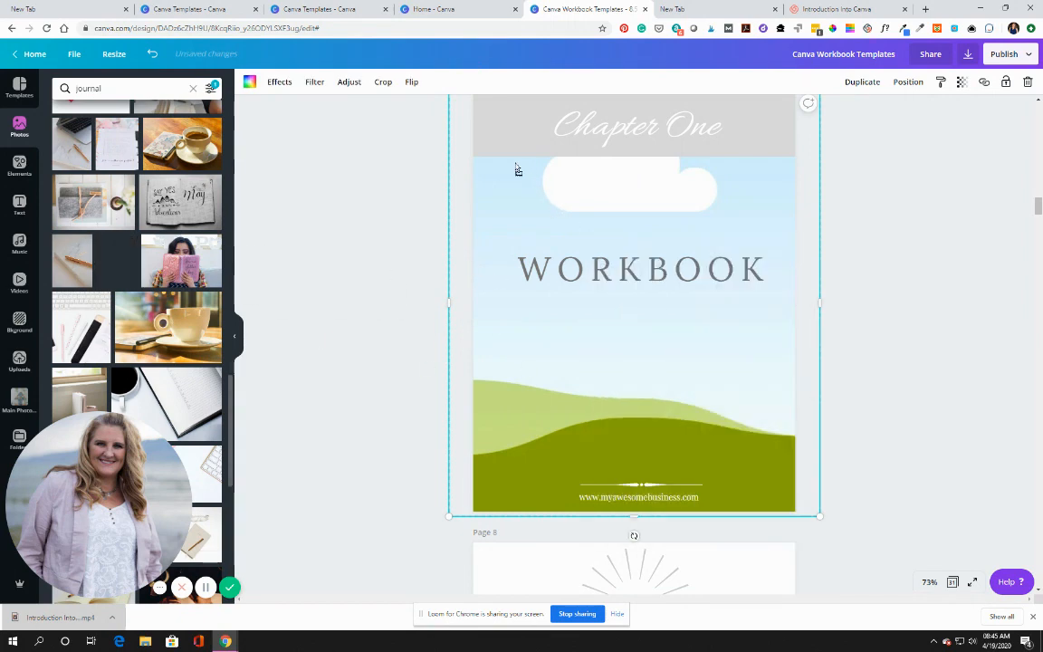
drag(543, 207, 540, 203)
scroll(770, 276, up, 2)
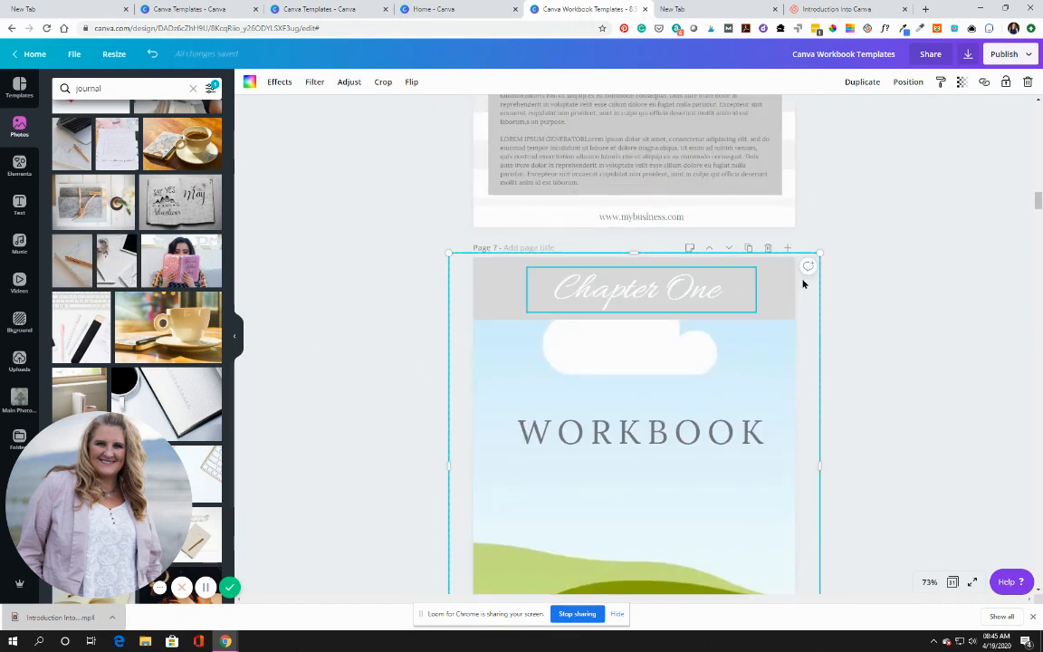
scroll(780, 336, down, 3)
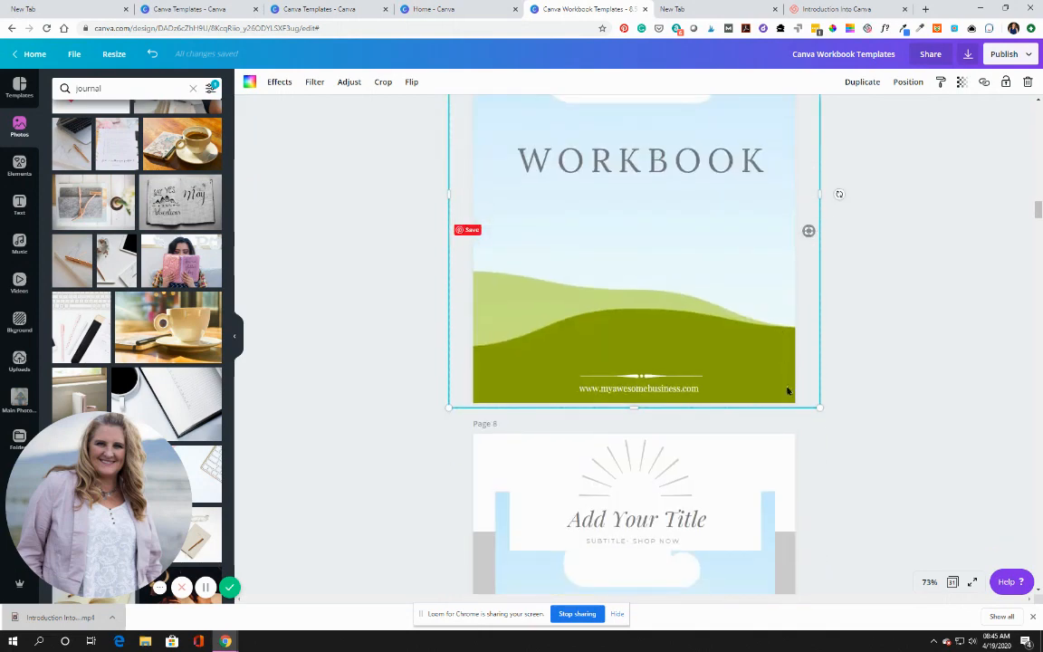
drag(86, 322, 507, 326)
drag(478, 371, 480, 367)
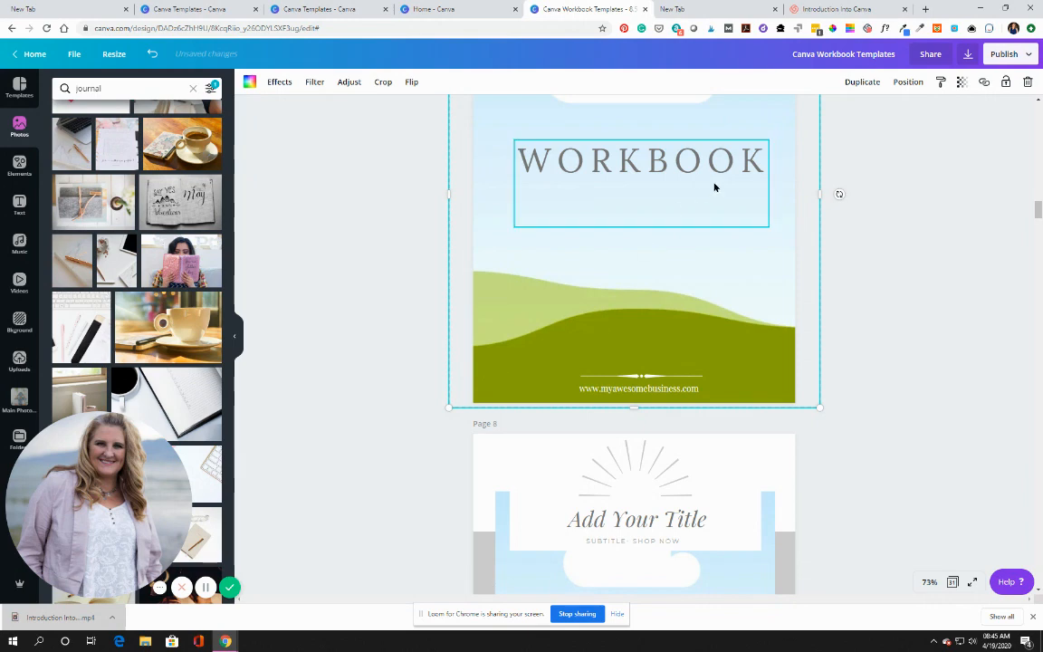
- Shift page 7's large image grid right and slightly down, and open its delete options
scroll(715, 186, up, 1)
drag(591, 204, 668, 242)
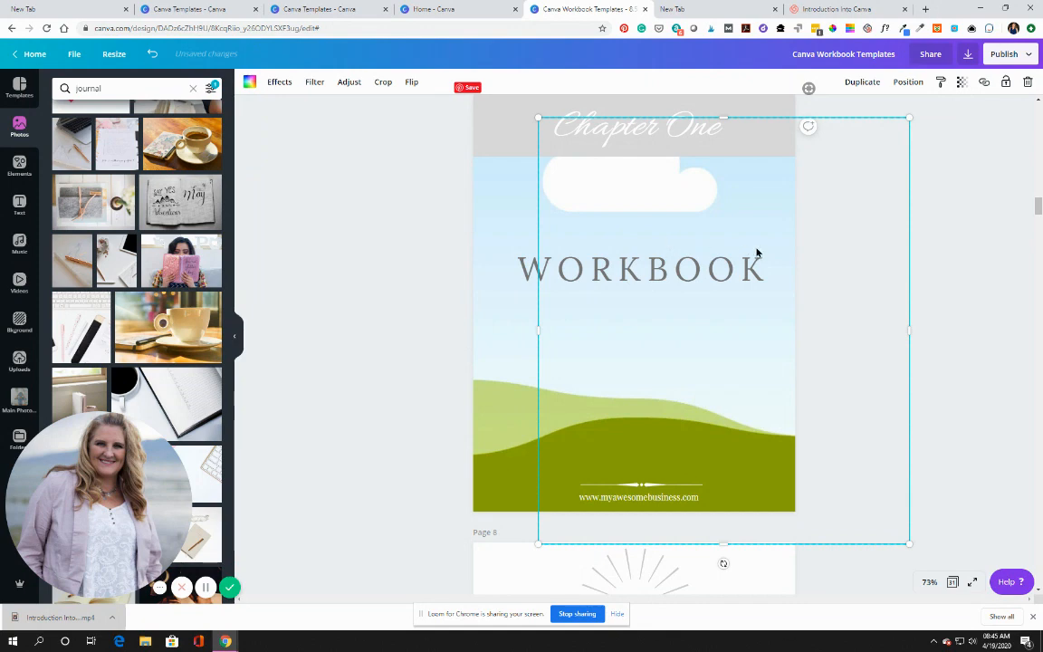
click(1028, 82)
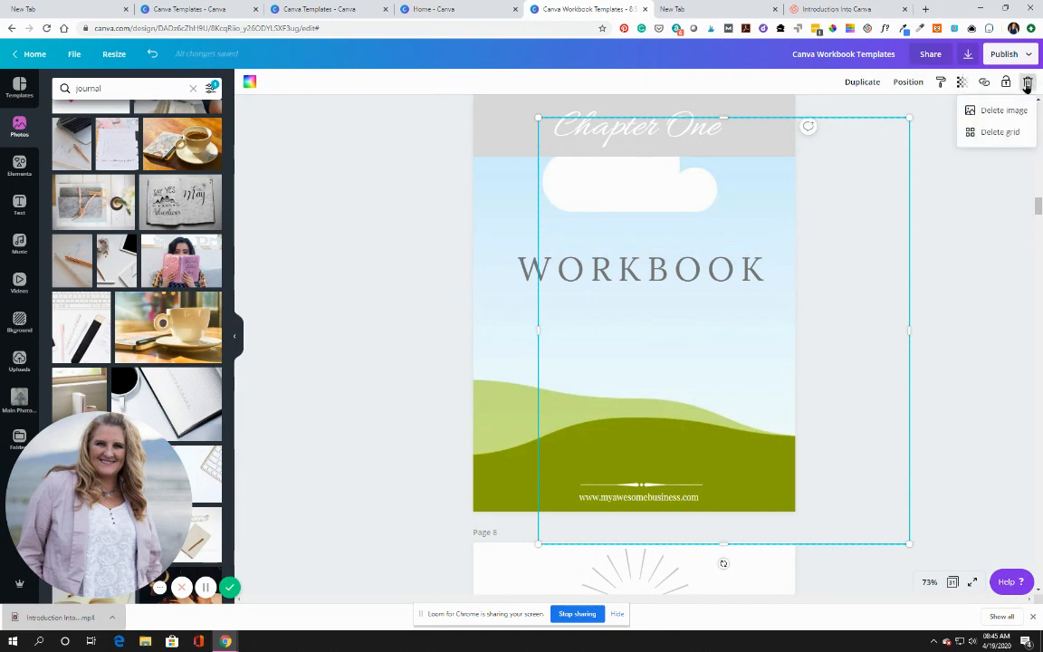
click(1028, 82)
click(1028, 83)
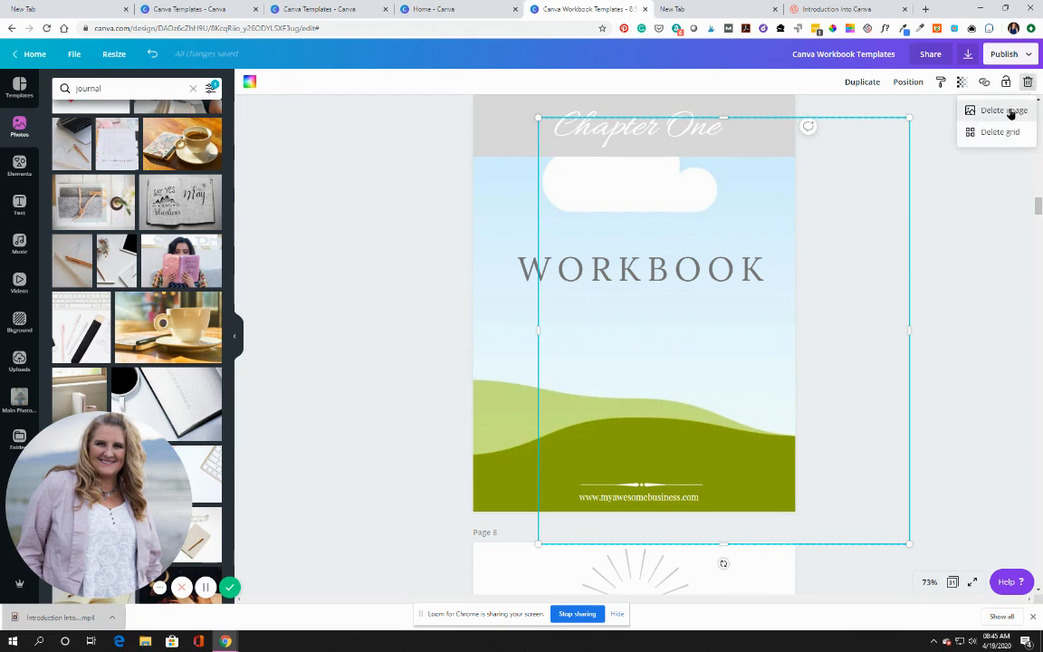
- Clear the image from the offset grid on the Chapter One page and fill the page's photo grid with the open planner photo
click(1011, 111)
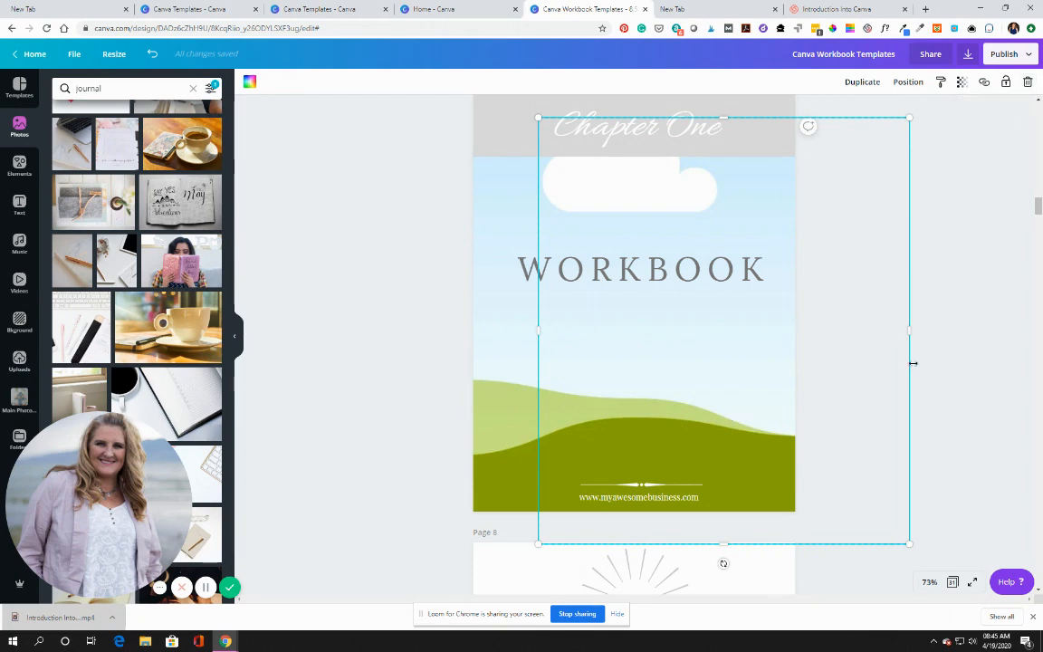
drag(913, 330, 716, 331)
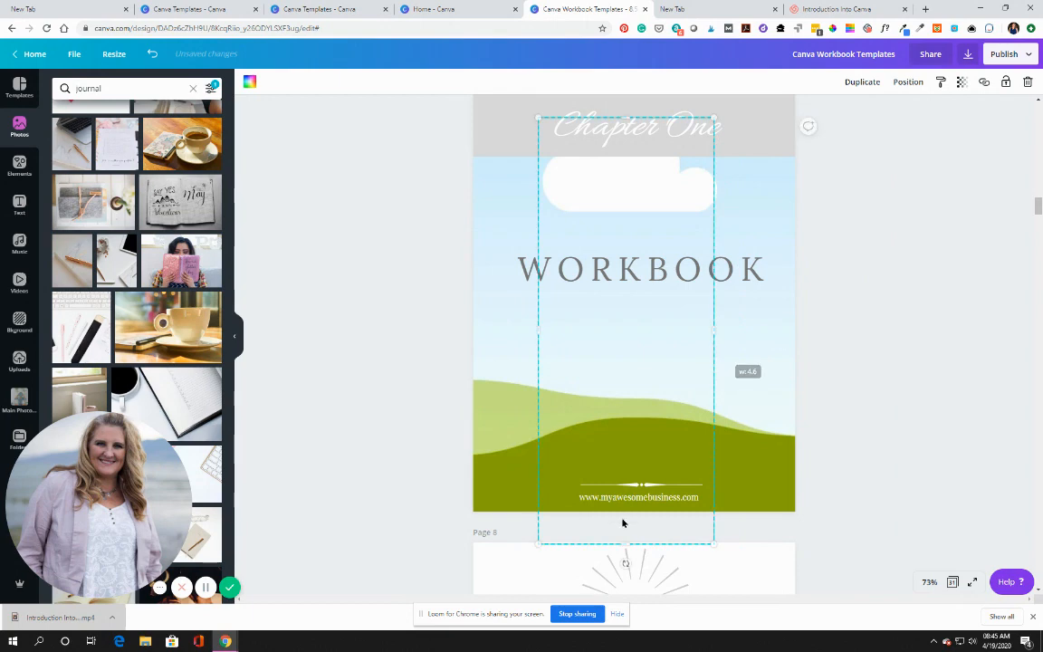
drag(621, 543, 906, 378)
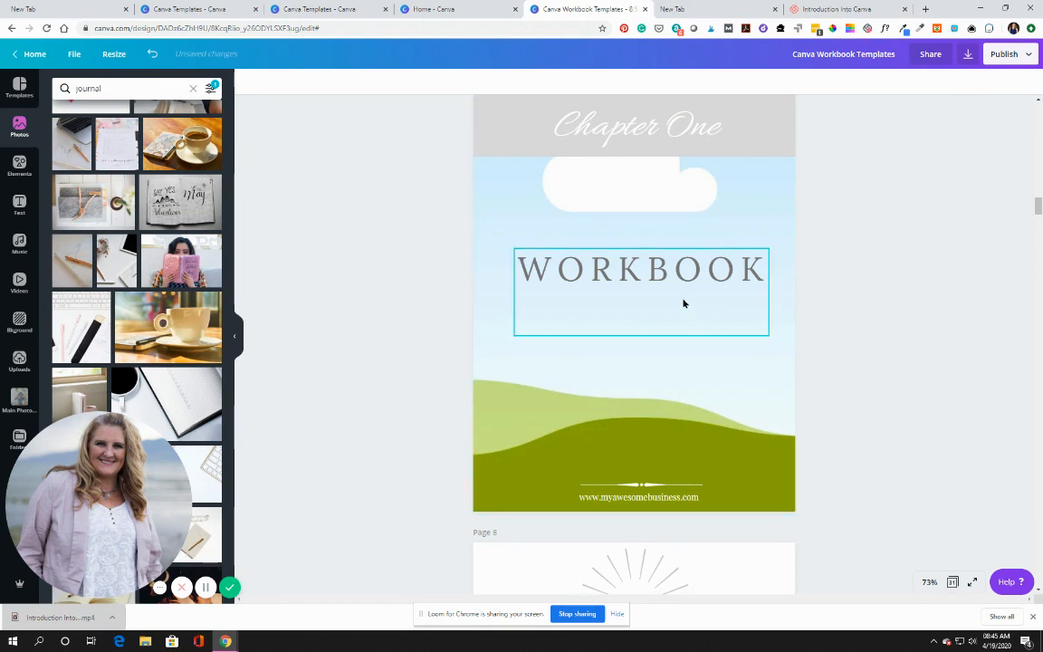
mouse_move(664, 381)
mouse_down()
mouse_move(774, 386)
mouse_move(624, 370)
mouse_move(662, 370)
mouse_move(649, 369)
mouse_up()
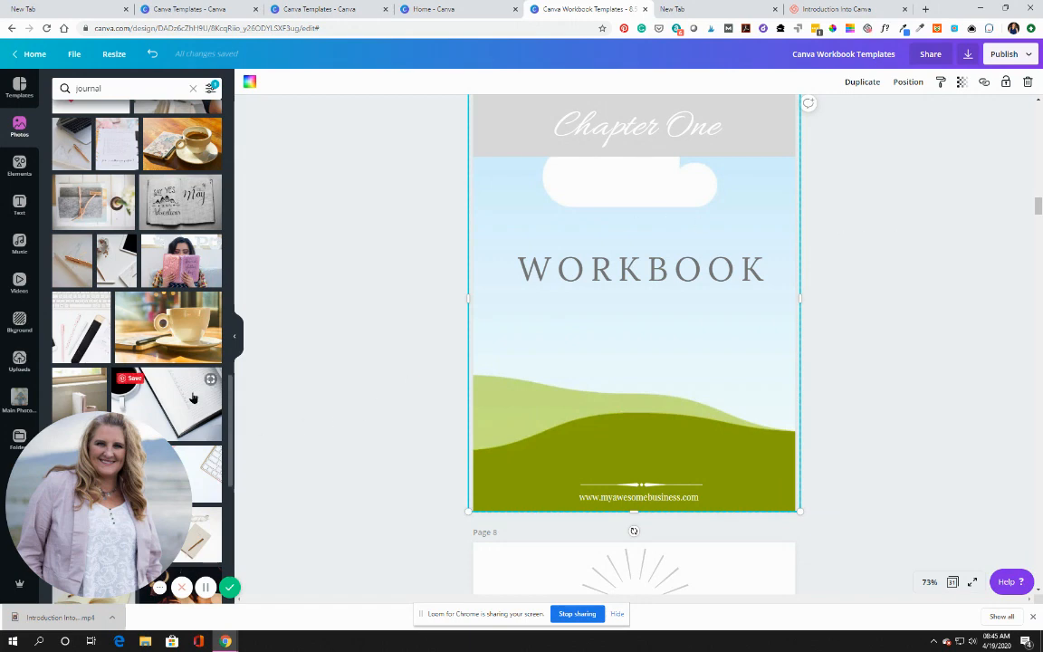
drag(186, 391, 536, 405)
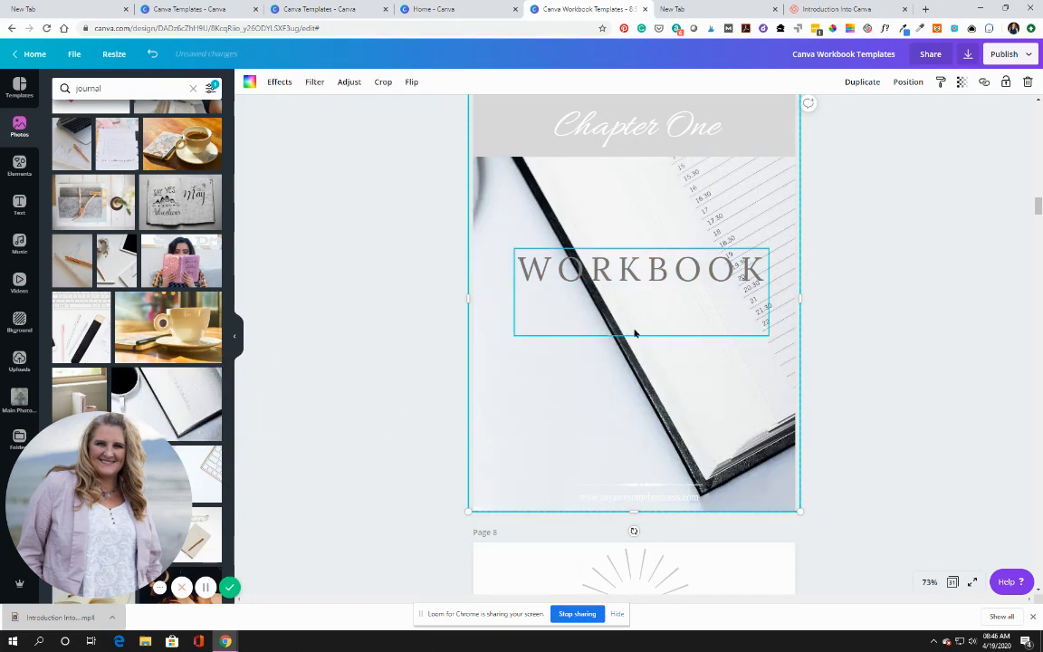
- Shrink the WORKBOOK title to about size 43.3 and move it to the lower-left area of the Chapter One page
drag(662, 270, 697, 201)
drag(781, 254, 720, 234)
drag(643, 204, 601, 464)
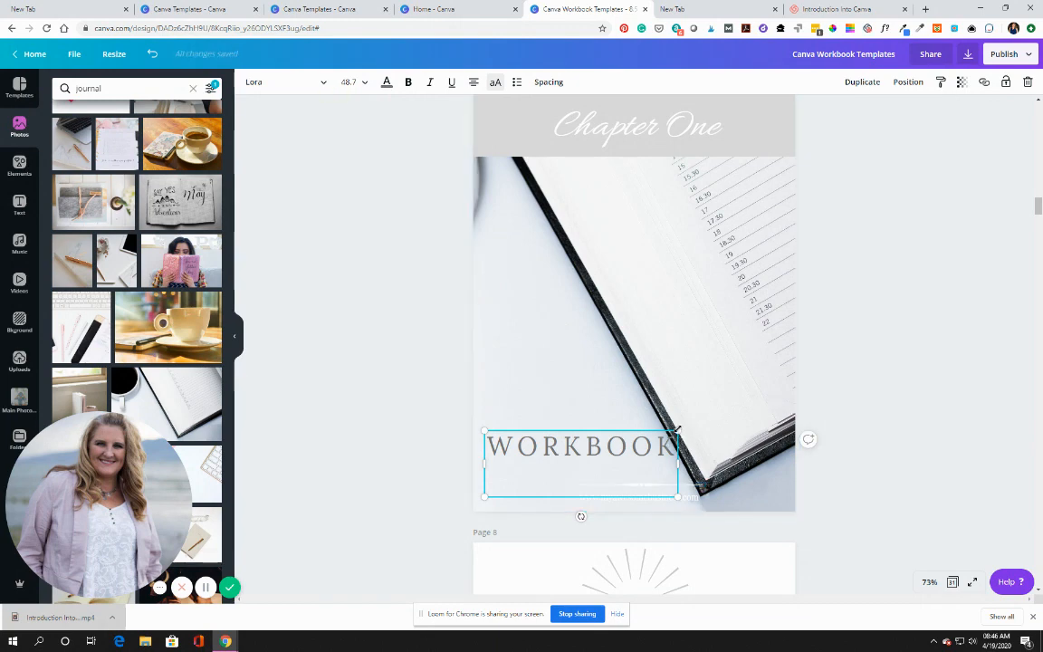
drag(677, 431, 657, 438)
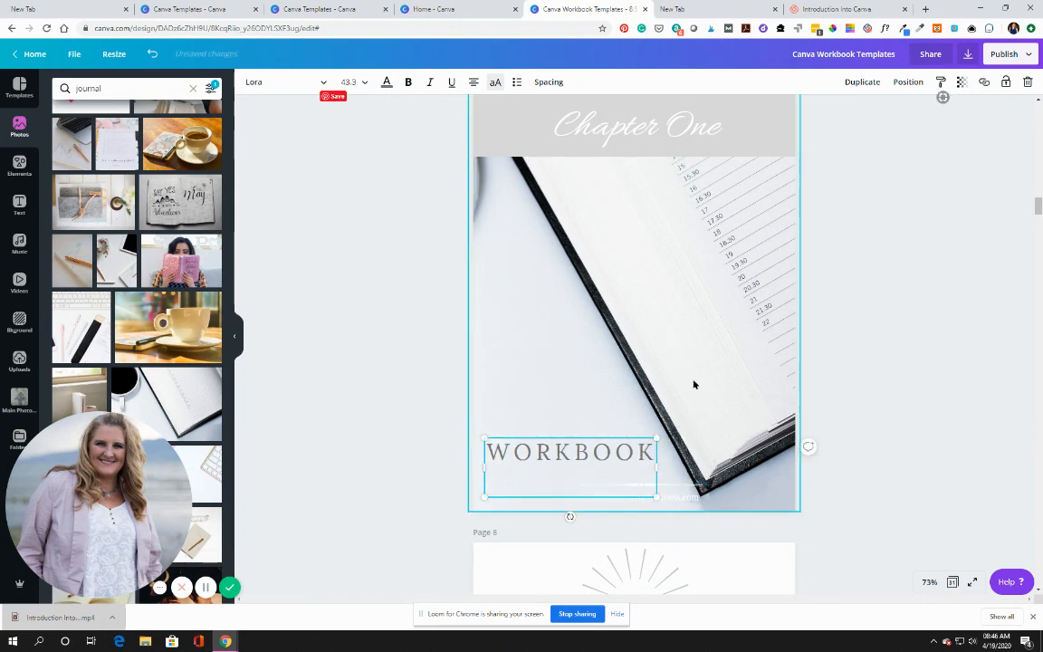
- Fill the large placeholder under the Add Your Title heading on page 8 with the pencil and paper photo
scroll(695, 385, down, 5)
click(686, 387)
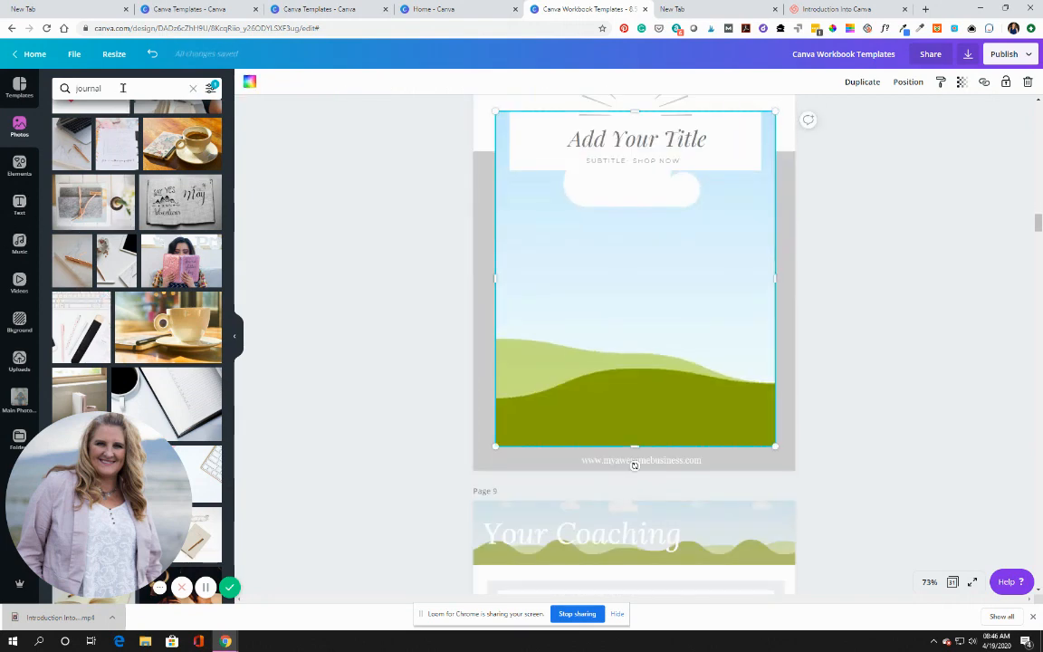
drag(73, 259, 540, 281)
- Examine the workbook pages from the coaching page through the Feature Your Products photo grid on page 11
scroll(552, 282, down, 8)
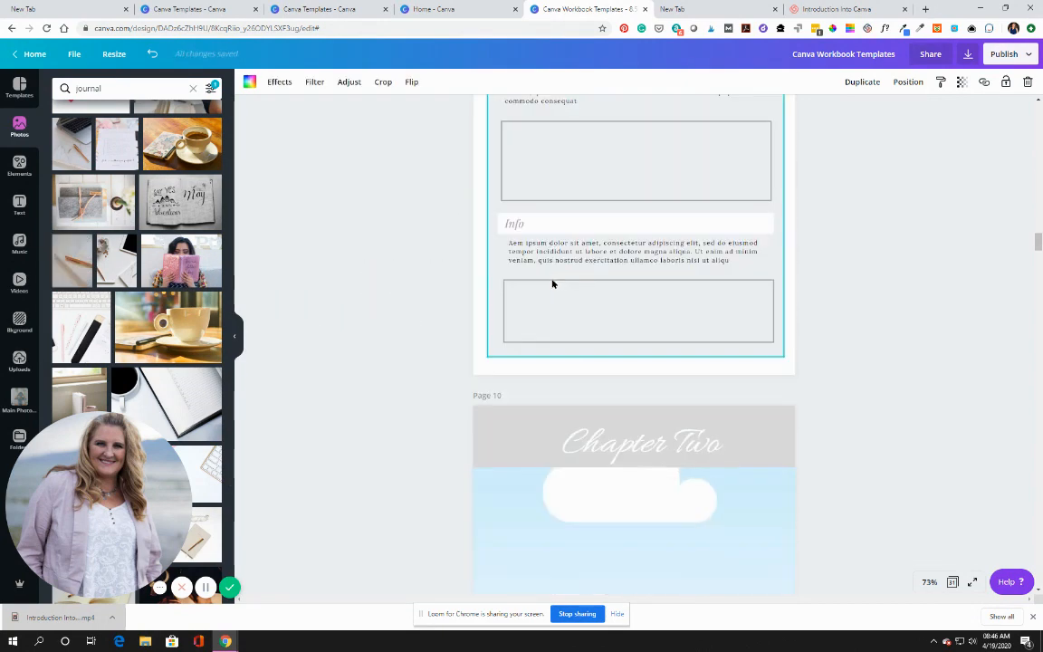
scroll(556, 282, down, 3)
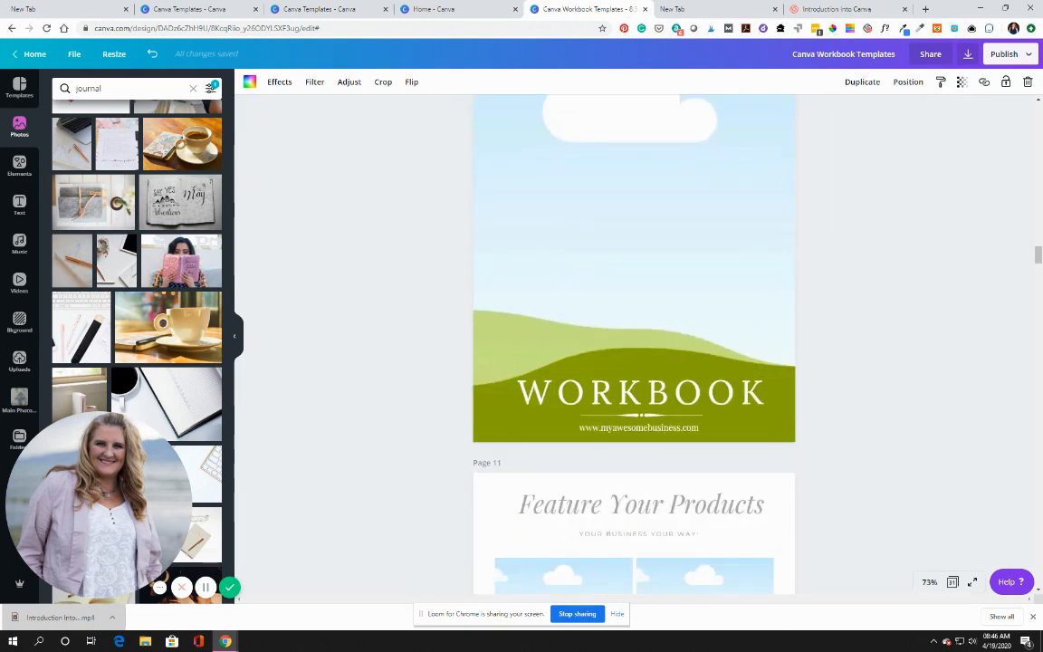
scroll(540, 458, down, 2)
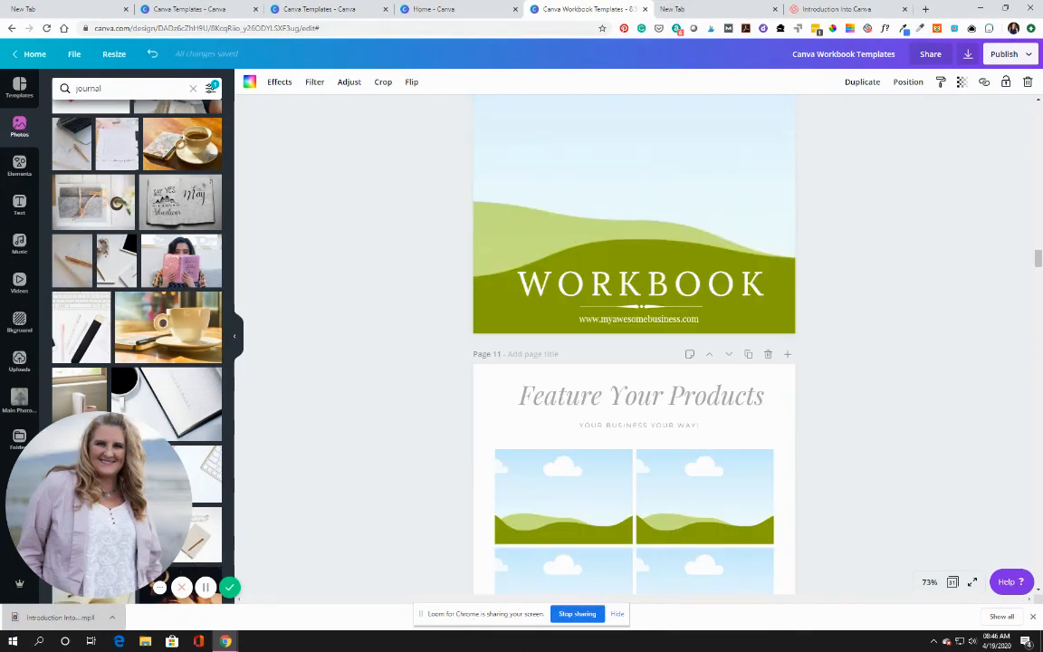
scroll(725, 366, down, 3)
scroll(700, 358, down, 2)
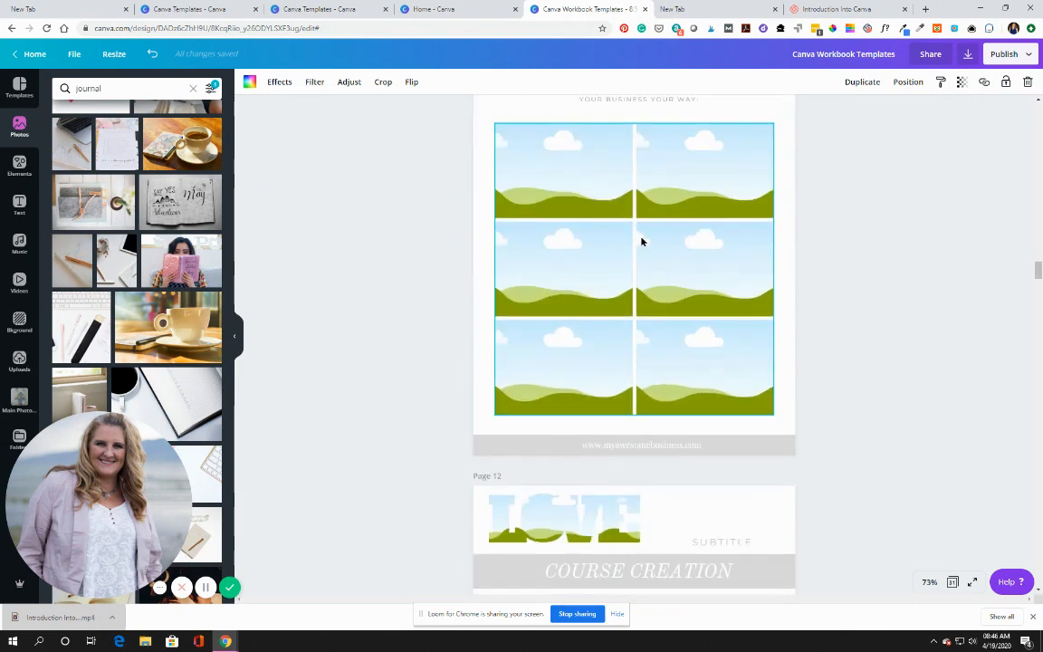
scroll(677, 274, up, 2)
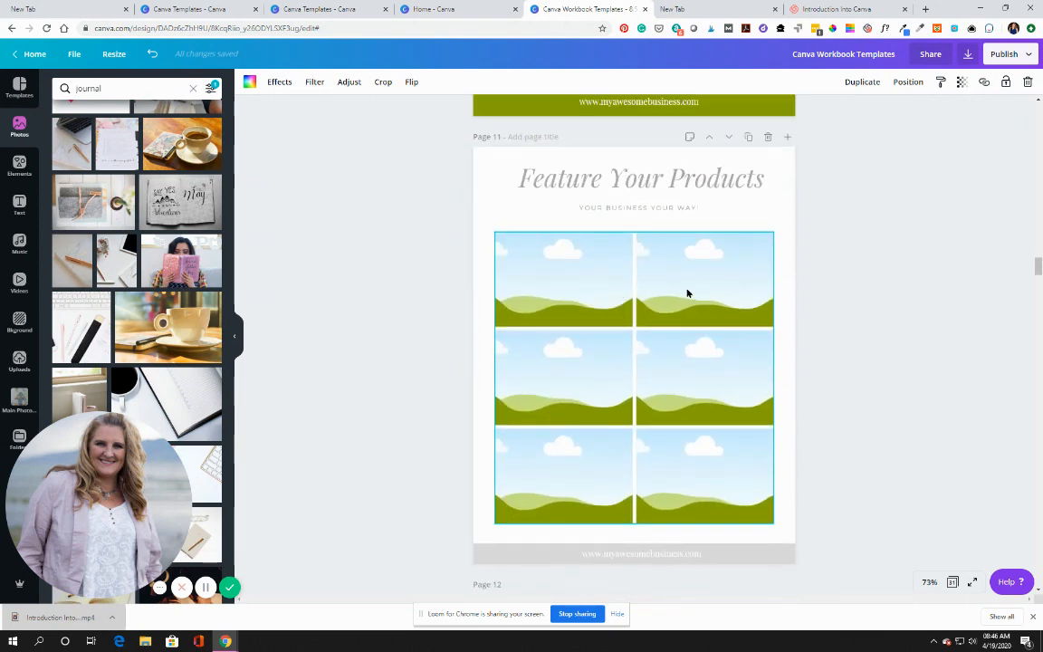
click(688, 293)
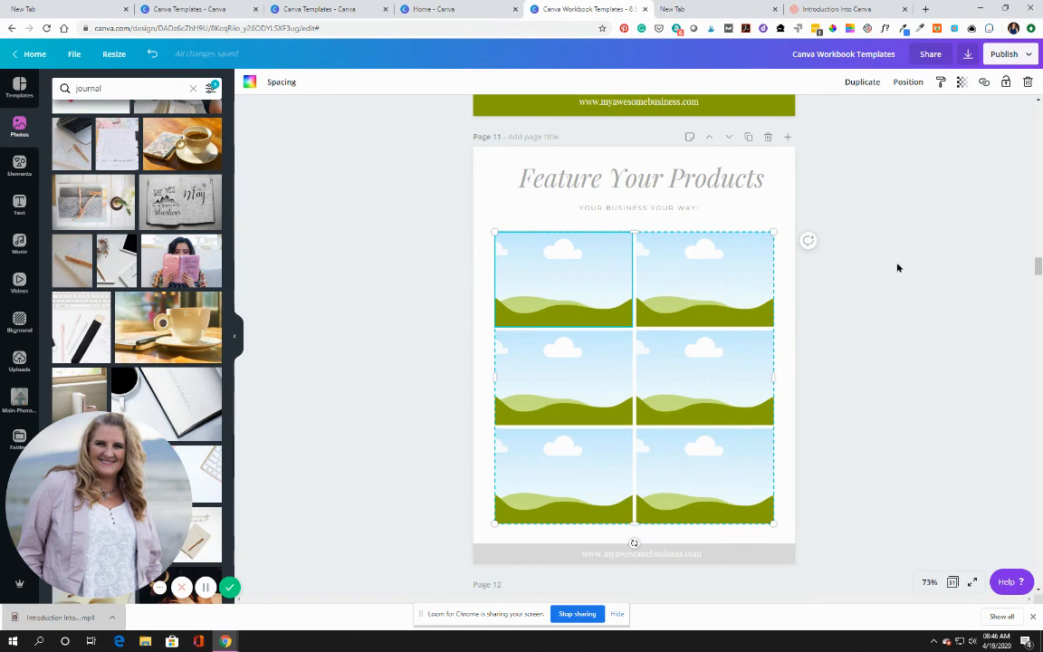
- Fill the LOVE letter frame on page 12 with the grey notebook and coffee photo and enlarge the frame slightly
scroll(637, 201, down, 5)
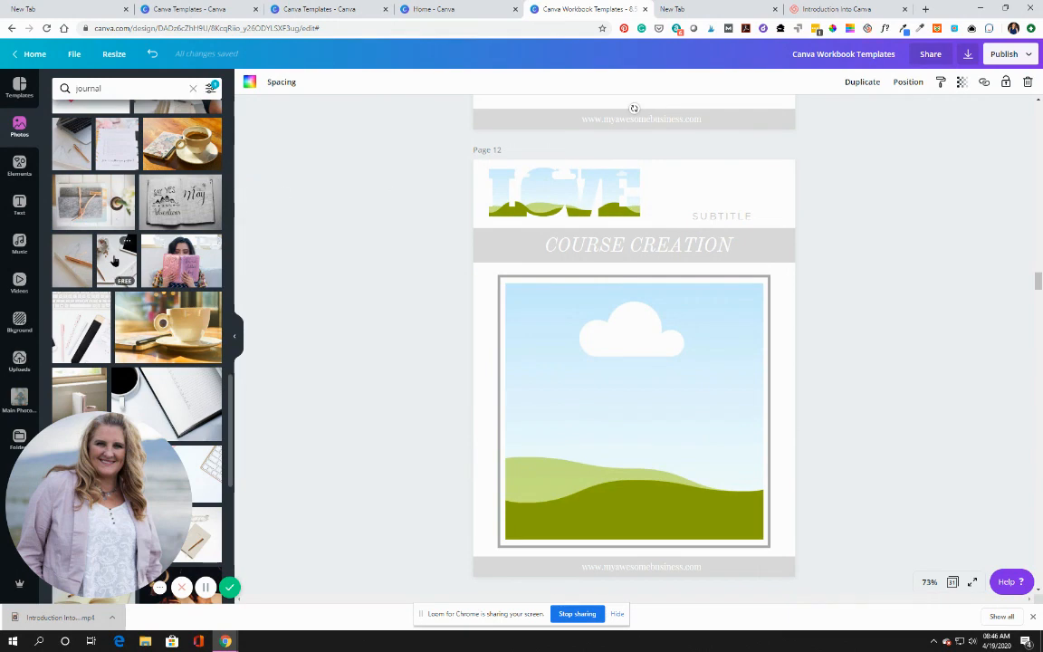
drag(101, 197, 614, 203)
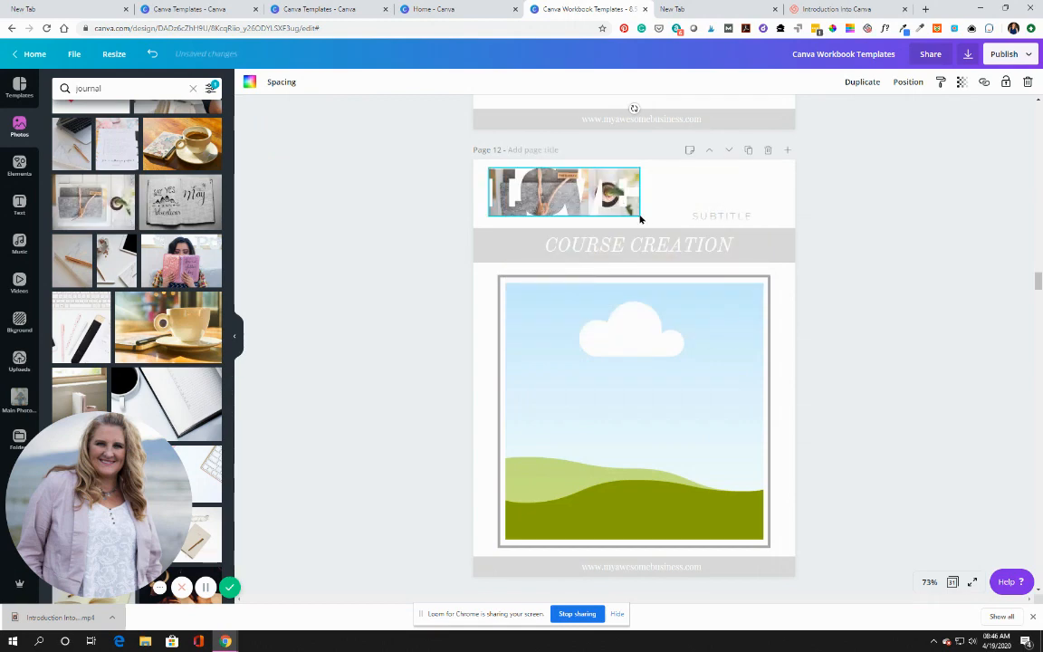
click(638, 212)
mouse_move(640, 219)
mouse_down()
mouse_move(780, 290)
mouse_move(648, 213)
mouse_up()
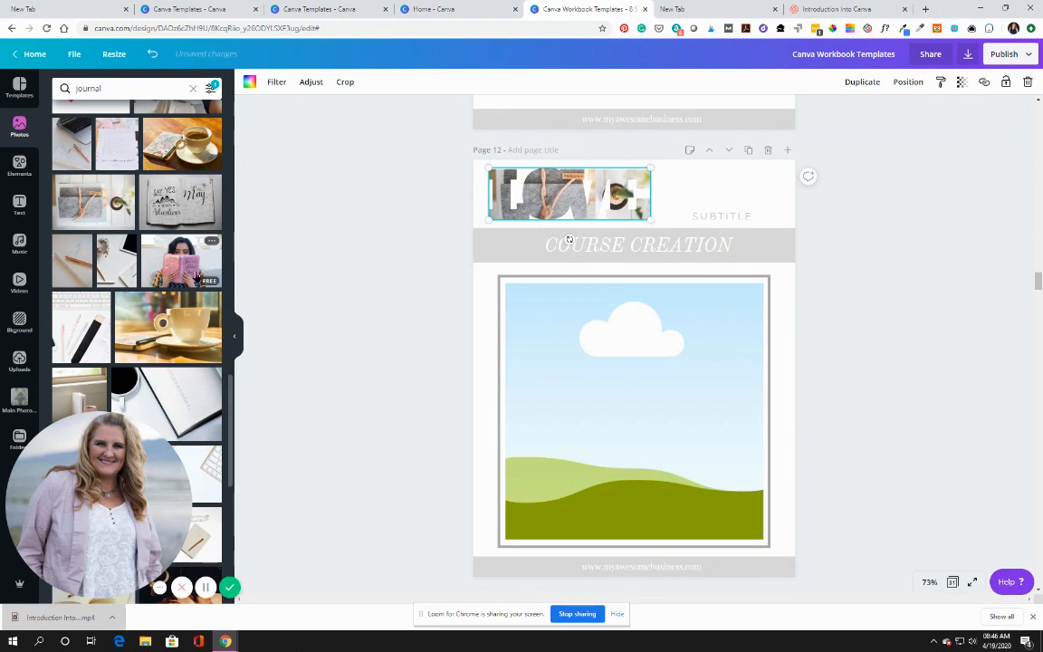
- Try the coffee cup and the glasses-and-pen photos in the LOVE frame, and finally use the pink camera photo
drag(185, 136, 586, 219)
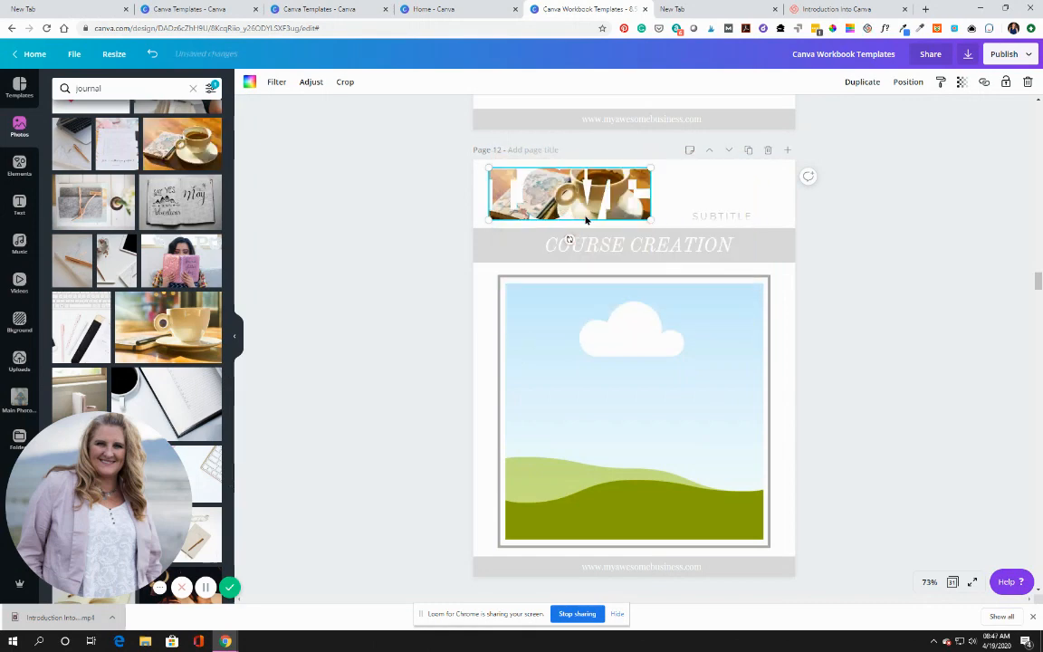
scroll(168, 231, down, 3)
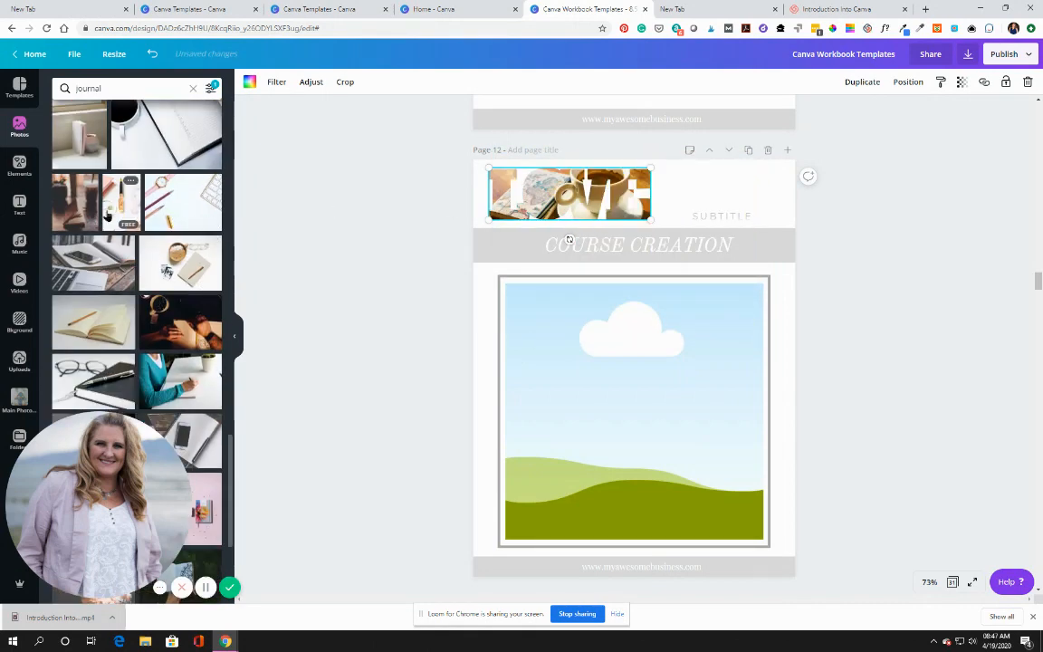
drag(102, 362, 539, 192)
scroll(136, 272, down, 3)
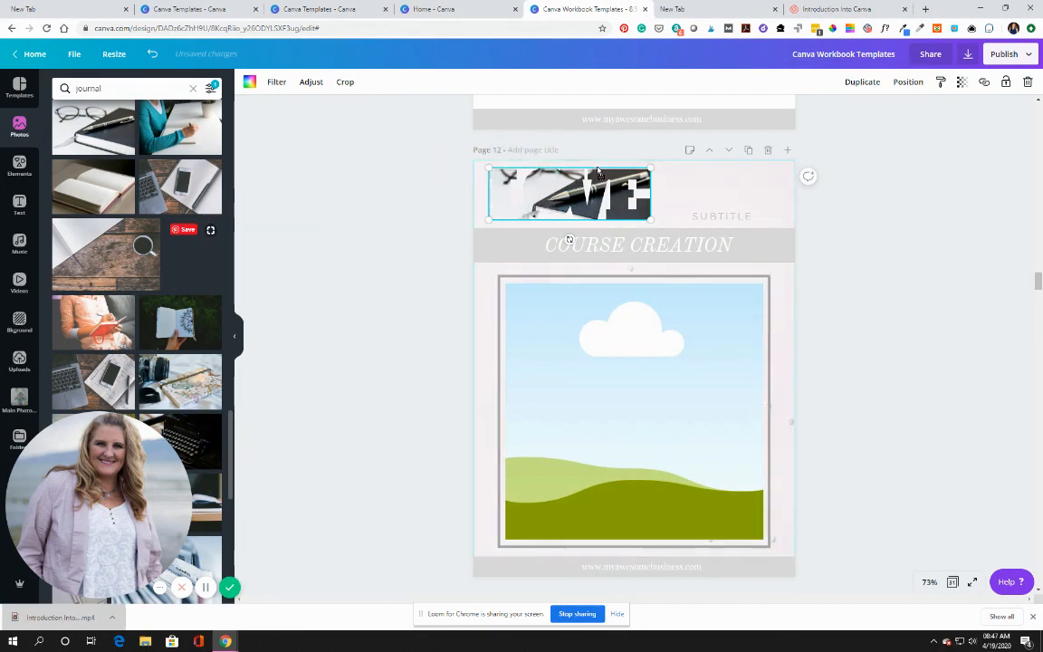
drag(192, 258, 584, 195)
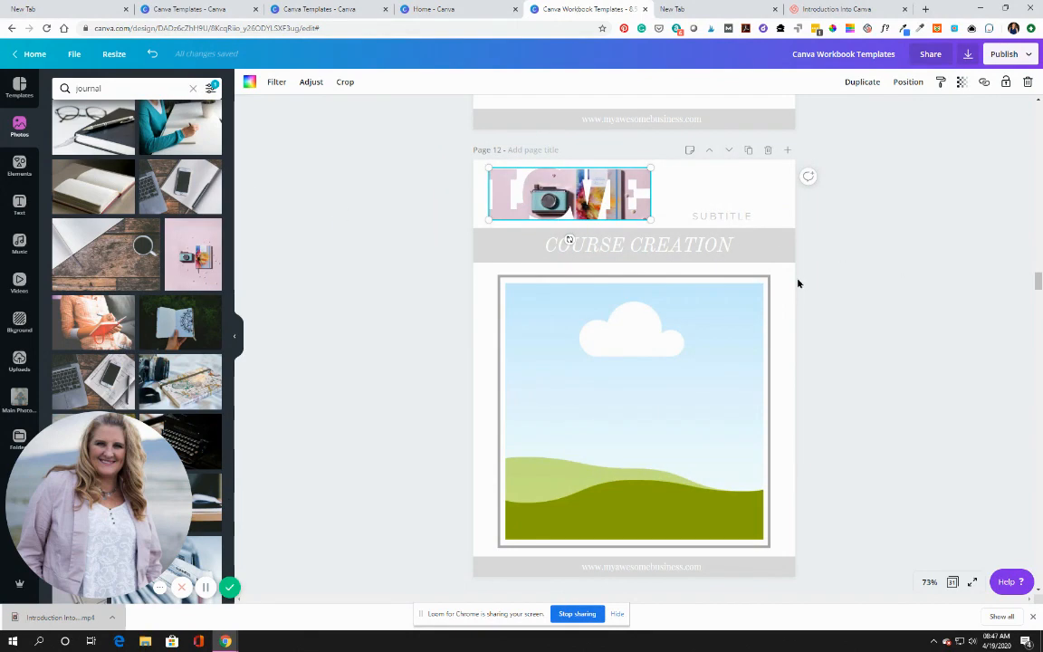
- Fill the bordered frame below COURSE CREATION with the laptop and phone photo, and replace it with the camera and map notebook photo
scroll(798, 284, down, 1)
click(750, 294)
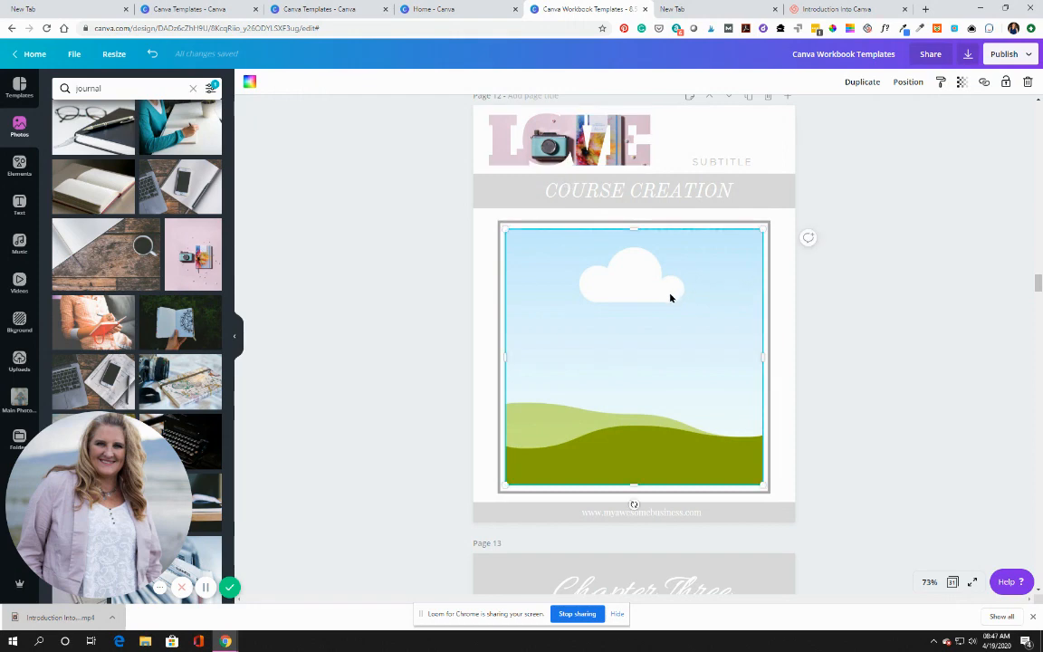
drag(90, 363, 671, 291)
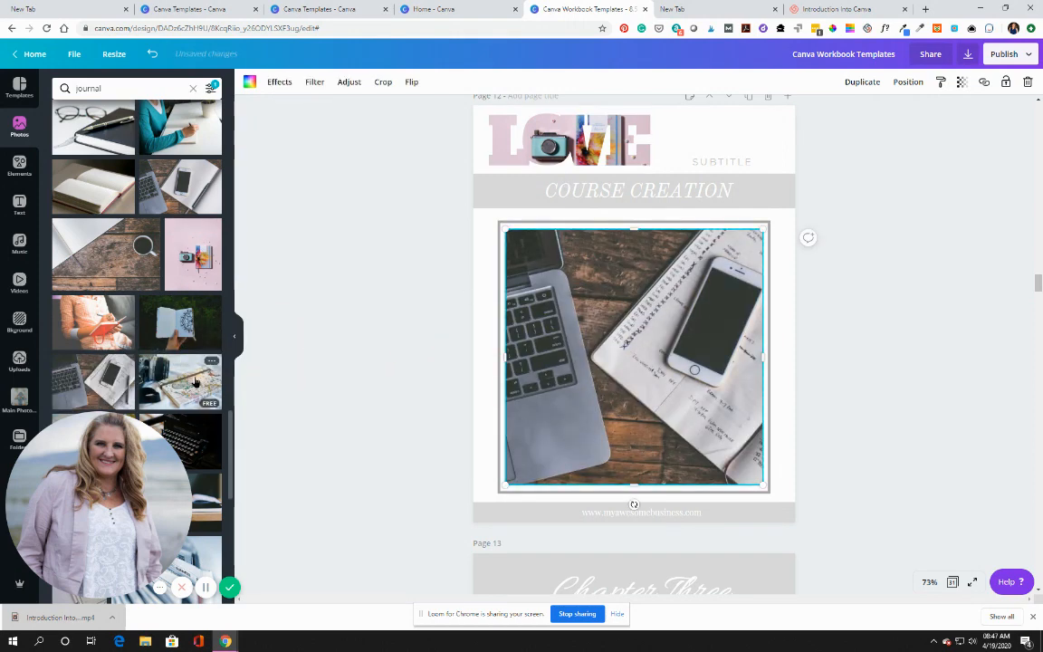
drag(181, 372, 624, 313)
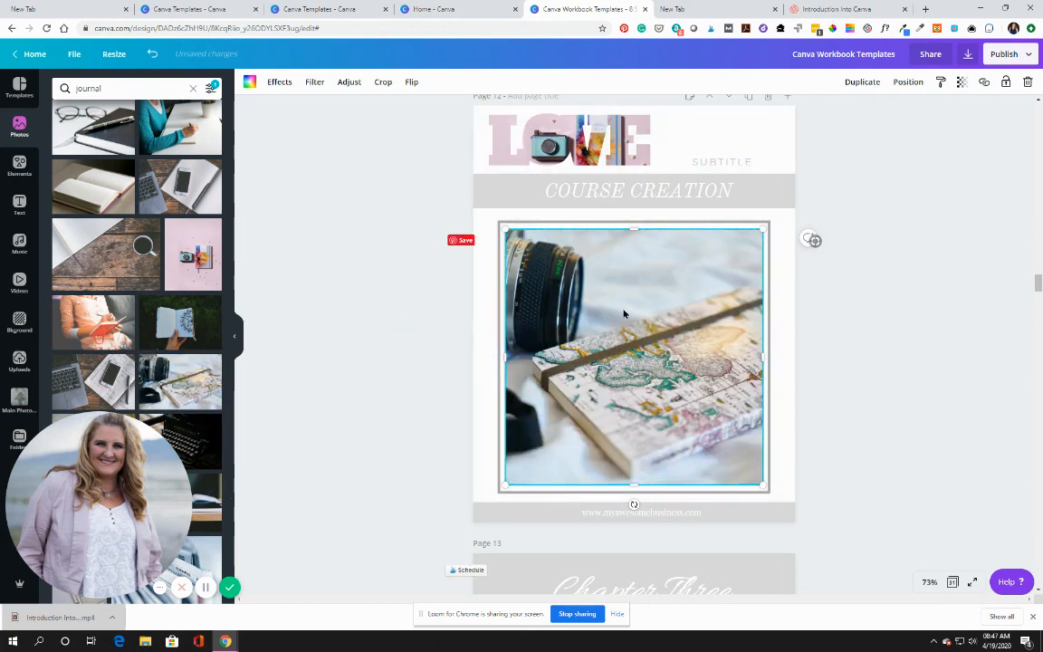
scroll(624, 313, down, 1)
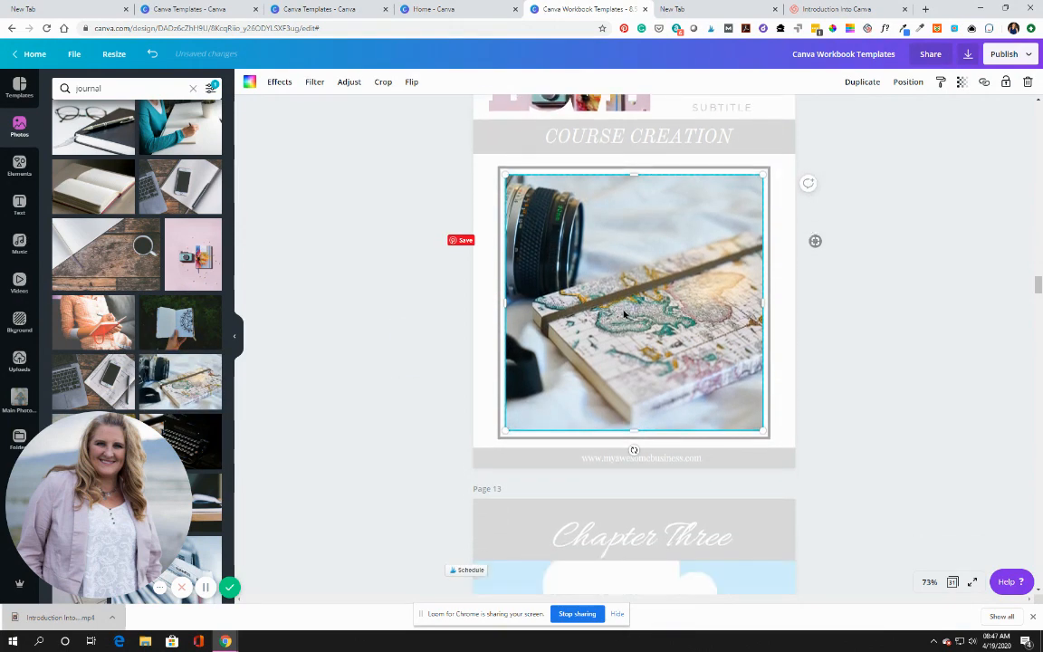
scroll(624, 313, up, 2)
scroll(624, 314, down, 3)
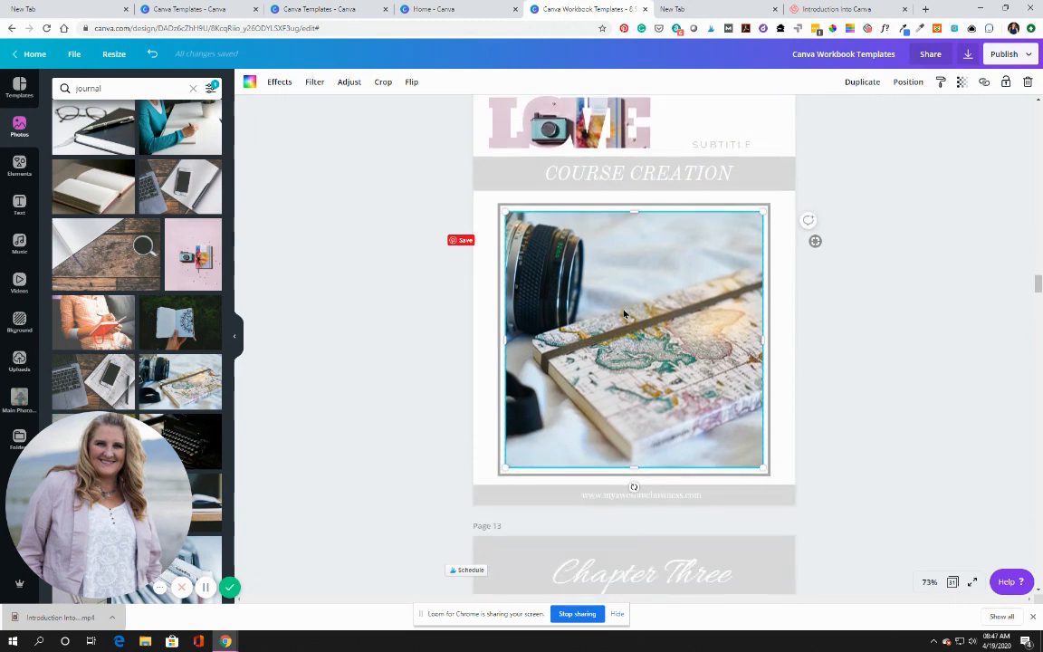
scroll(624, 313, up, 1)
scroll(624, 313, up, 3)
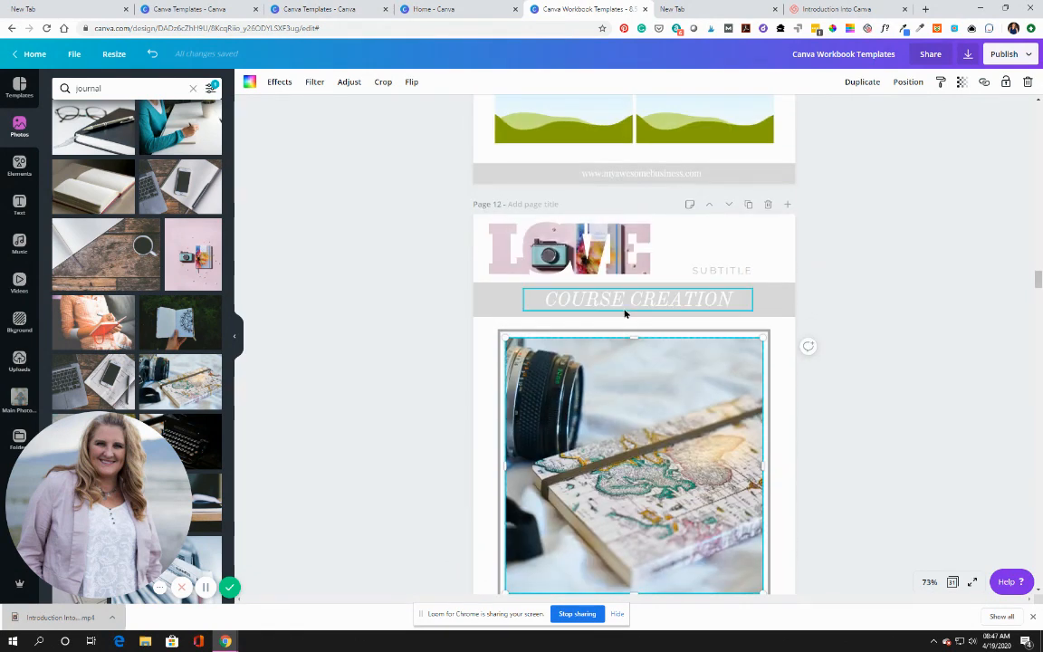
scroll(624, 313, down, 3)
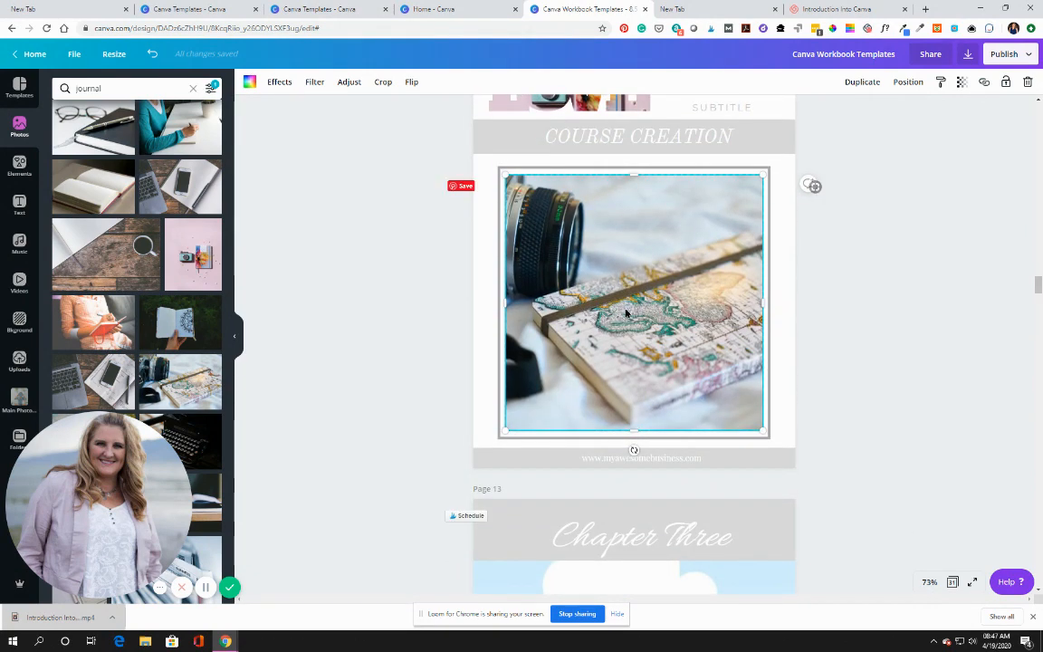
- Reposition the middle gold triangle beside the photo frame on page 14 and shift the page's background layer to the right
scroll(624, 312, down, 10)
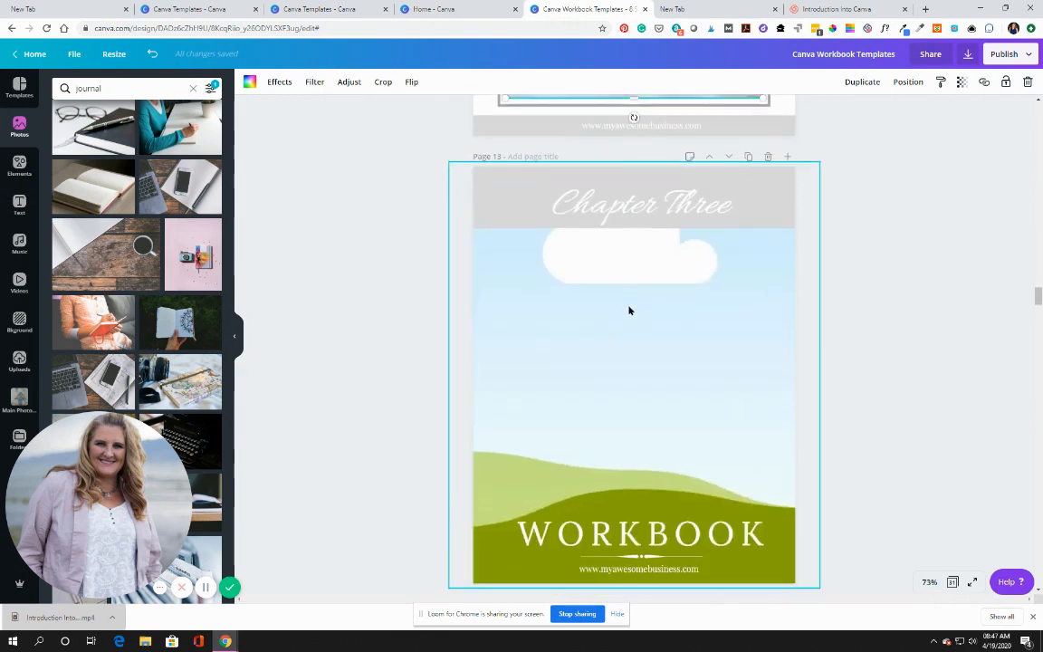
scroll(625, 317, down, 4)
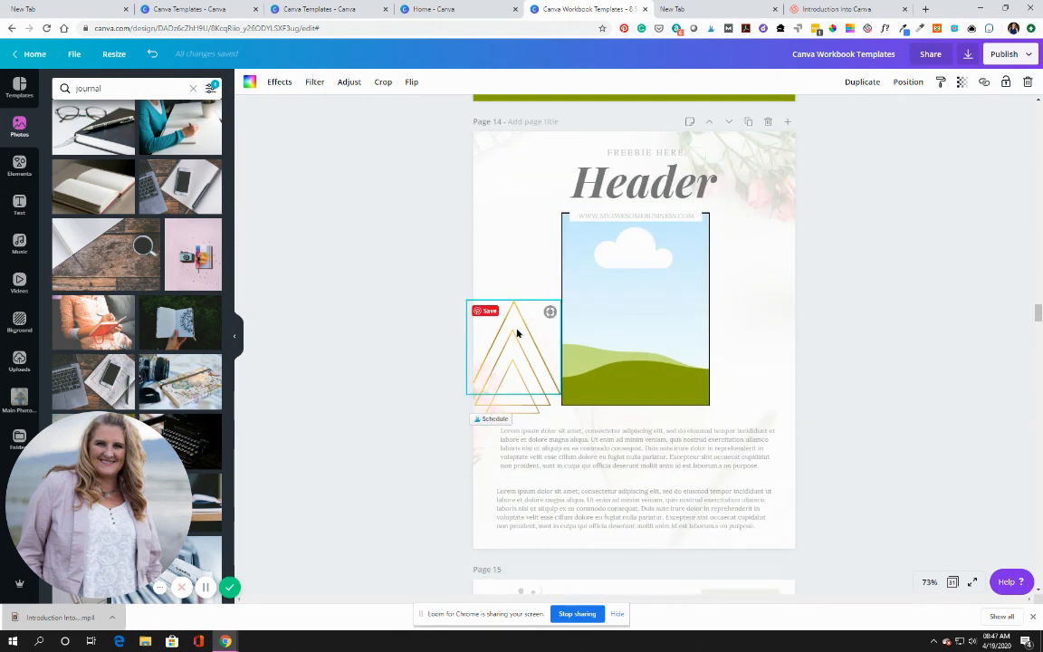
drag(517, 333, 538, 362)
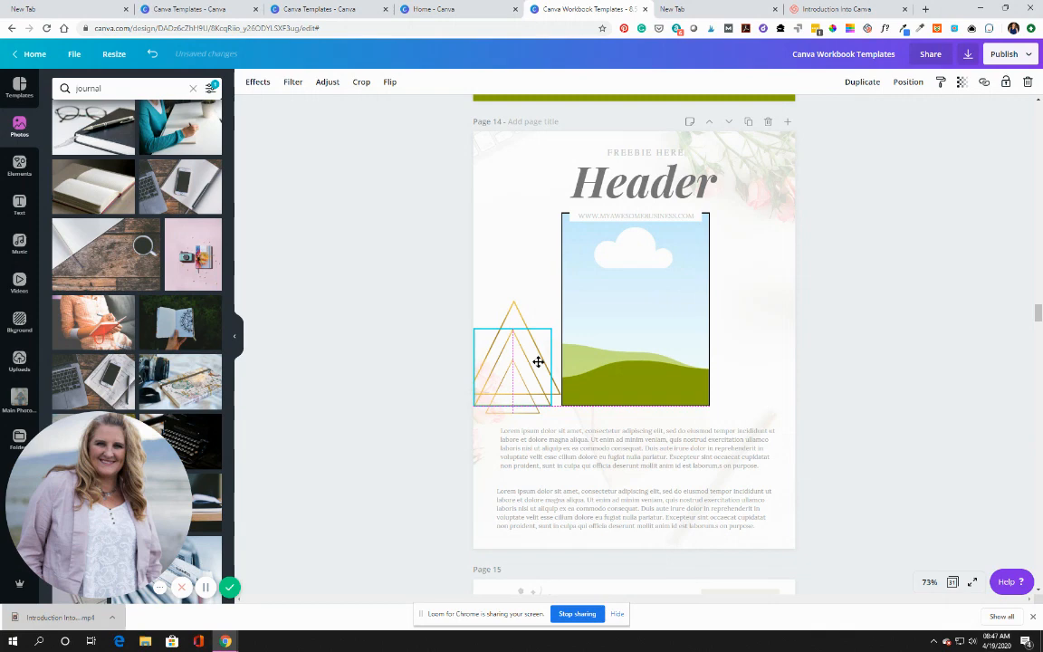
drag(574, 341, 575, 342)
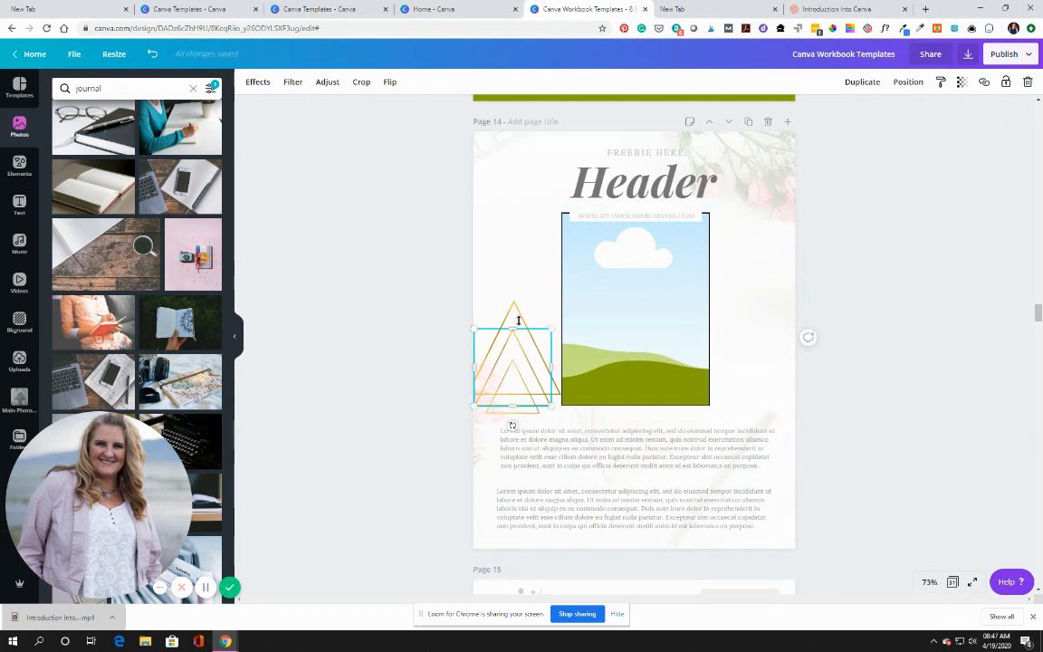
drag(768, 285, 807, 290)
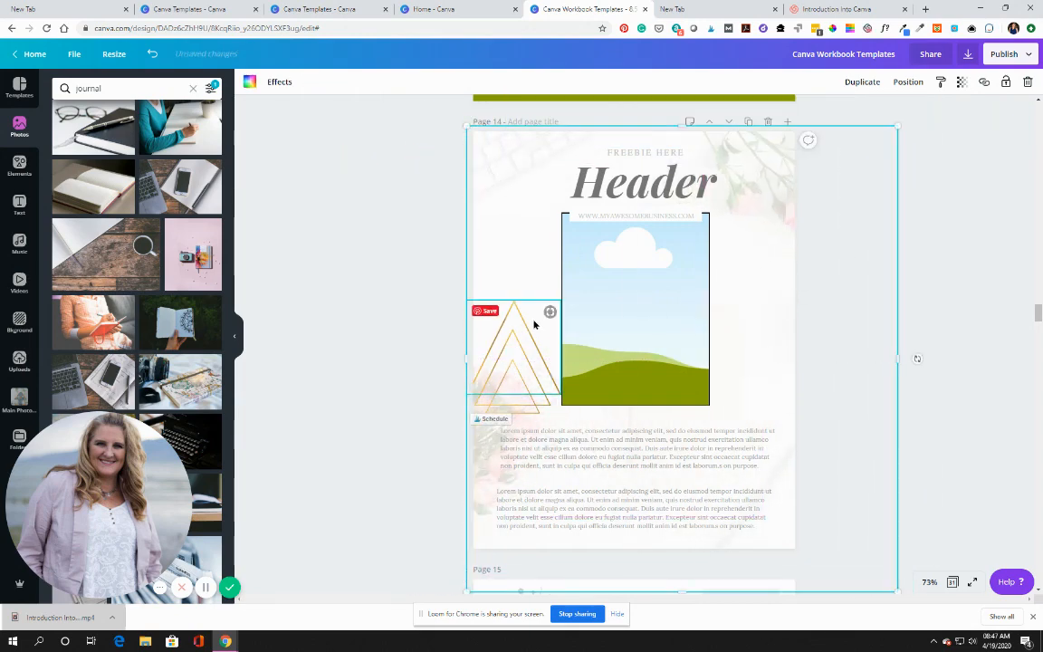
- Lock the largest gold triangle beside the photo frame on page 14
click(529, 326)
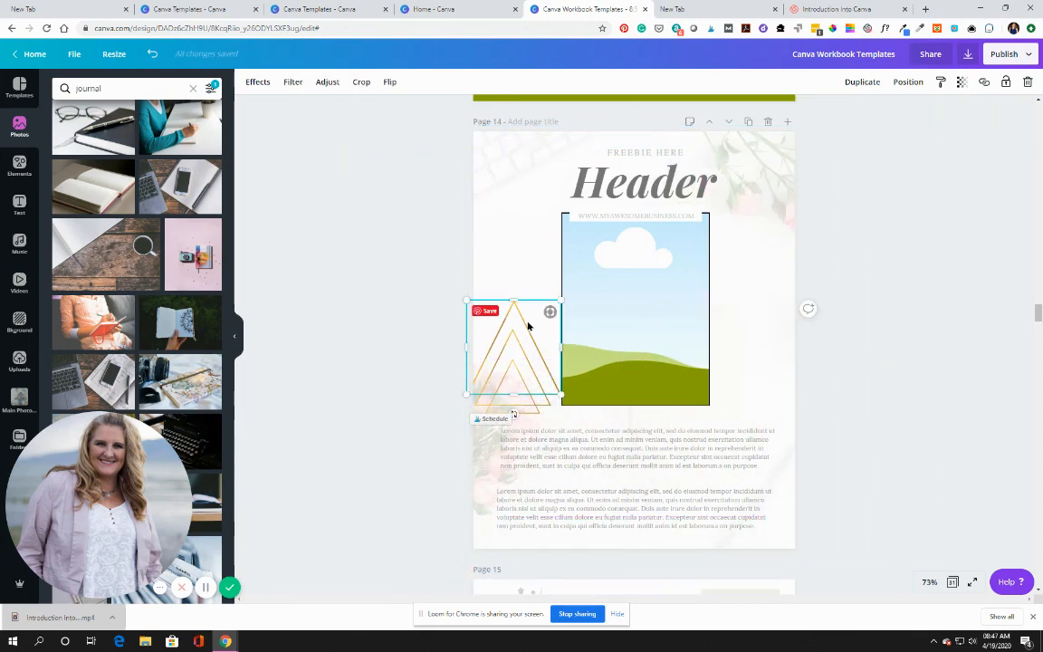
click(1006, 82)
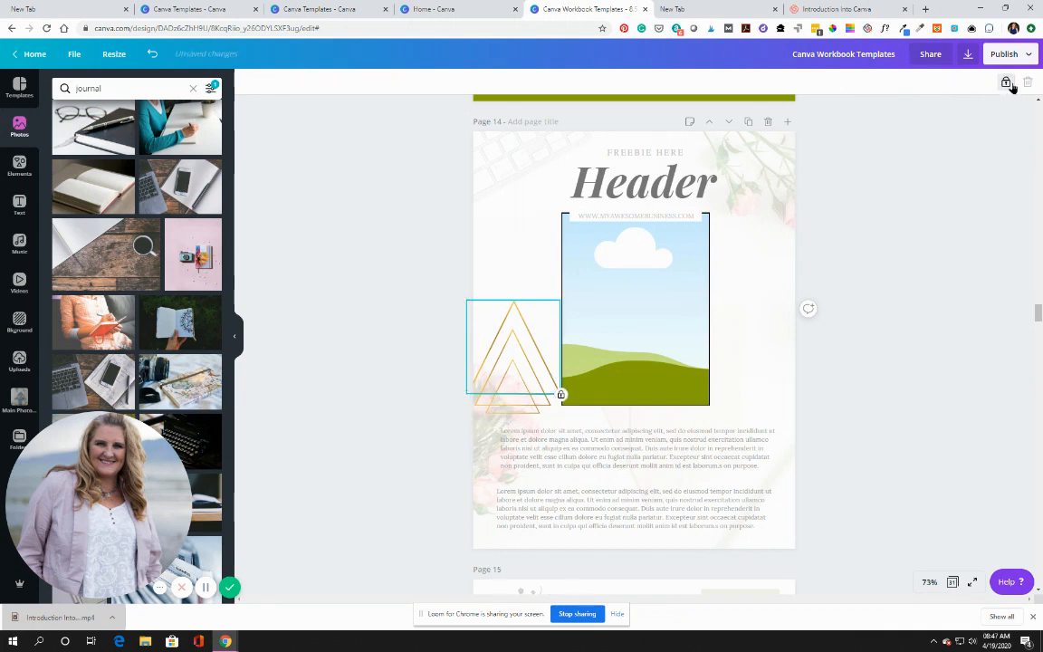
- Lock the middle and smallest gold triangles beside the photo frame on page 14
click(539, 366)
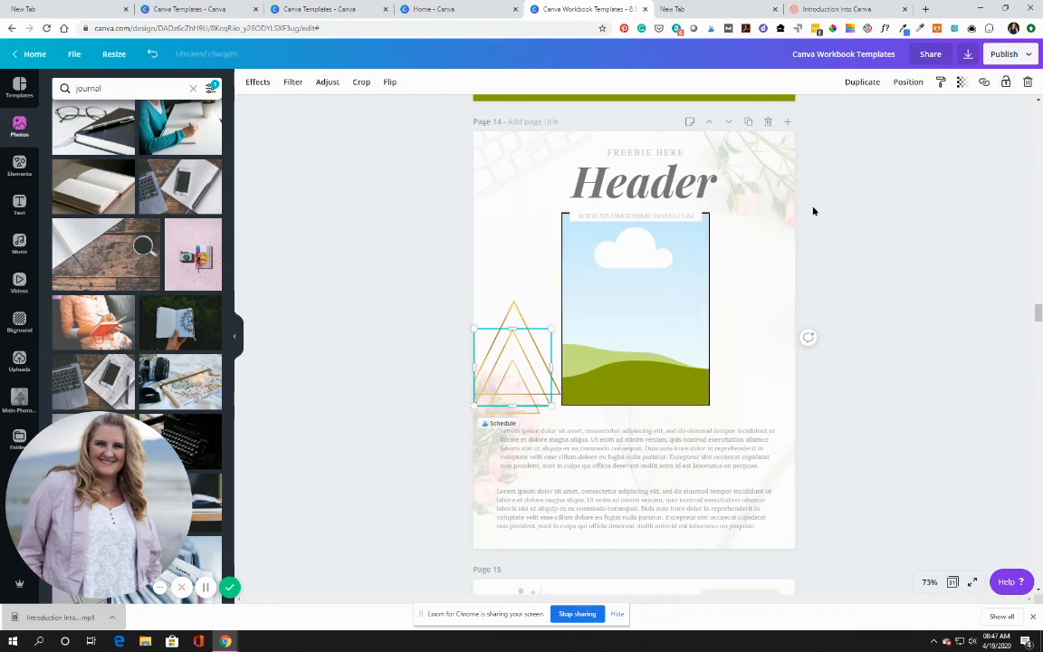
click(1006, 85)
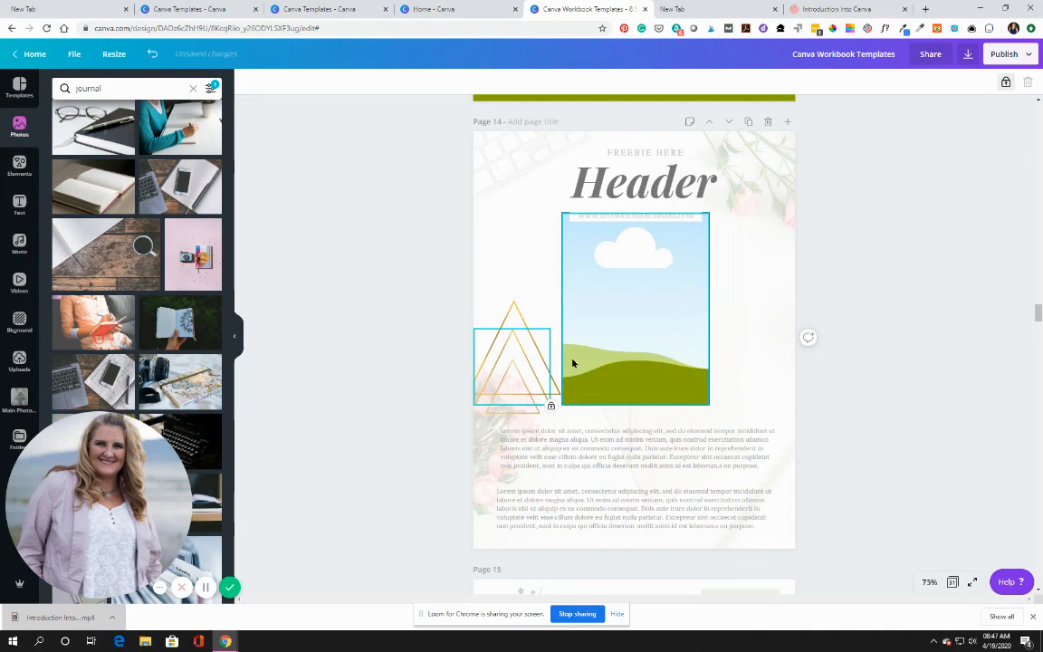
click(524, 409)
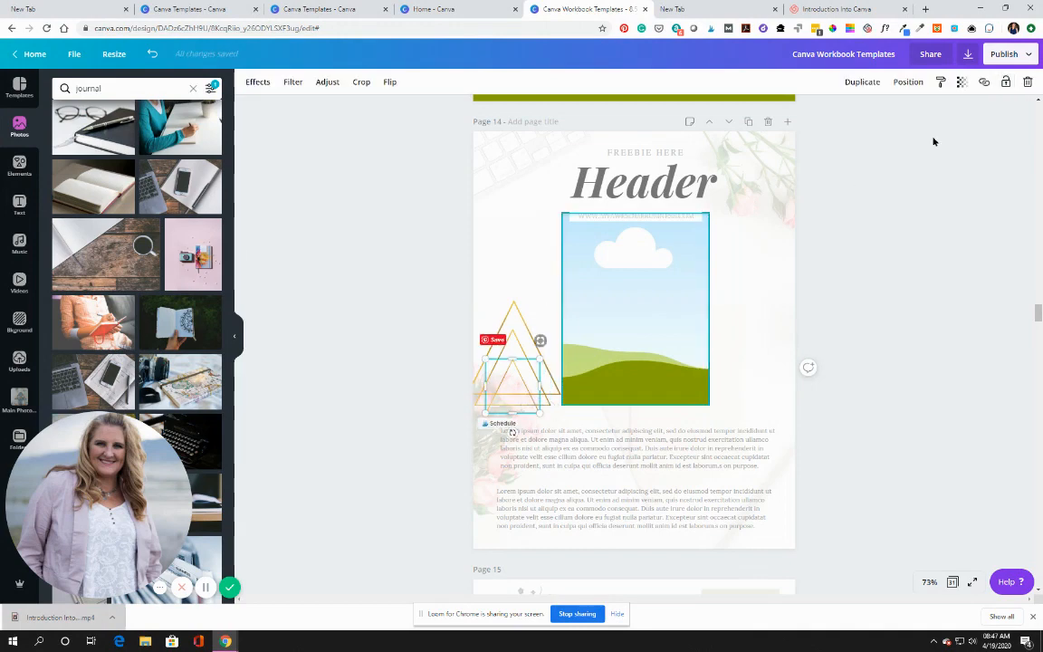
click(1007, 86)
- Shift and shrink the faded rose background image on page 14, and replace it with the map notebook photo from the journal results
drag(750, 277, 808, 254)
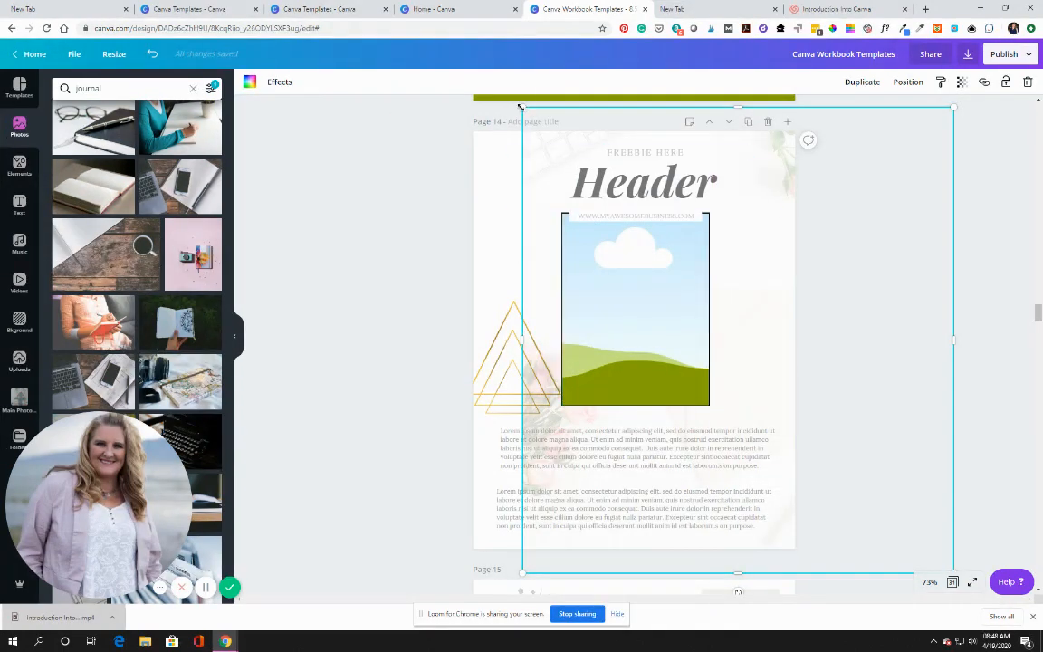
drag(521, 107, 500, 187)
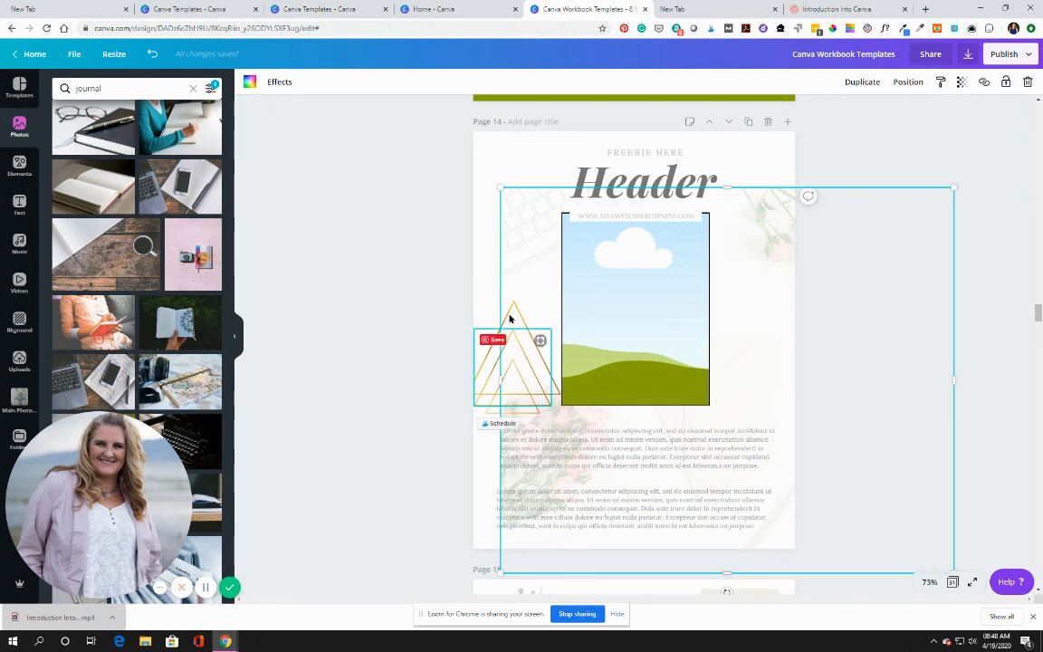
scroll(142, 308, down, 5)
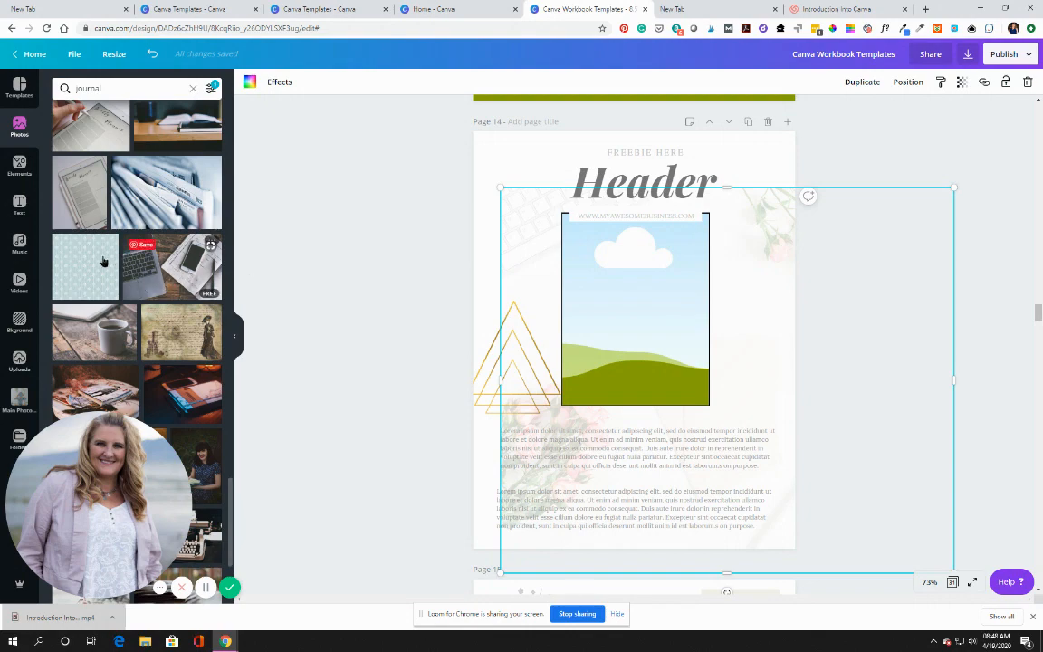
scroll(94, 197, down, 3)
scroll(94, 198, down, 6)
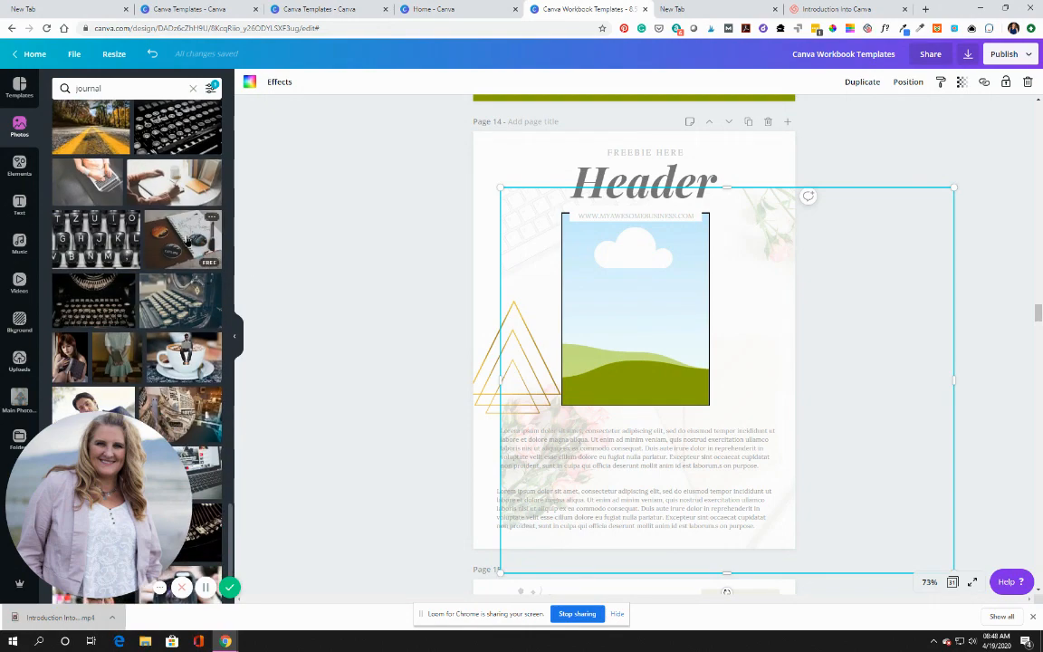
drag(188, 238, 555, 403)
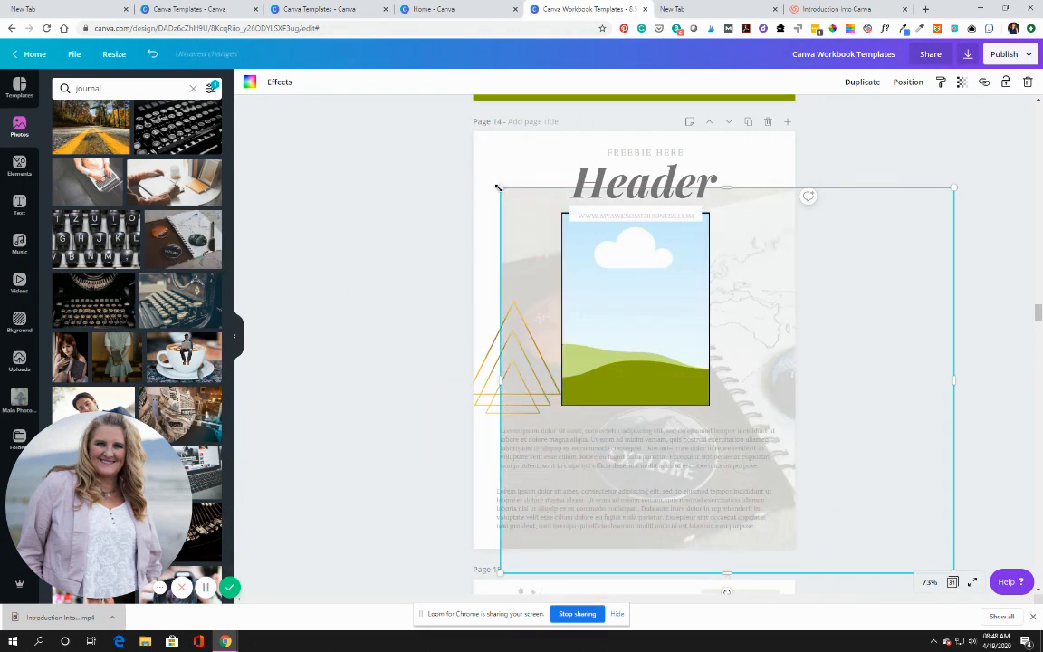
- Enlarge the notebook background photo to cover all of page 14 and set its transparency to 21
drag(497, 186, 430, 113)
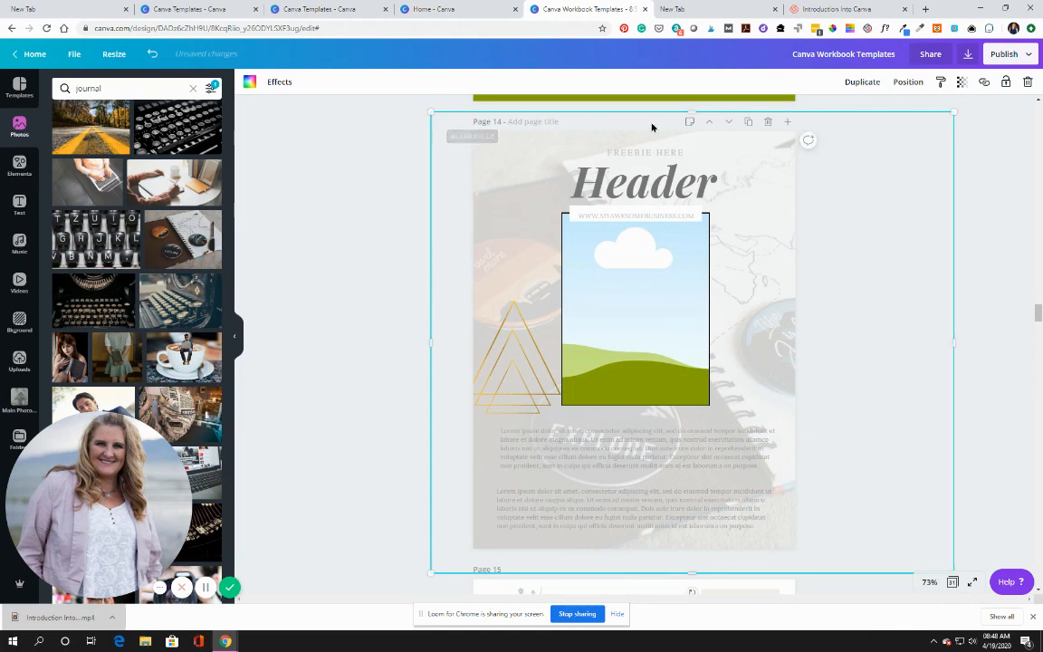
click(963, 82)
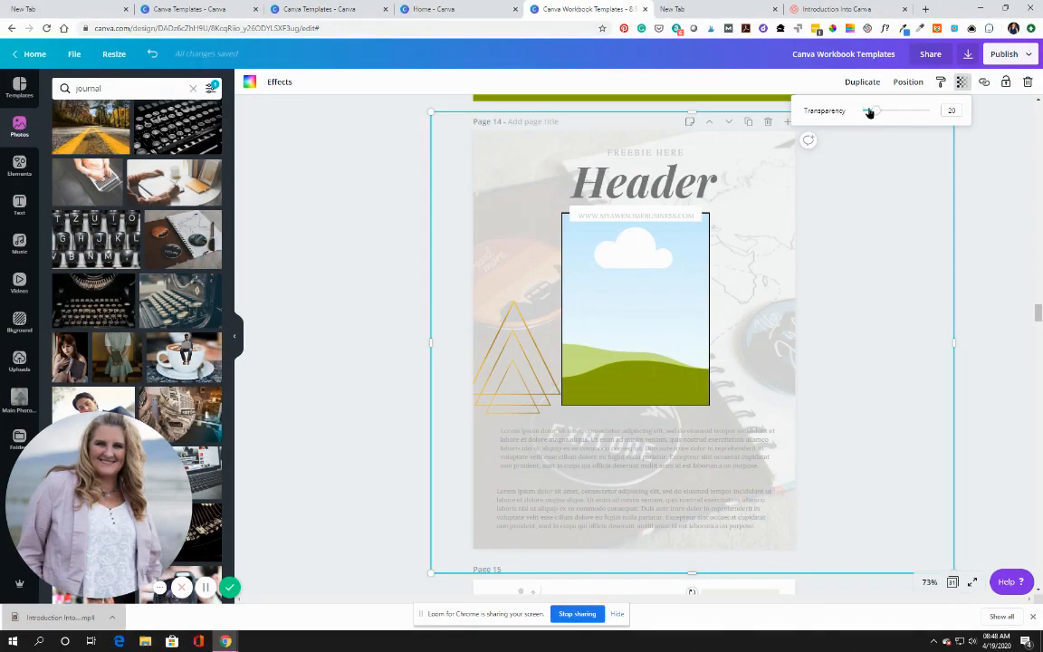
mouse_move(881, 115)
mouse_down()
mouse_move(909, 118)
mouse_move(868, 115)
mouse_up()
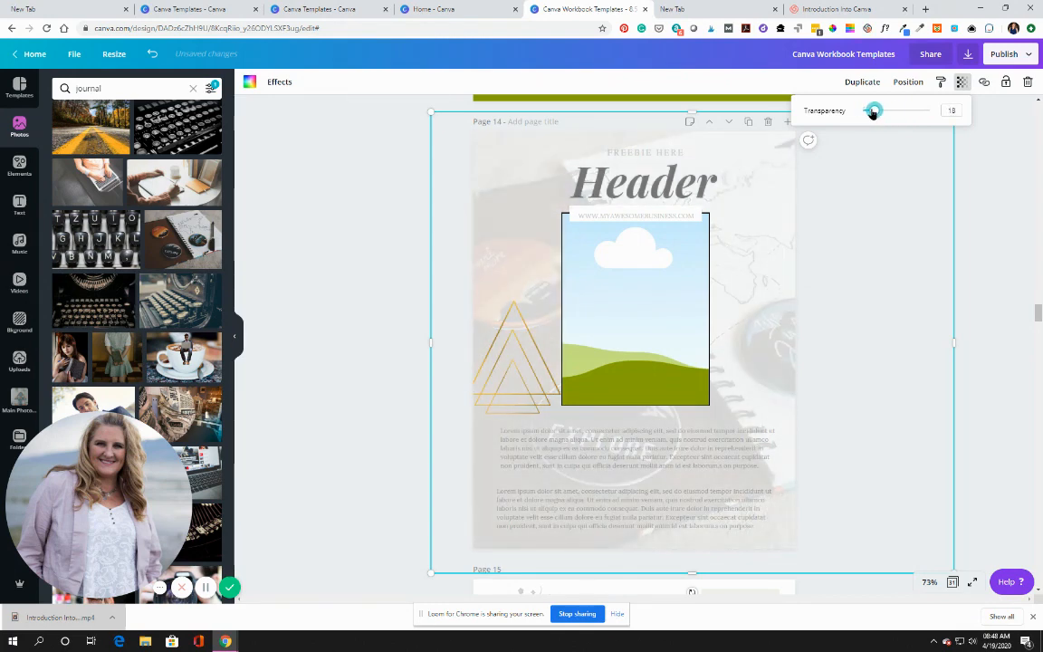
drag(874, 112, 876, 111)
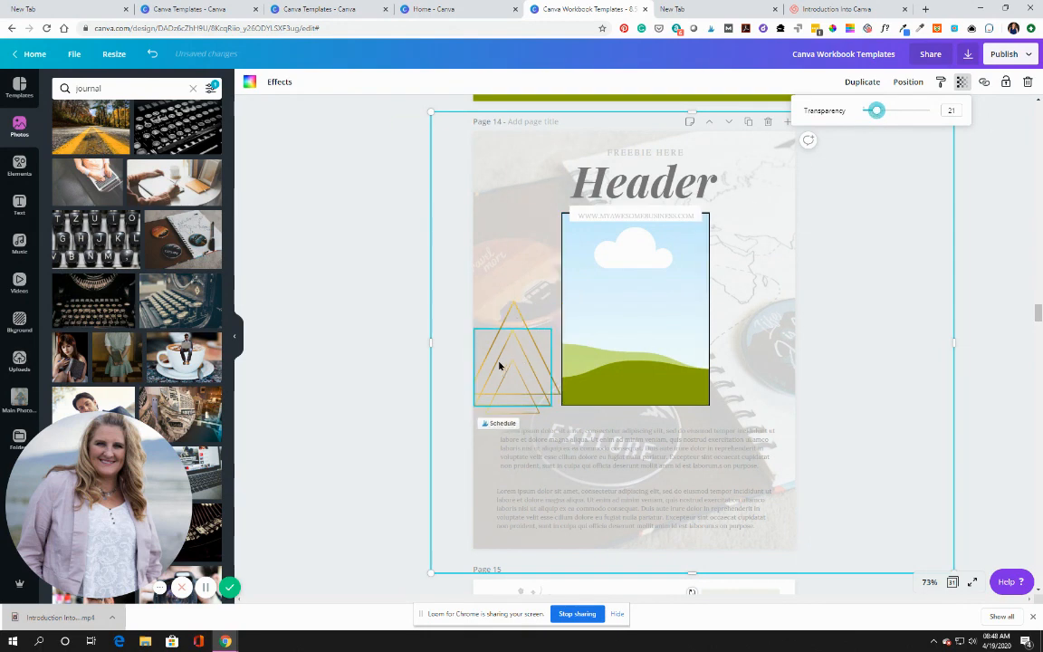
- Add the thin pink-to-purple gradient brush stroke and place it just above the Header title on page 14
click(19, 167)
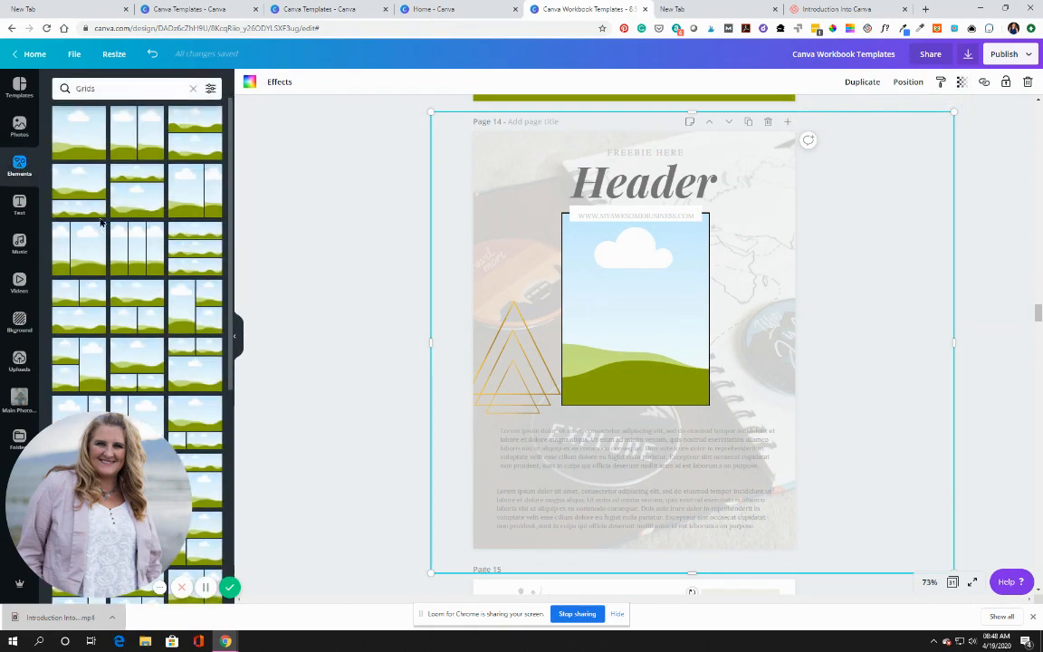
click(22, 157)
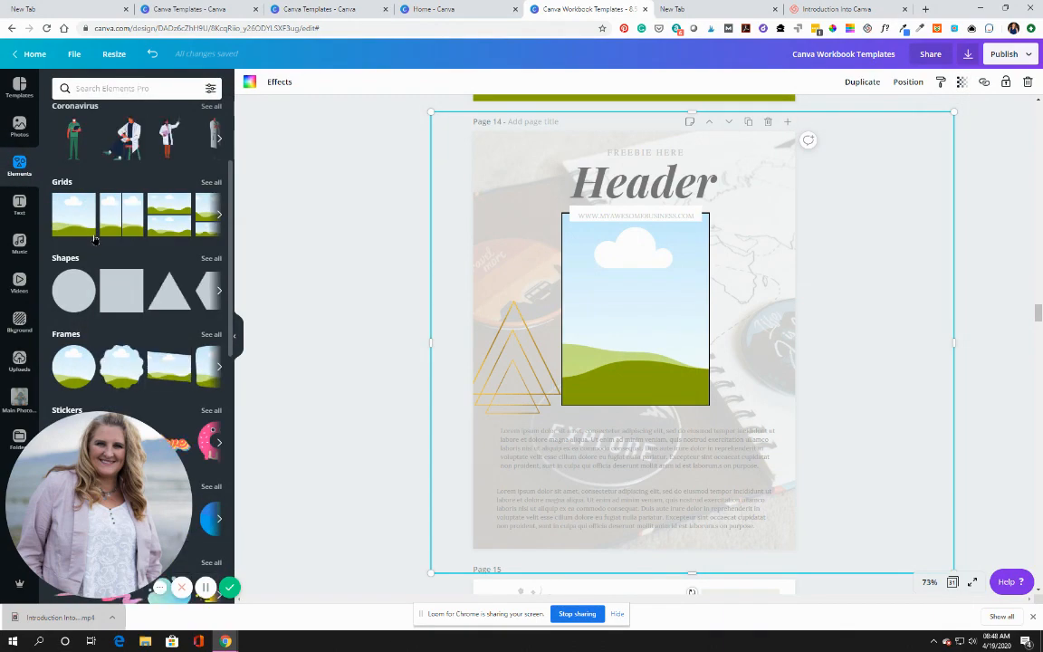
scroll(95, 238, down, 3)
scroll(96, 232, up, 5)
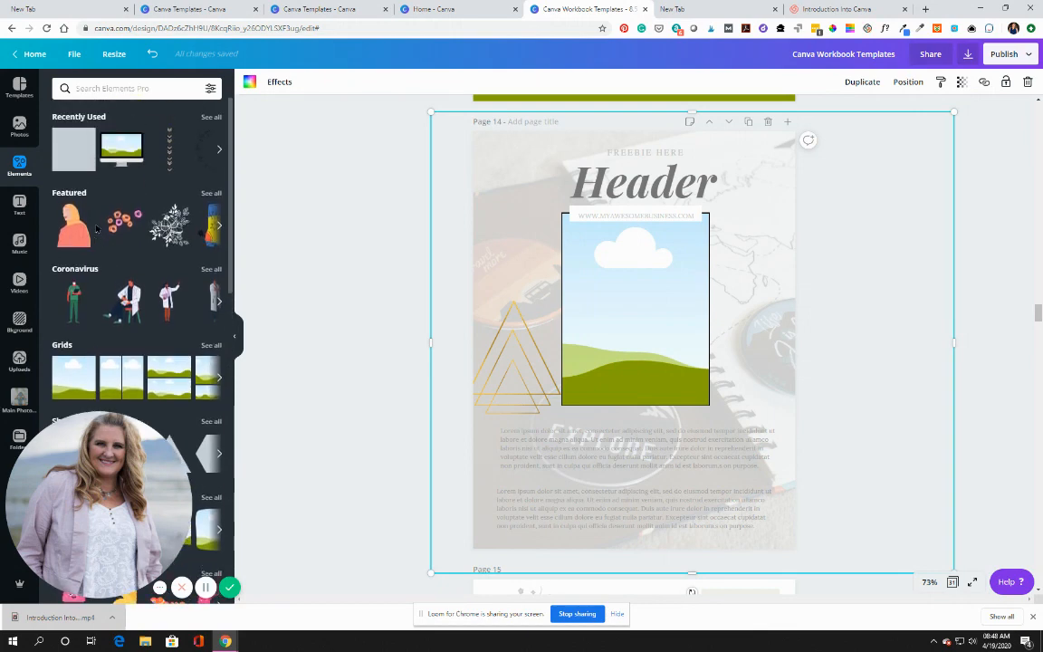
scroll(96, 228, down, 5)
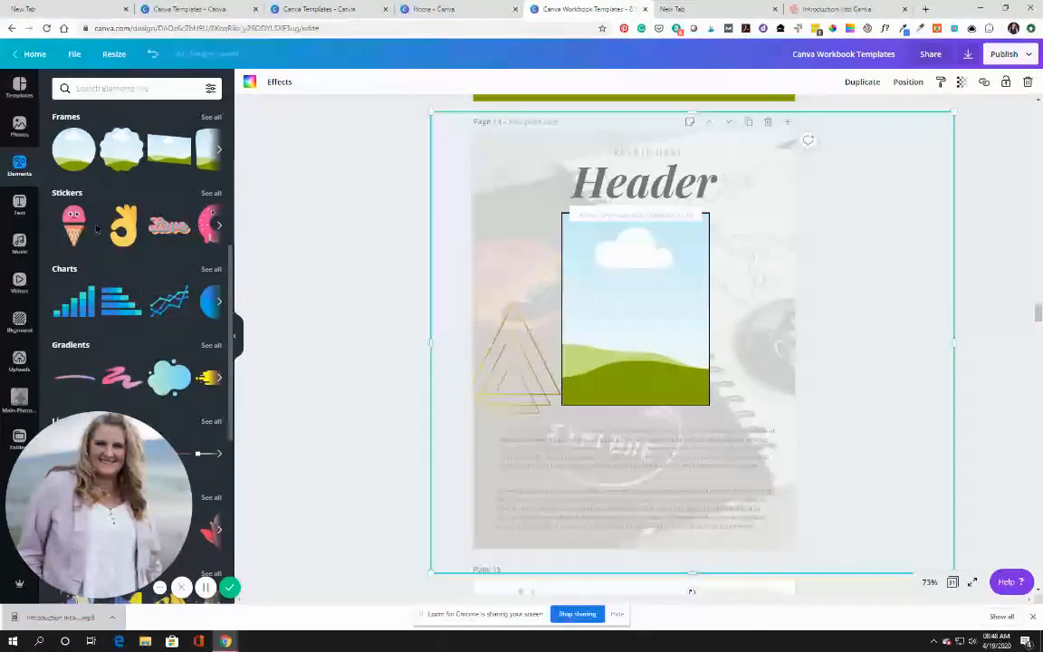
scroll(96, 228, down, 3)
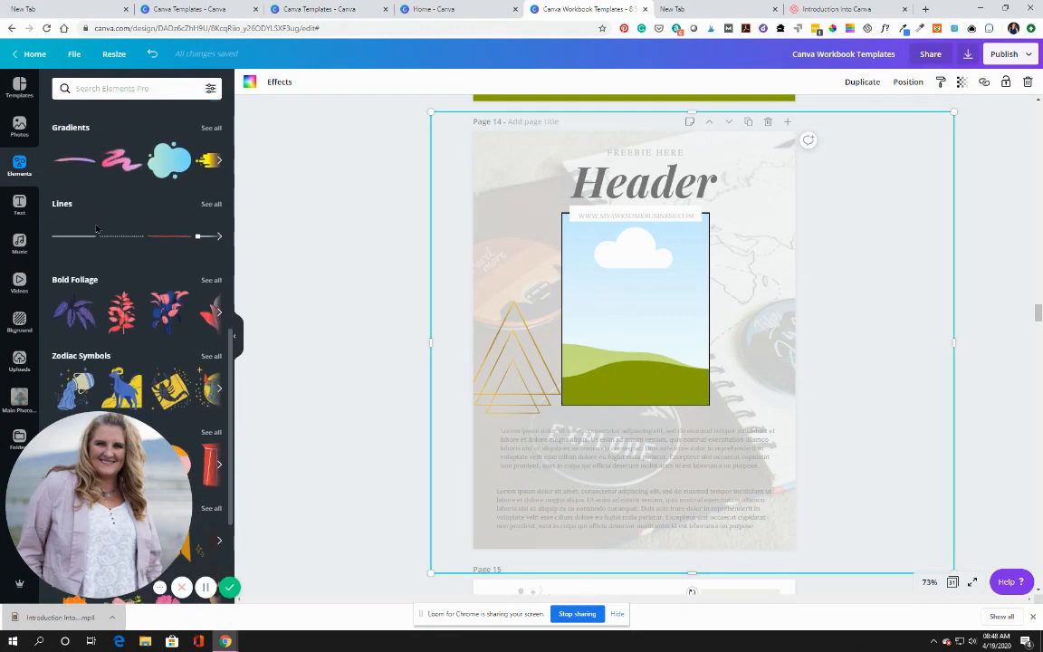
click(84, 163)
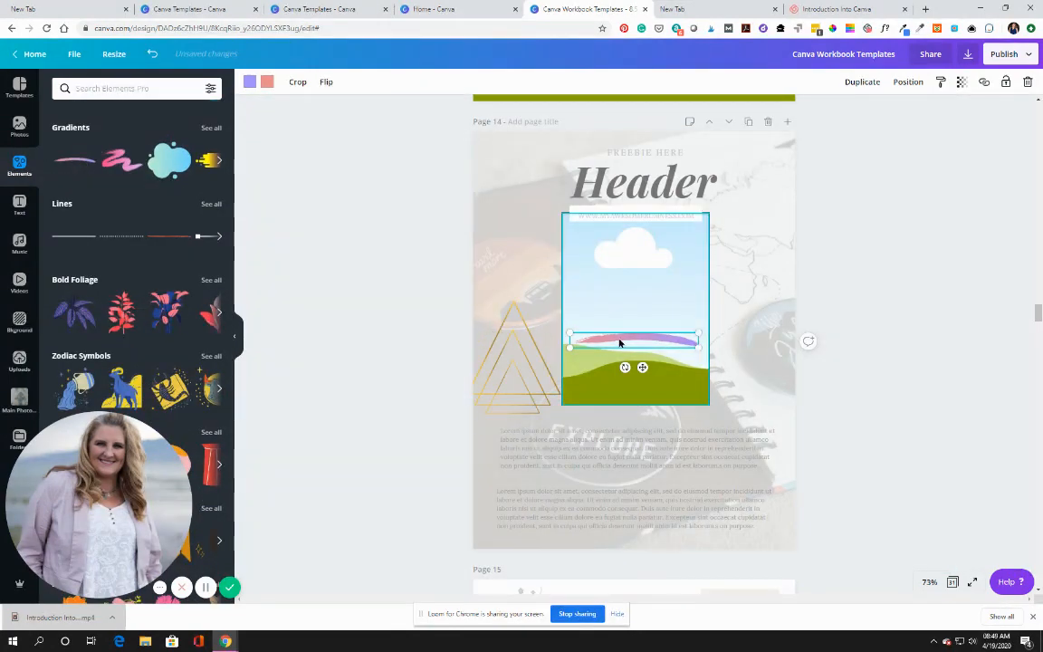
drag(620, 340, 623, 160)
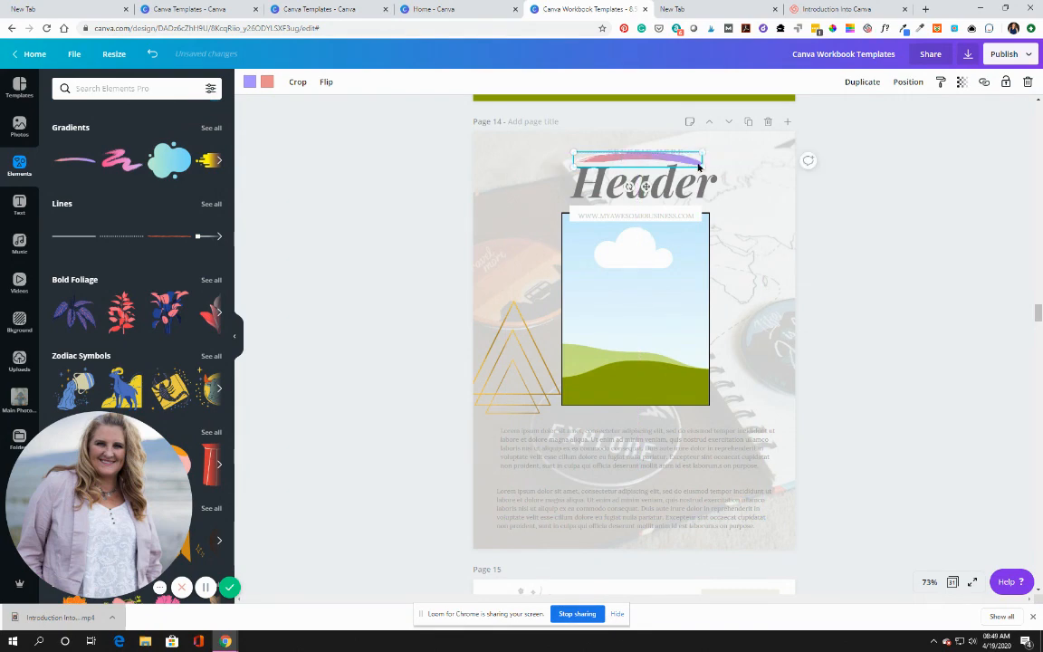
click(857, 168)
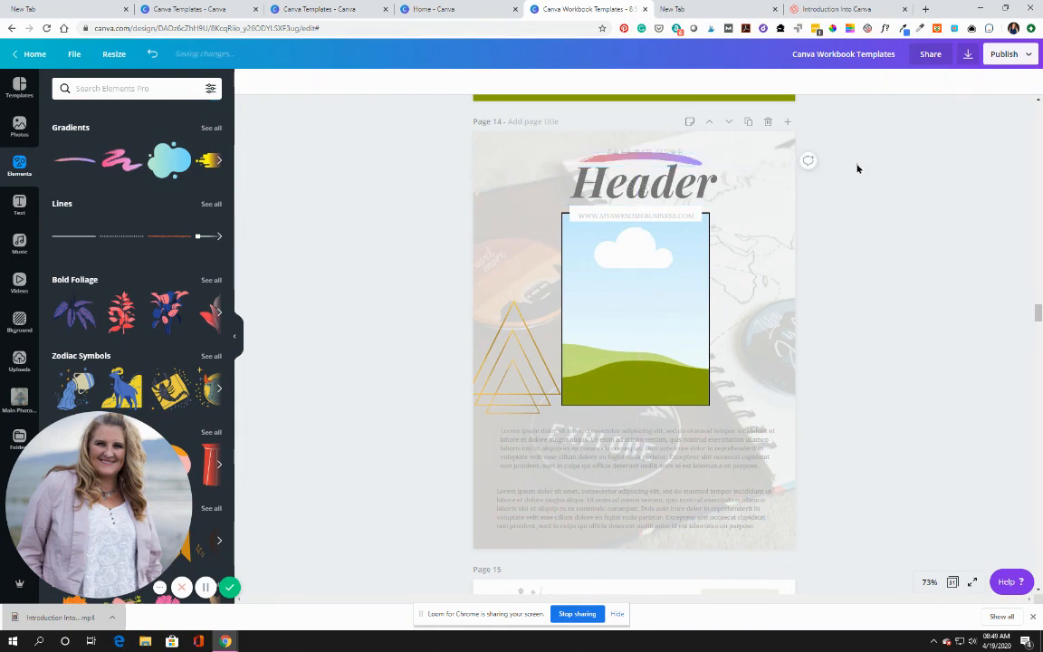
- Move the FREEBIE HERE text from above the Header title down onto the photo frame
click(655, 155)
mouse_move(653, 154)
mouse_down()
mouse_move(648, 359)
mouse_move(635, 304)
mouse_up()
- Enlarge the gradient brush stroke beyond the width of the Header title and reposition it across the top of the title
click(701, 165)
drag(702, 165, 799, 232)
drag(757, 169, 720, 155)
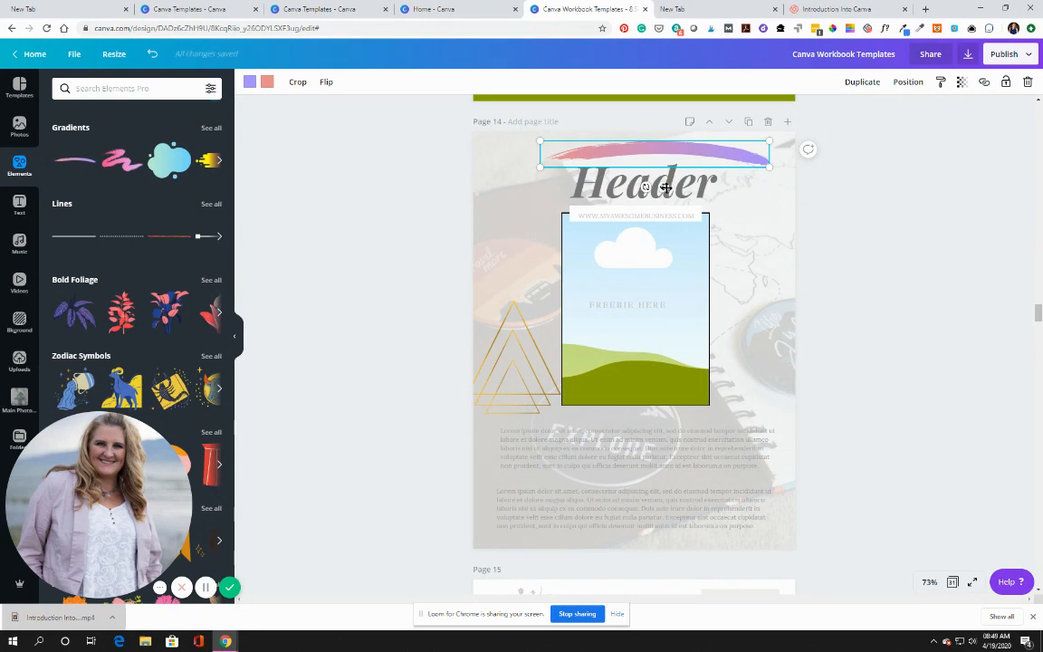
drag(652, 161, 646, 173)
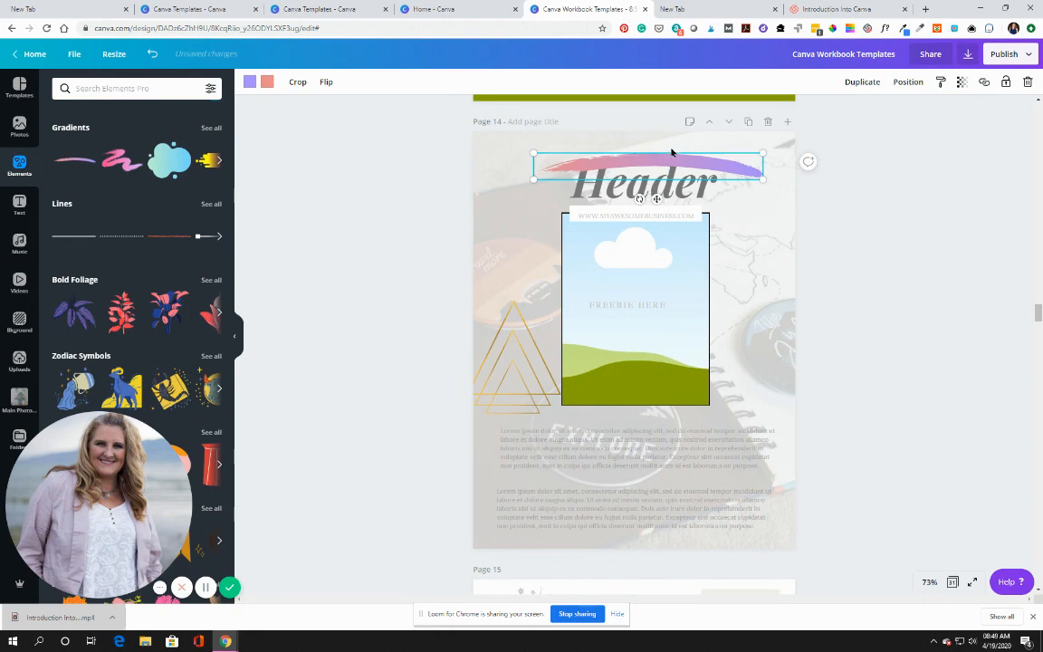
- Try the gradient brush stroke rotated nearly upright beside the photo frame, and delete it
drag(671, 152, 551, 238)
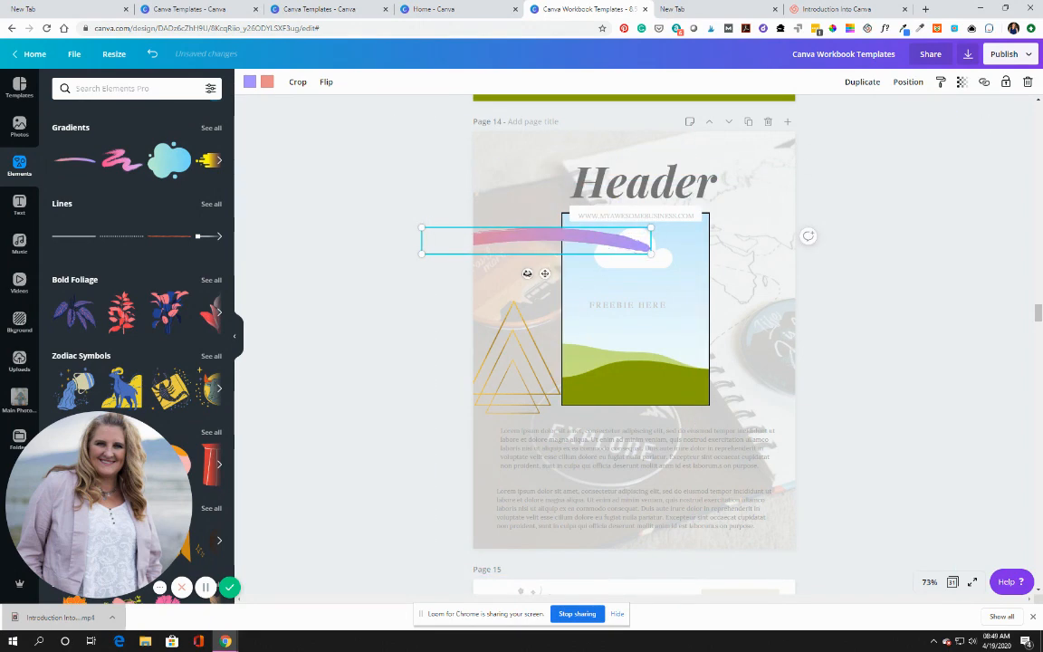
mouse_move(527, 273)
mouse_down()
mouse_move(519, 217)
mouse_move(492, 224)
mouse_move(482, 237)
mouse_move(487, 283)
mouse_move(568, 309)
mouse_move(653, 256)
mouse_move(616, 257)
mouse_up()
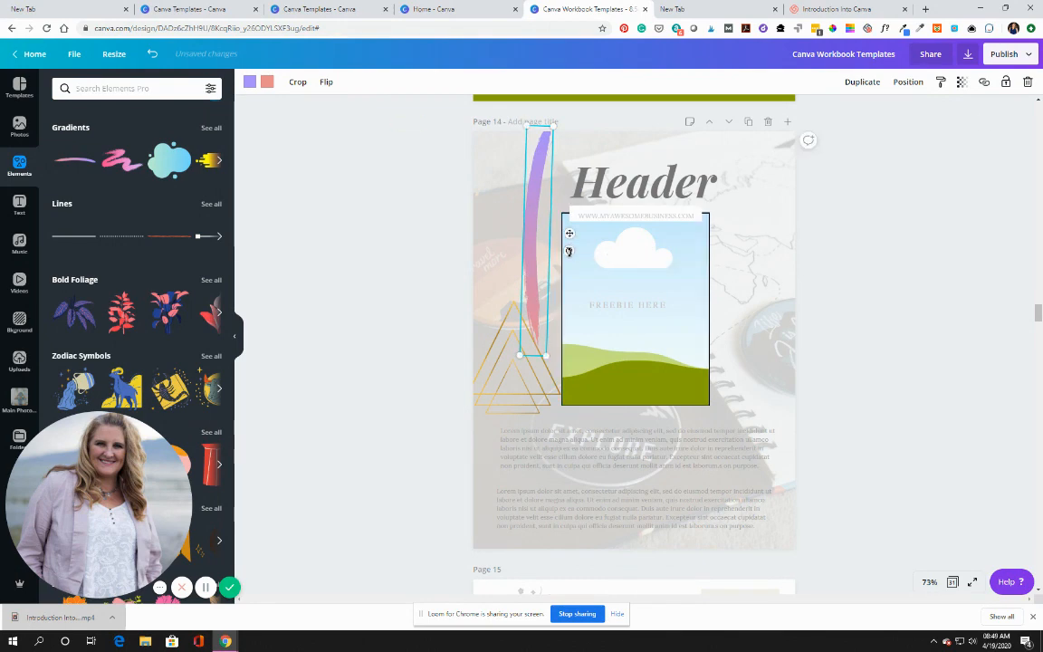
key(Delete)
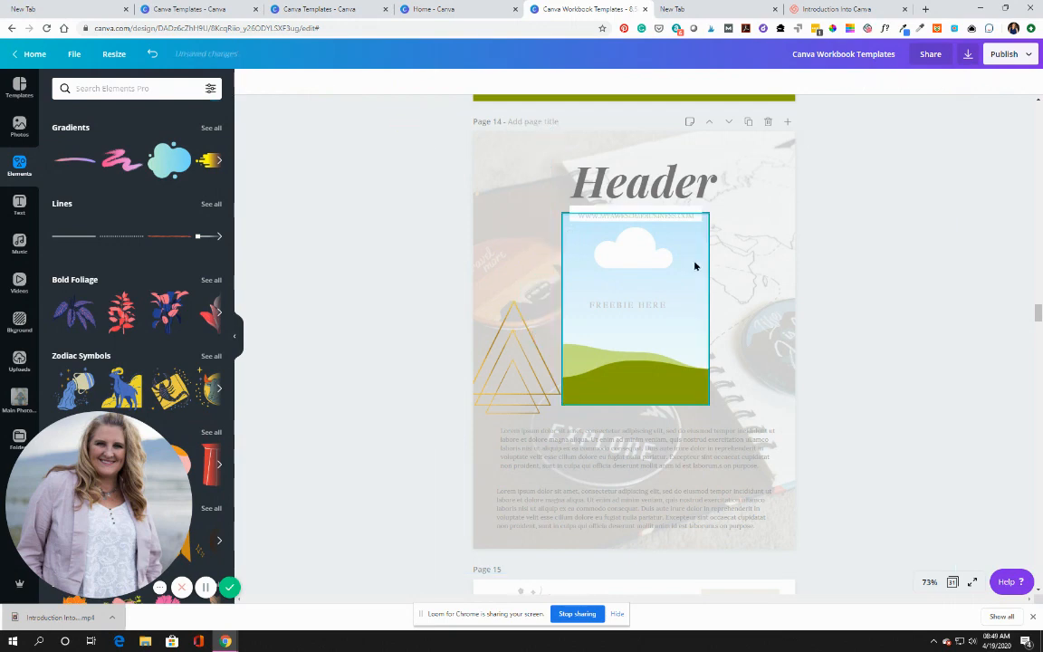
- Set the font of the full-width paragraph text below the photo frame on page 19 to Old Standard
scroll(771, 284, down, 8)
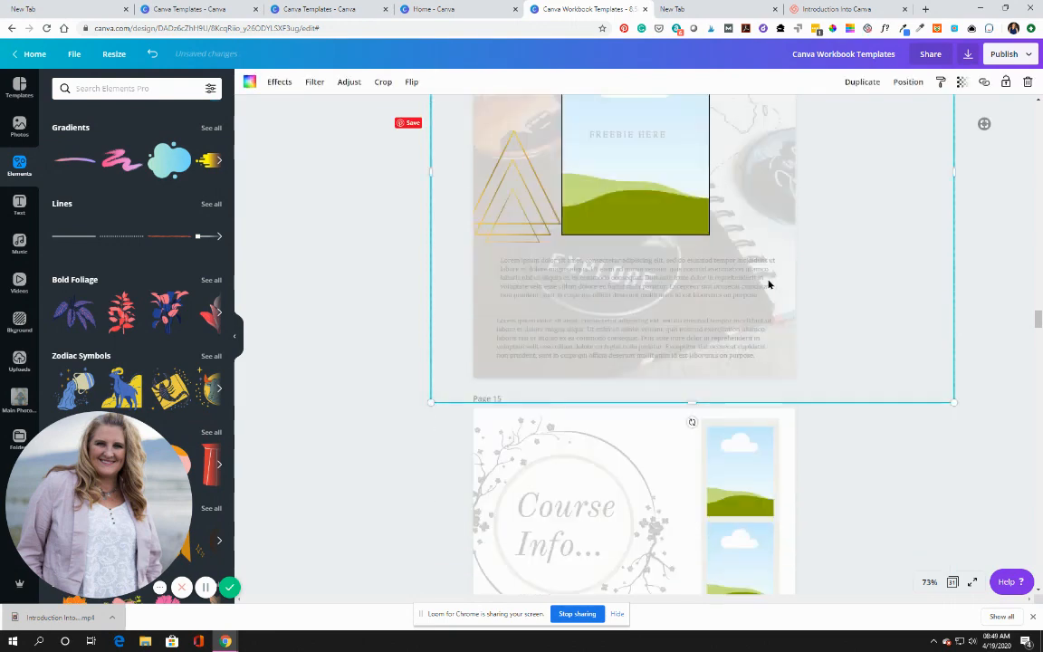
scroll(767, 282, down, 6)
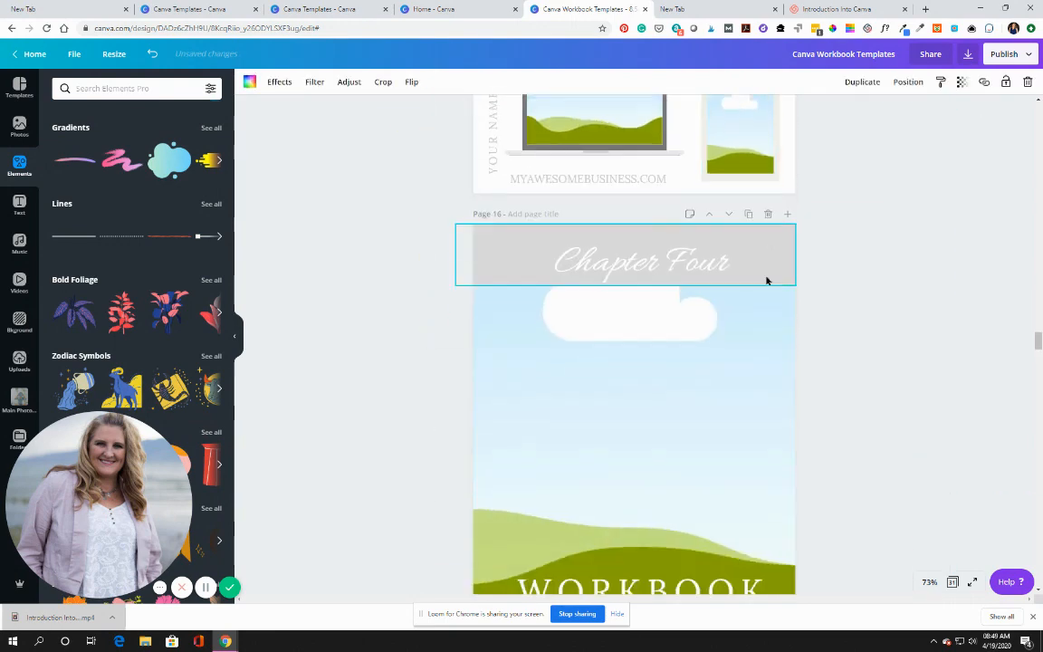
scroll(767, 281, down, 8)
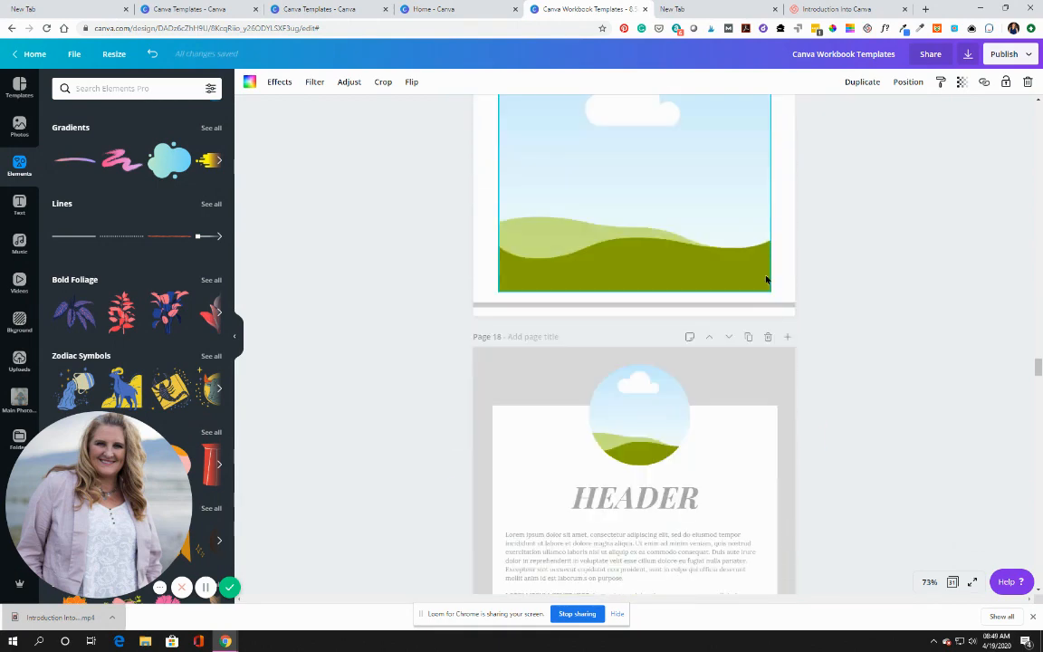
scroll(766, 280, down, 3)
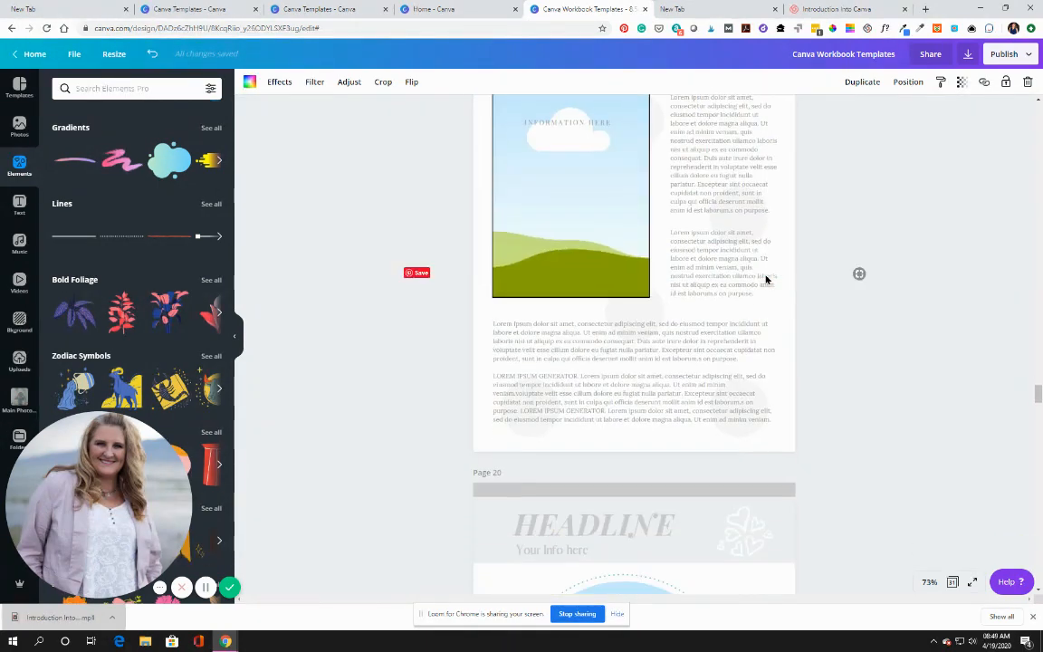
click(679, 373)
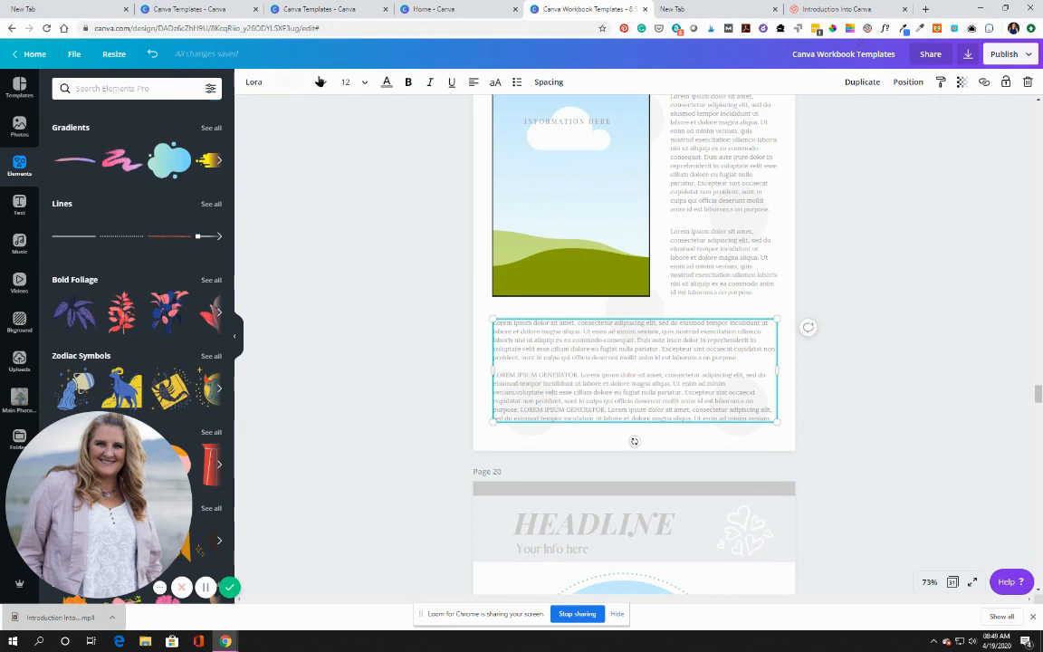
click(257, 83)
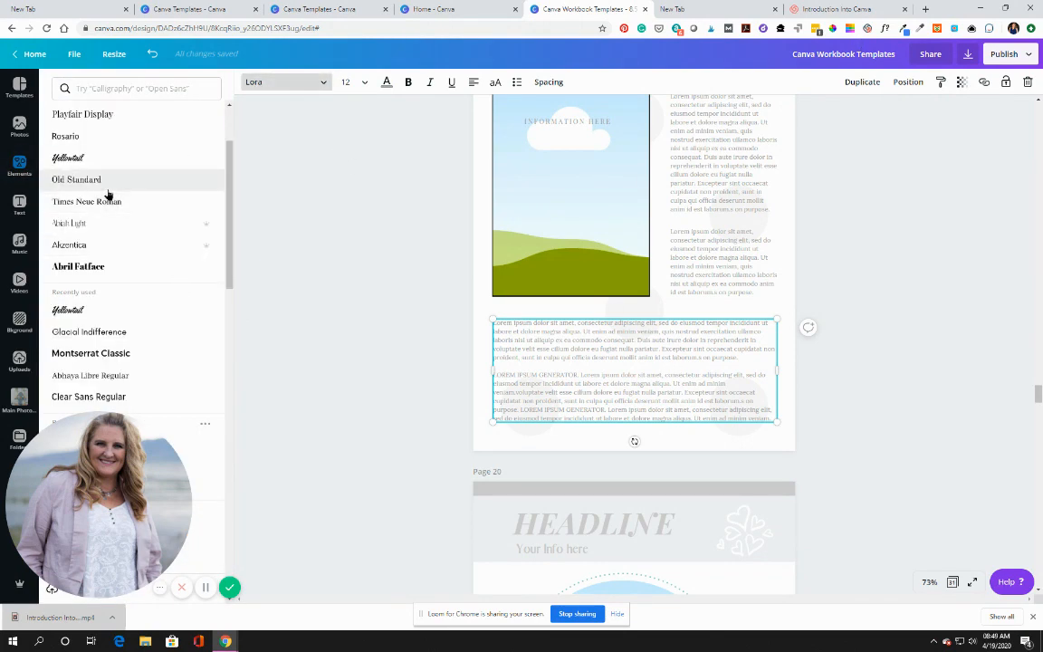
click(105, 183)
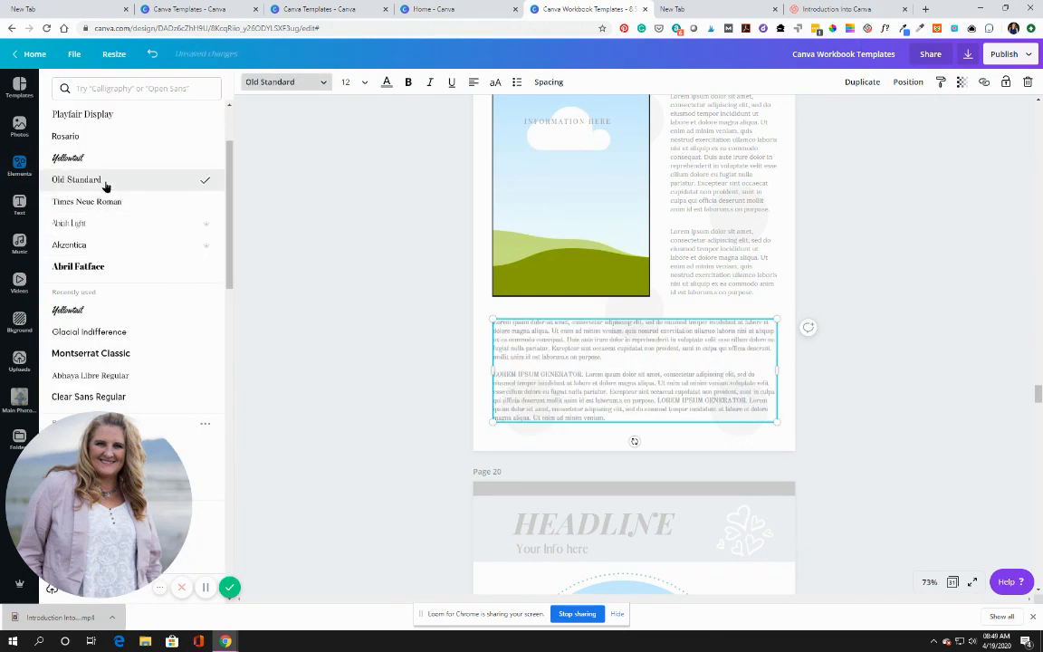
- Move the right-hand small circular photo frame on page 20 leftward so it overlaps the other small circular frame
scroll(652, 393, down, 5)
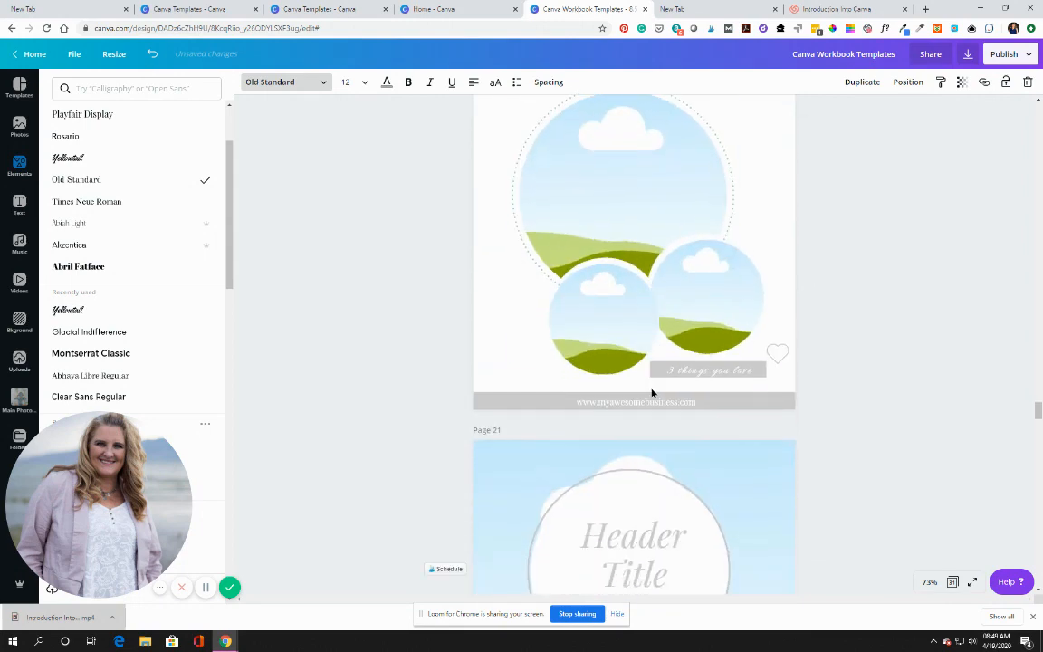
scroll(652, 392, down, 3)
scroll(666, 372, up, 4)
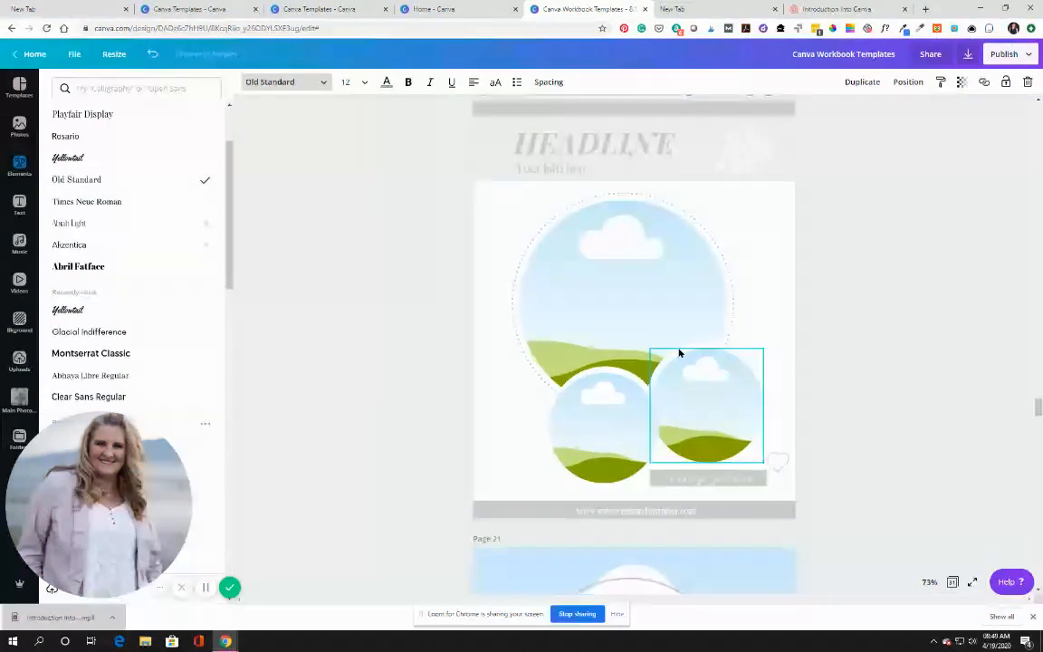
drag(693, 387, 636, 410)
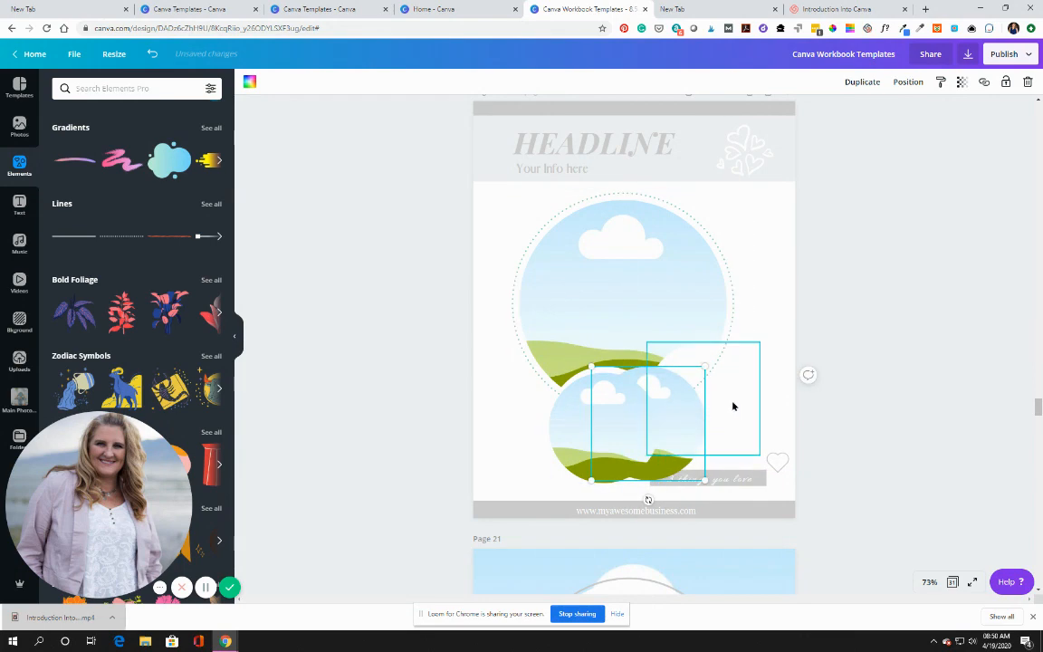
- Shift the white backing circle on page 20 slightly up and to the left over the large circular frame's lower edge
click(737, 406)
click(748, 441)
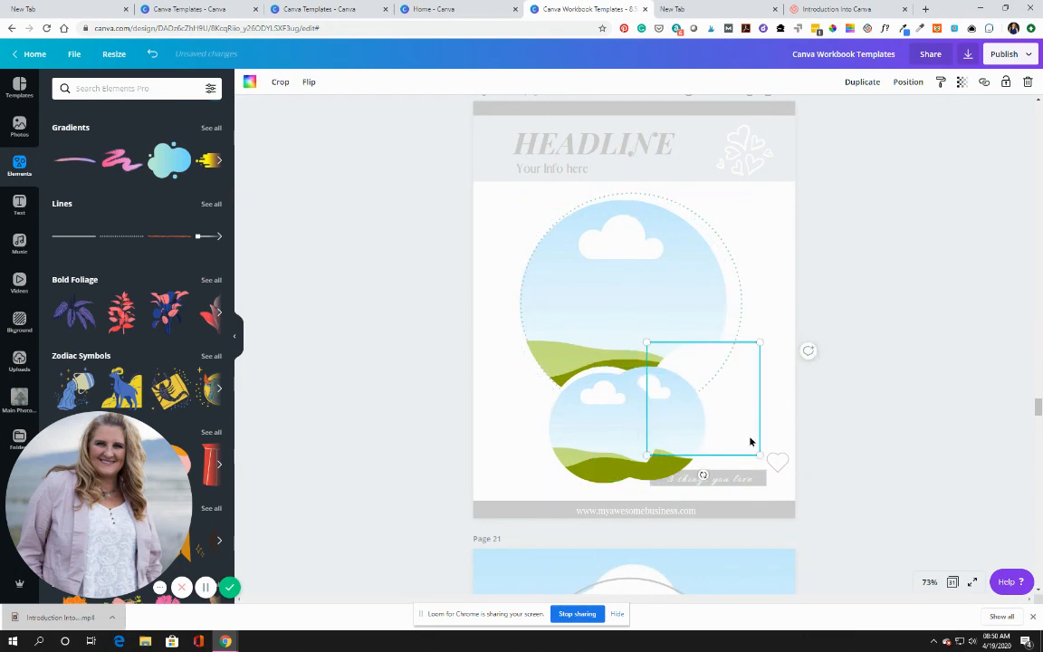
mouse_move(750, 441)
mouse_down()
mouse_move(815, 435)
mouse_move(742, 431)
mouse_up()
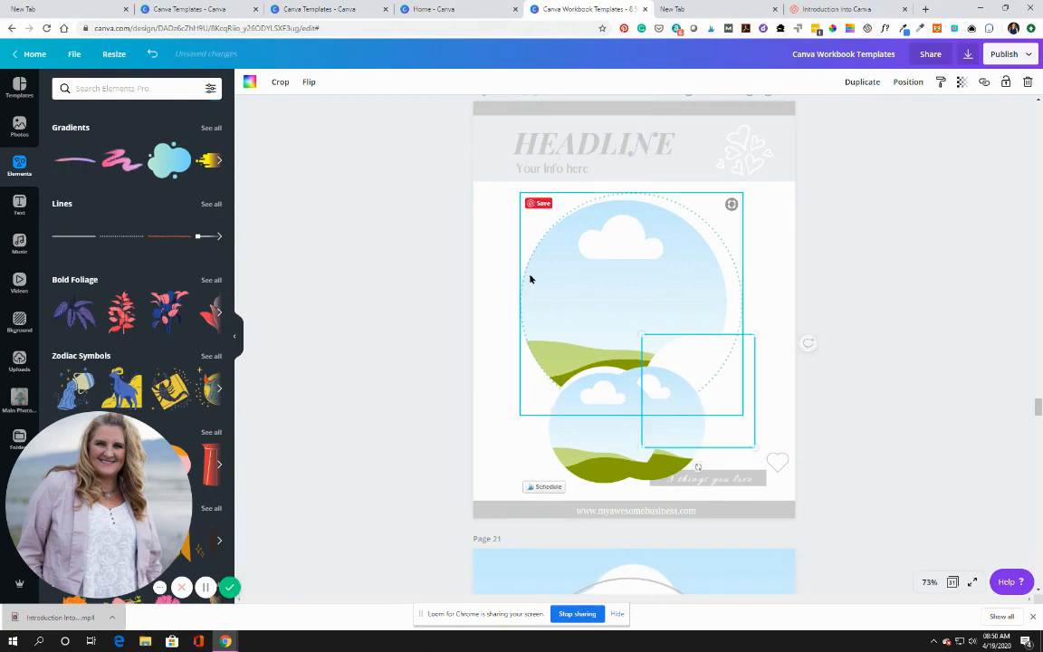
click(281, 82)
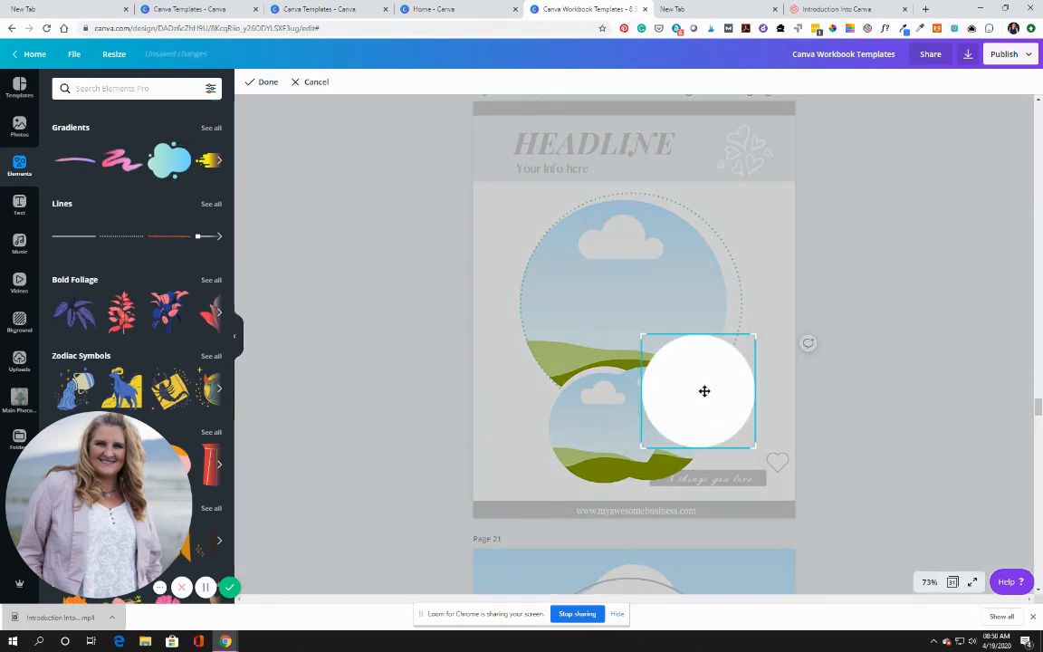
click(304, 84)
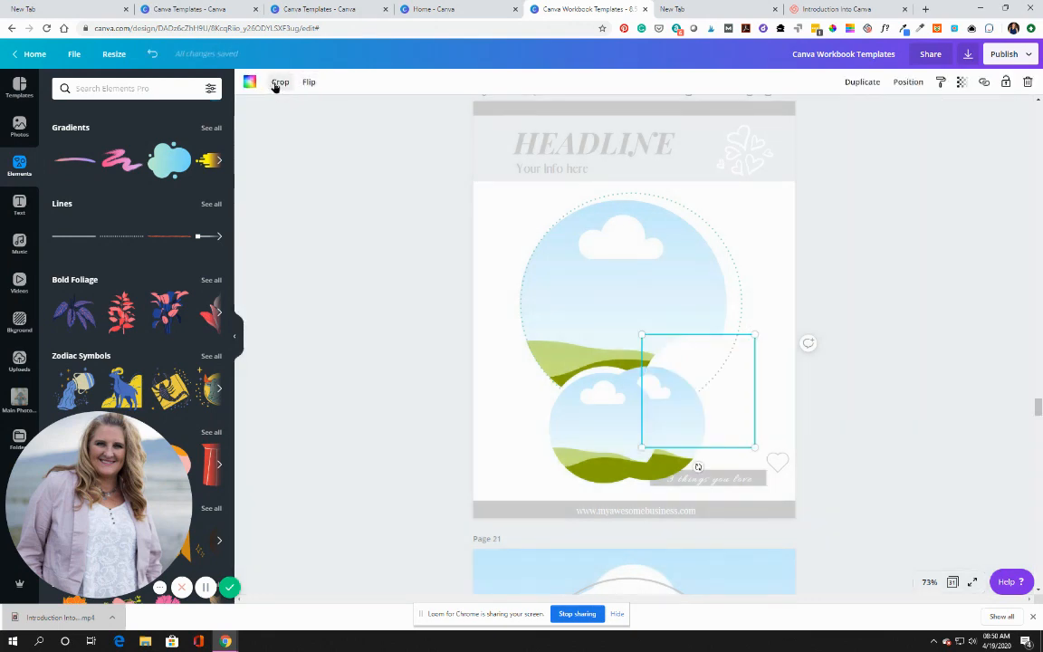
click(280, 82)
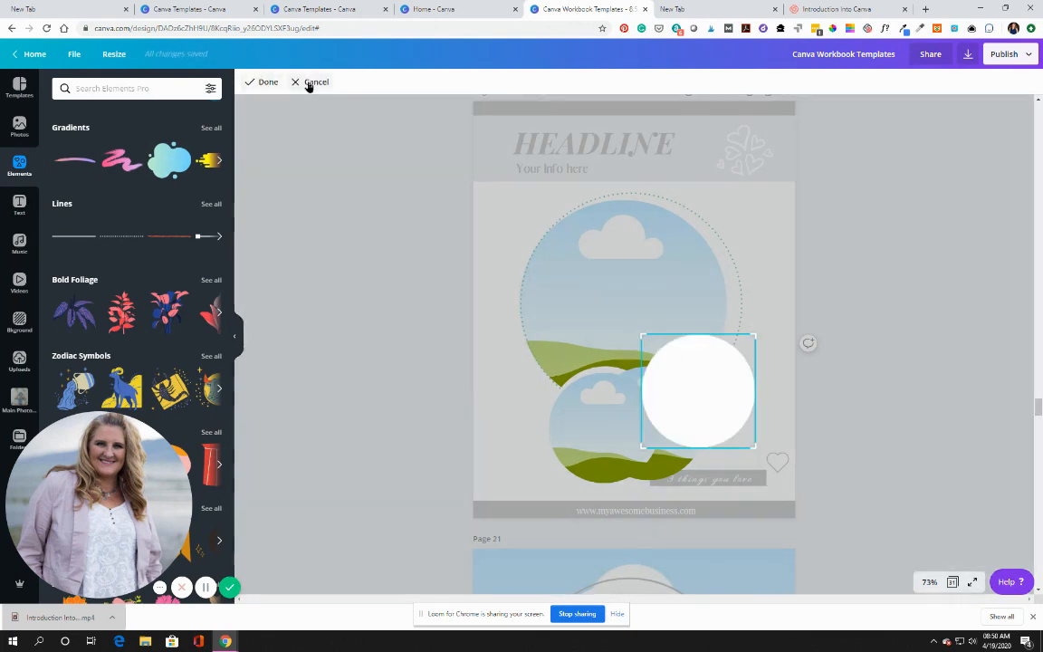
click(308, 83)
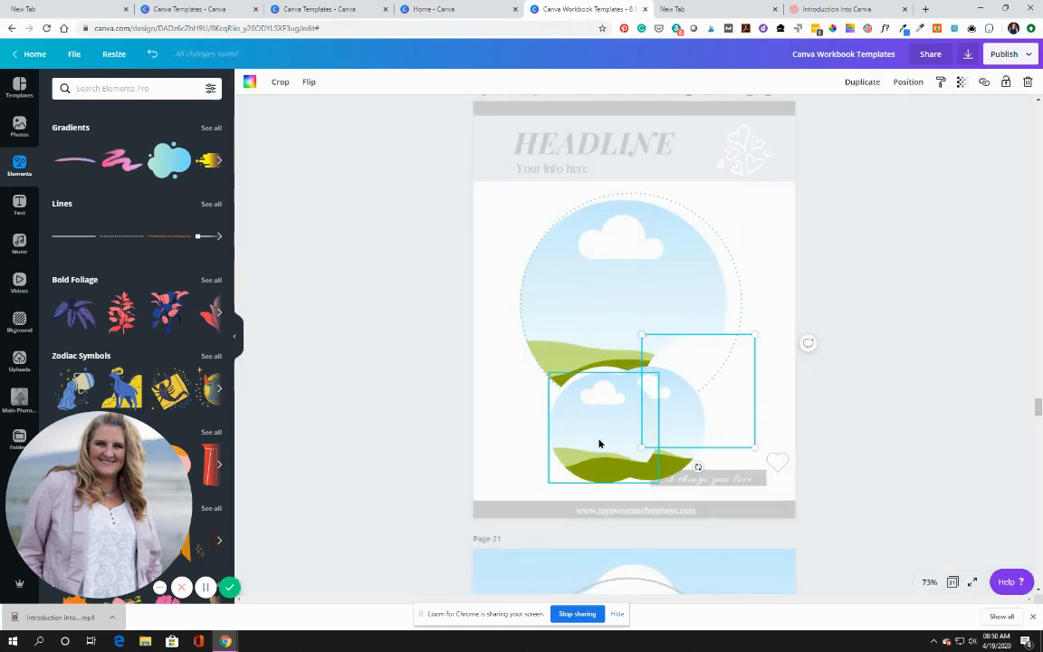
- Move the two small circular photo frames on page 20 so each sits centred on its own white backing circle
drag(598, 443, 691, 409)
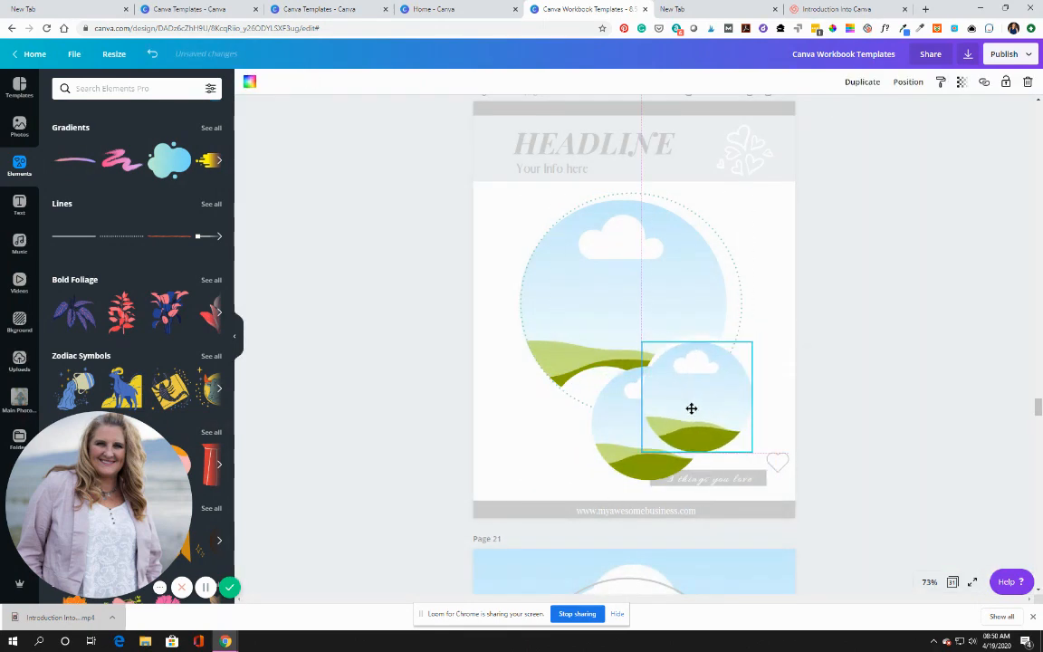
drag(617, 447, 573, 449)
click(834, 447)
- Move the three "ADD YOUR QUESTION" lines on page 22 up and to the left, and align the first line with the other two
scroll(835, 446, down, 1)
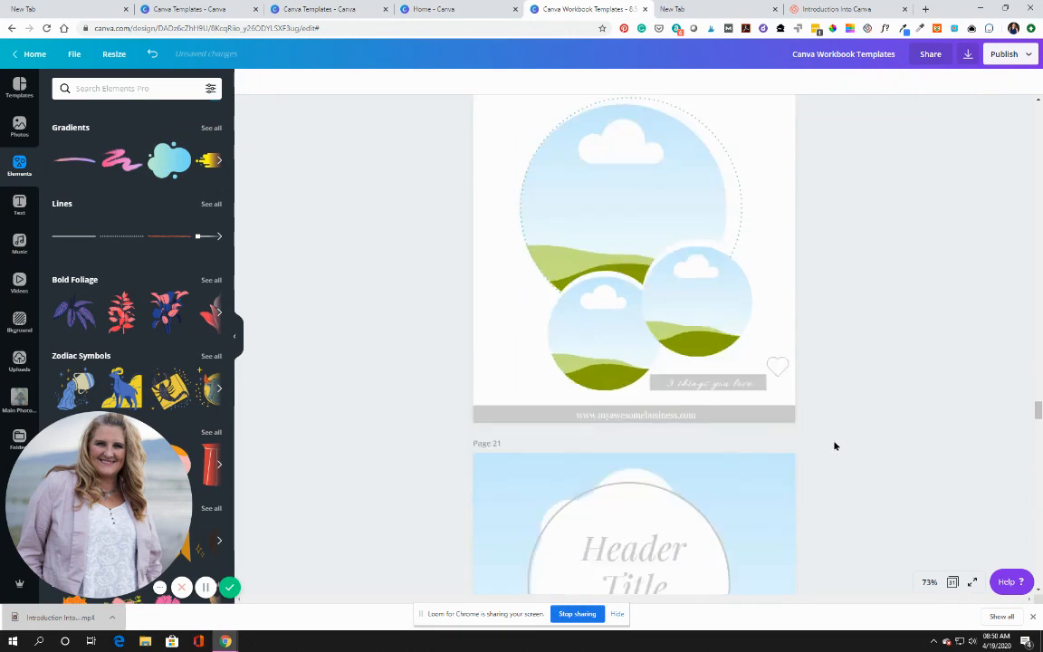
scroll(835, 445, down, 8)
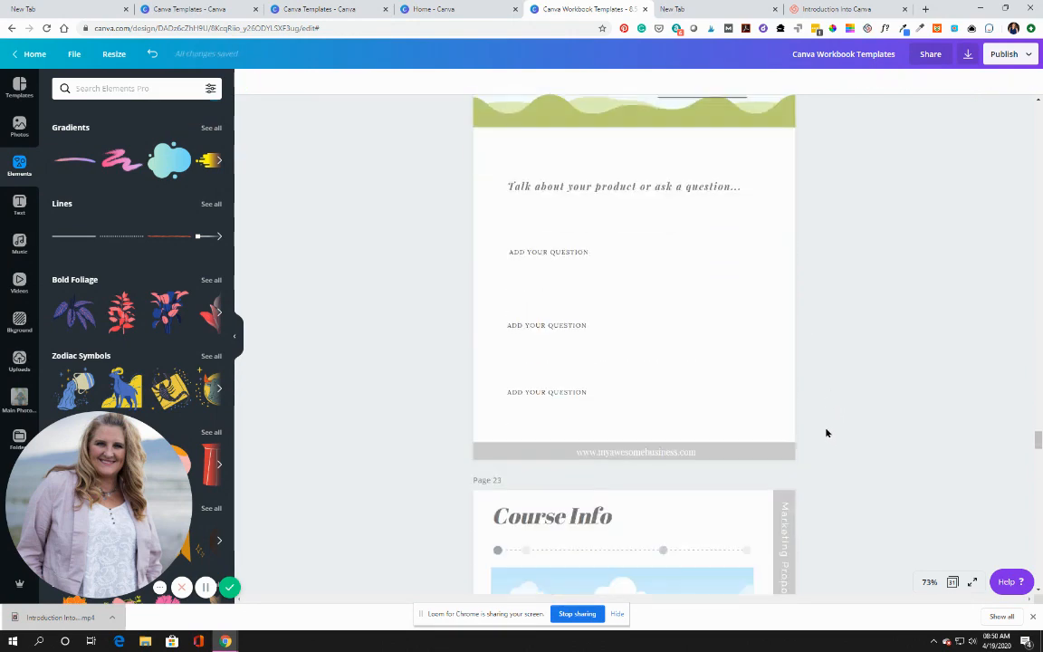
scroll(827, 431, down, 2)
scroll(774, 297, up, 1)
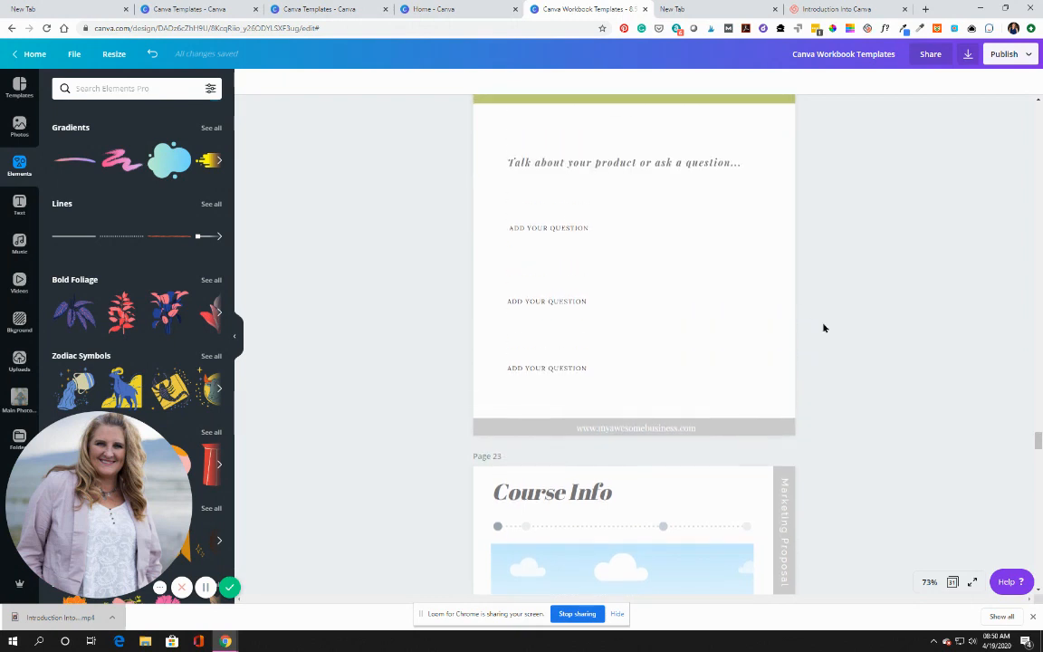
drag(819, 372, 491, 203)
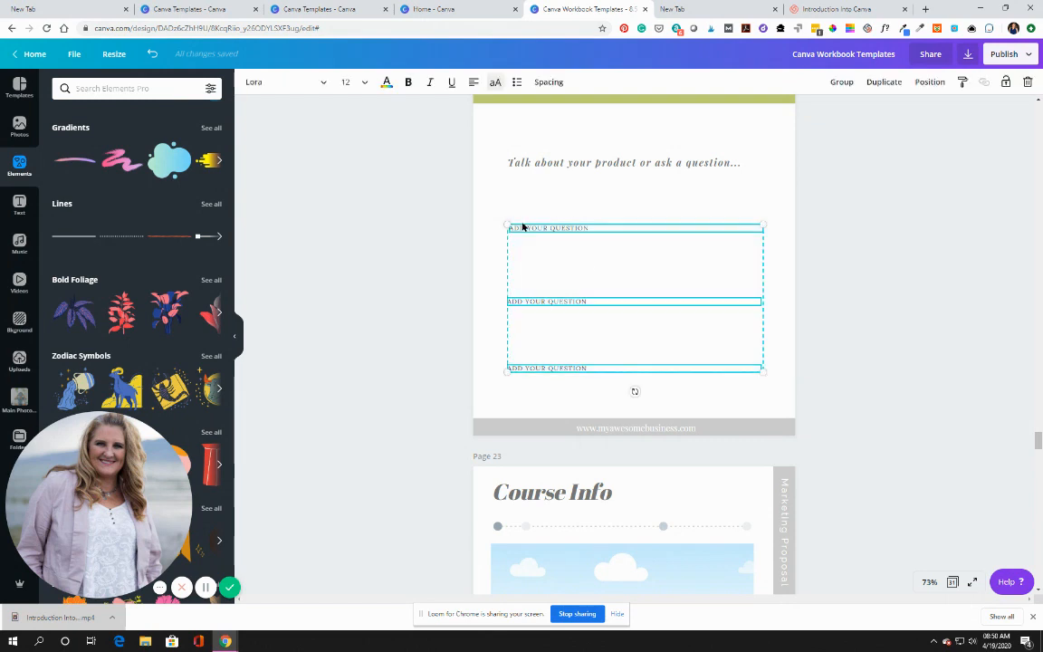
click(815, 395)
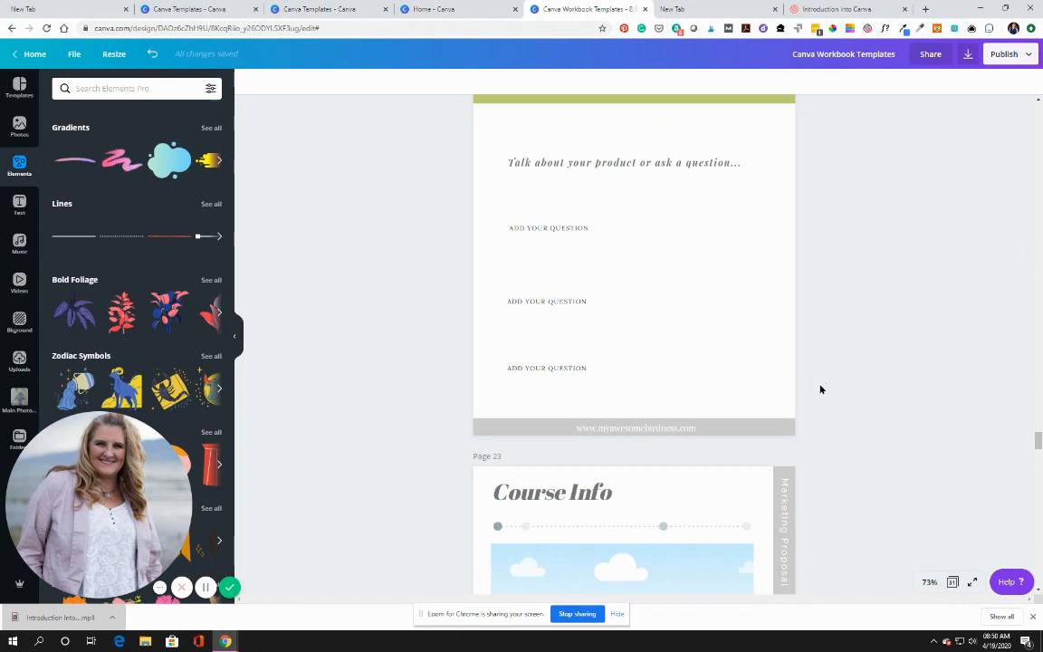
drag(826, 382, 464, 200)
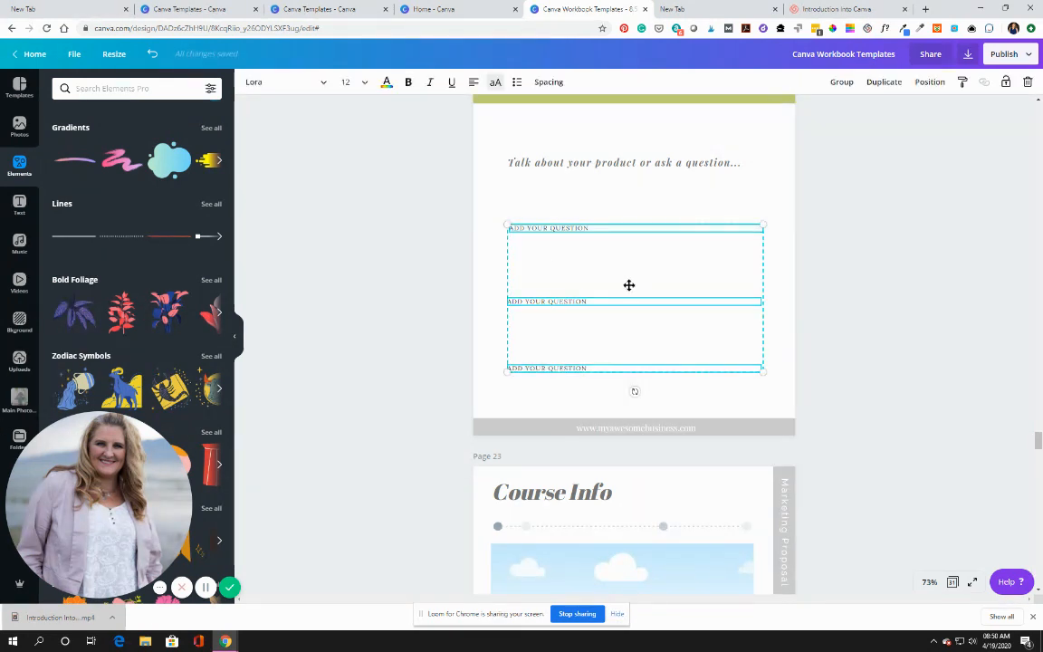
mouse_move(629, 285)
mouse_down()
mouse_move(675, 328)
mouse_move(640, 263)
mouse_move(788, 272)
mouse_move(717, 256)
mouse_move(610, 310)
mouse_move(627, 298)
mouse_move(624, 277)
mouse_move(648, 284)
mouse_move(634, 276)
mouse_up()
click(842, 257)
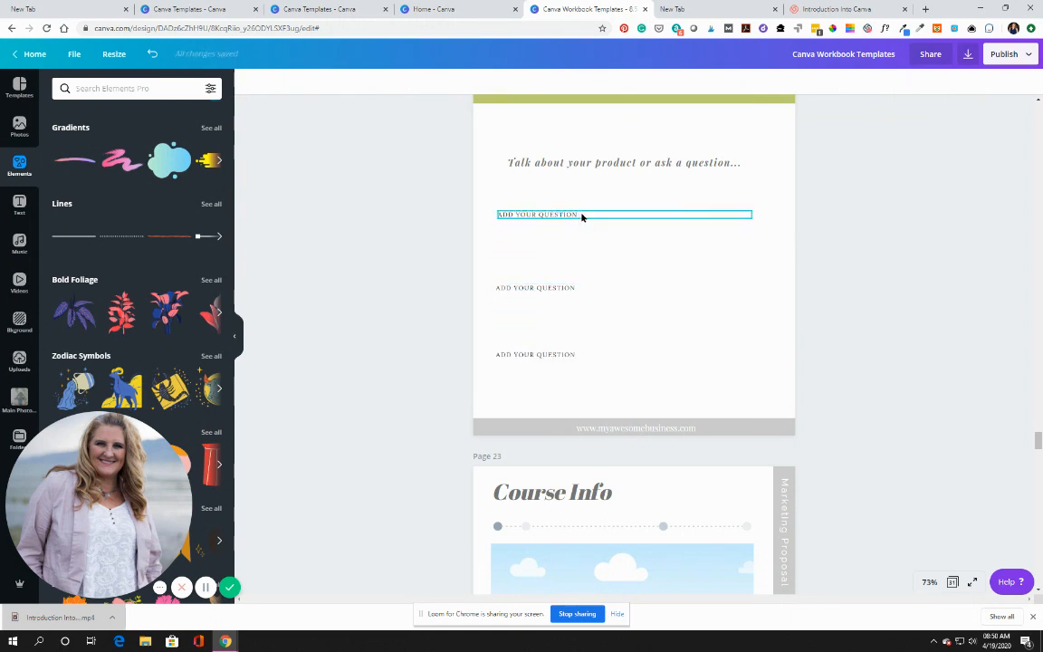
click(578, 217)
drag(578, 221, 576, 215)
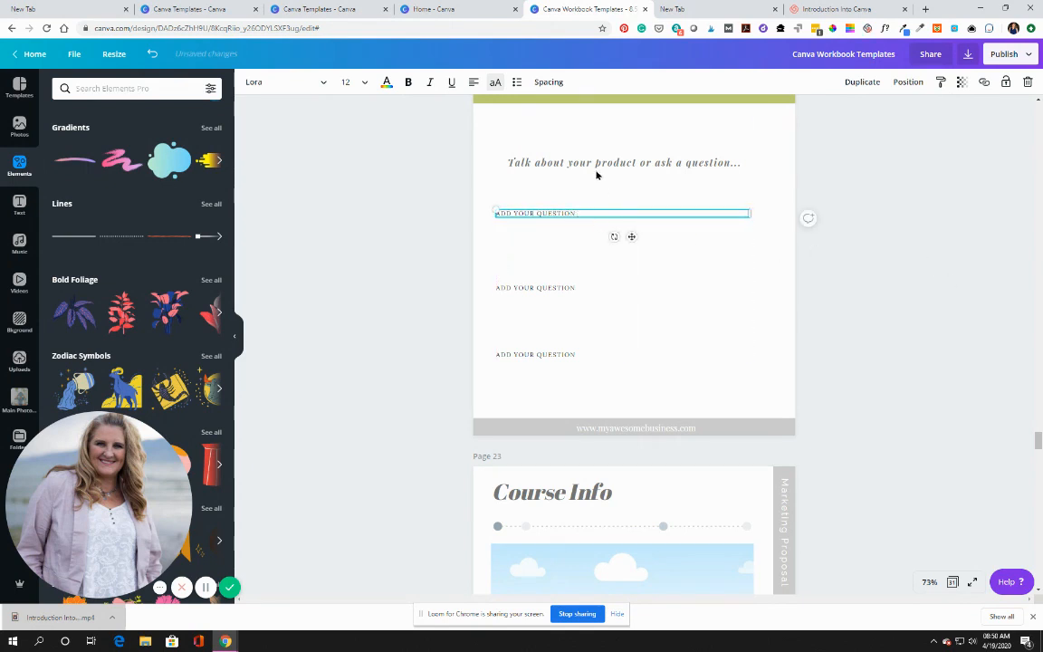
- Shift the three question lines further left and left-align the "Talk about your product or ask a question..." heading with them
drag(785, 396, 487, 194)
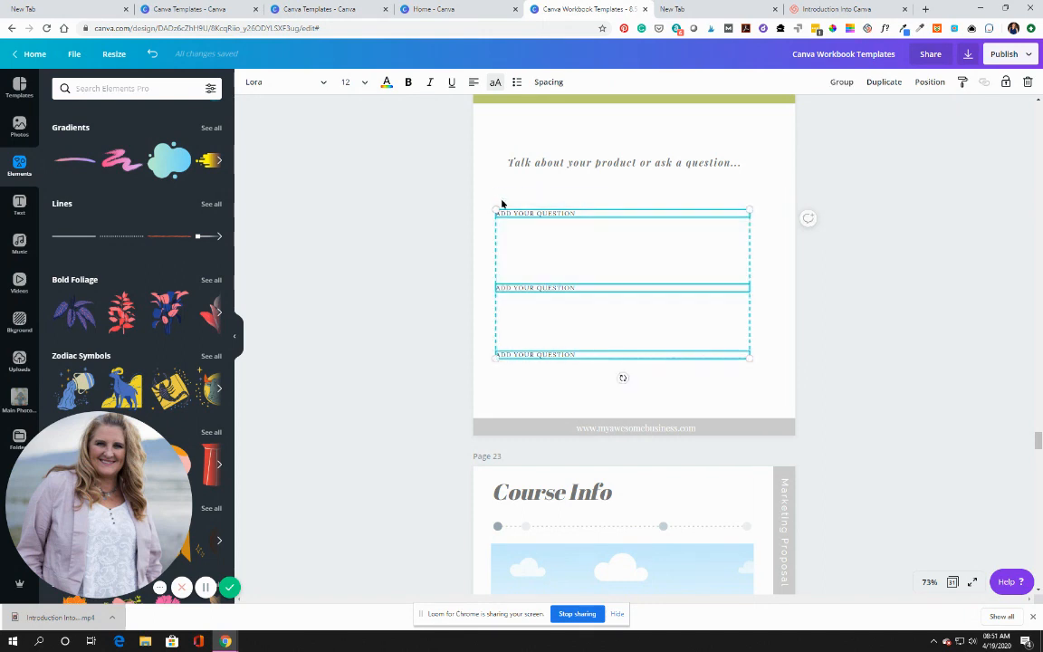
drag(701, 315, 681, 302)
drag(724, 165, 703, 154)
drag(538, 155, 535, 152)
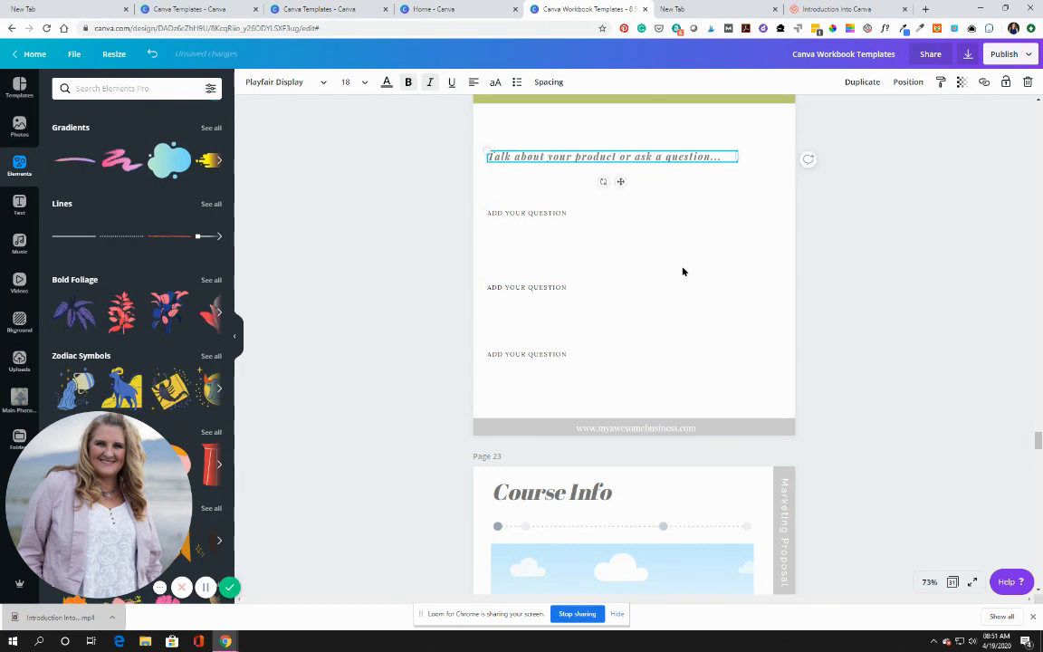
- Narrow the full-page background photo frame on page 24 from its right side so it ends just before the topic and question text
scroll(697, 276, up, 2)
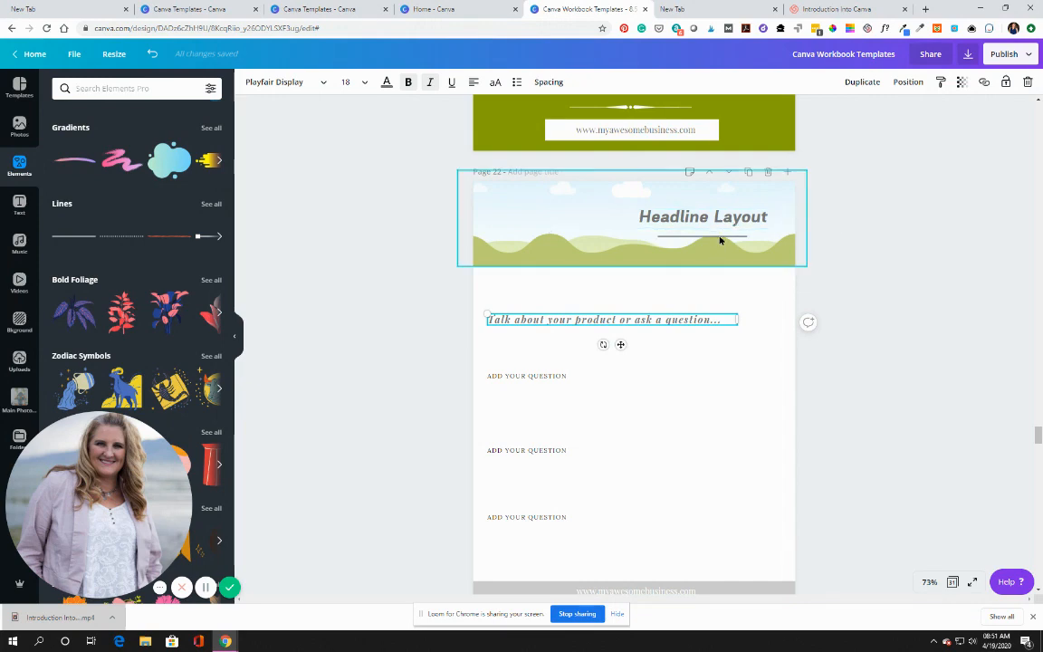
click(729, 240)
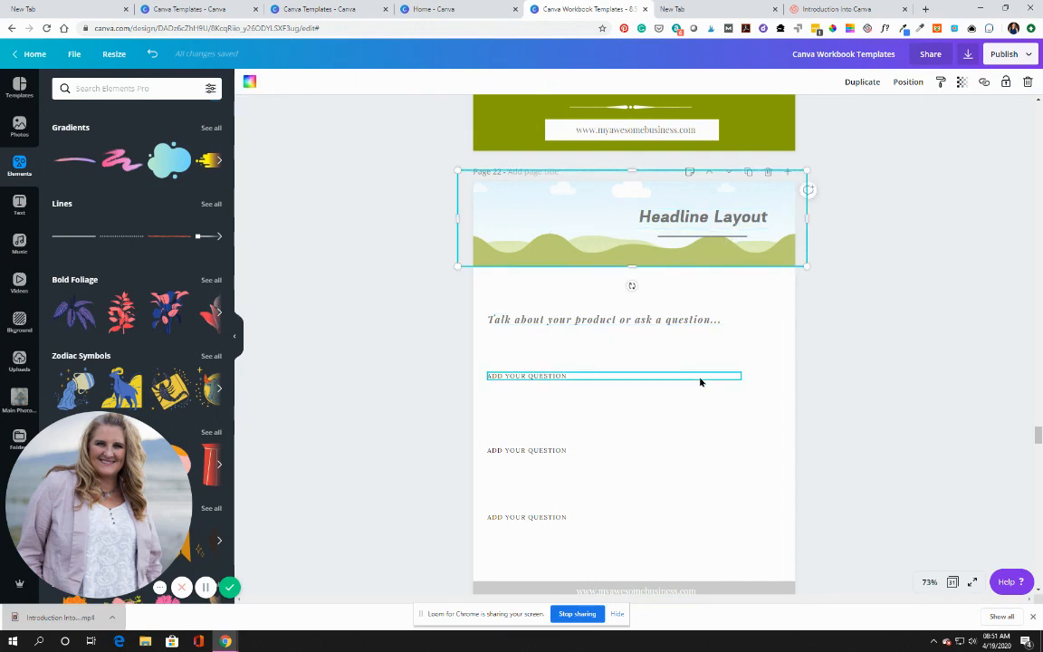
scroll(698, 379, down, 6)
scroll(702, 382, down, 5)
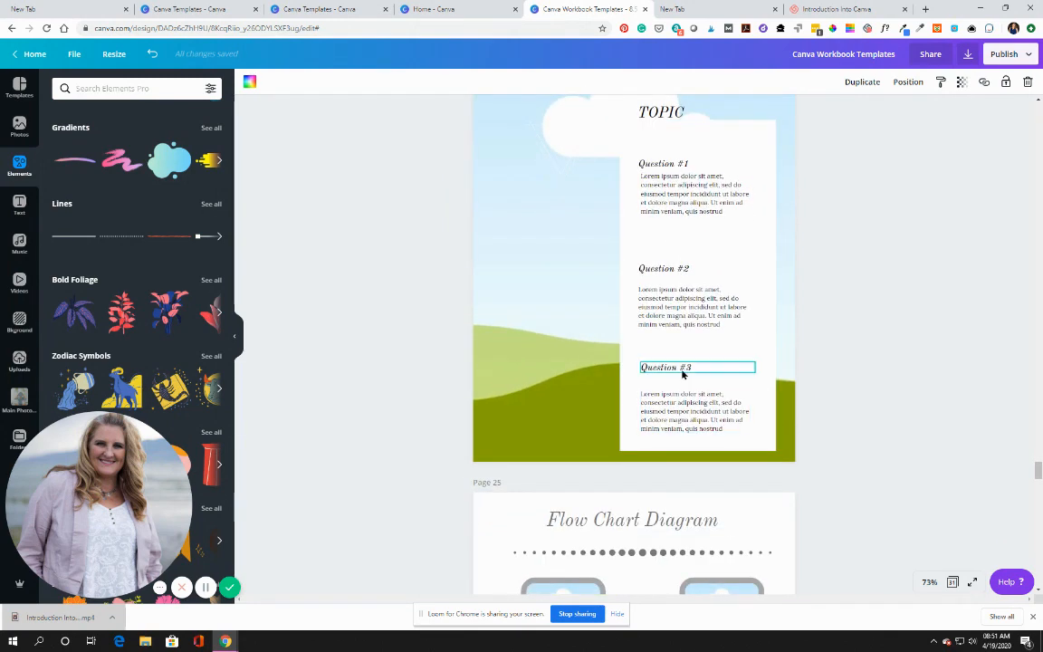
scroll(815, 449, up, 1)
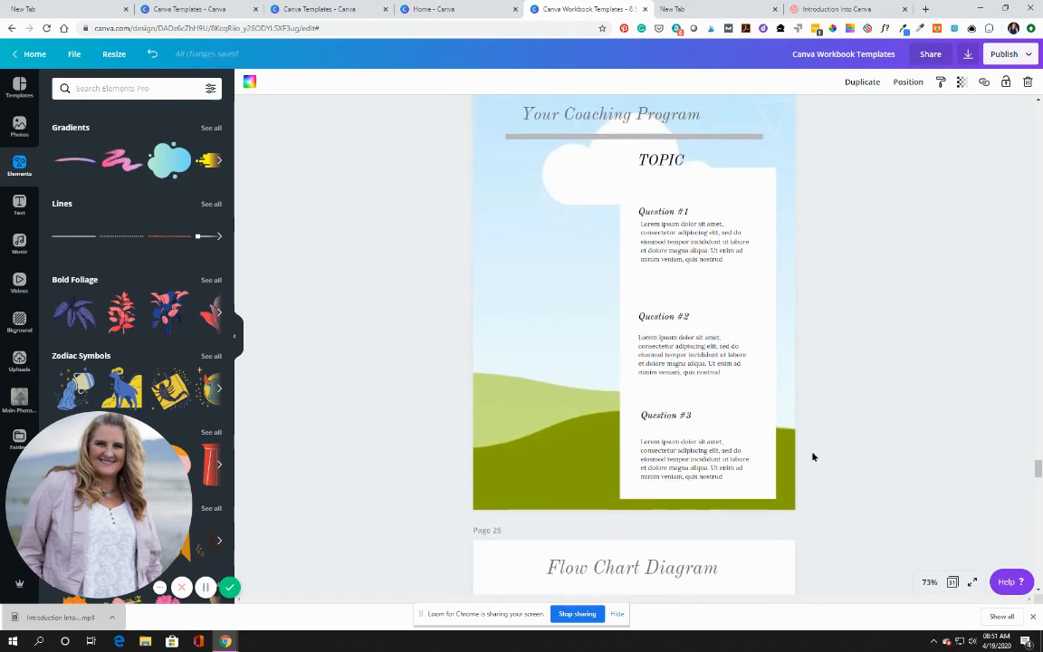
click(743, 488)
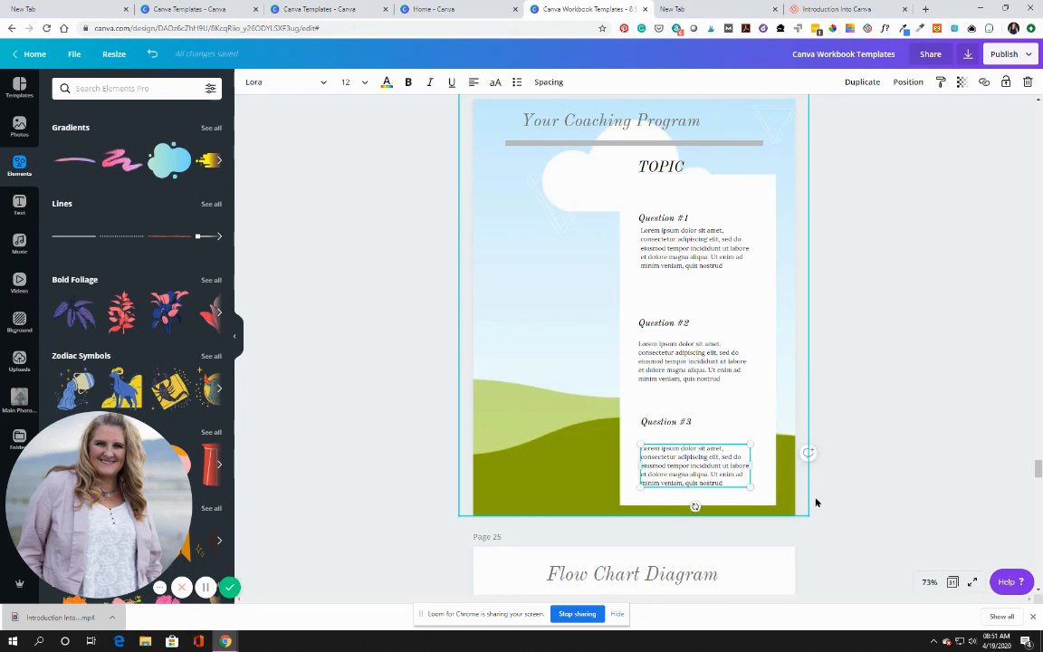
click(801, 465)
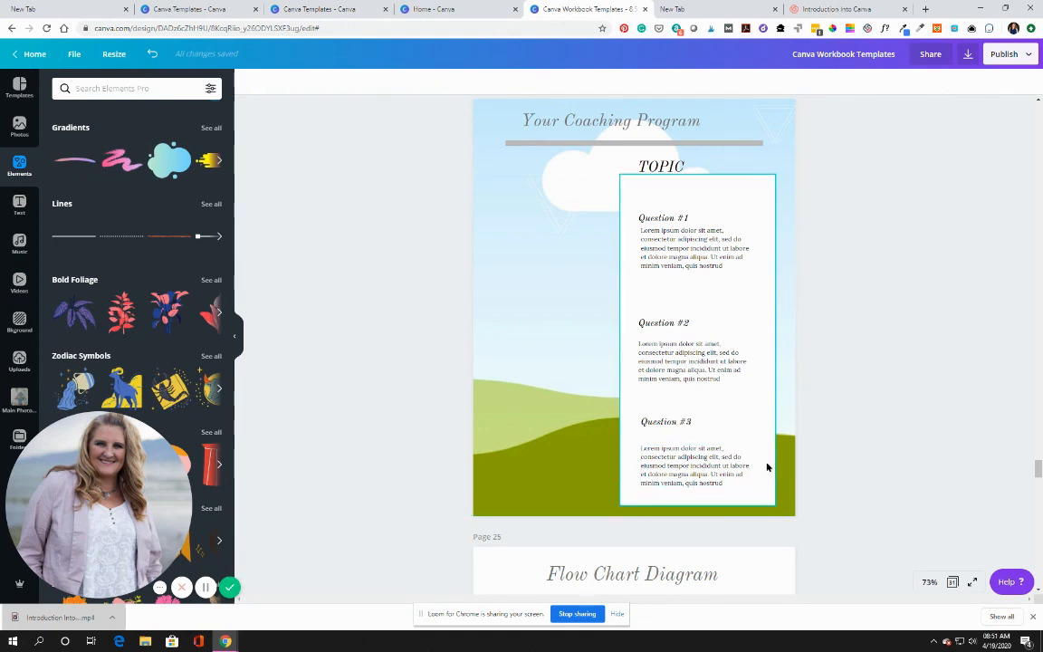
click(784, 445)
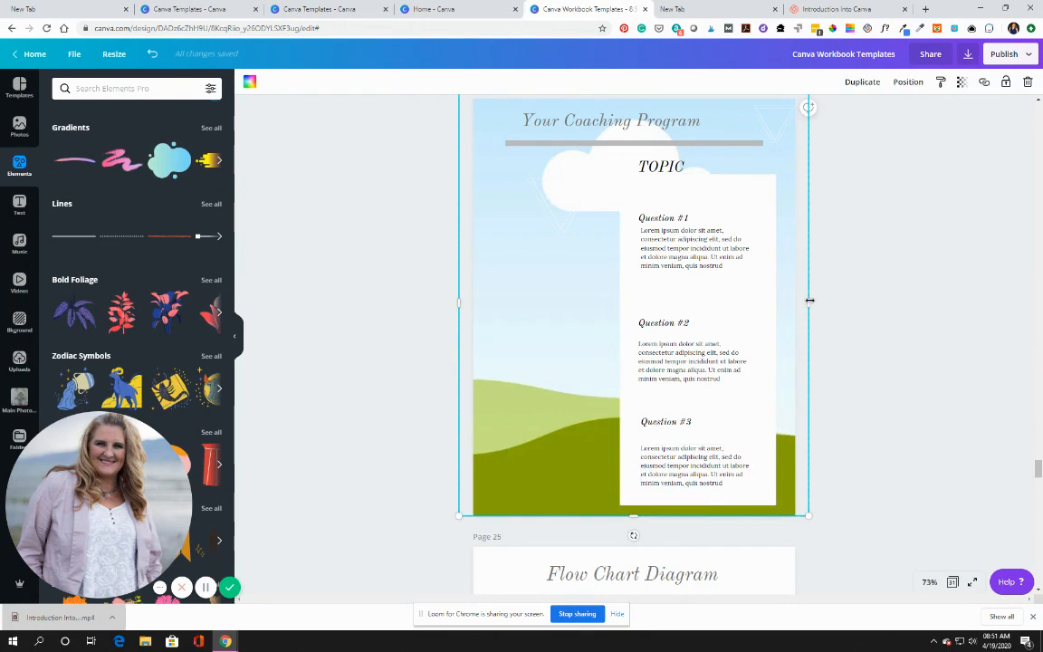
drag(786, 297, 634, 290)
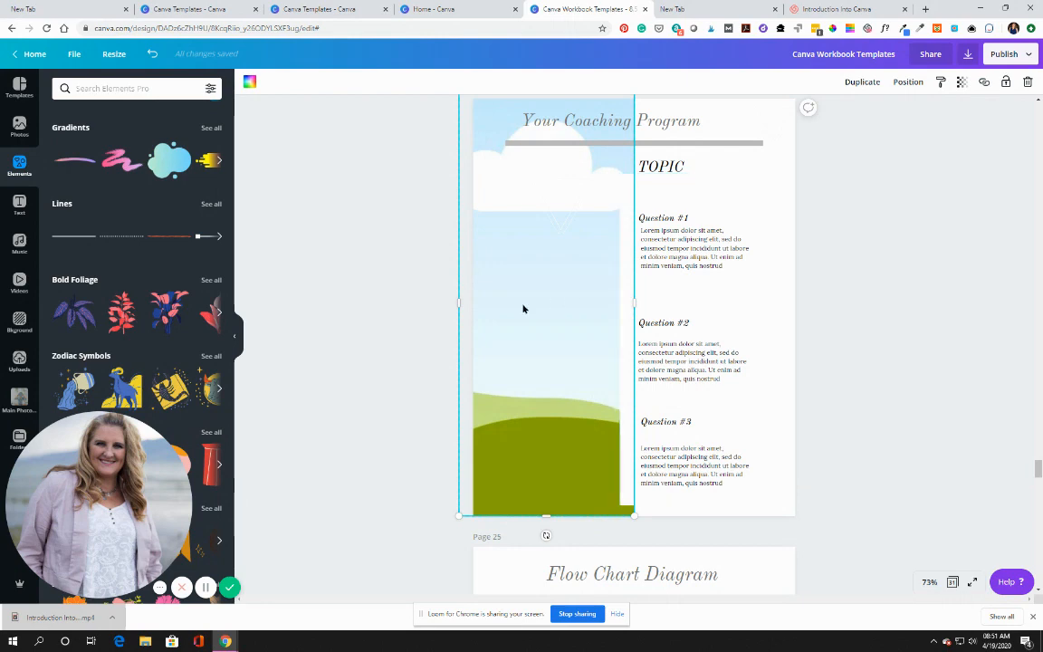
- Browse the journal photos and the element collections for something to decorate page 24
click(13, 127)
scroll(104, 190, down, 5)
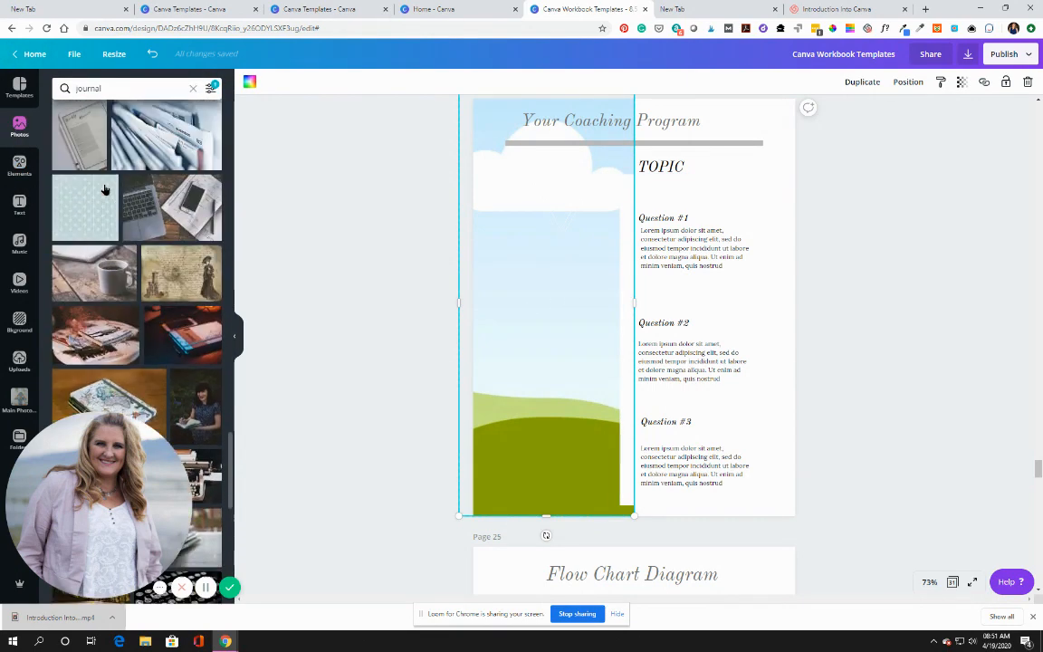
scroll(104, 217, down, 5)
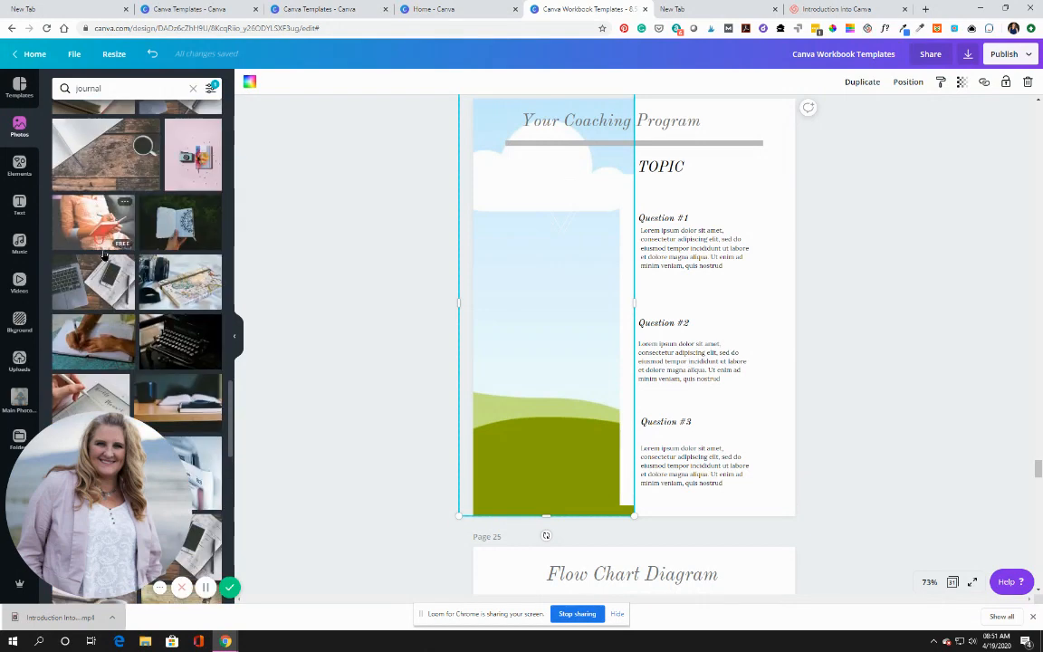
click(20, 169)
scroll(89, 267, down, 4)
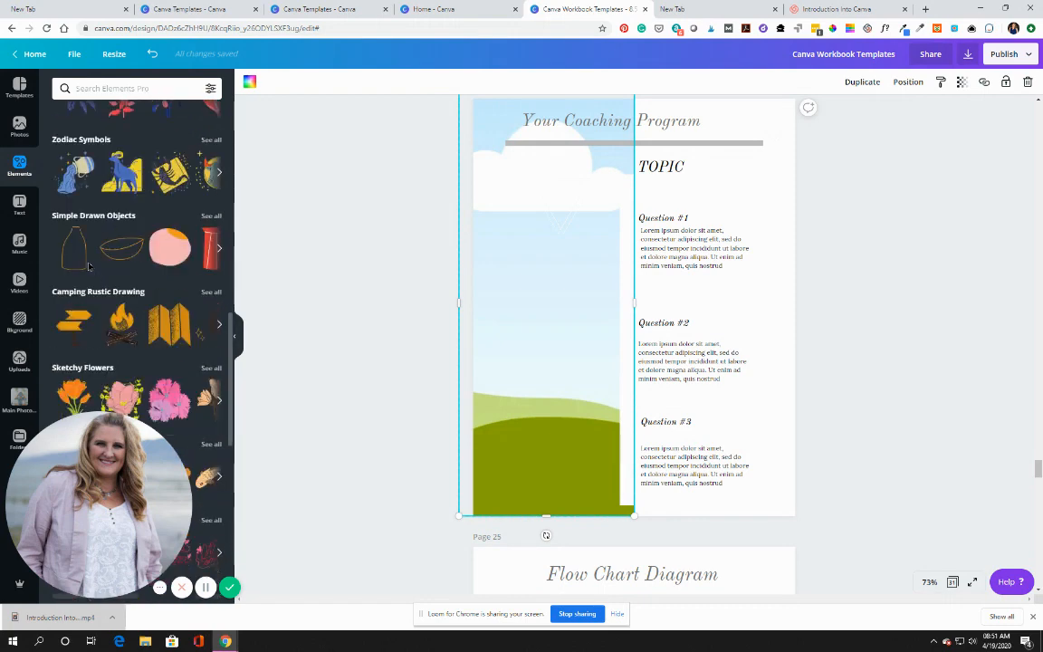
scroll(89, 268, up, 4)
scroll(88, 265, up, 1)
scroll(89, 262, down, 5)
scroll(108, 181, up, 6)
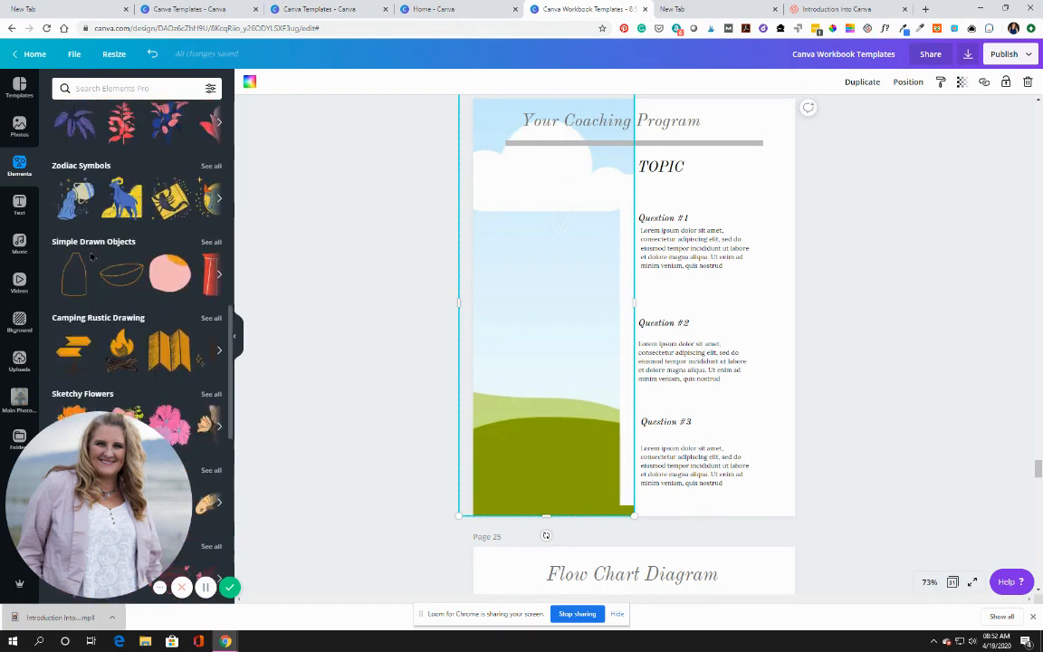
- Search the elements for "polkadots" and place the black, orange and pale green dot pattern over the upper right of page 24
click(128, 89)
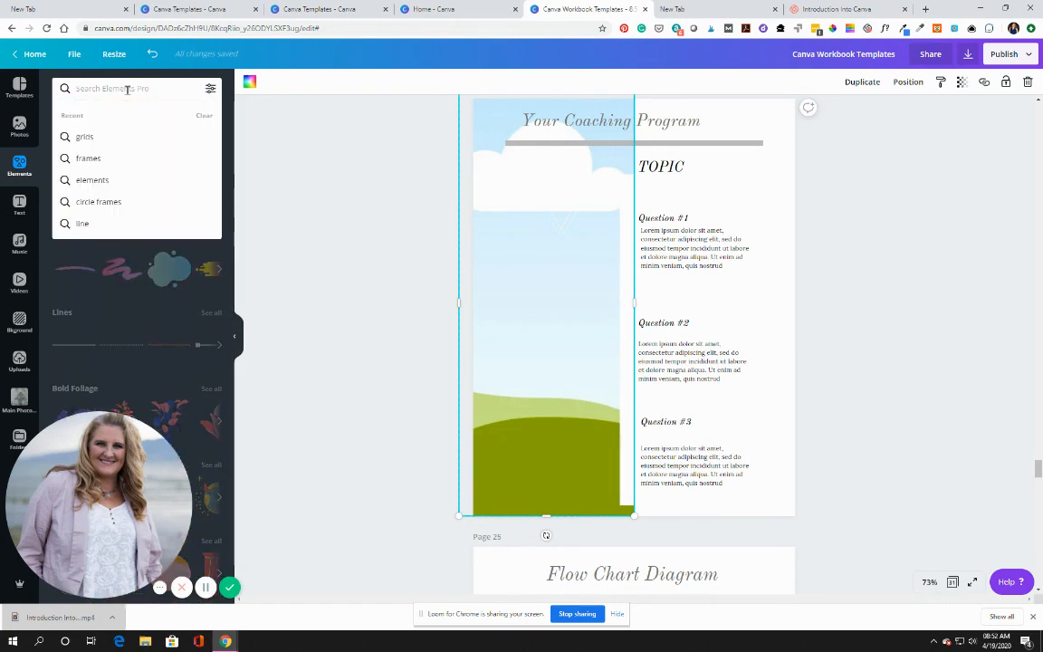
text(polk)
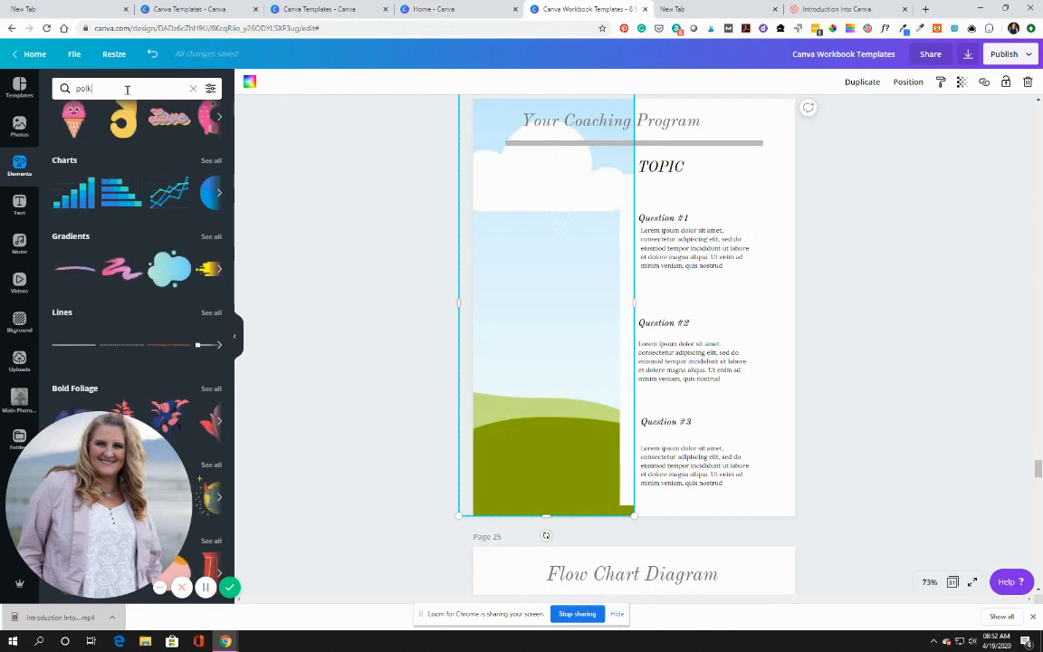
text(adots)
key(Return)
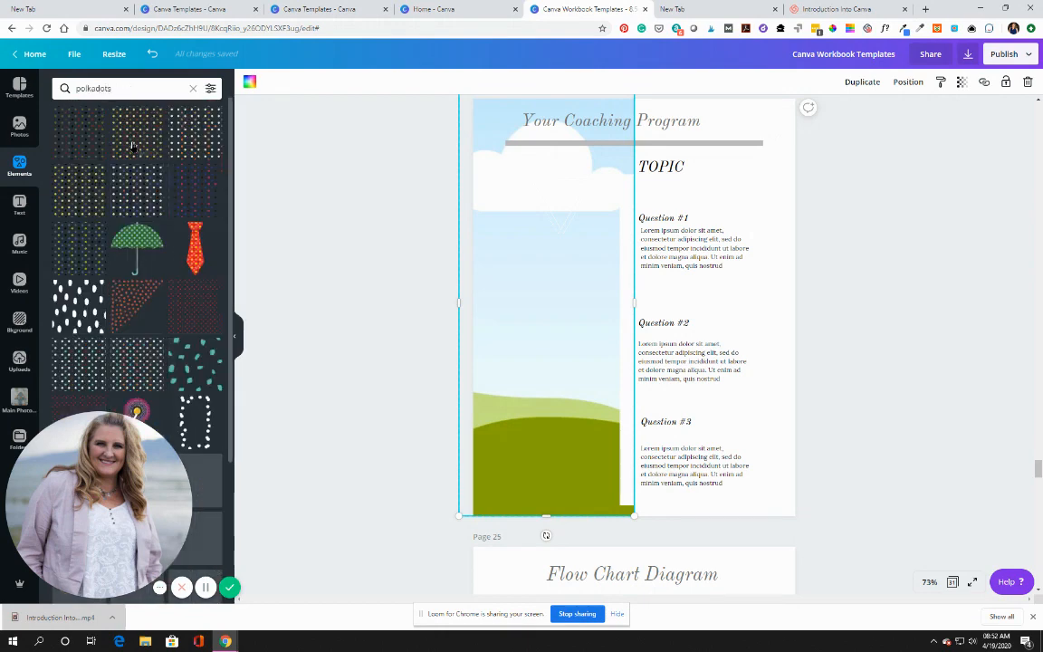
scroll(143, 226, down, 5)
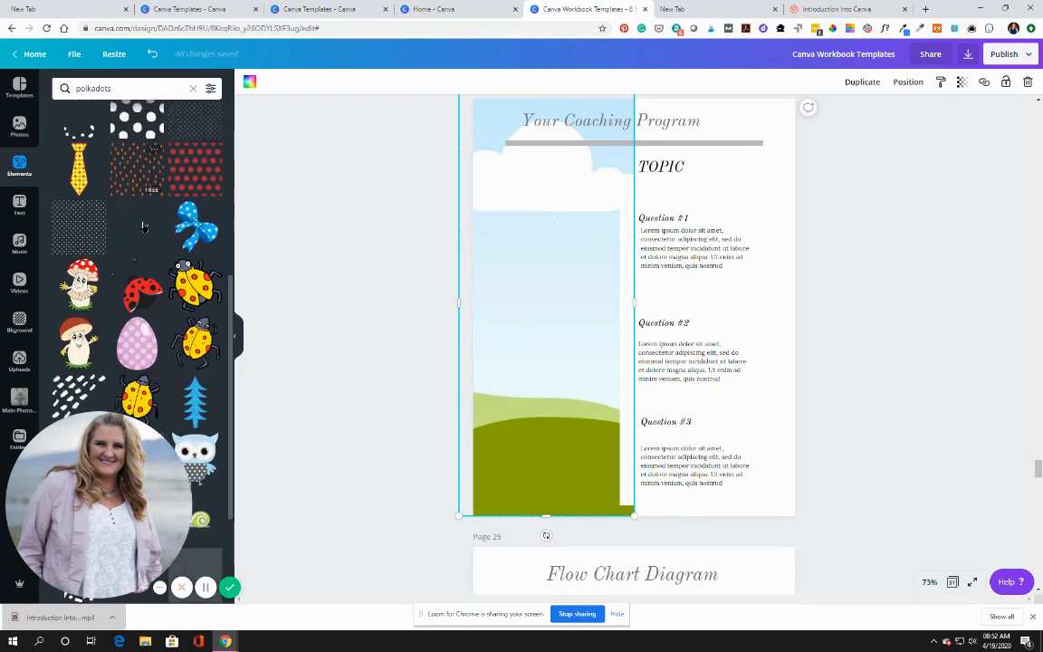
scroll(143, 226, down, 8)
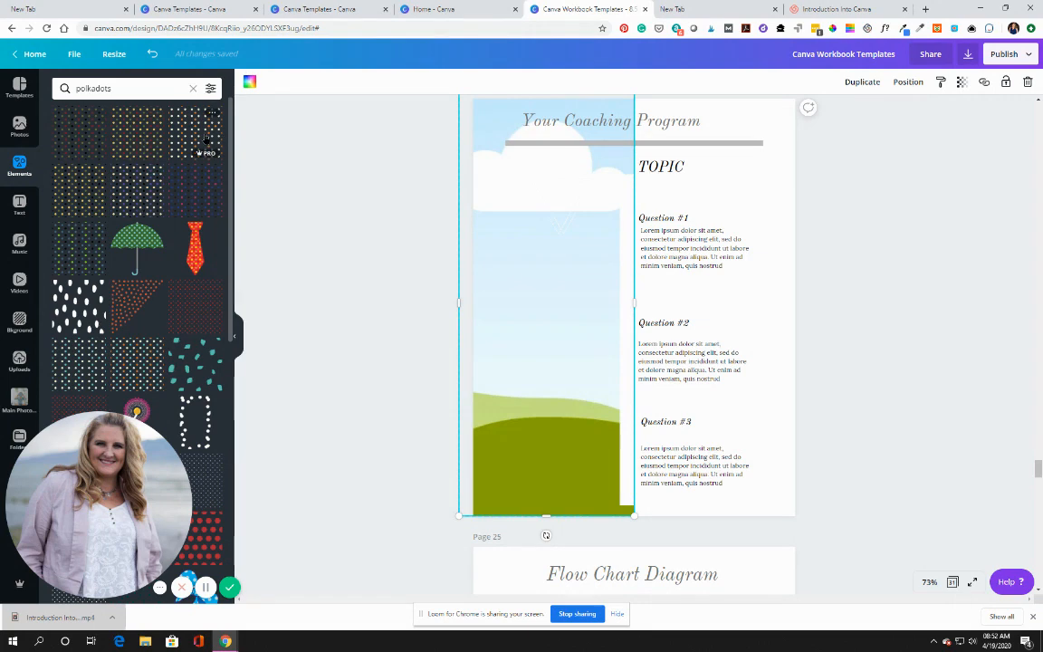
drag(207, 137, 675, 132)
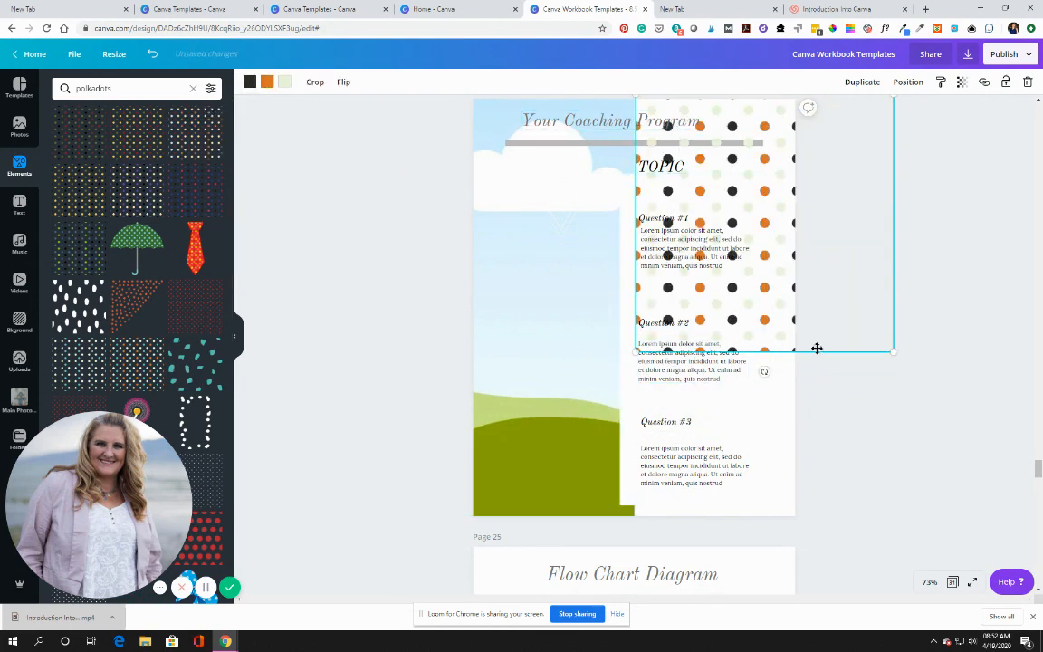
- Shift the black, orange and pale green dot pattern up behind the title of page 24, and delete the pattern
click(836, 315)
drag(764, 318, 757, 105)
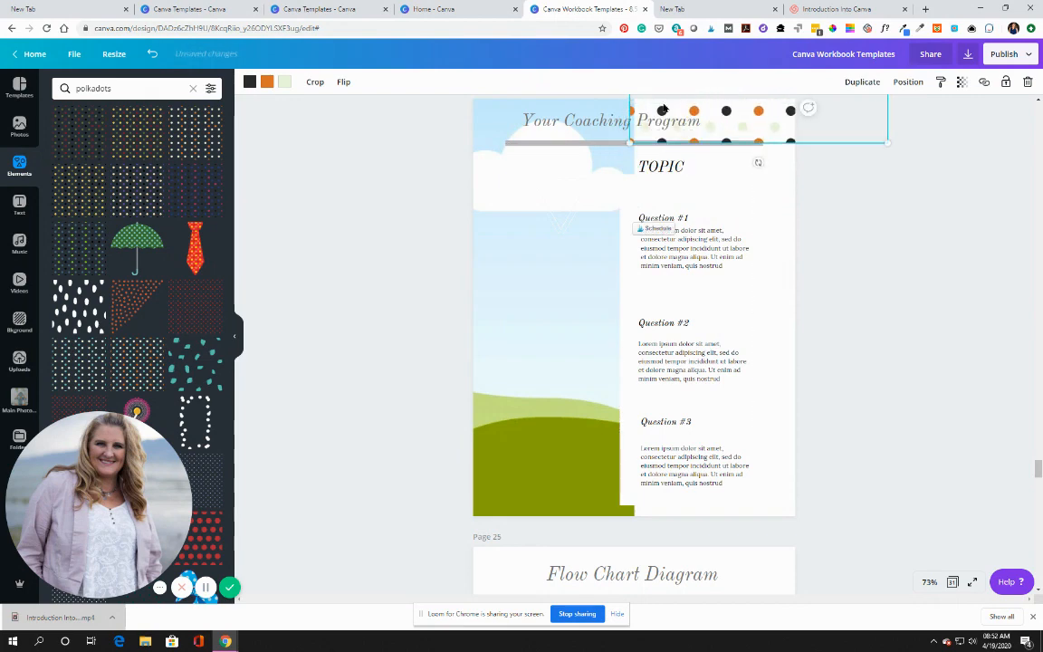
click(783, 132)
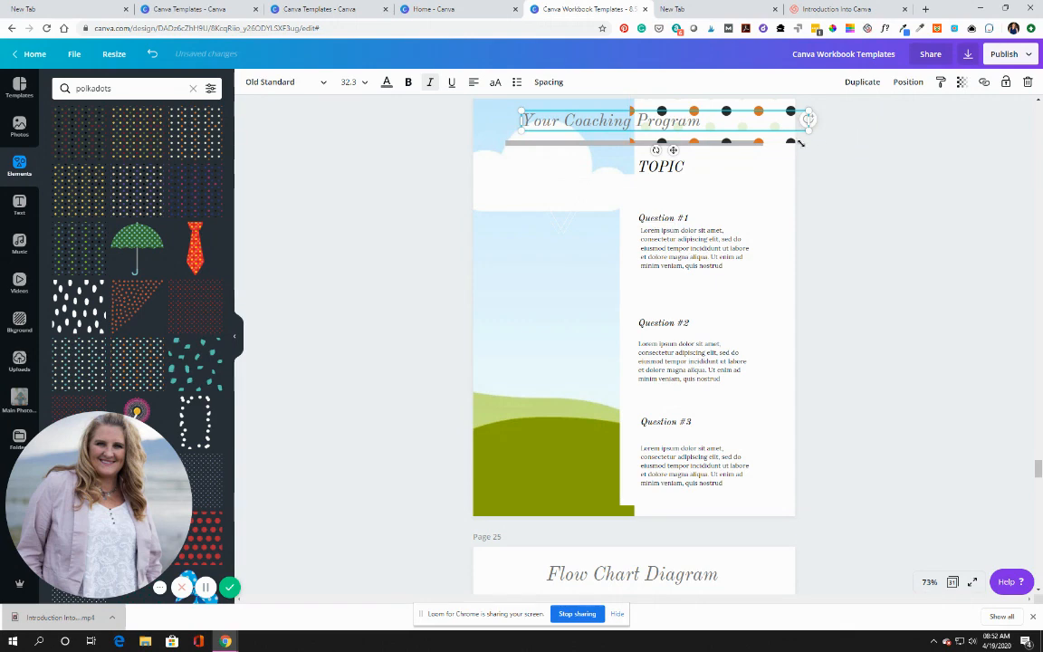
click(763, 108)
drag(763, 108, 785, 308)
key(Delete)
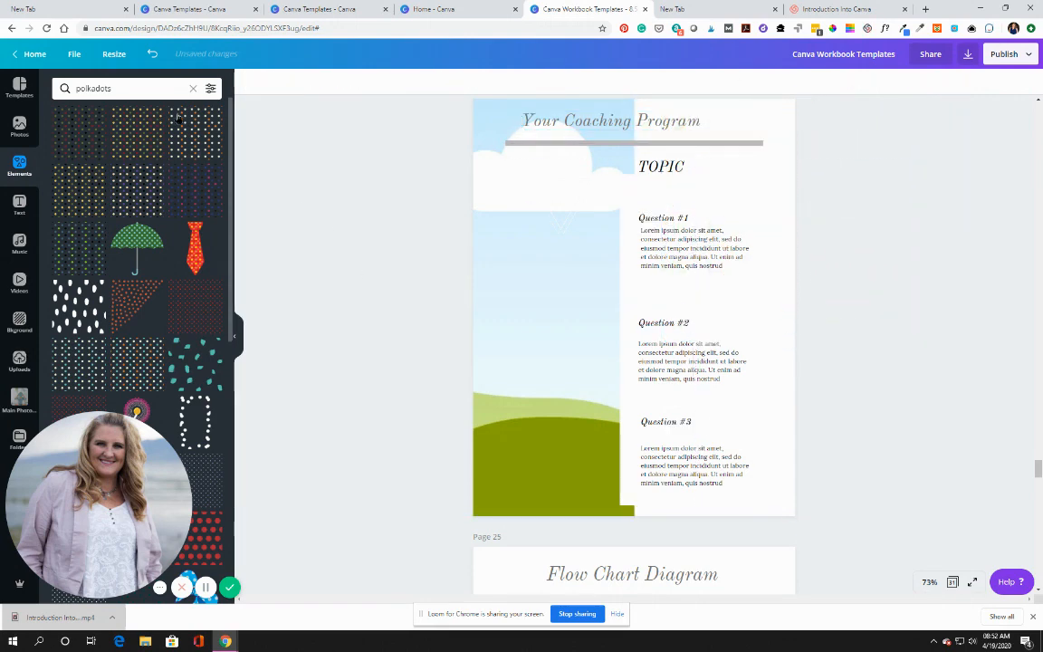
- Search the photos for "polka dots" and place the pale large-dot photo over the question text on page 24
click(20, 127)
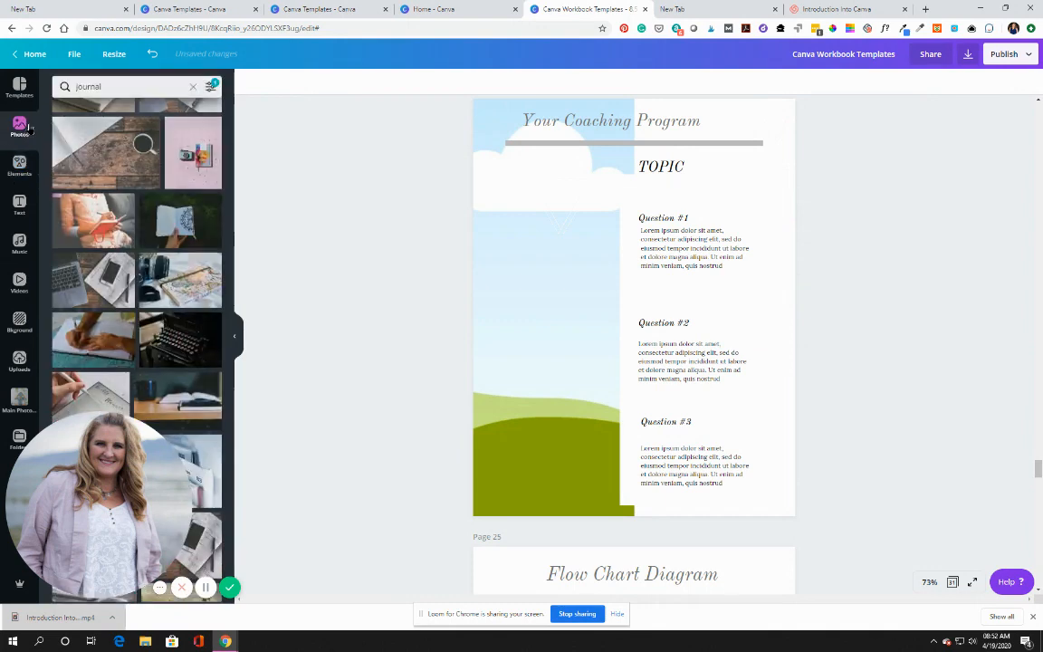
click(131, 89)
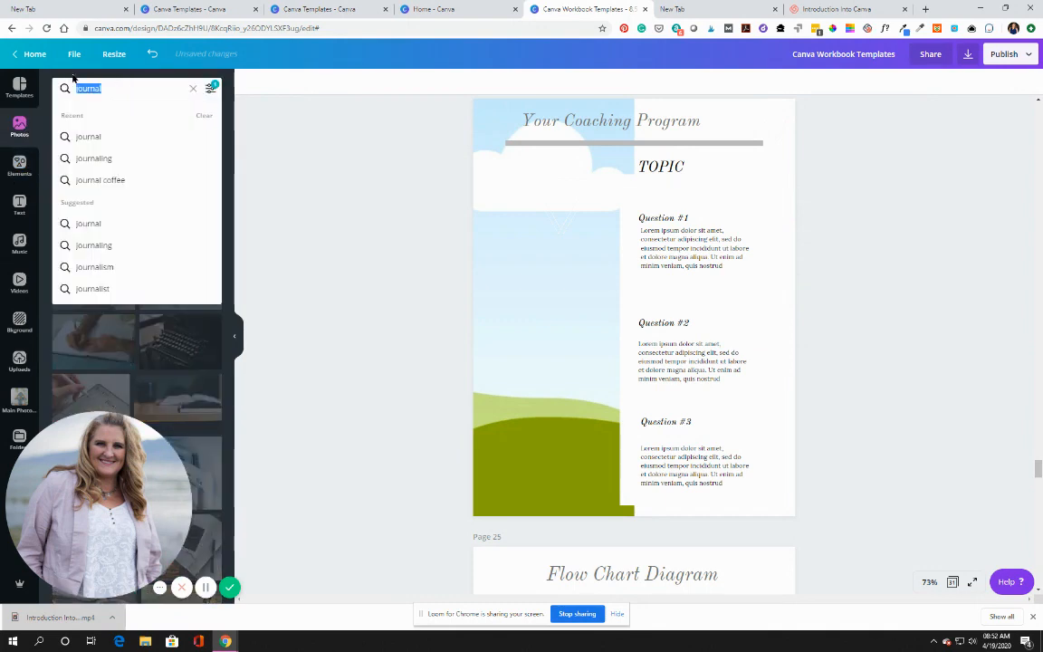
text(polka)
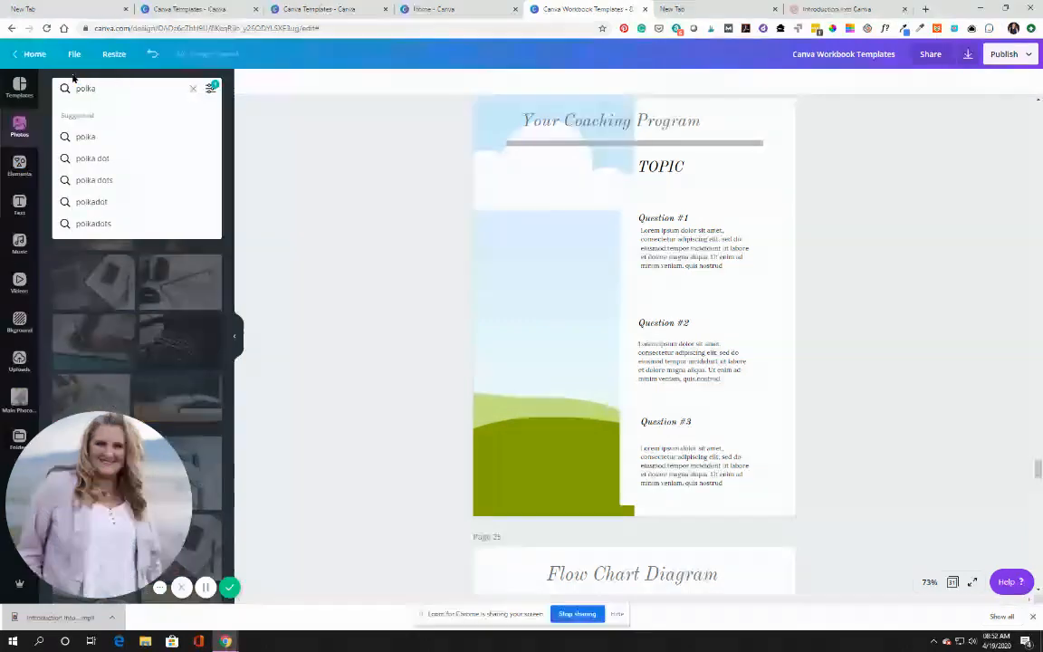
click(90, 179)
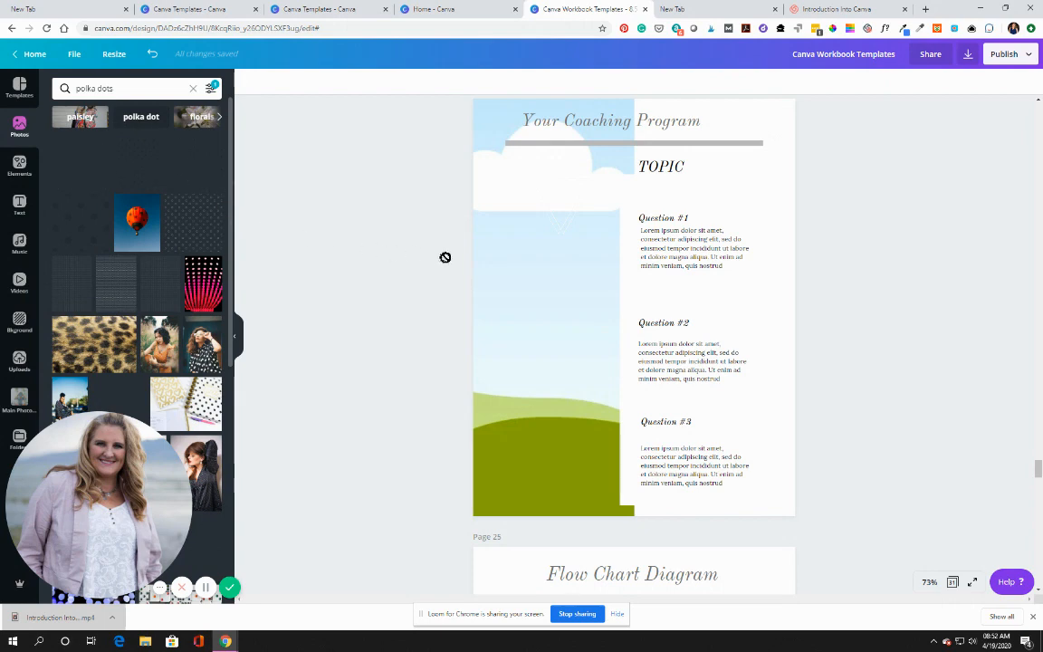
drag(445, 257, 668, 240)
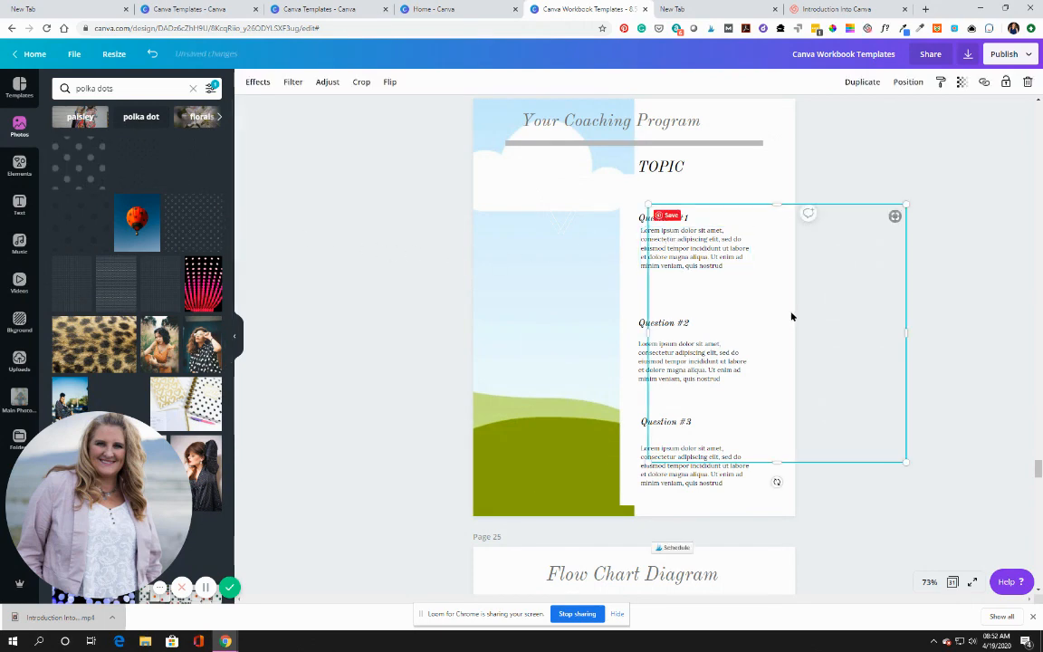
- Bring the pale polka-dot photo to the front of page 24
click(908, 83)
right_click(908, 82)
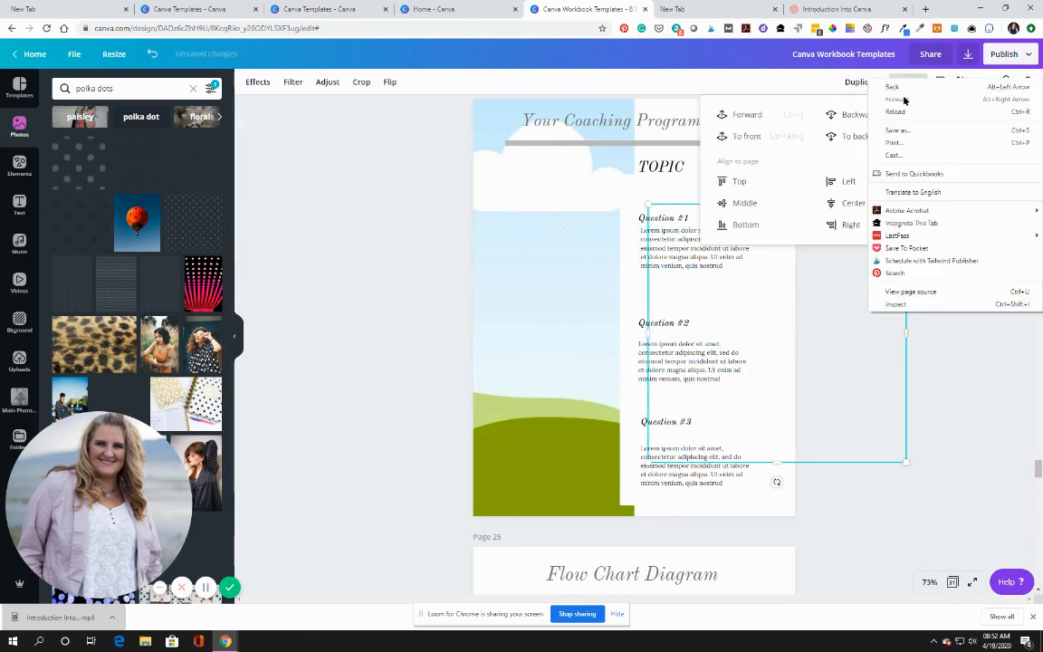
click(774, 134)
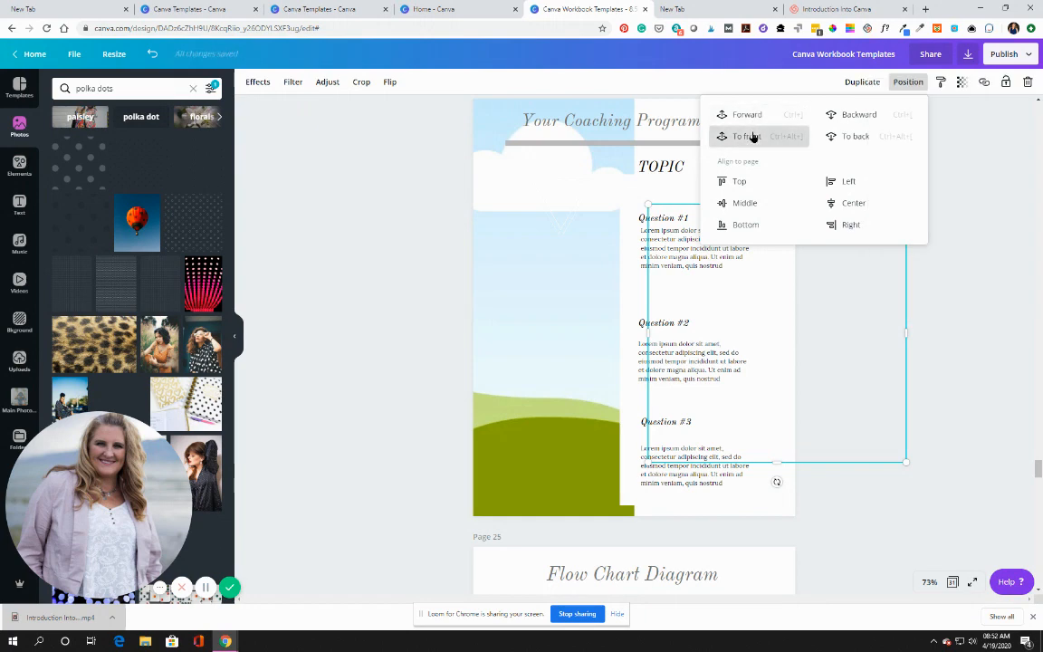
click(751, 135)
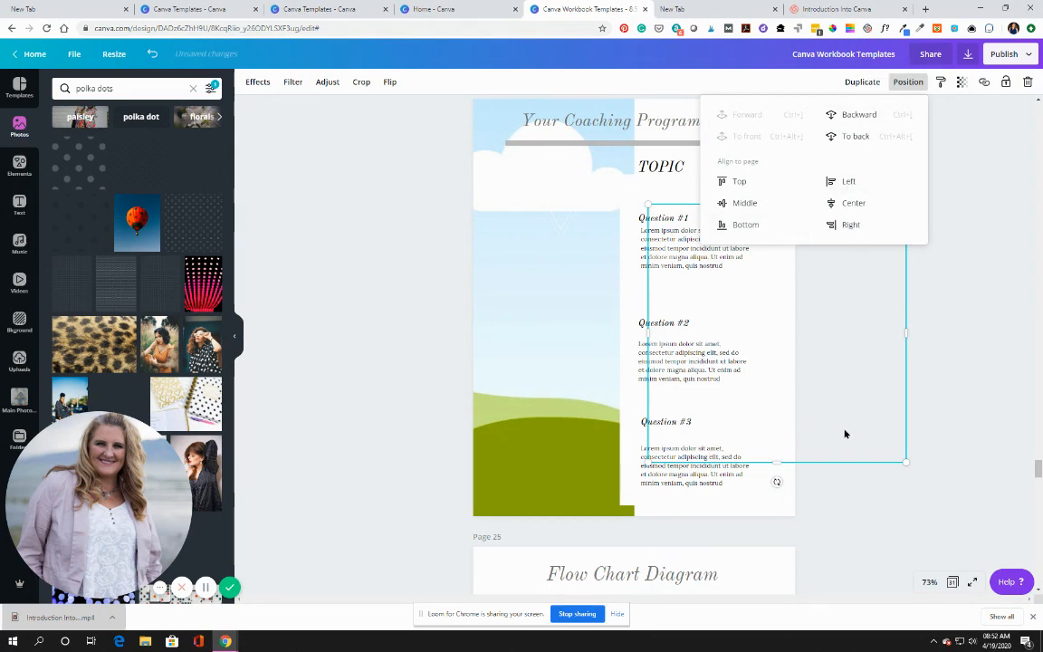
- Try the polka-dot photo over the lower left of page 24 and test its transparency, ending at 100
drag(845, 434, 707, 421)
drag(605, 414, 631, 475)
click(790, 476)
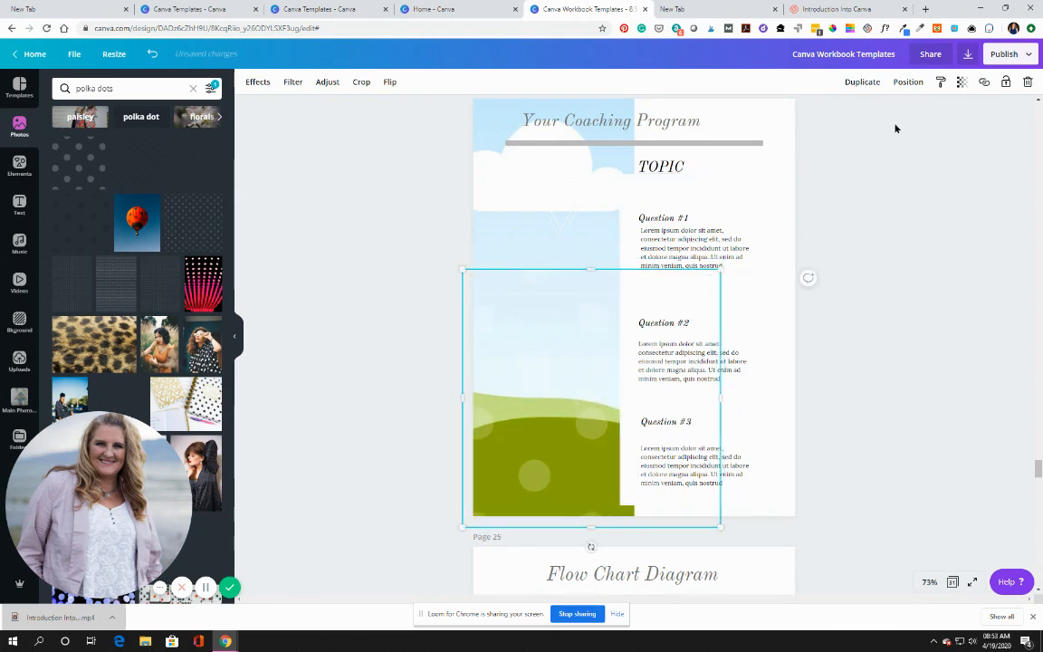
click(962, 82)
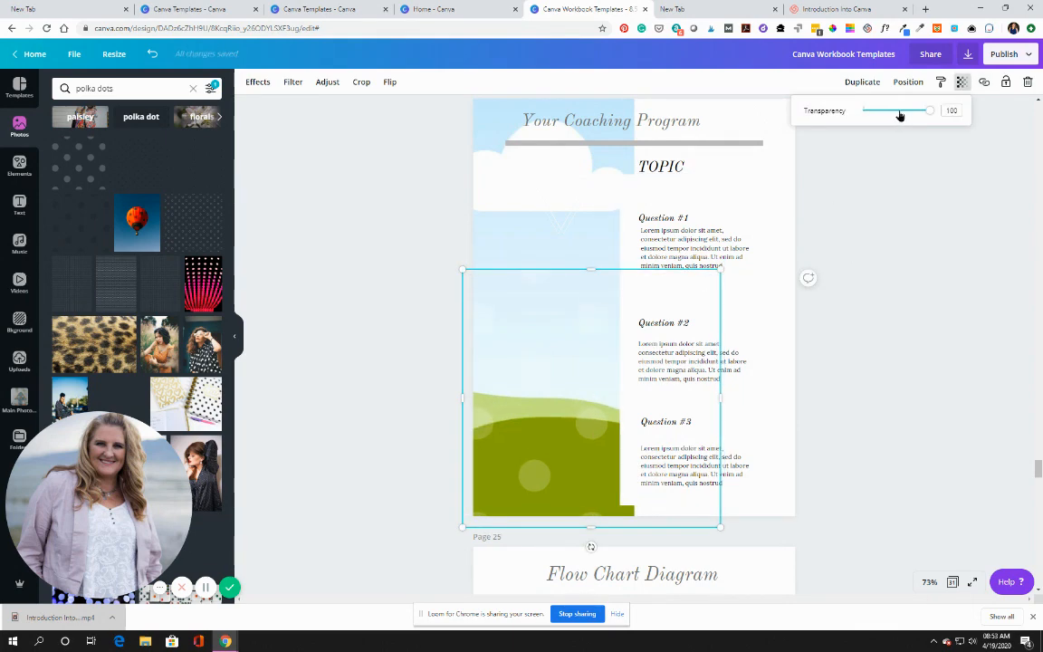
mouse_move(928, 111)
mouse_down()
mouse_move(885, 111)
mouse_move(935, 110)
mouse_up()
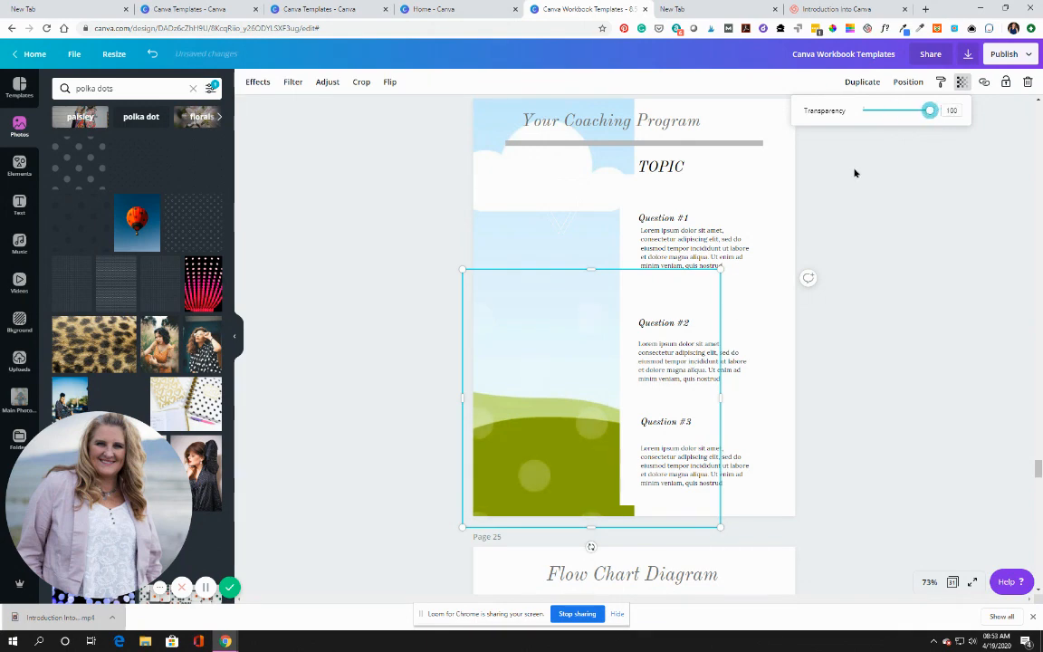
- Undo the removal of page 24's background frame and the last move of the polka-dot photo
drag(509, 348, 473, 367)
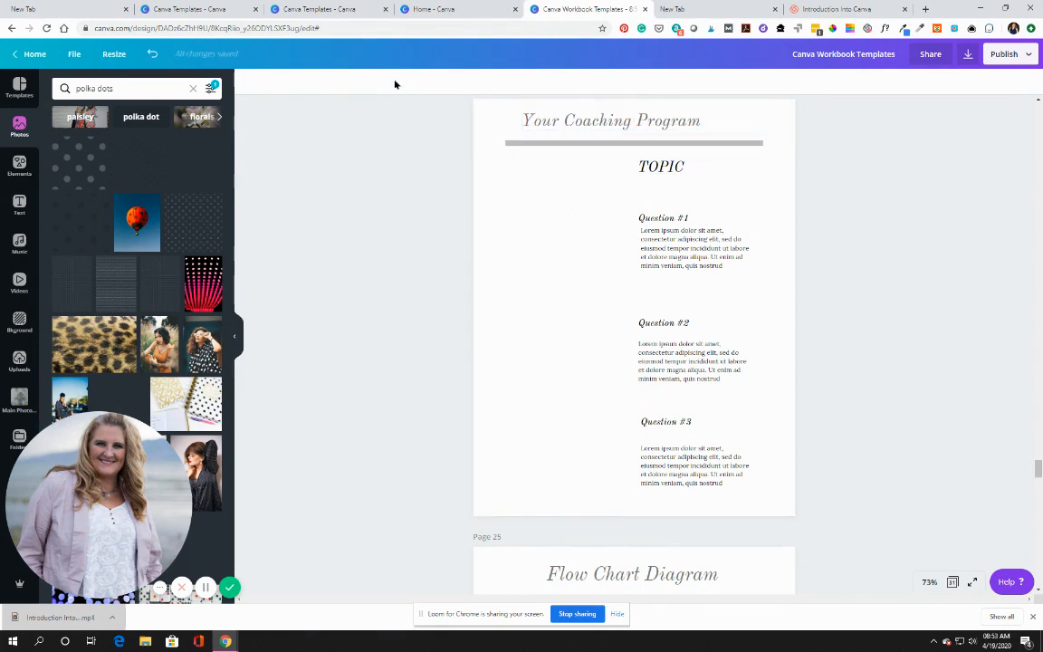
click(155, 53)
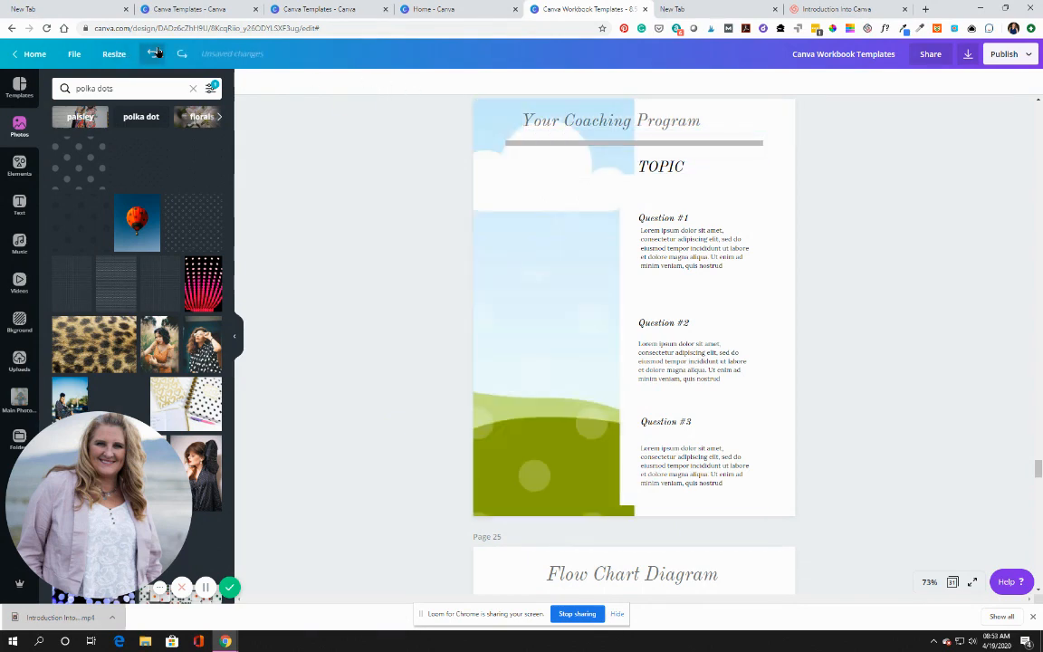
click(155, 54)
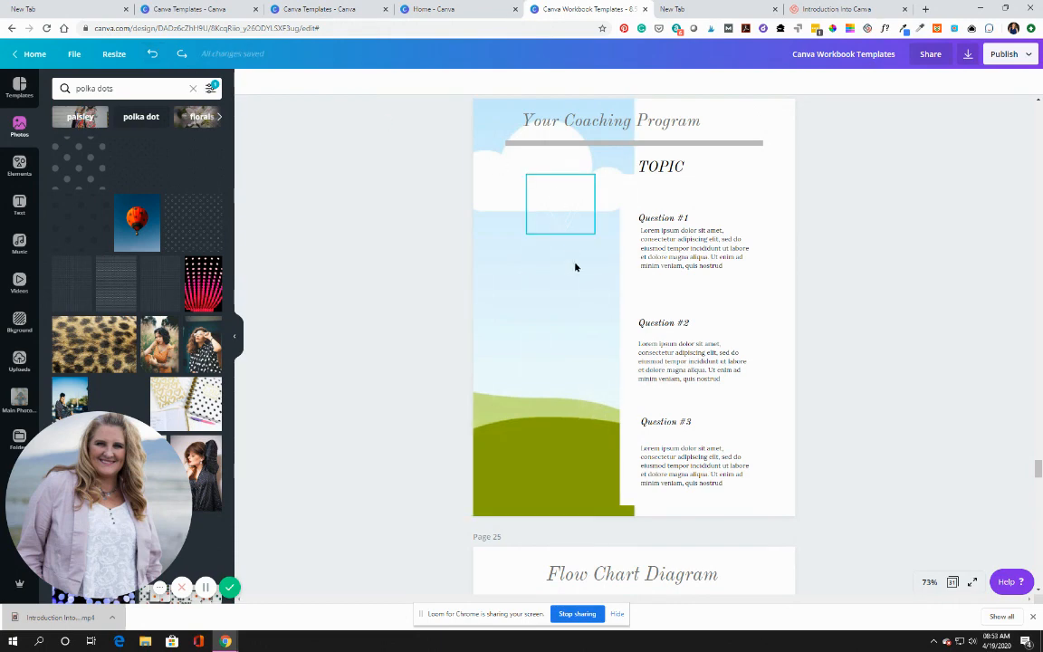
- Widen the background photo frame on page 24 so it spans the full page width
click(587, 308)
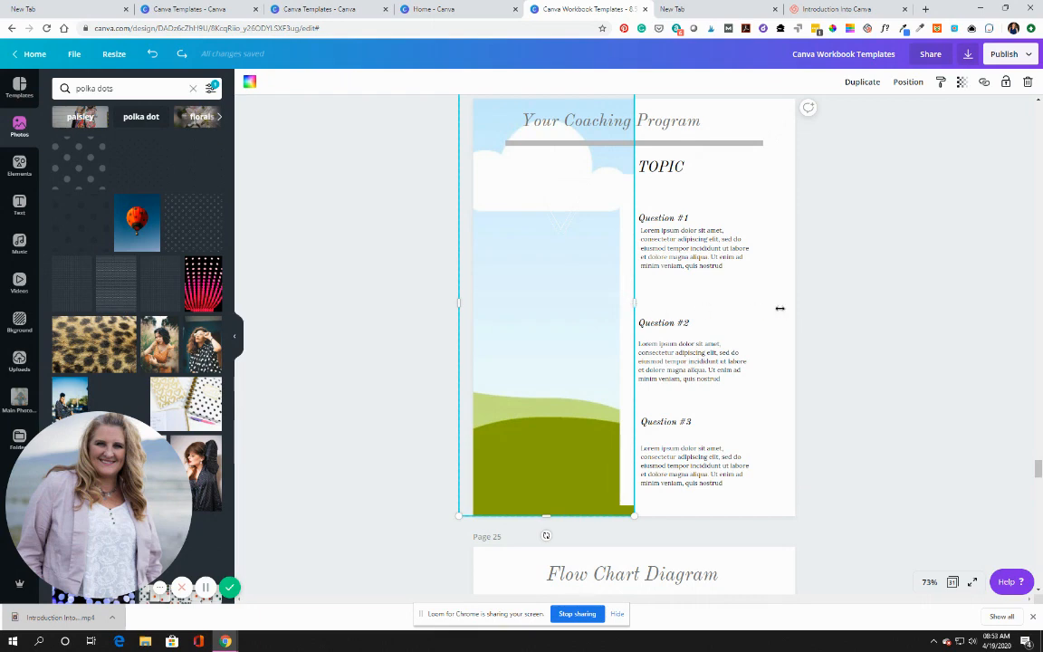
drag(780, 308, 822, 316)
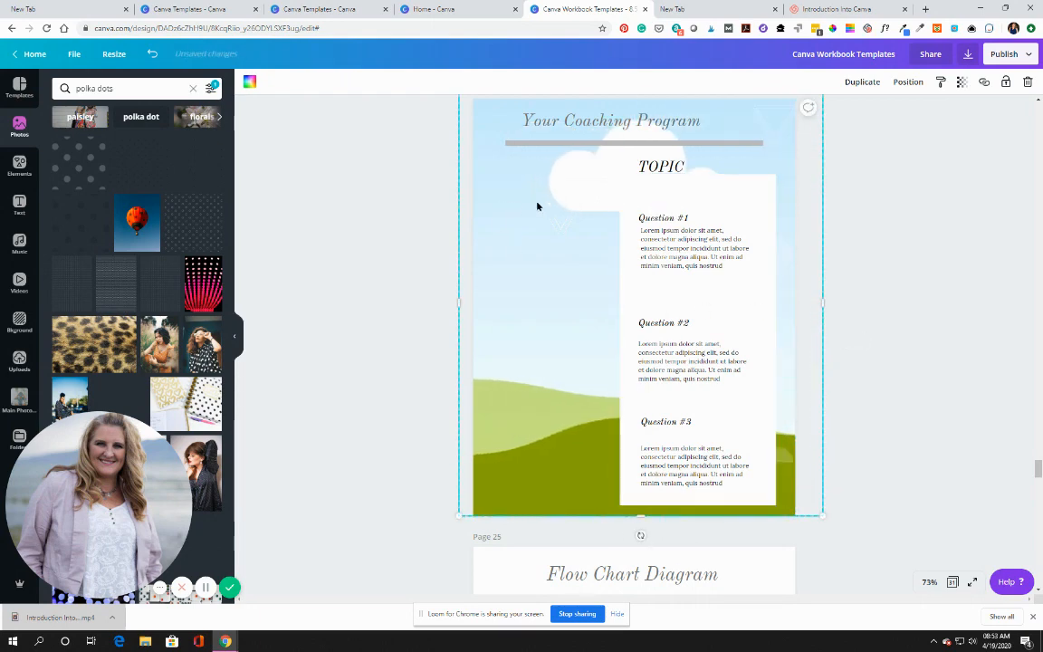
- Move the triangle outline on page 24 up and to the left, and recolour it medium grey from the document colours
click(546, 192)
drag(546, 189, 513, 189)
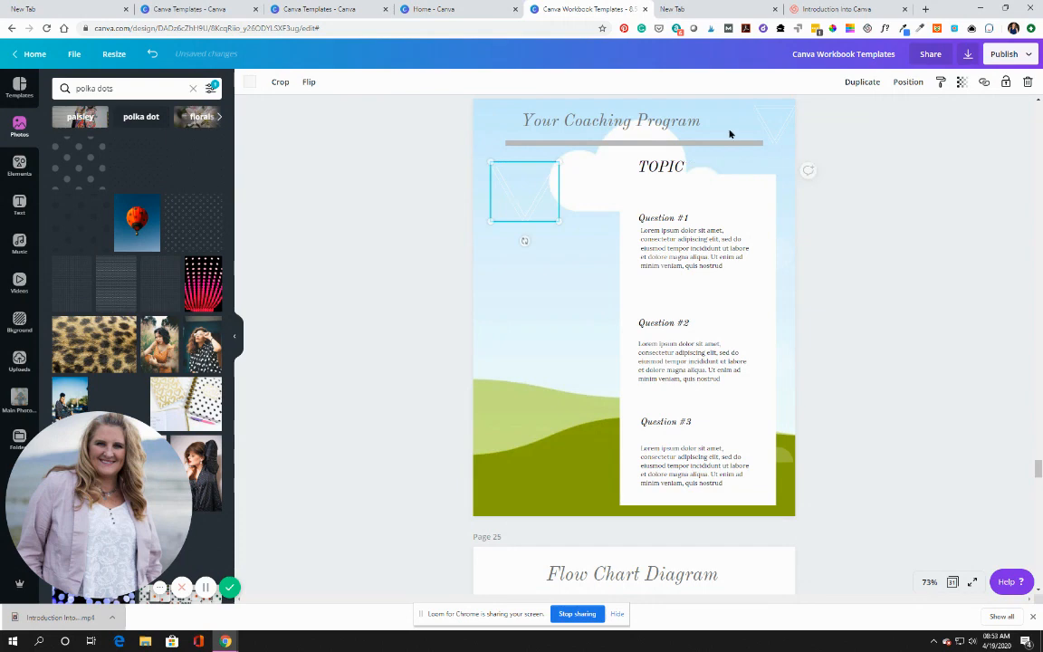
click(962, 83)
mouse_move(932, 115)
mouse_down()
mouse_move(864, 114)
mouse_move(950, 115)
mouse_up()
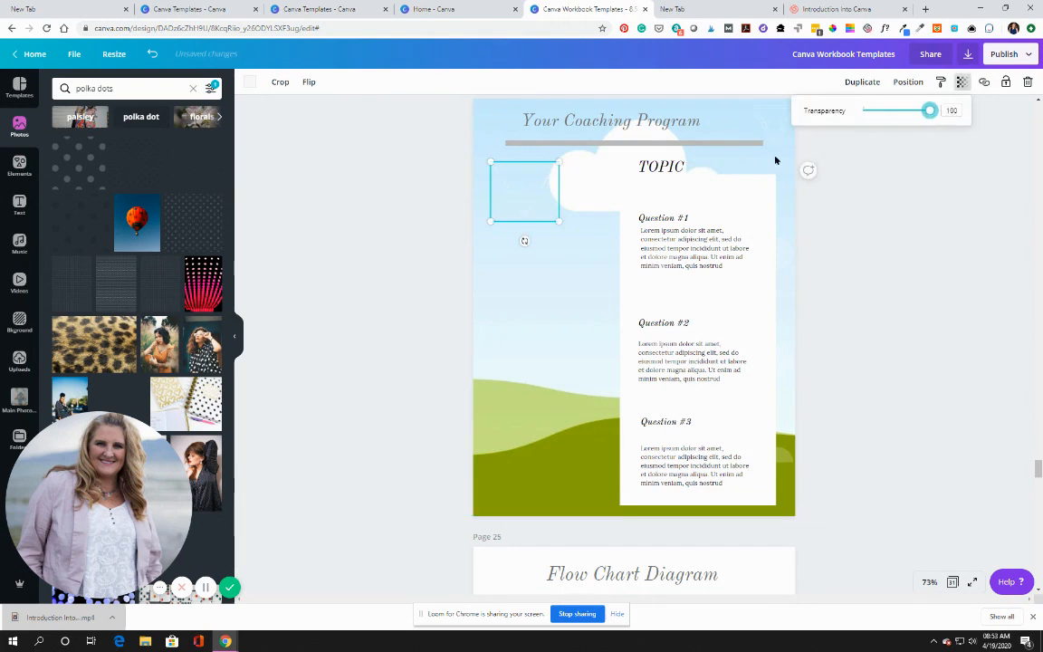
click(251, 82)
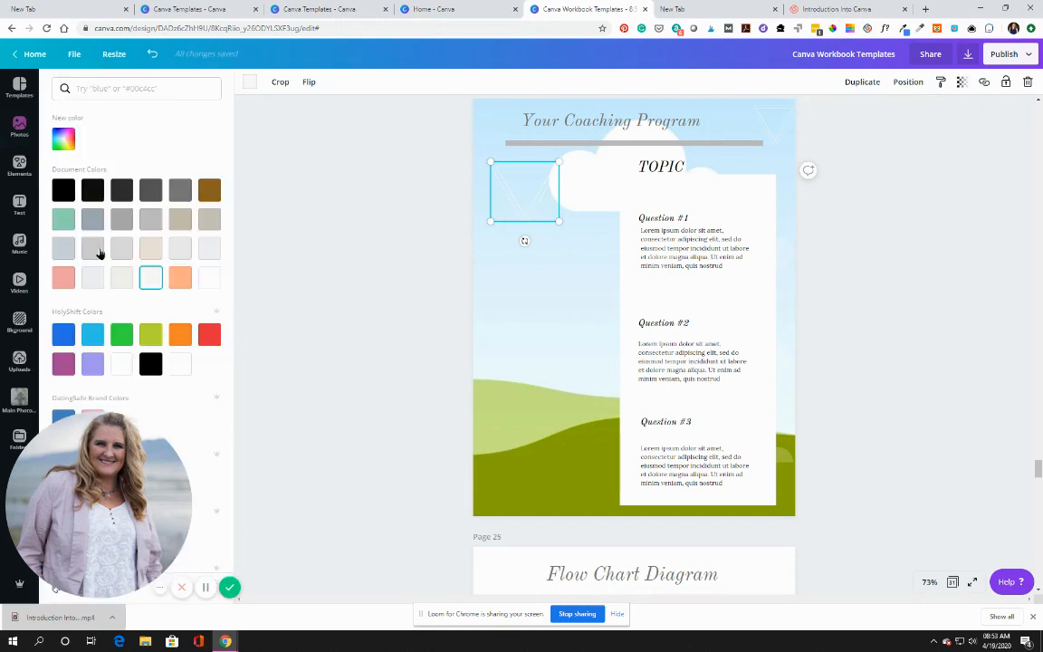
click(205, 193)
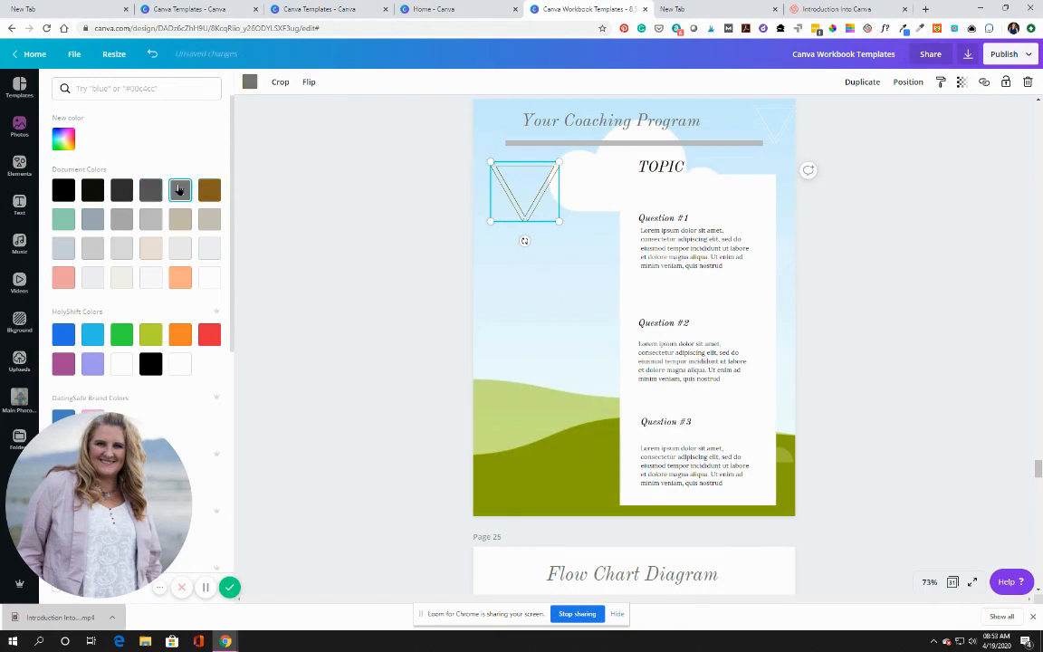
click(121, 220)
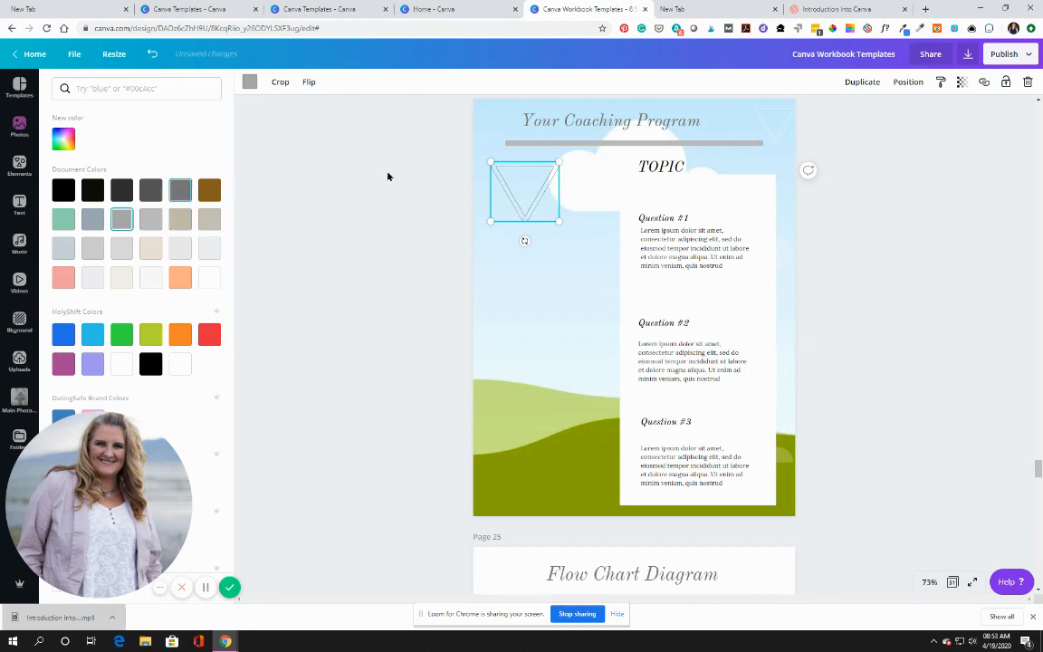
- Stretch the grey line under "Your Coaching Program" across the full page width and lower it slightly
drag(587, 149, 554, 149)
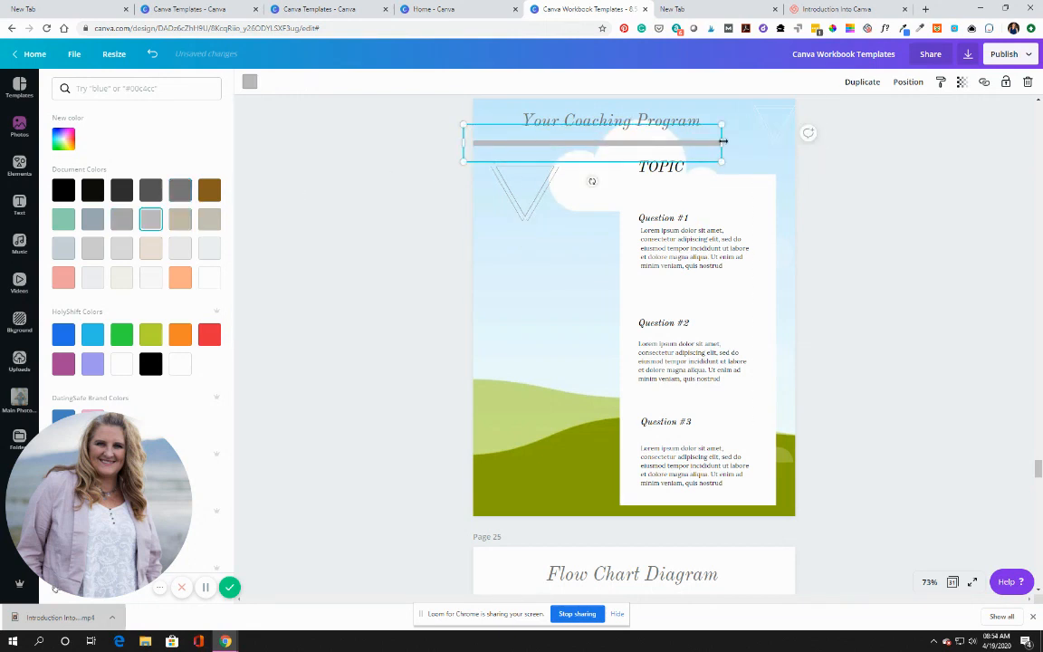
drag(723, 141, 809, 138)
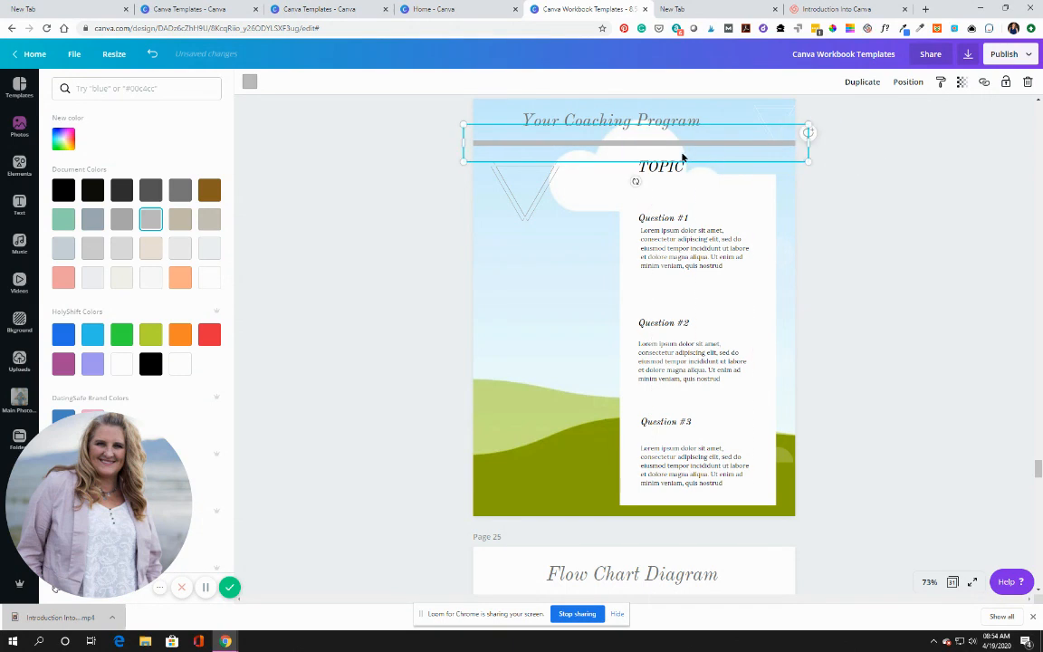
drag(727, 148, 727, 149)
click(873, 251)
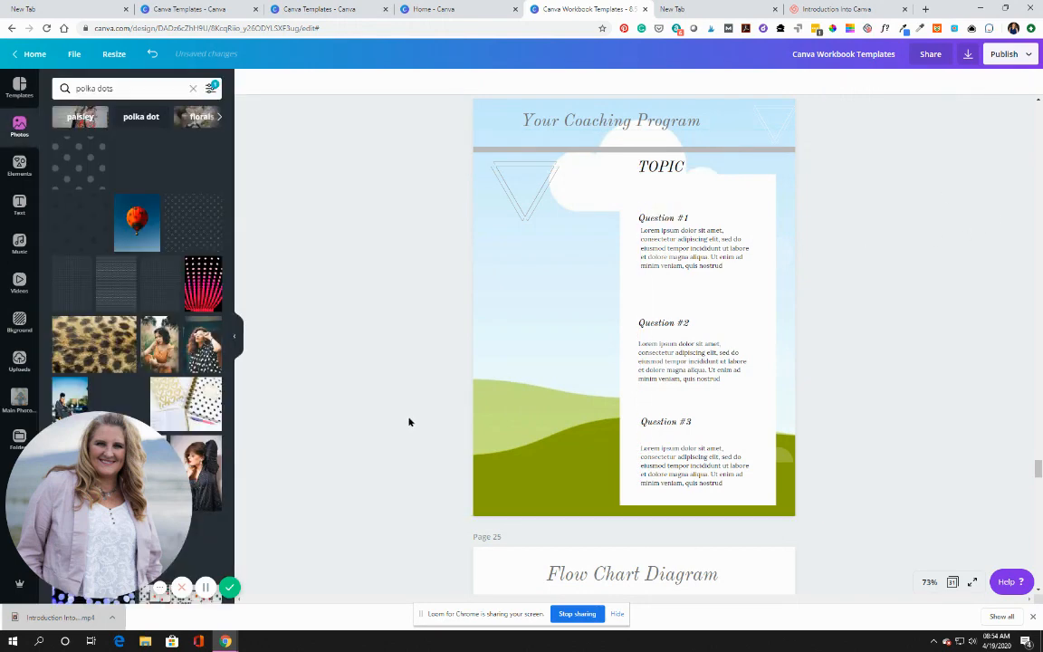
- Shrink the three-frame flow chart on page 25 slightly and centre it closer to the dotted divider
click(503, 442)
scroll(360, 391, down, 3)
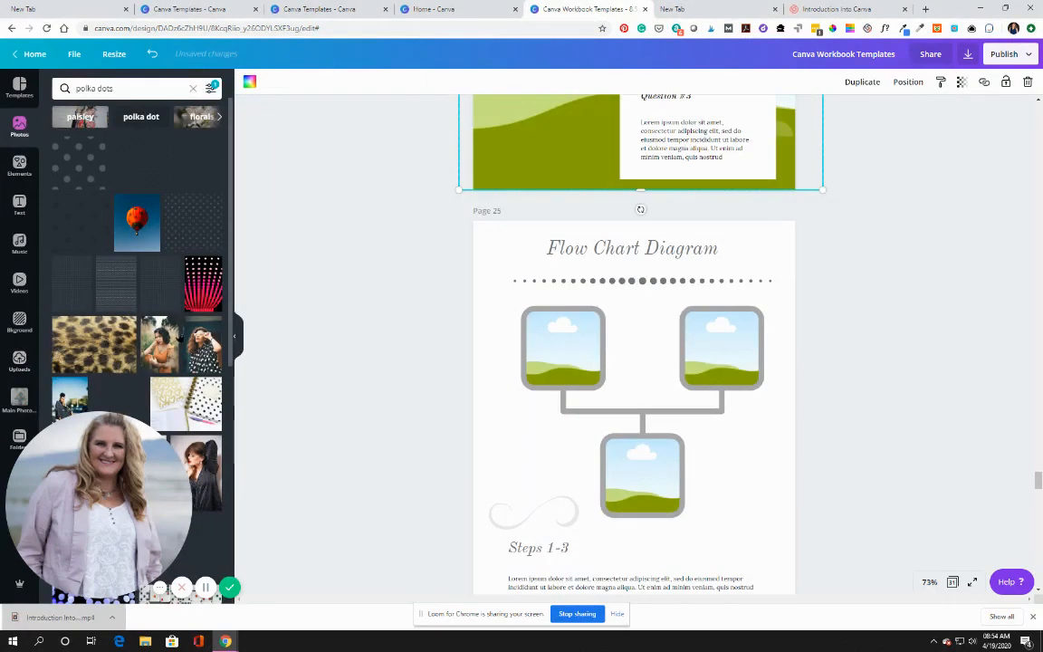
scroll(183, 335, down, 5)
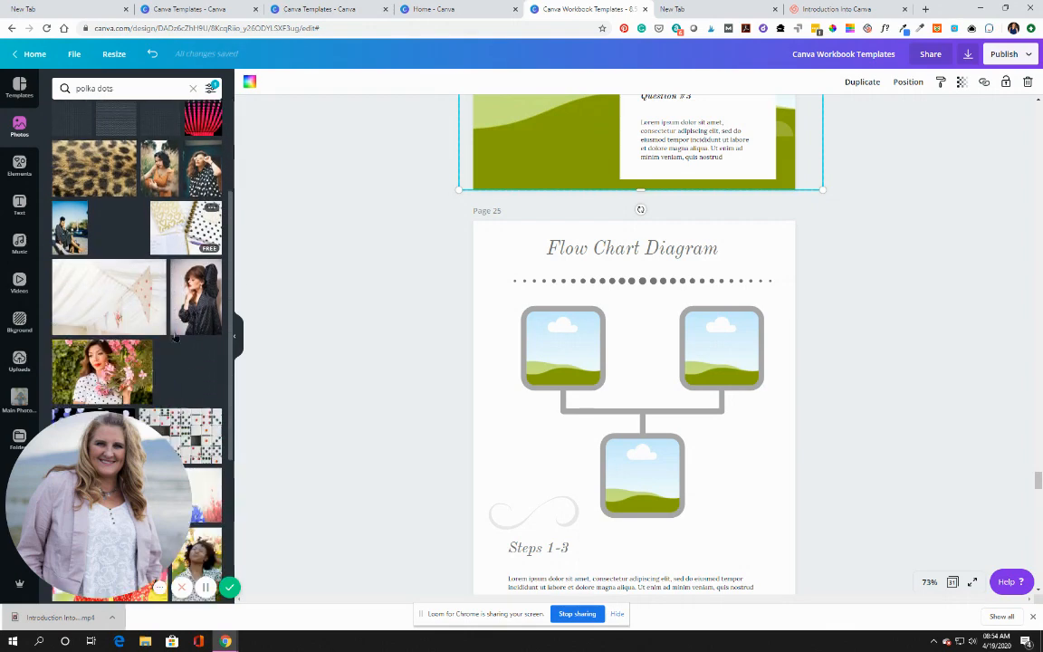
click(575, 355)
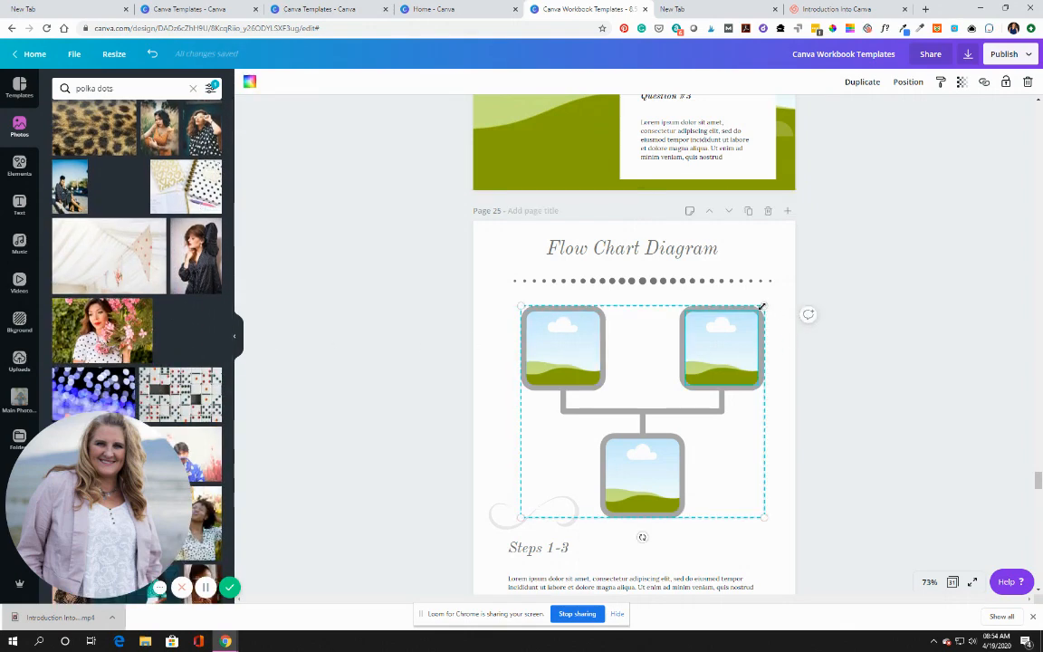
mouse_move(763, 307)
mouse_down()
mouse_move(815, 274)
mouse_move(776, 323)
mouse_move(824, 290)
mouse_move(783, 324)
mouse_move(828, 284)
mouse_move(759, 326)
mouse_up()
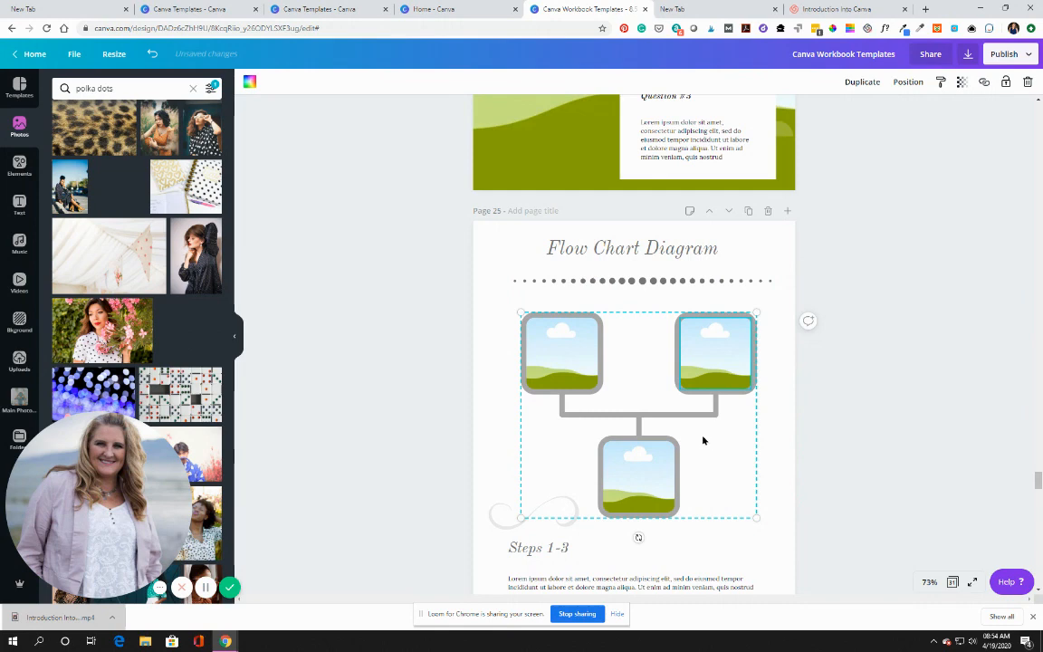
drag(703, 441, 708, 424)
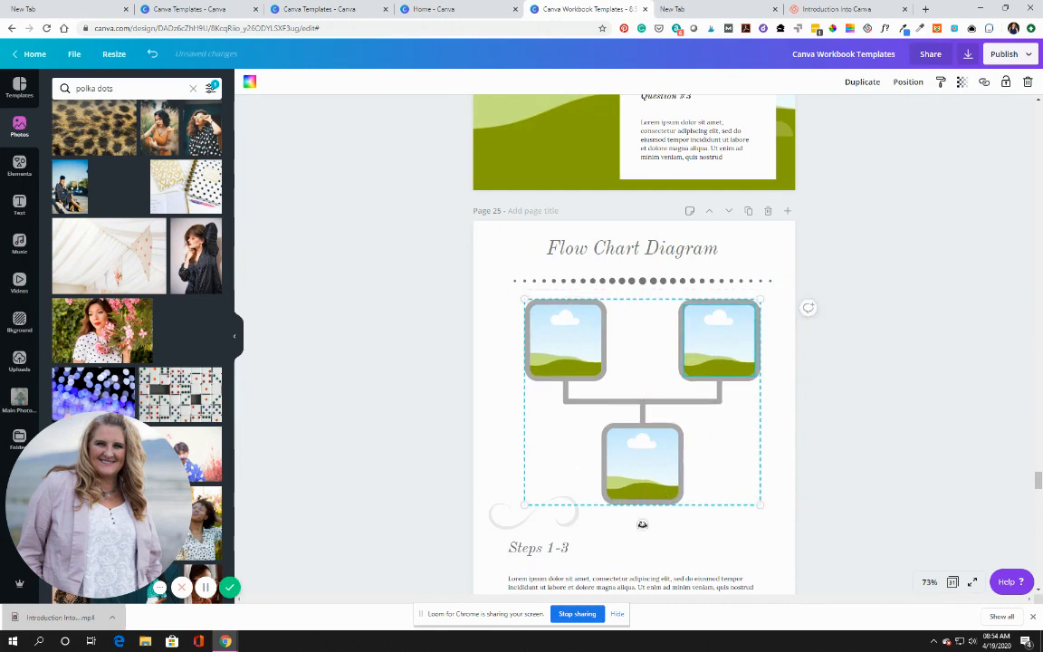
drag(642, 524, 642, 472)
- Move the flourish ornament on page 26 slightly up and centre it horizontally below the paragraph
scroll(643, 524, down, 7)
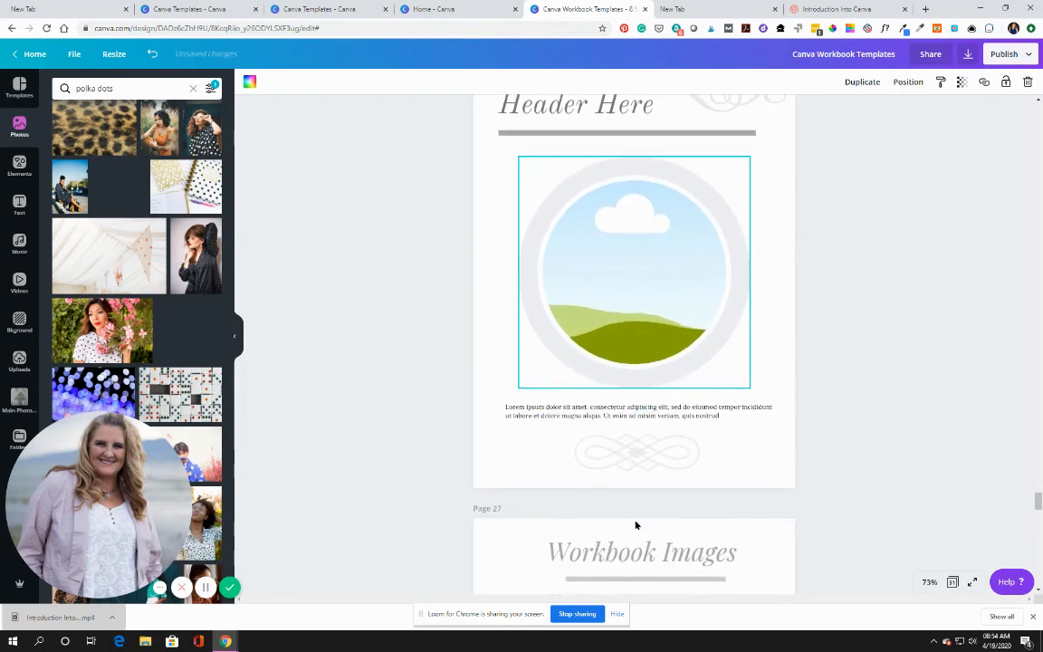
scroll(643, 507, down, 2)
click(649, 421)
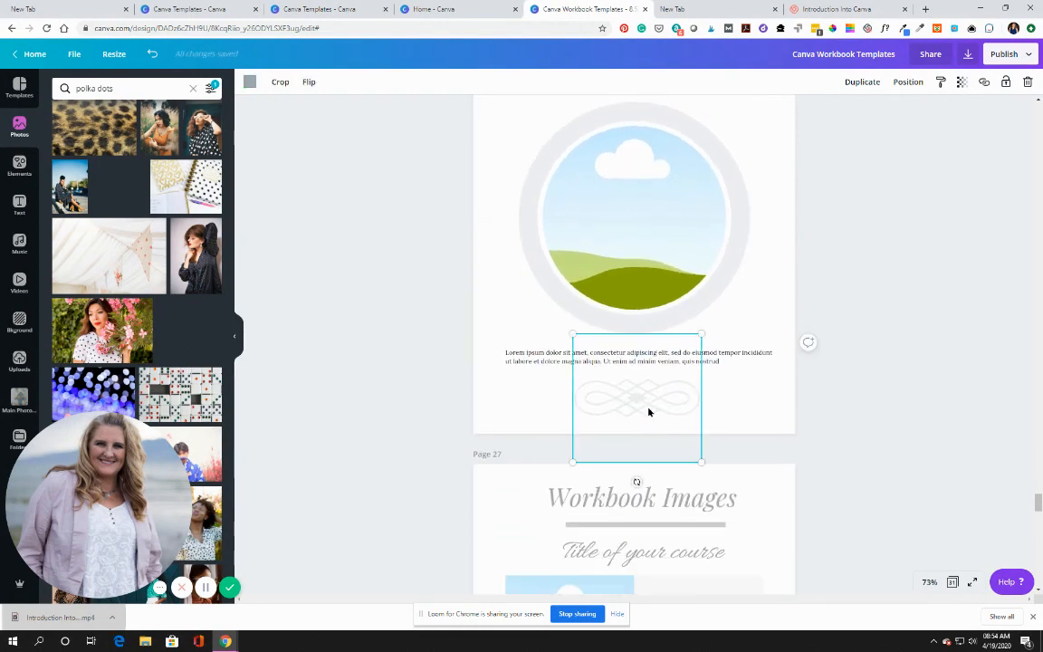
drag(691, 408, 669, 405)
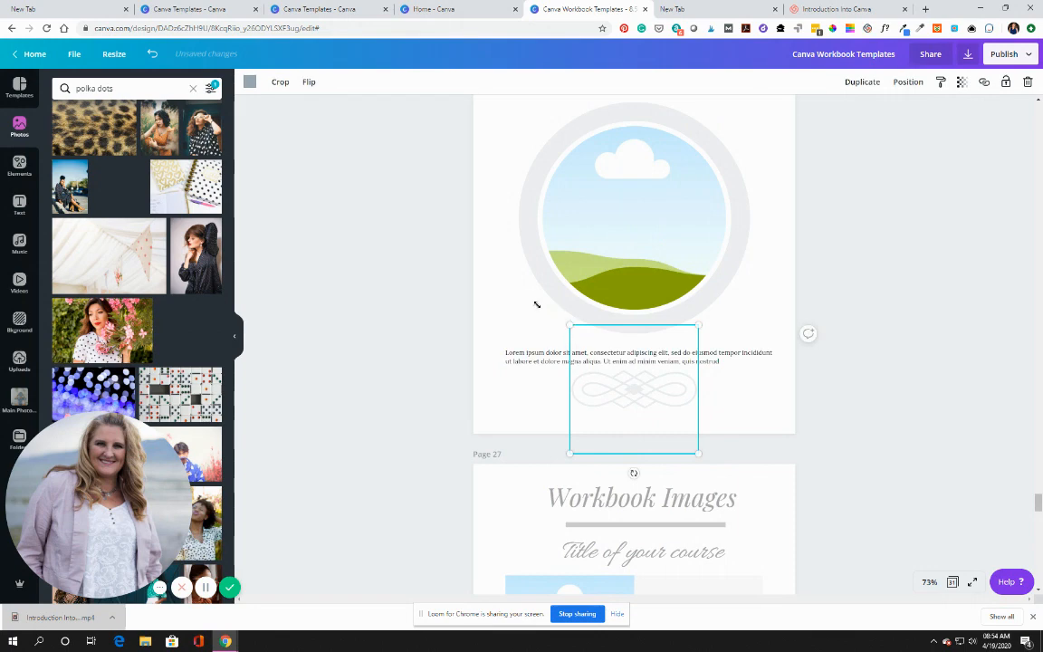
- Enlarge the flourish ornament on page 26 slightly and move it up over the lower part of the circular frame
drag(537, 304, 563, 319)
drag(610, 408, 617, 277)
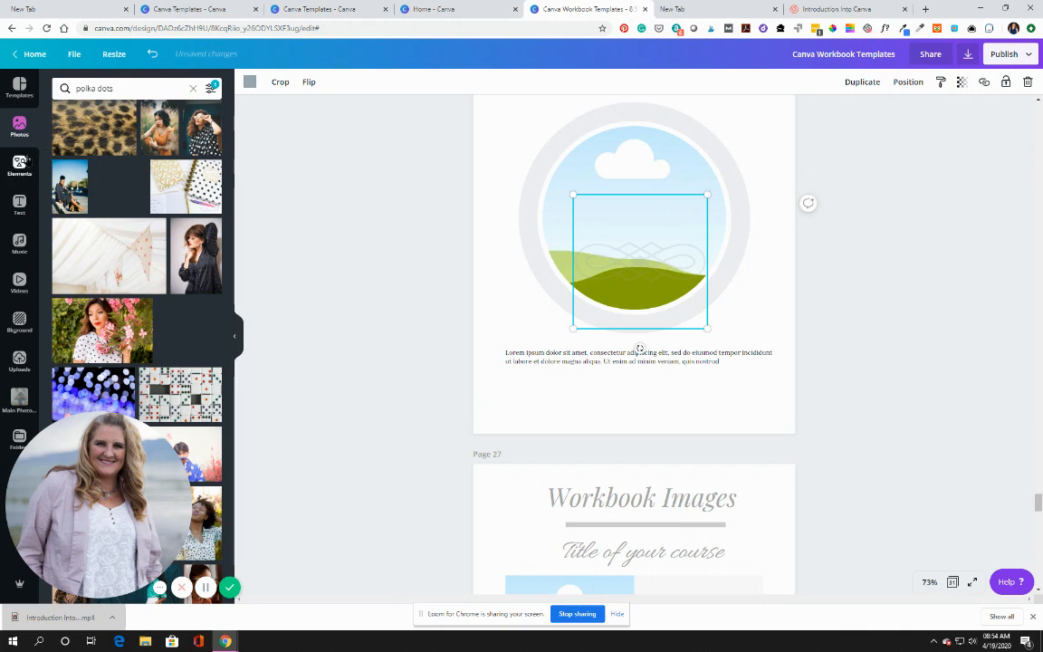
- Clear the polka dots element search and add a square shape to page 26
click(20, 165)
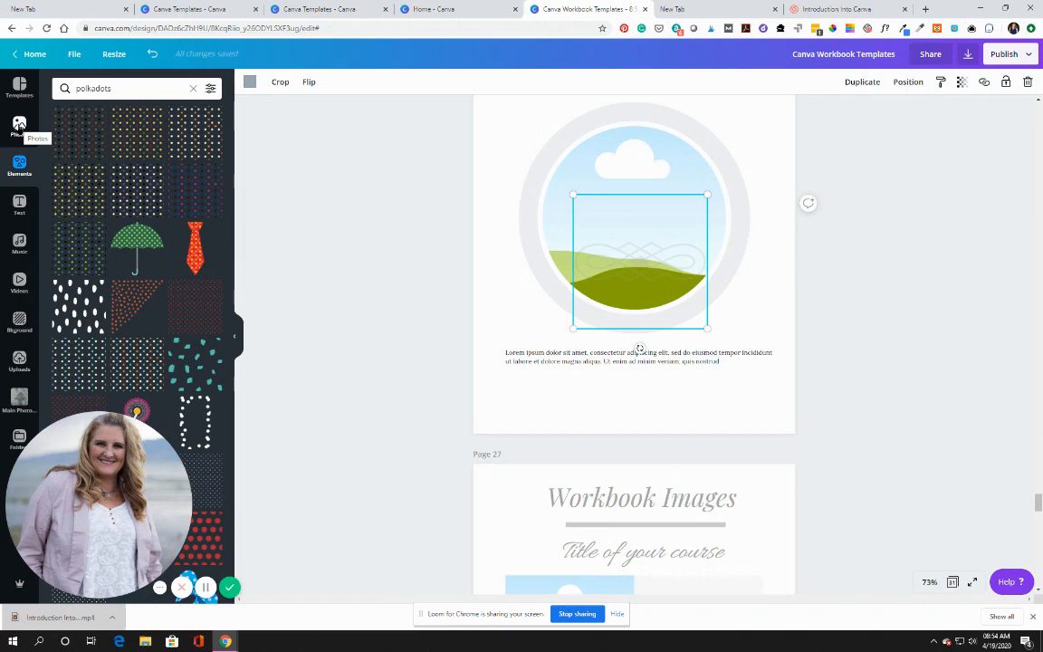
click(19, 125)
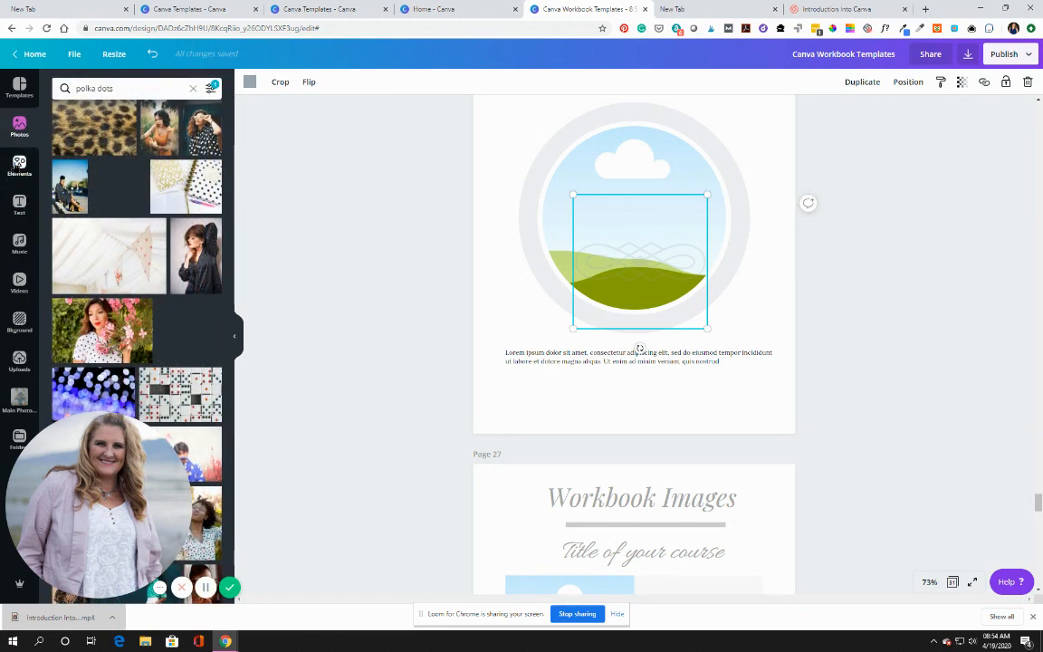
click(19, 165)
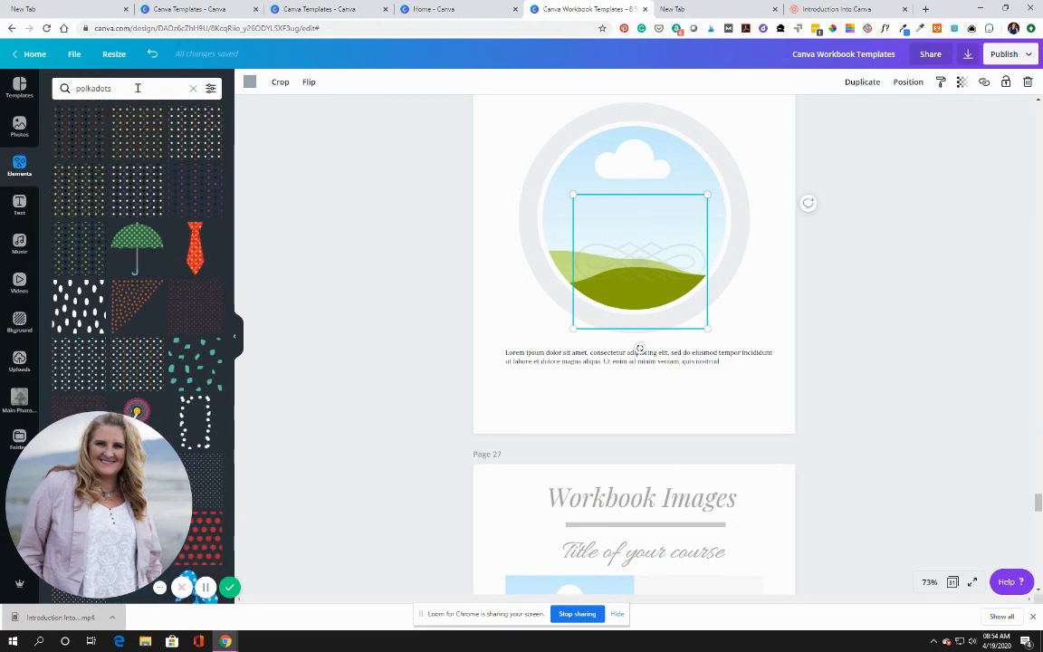
click(193, 88)
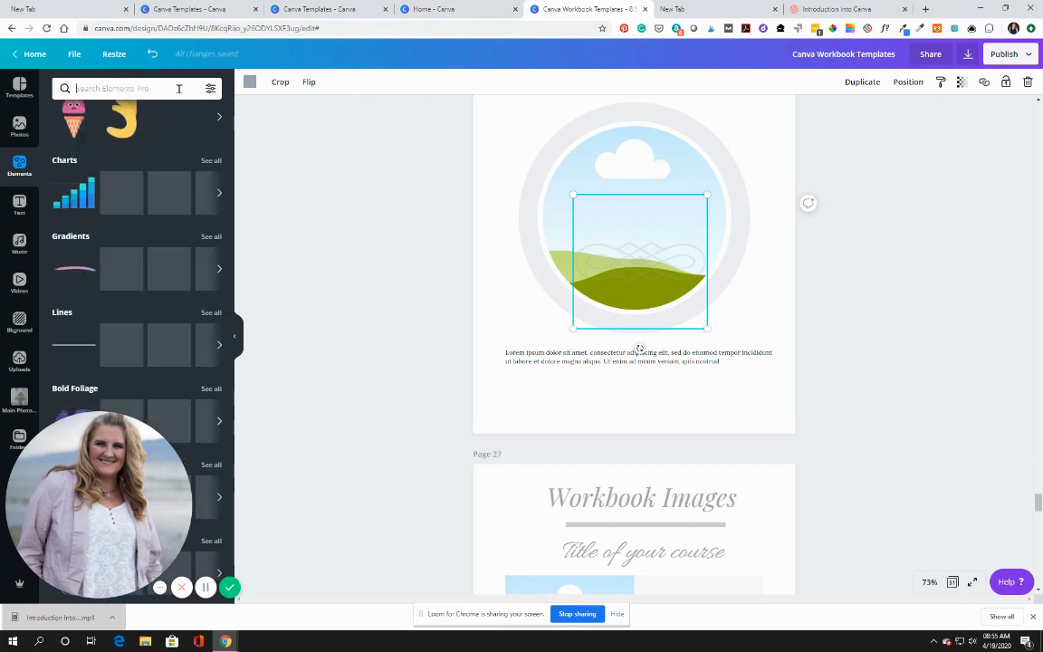
scroll(143, 181, up, 1)
scroll(147, 226, up, 2)
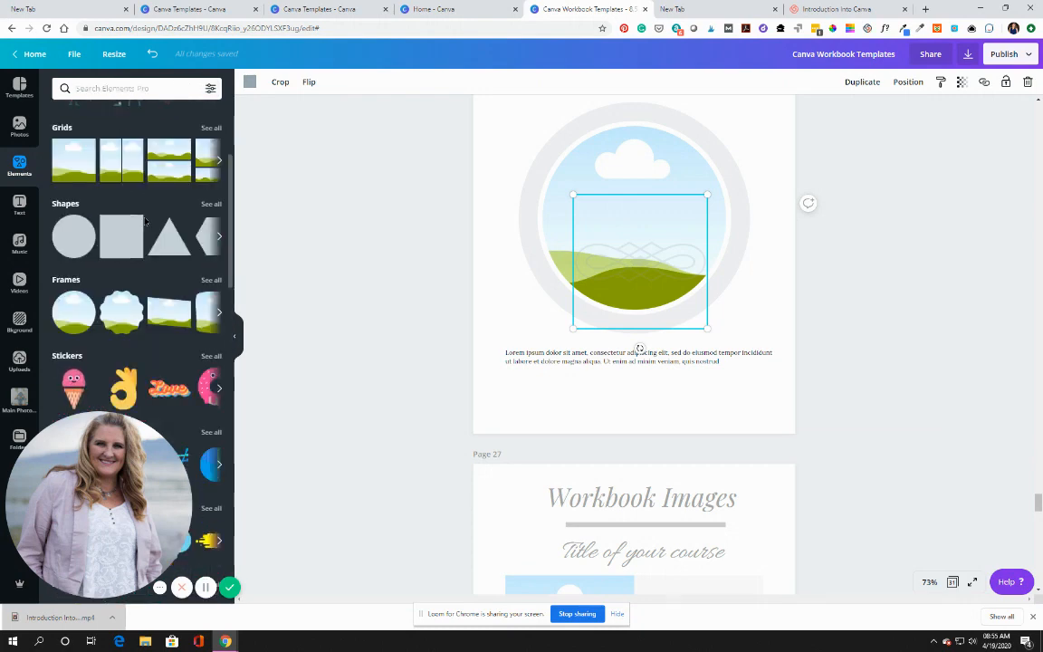
click(119, 238)
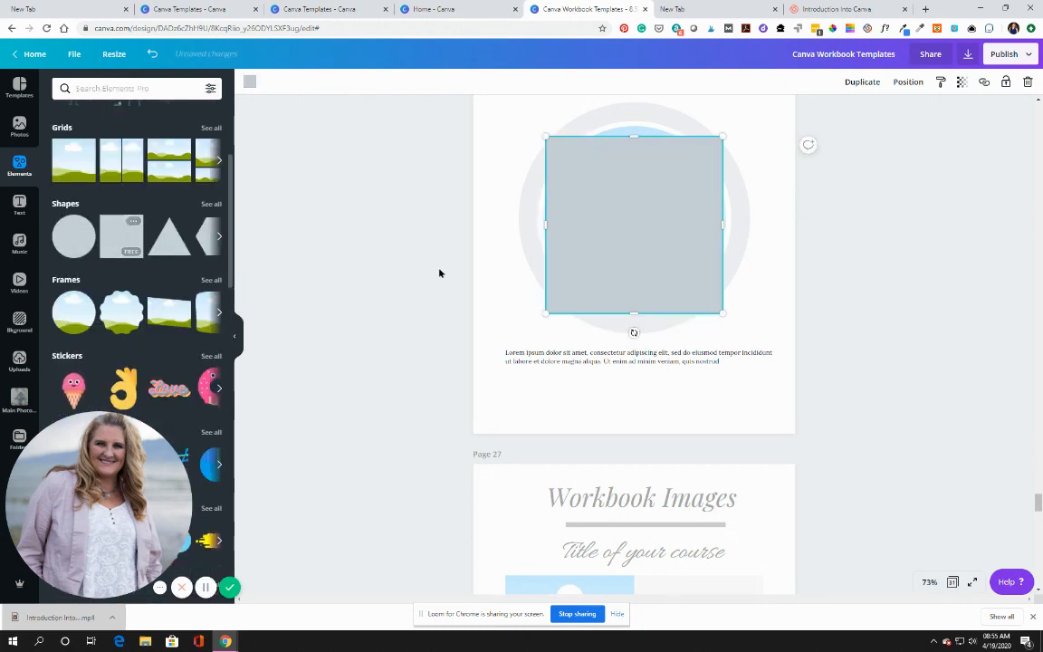
- Flatten the square into a strip along the bottom edge of page 26, stretched slightly past both page sides
drag(636, 133, 648, 421)
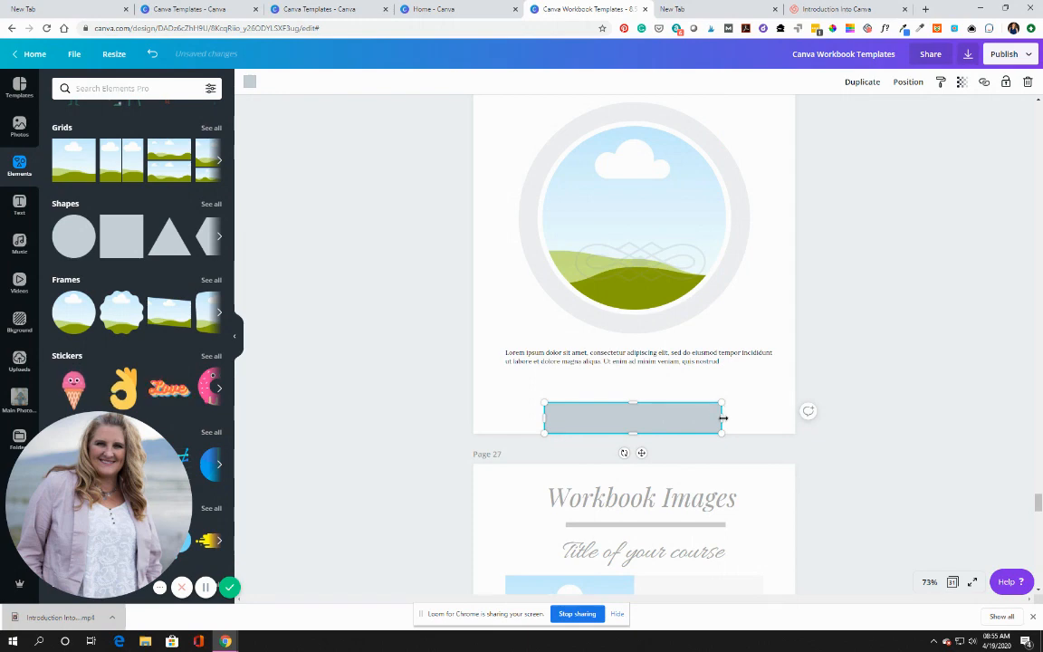
drag(715, 412, 806, 413)
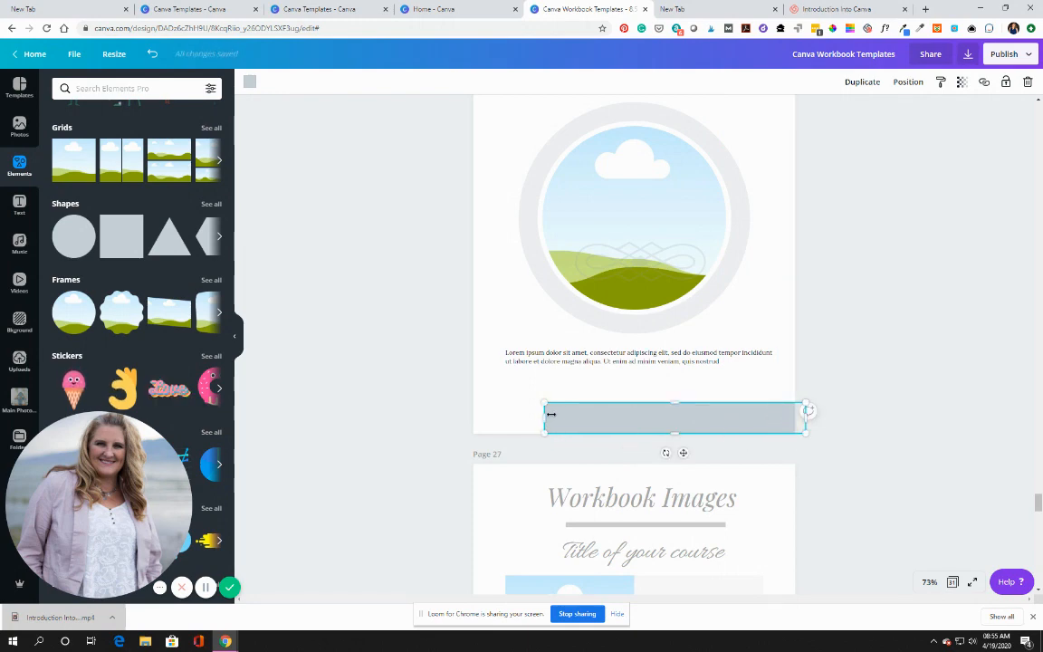
click(523, 428)
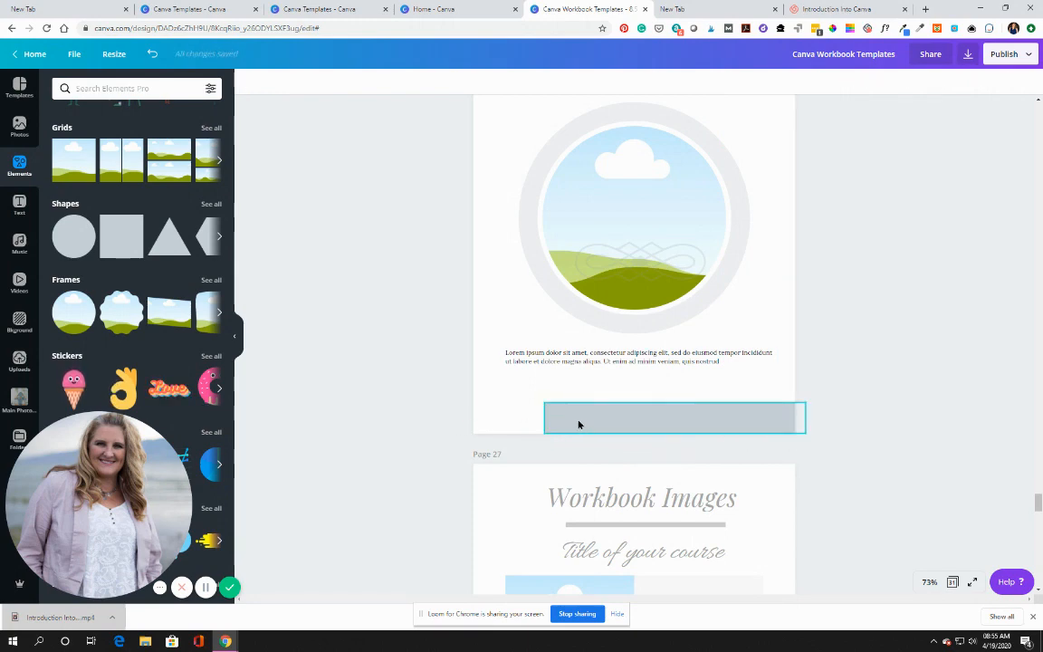
click(549, 420)
drag(548, 417, 463, 418)
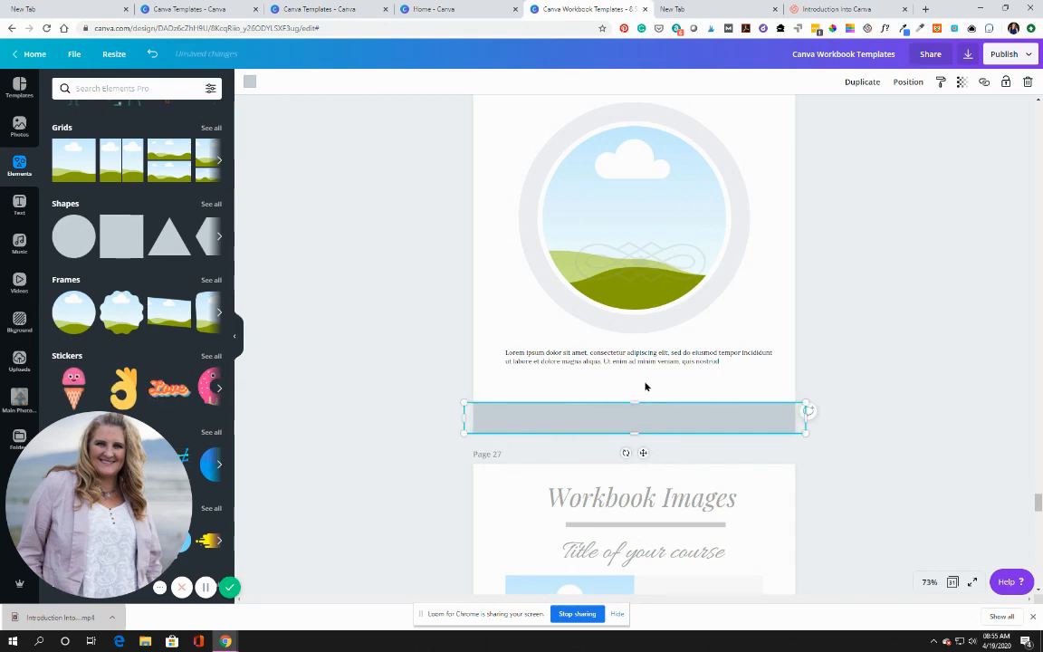
- Recolour the footer strip on page 26 dark grey from the document colours
scroll(641, 382, up, 3)
click(250, 82)
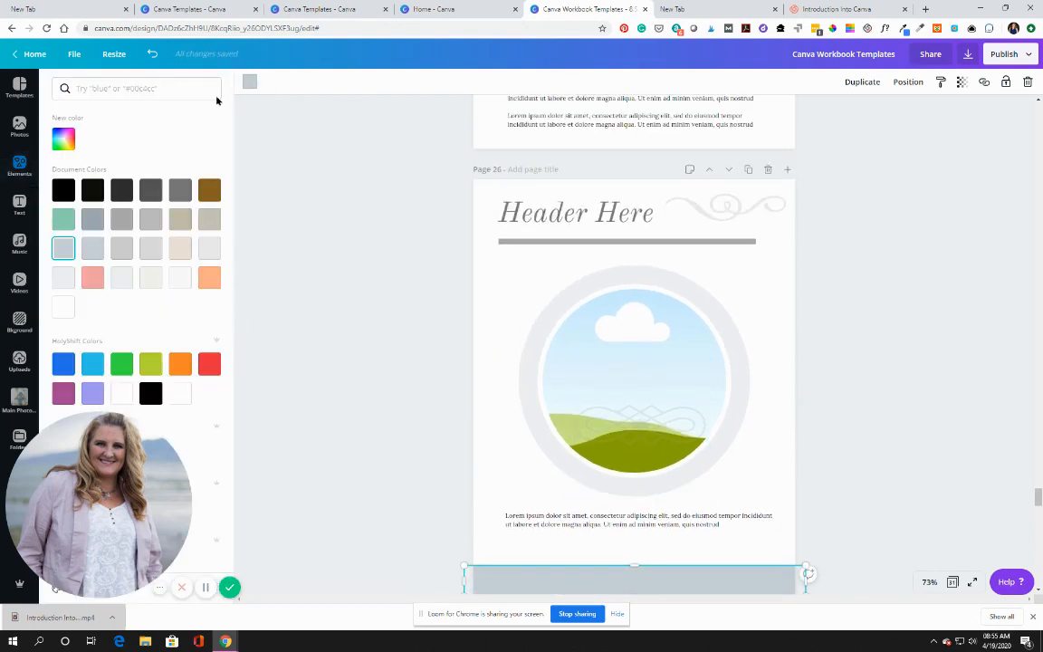
click(151, 190)
scroll(276, 254, down, 3)
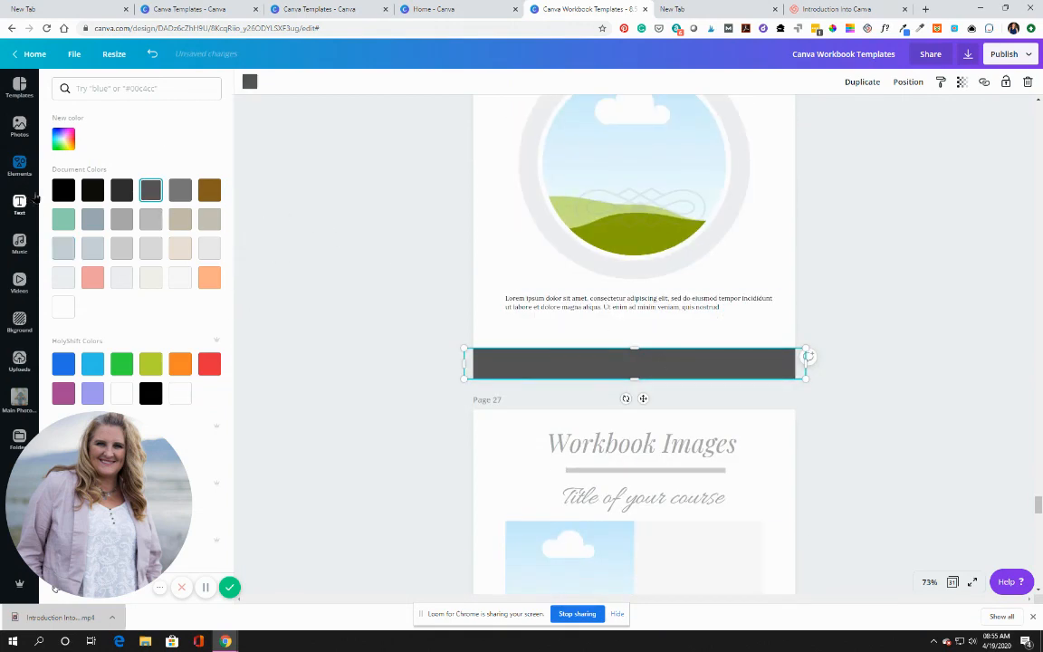
- Add a subheading text box on the dark footer strip and colour its text white
click(25, 207)
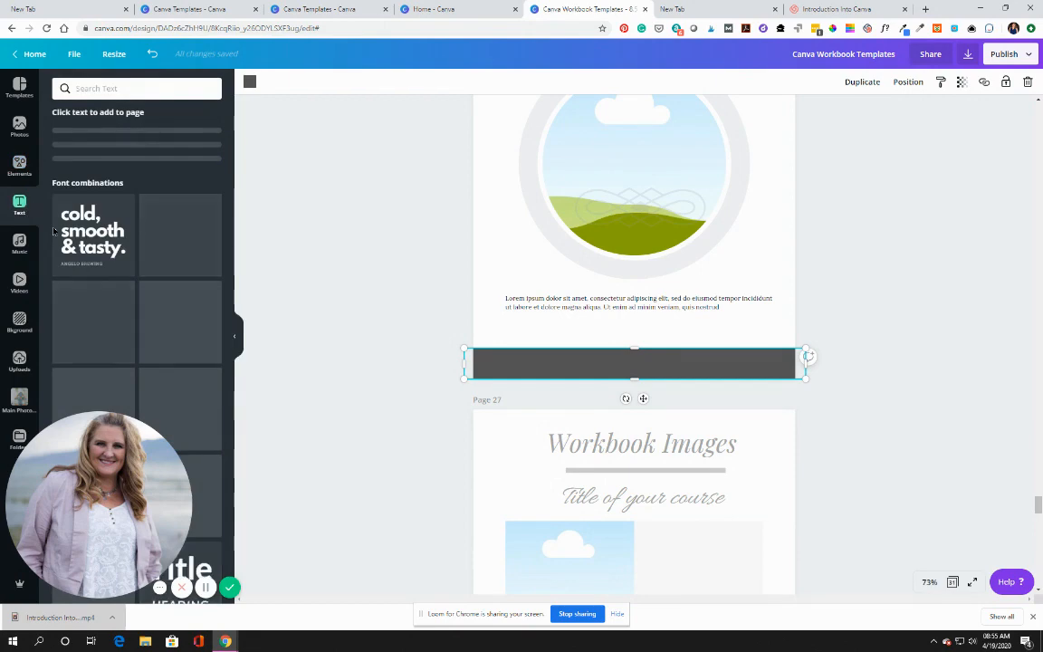
click(98, 171)
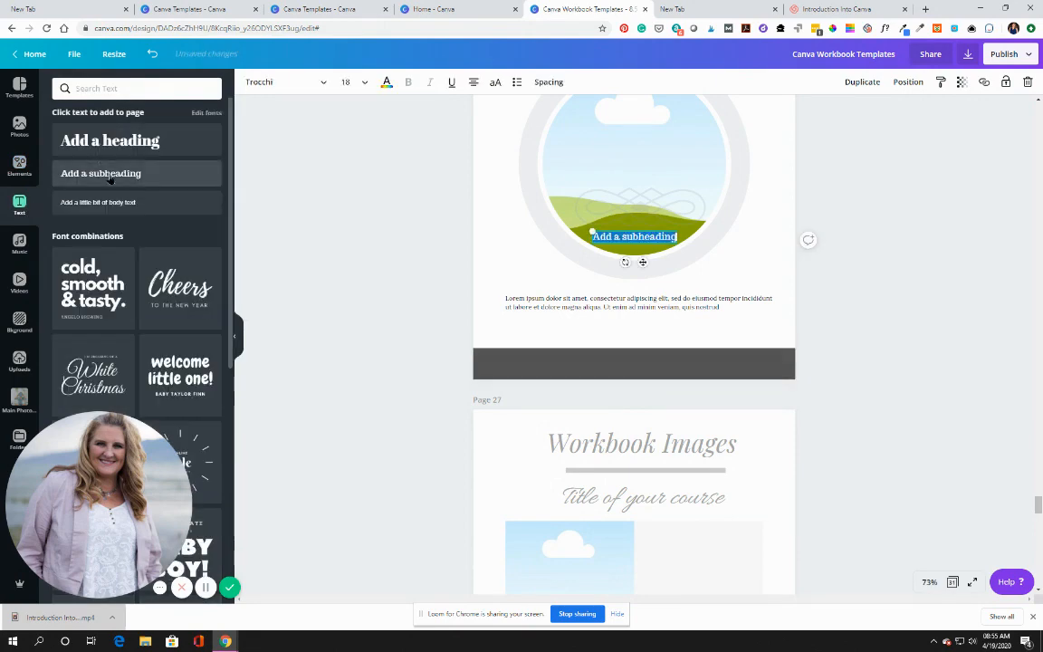
click(887, 296)
drag(660, 240, 668, 365)
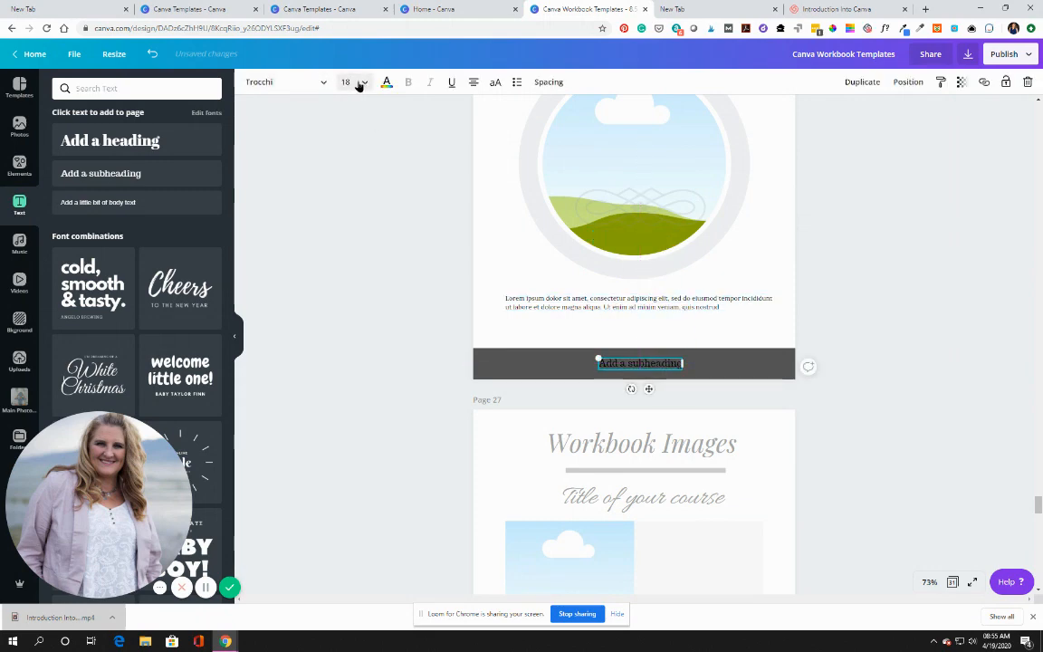
click(386, 82)
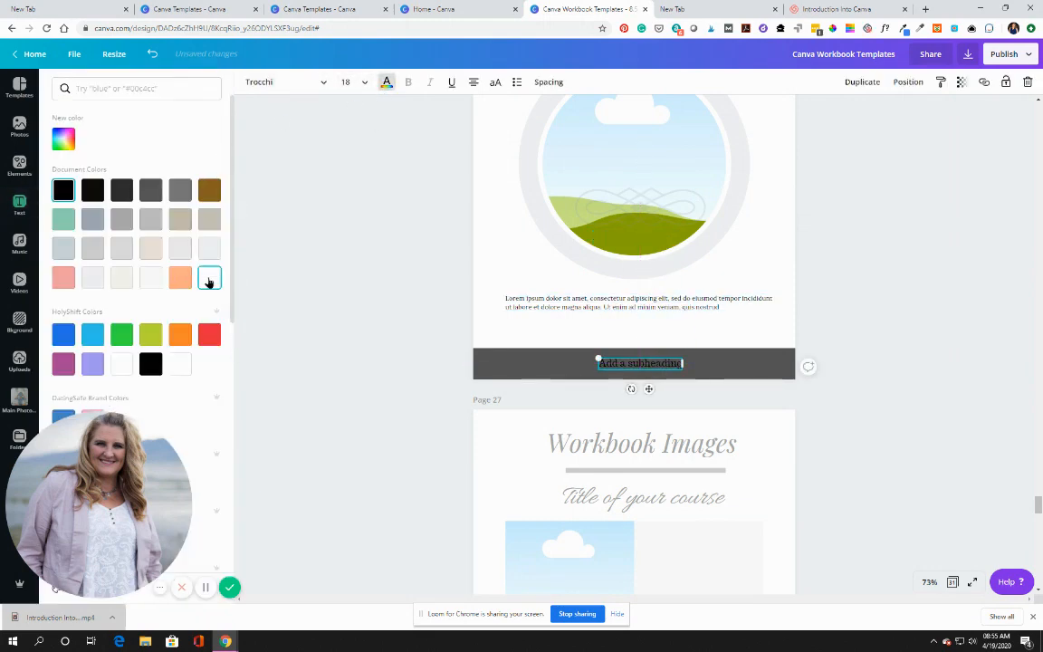
click(209, 278)
click(842, 382)
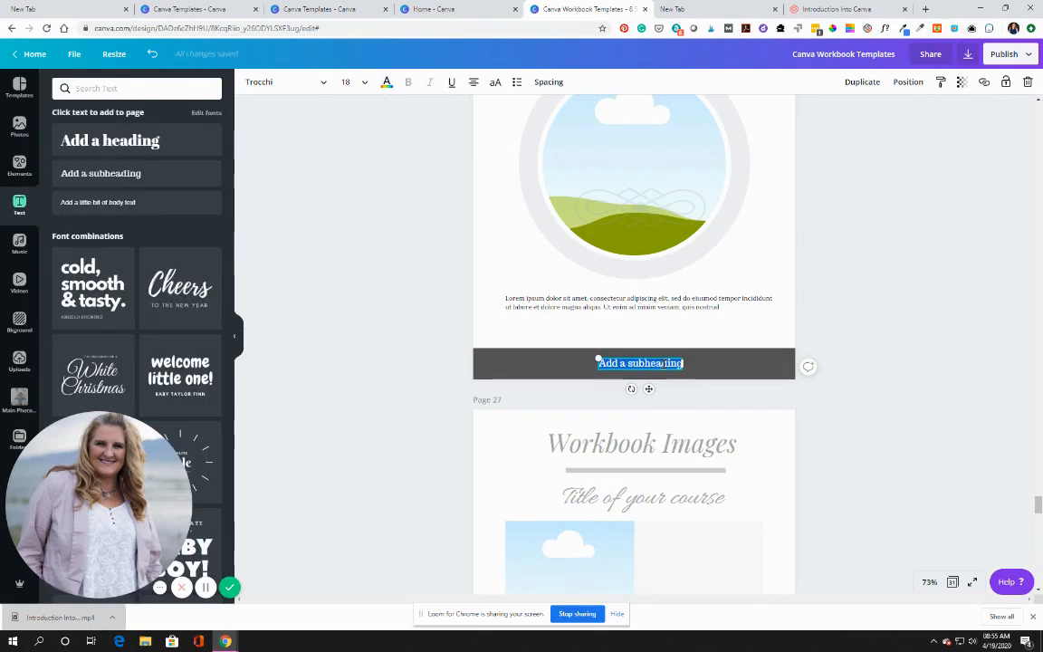
- Replace the subheading text in the footer strip with "YouAwaesomeBusiness.Com"
text(YouAwa)
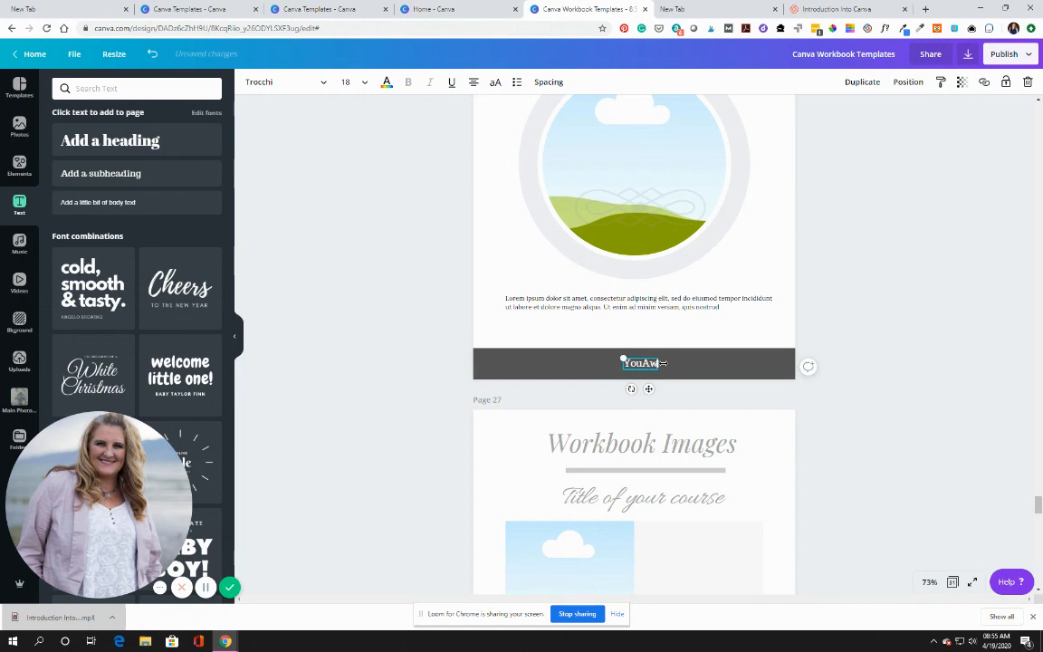
text(esome)
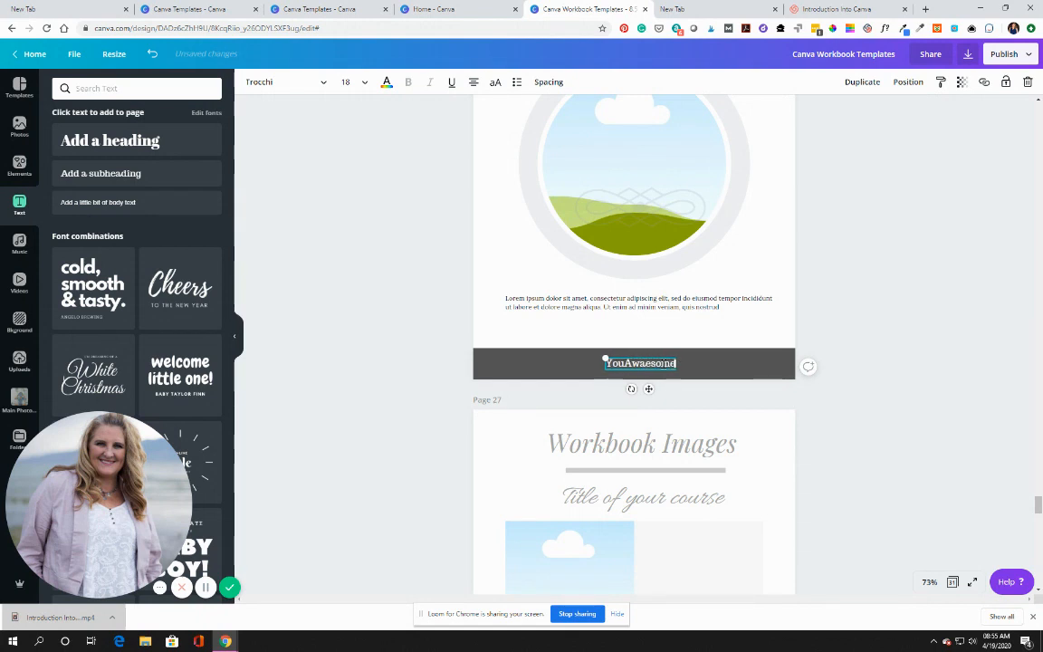
text(Business)
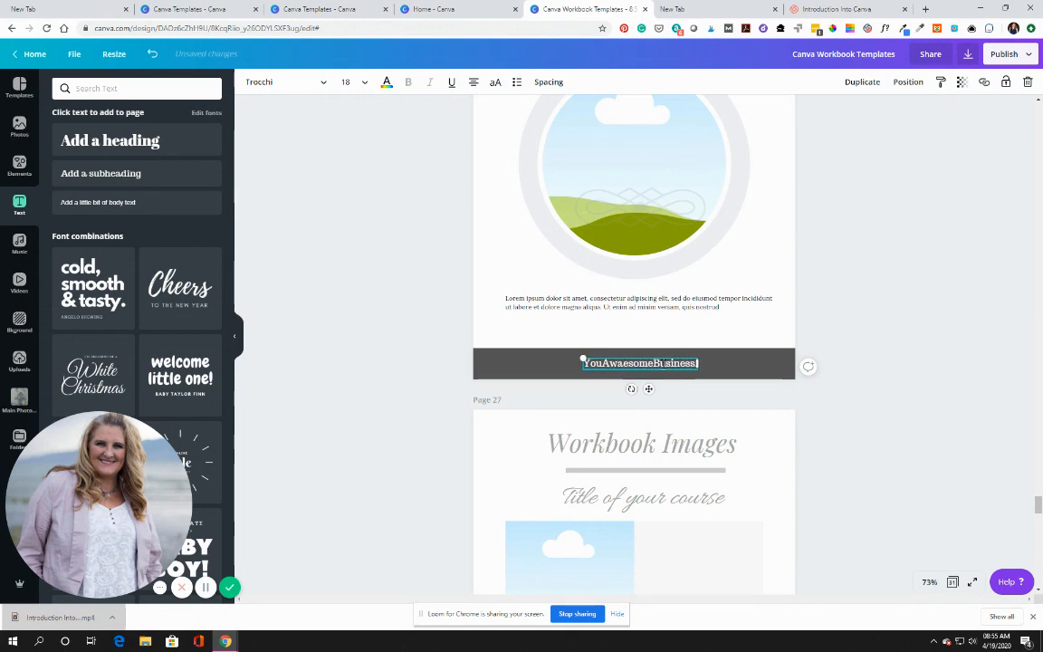
text(.com)
key(BackSpace)
key(BackSpace)
key(BackSpace)
key(BackSpace)
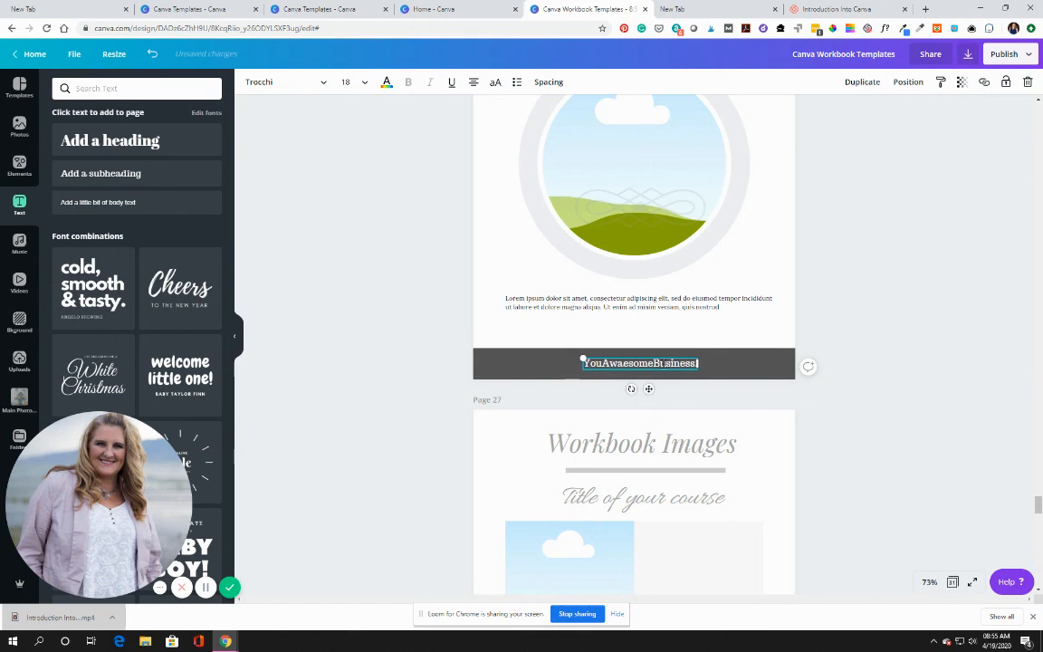
text(.Com)
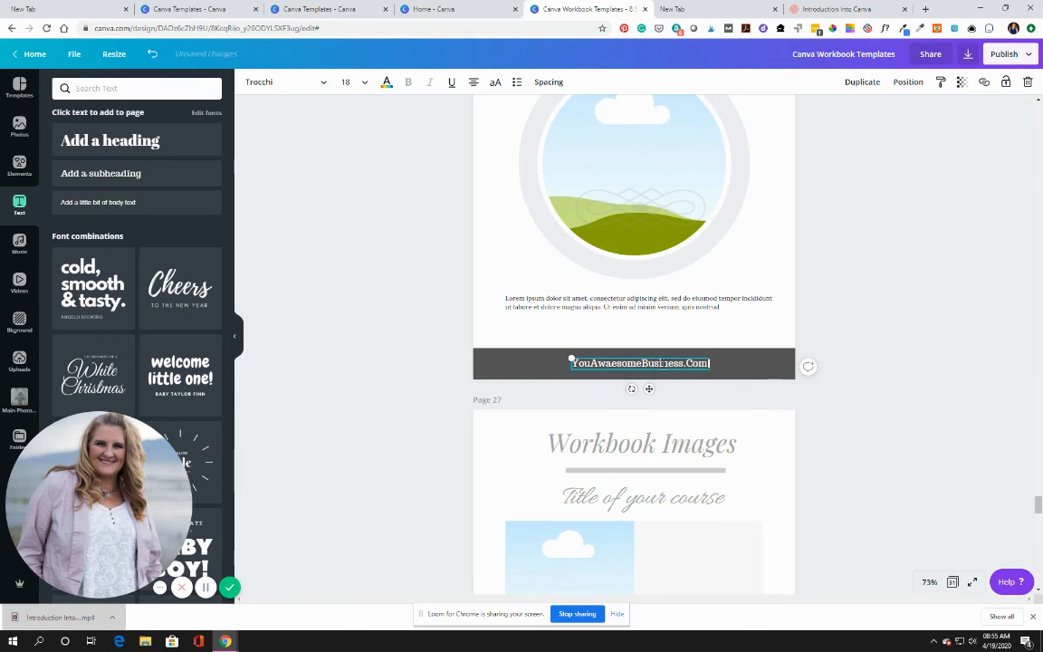
click(874, 389)
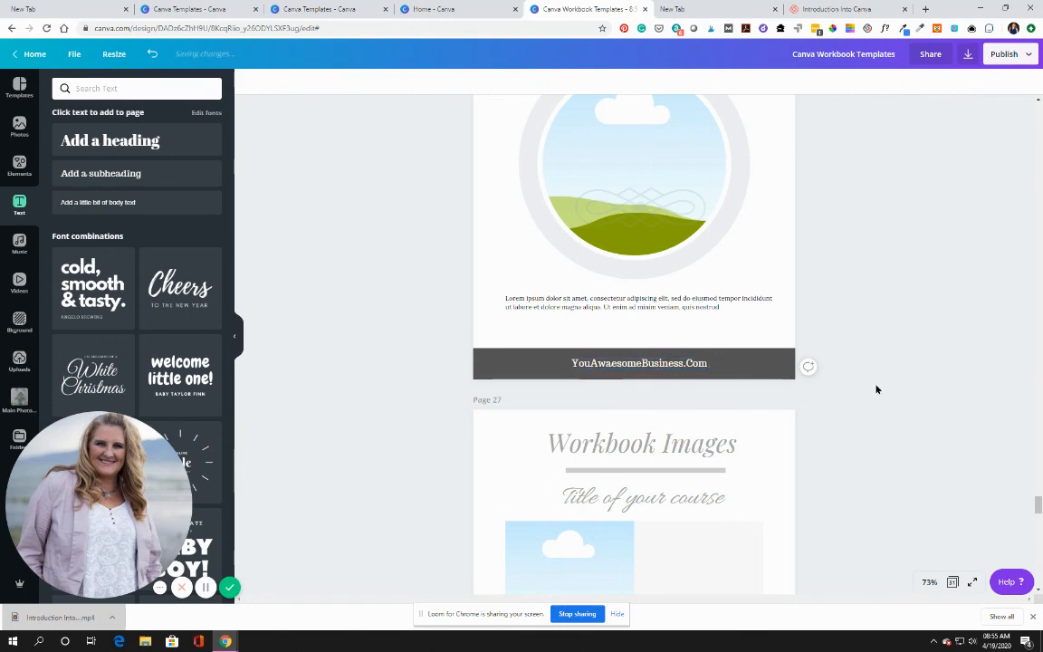
- Centre the web address horizontally in the footer strip and reduce the strip's height slightly from its upper edge
click(779, 363)
drag(677, 360, 635, 350)
click(696, 352)
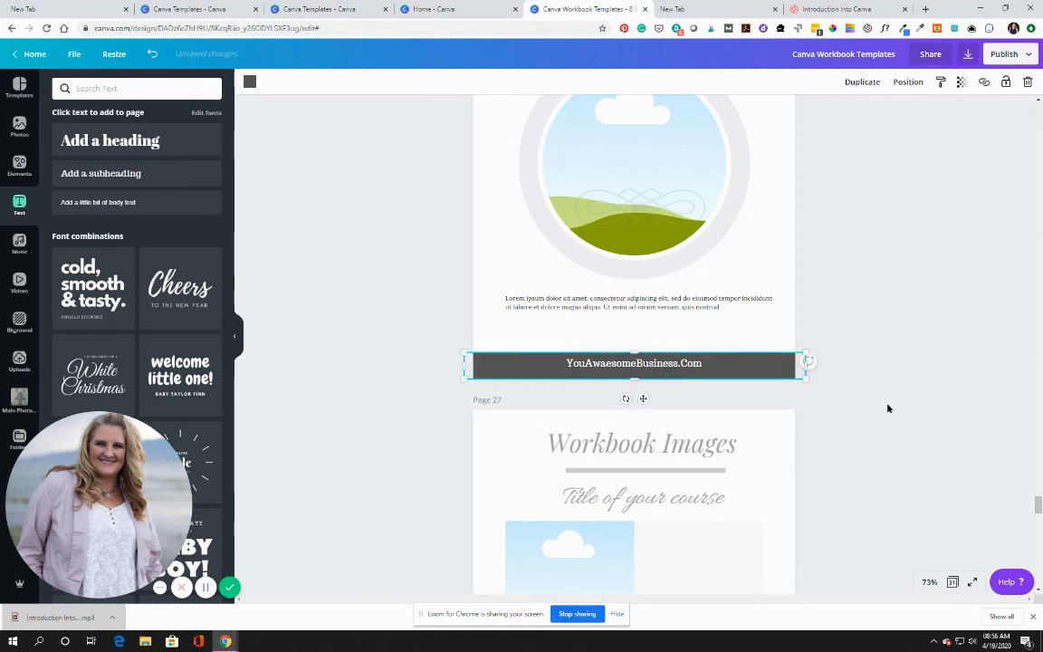
click(856, 405)
- Copy the footer strip together with its web address from page 26 to the bottom of page 27
drag(768, 361, 462, 343)
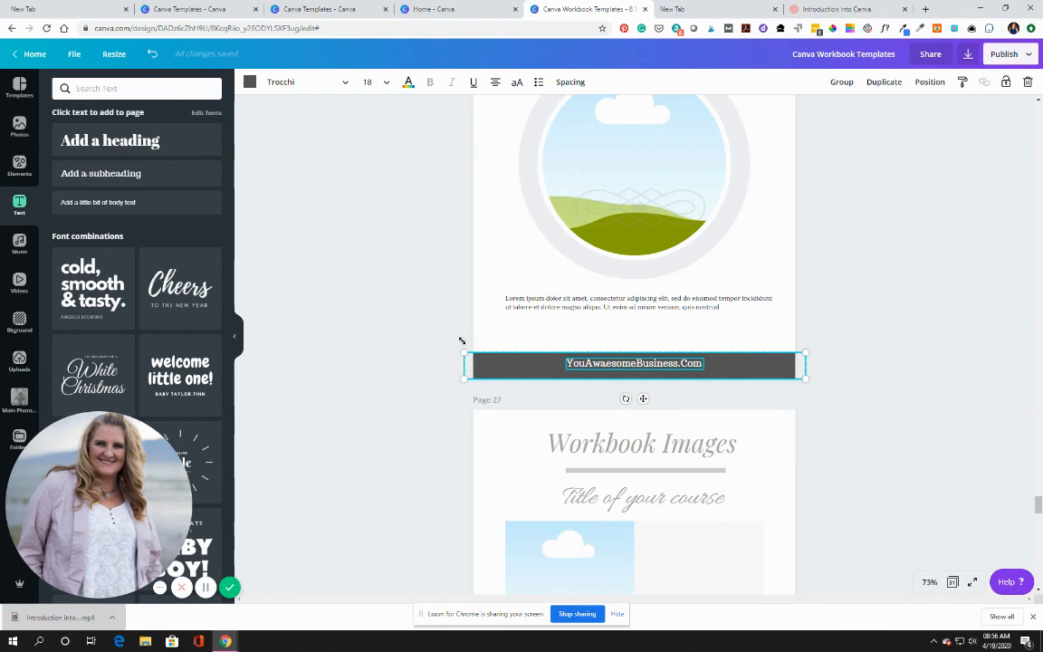
scroll(494, 354, down, 5)
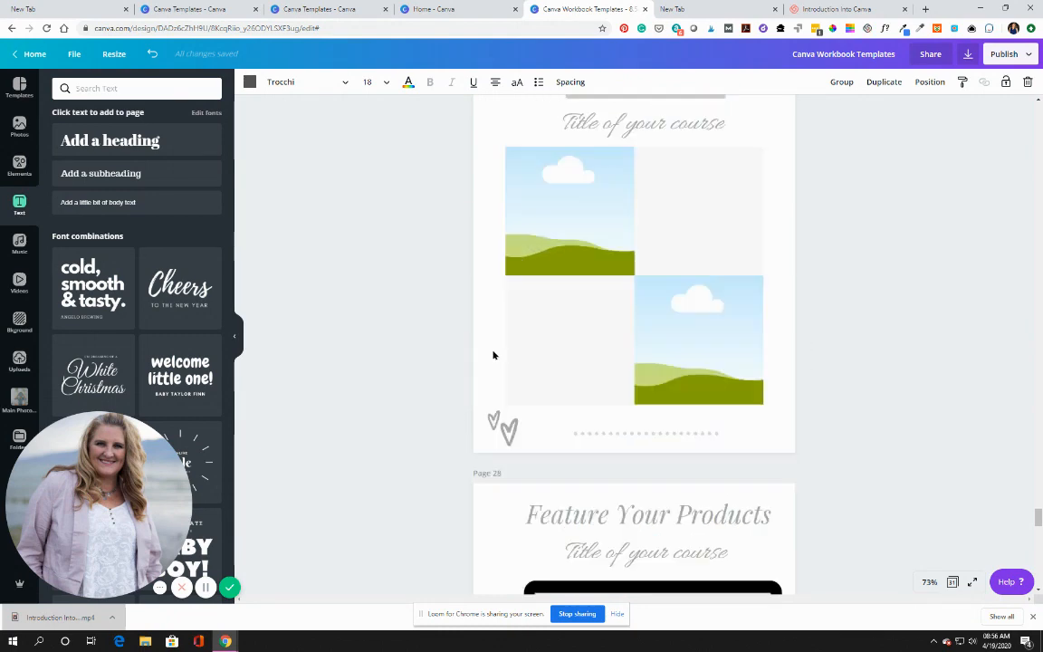
click(608, 414)
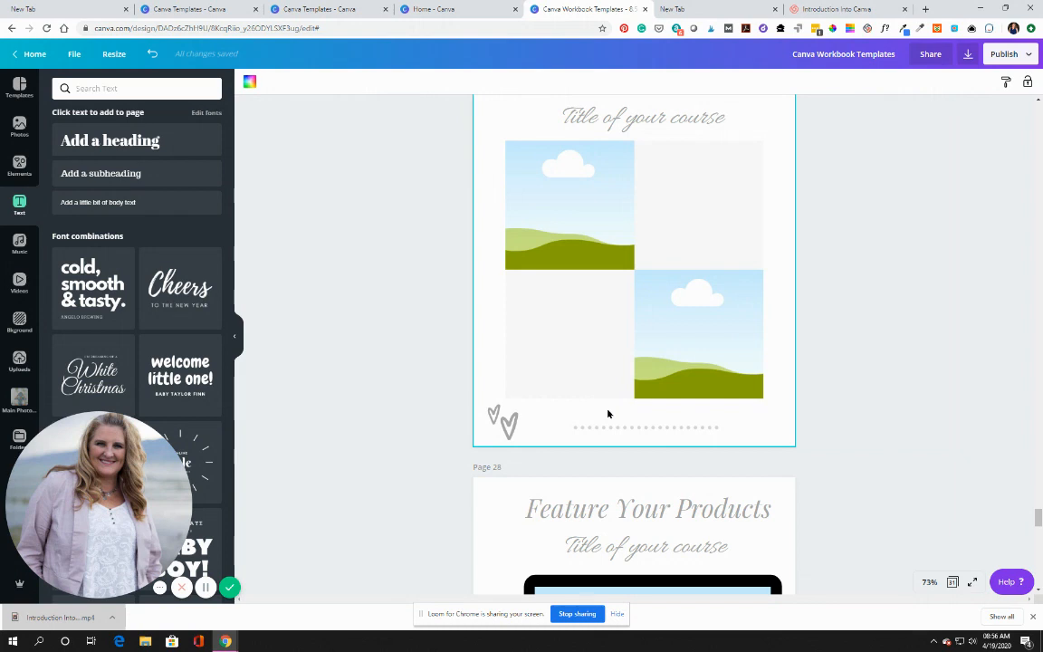
key(ctrl+v)
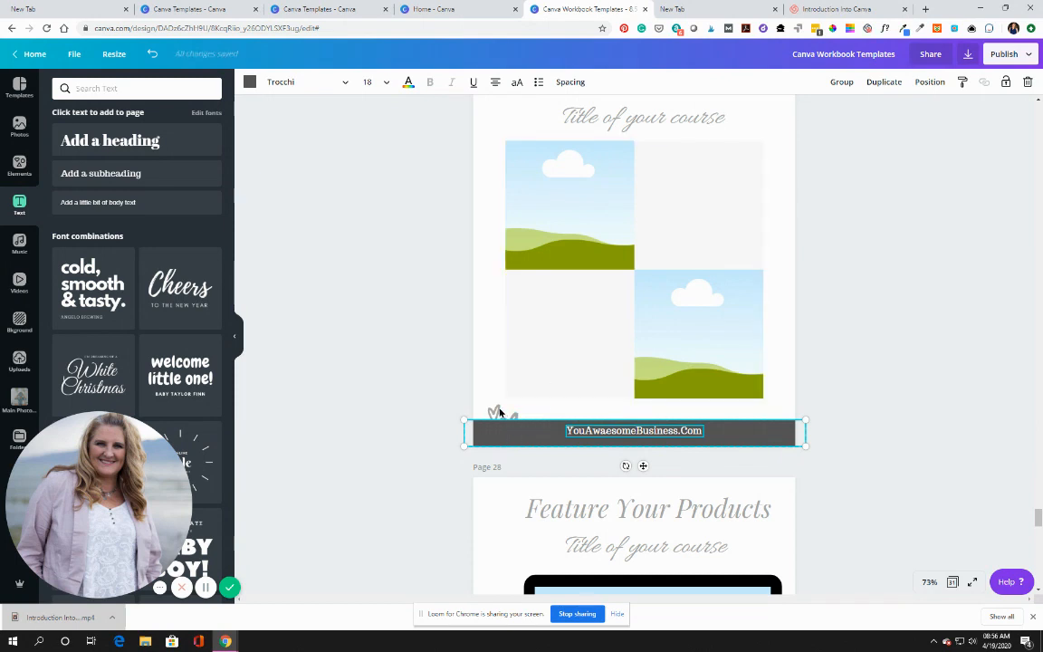
- Move the two heart outlines on page 27 up so they sit clear above the footer strip
drag(512, 418, 513, 397)
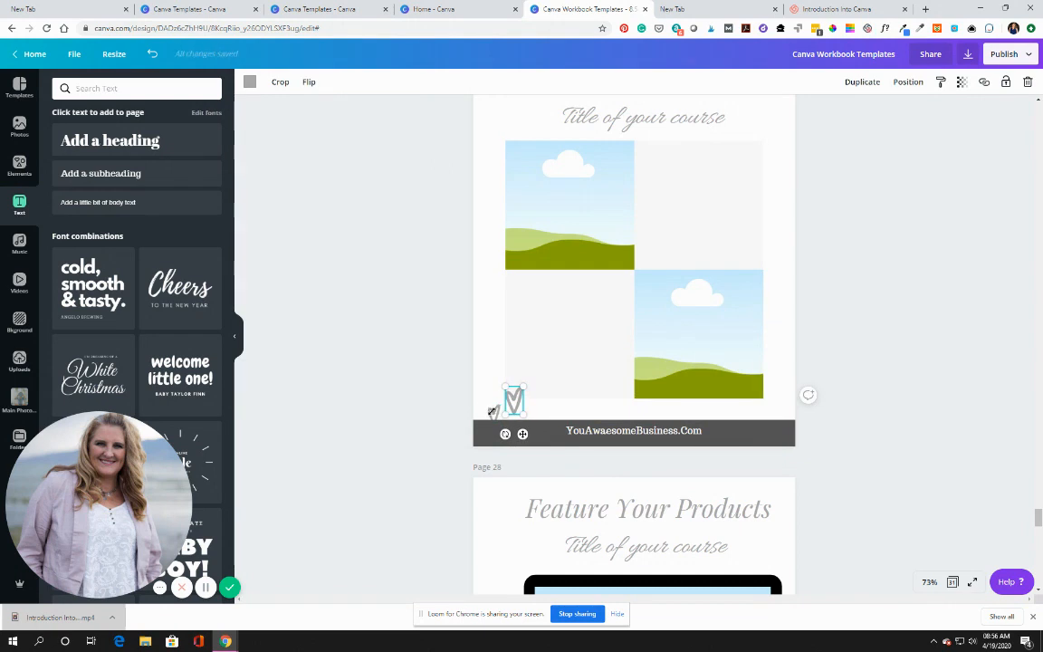
drag(493, 413, 502, 390)
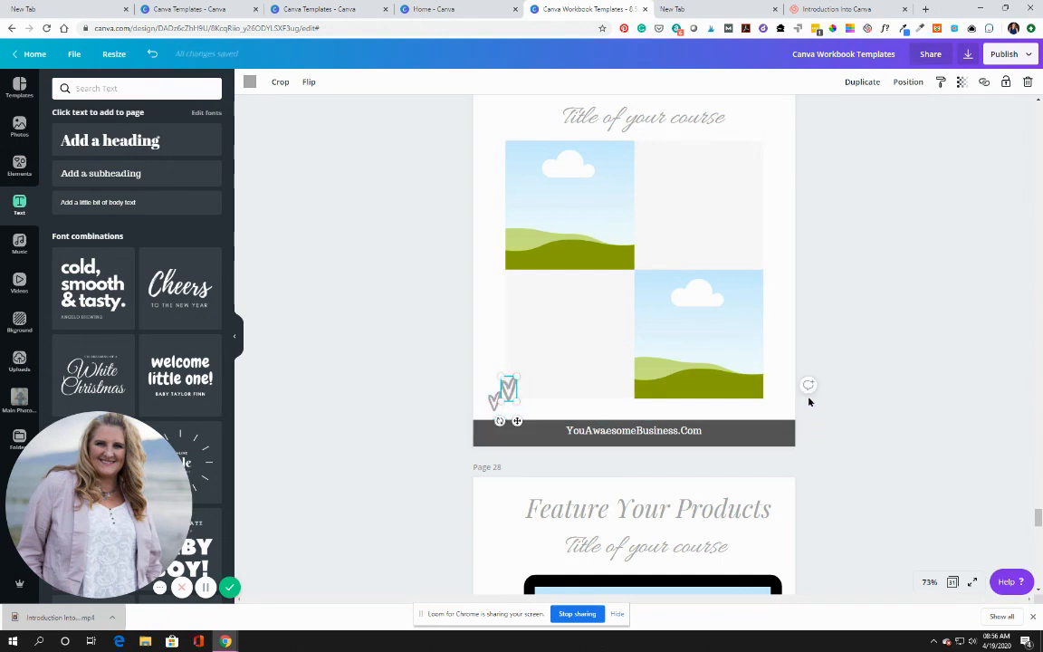
- Paste the footer strip with its web address at the bottom of page 28
scroll(807, 405, down, 1)
scroll(807, 405, down, 2)
click(774, 330)
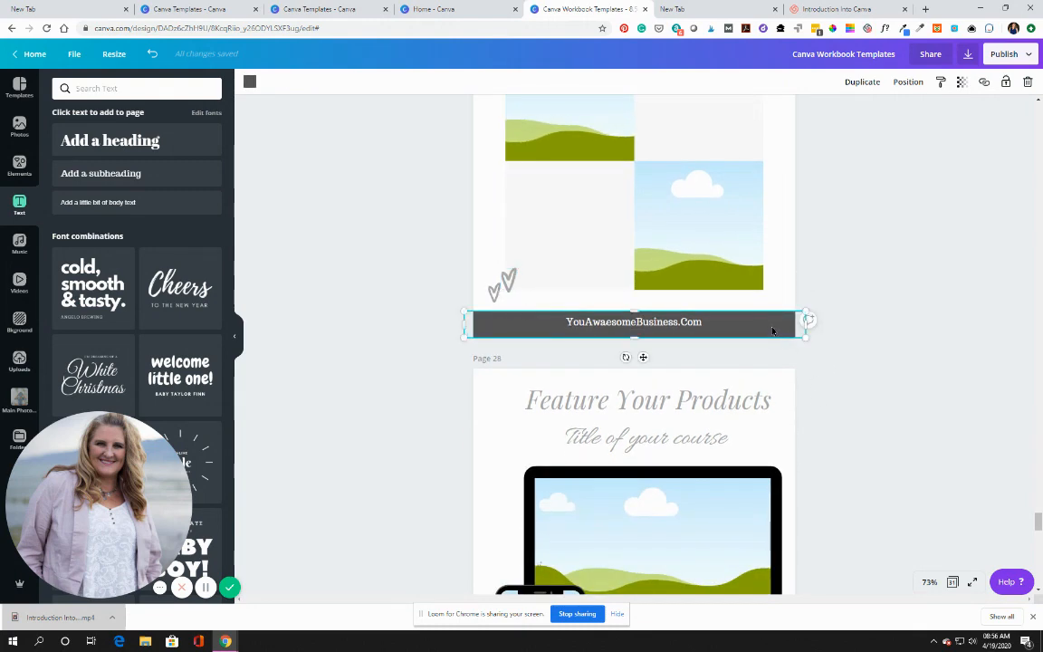
scroll(788, 337, up, 2)
scroll(787, 335, down, 6)
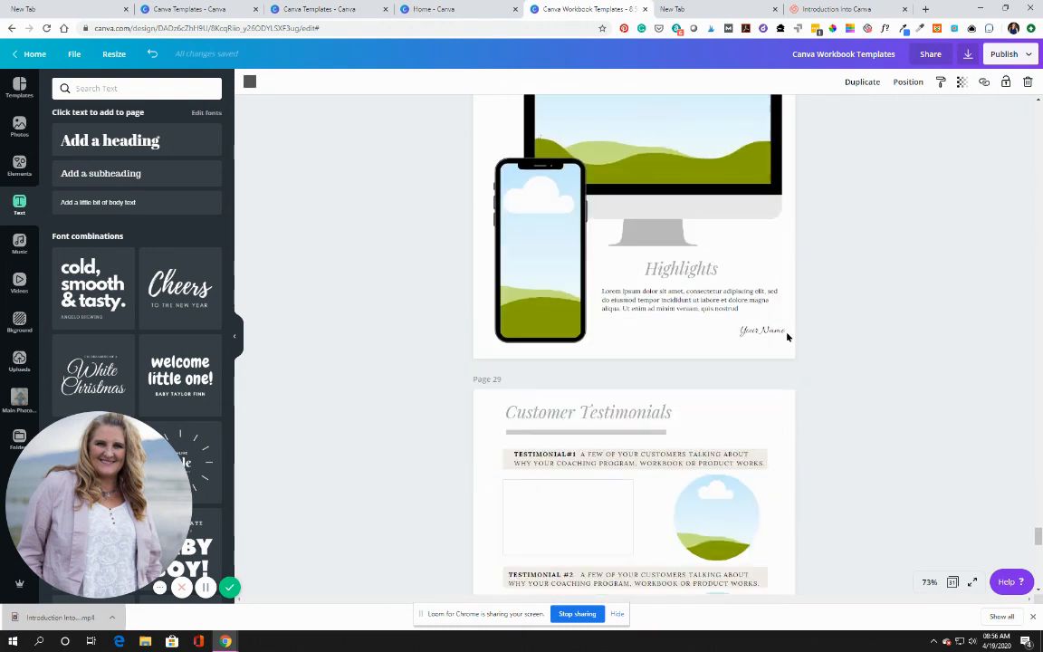
click(715, 349)
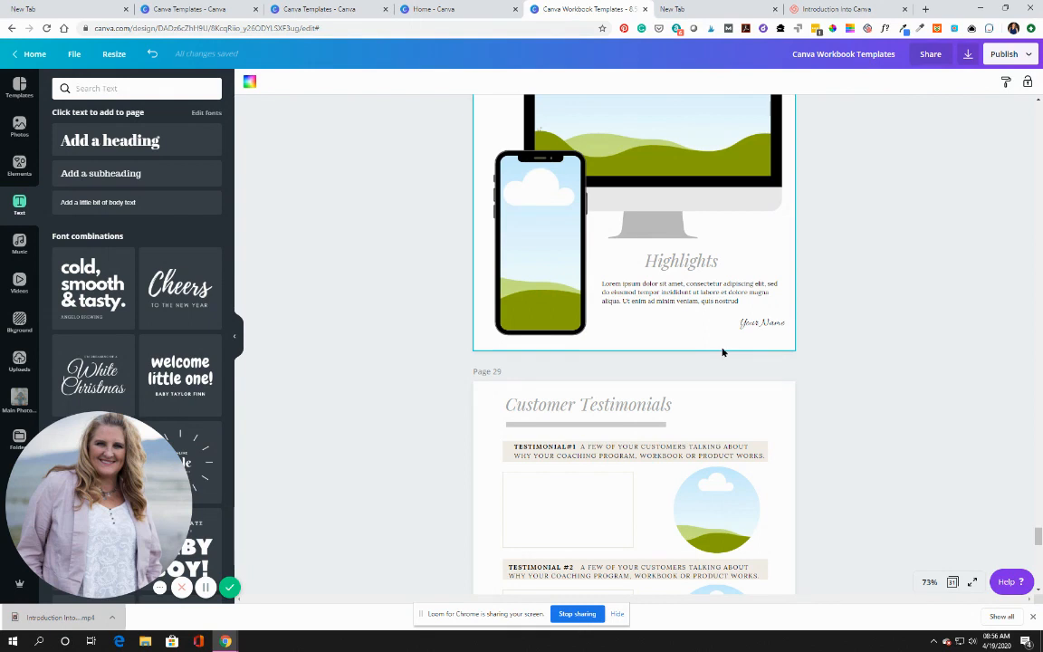
key(ctrl+v)
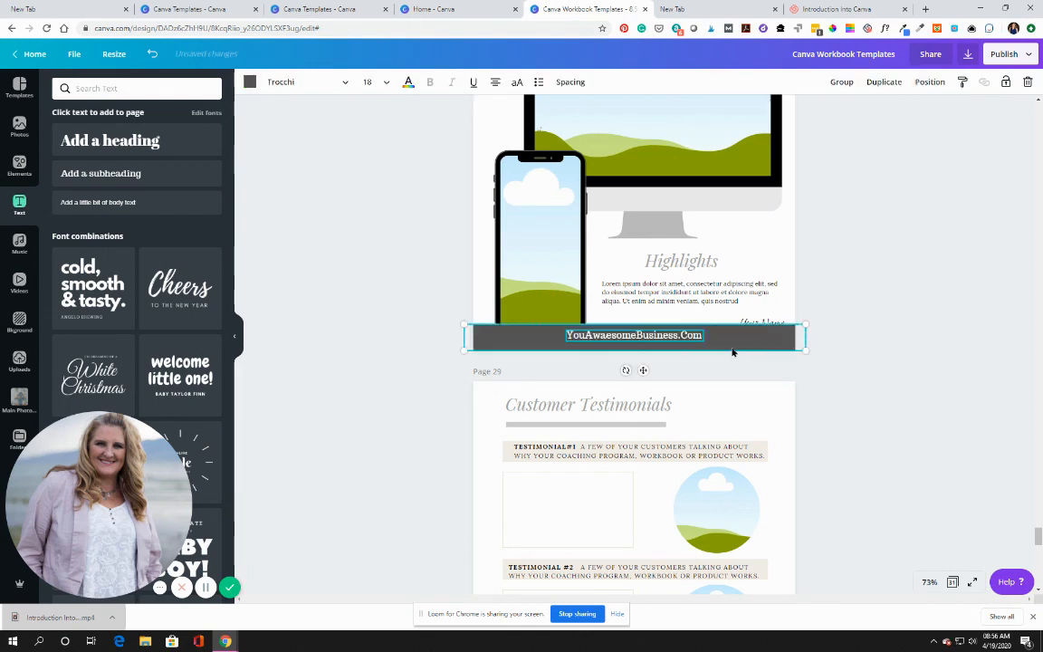
- Move the phone mockup and the name line on page 28 above the footer strip, and nudge the web address within the strip
scroll(769, 337, up, 2)
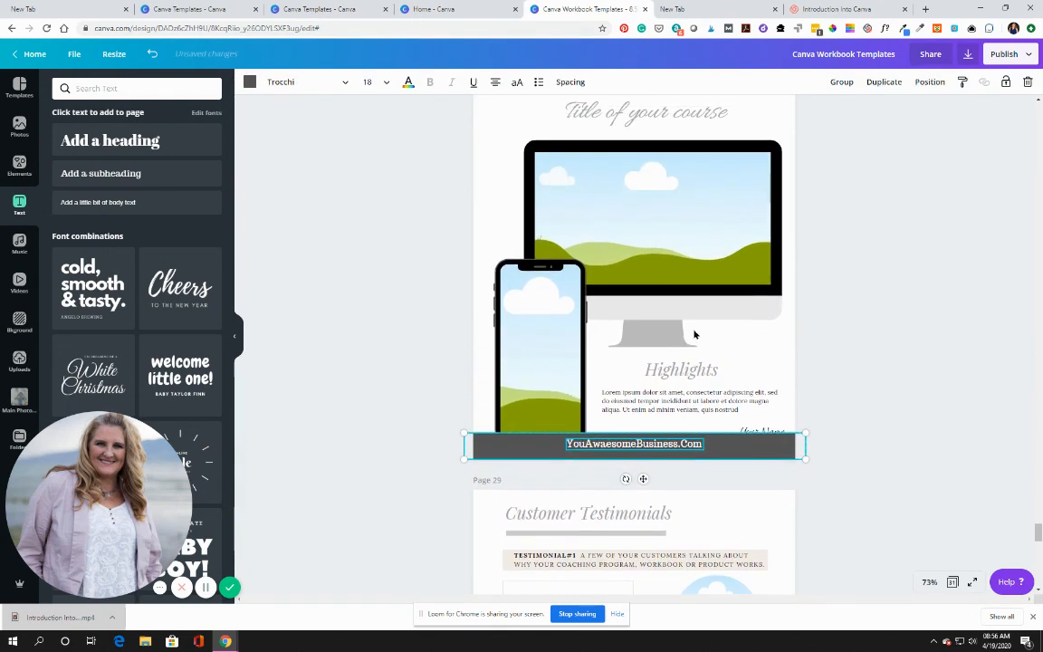
click(533, 323)
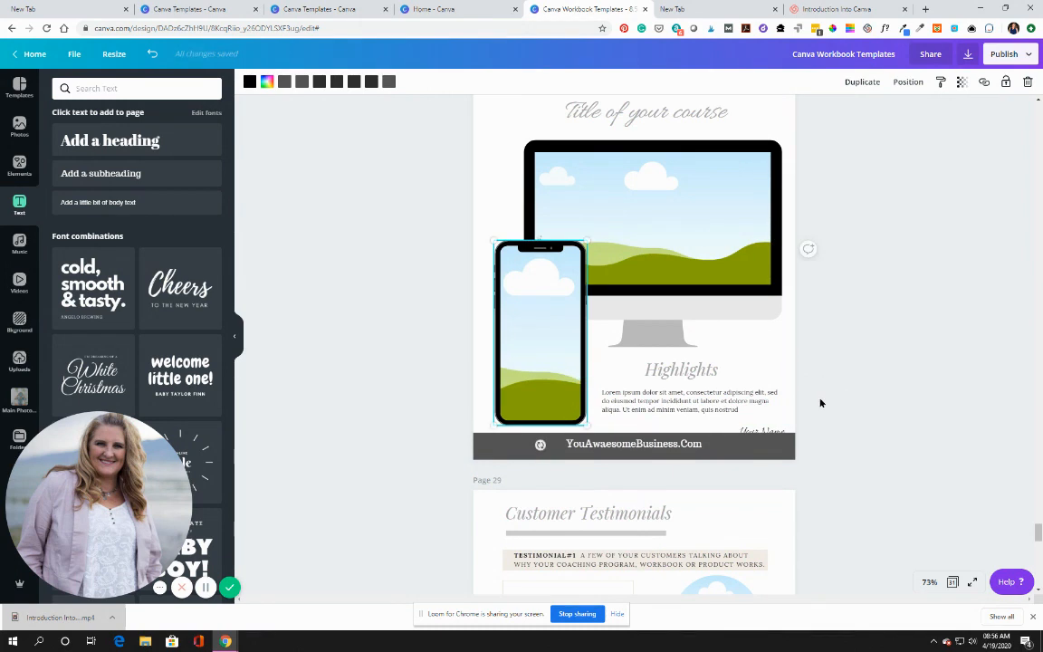
drag(759, 430, 766, 418)
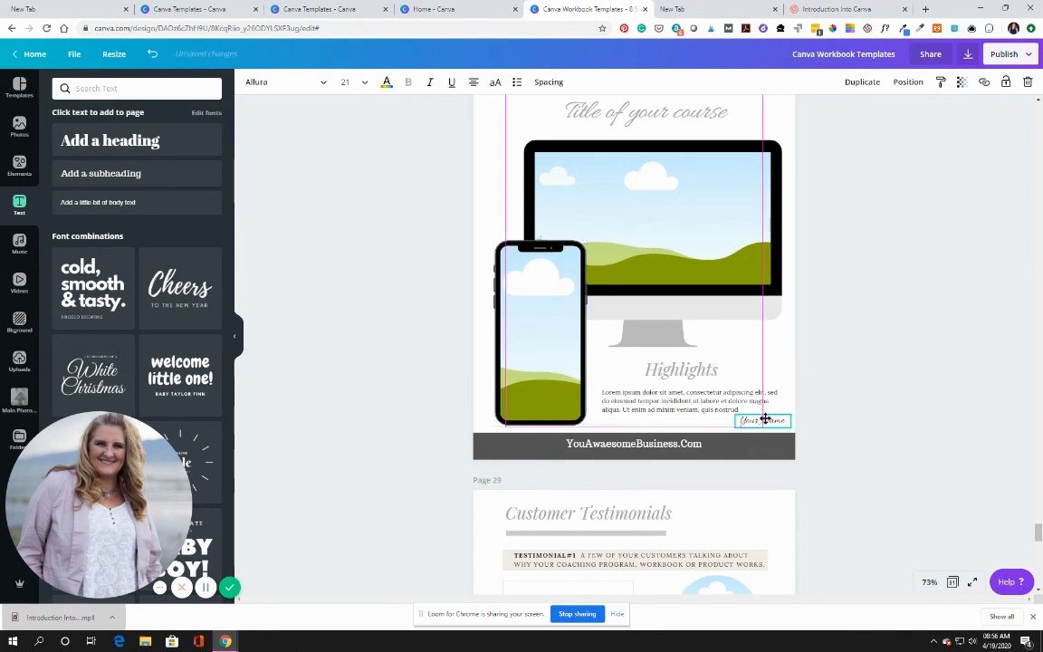
drag(688, 445, 697, 447)
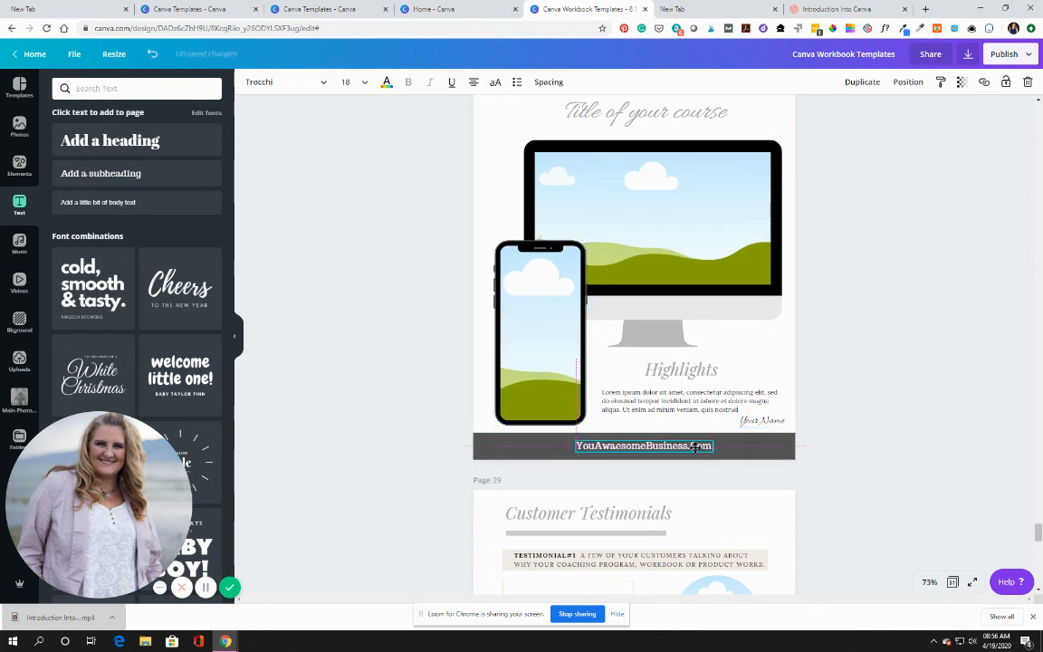
click(887, 463)
- Change the web address in the page 26 footer to YourAwaesomeBusiness.Com
scroll(890, 457, up, 10)
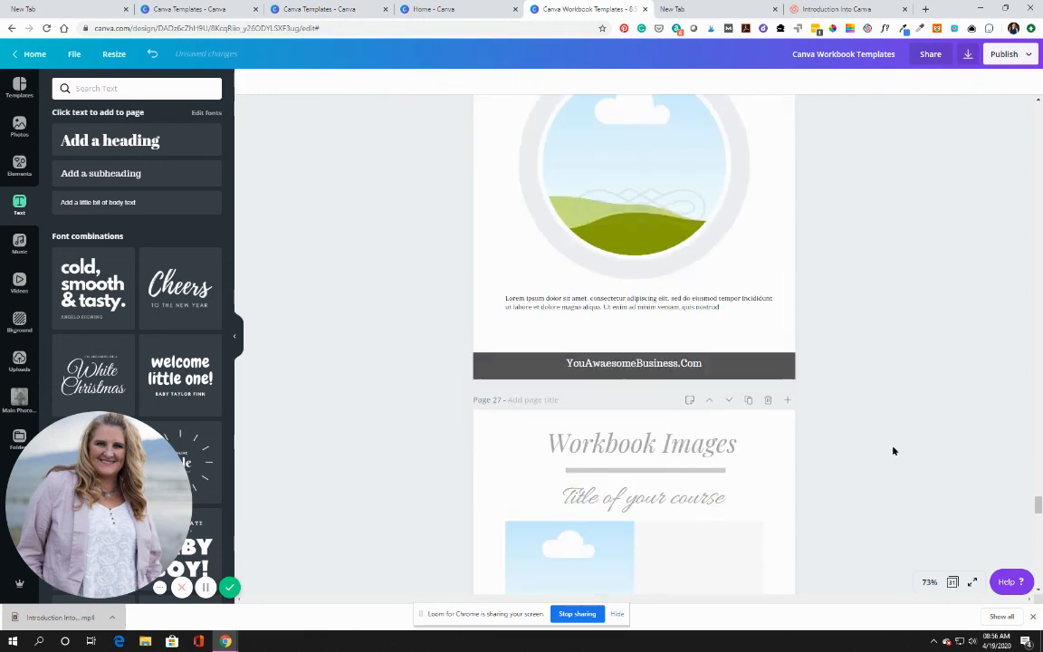
scroll(893, 450, up, 2)
scroll(892, 451, down, 1)
scroll(893, 450, down, 3)
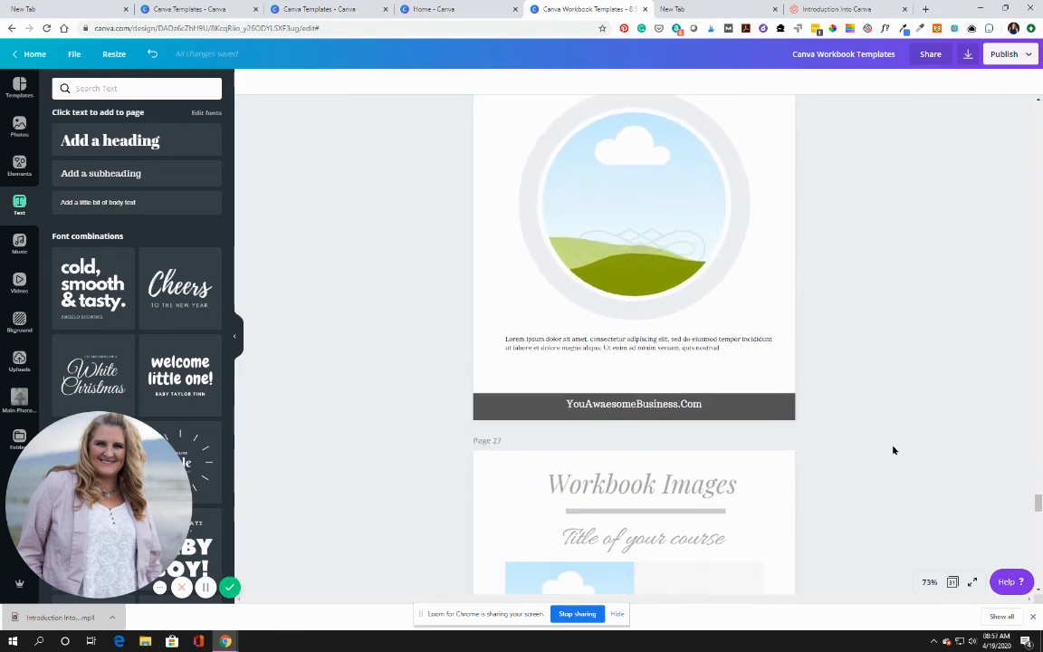
scroll(895, 446, up, 3)
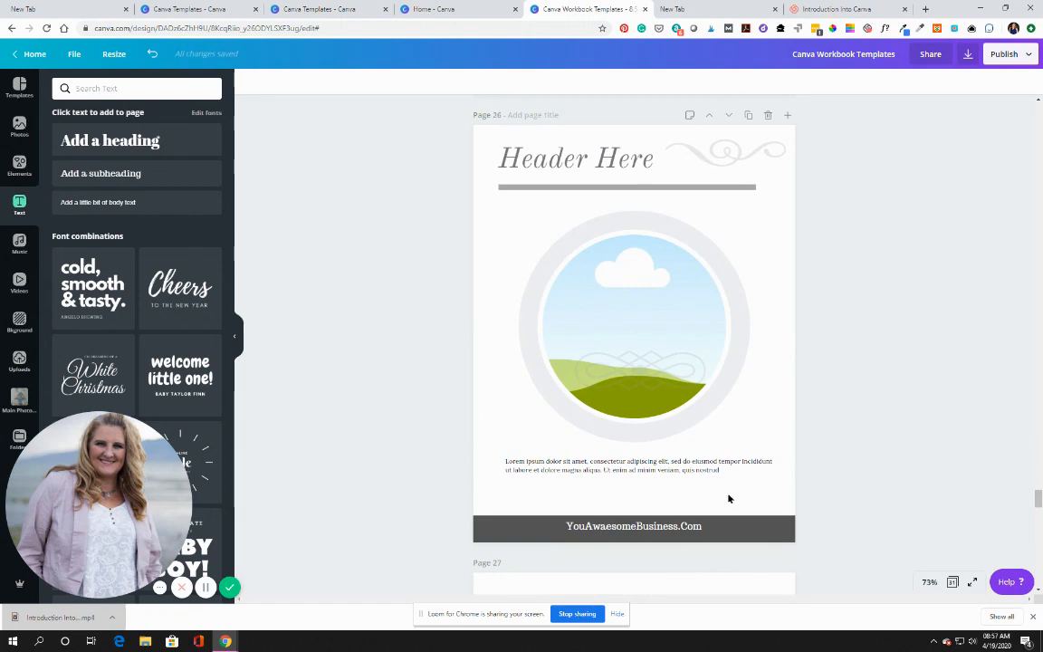
click(584, 530)
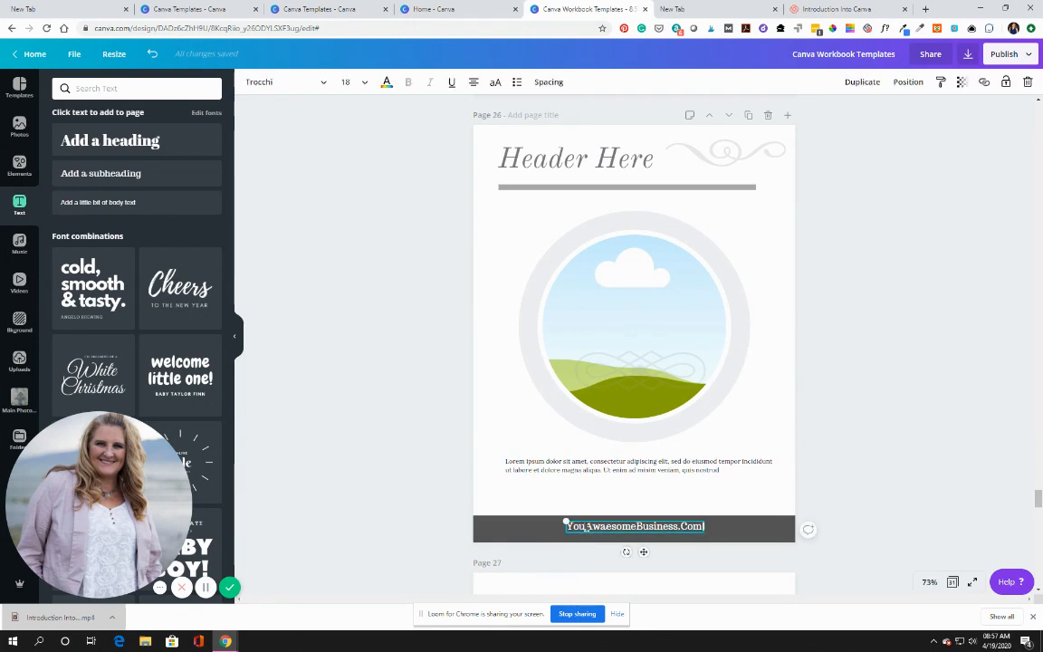
text(r)
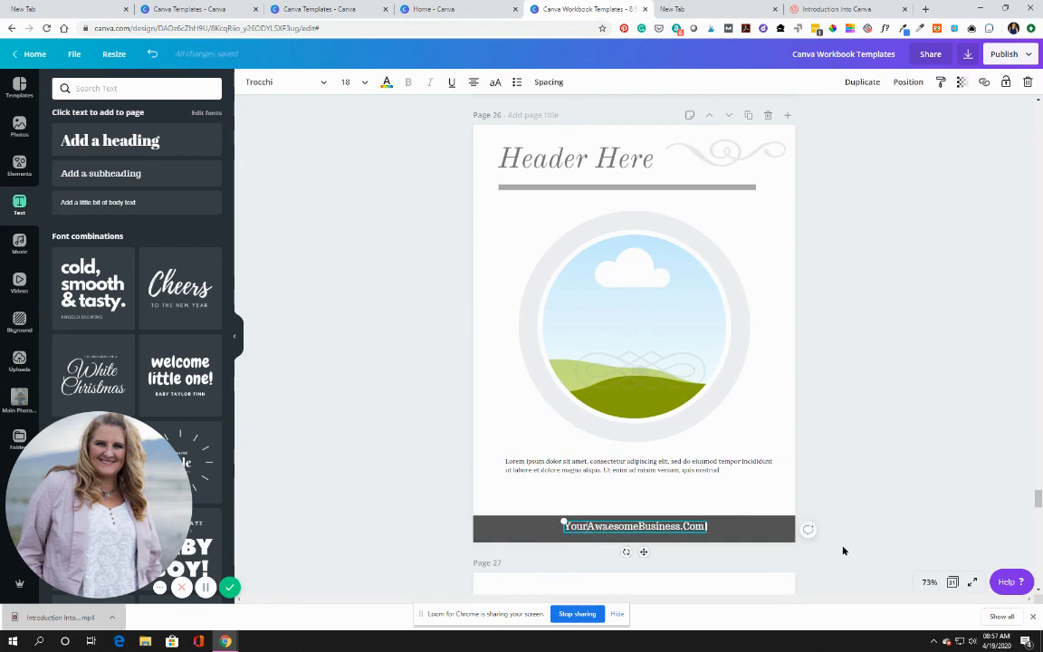
- Rotate the footer strip on page 27 by 90° so it stands vertically
scroll(843, 551, down, 3)
scroll(847, 529, down, 3)
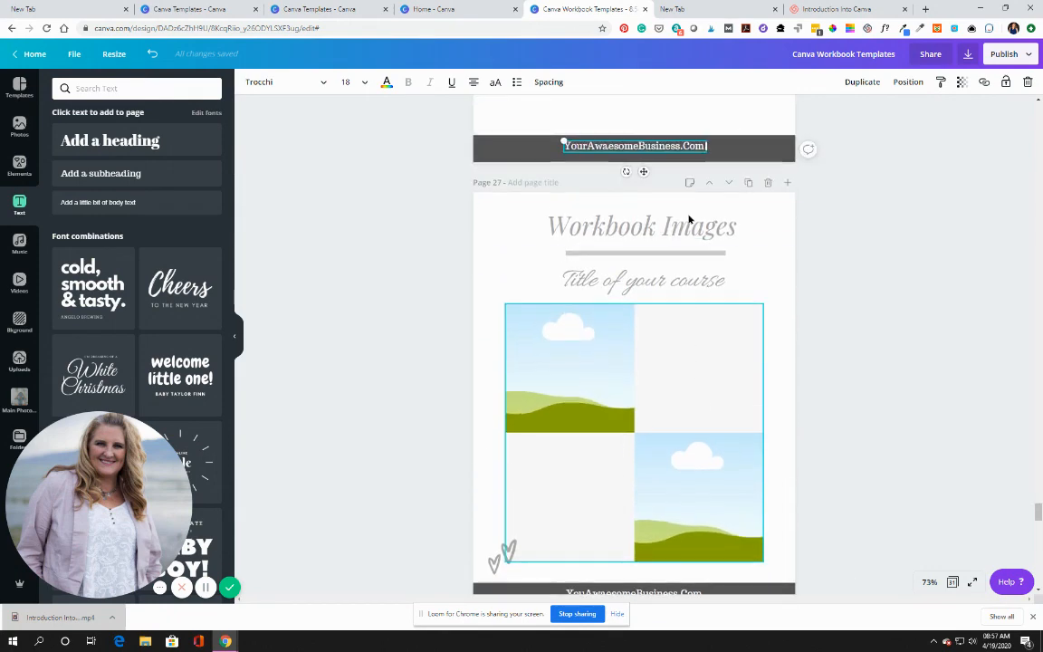
scroll(769, 333, down, 2)
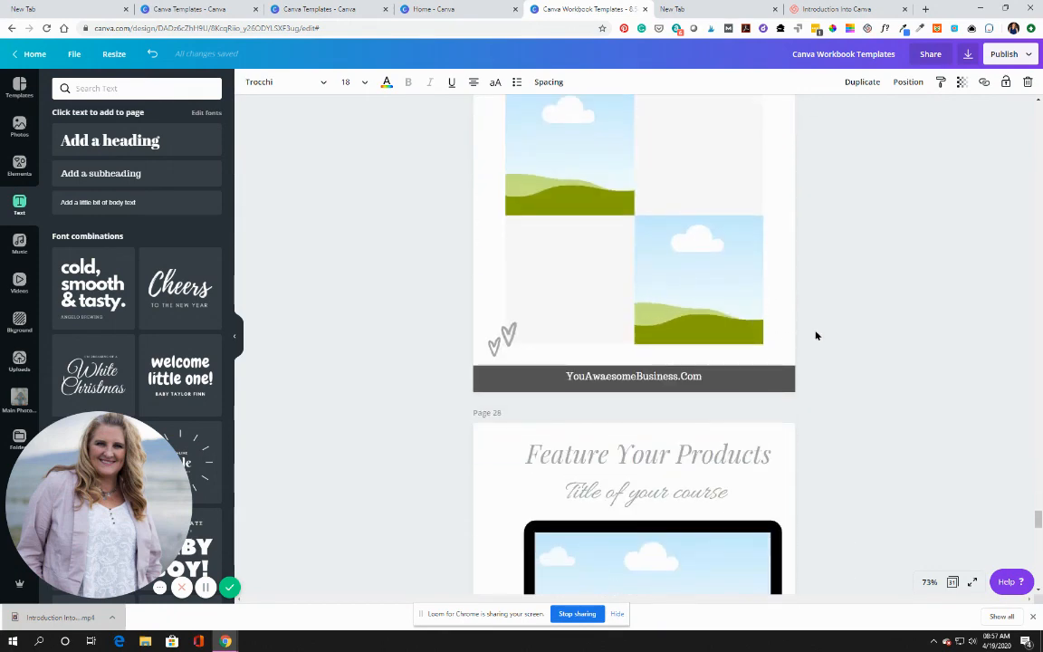
click(793, 377)
scroll(788, 380, up, 1)
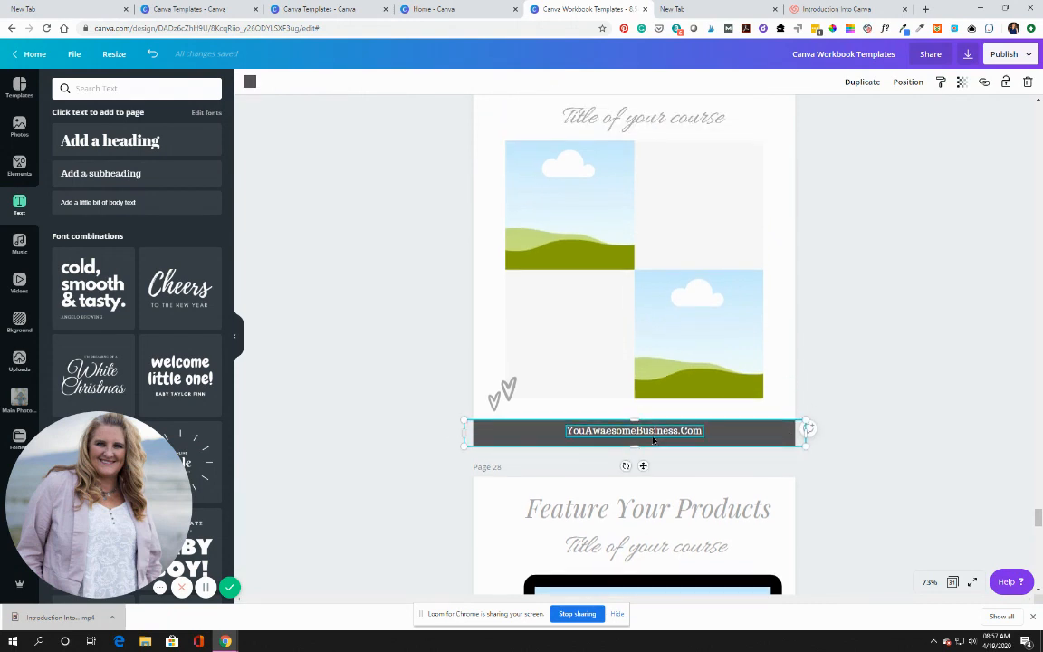
drag(623, 464, 569, 424)
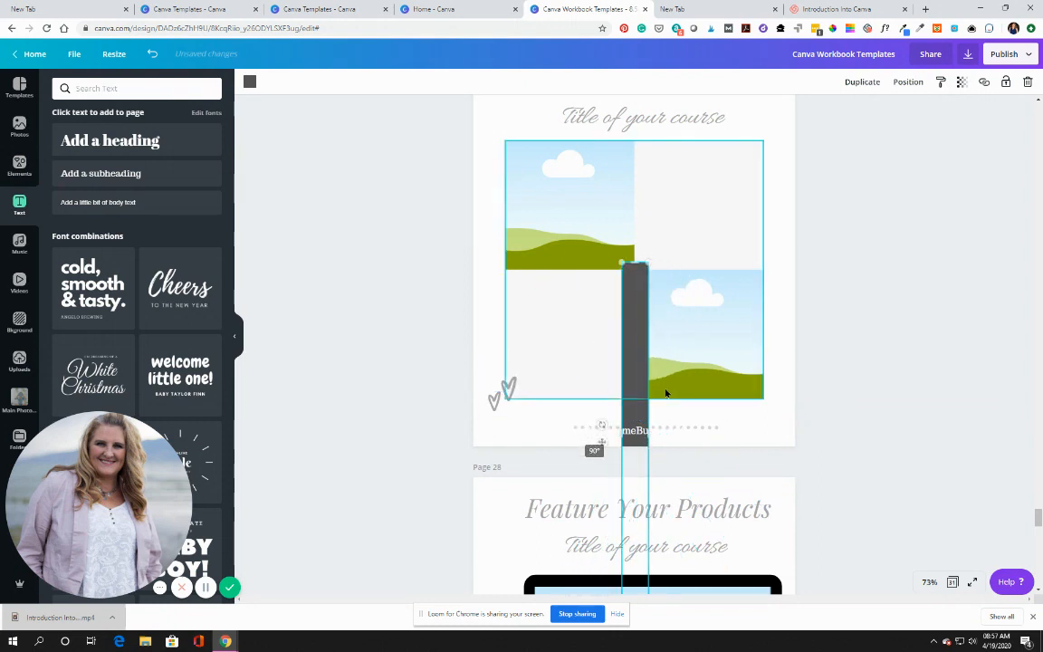
- Fit the vertical strip along the right edge of page 27, stretched to the full page height and made slightly narrower
drag(636, 365, 782, 268)
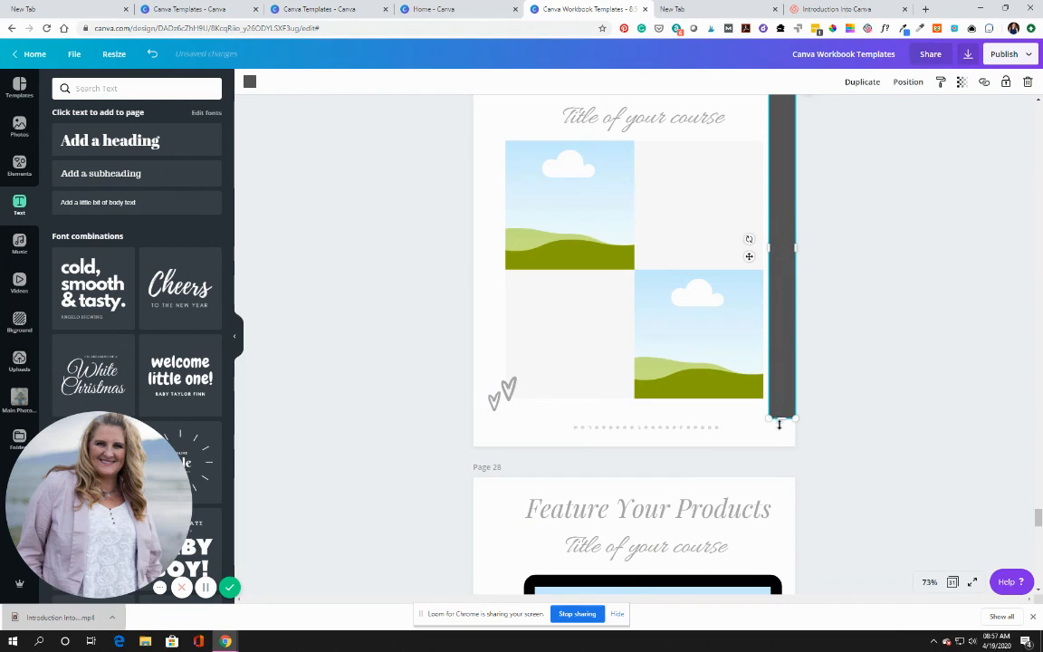
drag(781, 418, 782, 453)
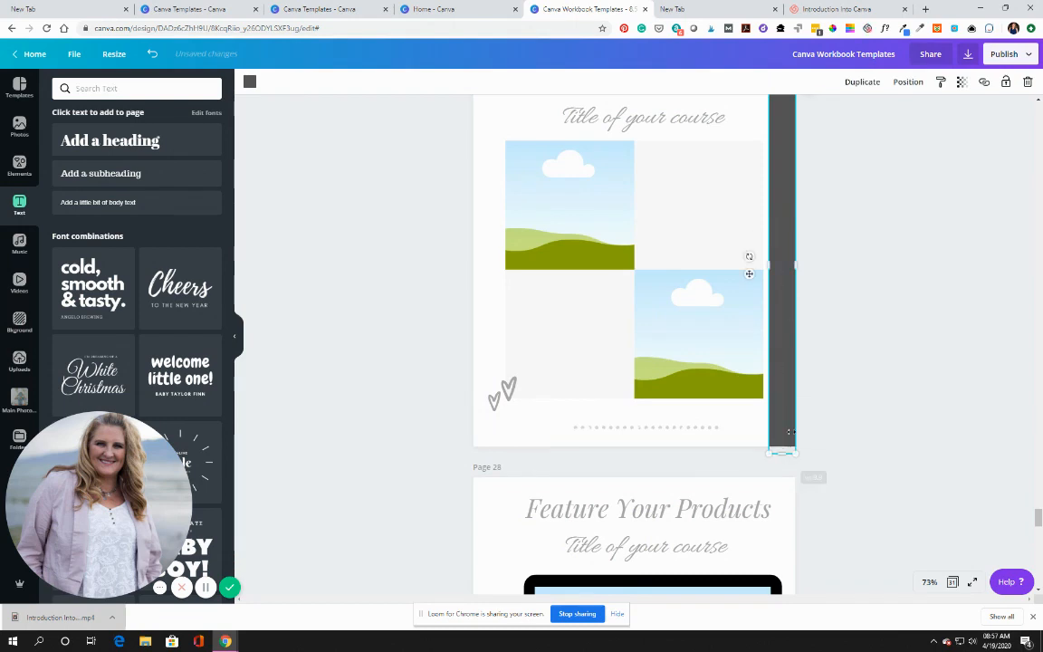
scroll(790, 432, up, 2)
drag(780, 185, 780, 134)
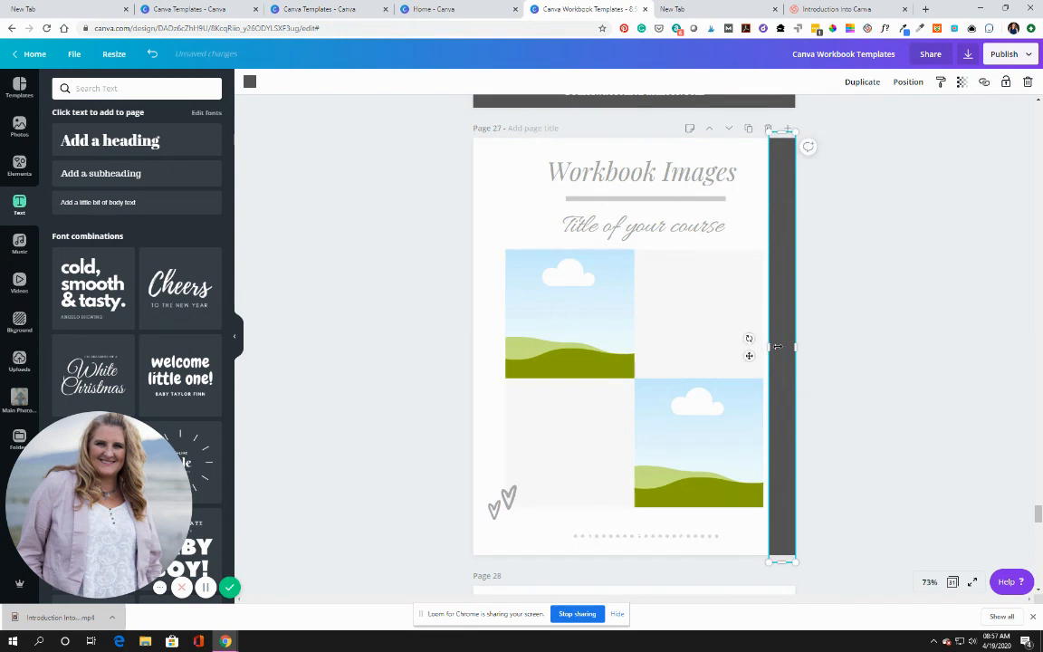
drag(778, 347, 777, 346)
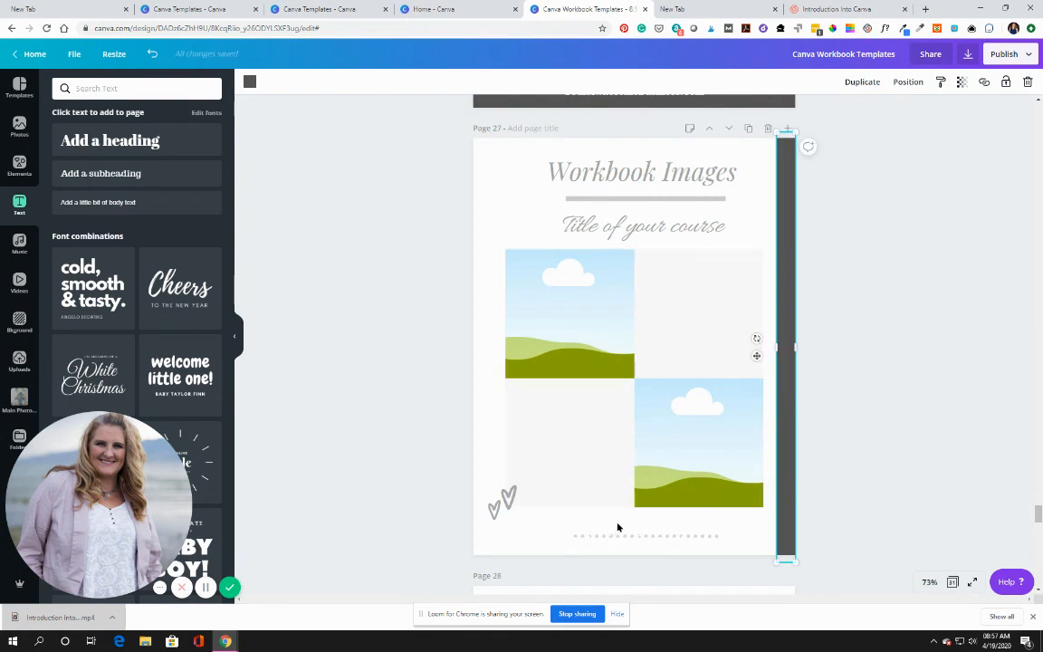
- Shift the dotted line at the bottom of page 27 and enlarge it to span the page up to the vertical strip
click(626, 525)
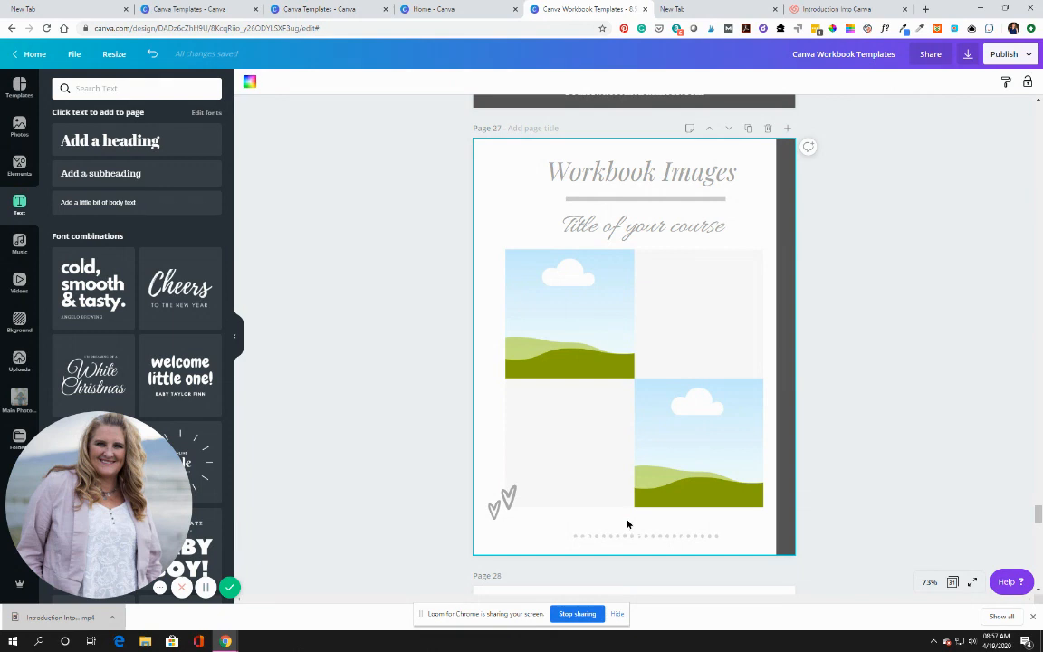
drag(623, 535, 684, 531)
click(625, 538)
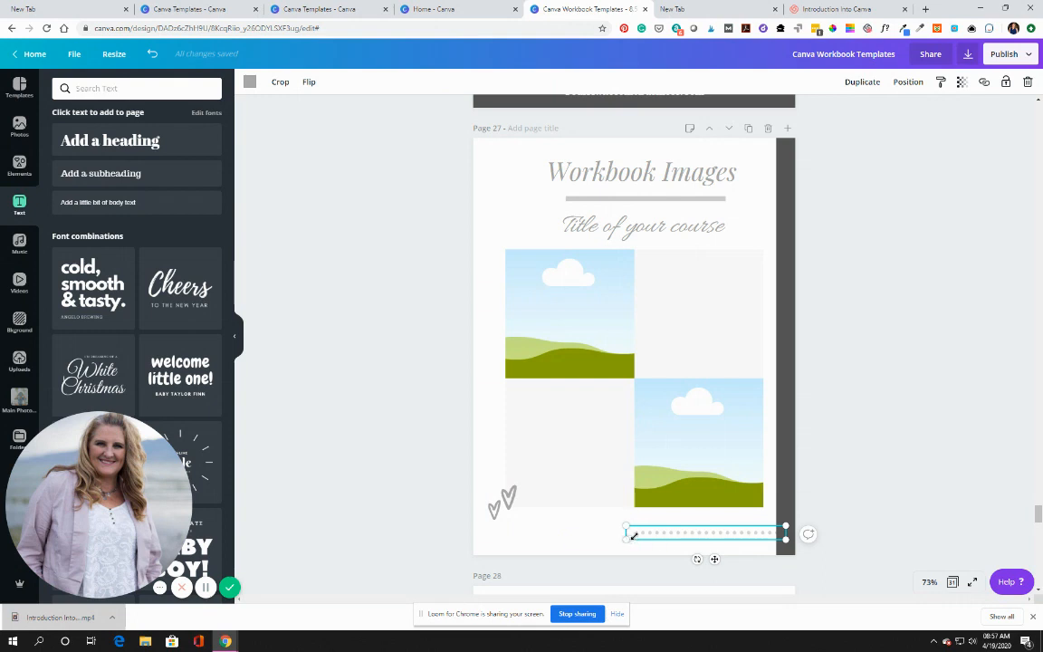
drag(561, 554, 450, 554)
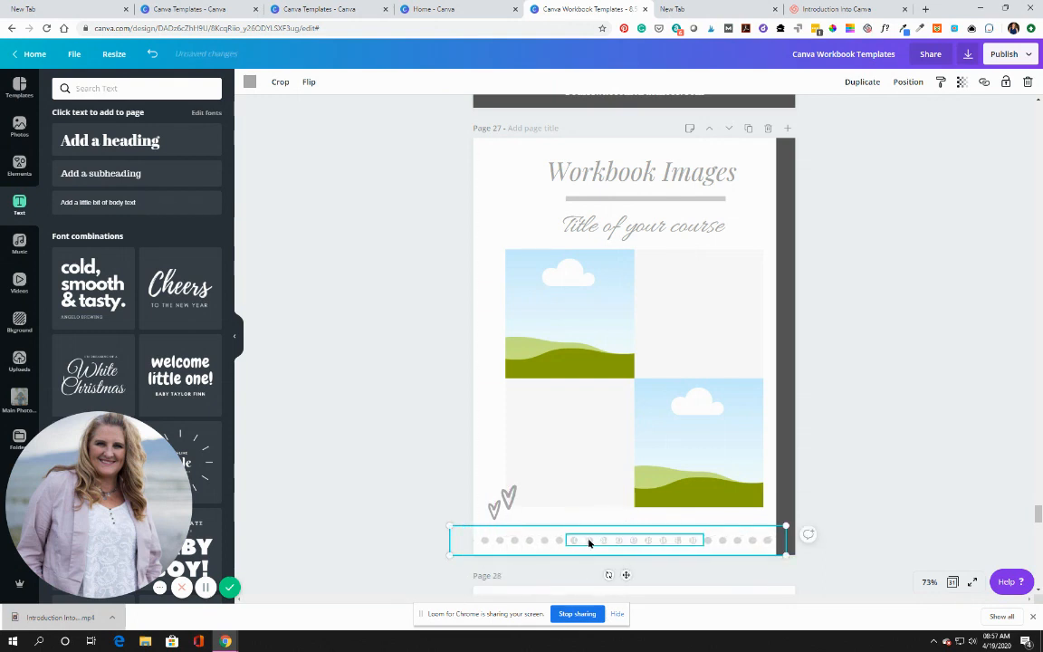
- Rotate the page 27 web address to read vertically and place it on the vertical strip
click(589, 542)
drag(588, 541, 712, 513)
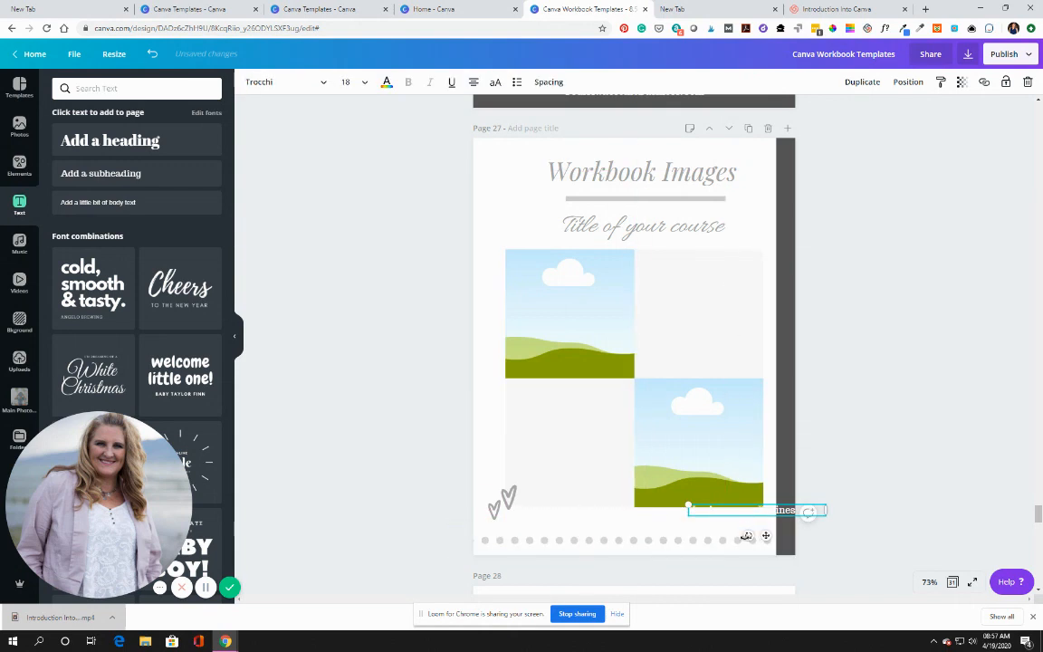
drag(735, 535, 789, 335)
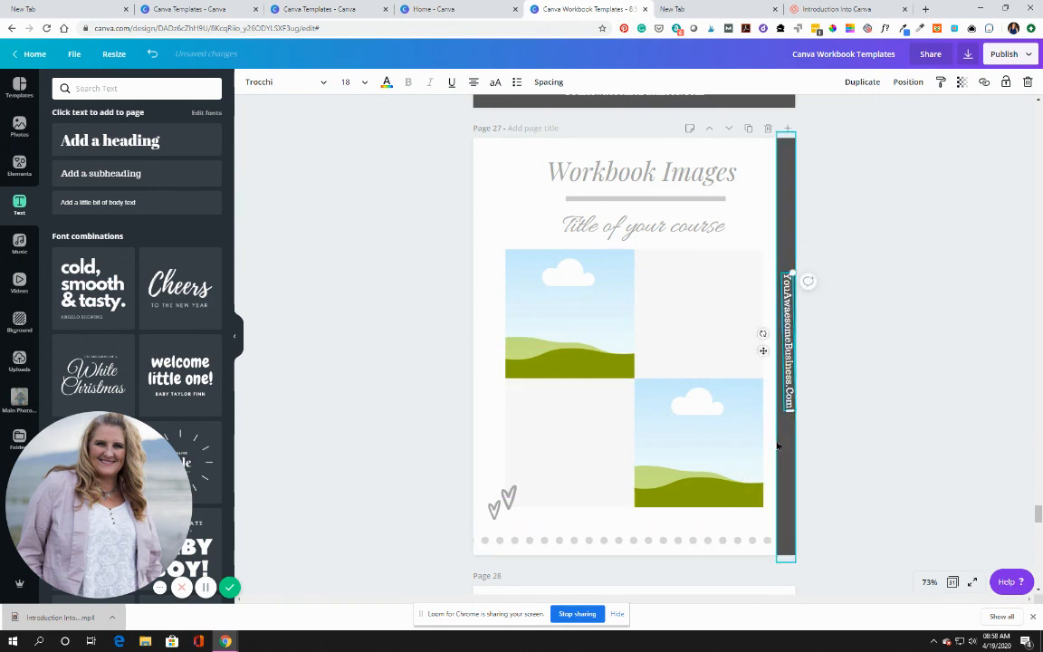
- Widen the vertical strip on page 27 slightly inwards and centre the web address across its width
click(786, 441)
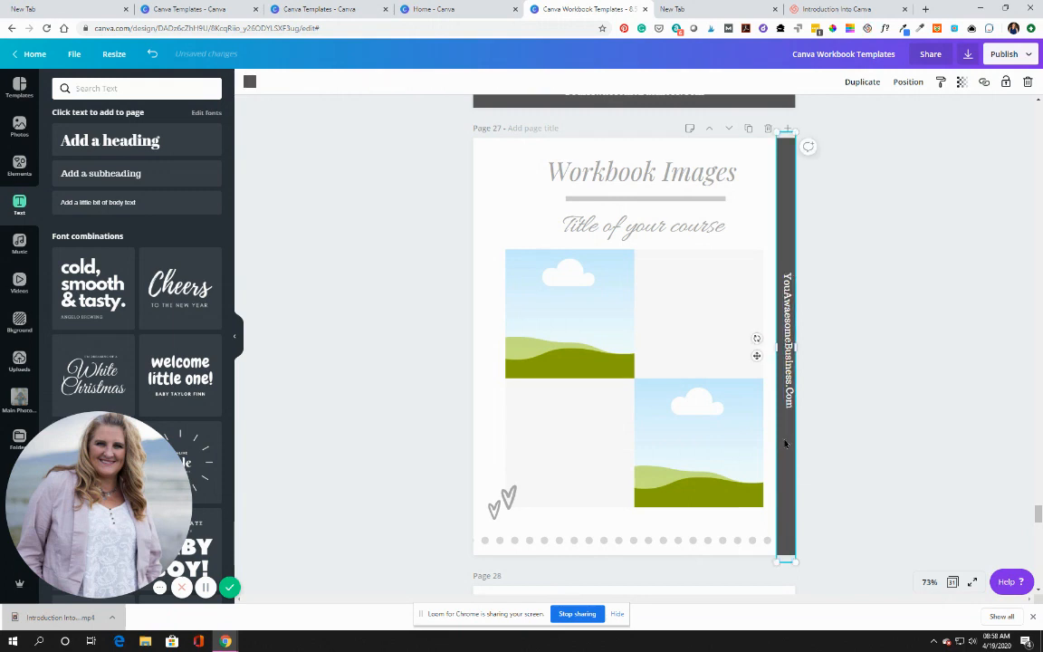
drag(773, 348, 782, 350)
click(782, 344)
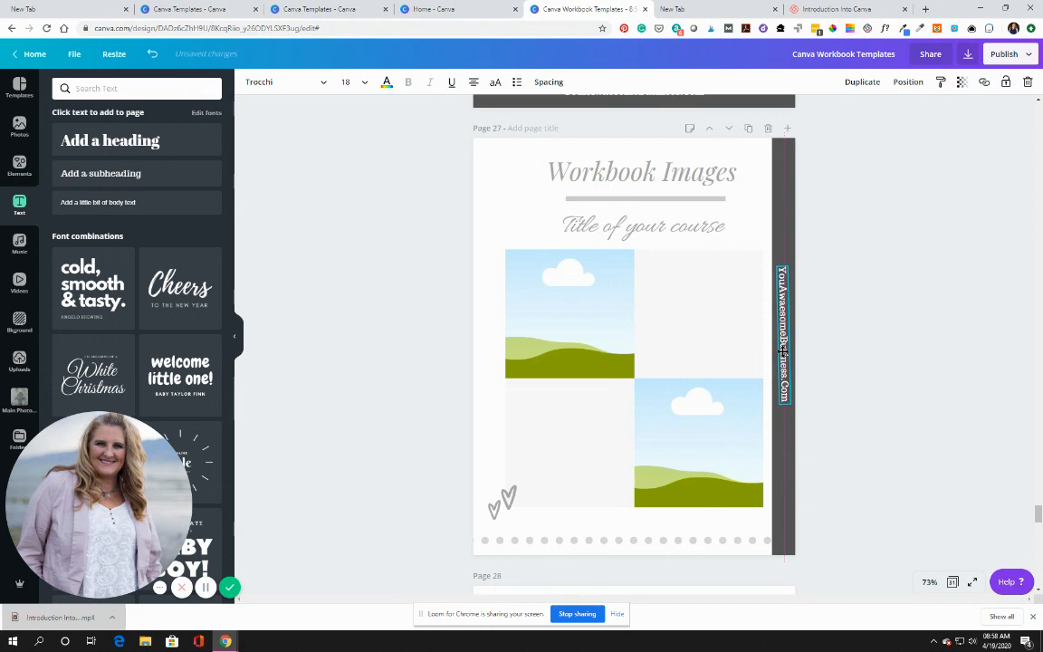
click(841, 372)
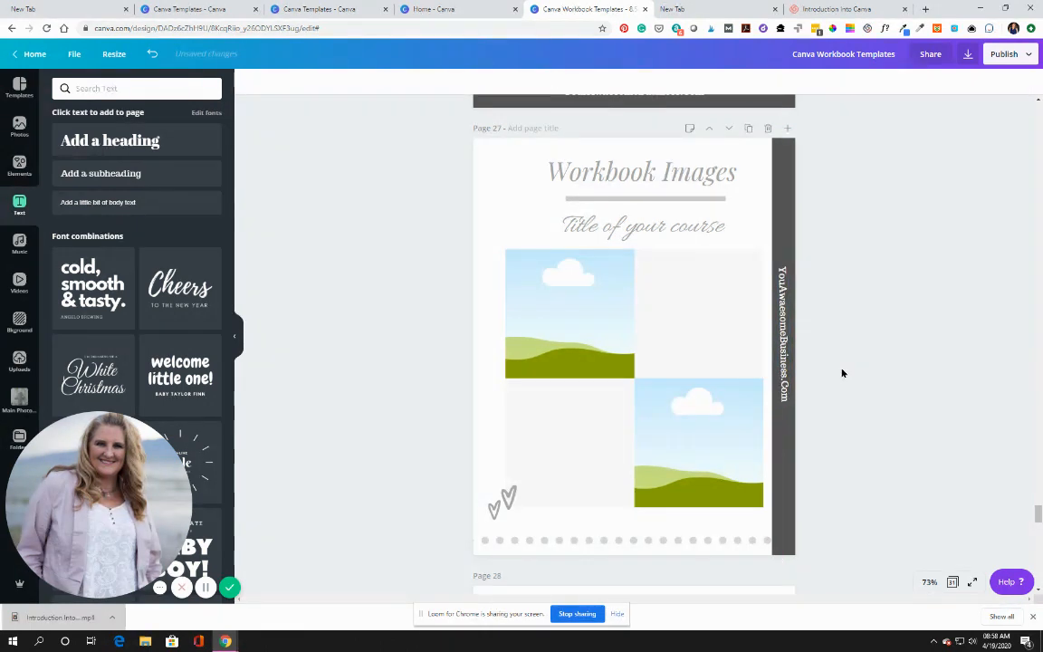
- Fill the computer mockup's screen on page 28 with the white draped fabric and polka-dot bunting photo
scroll(842, 373, down, 5)
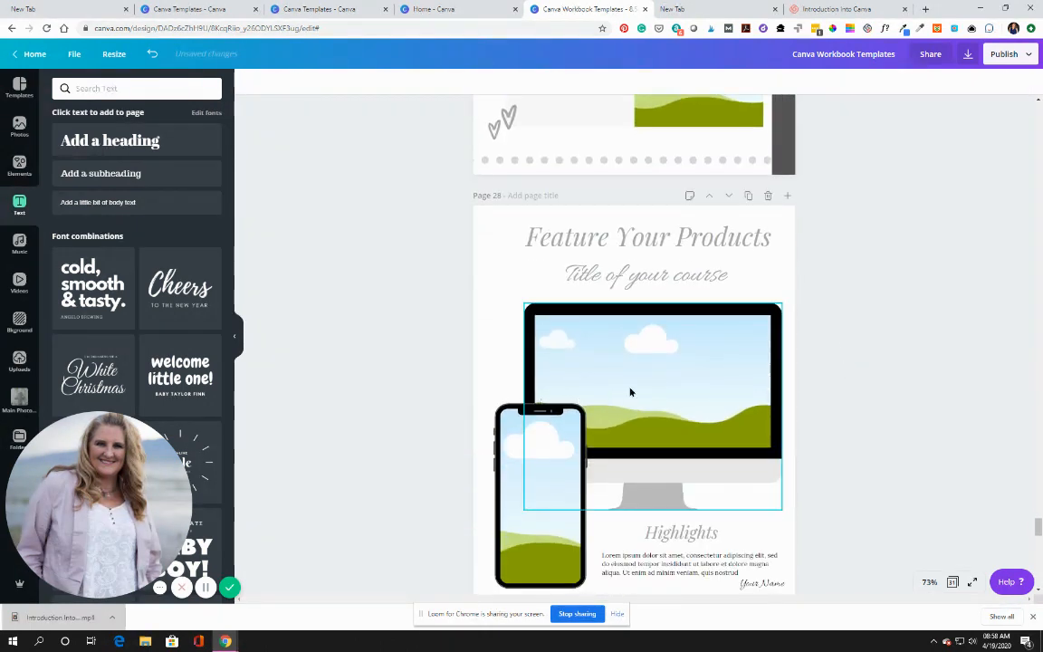
click(632, 392)
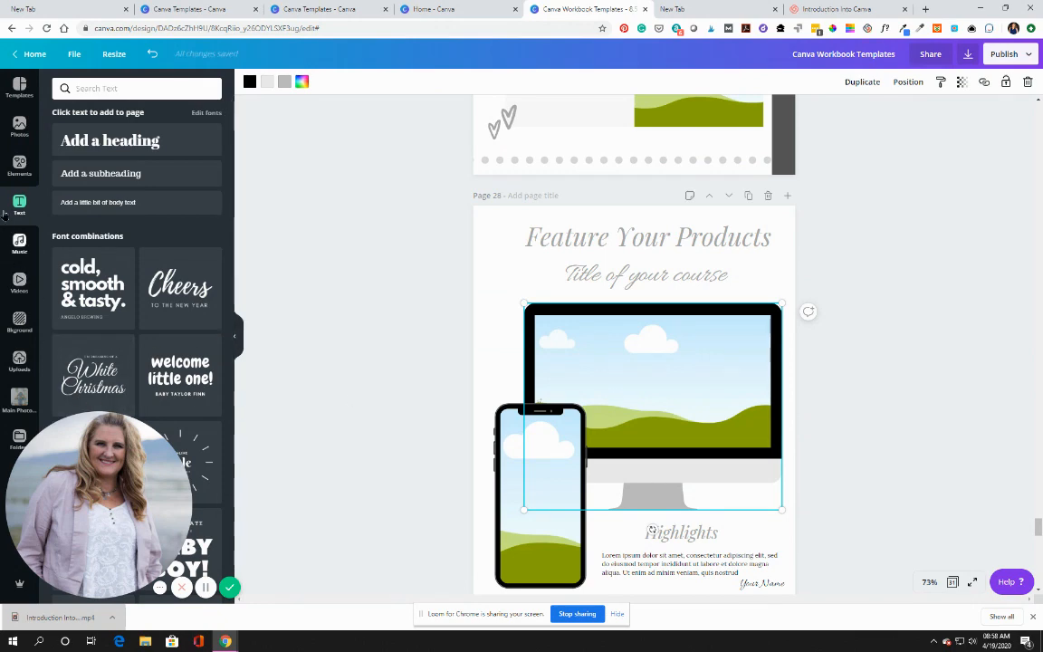
click(20, 129)
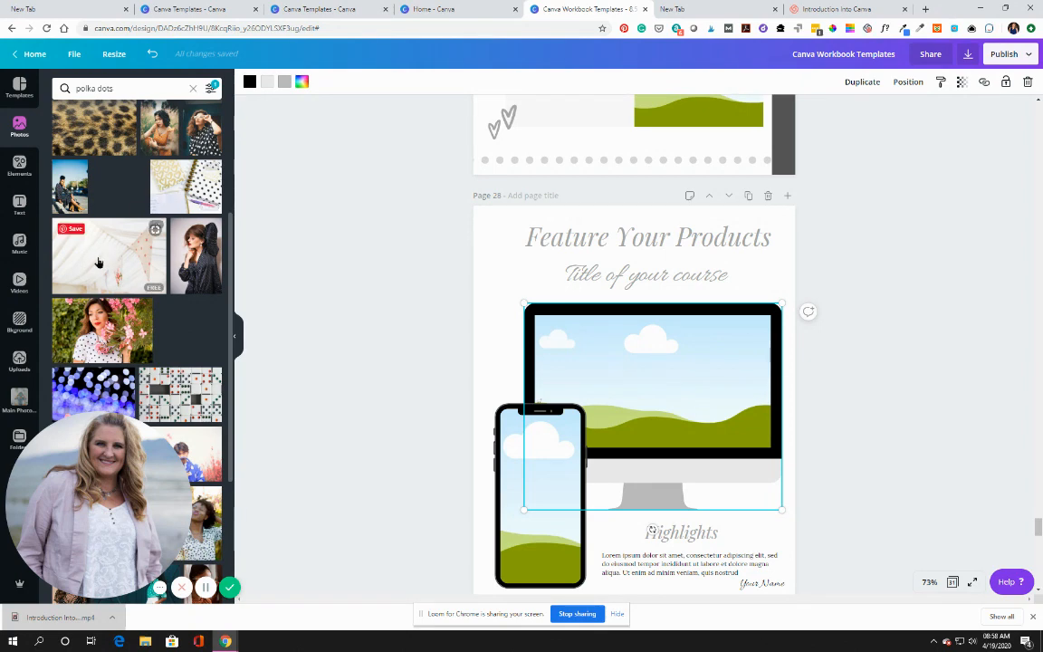
drag(100, 263, 650, 392)
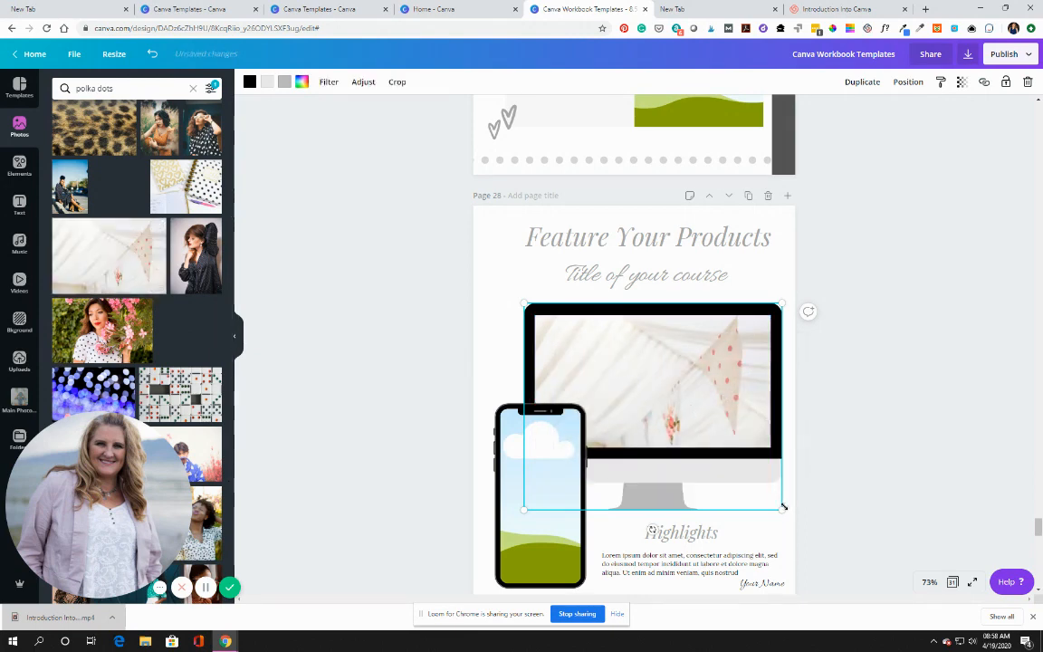
mouse_move(777, 506)
mouse_down()
mouse_move(744, 471)
mouse_move(803, 514)
mouse_move(776, 498)
mouse_up()
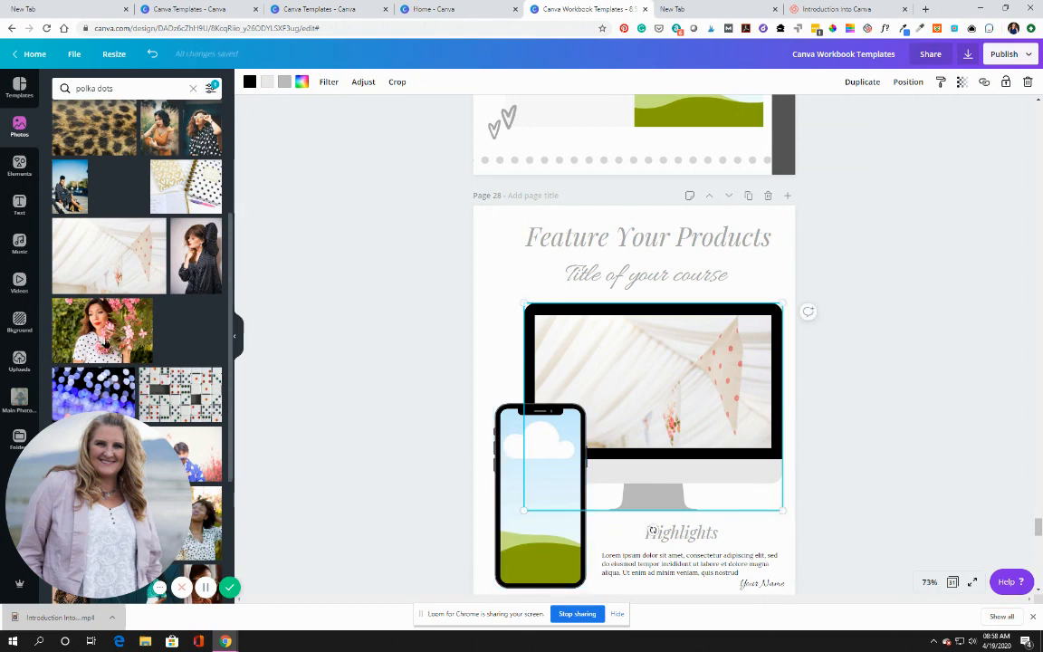
- Look through the polka dots photo results for a background for page 28, and clear the search
scroll(101, 319, up, 2)
scroll(102, 319, up, 3)
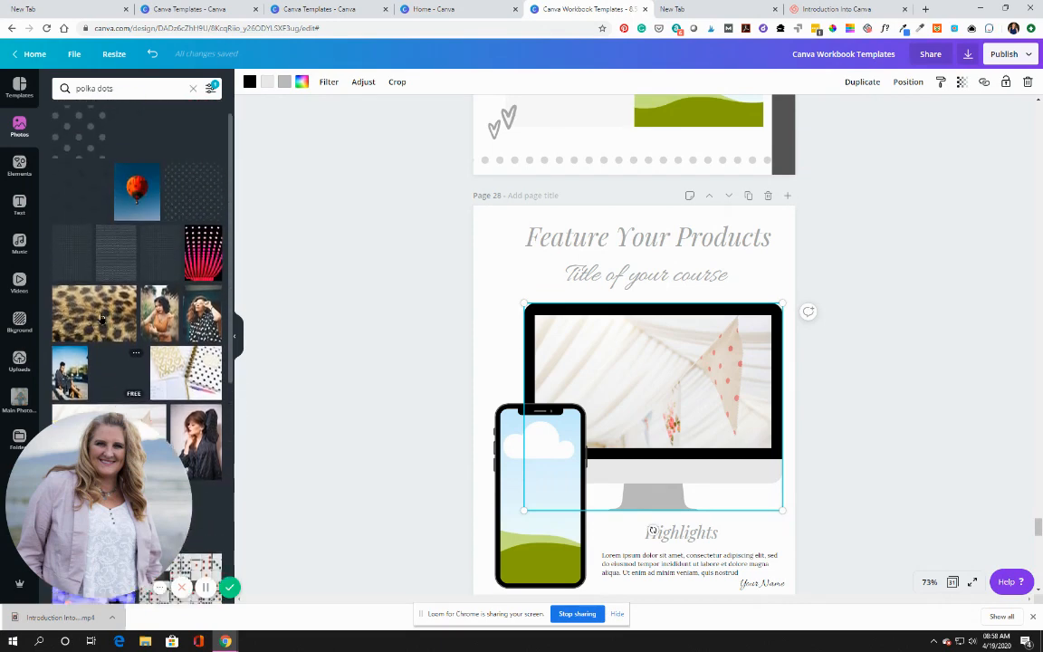
drag(157, 234, 83, 177)
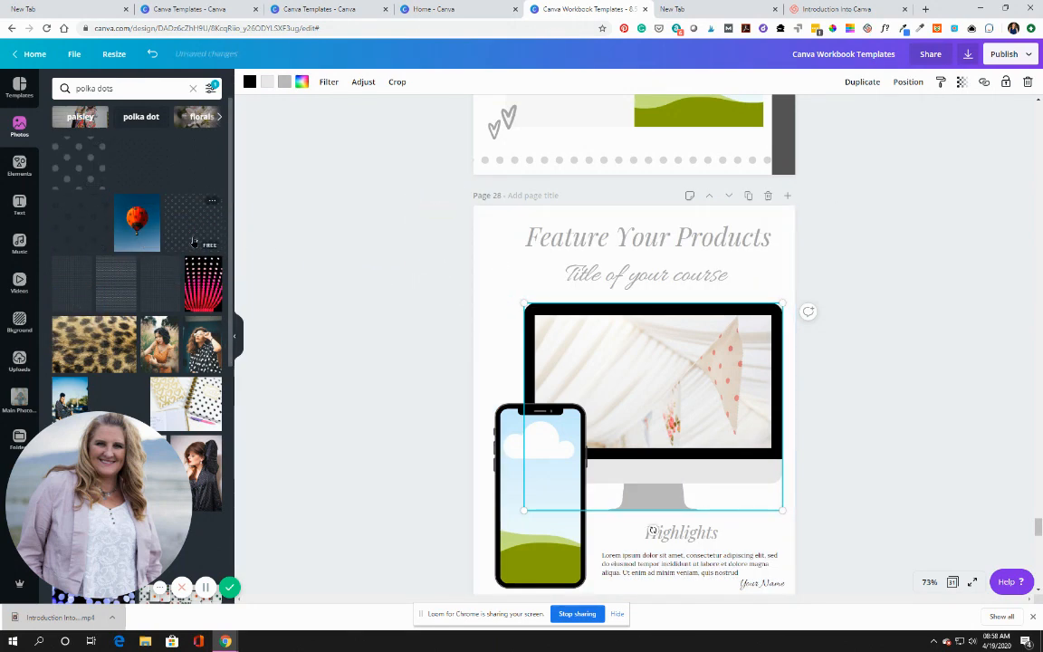
scroll(170, 337, down, 3)
scroll(171, 337, down, 10)
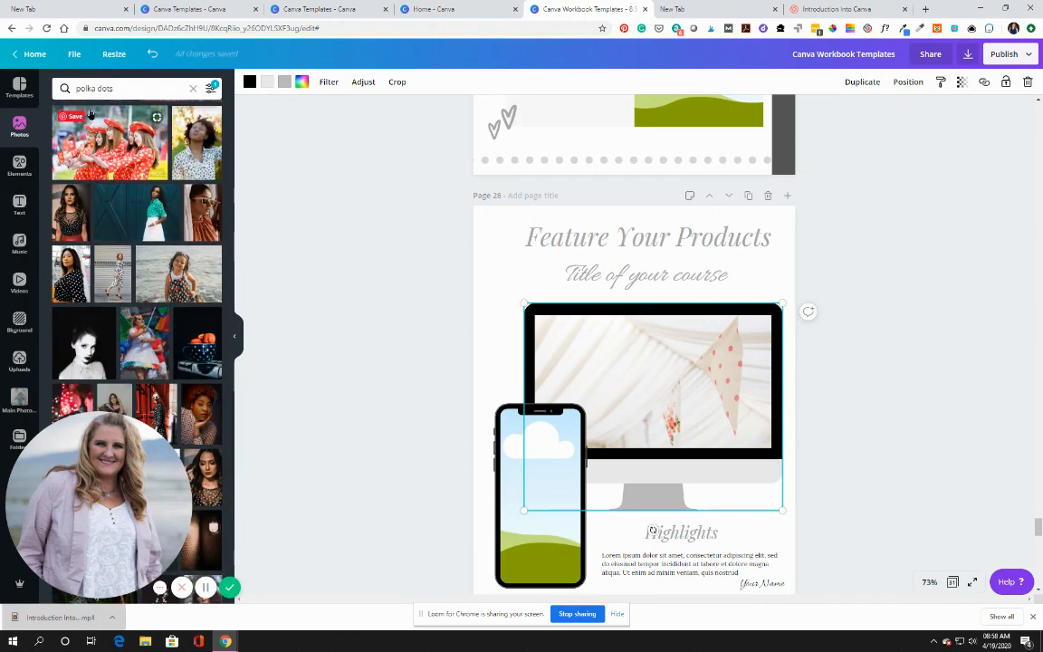
click(126, 88)
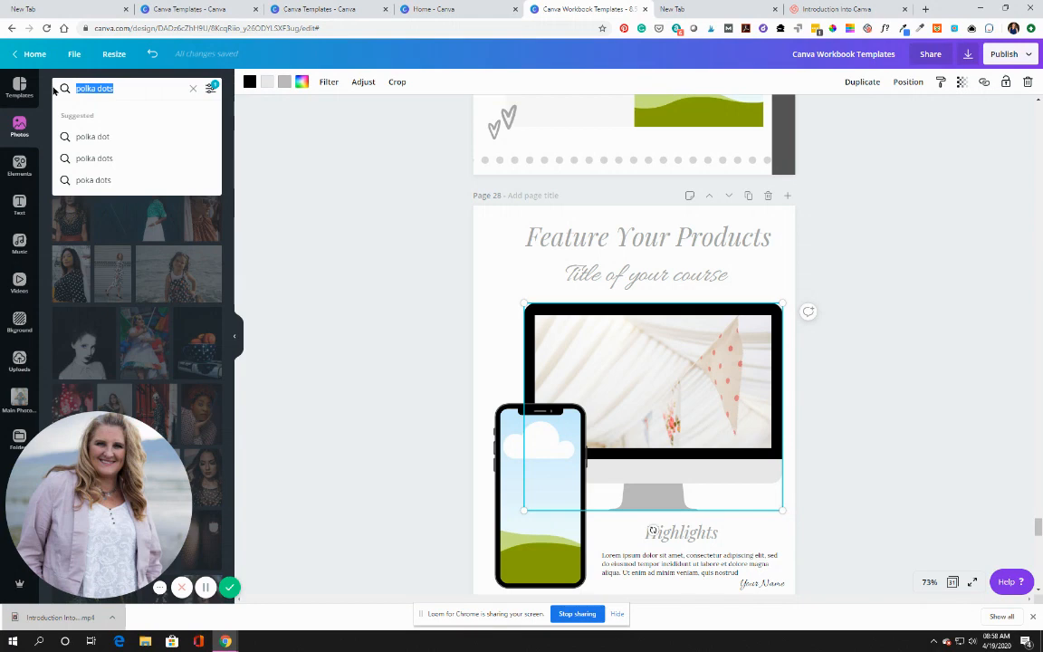
key(BackSpace)
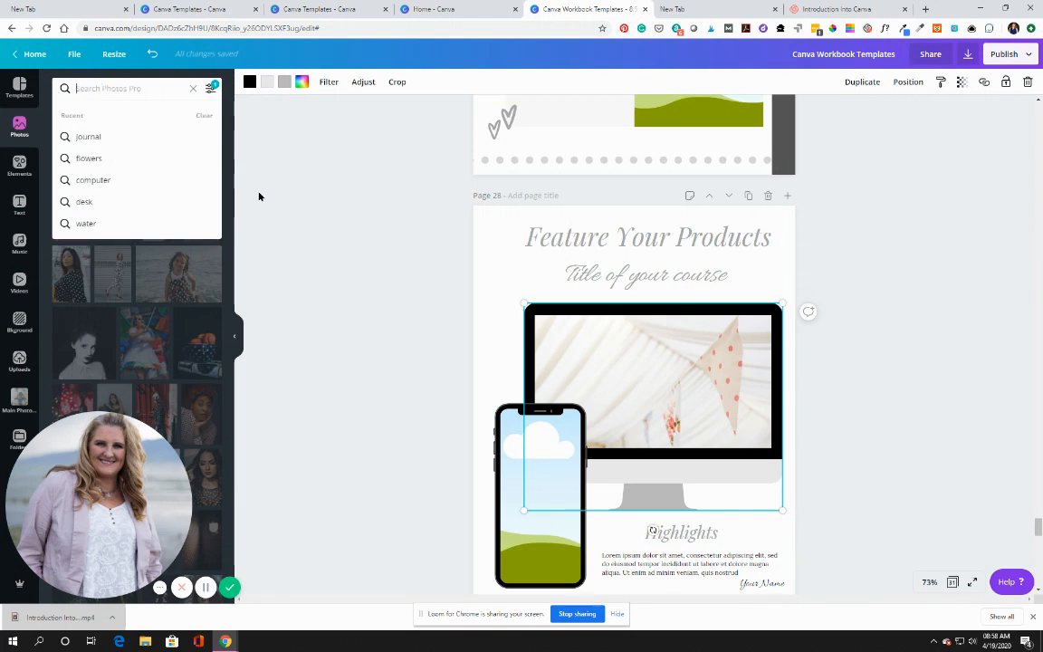
click(259, 195)
- Add a square shape to page 28 and enlarge it to cover the whole width of the page behind the product layout
click(35, 161)
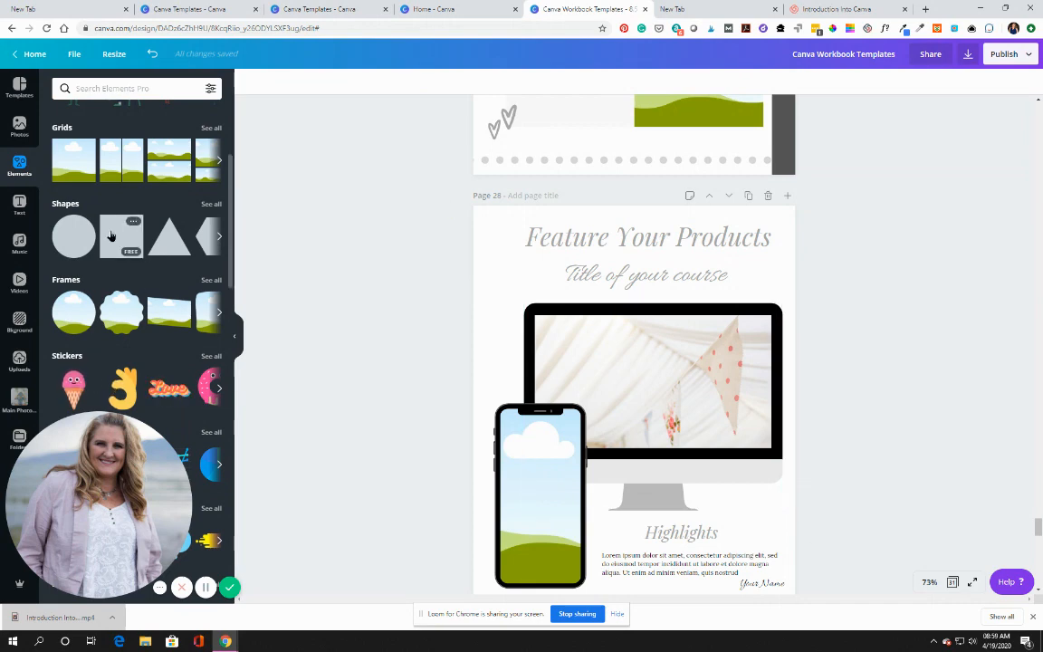
drag(122, 234, 499, 239)
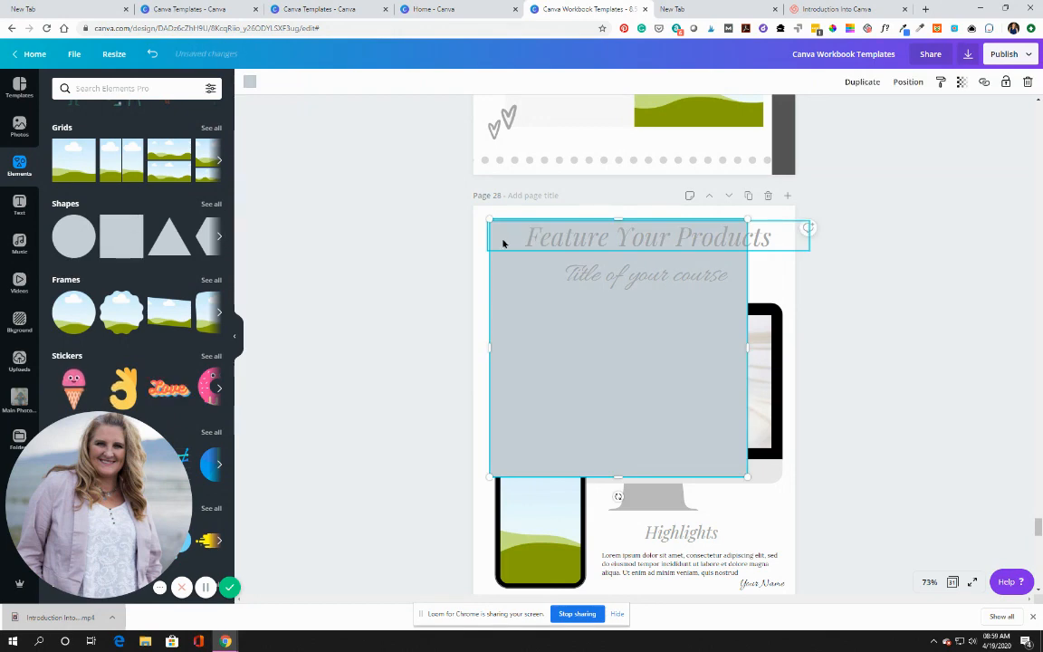
drag(564, 341, 531, 319)
drag(714, 459, 859, 598)
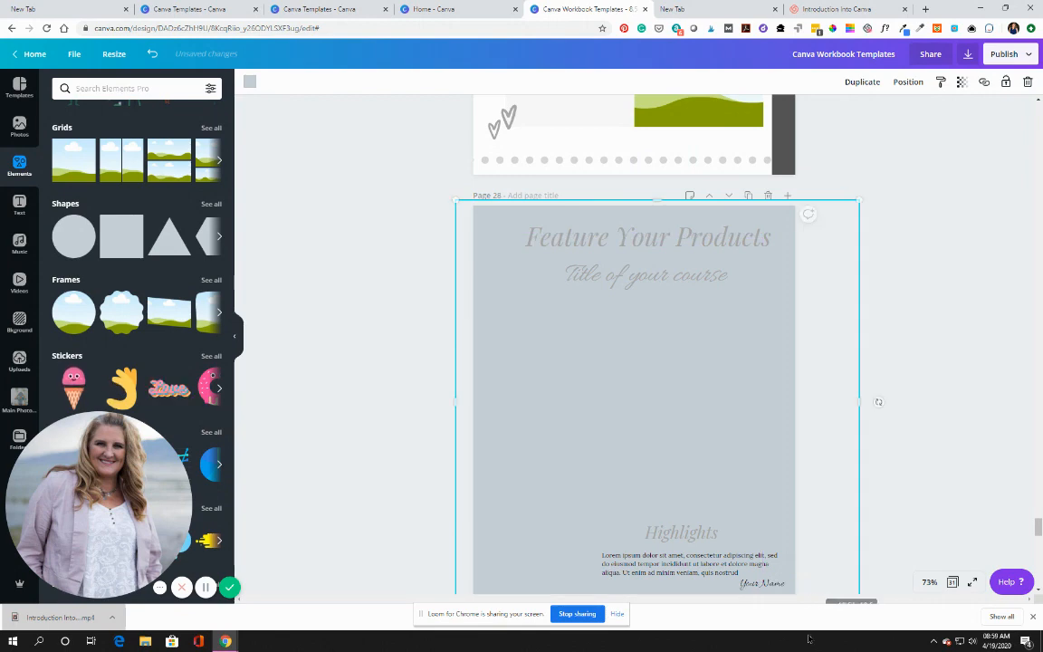
- Send the large square on page 28 to the back and recolour it light beige from the document colours
click(908, 82)
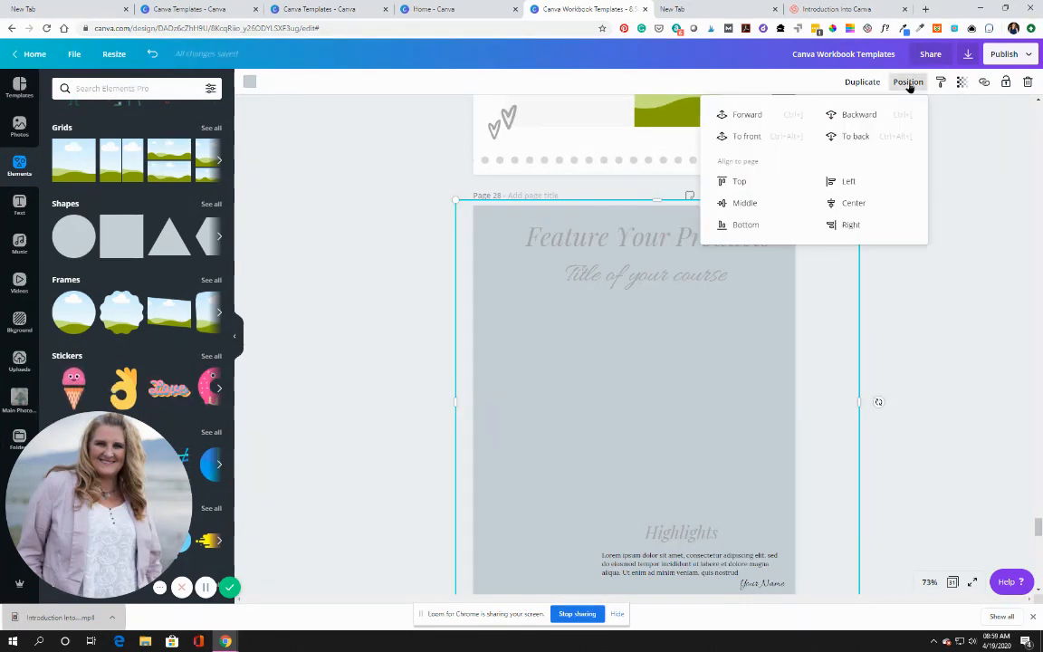
click(847, 120)
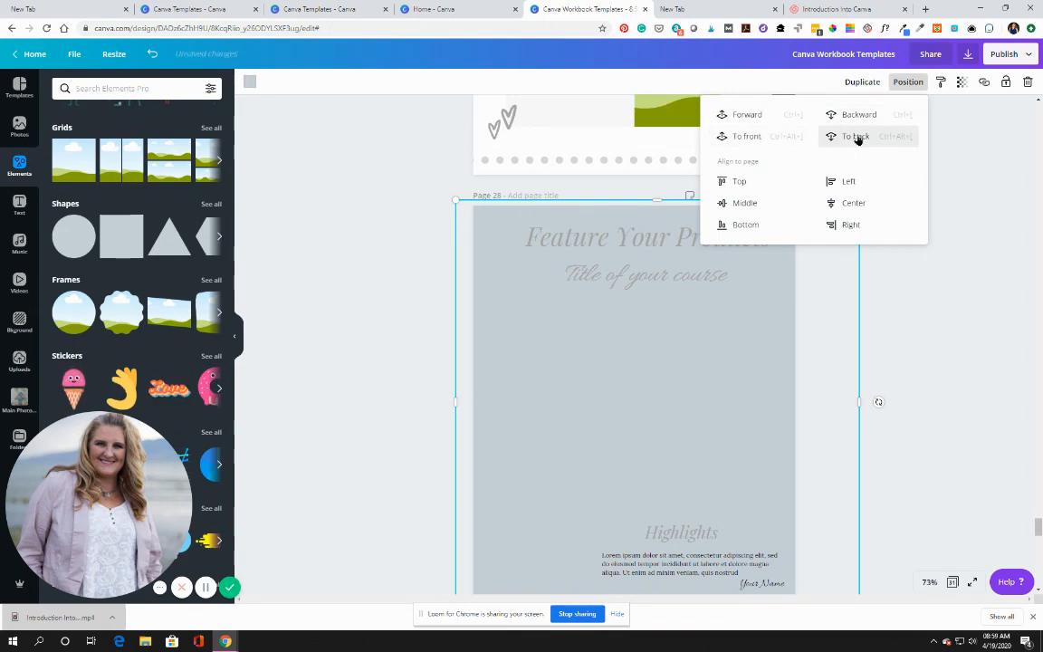
click(856, 136)
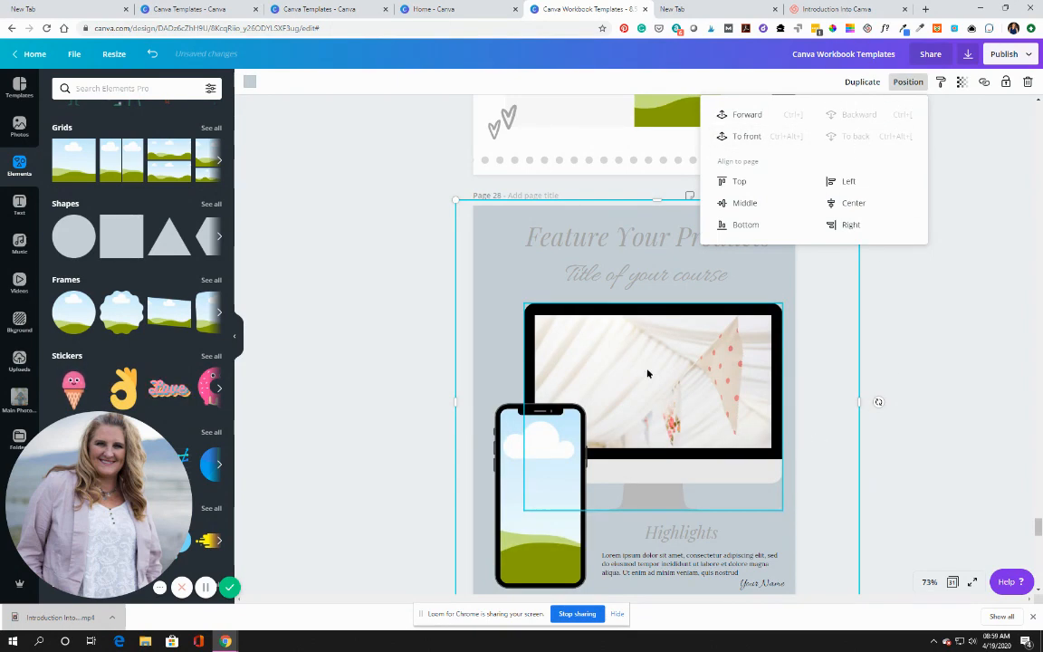
click(494, 284)
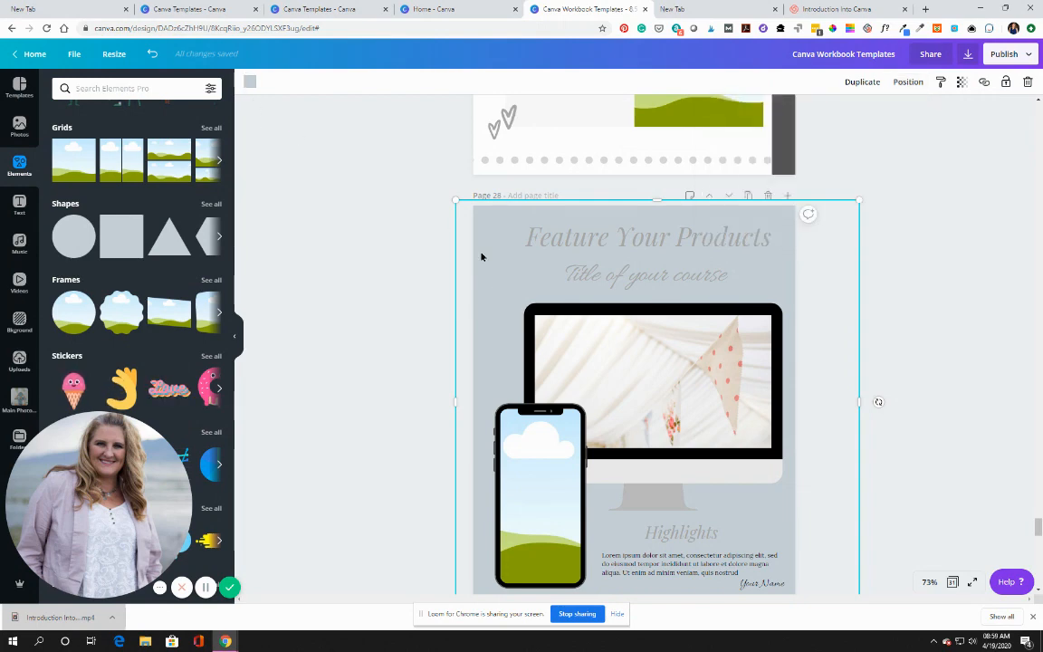
click(249, 83)
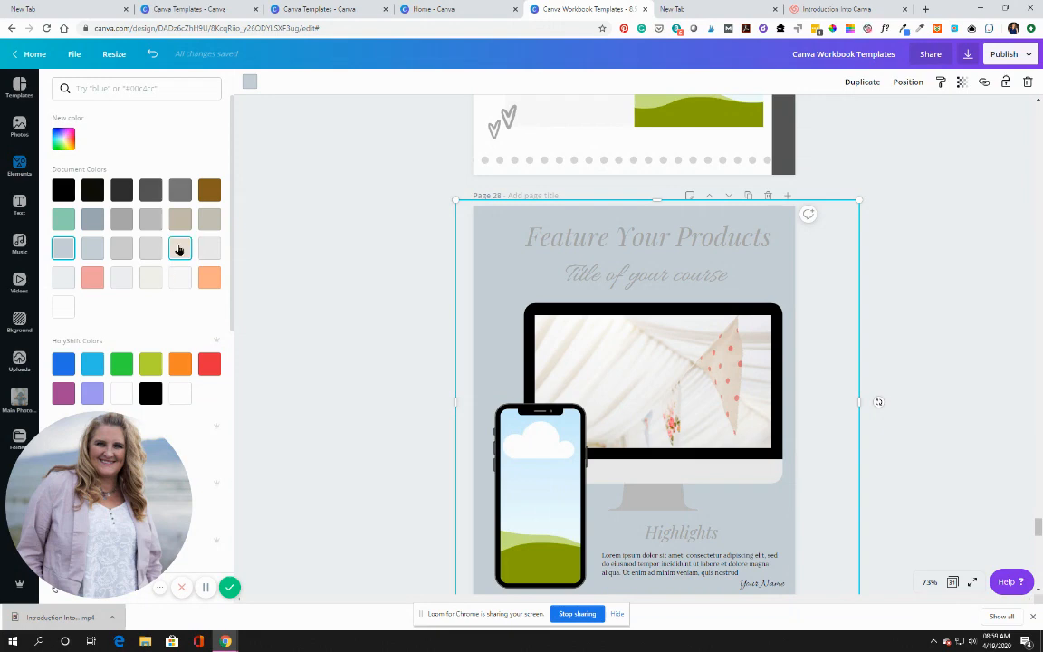
click(179, 249)
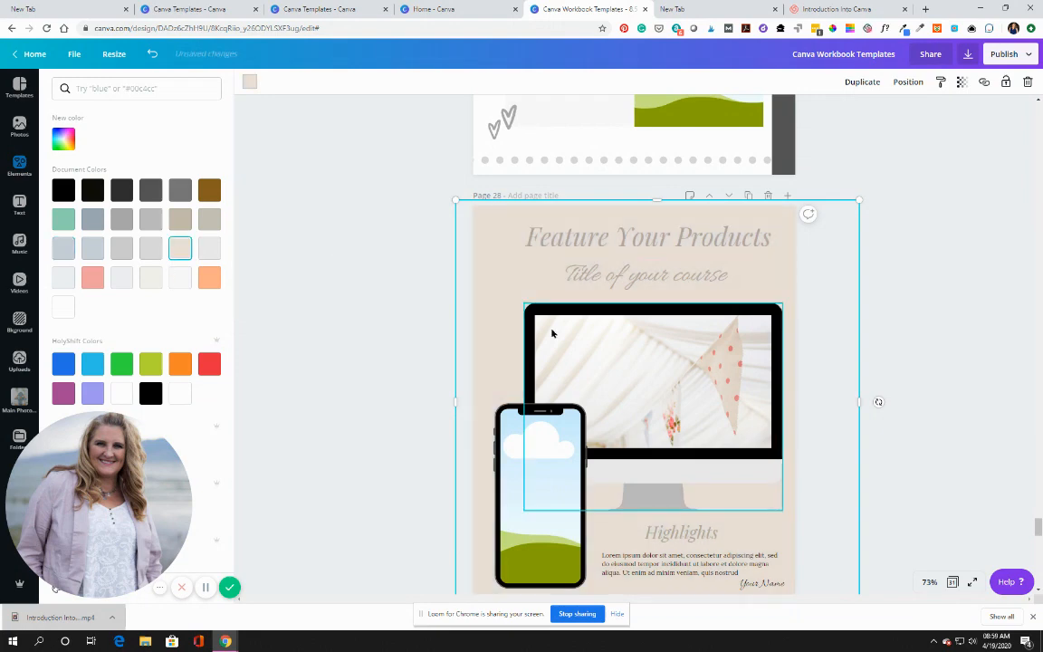
- Recolour the web-address strip at the bottom of page 28 to light grey from the document colours
scroll(771, 387, down, 1)
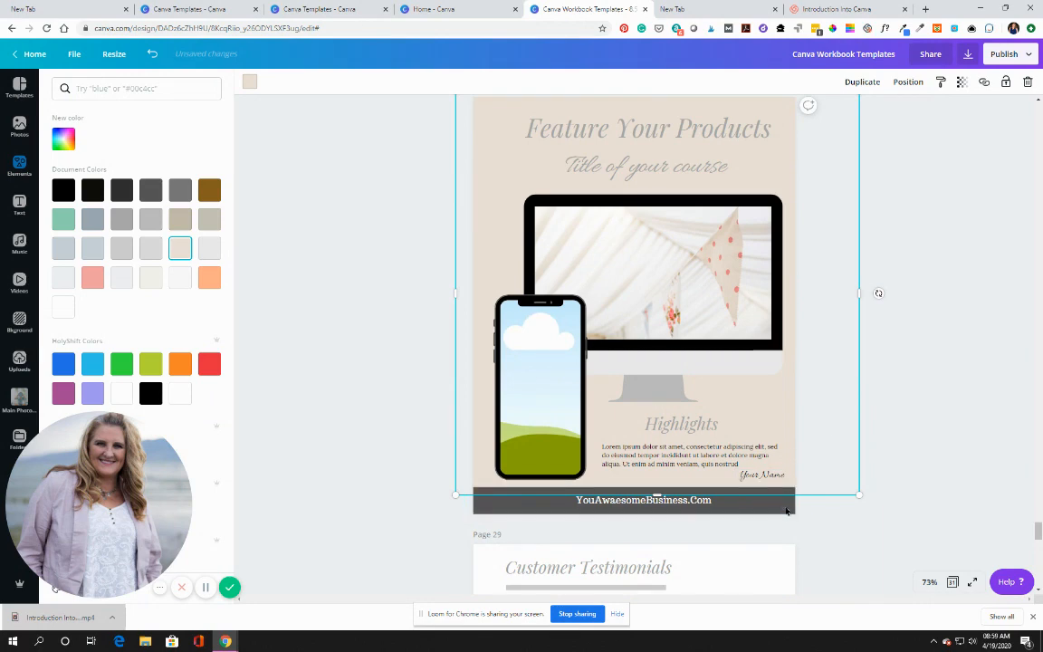
click(770, 504)
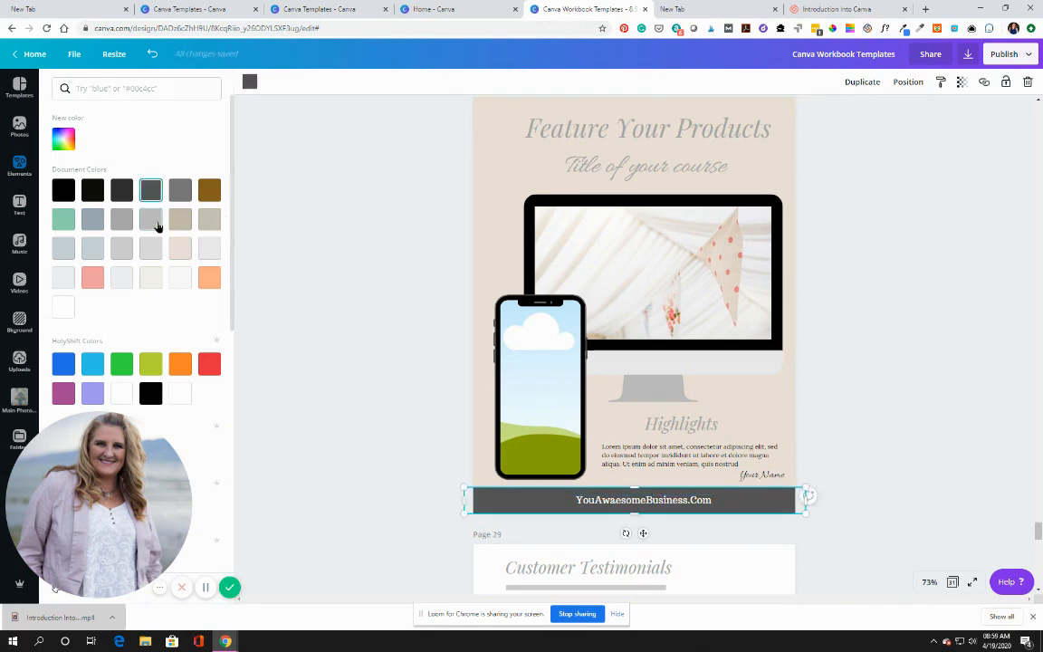
click(151, 220)
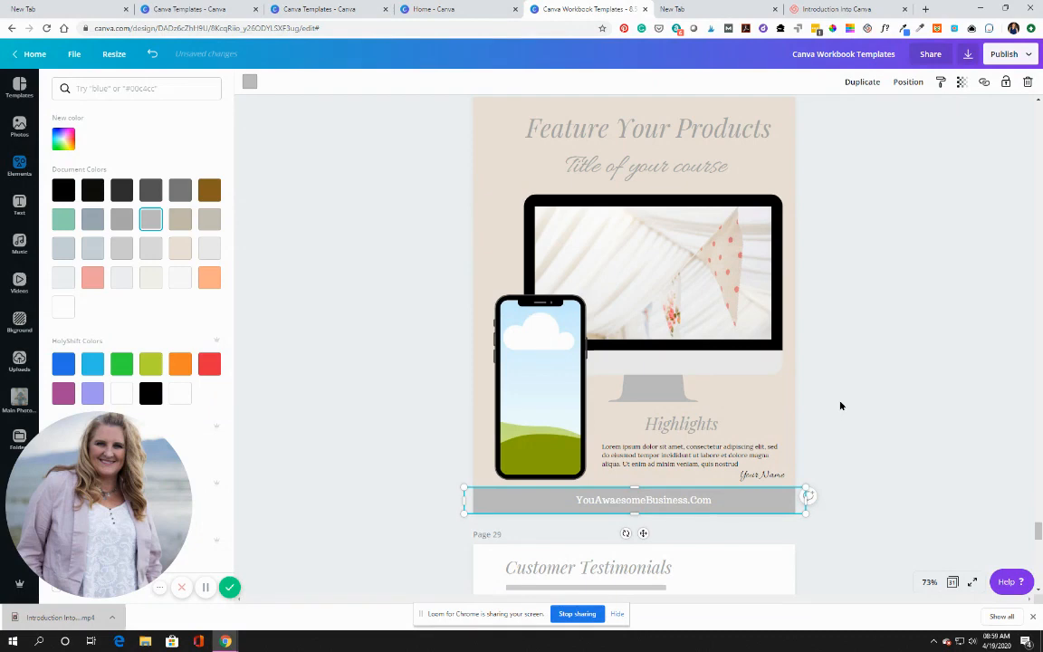
- Move the three photo circles and the Testimonial #2 and #3 headings on page 29 slightly down together
scroll(841, 405, down, 3)
scroll(840, 406, down, 2)
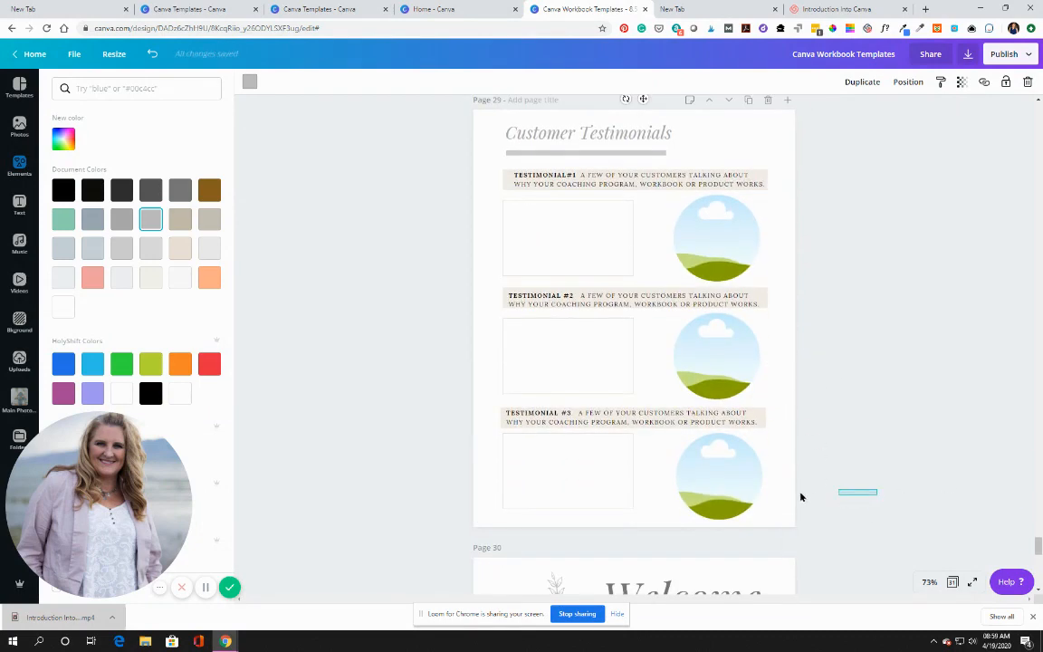
drag(801, 496, 713, 245)
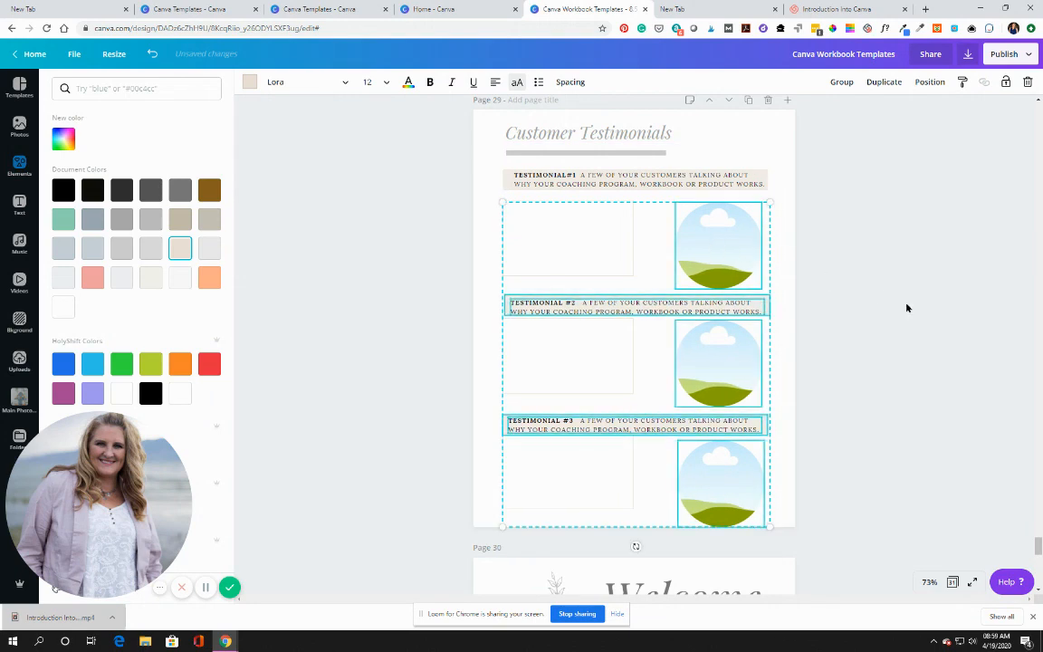
click(829, 309)
scroll(829, 309, down, 3)
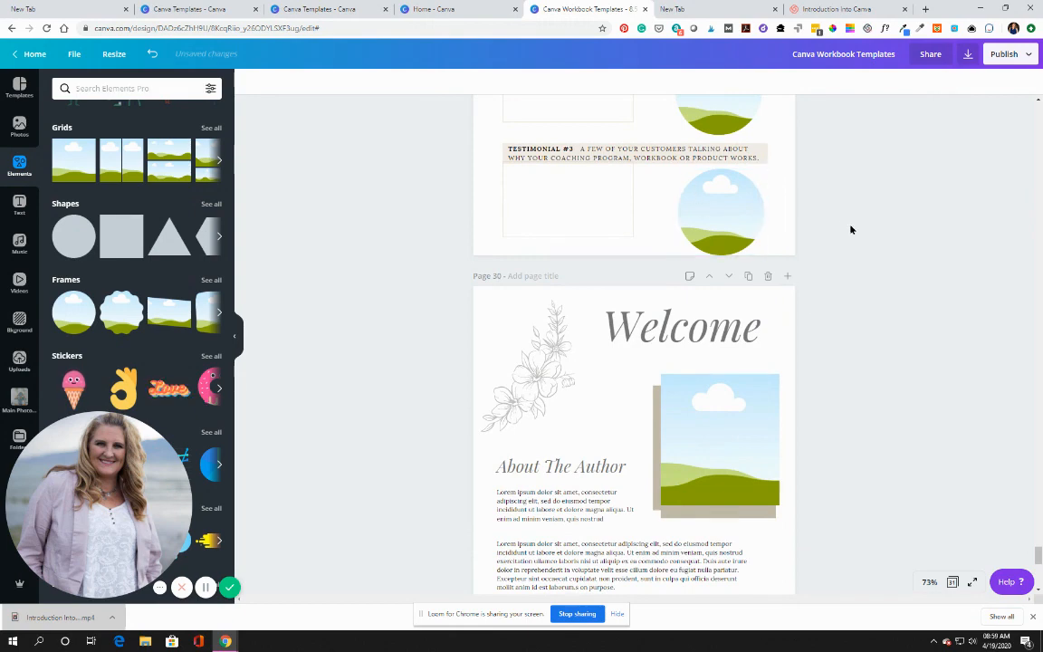
scroll(873, 237, up, 3)
scroll(875, 254, up, 3)
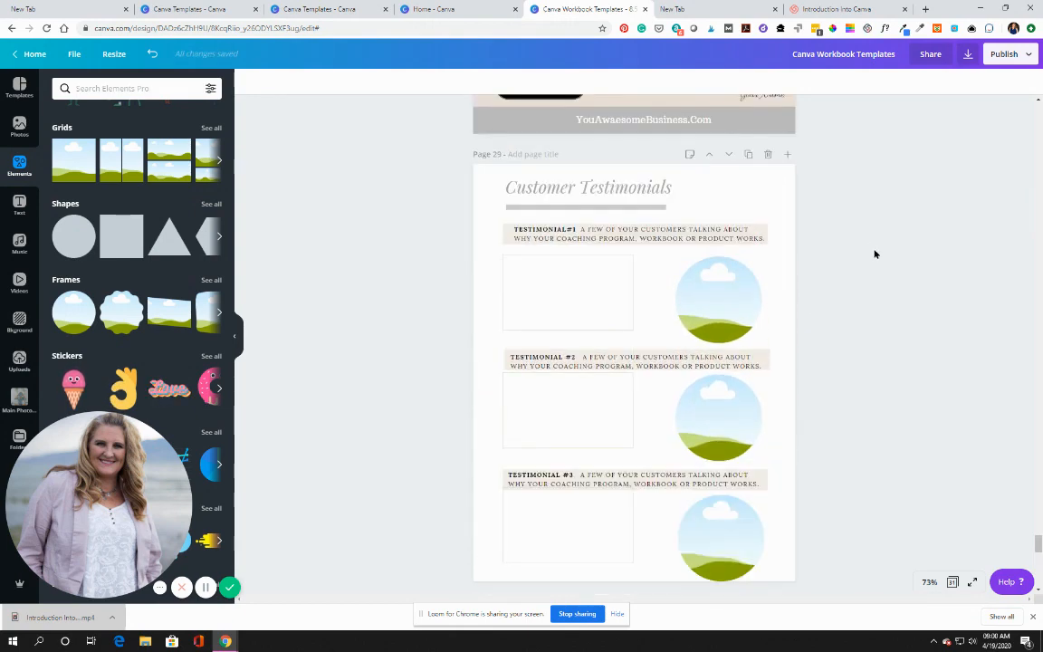
- Shrink the three boxes, photo circles and Testimonial #2 and #3 headings on page 29 together and centre them on the page
scroll(876, 271, down, 2)
drag(673, 455, 531, 178)
drag(766, 462, 751, 450)
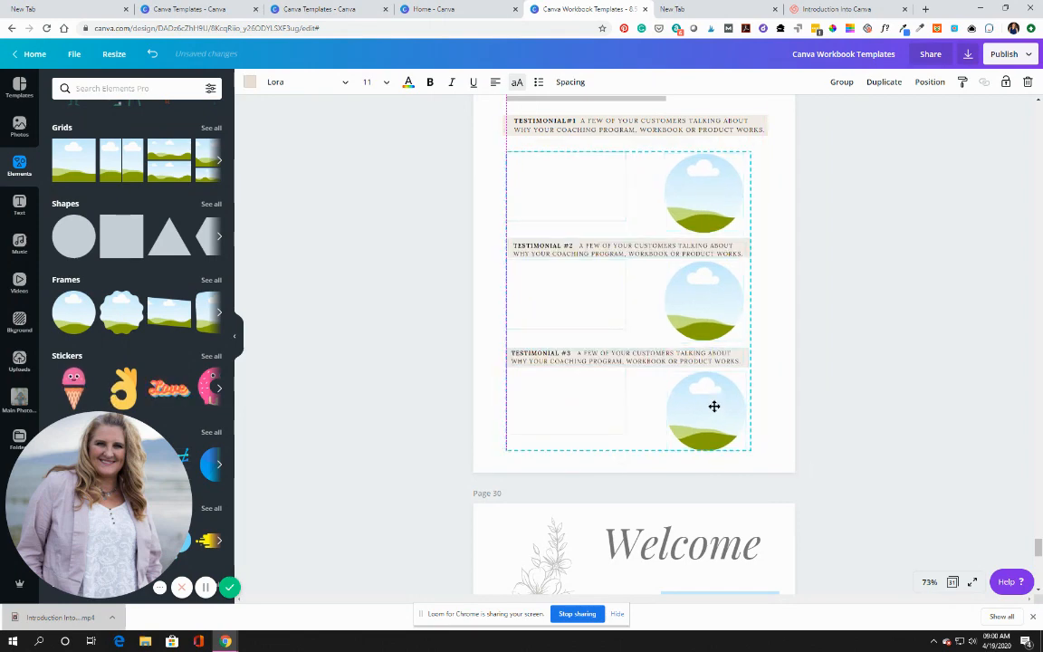
drag(714, 407, 720, 408)
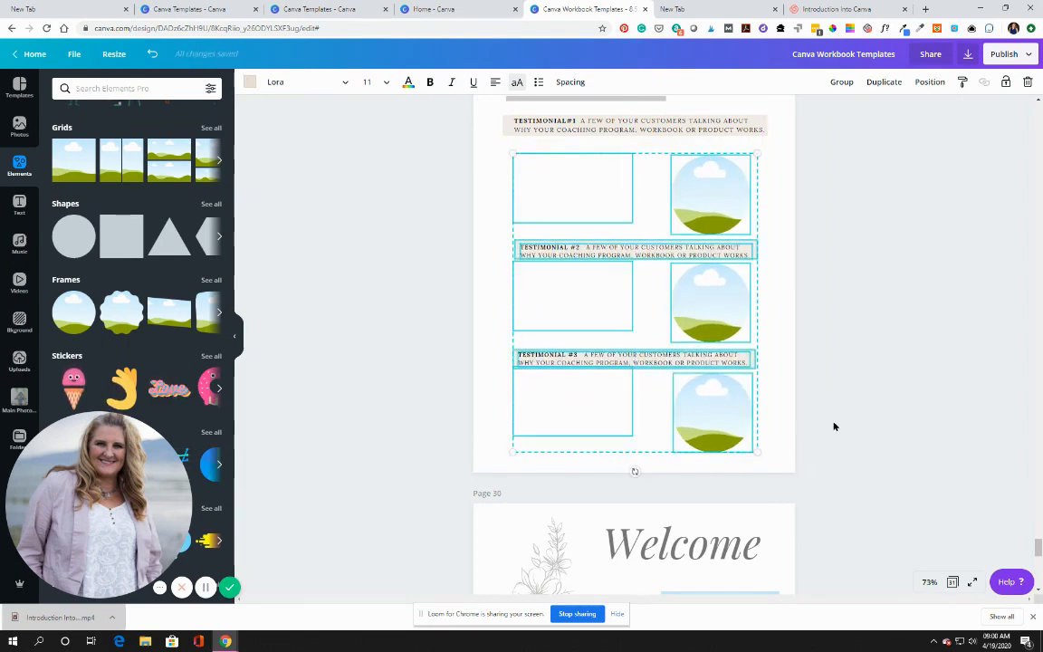
click(834, 424)
- Extend the grey line under the Customer Testimonials title on page 29 to the right edge of the page
scroll(838, 426, up, 3)
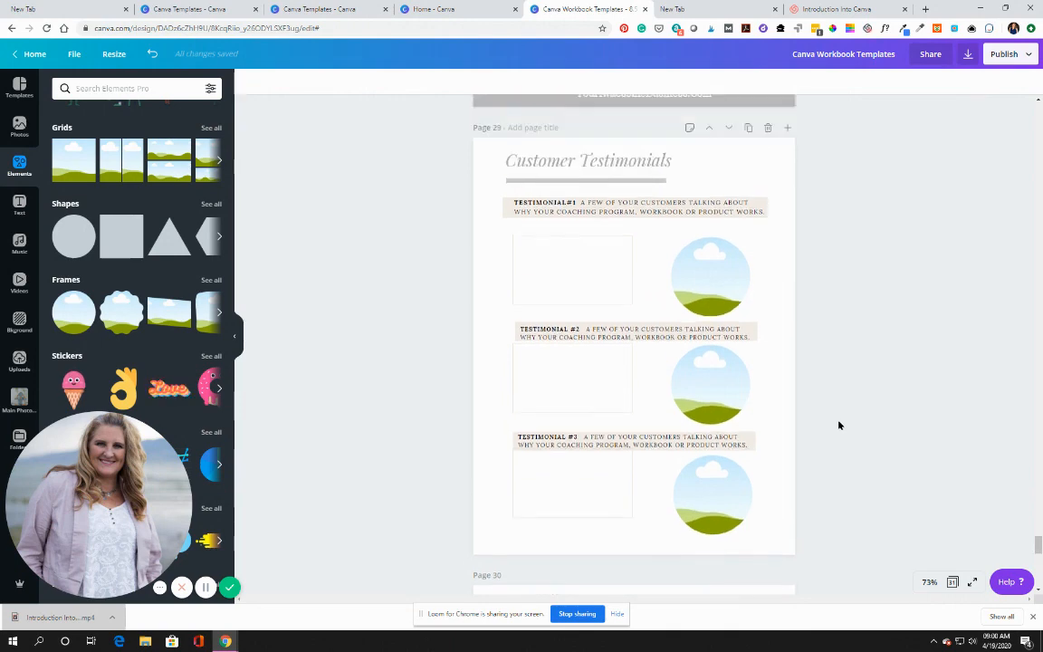
click(649, 262)
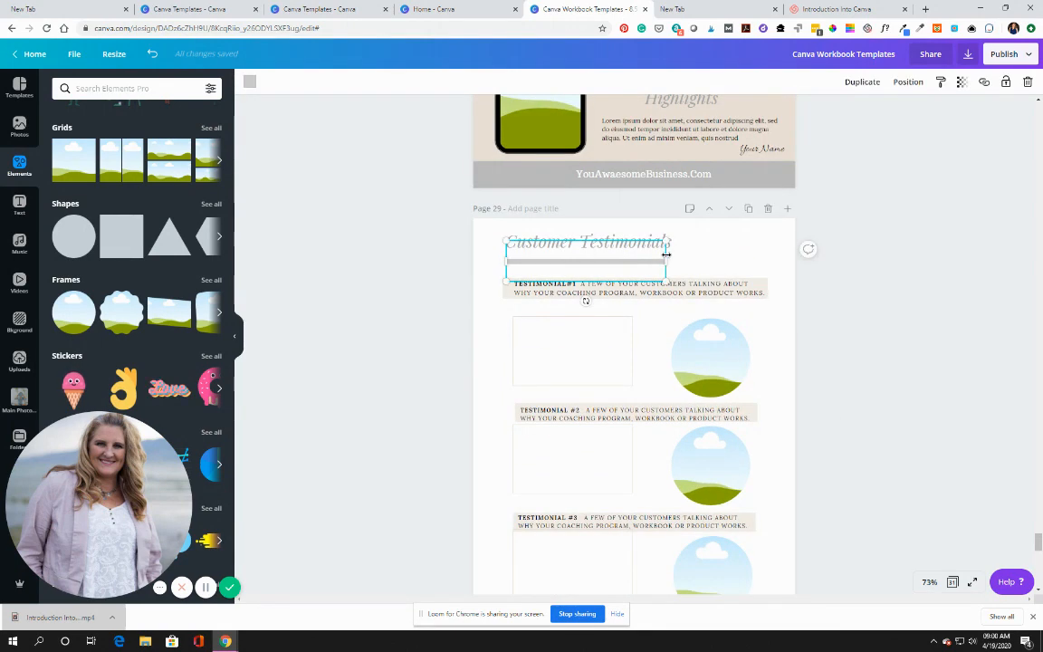
drag(666, 262, 824, 270)
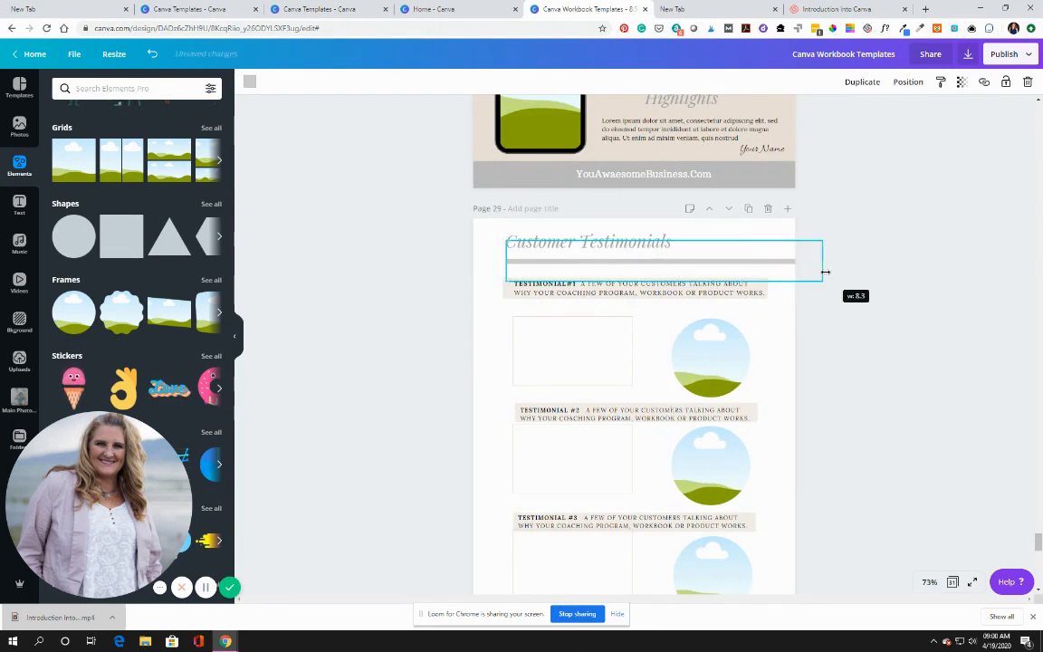
click(868, 321)
- Move the Call To Action page up one place so it comes before the Welcome page
scroll(867, 320, down, 5)
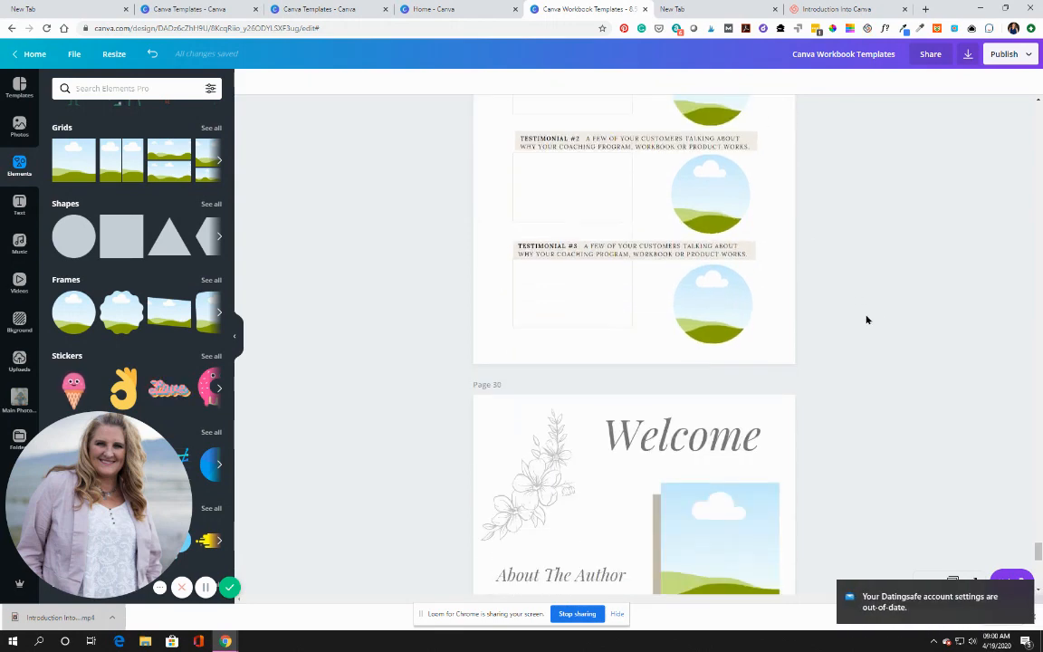
scroll(866, 319, down, 5)
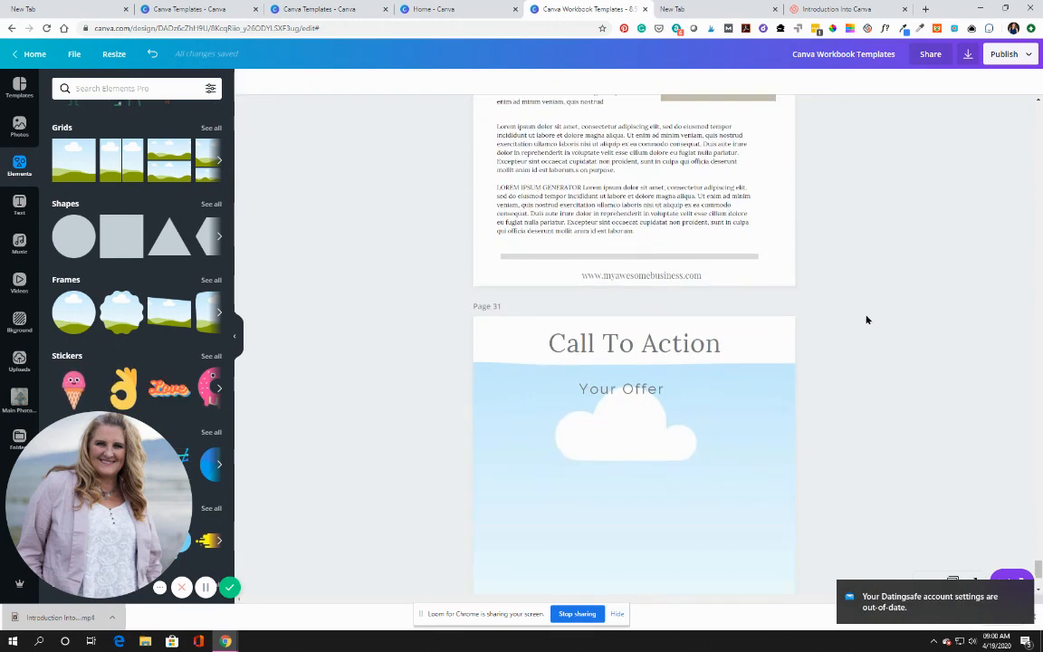
scroll(867, 319, down, 1)
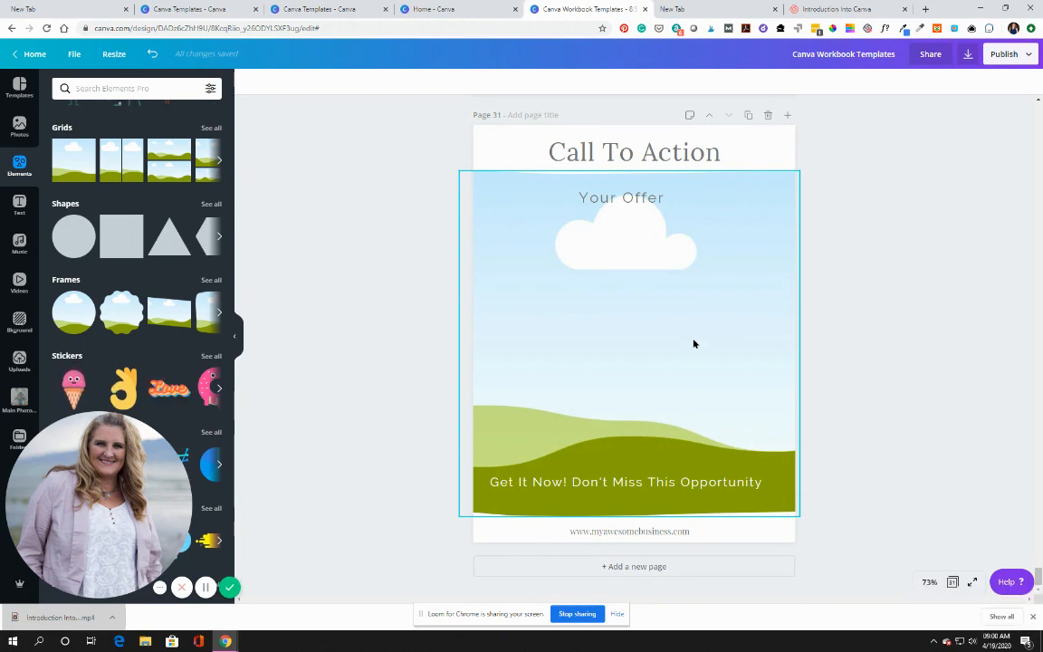
scroll(688, 342, up, 2)
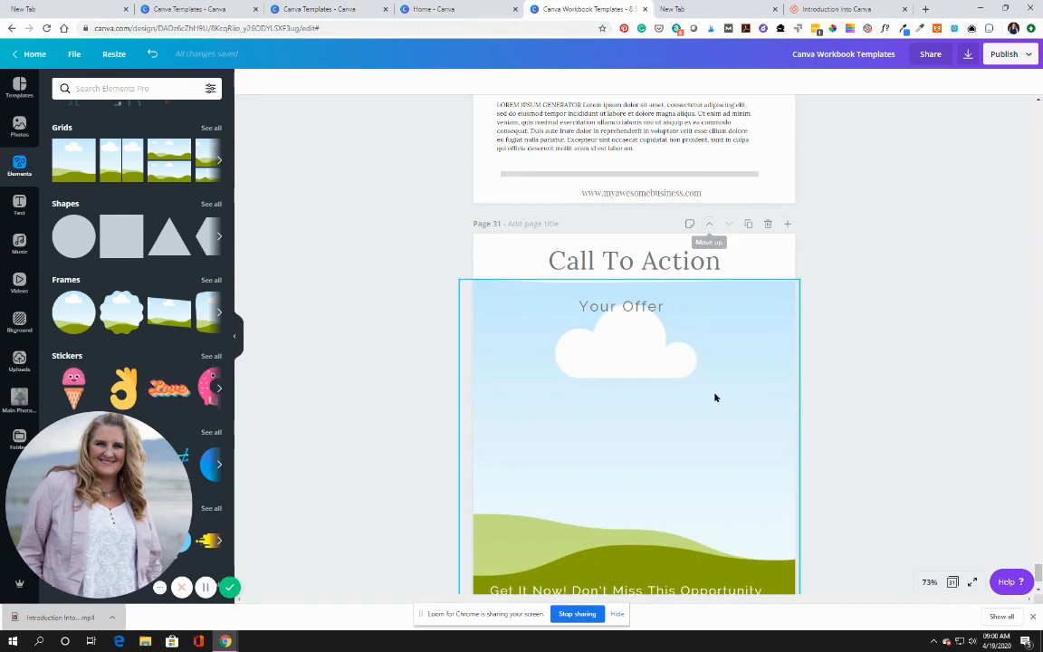
scroll(747, 286, up, 5)
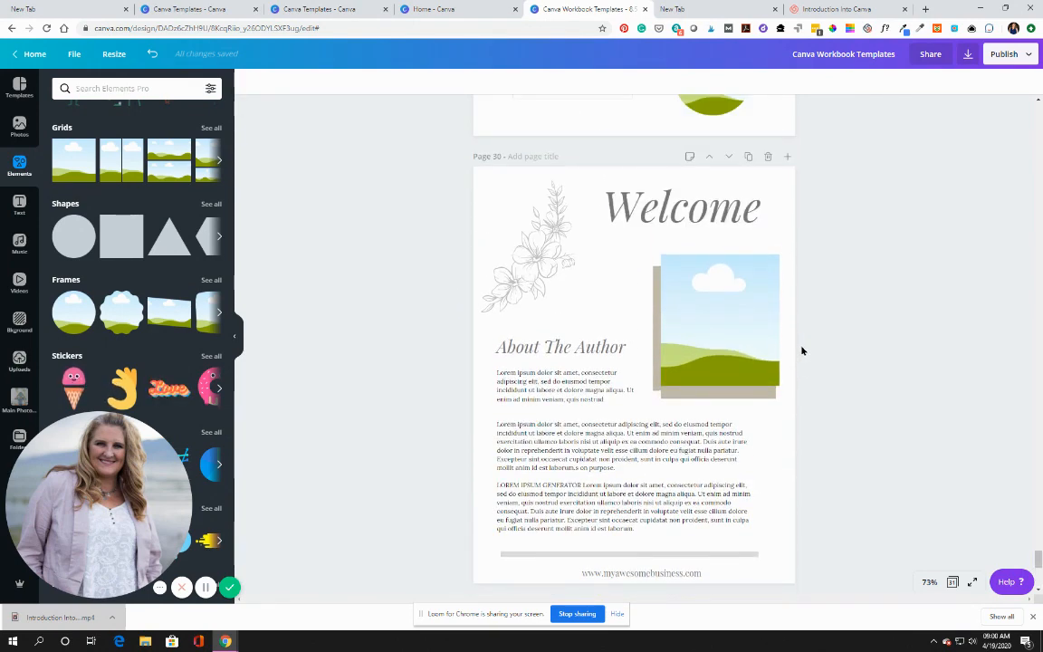
scroll(801, 351, down, 4)
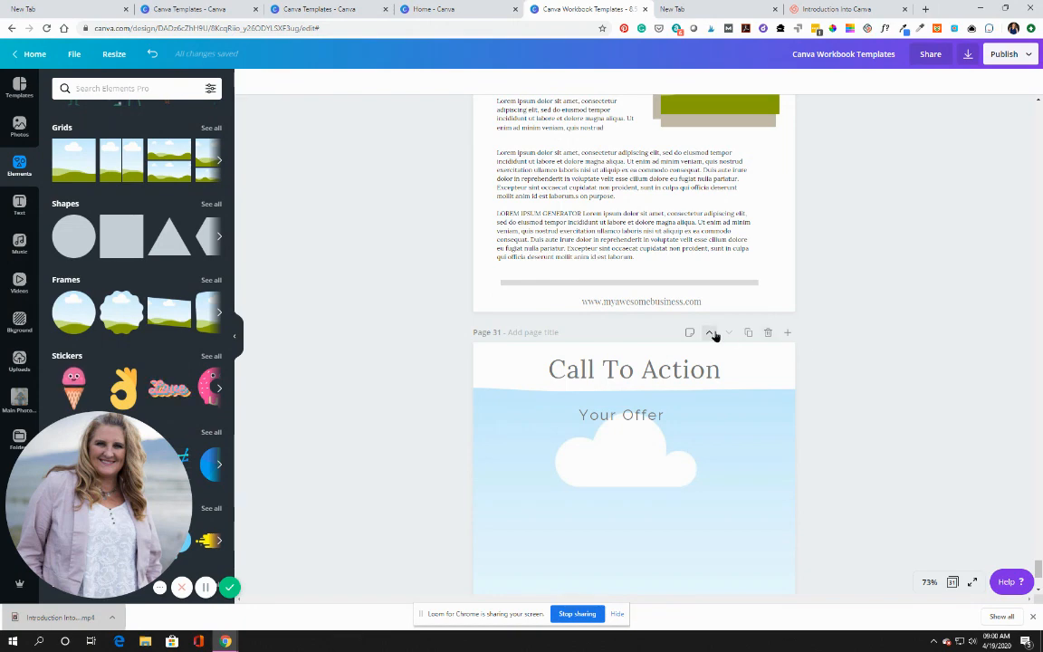
click(711, 336)
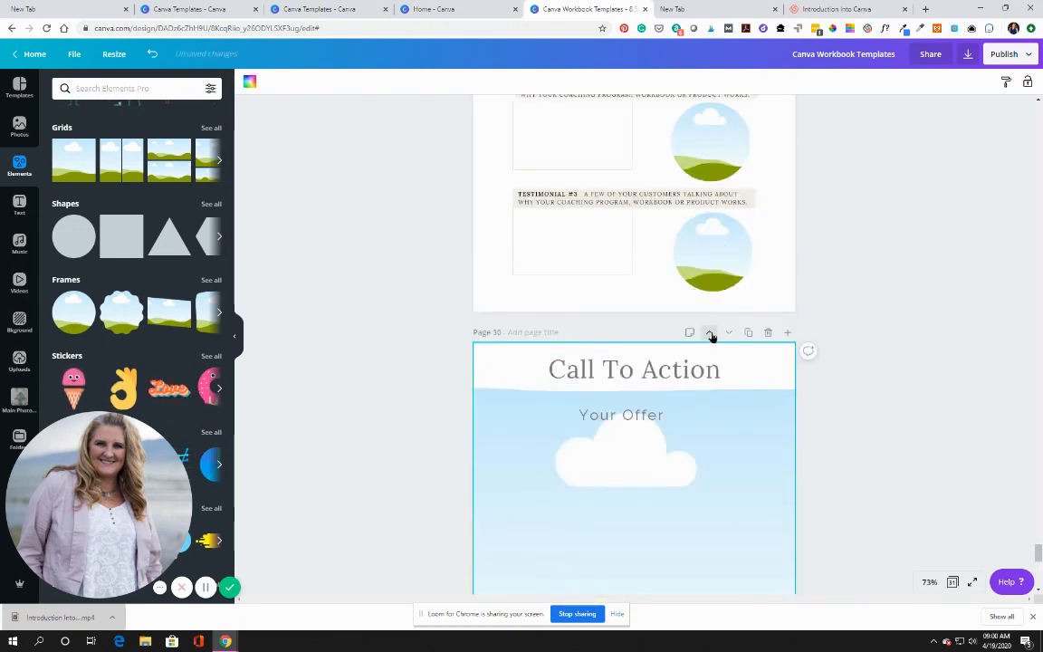
scroll(716, 336, down, 2)
scroll(715, 336, up, 3)
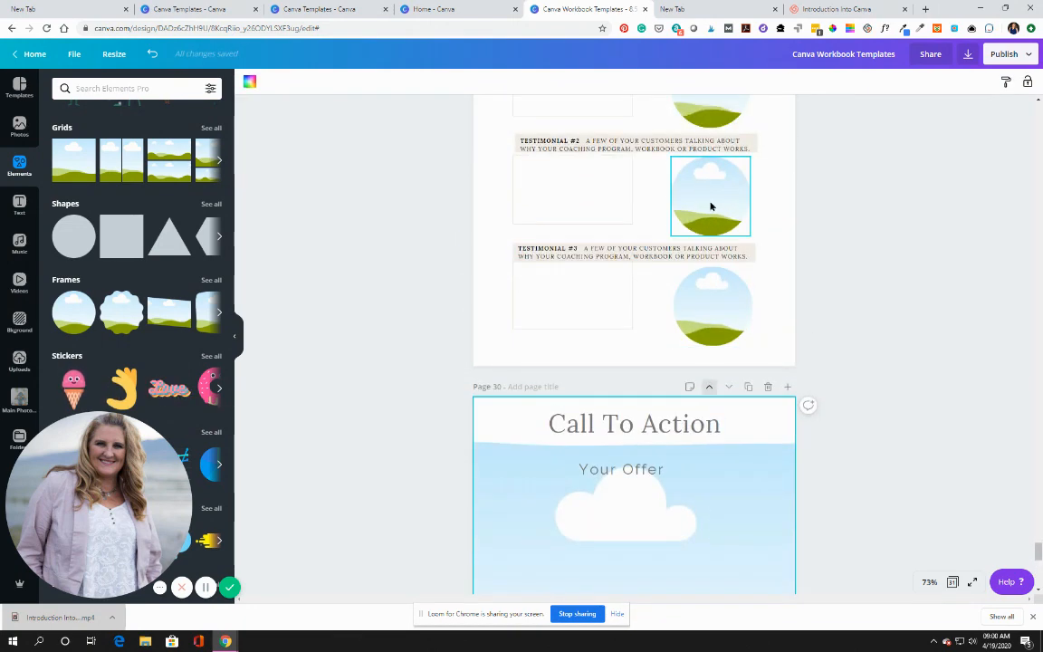
scroll(710, 205, up, 2)
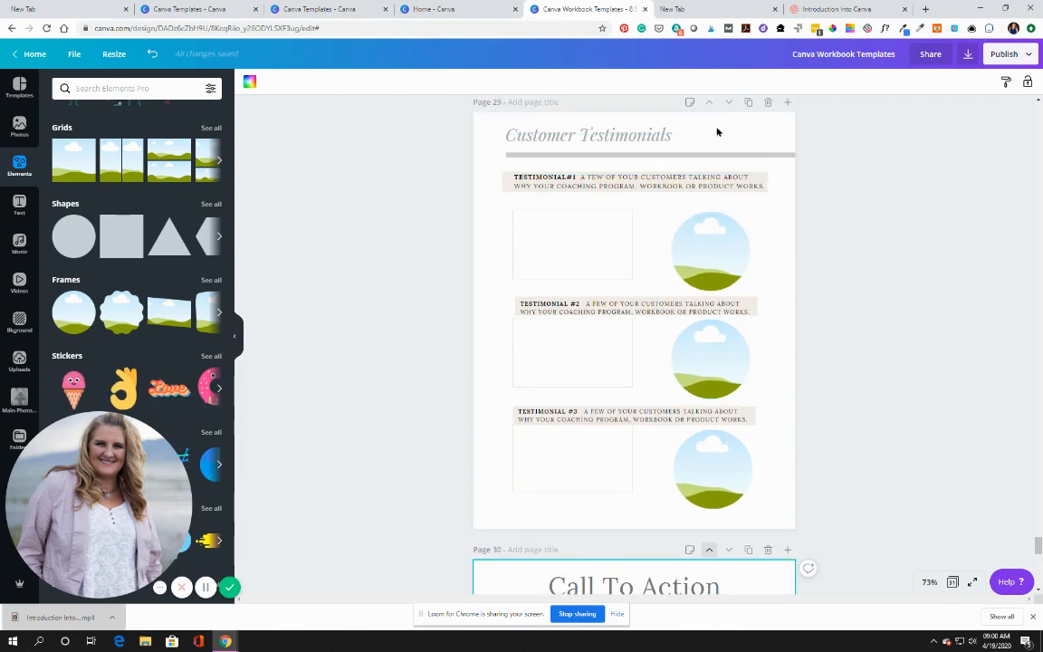
- Duplicate the Call To Action page on page 30
scroll(717, 132, down, 3)
scroll(751, 411, down, 3)
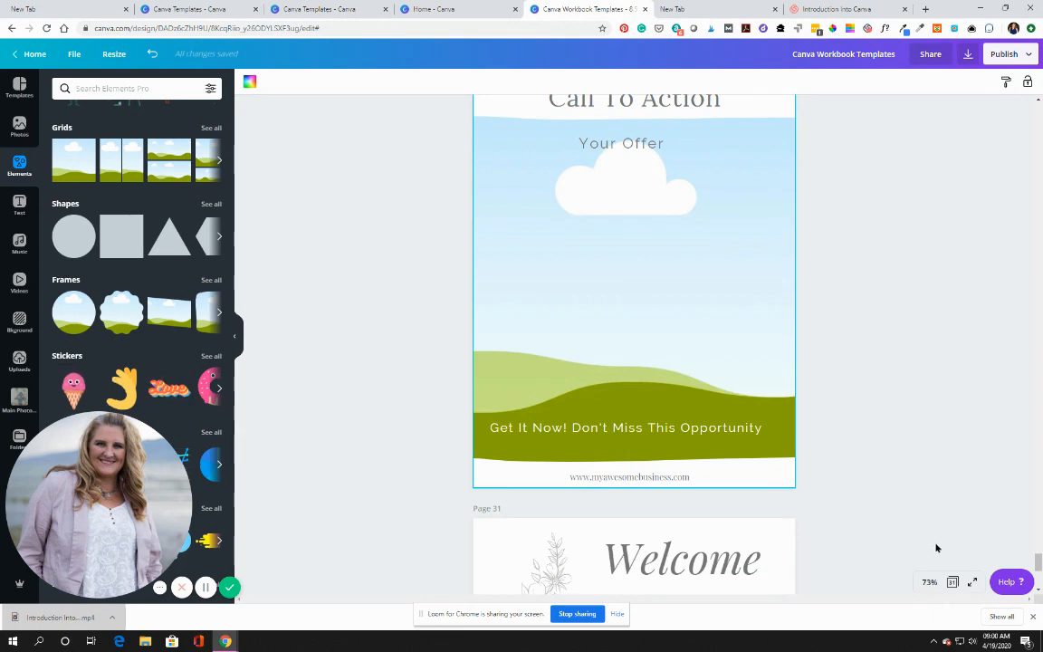
scroll(793, 513, down, 3)
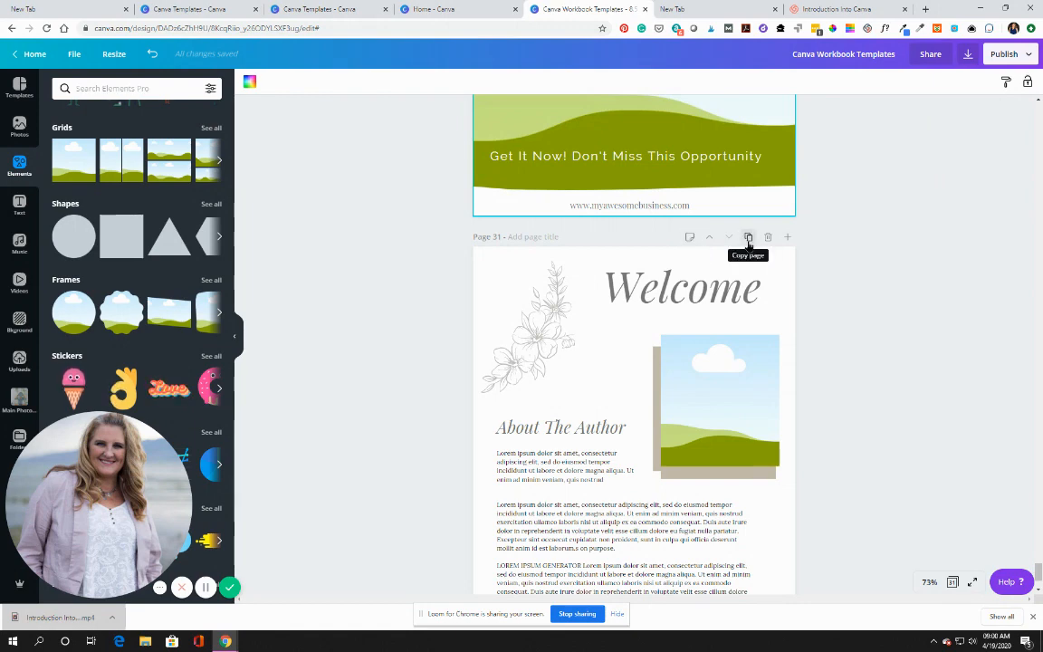
scroll(748, 243, up, 4)
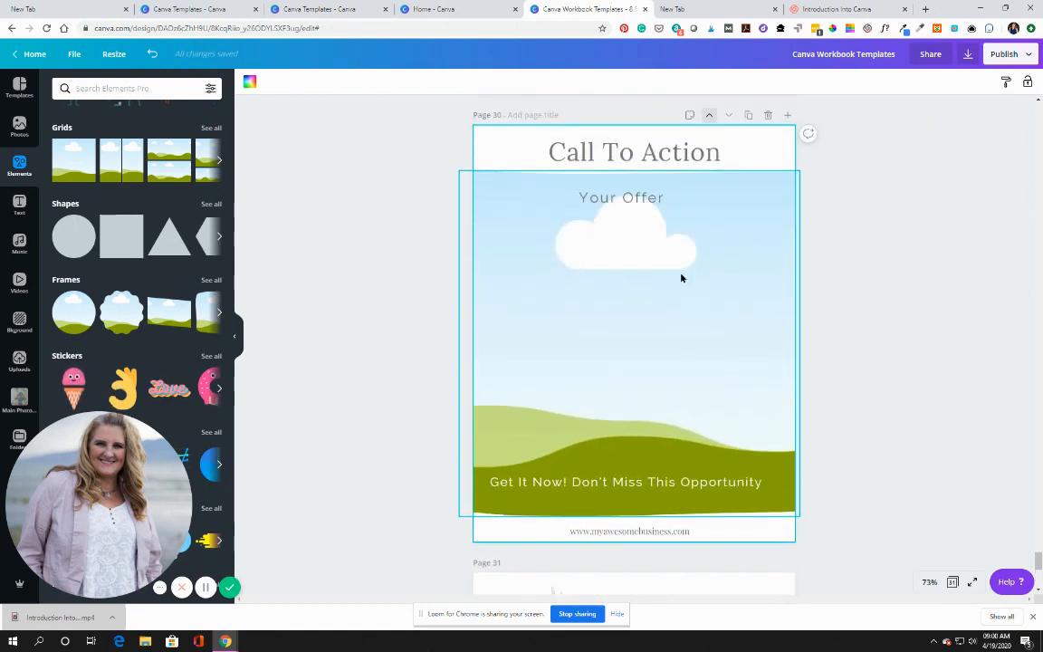
click(749, 118)
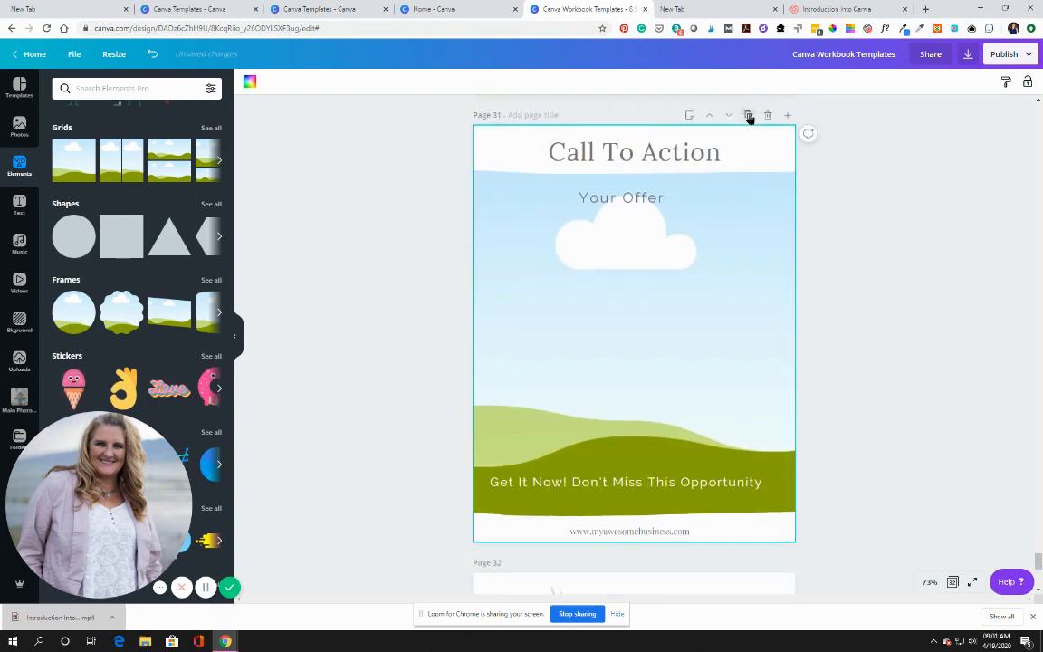
scroll(687, 257, down, 10)
scroll(690, 255, up, 10)
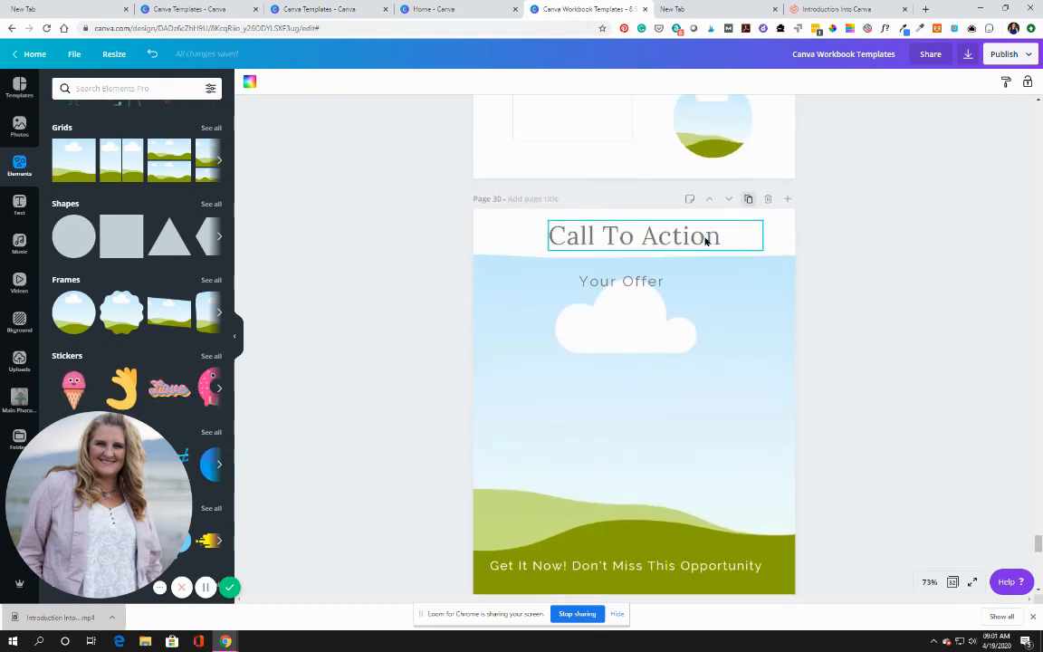
scroll(706, 238, down, 2)
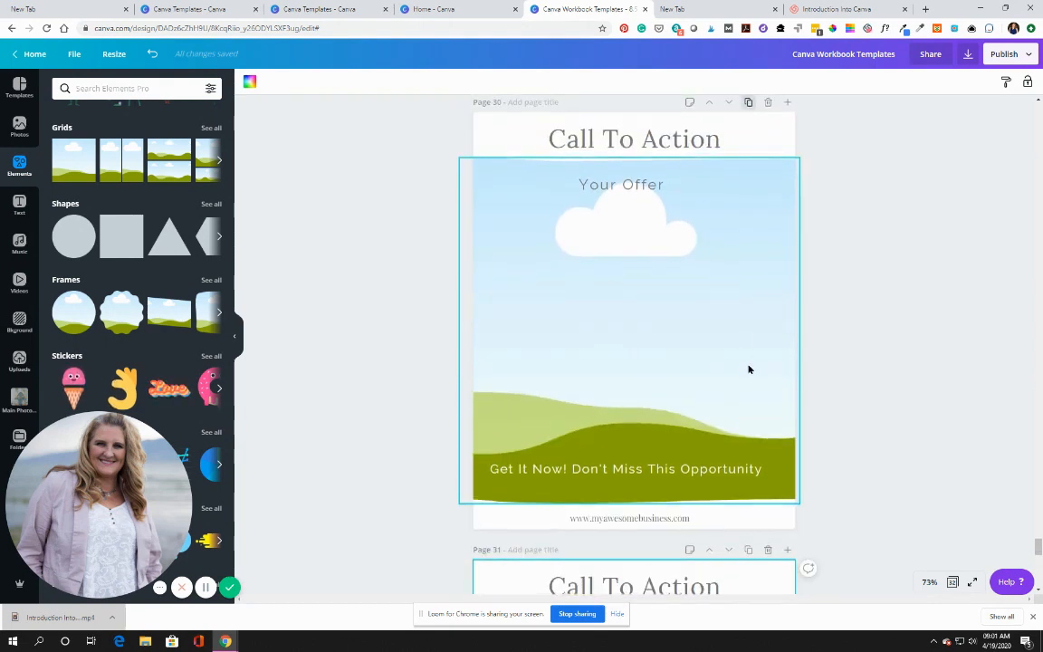
- Move the first Call To Action page up one place so it comes before the Customer Testimonials page
click(783, 298)
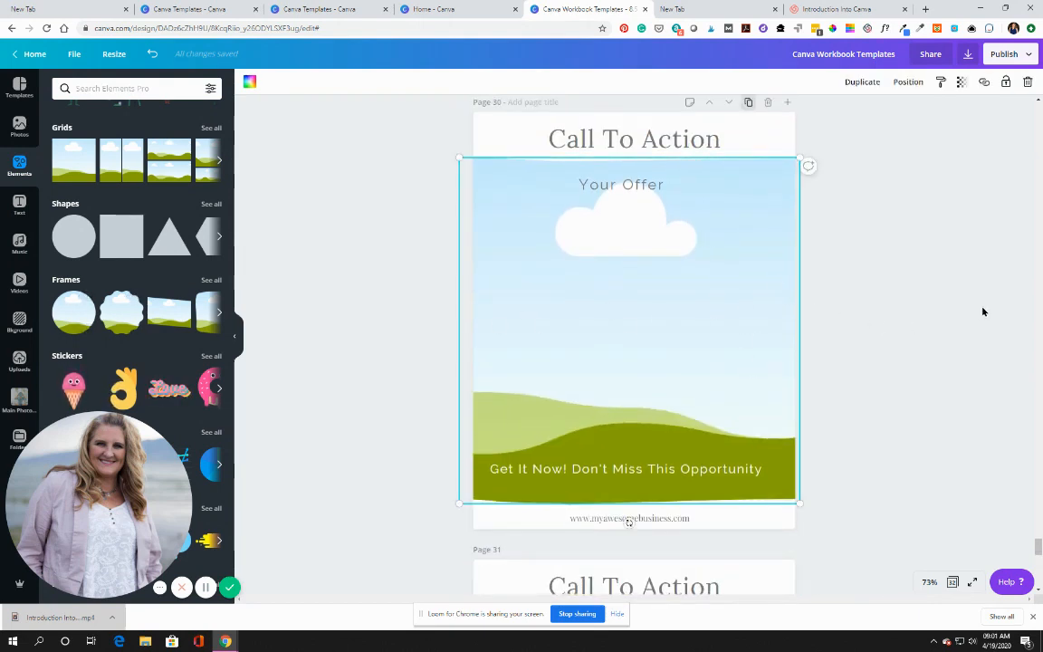
scroll(916, 309, up, 4)
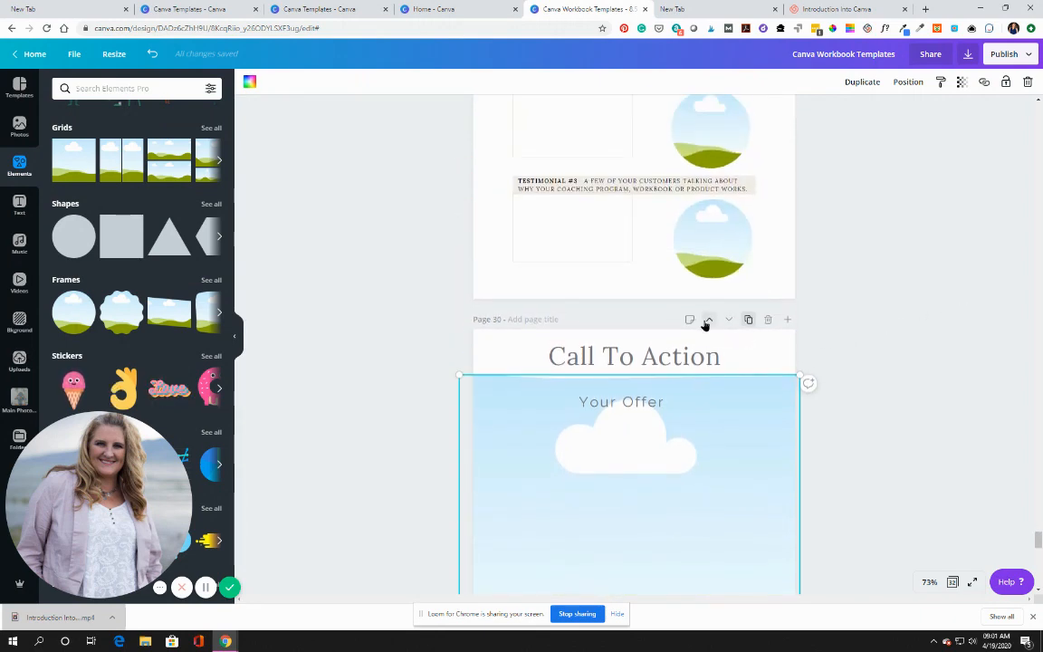
click(709, 319)
scroll(710, 321, up, 5)
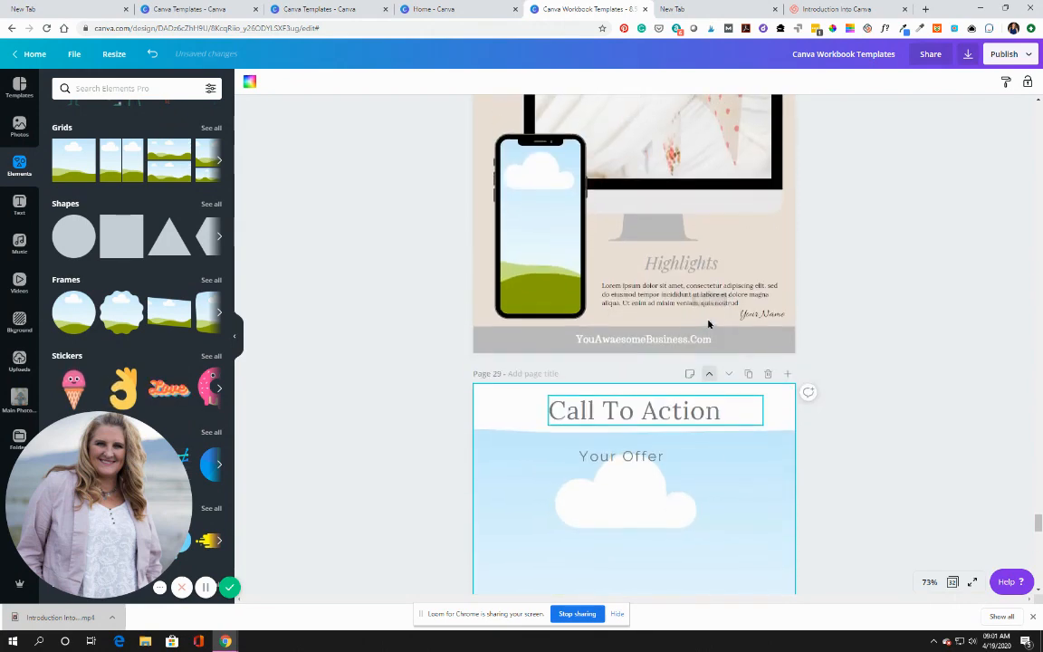
- Open the design notes of the Call To Action page on page 29 and close them without adding anything
scroll(712, 320, down, 4)
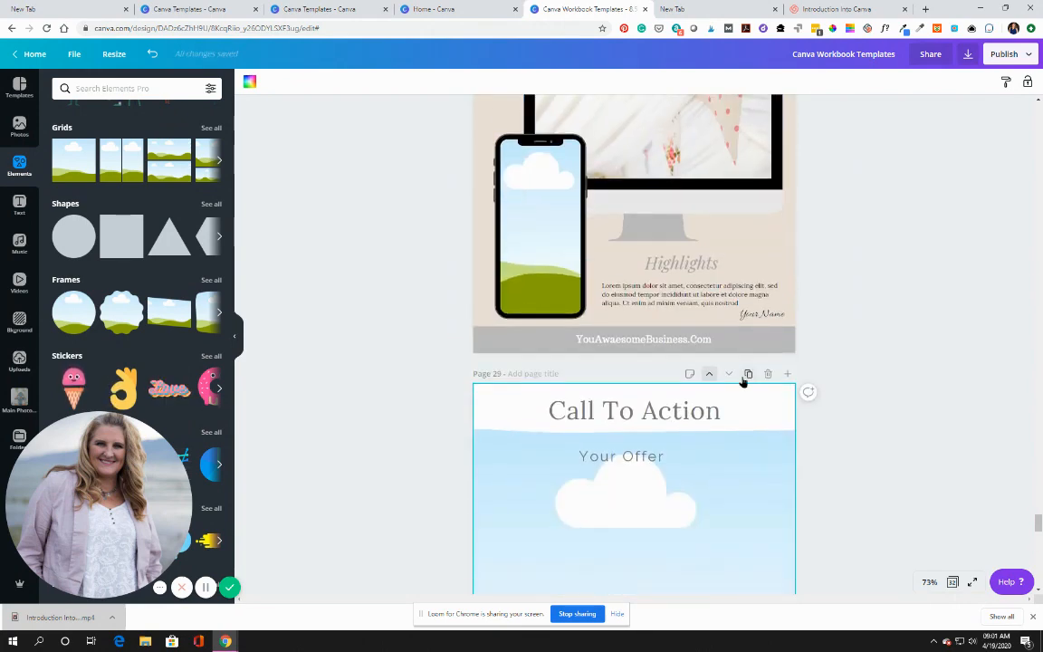
click(690, 375)
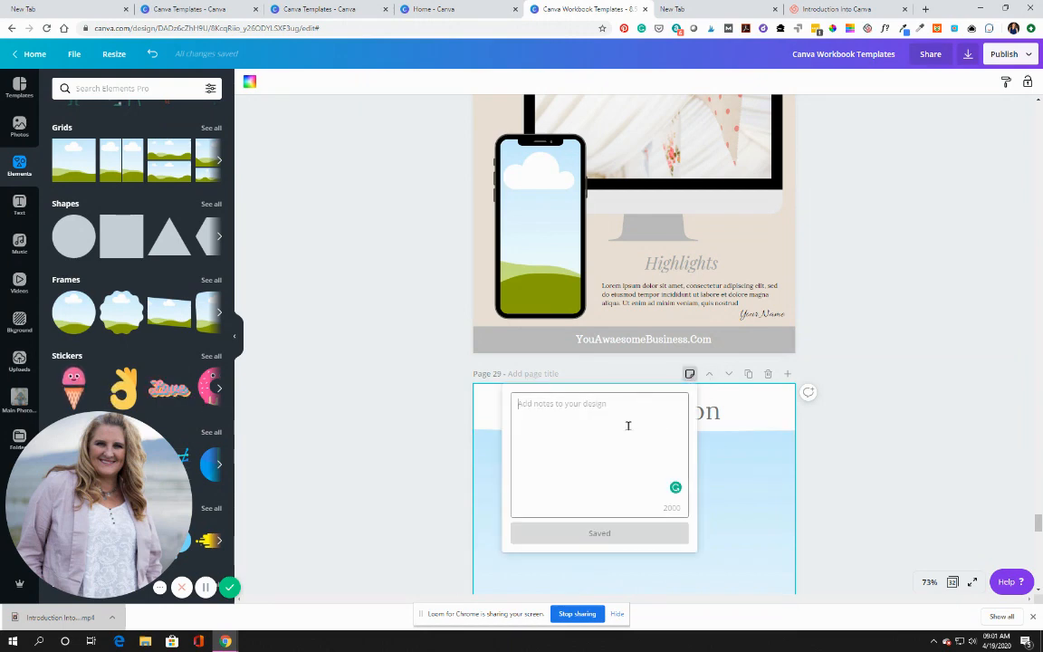
click(911, 423)
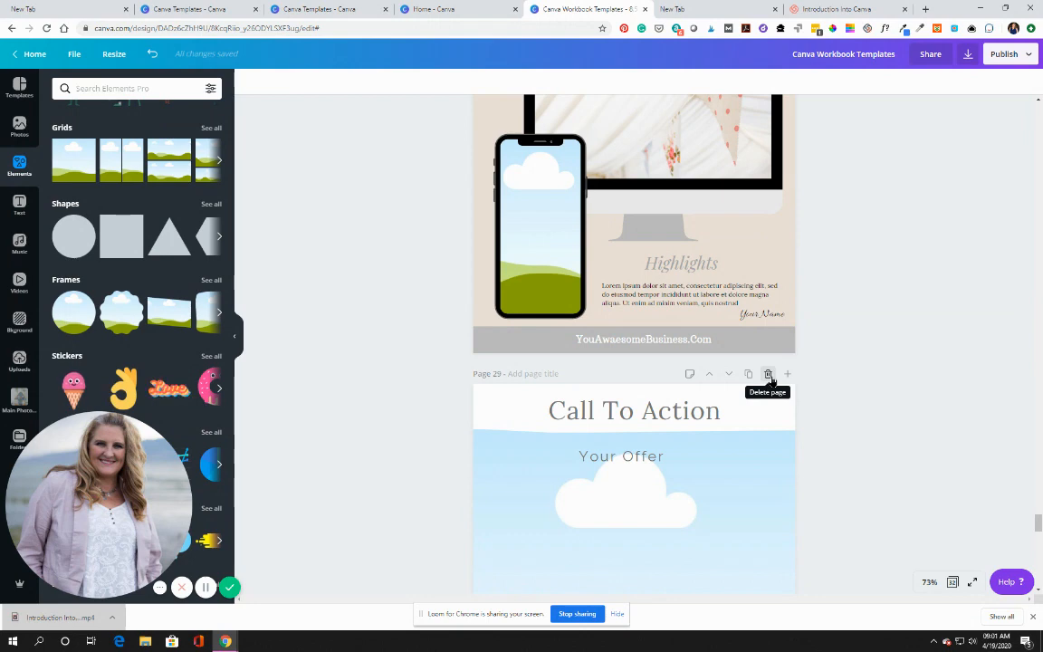
- Delete the extra Call To Action page on page 29, before the Customer Testimonials page
scroll(772, 379, down, 5)
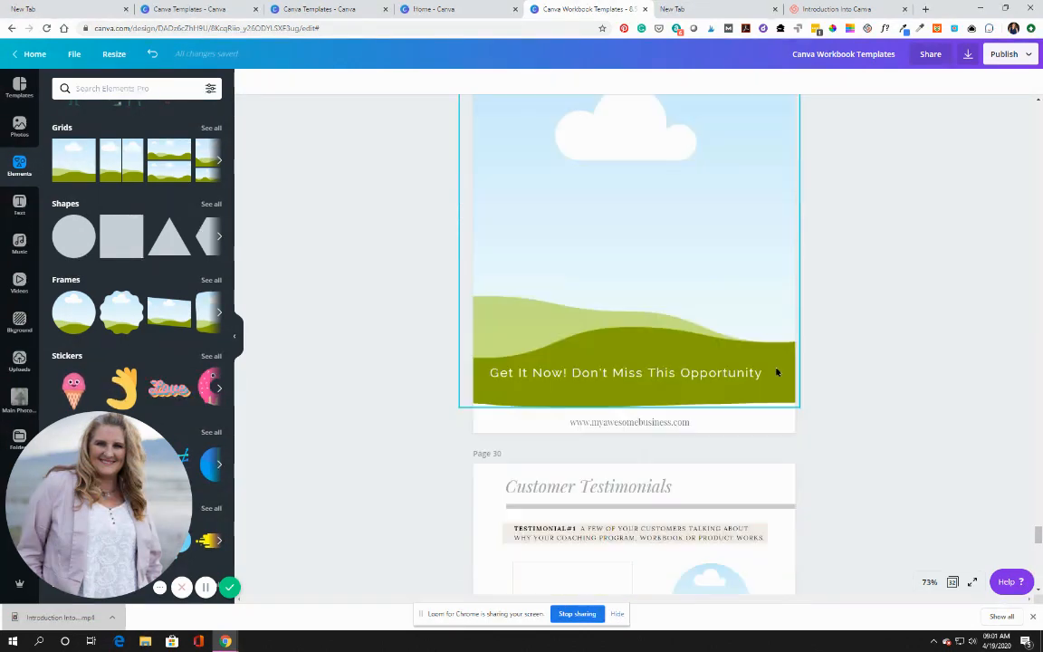
scroll(777, 370, up, 4)
scroll(779, 367, down, 4)
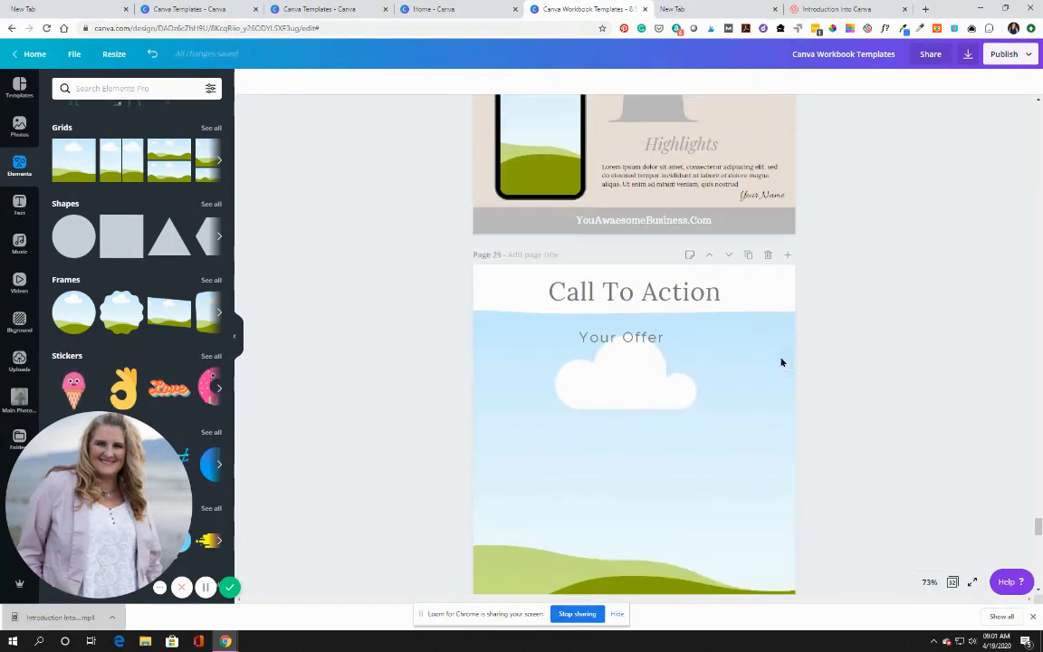
scroll(781, 358, down, 6)
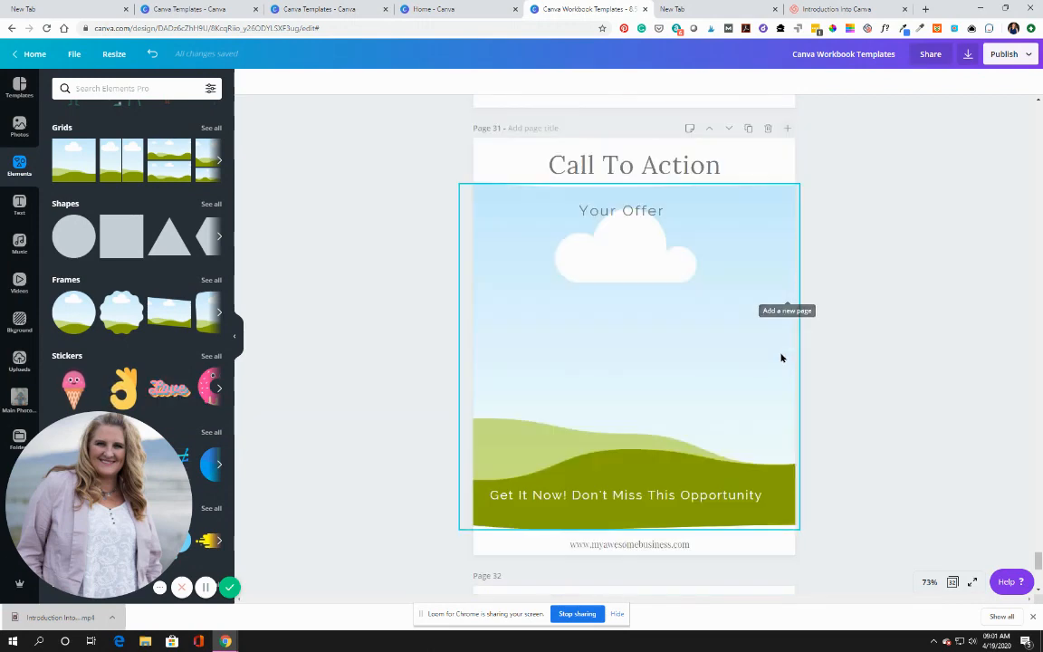
scroll(782, 358, up, 1)
scroll(782, 357, up, 10)
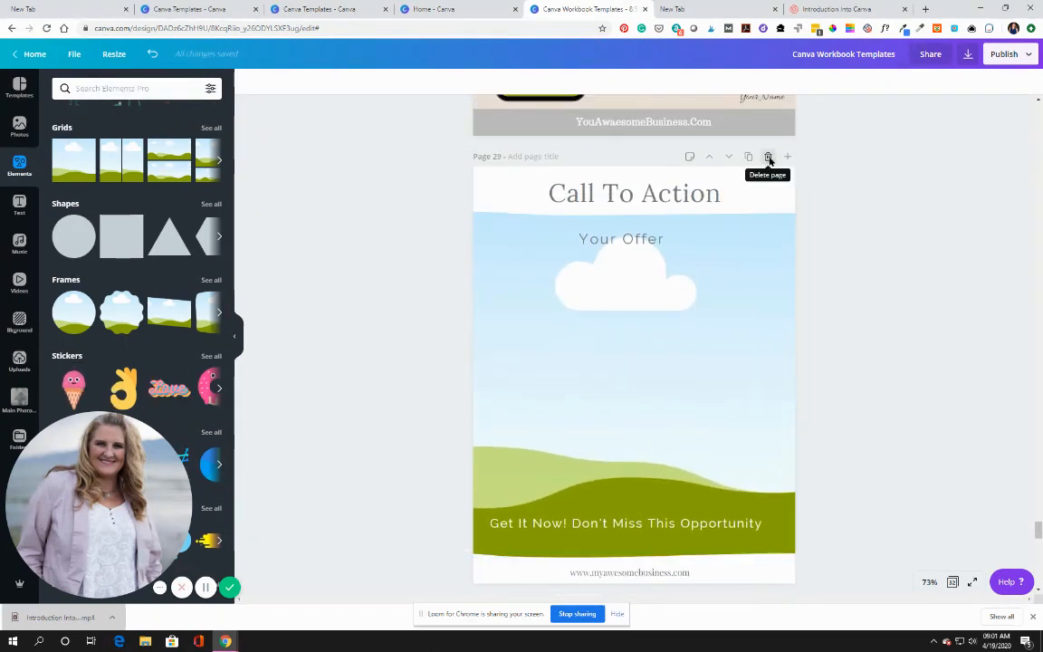
click(769, 158)
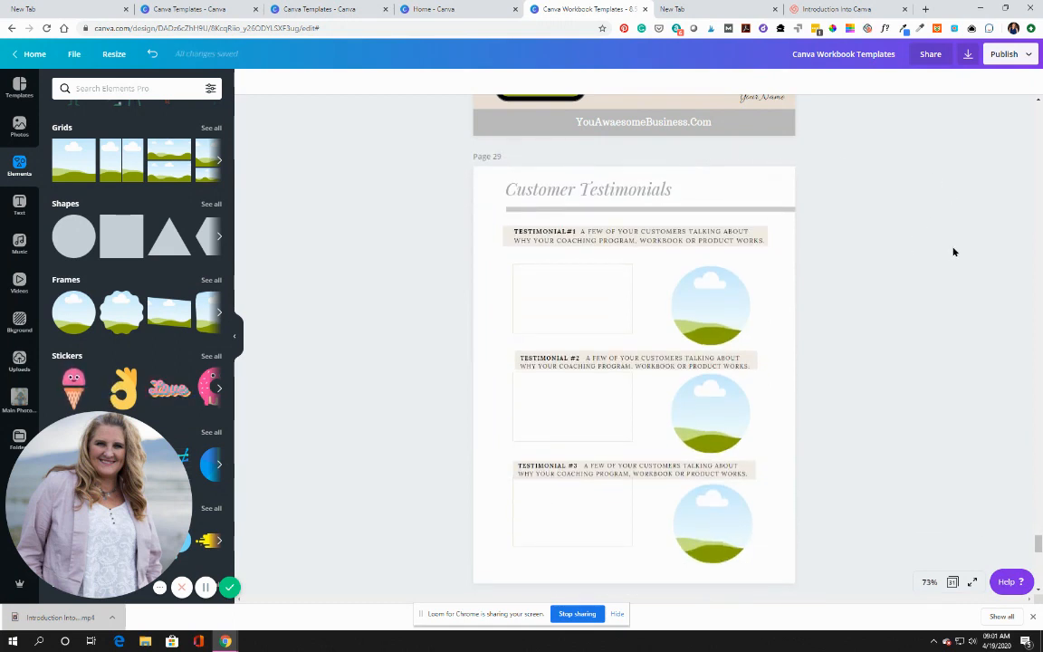
- Open the page manager and look through the thumbnails of all workbook pages
scroll(954, 252, up, 3)
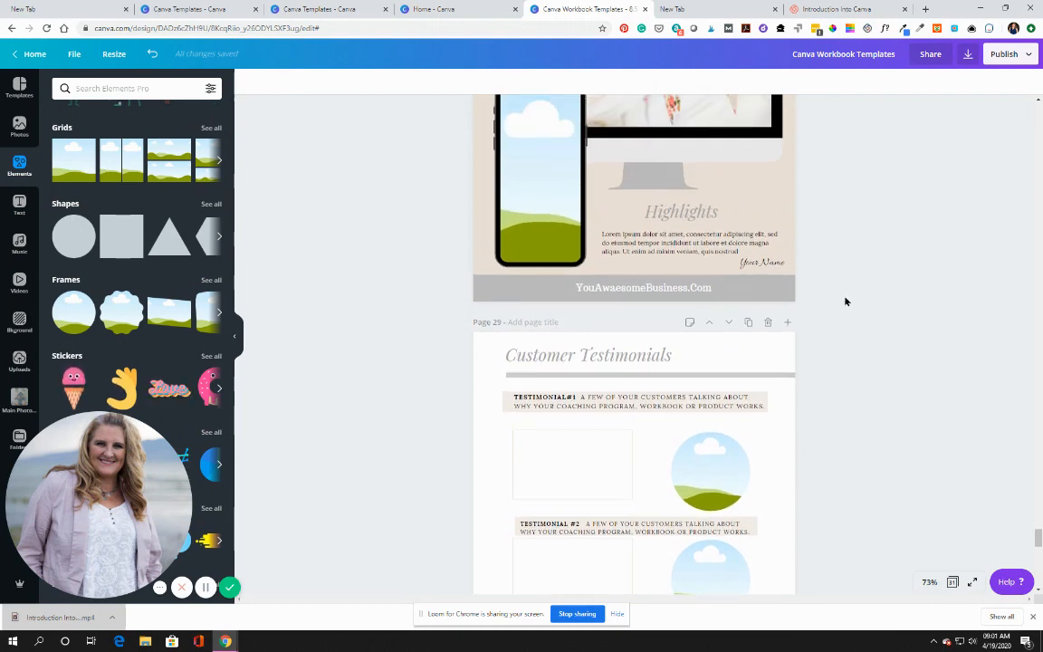
scroll(846, 302, up, 5)
scroll(846, 302, up, 1)
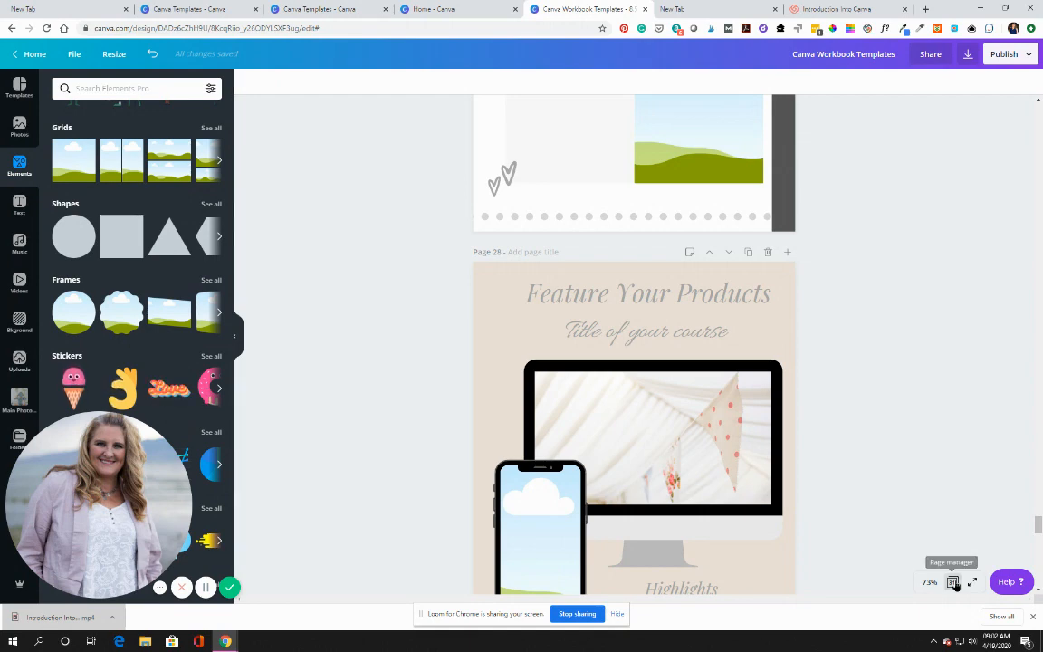
click(953, 582)
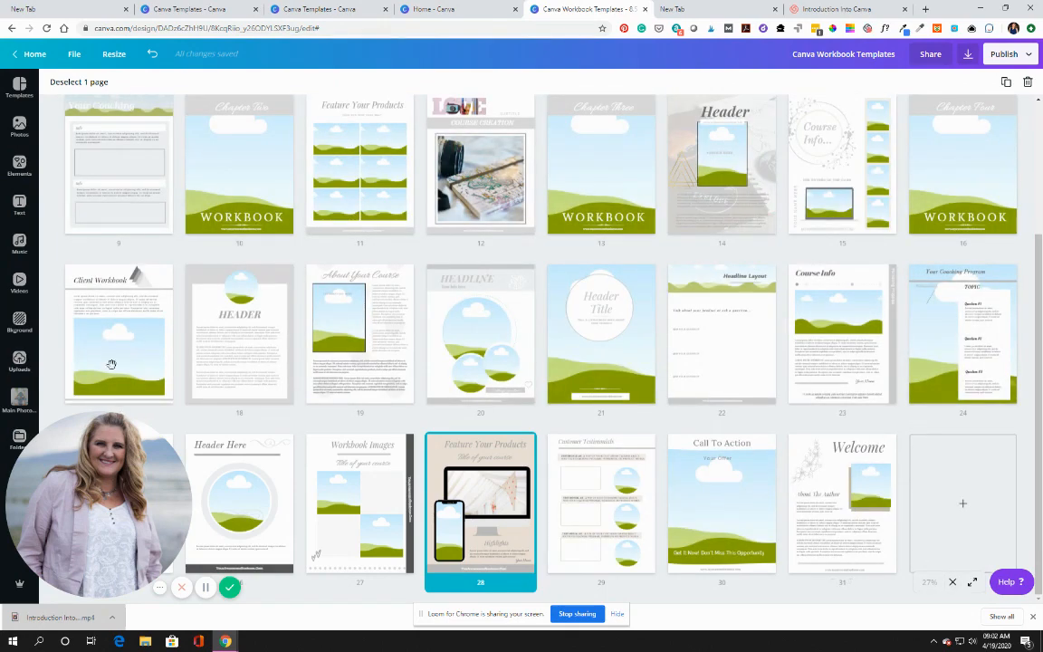
scroll(446, 372, up, 2)
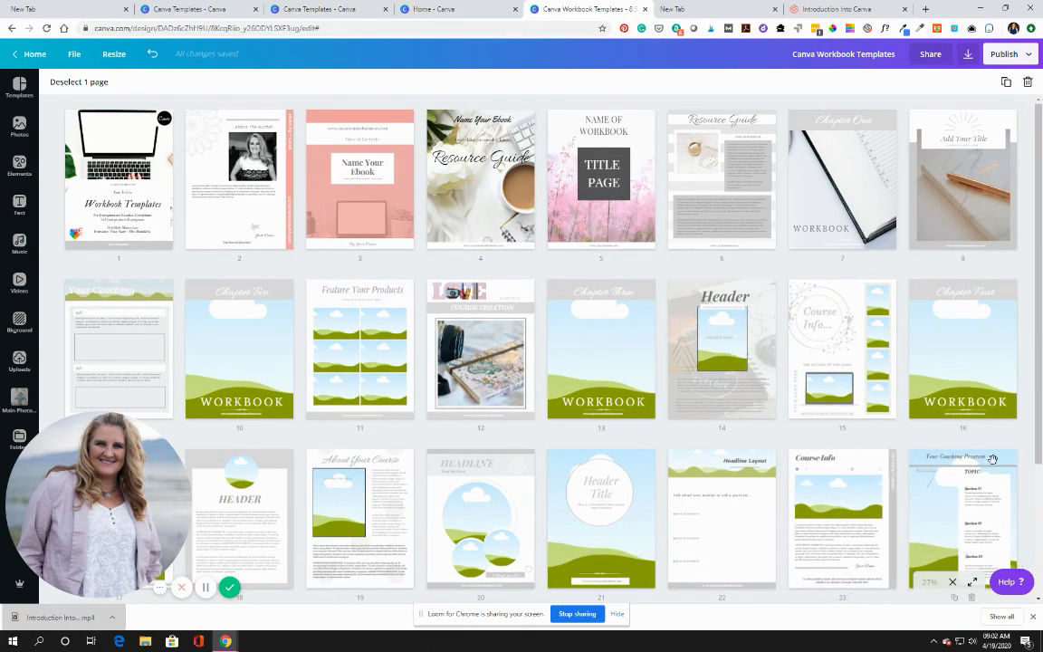
scroll(992, 460, down, 2)
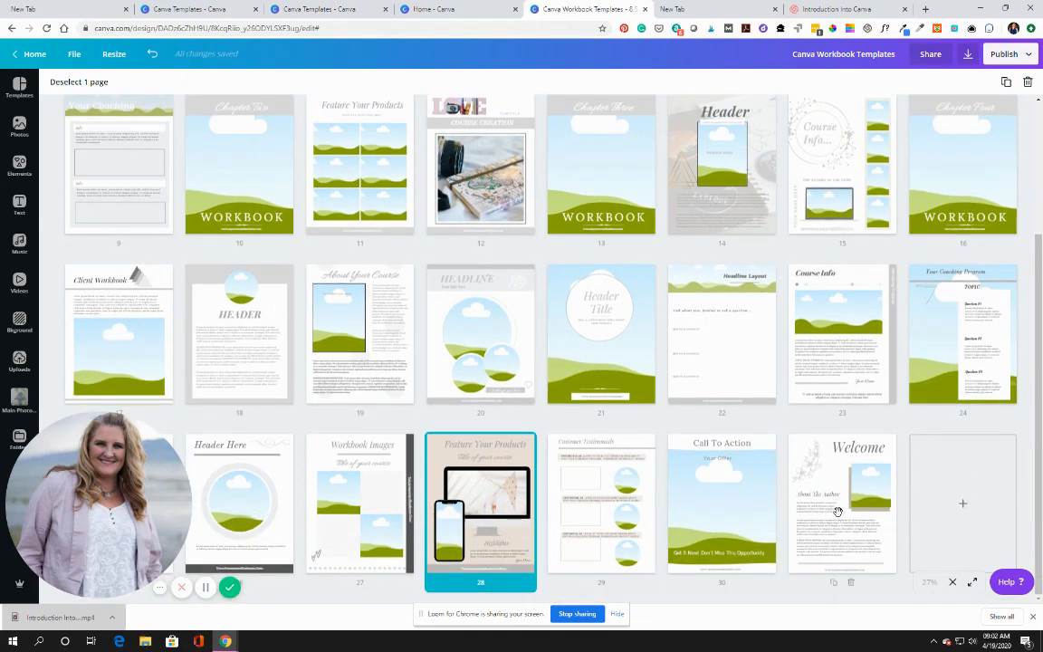
- Move the Welcome page to position 21 and the Header Title page to position 29, just before Customer Testimonials
drag(798, 512, 605, 329)
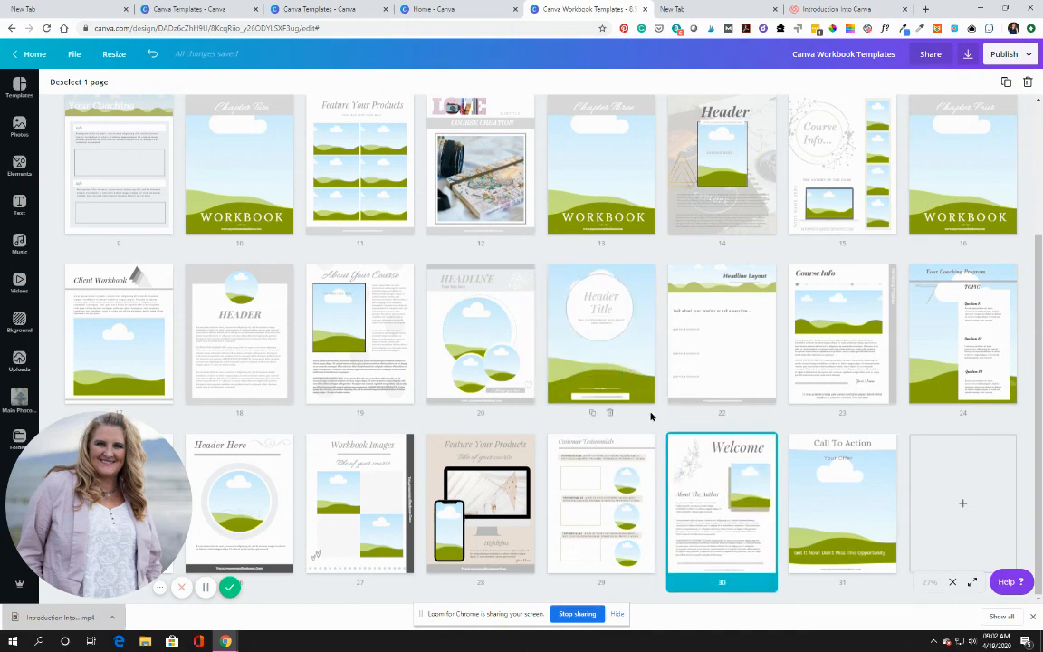
drag(716, 516, 553, 344)
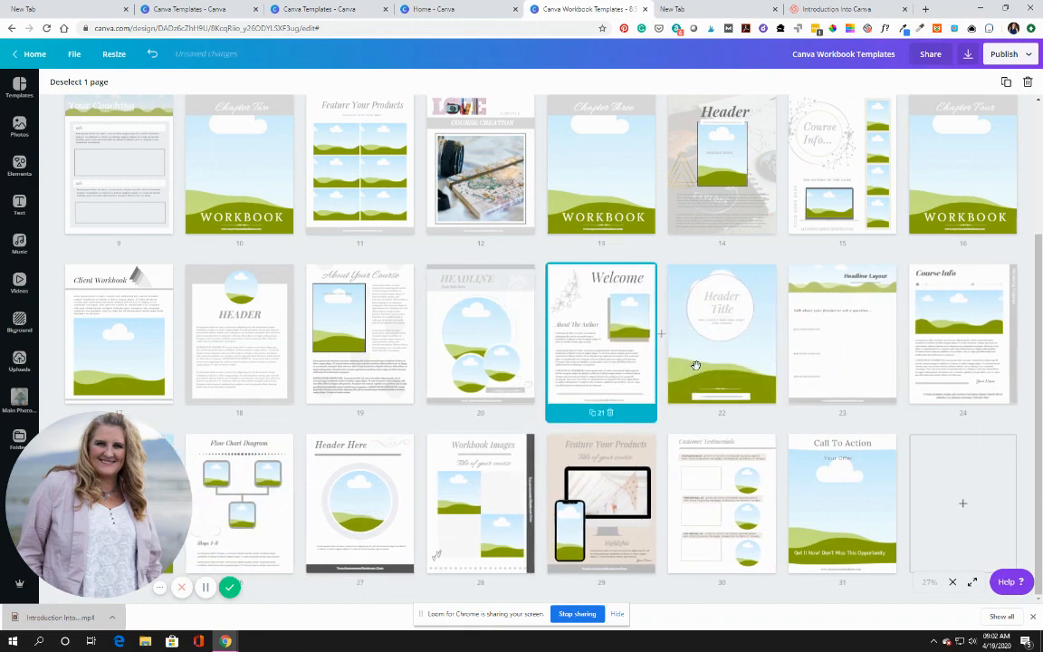
mouse_move(730, 360)
mouse_down()
mouse_move(817, 514)
mouse_move(720, 524)
mouse_move(727, 356)
mouse_move(660, 495)
mouse_move(610, 525)
mouse_move(644, 523)
mouse_up()
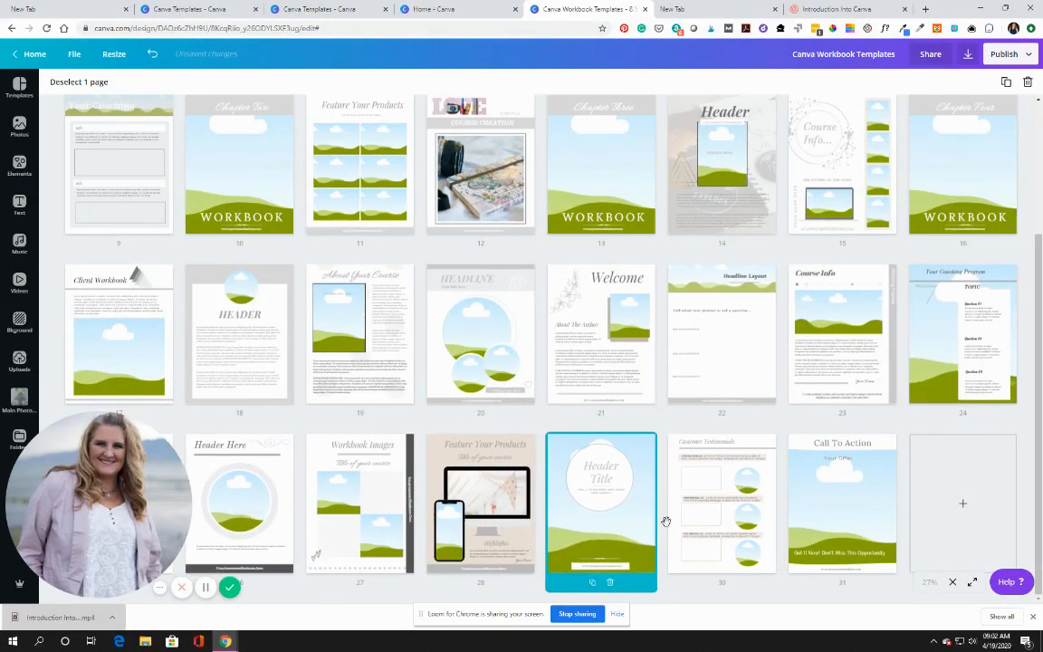
- Select pages 6 to 8 (Resource Guide, Chapter One and Add Your Title) together and duplicate them
scroll(726, 455, up, 3)
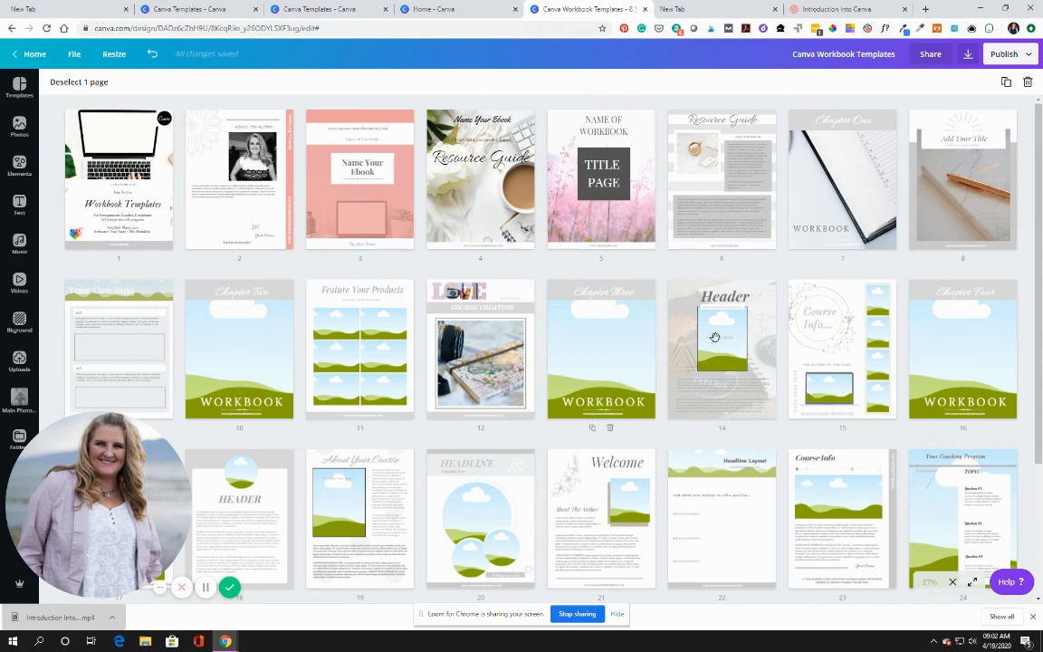
drag(1034, 258, 664, 103)
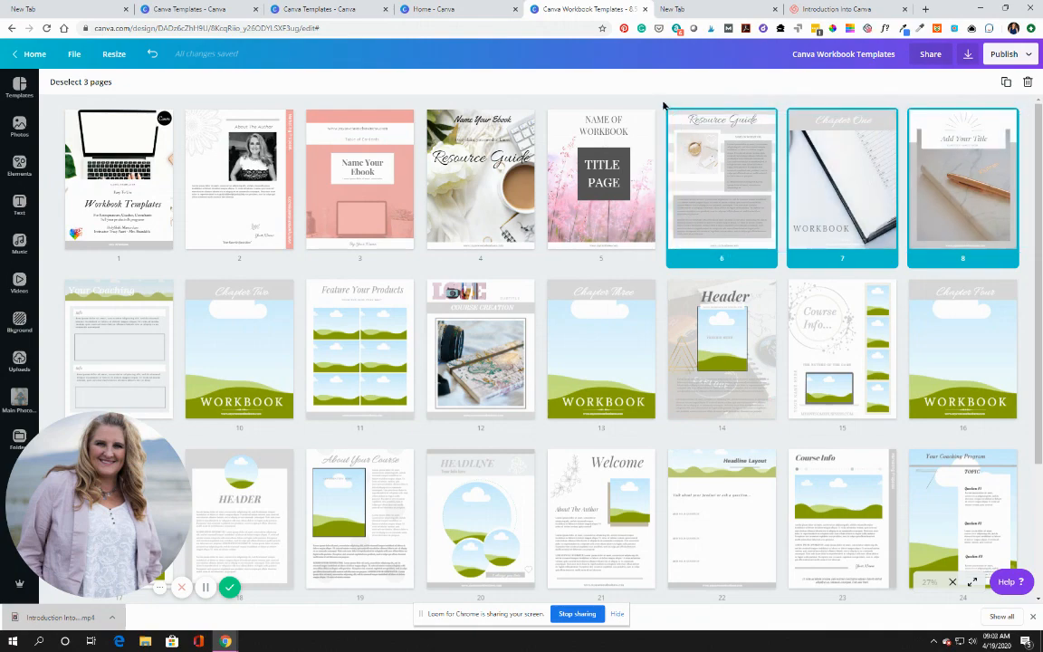
click(1007, 84)
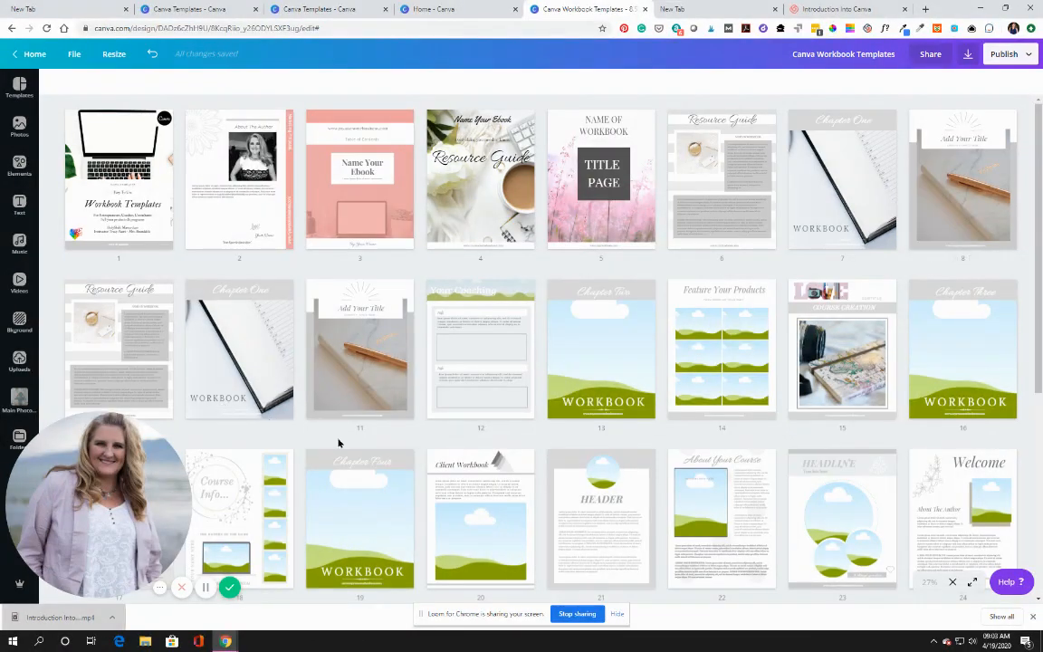
- Try to move the three copied pages 9 to 11 together to the Welcome page's place at position 24
drag(401, 429, 66, 283)
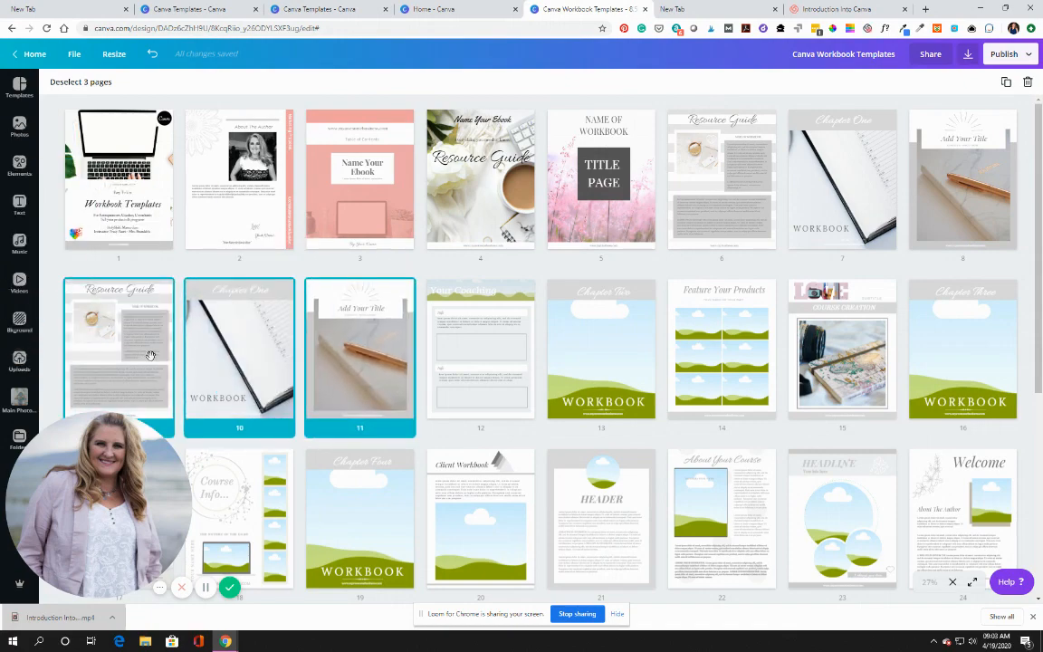
drag(150, 355, 972, 501)
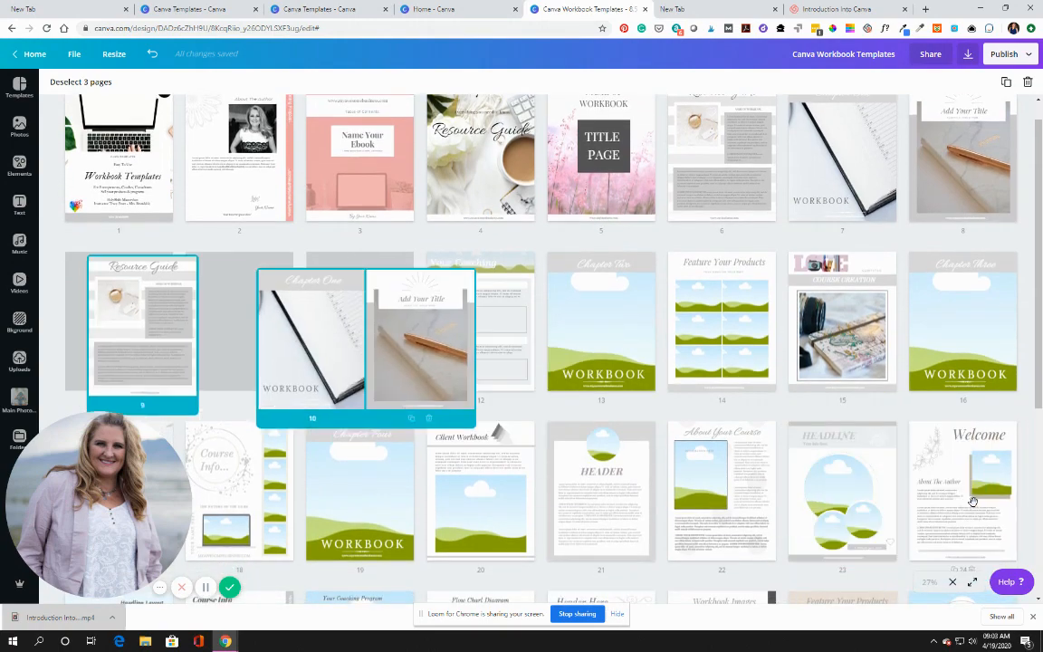
- Try to move pages 9 to 13 as a group further down the workbook, and clear the page selection
drag(417, 409, 655, 349)
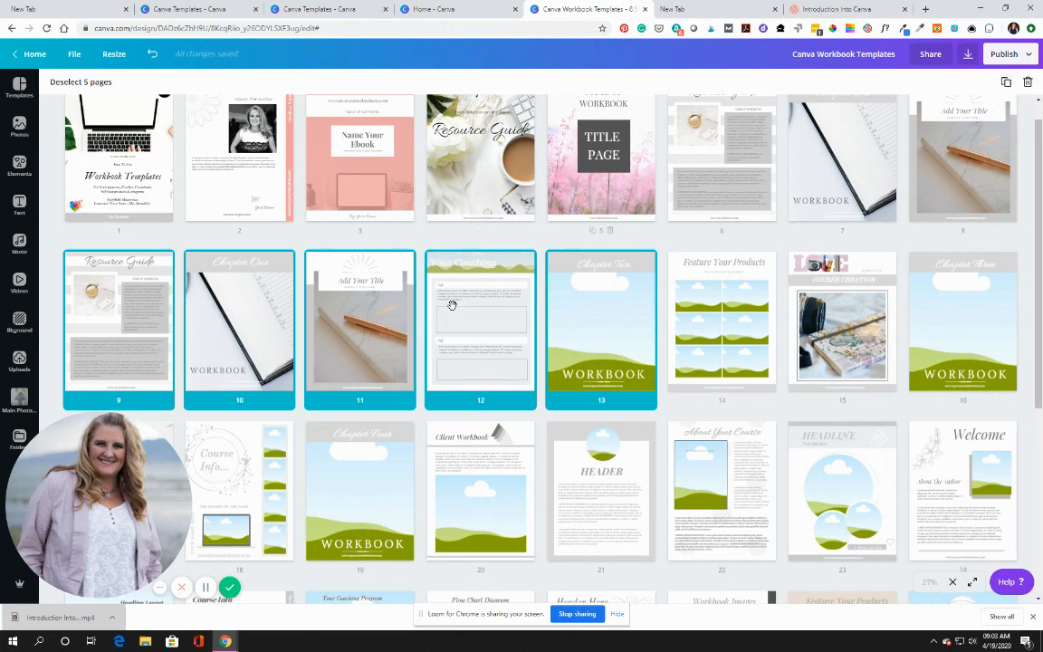
drag(471, 326, 966, 451)
scroll(846, 463, down, 2)
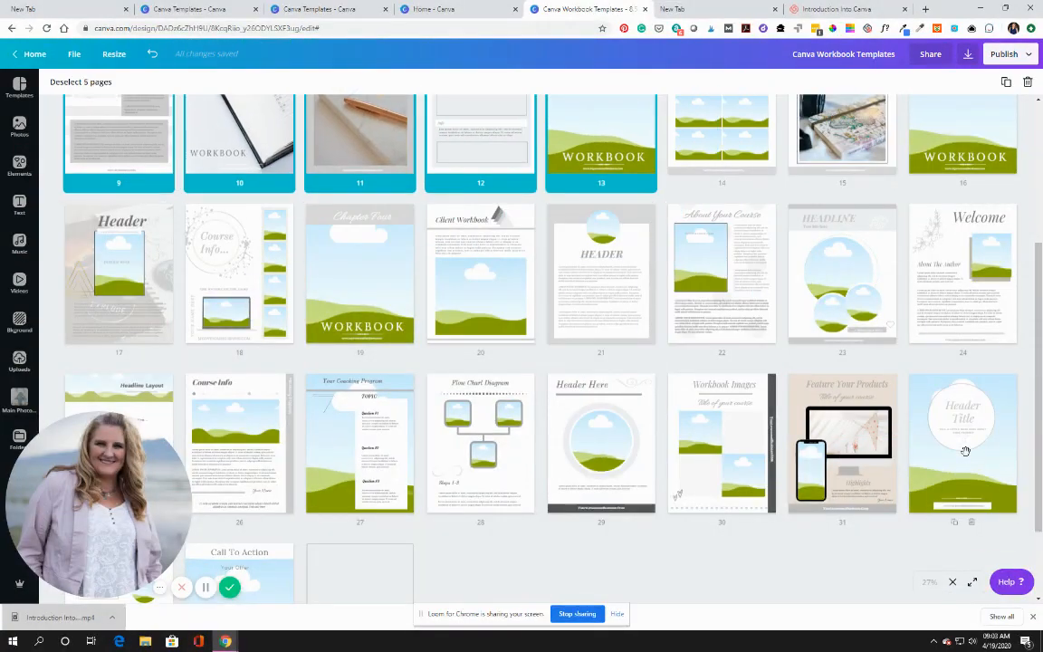
scroll(937, 442, up, 1)
scroll(938, 442, down, 3)
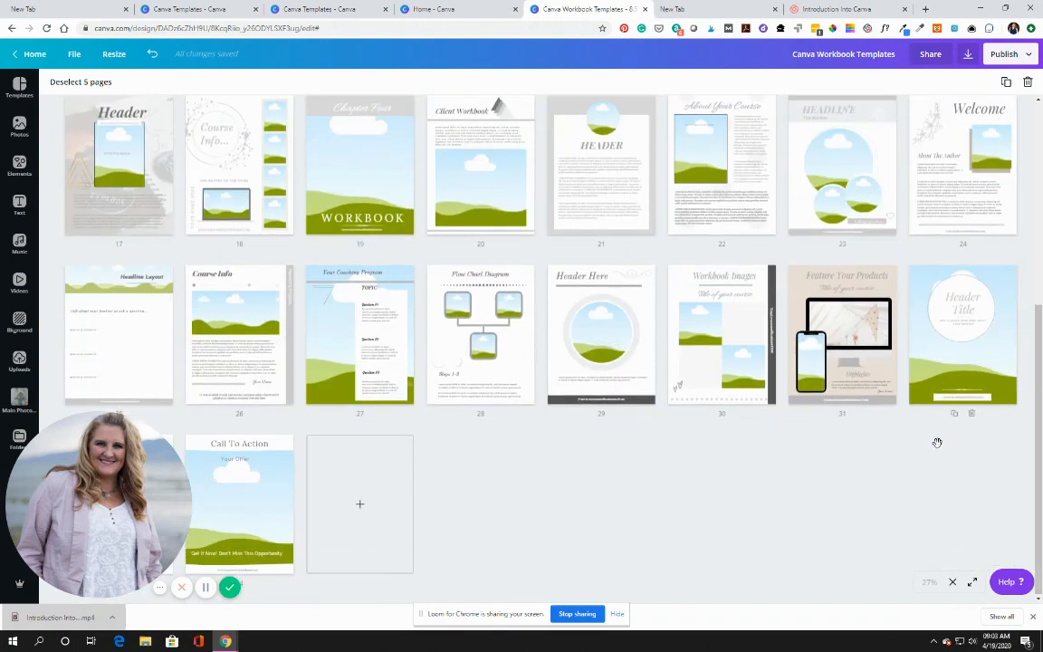
scroll(873, 426, up, 4)
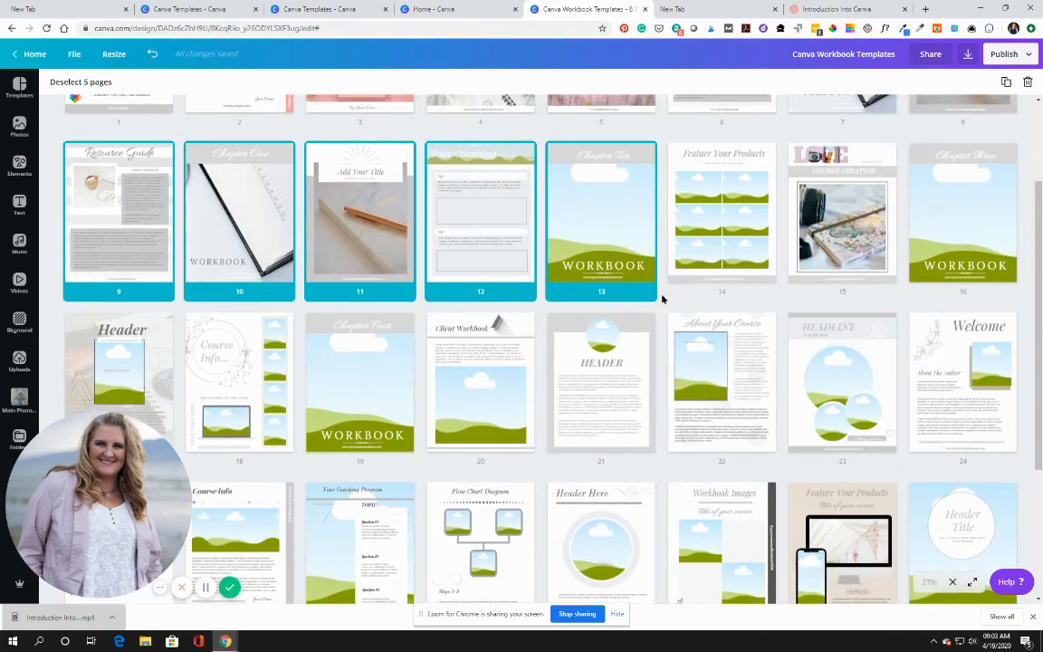
click(663, 299)
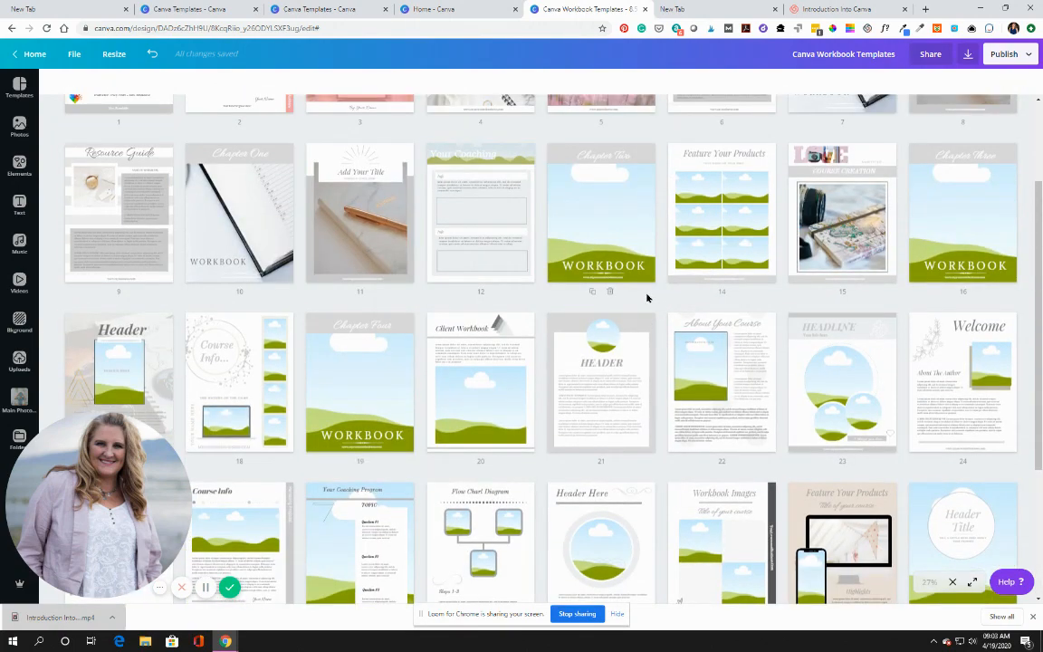
- Move the pink Name Your Ebook page to position 2, ahead of the About the Author page
scroll(646, 298, up, 2)
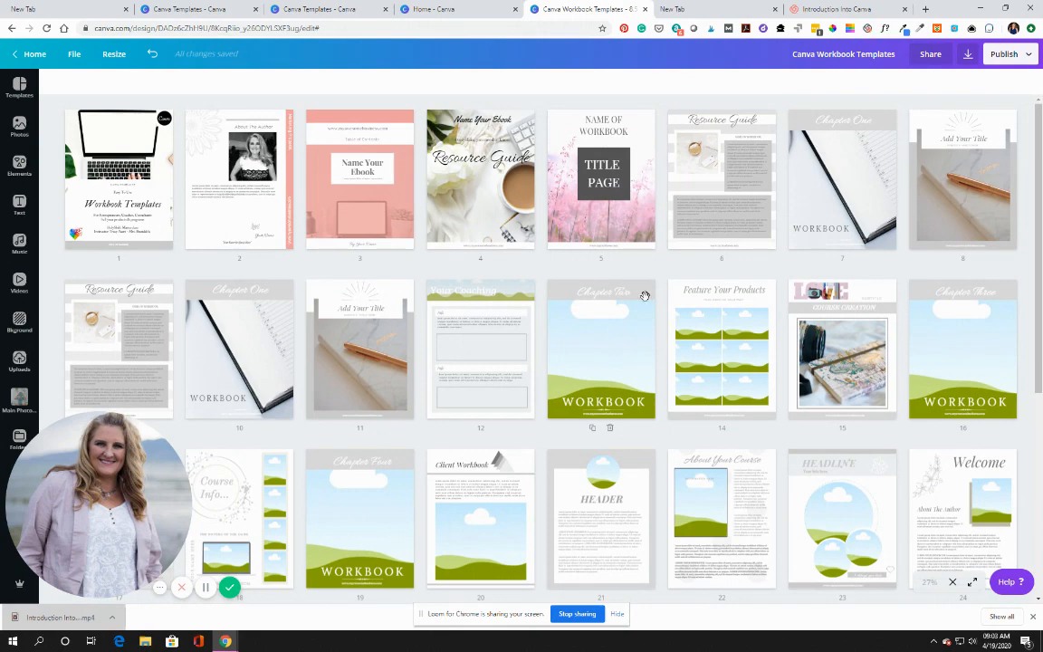
scroll(675, 324, down, 3)
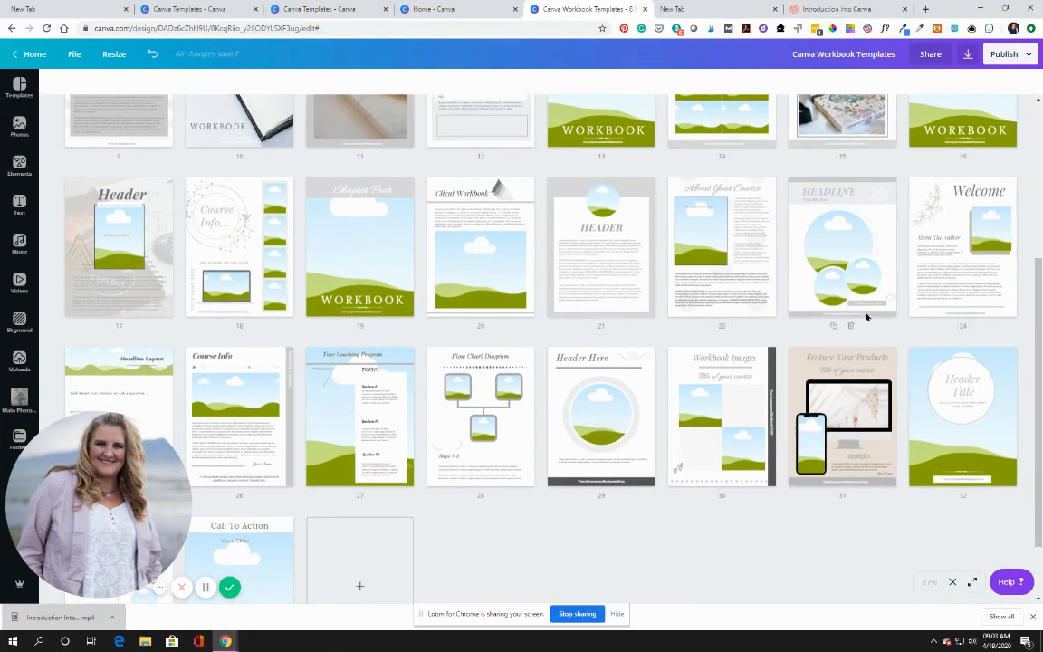
scroll(866, 316, down, 2)
scroll(543, 525, up, 1)
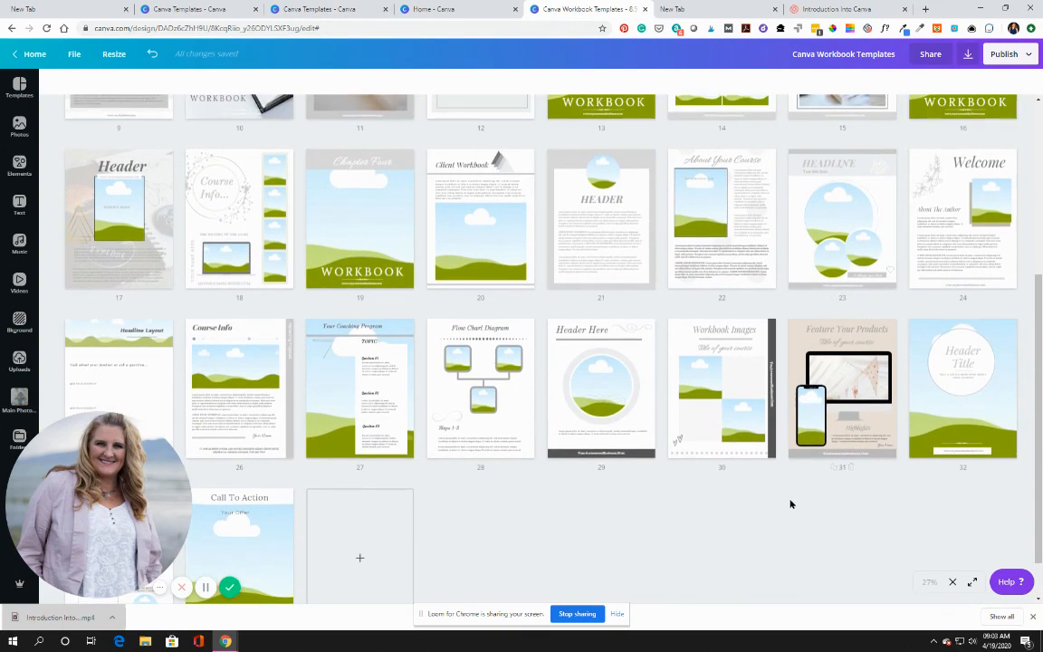
scroll(790, 504, up, 3)
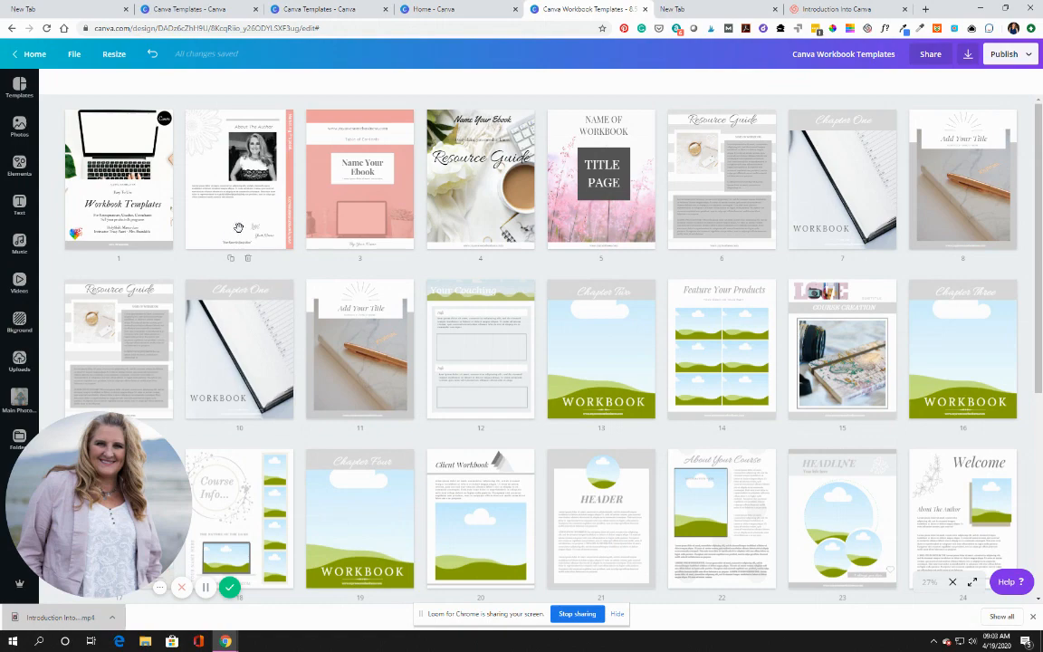
drag(349, 190, 179, 214)
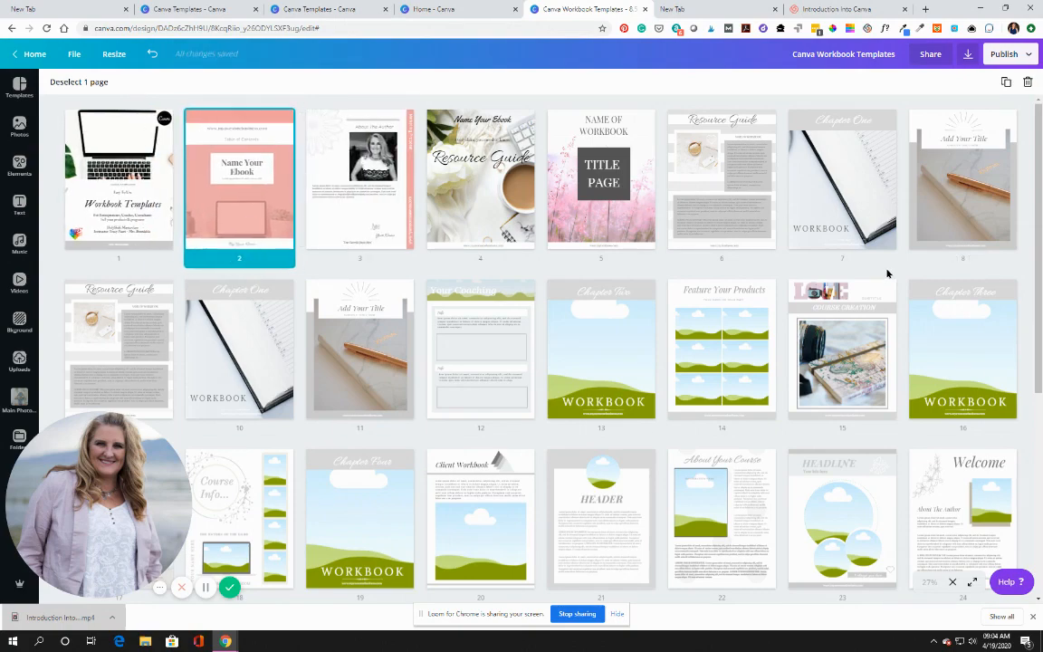
scroll(893, 272, down, 3)
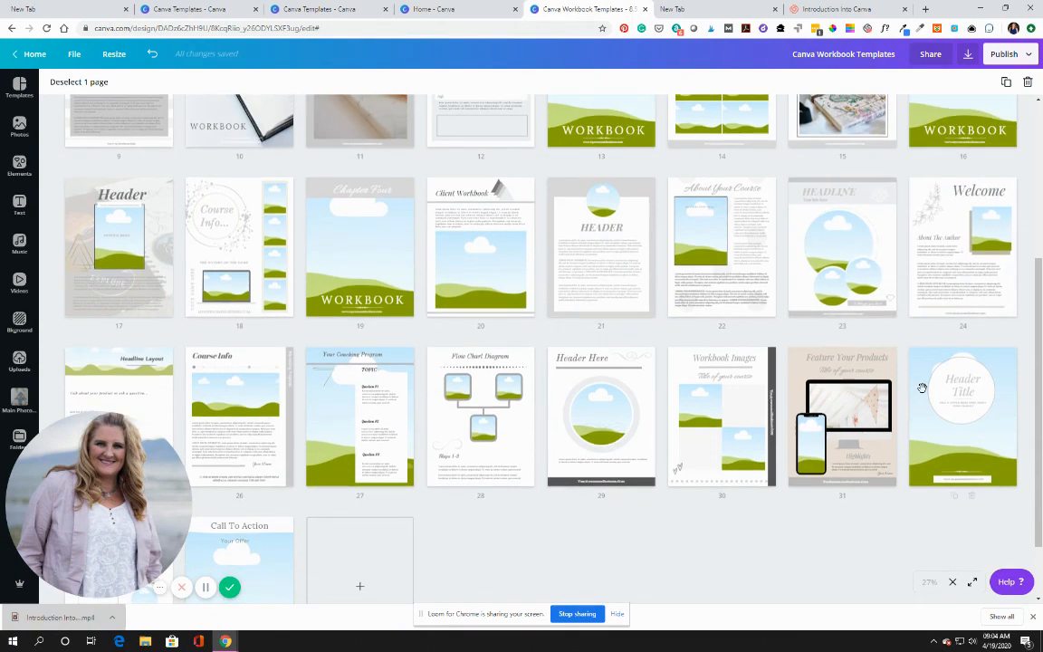
scroll(634, 376, down, 1)
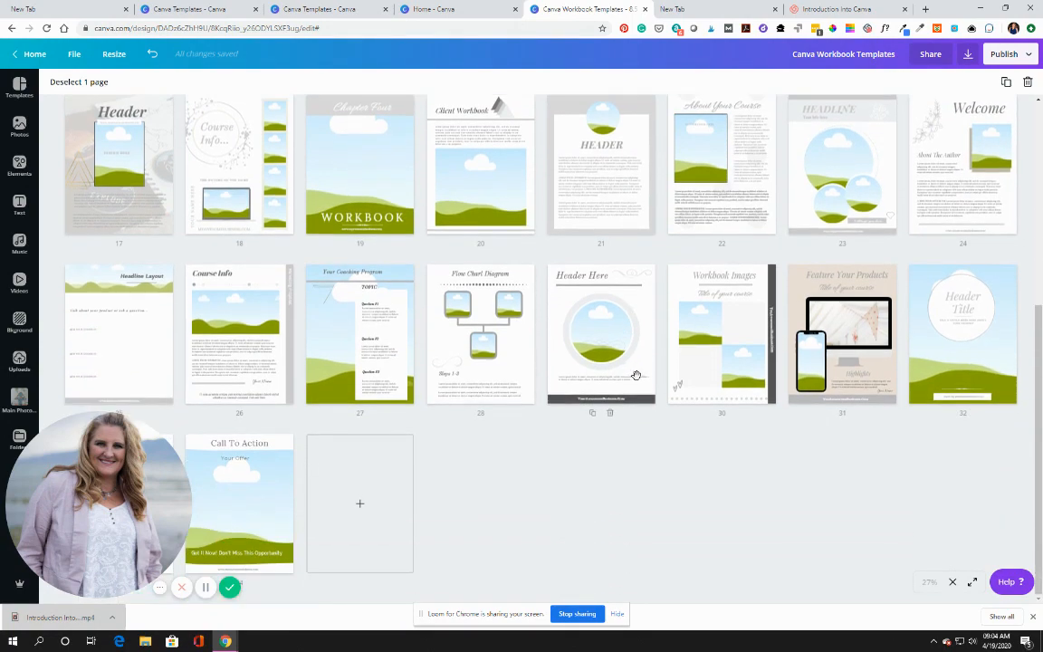
scroll(640, 374, up, 4)
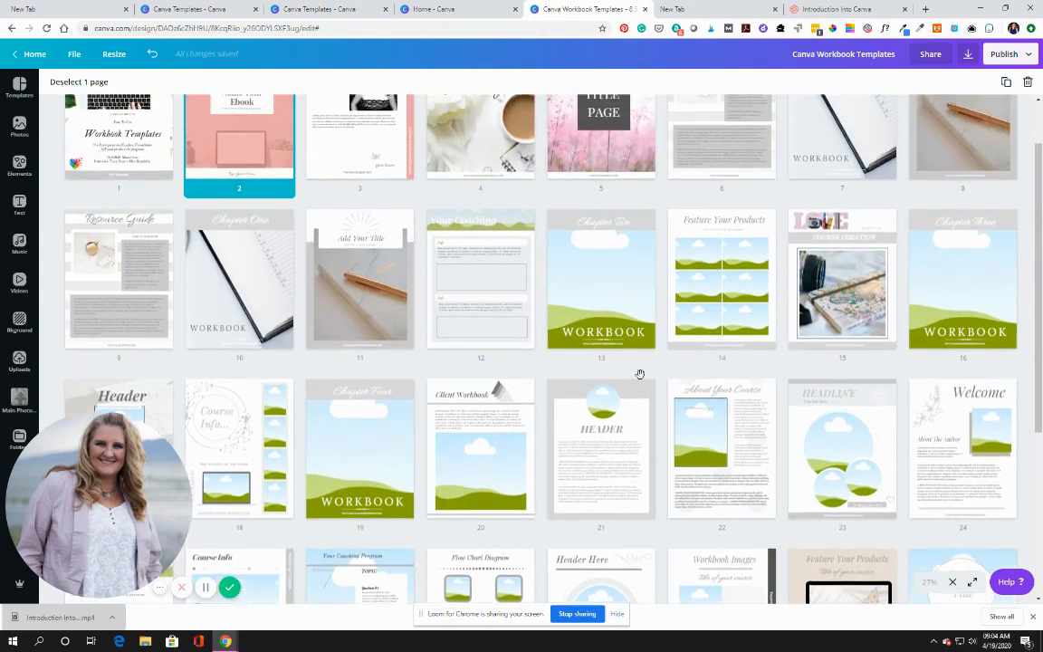